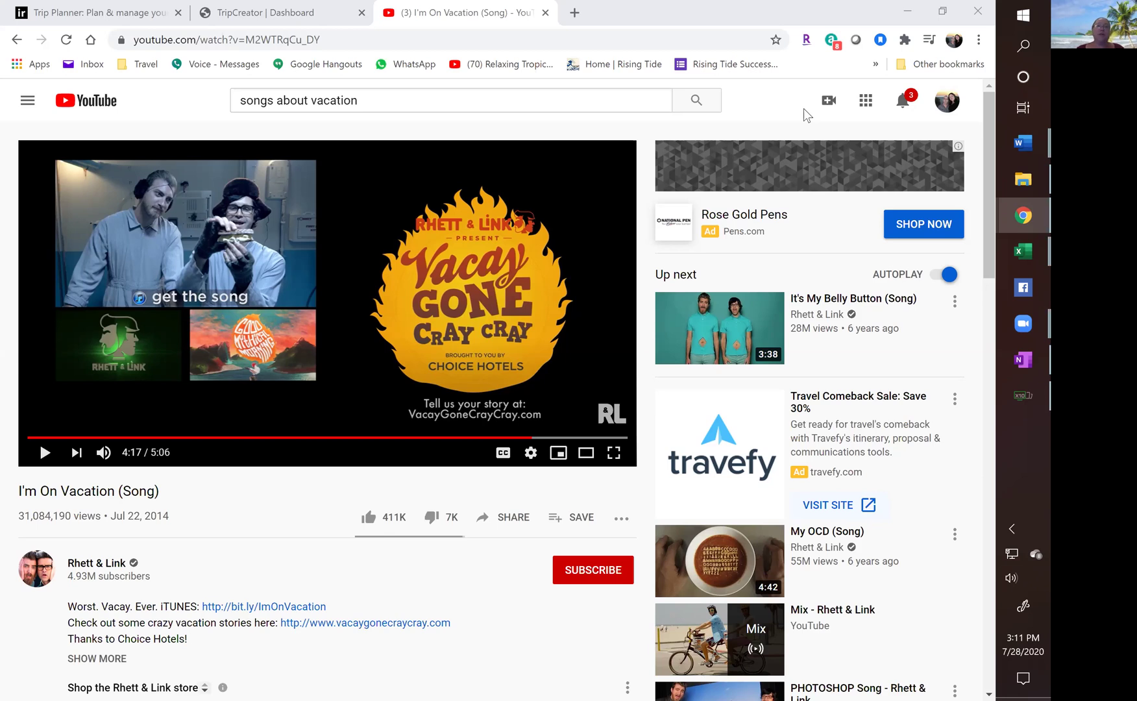
Switch from the YouTube song video to the Inspirock Trip Planner tab.
left_click(113, 16)
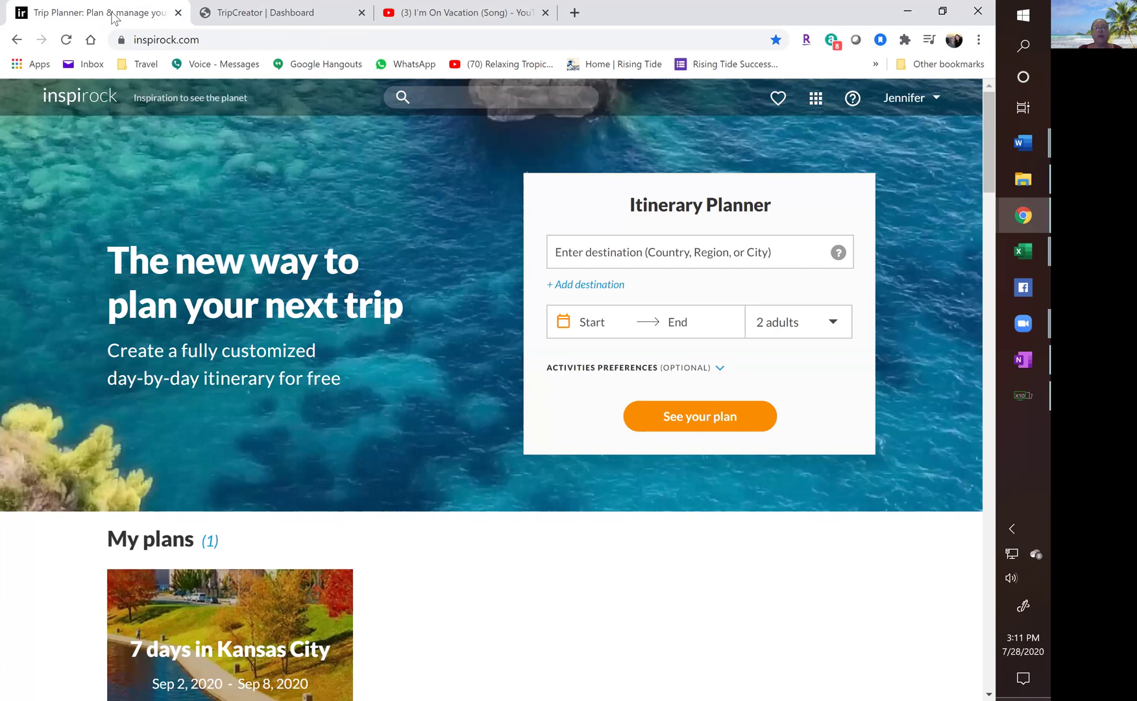
Select the page address, then place the cursor in the Itinerary Planner's destination field.
left_click(132, 37)
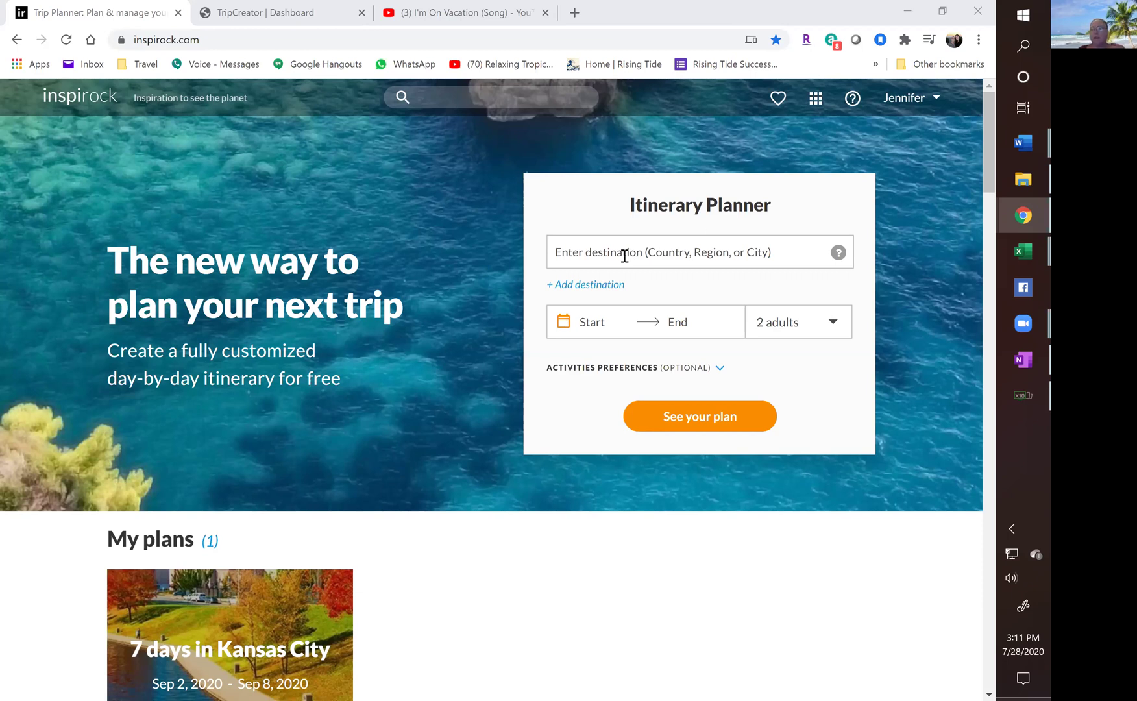
left_click(624, 255)
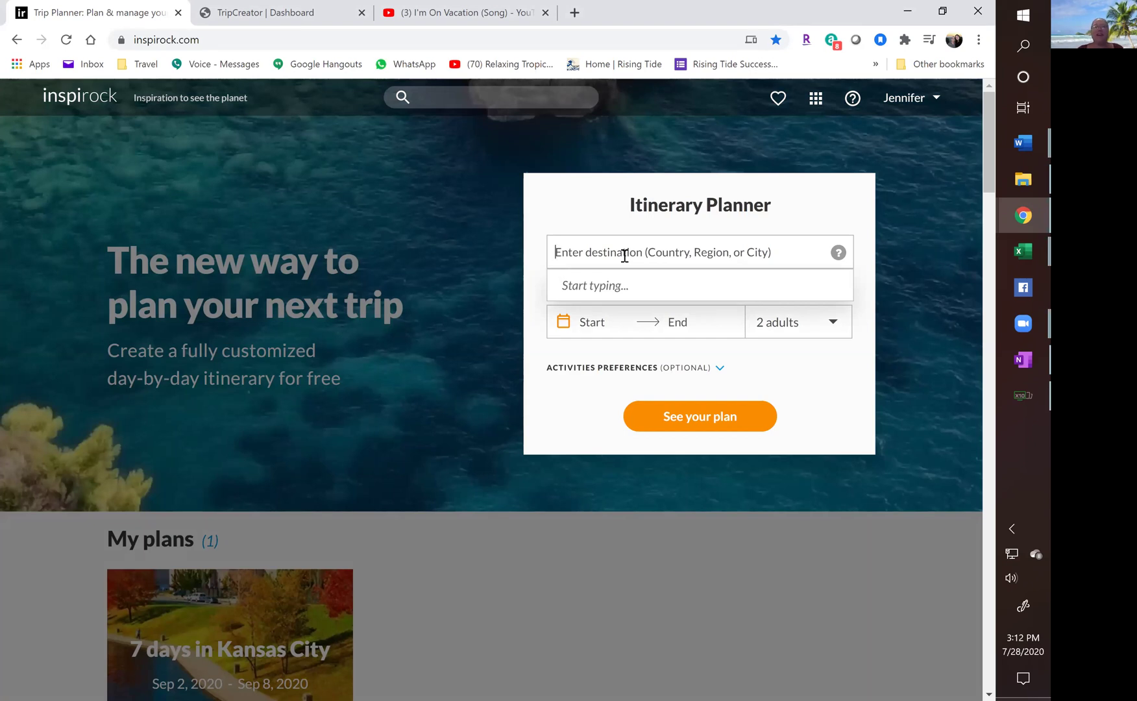
Enter Kansas City, Missouri as the trip destination.
type("Kas")
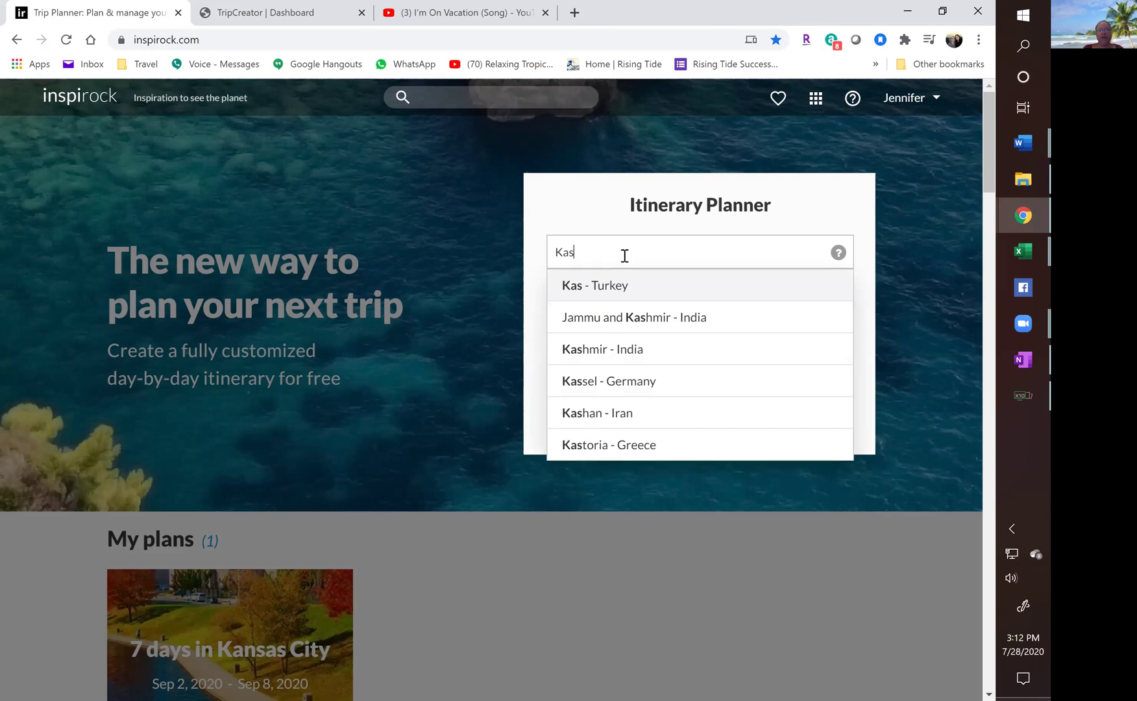
key("BackSpace")
type("na")
key("BackSpace")
type("sas")
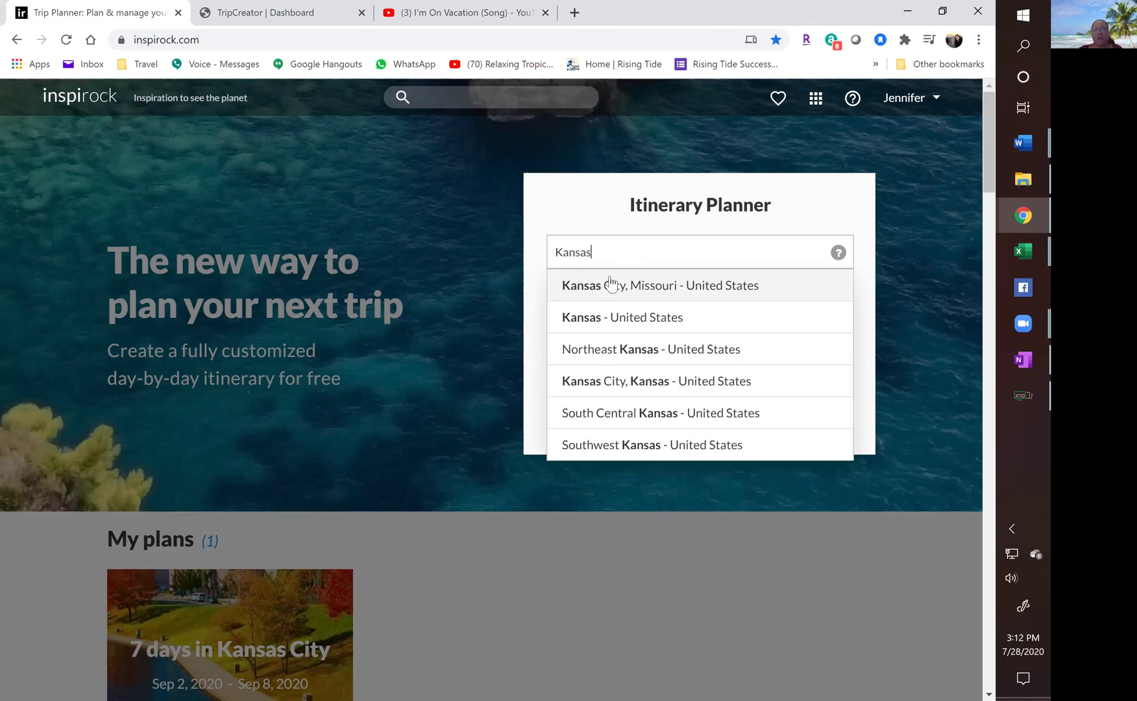
left_click(607, 291)
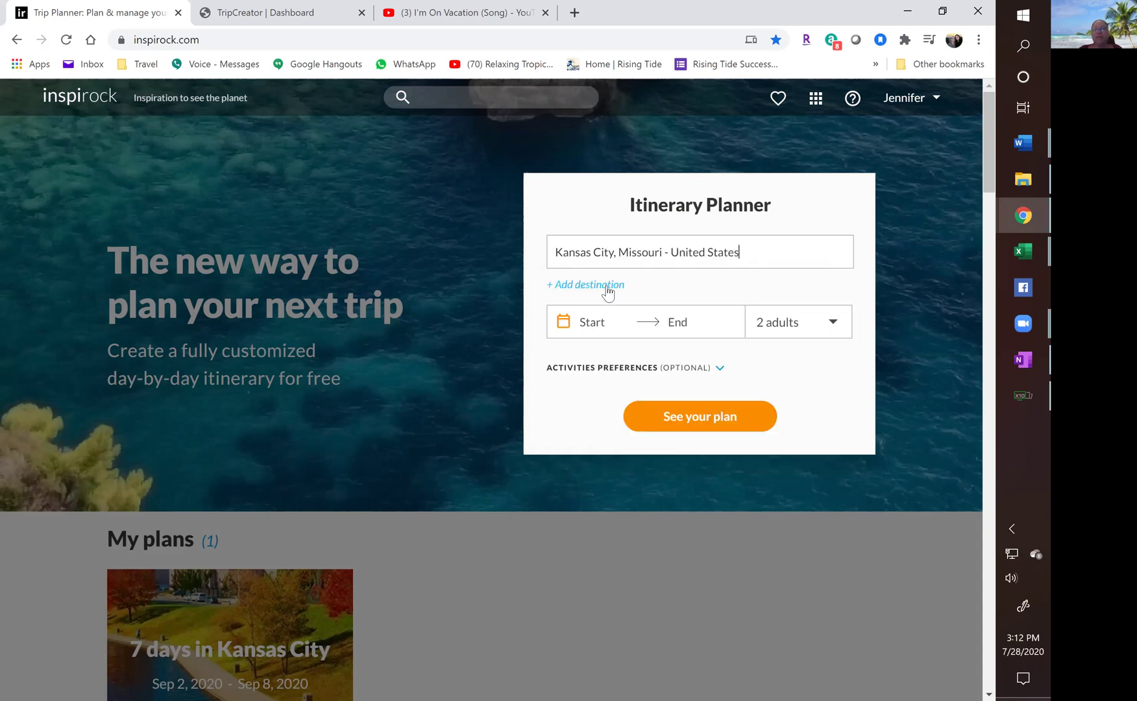
Set the trip dates to Wed Sep 2 through Tue Sep 8 with 2 adults.
left_click(583, 323)
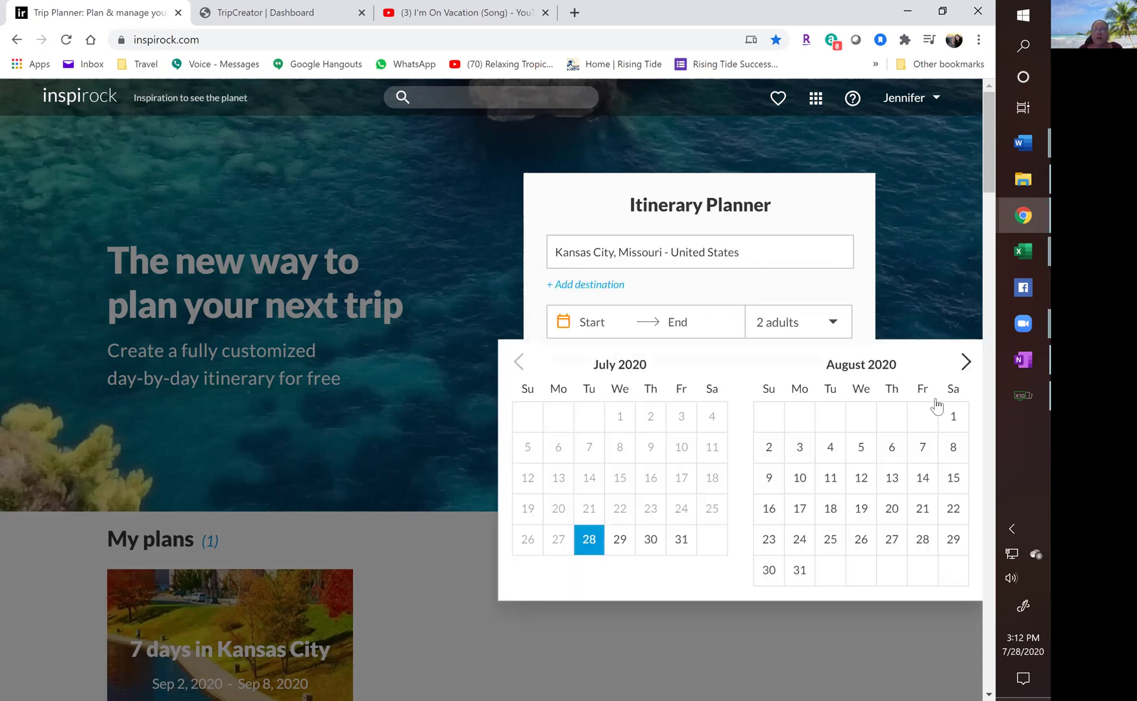
left_click(966, 362)
left_click(863, 417)
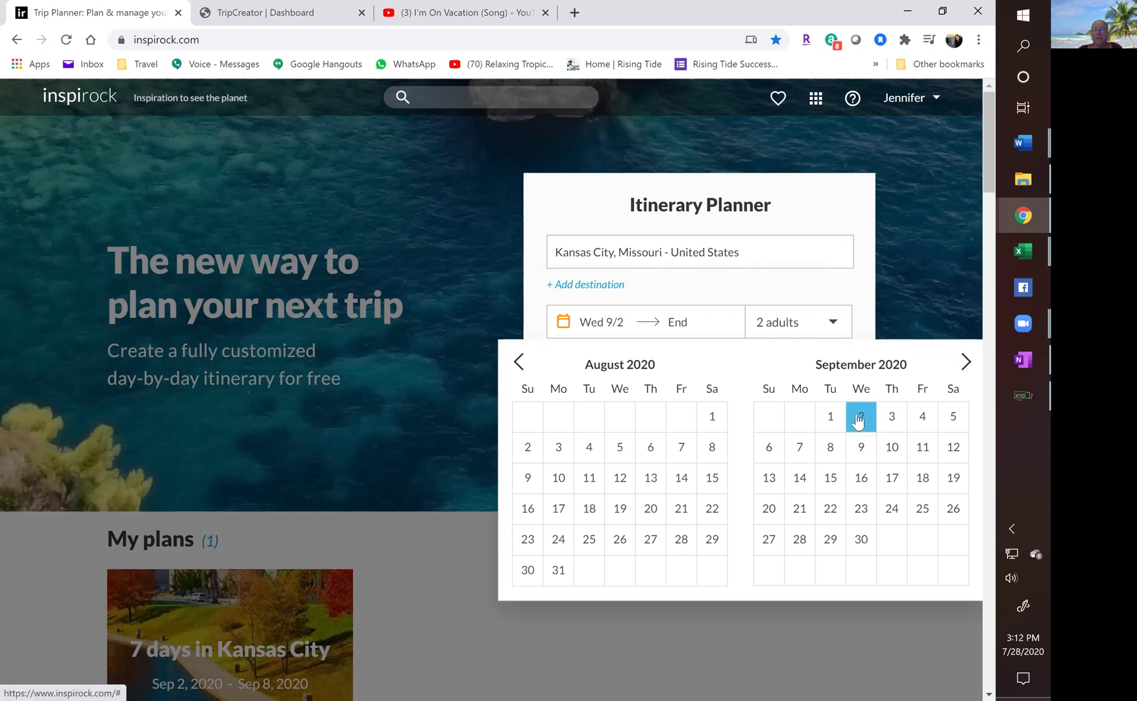
left_click(830, 446)
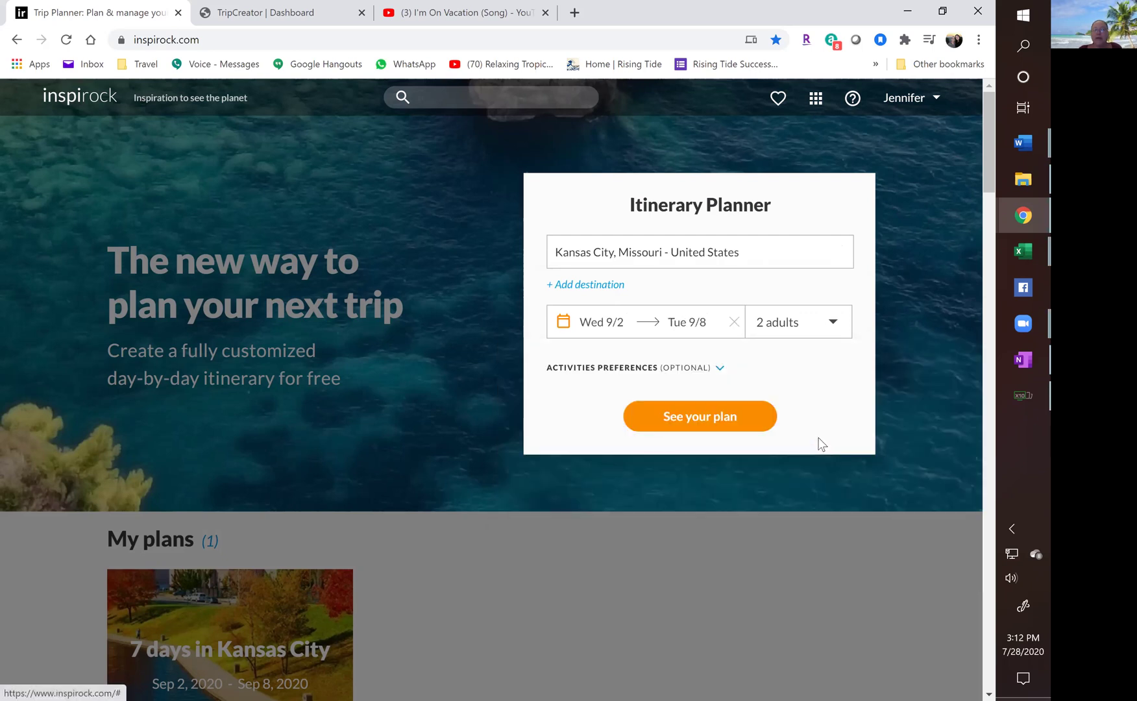
left_click(833, 329)
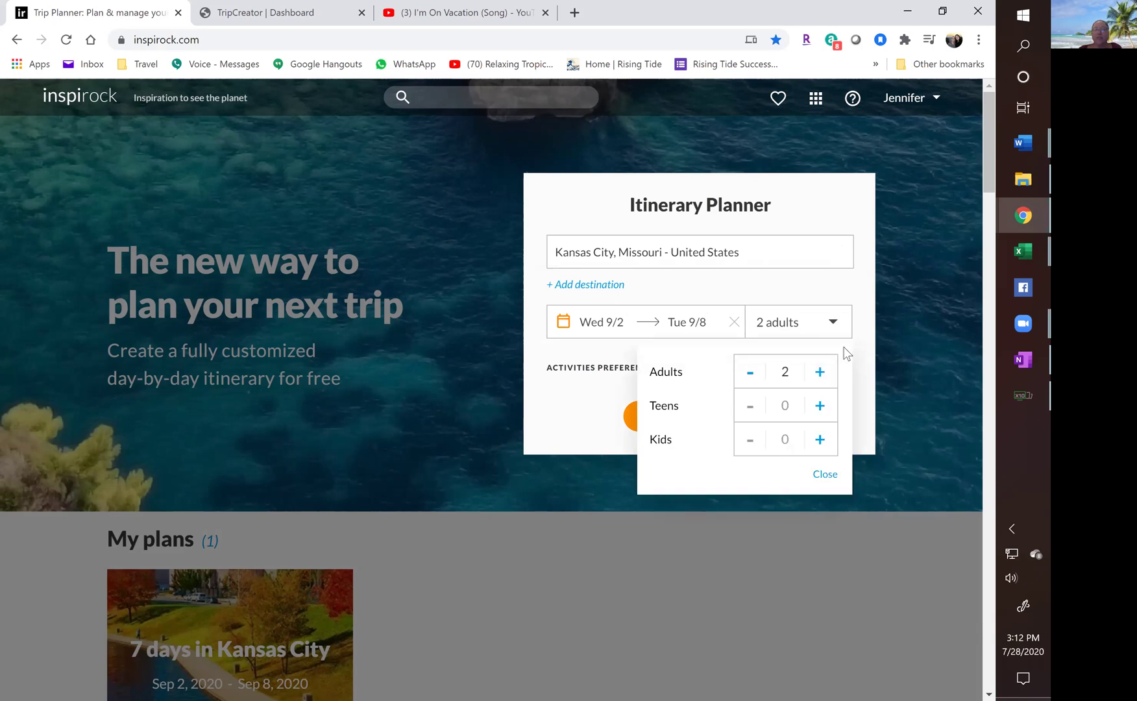
left_click(859, 286)
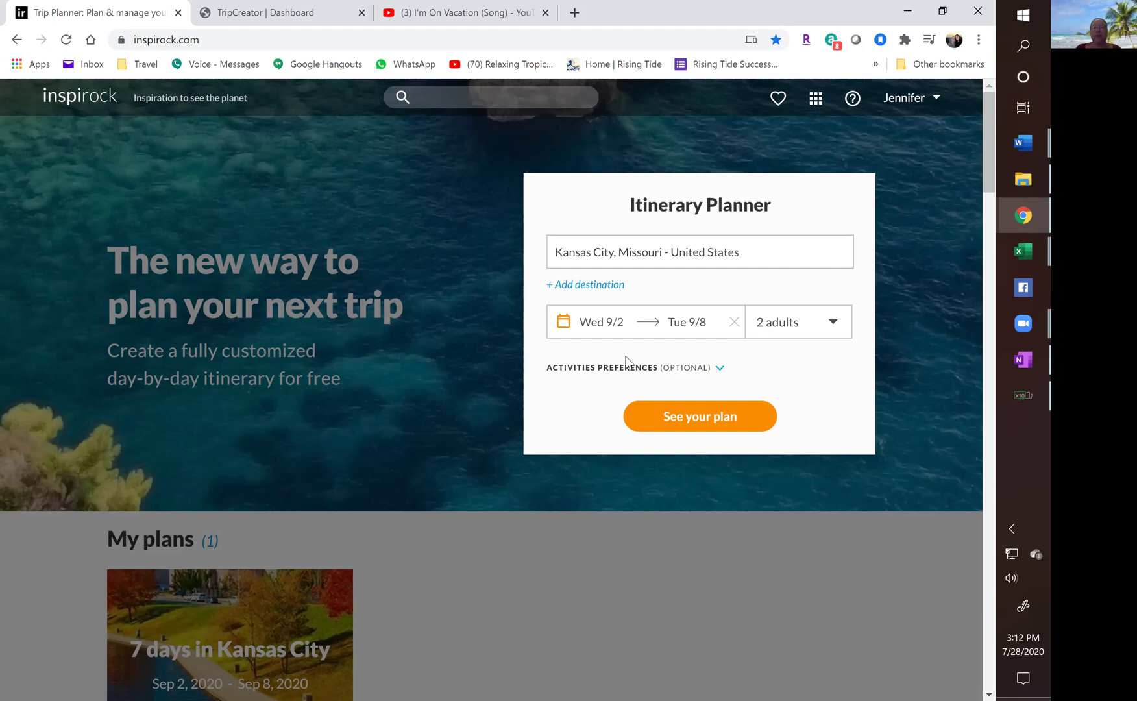
Review the activity preferences and create the Kansas City plan with 'See your plan'.
left_click(721, 368)
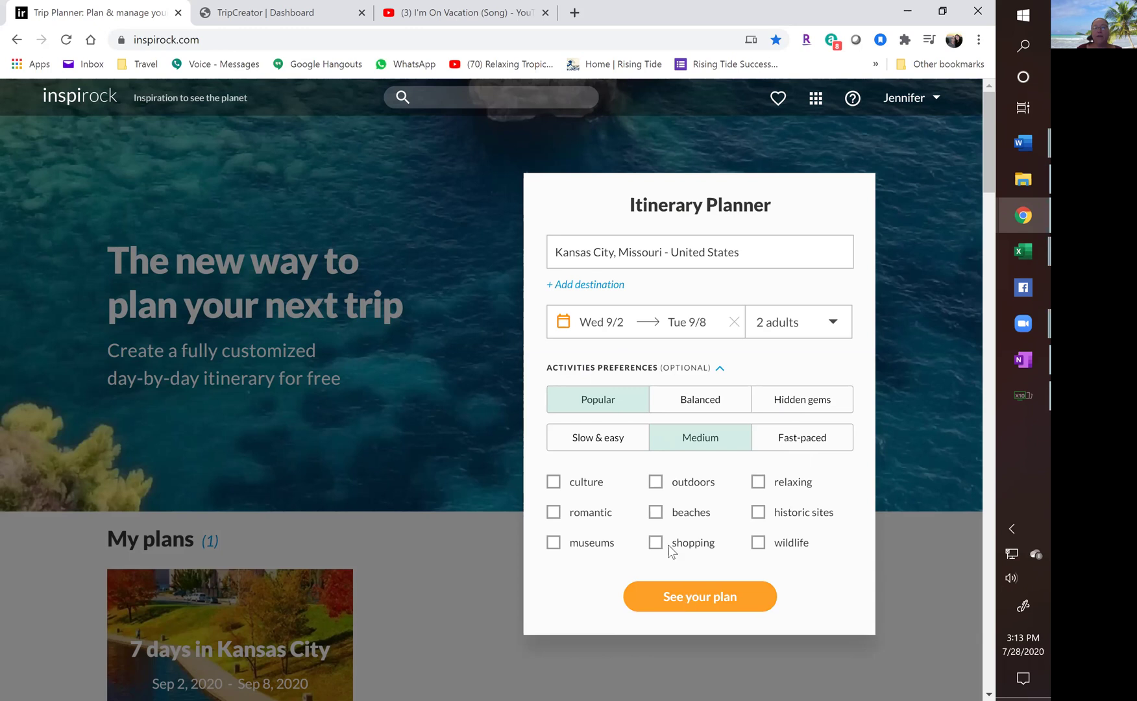
left_click(689, 597)
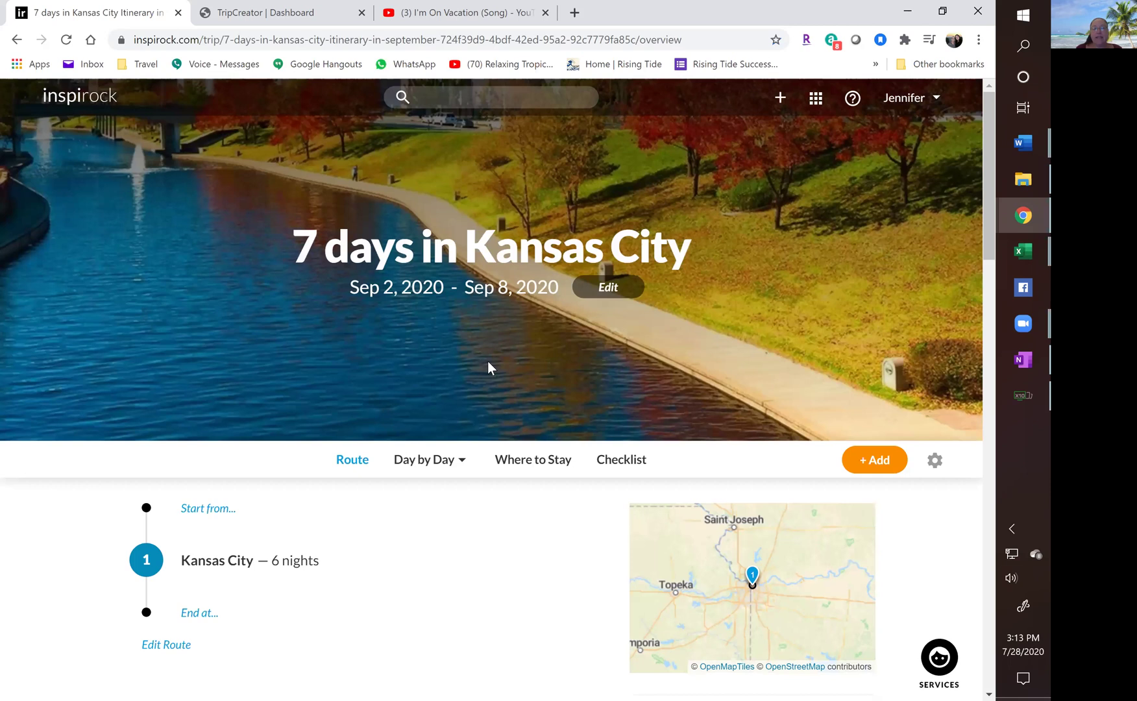
Scroll through the trip overview highlights, then open the Day by Day view choices.
scroll(488, 361, "down", 2)
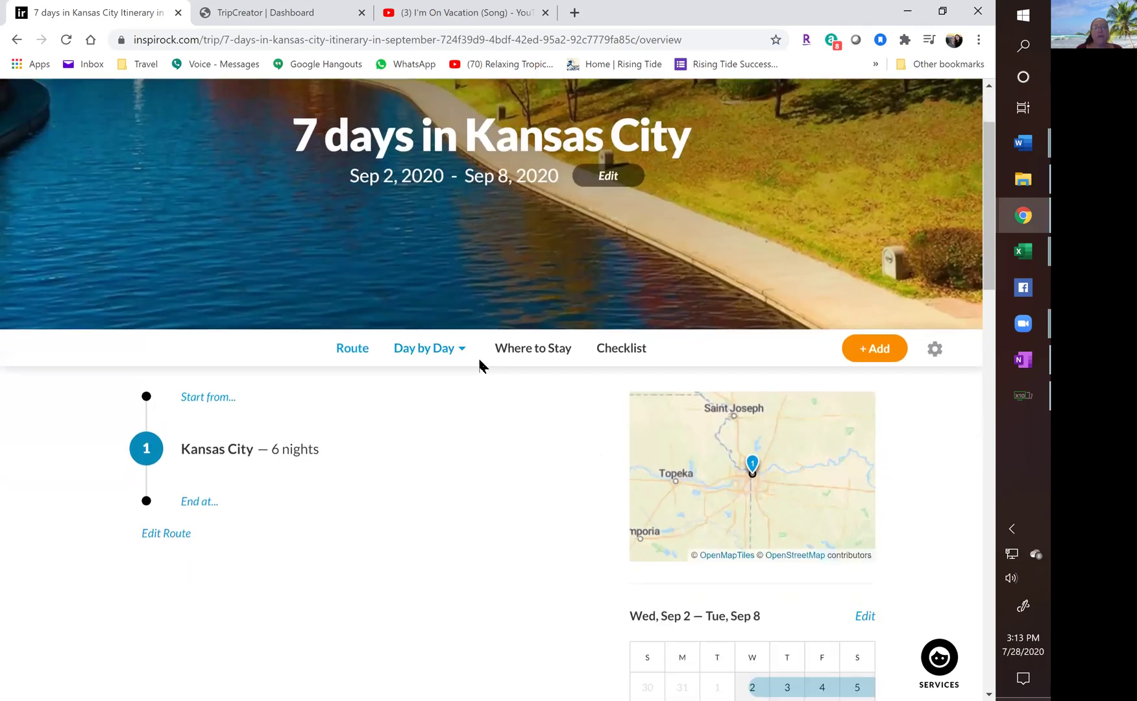
scroll(481, 365, "down", 2)
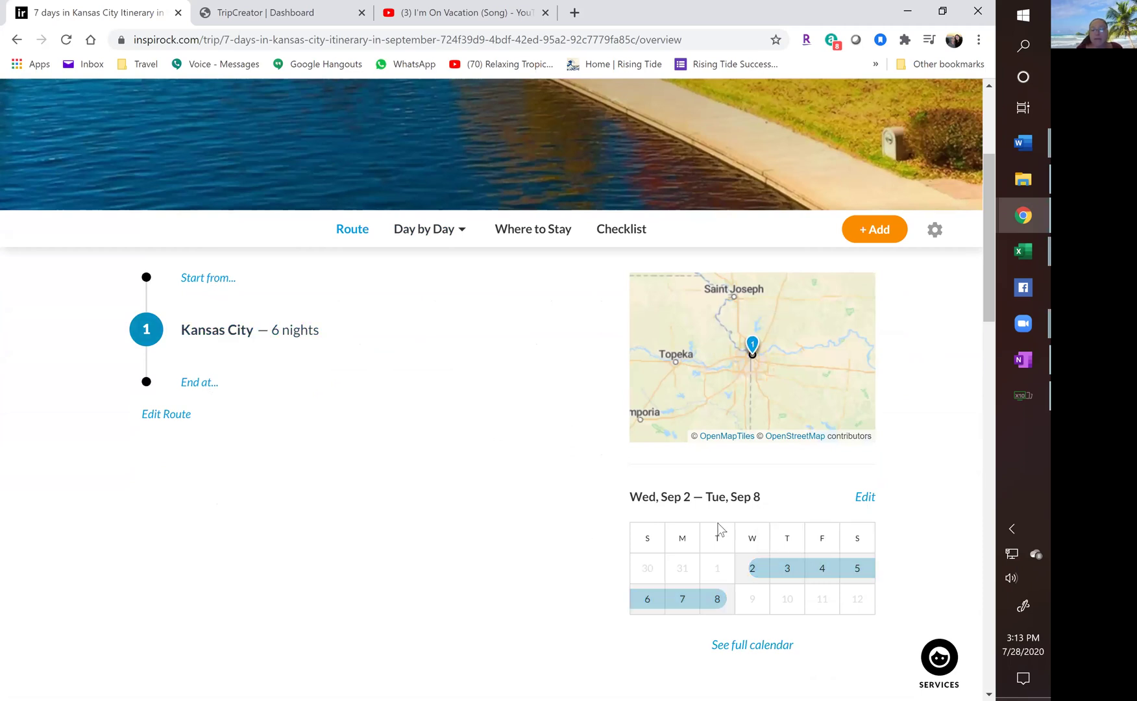
scroll(835, 599, "down", 1)
scroll(738, 507, "down", 5)
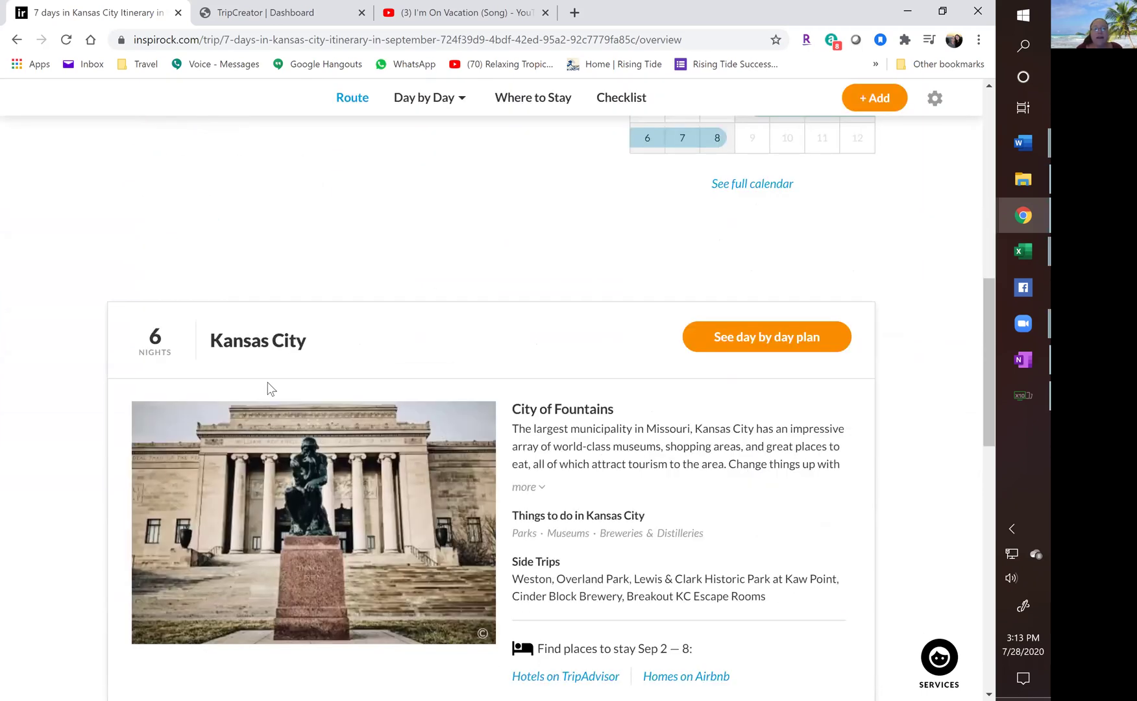
scroll(344, 389, "down", 2)
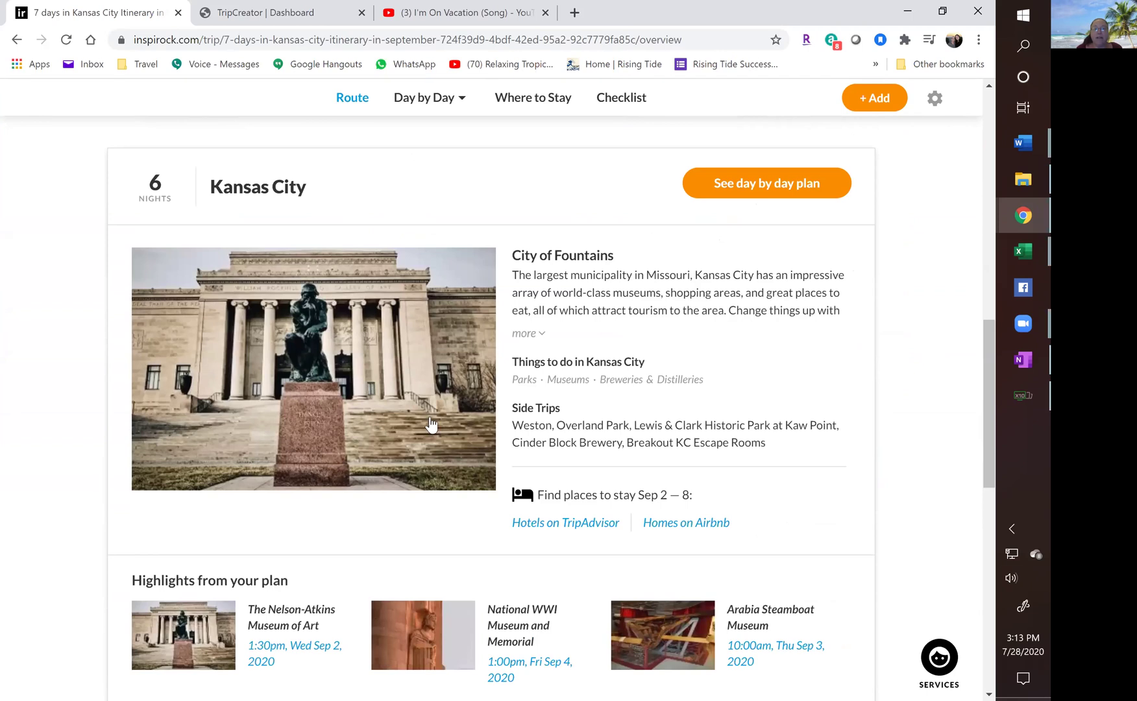
scroll(412, 414, "down", 5)
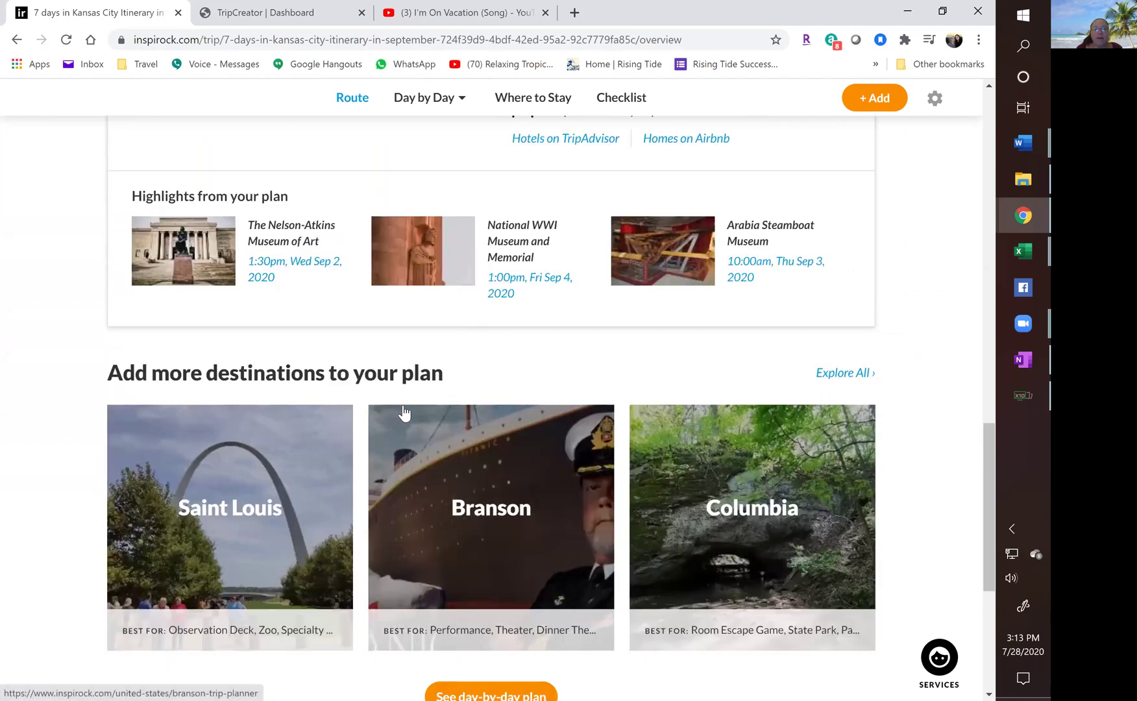
scroll(401, 406, "down", 1)
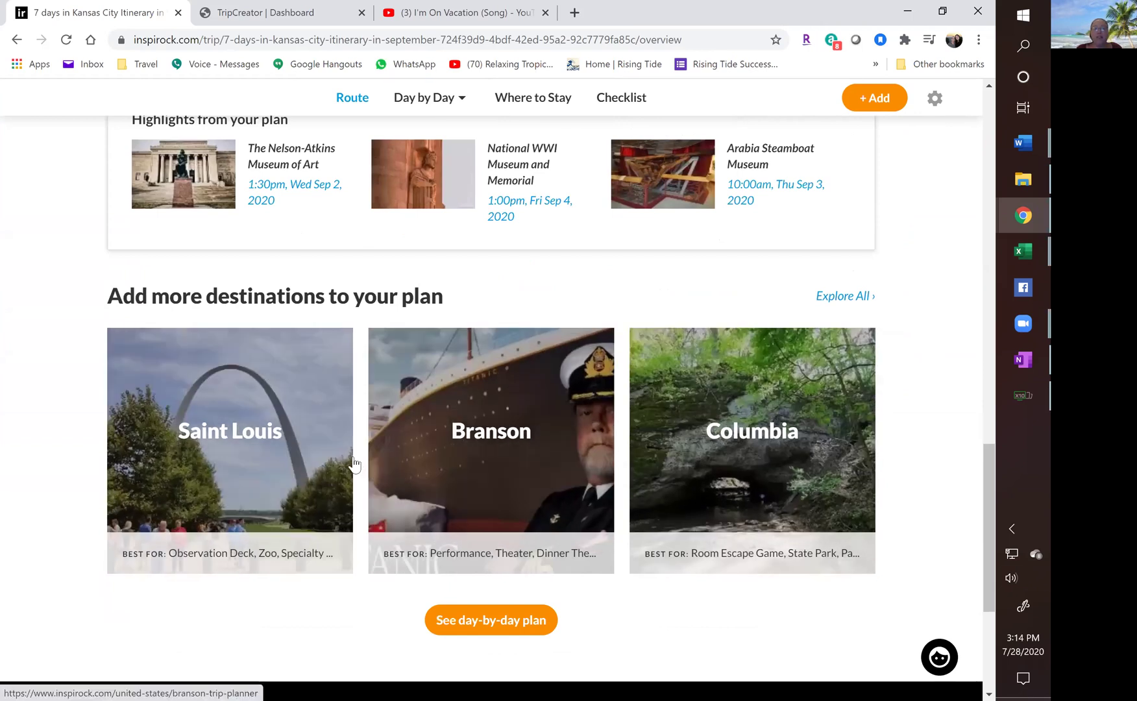
scroll(356, 463, "up", 12)
left_click(423, 460)
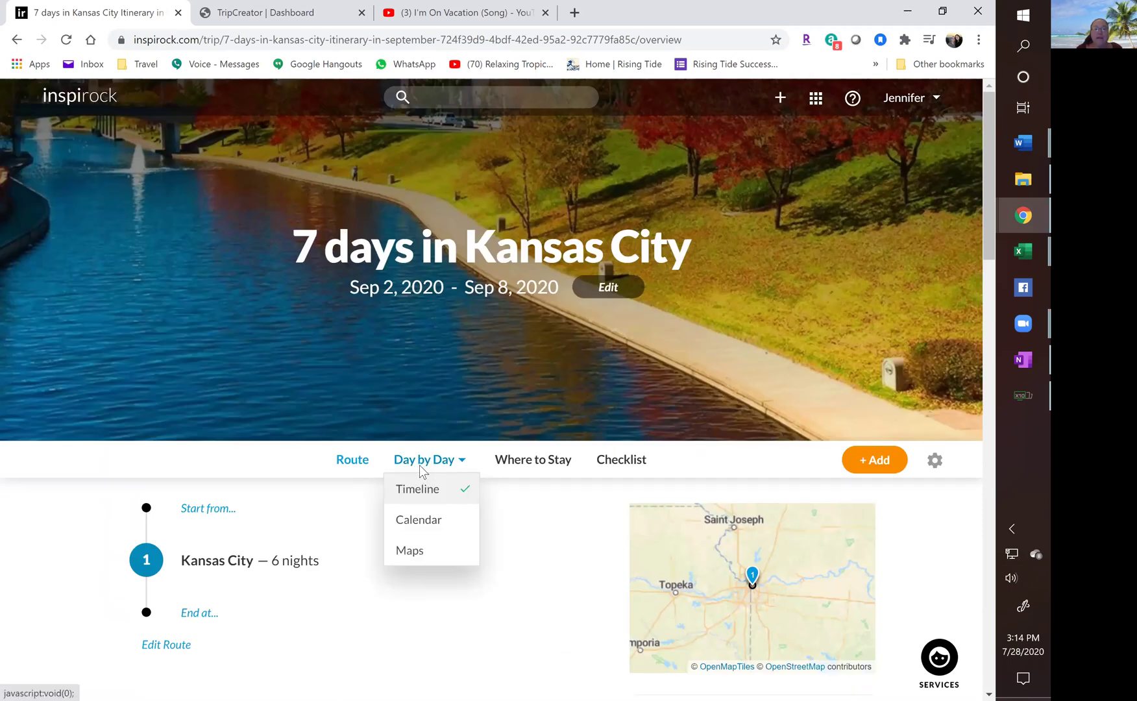
In the Day by Day timeline, start a manually entered flight reservation for the trip.
left_click(419, 468)
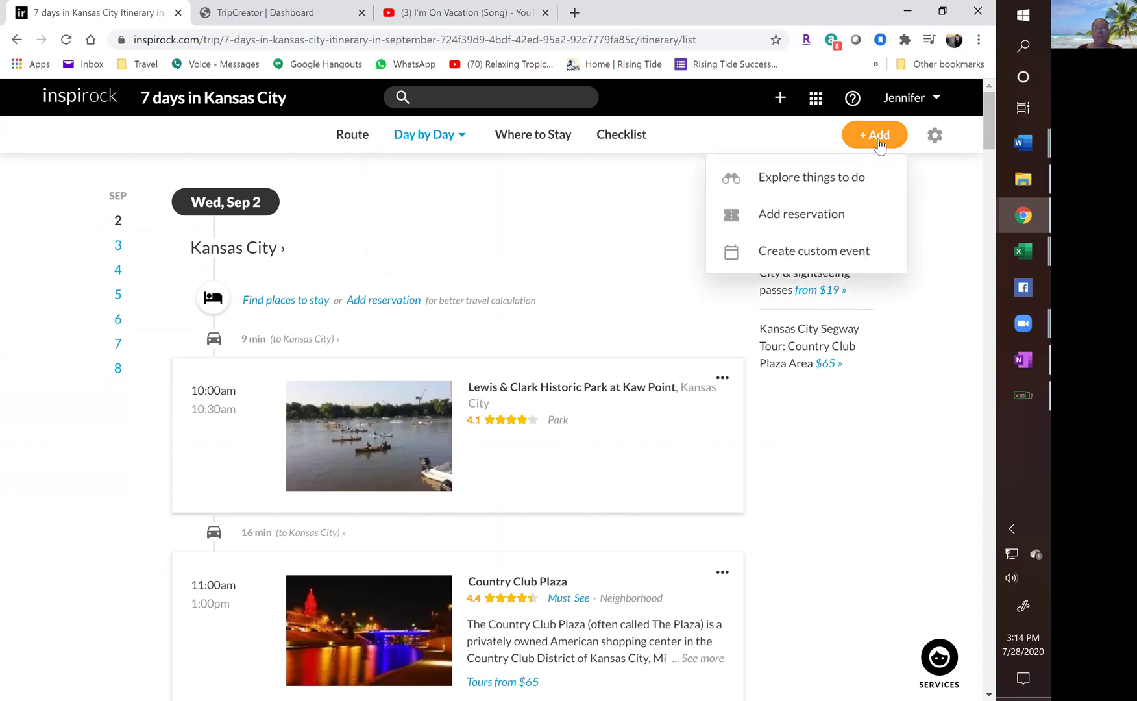
left_click(783, 216)
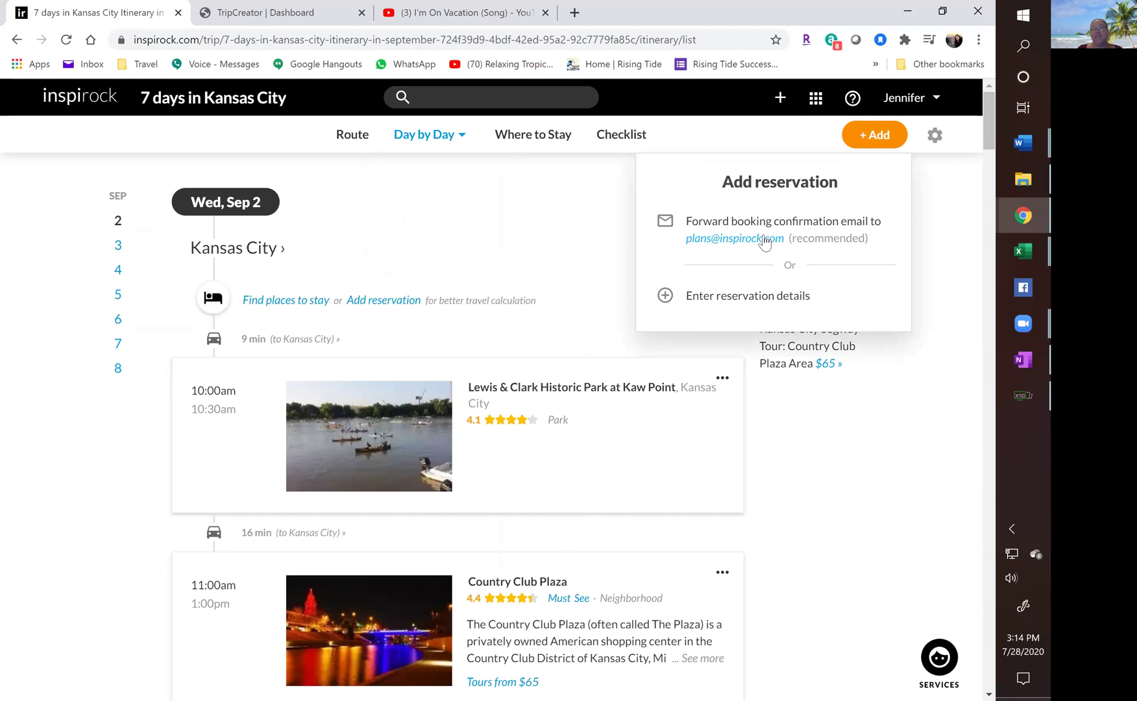
left_click(724, 302)
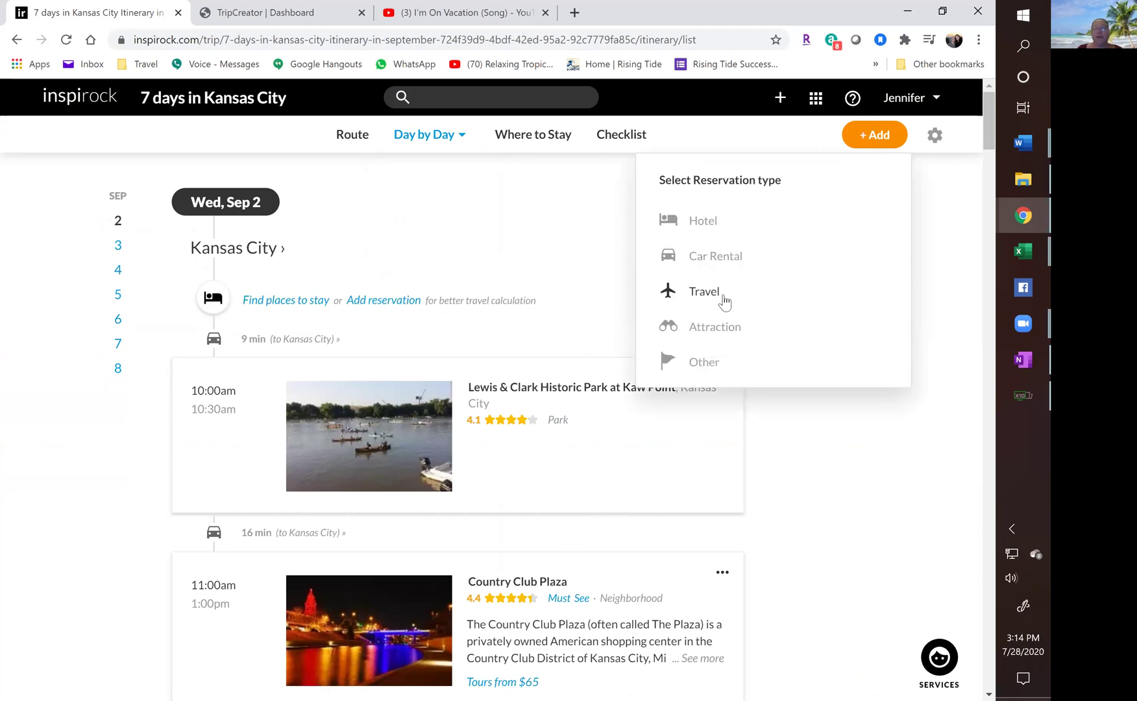
left_click(705, 296)
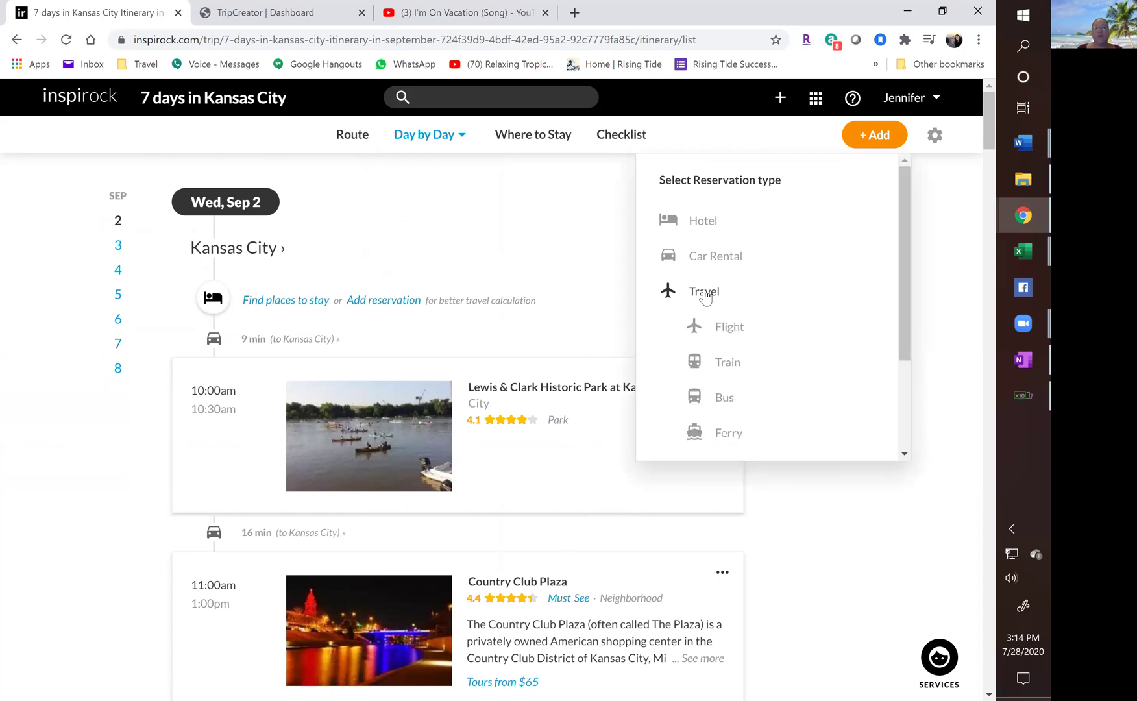
left_click(720, 331)
left_click(266, 257)
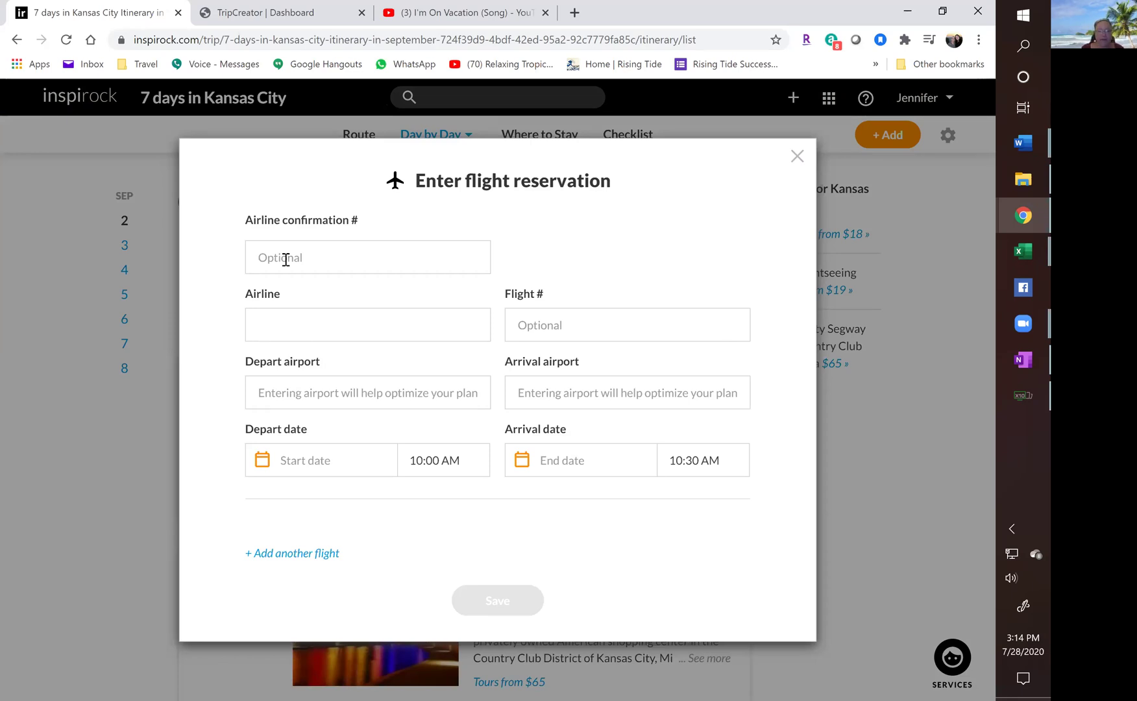
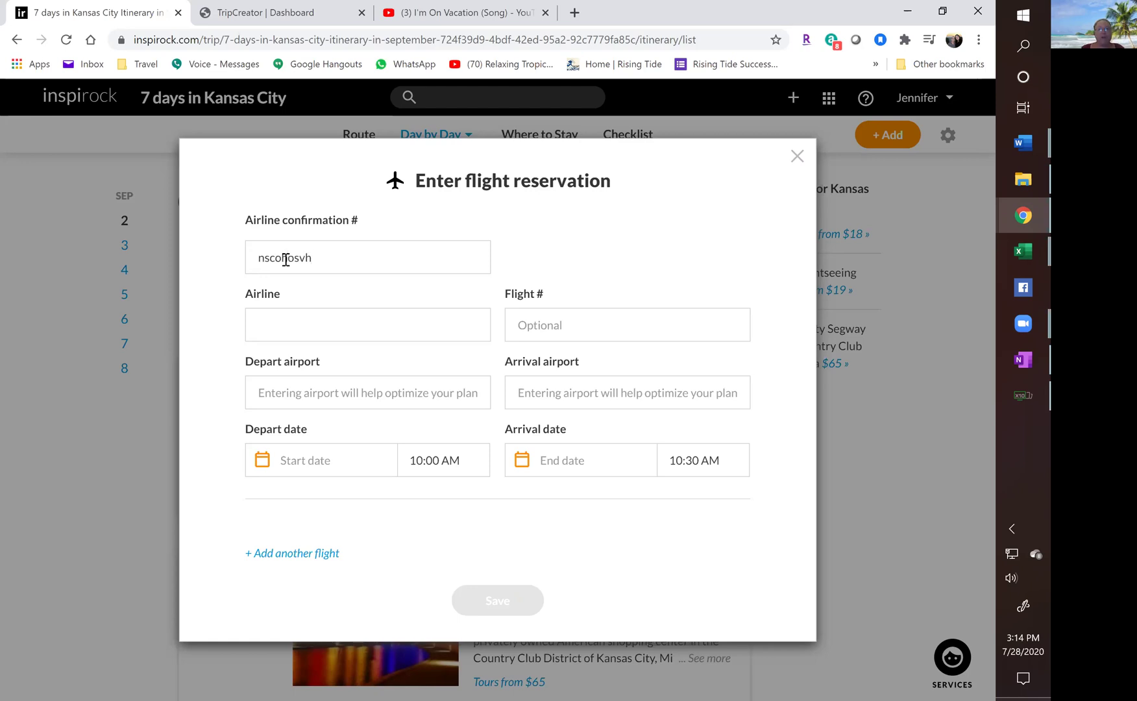
Enter the airline confirmation number and American Airlines flight 9842 for flight 1.
left_click(270, 320)
type("Amer")
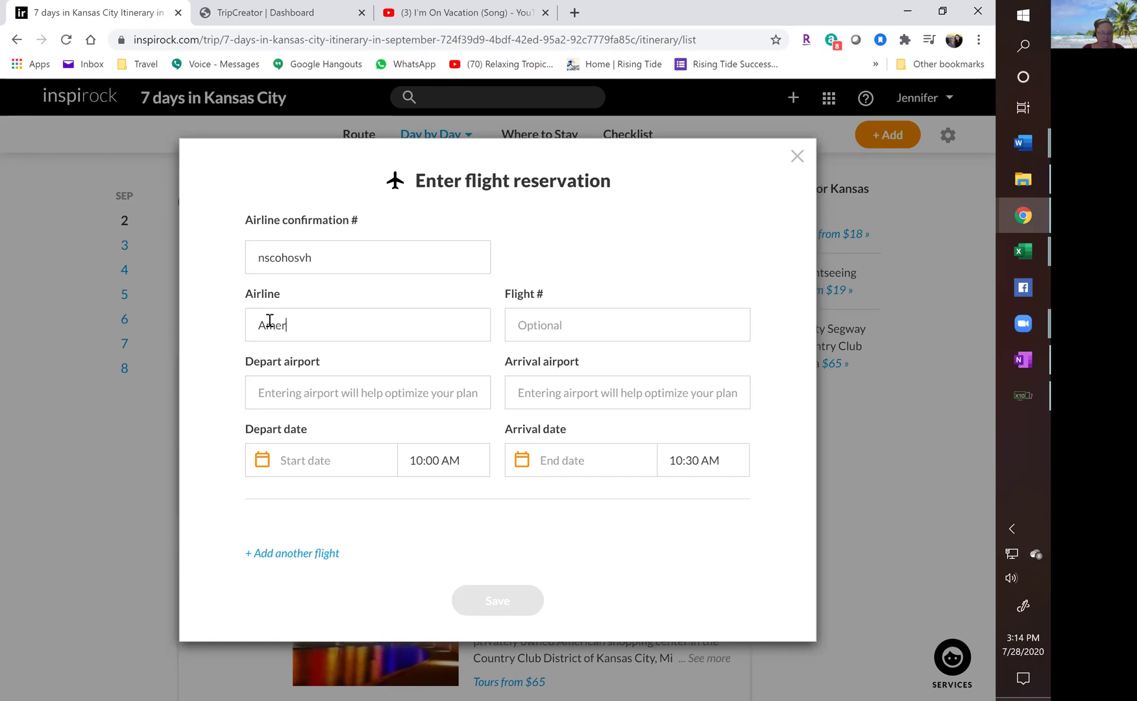
type("ican A")
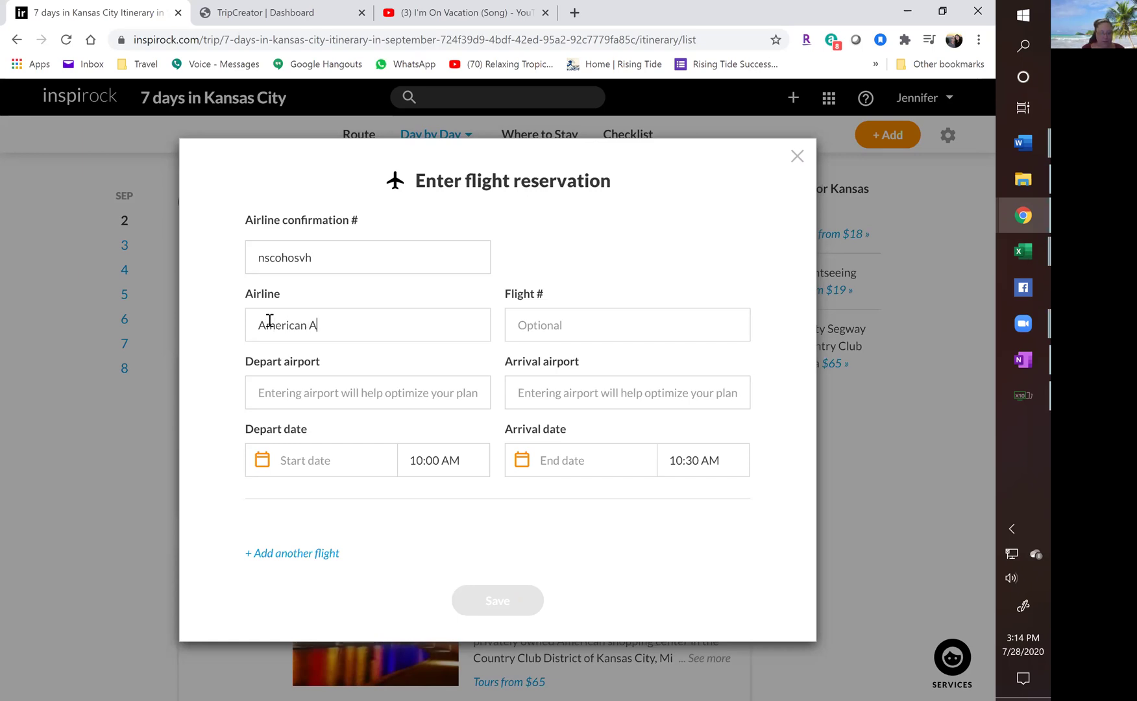
type("irlines")
key("Tab")
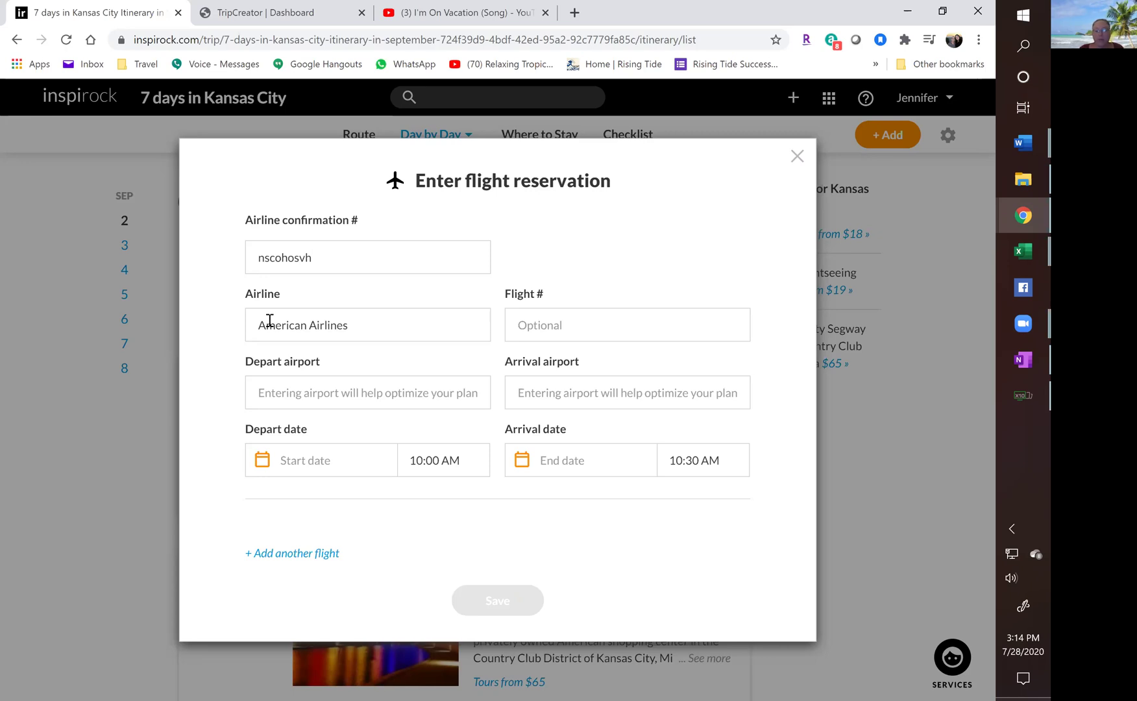
type("9842")
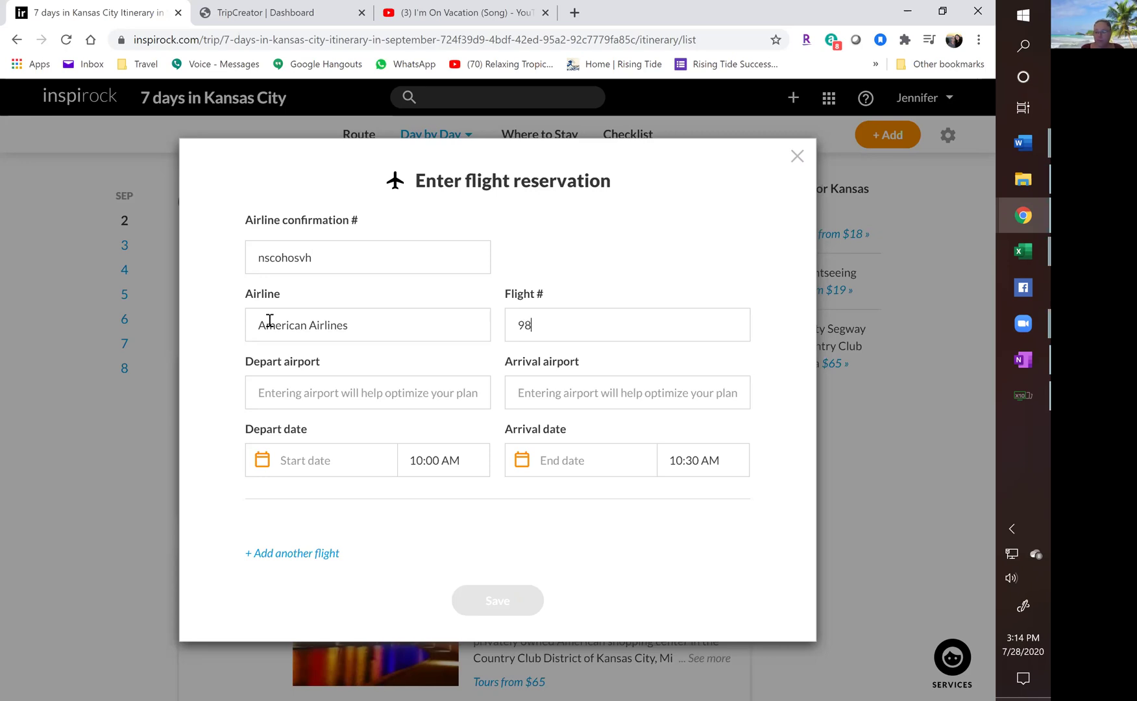
Set flight 1 to depart Burbank BUR and arrive at Phoenix PHX.
left_click(280, 384)
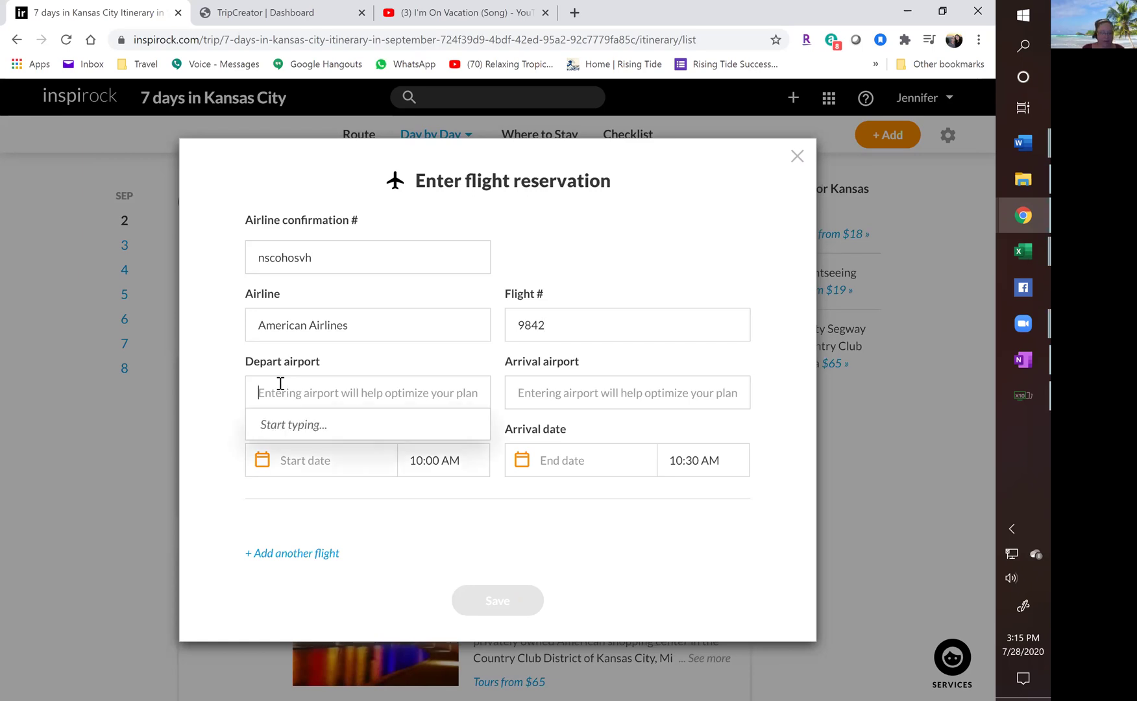
type("Burba")
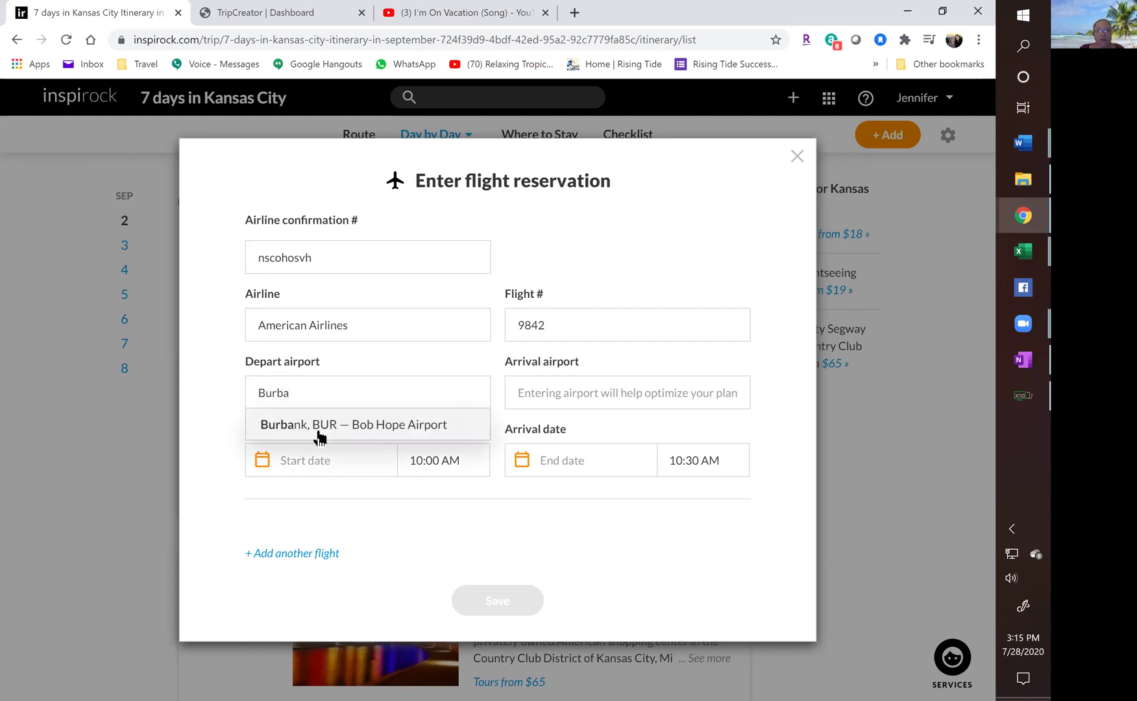
left_click(320, 425)
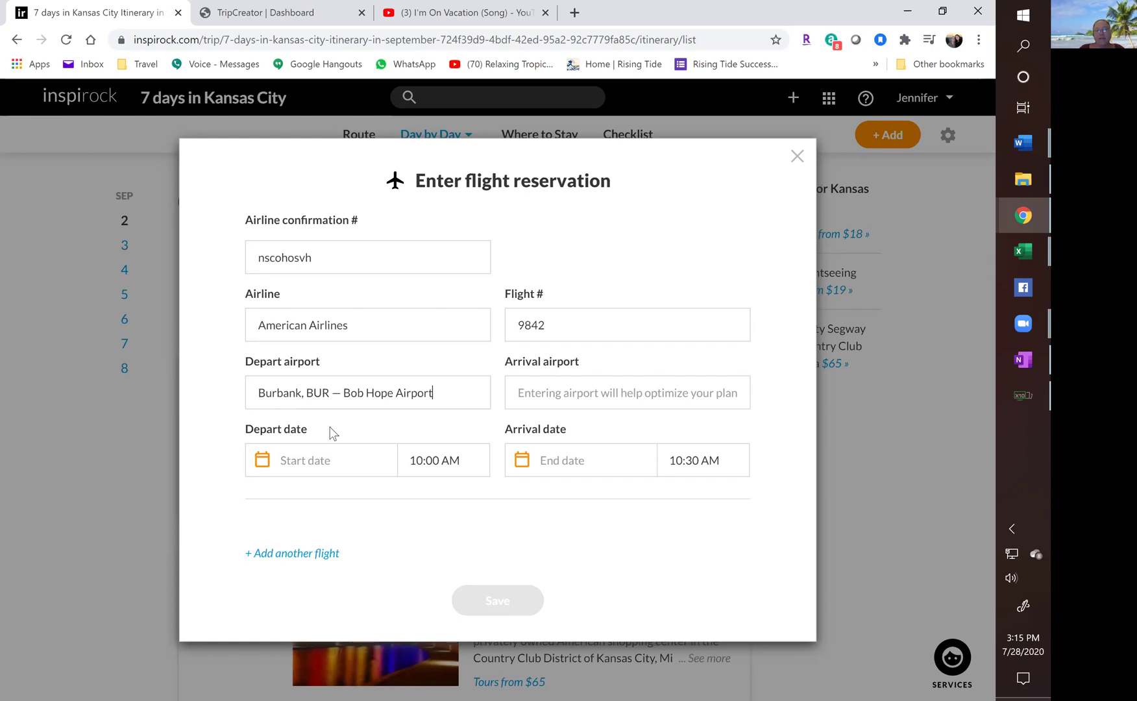
left_click(544, 397)
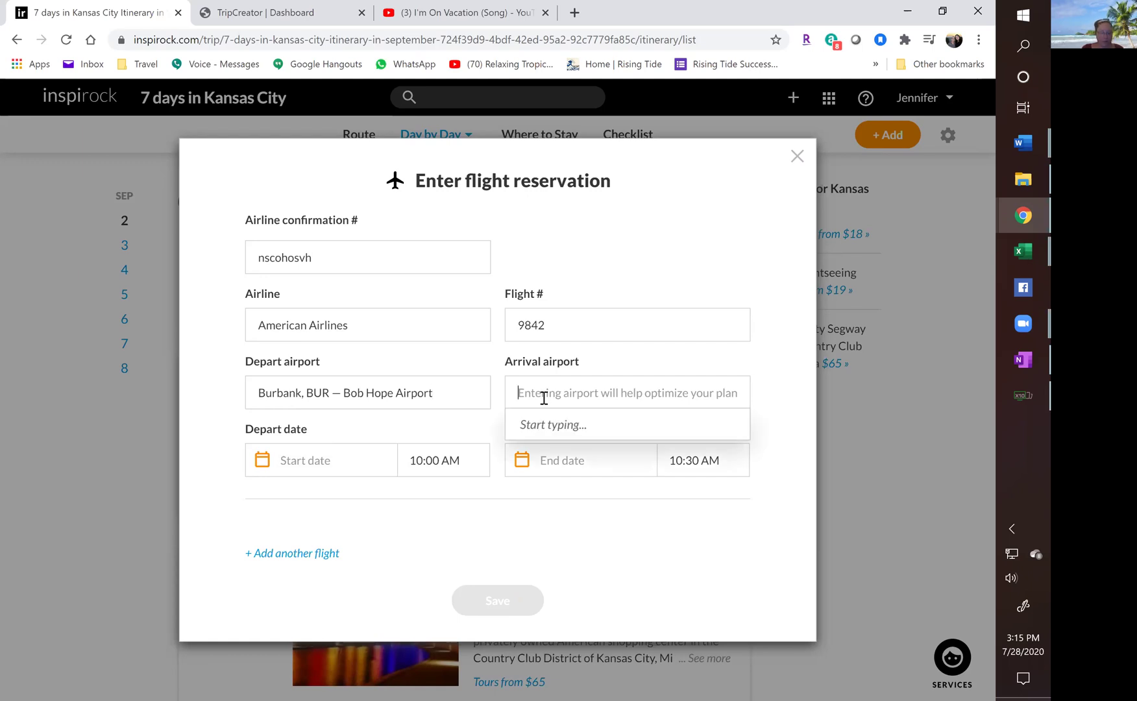
type("Phoe")
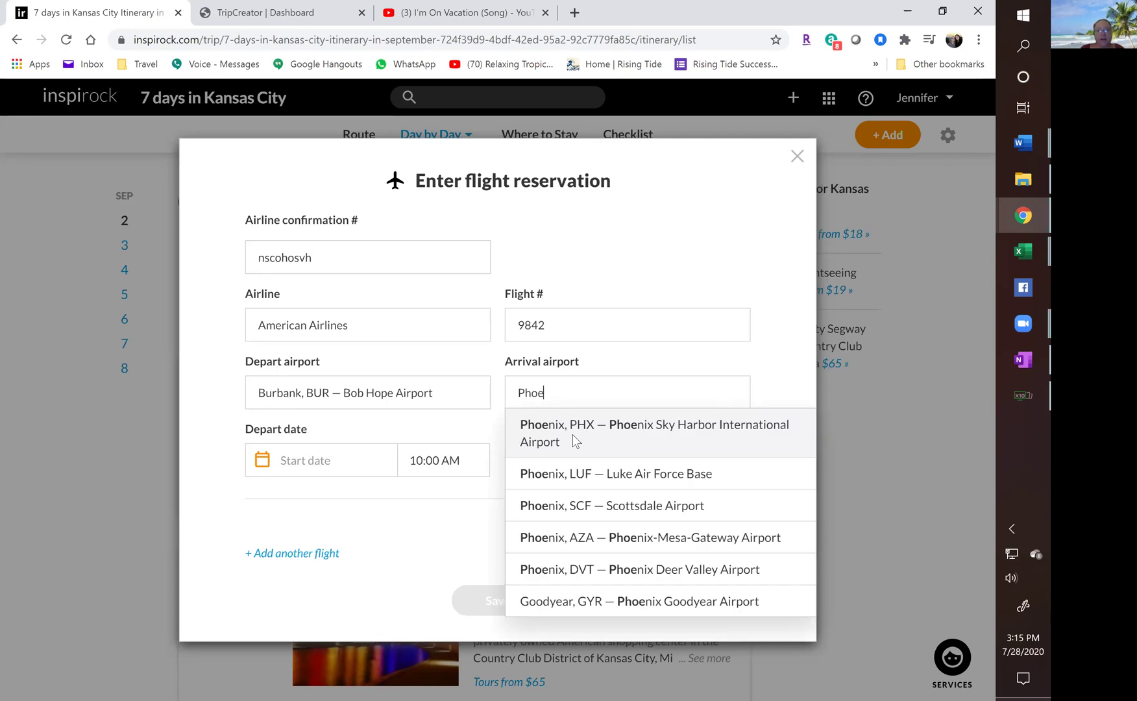
left_click(573, 441)
Schedule flight 1 on Wed 9/2, departing 6:50 AM and arriving 8:32 AM.
left_click(336, 462)
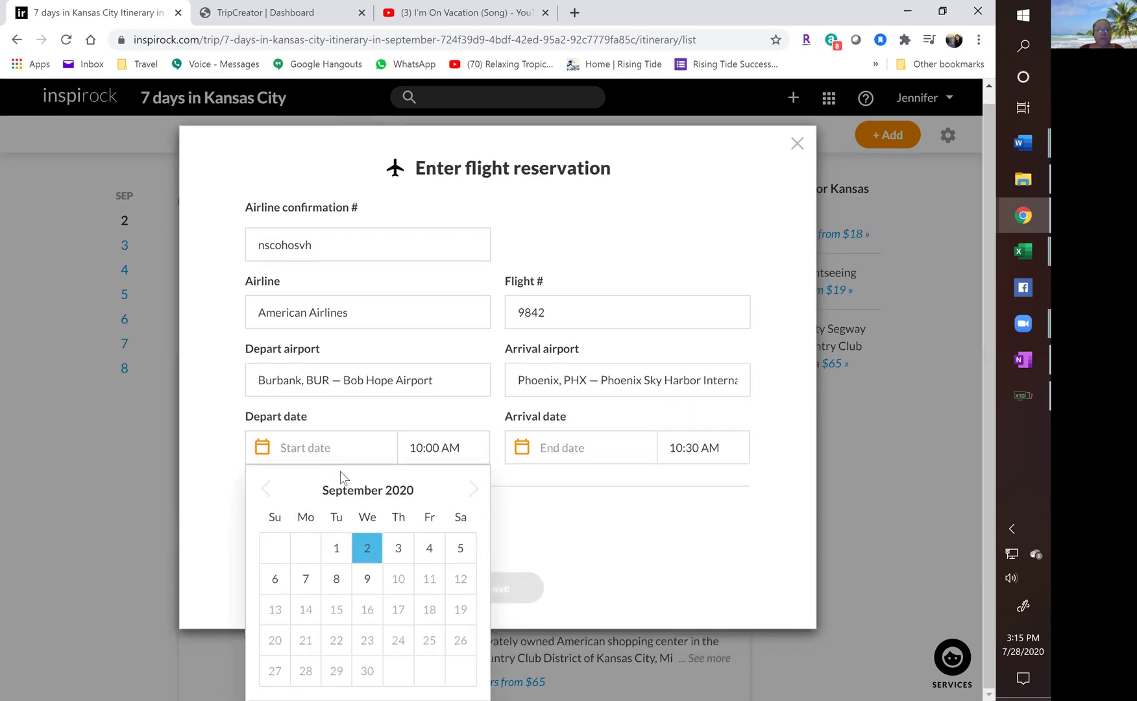
left_click(364, 549)
left_click(467, 457)
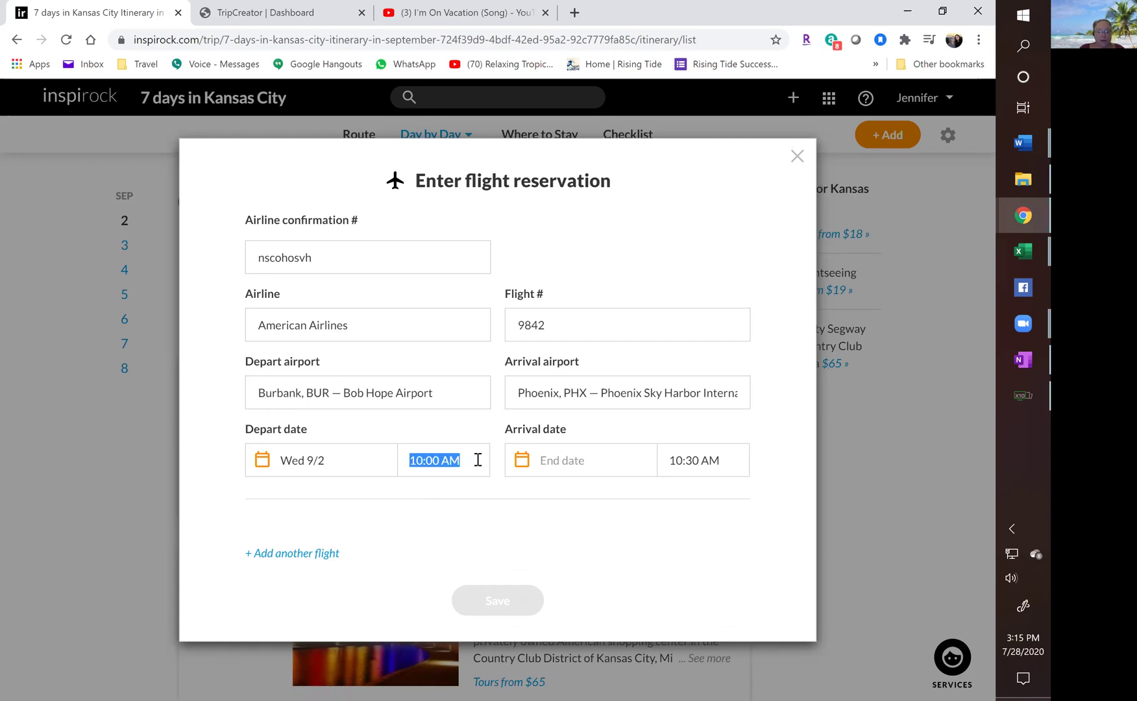
type("4")
key("BackSpace")
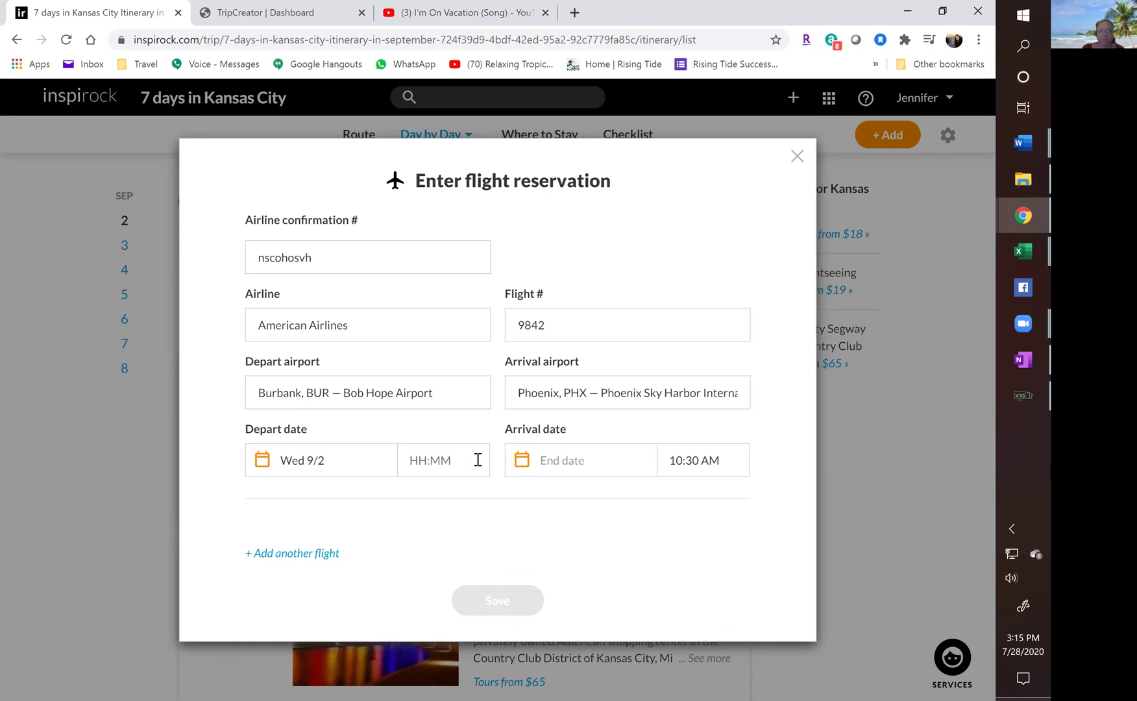
type("6:50")
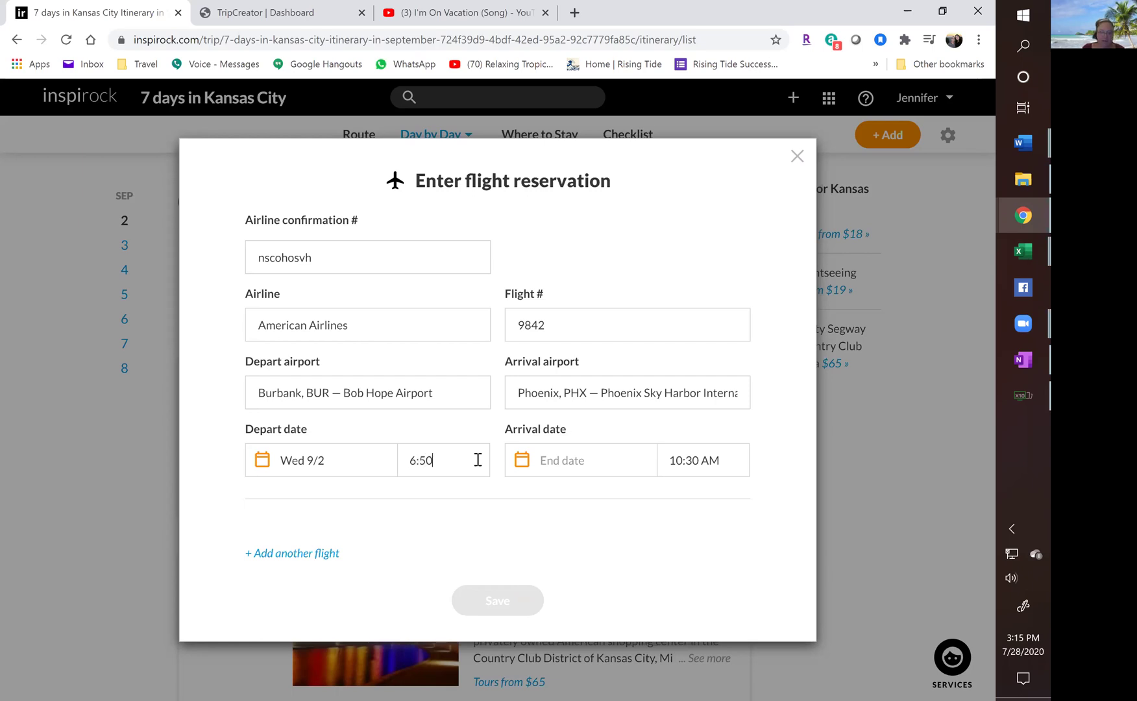
type("AM")
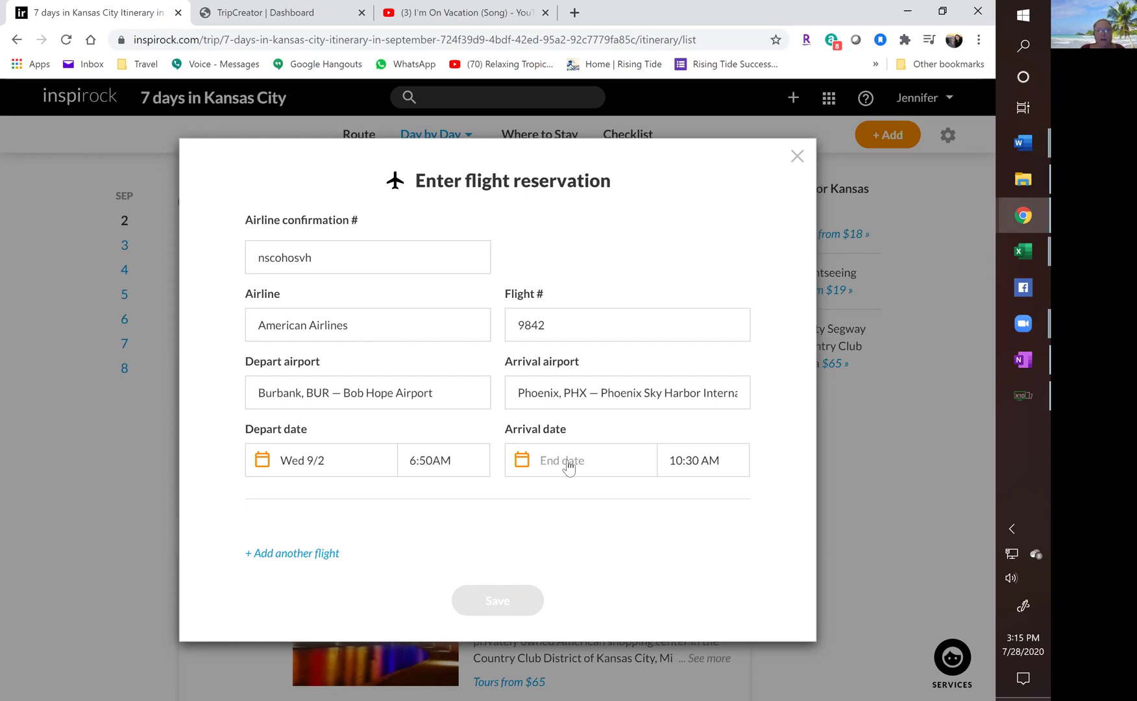
left_click(571, 462)
left_click(627, 546)
left_click_drag(670, 460, 744, 466)
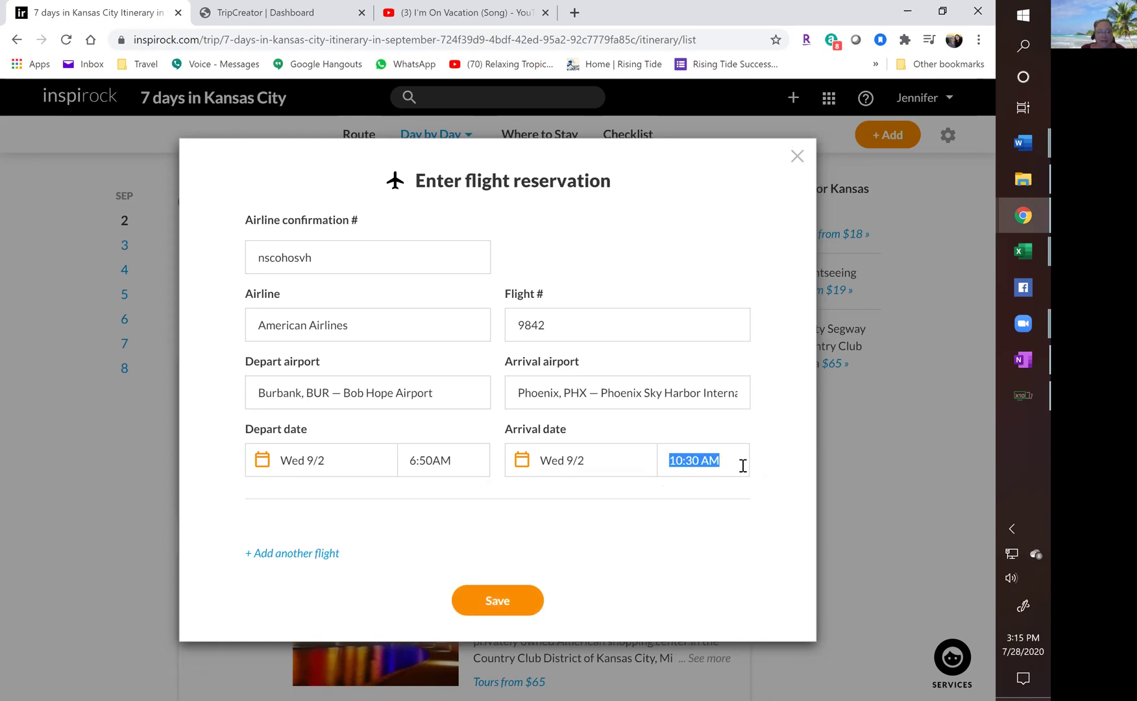
type("8:32AM")
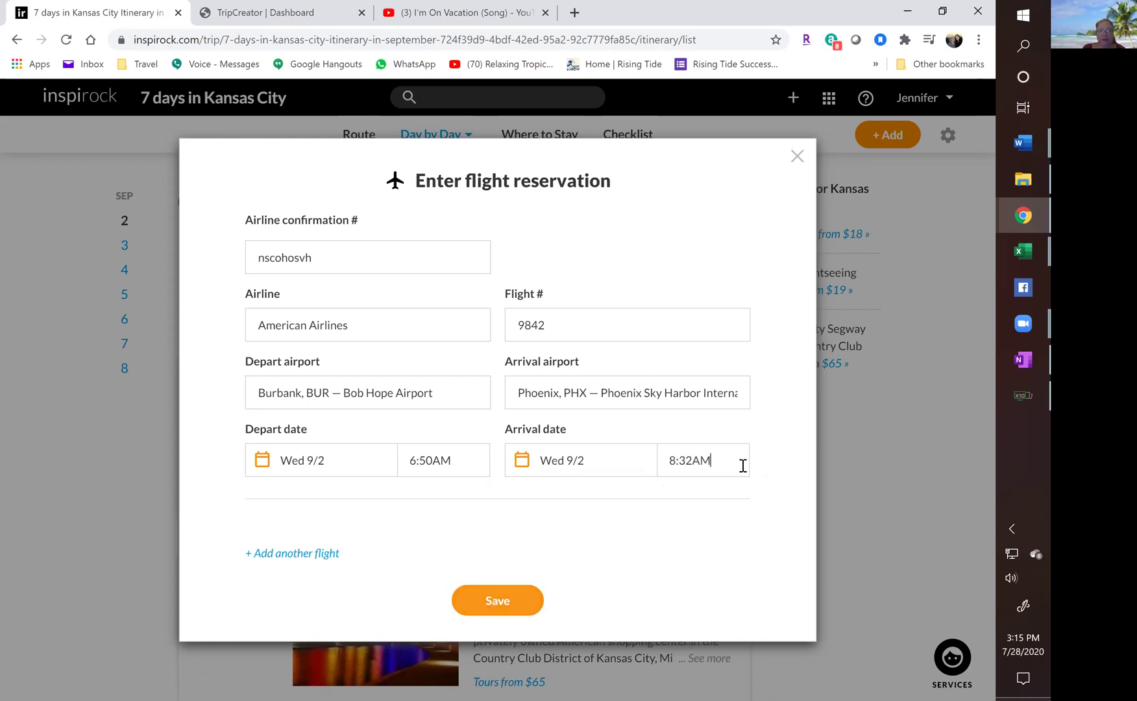
Add flight 2: American Airlines 7854 from Phoenix PHX to Kansas City MCI.
left_click(288, 554)
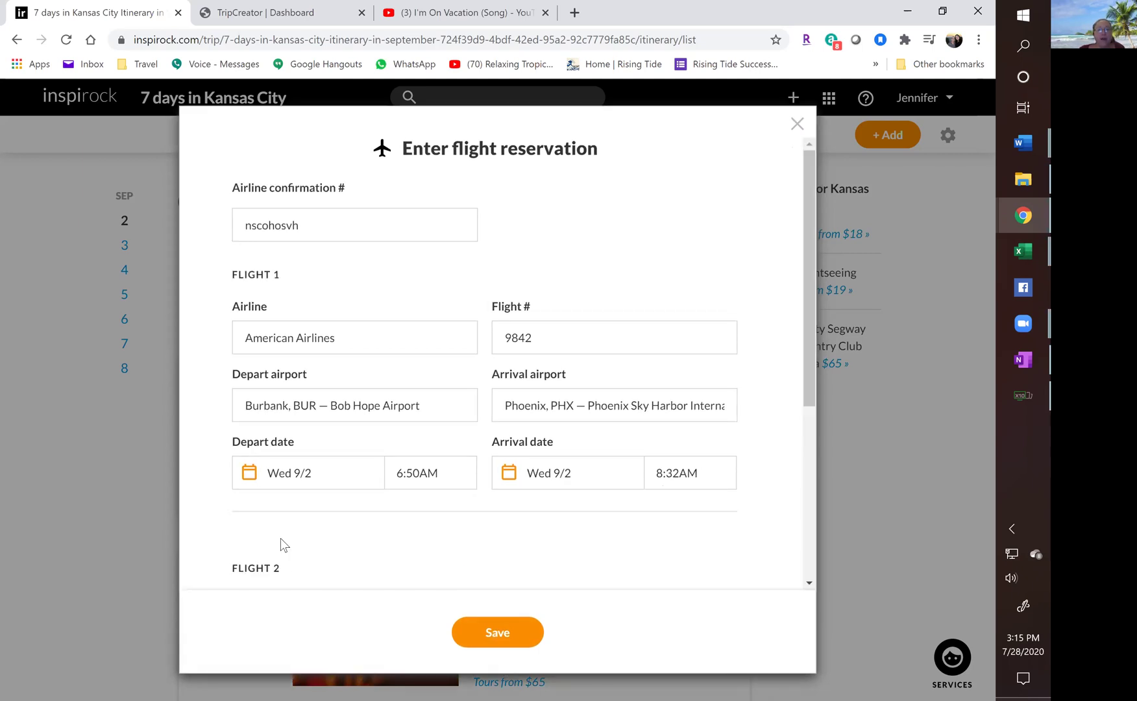
scroll(284, 534, "down", 5)
left_click(261, 335)
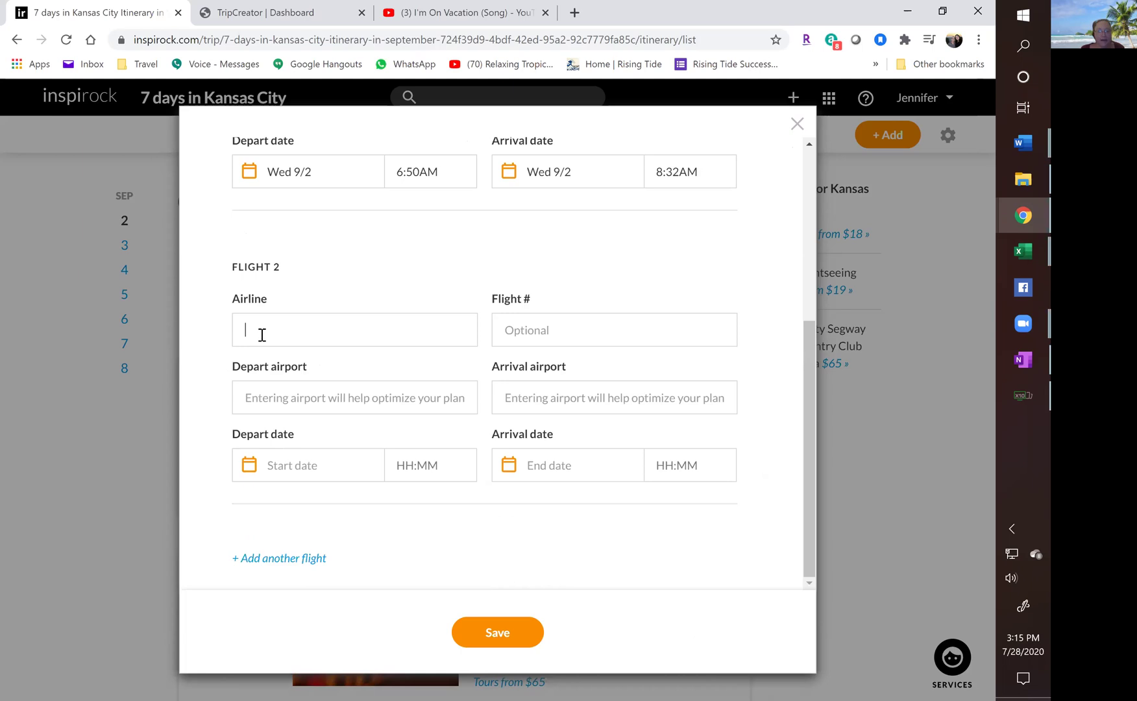
type("American AIrlines")
key("Tab")
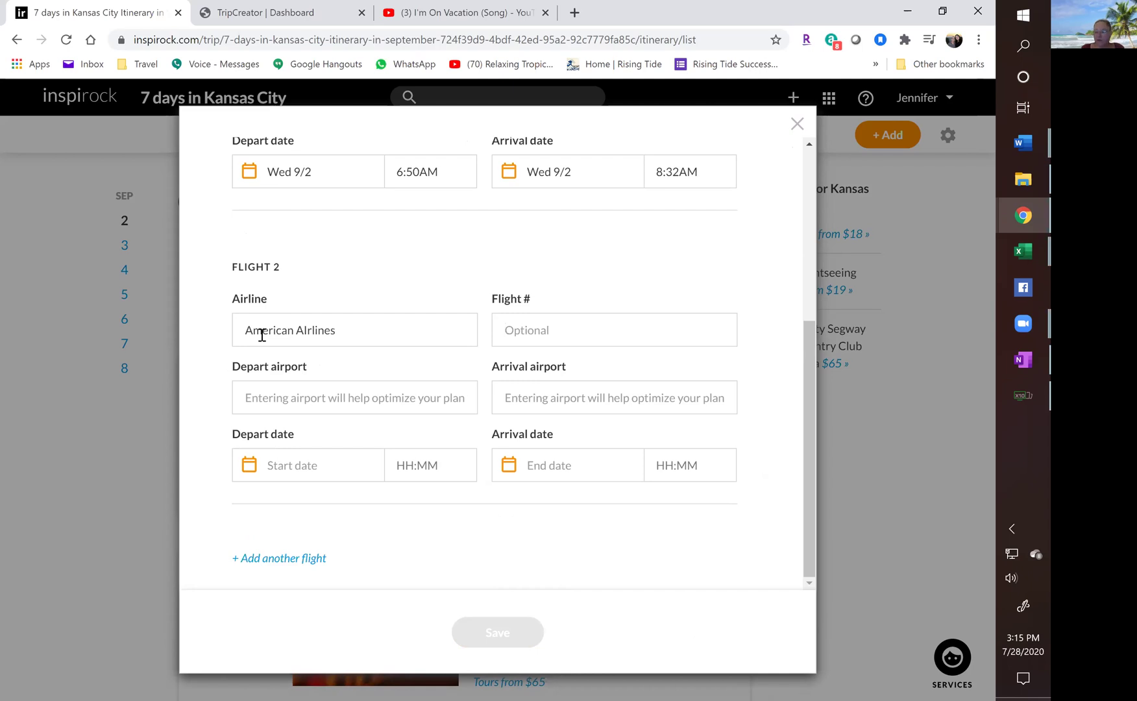
type("7854")
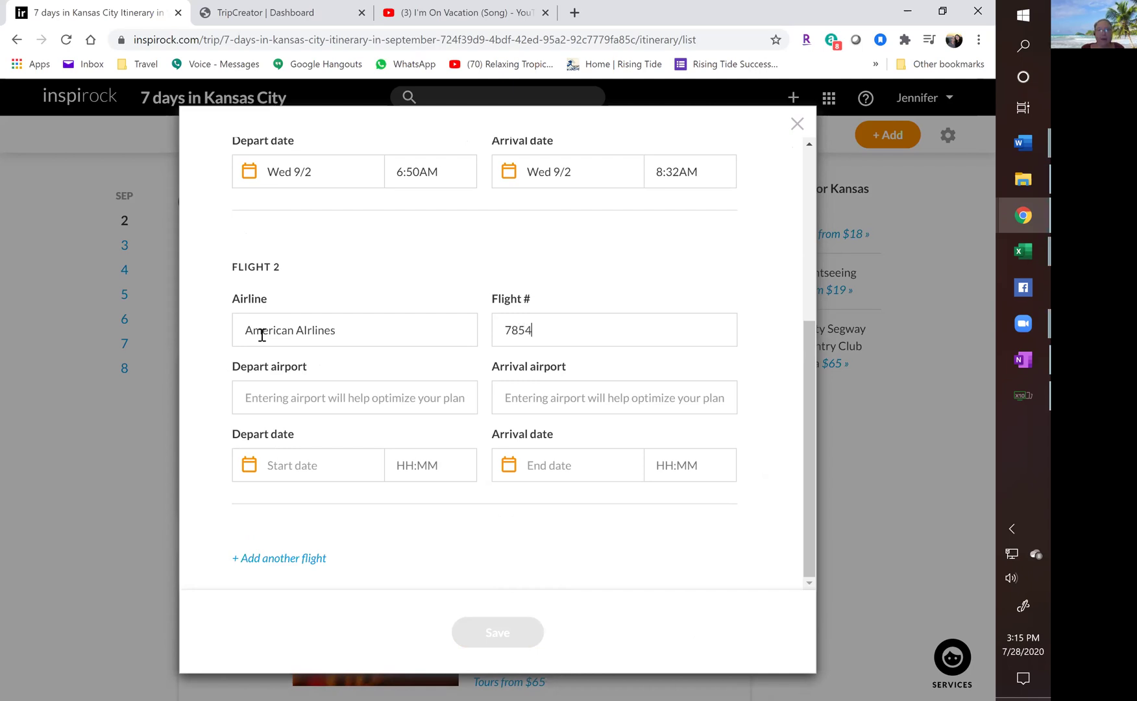
left_click(278, 399)
type("Phoe")
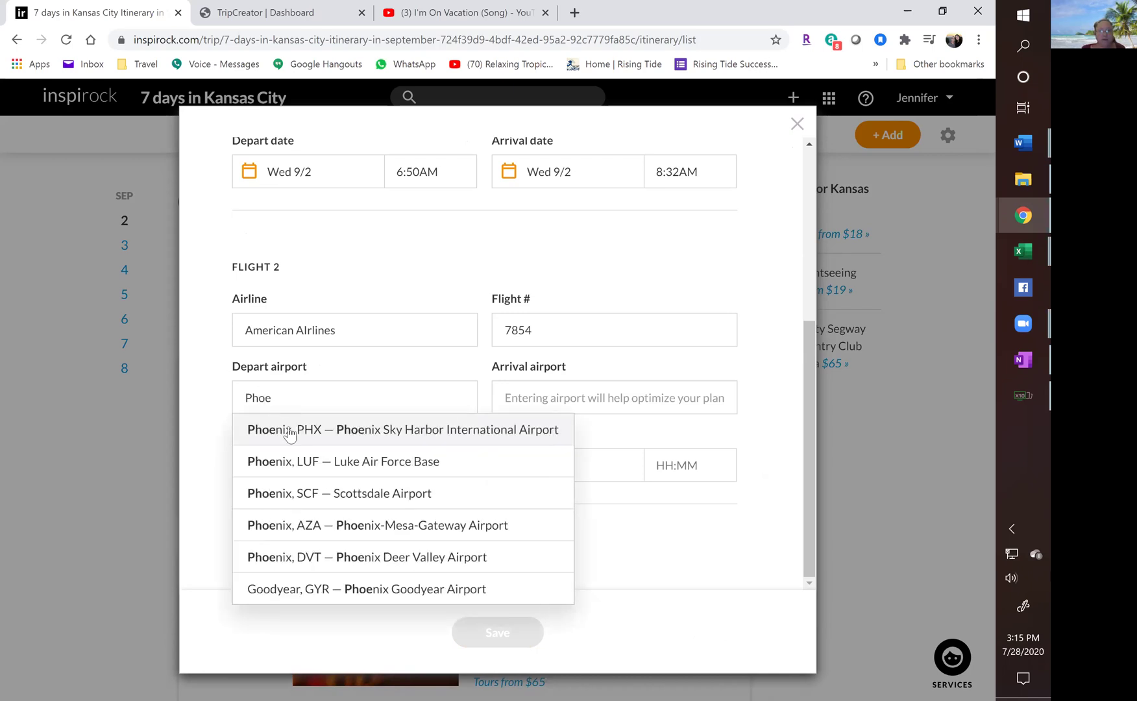
left_click(286, 429)
left_click(526, 401)
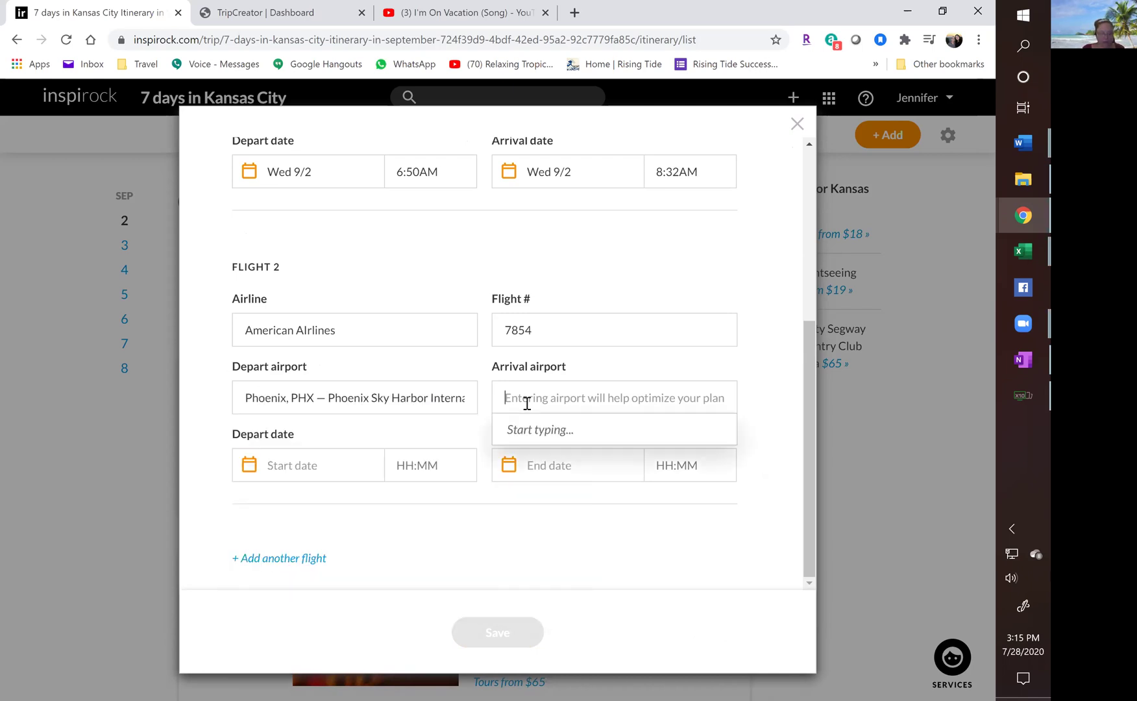
type("MCI")
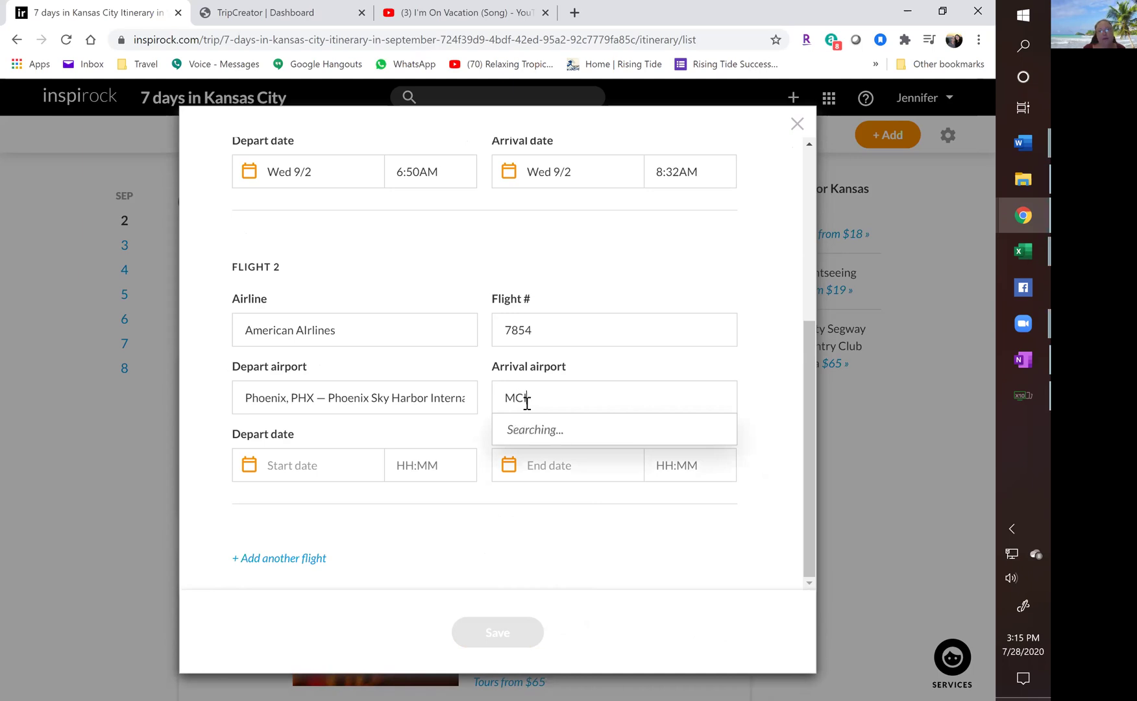
left_click(543, 427)
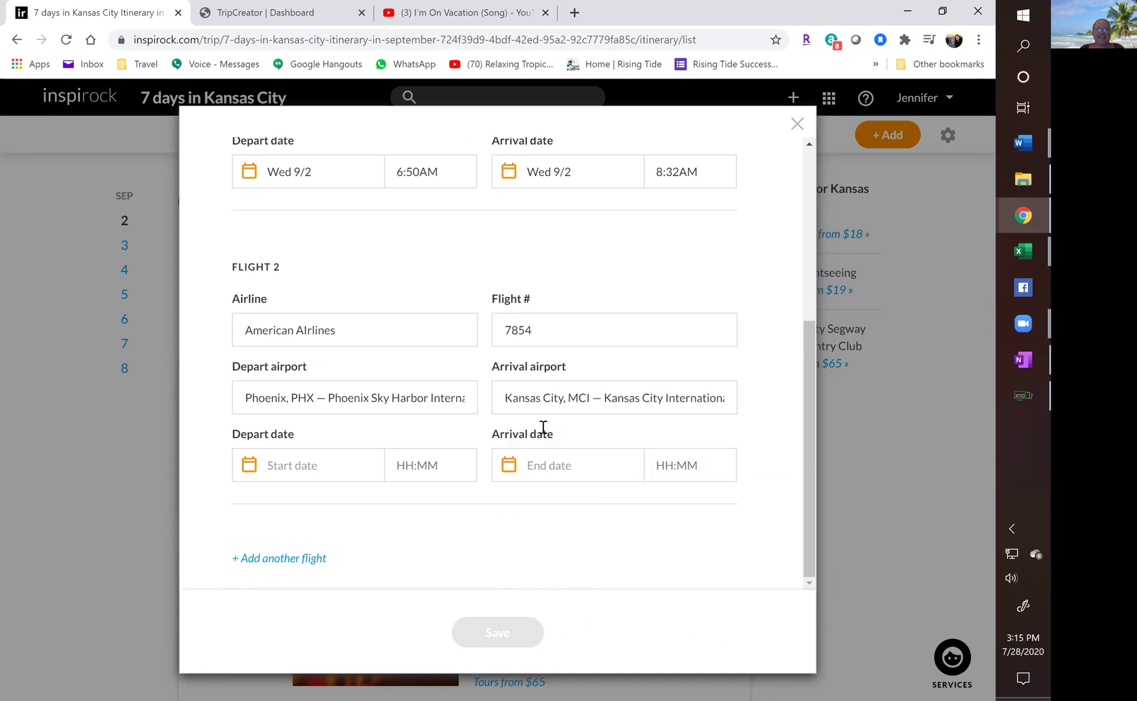
Schedule flight 2 on 9/2 from 9:05 AM to 1:53 PM.
left_click(295, 476)
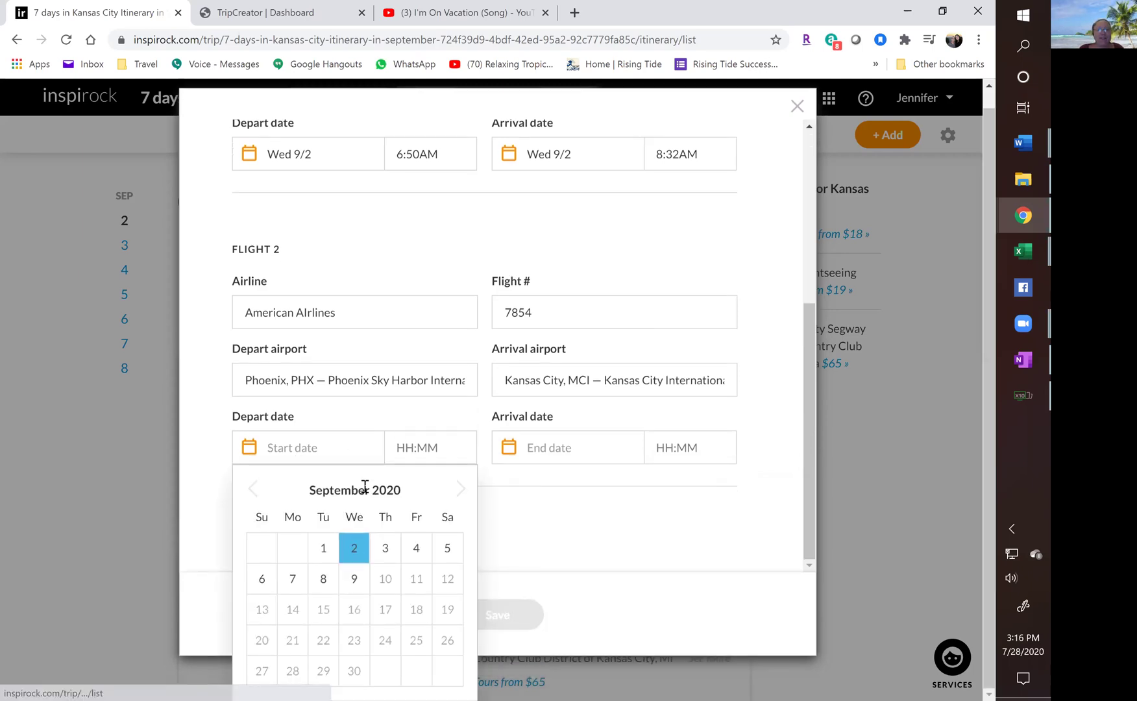
left_click(354, 548)
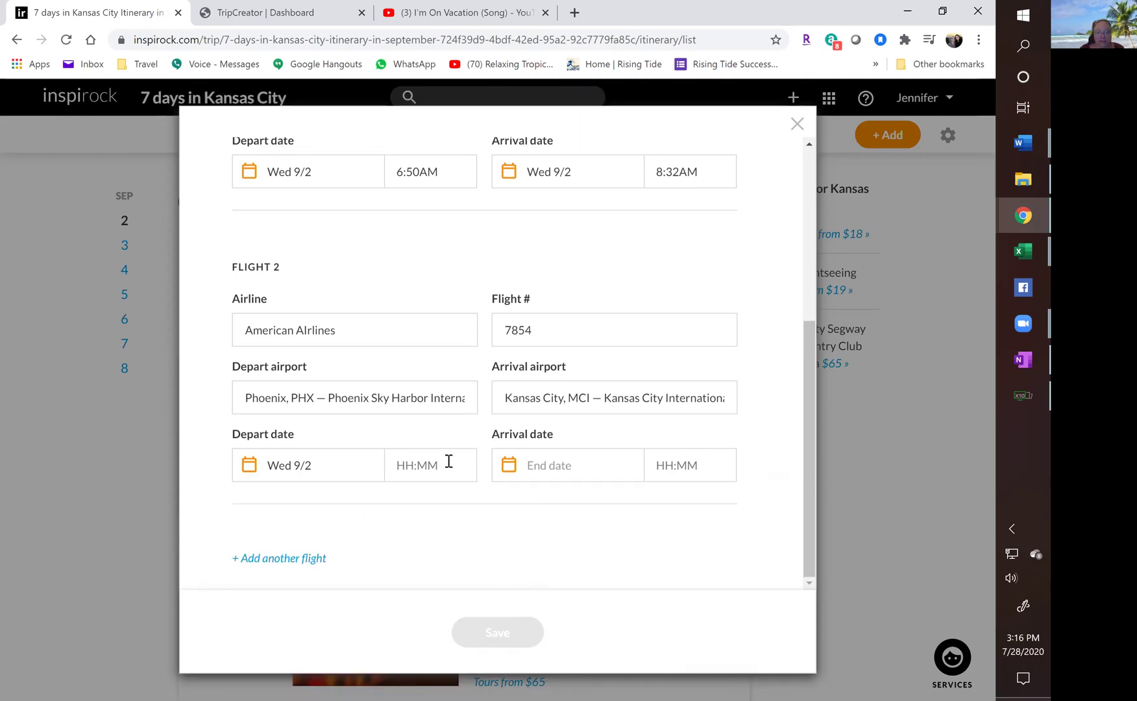
type("9")
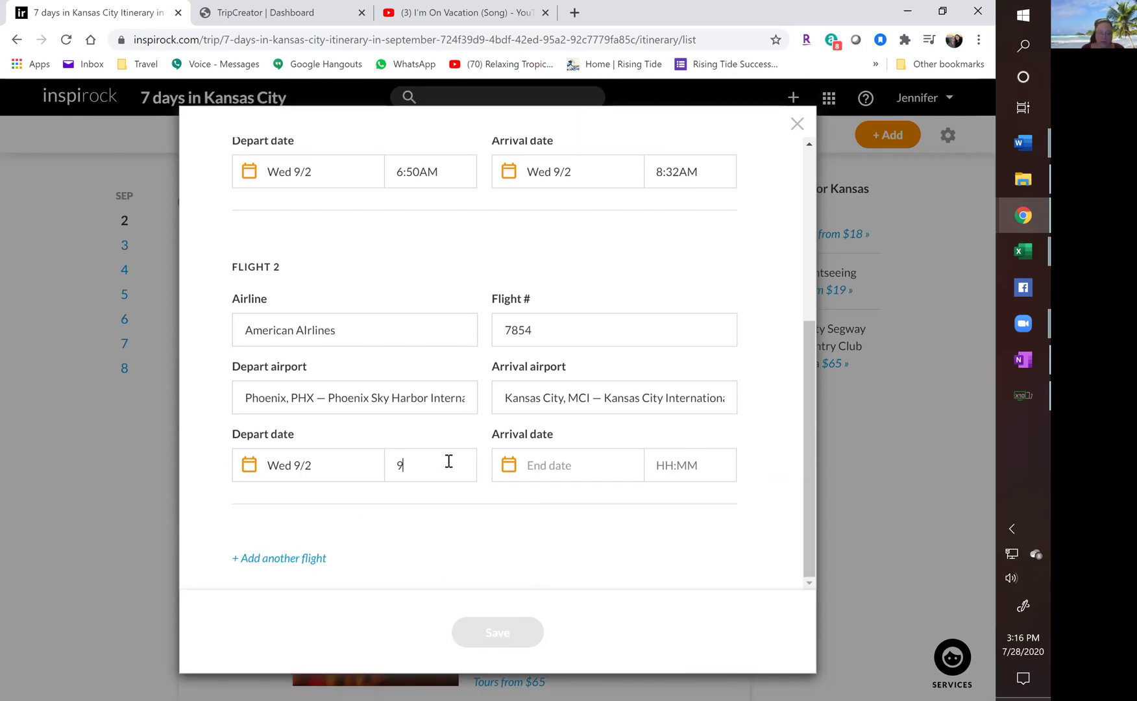
type(":05AM")
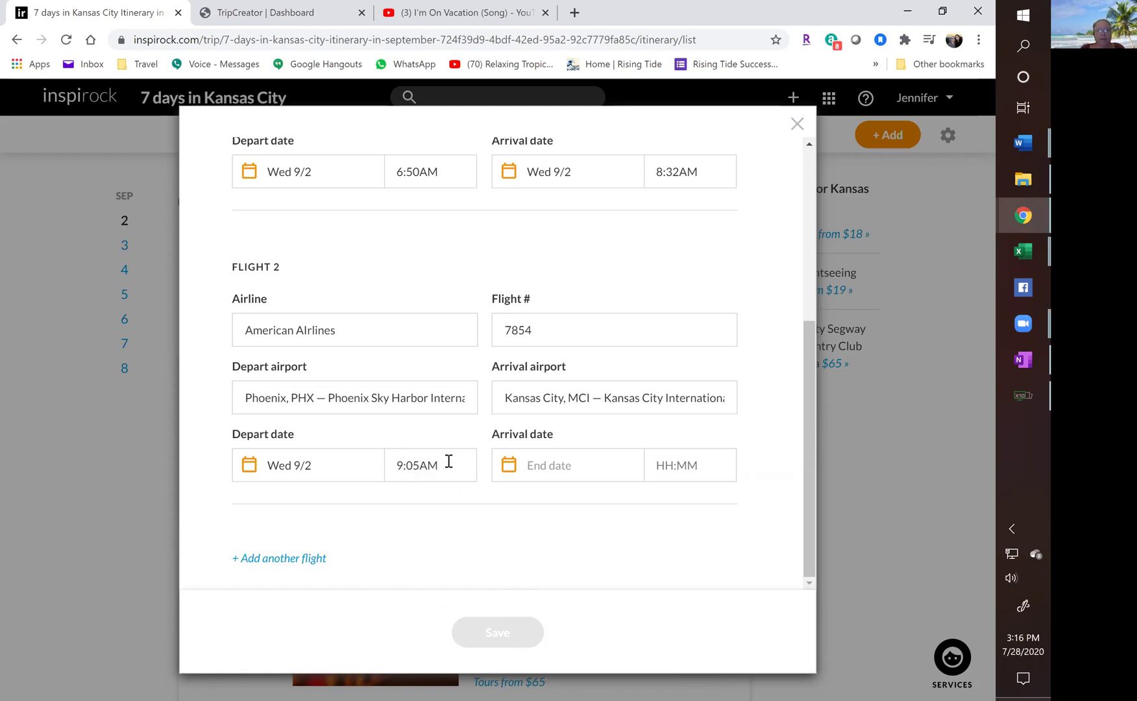
left_click(529, 467)
left_click(618, 549)
left_click(677, 467)
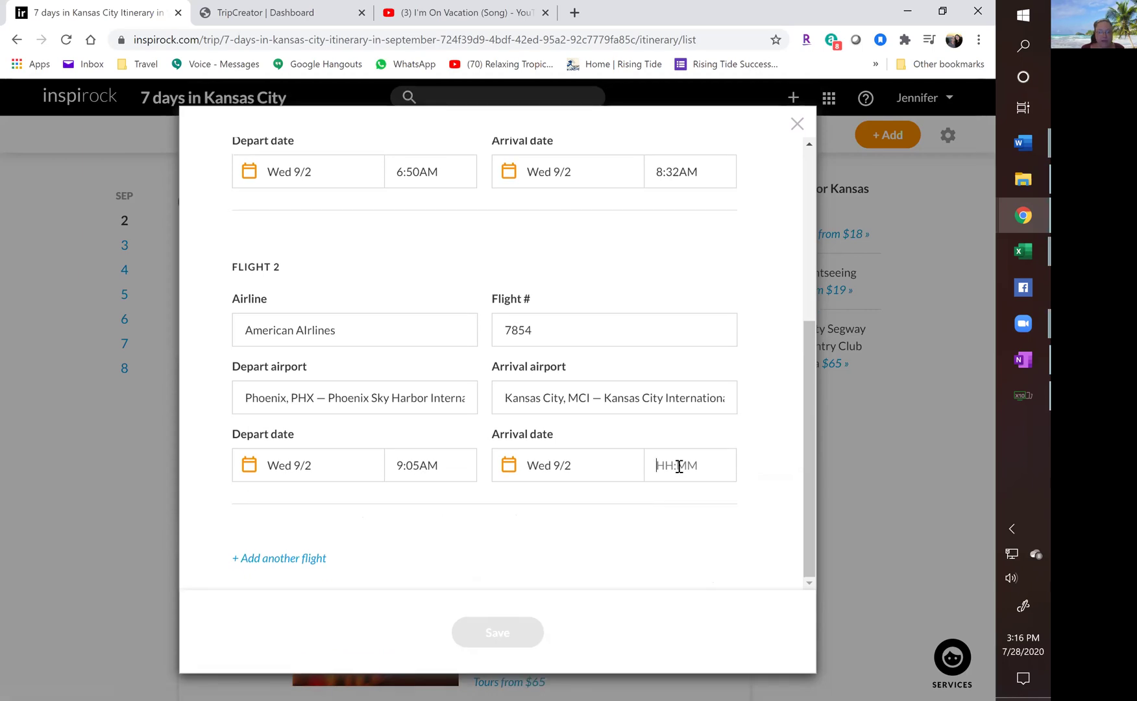
type("1:")
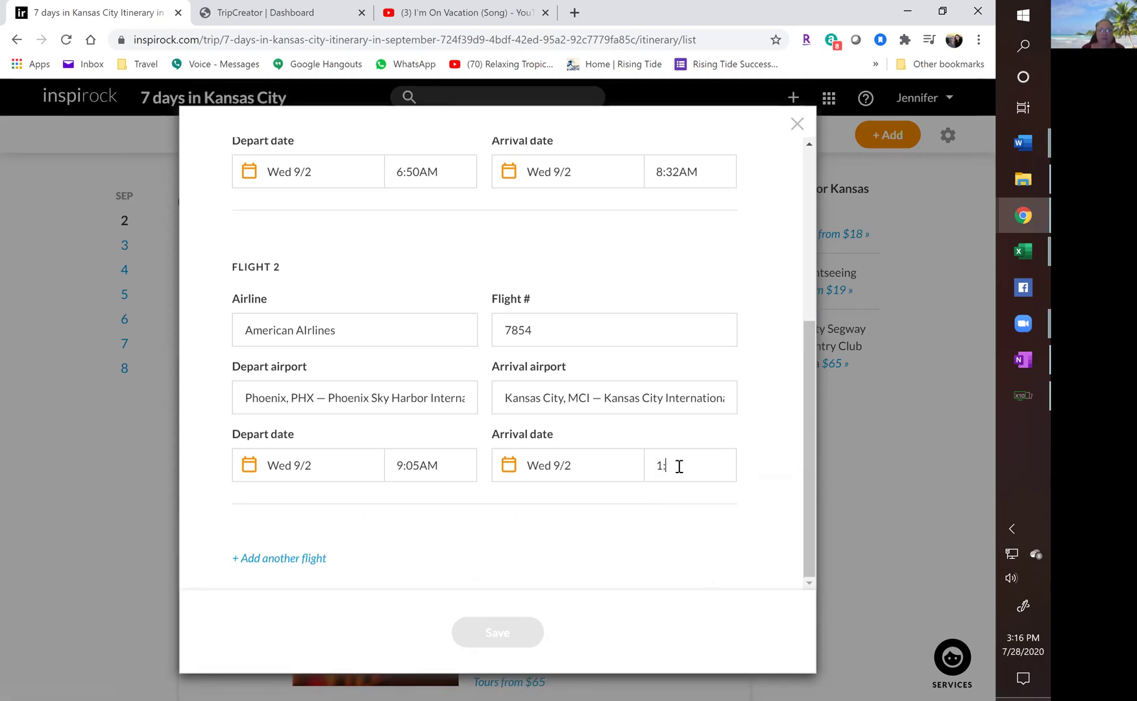
type("53PM")
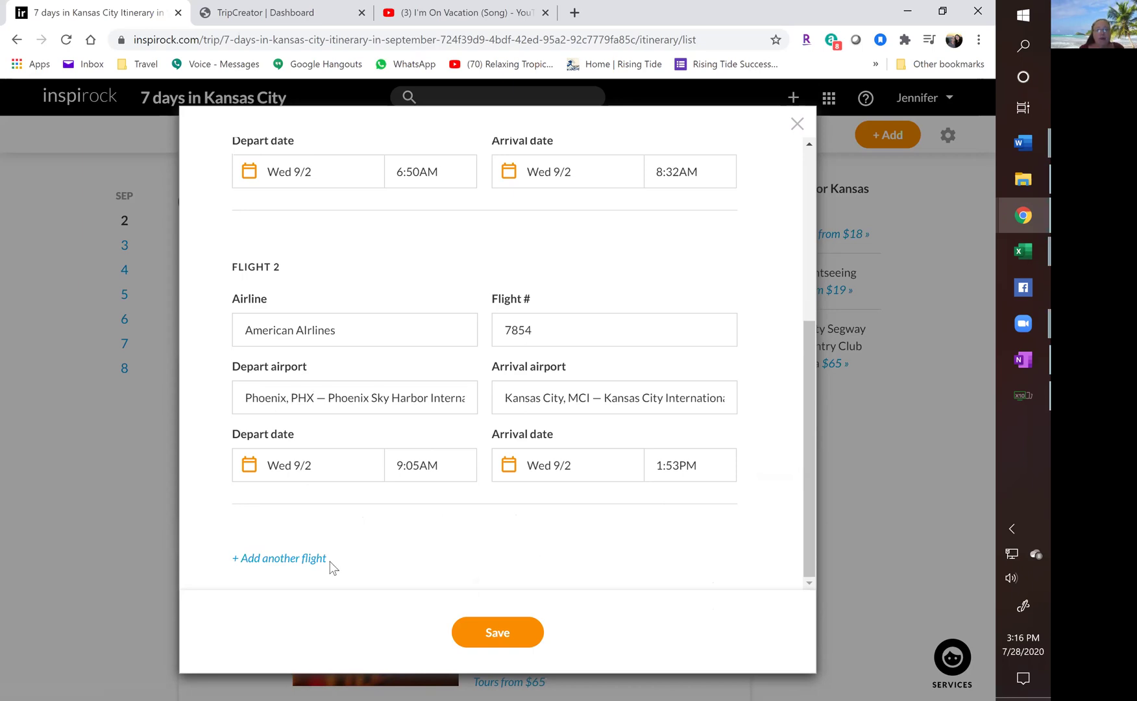
left_click(279, 560)
Enter flight 3 as American Airlines 8745 departing Kansas City MCI.
left_click(266, 322)
type("American Airlines")
key("Tab")
type("8745")
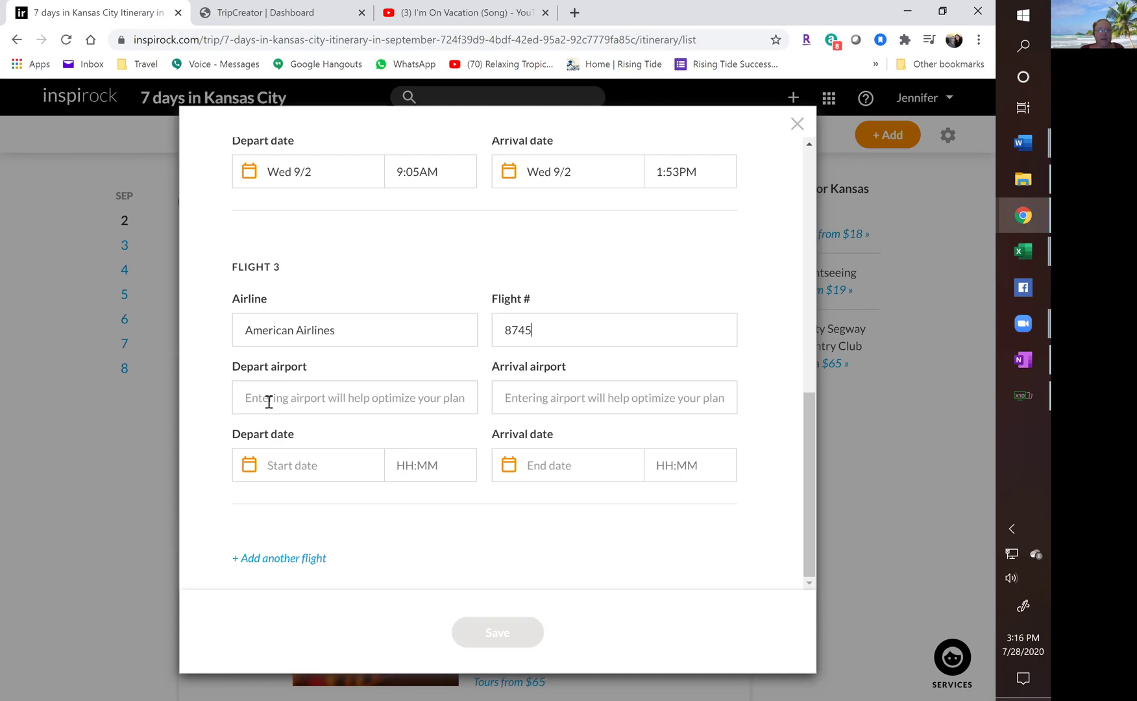
left_click(268, 401)
type("mci")
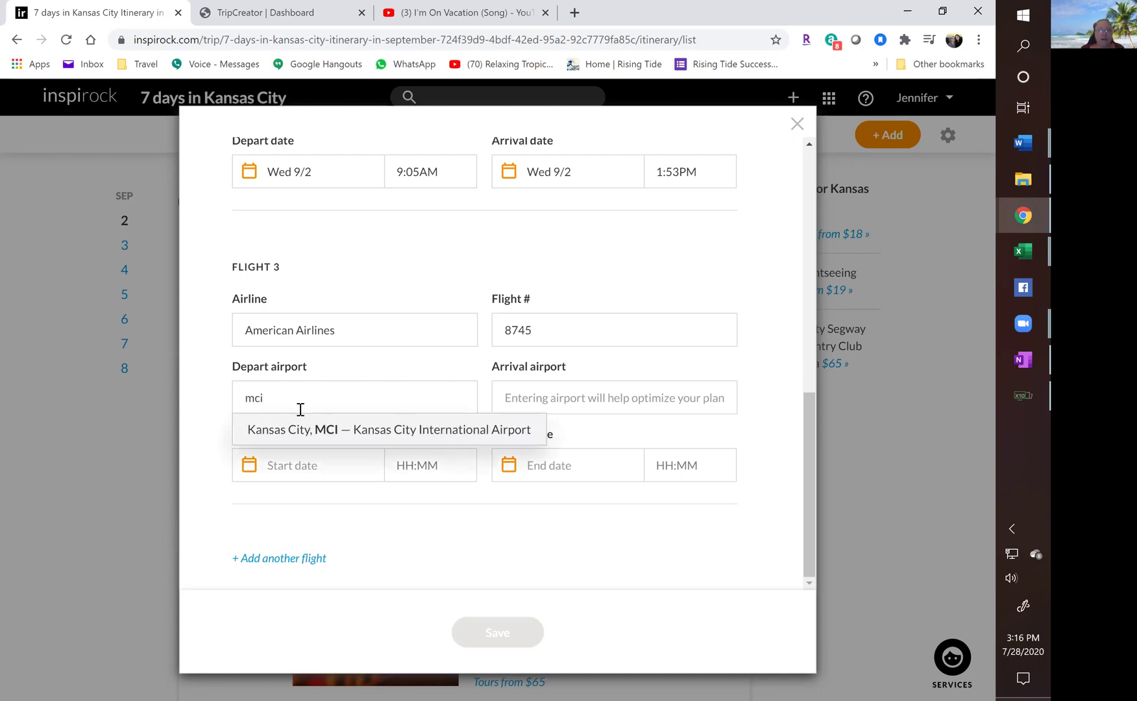
left_click(325, 433)
Set flight 3 to arrive at Phoenix PHX, departing Tue 9/8 at 8:30 AM.
left_click(513, 400)
type("Pheo")
key("BackSpace")
key("BackSpace")
type("oe")
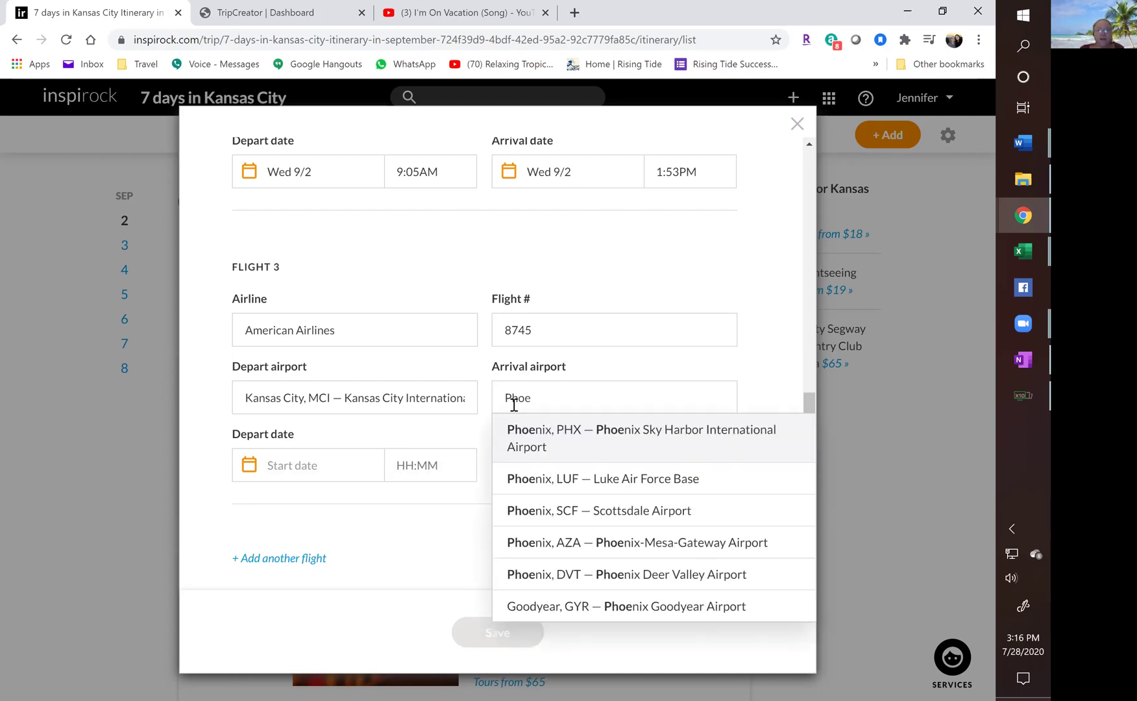
left_click(523, 439)
left_click(318, 466)
left_click(331, 588)
left_click(453, 466)
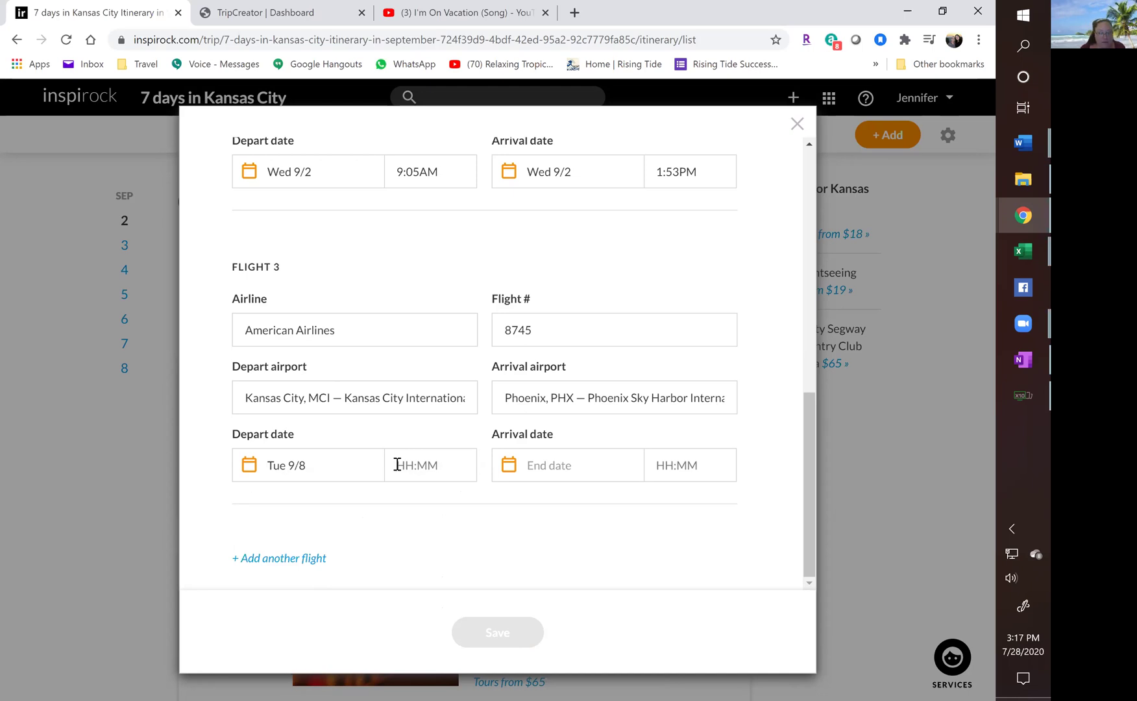
type("8:30")
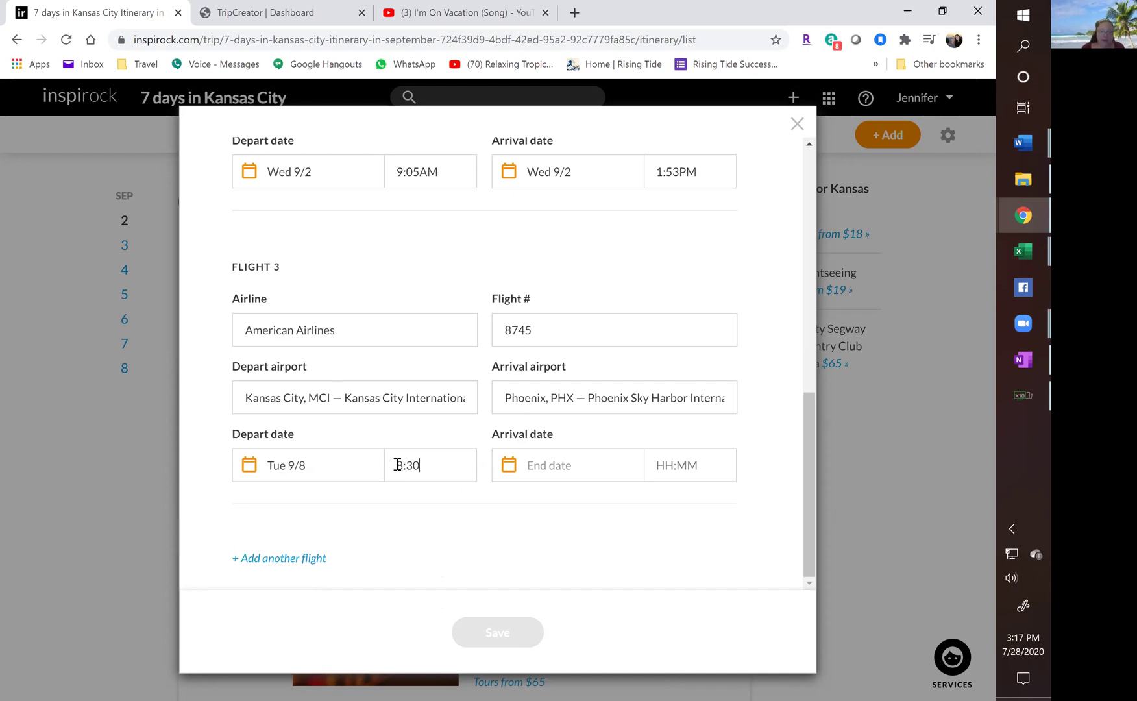
type("AM")
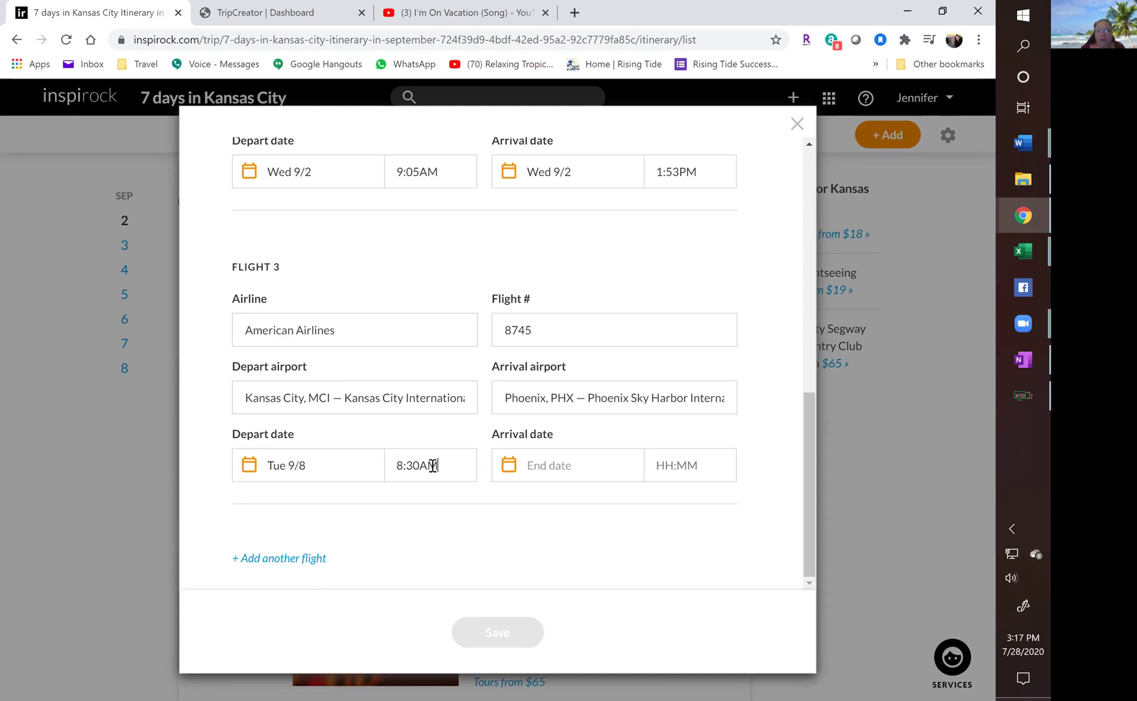
Set flight 3's arrival to Tue 9/8 at 9:19 AM and add a fourth flight.
left_click(537, 477)
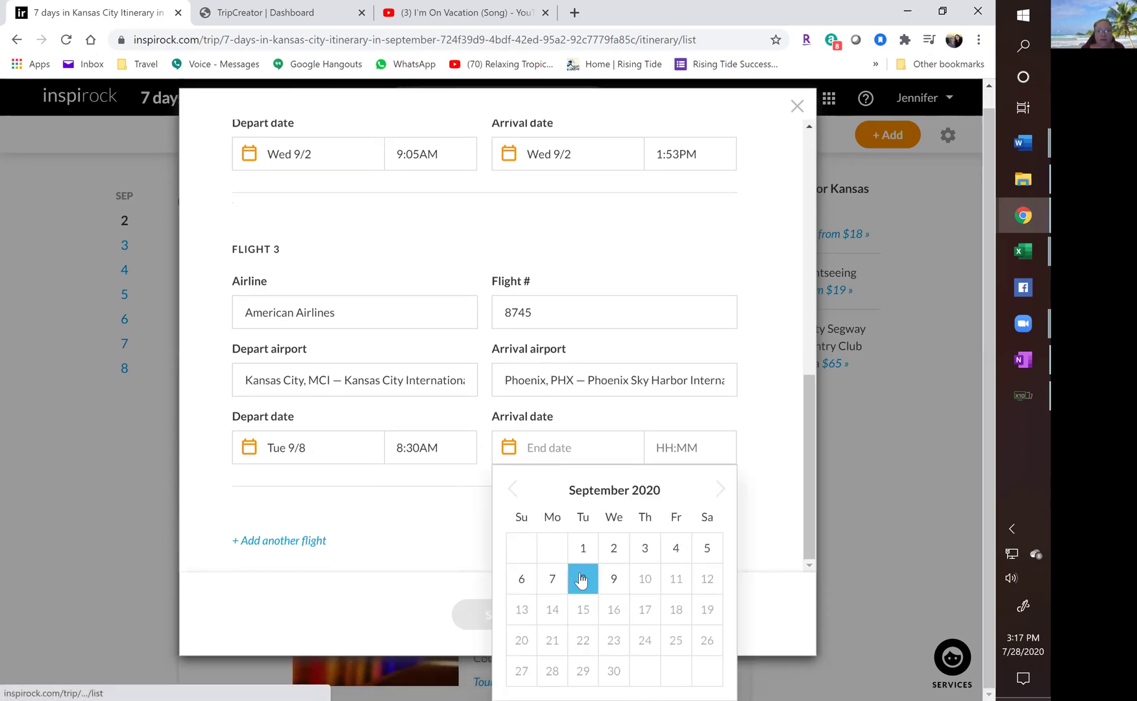
left_click(583, 578)
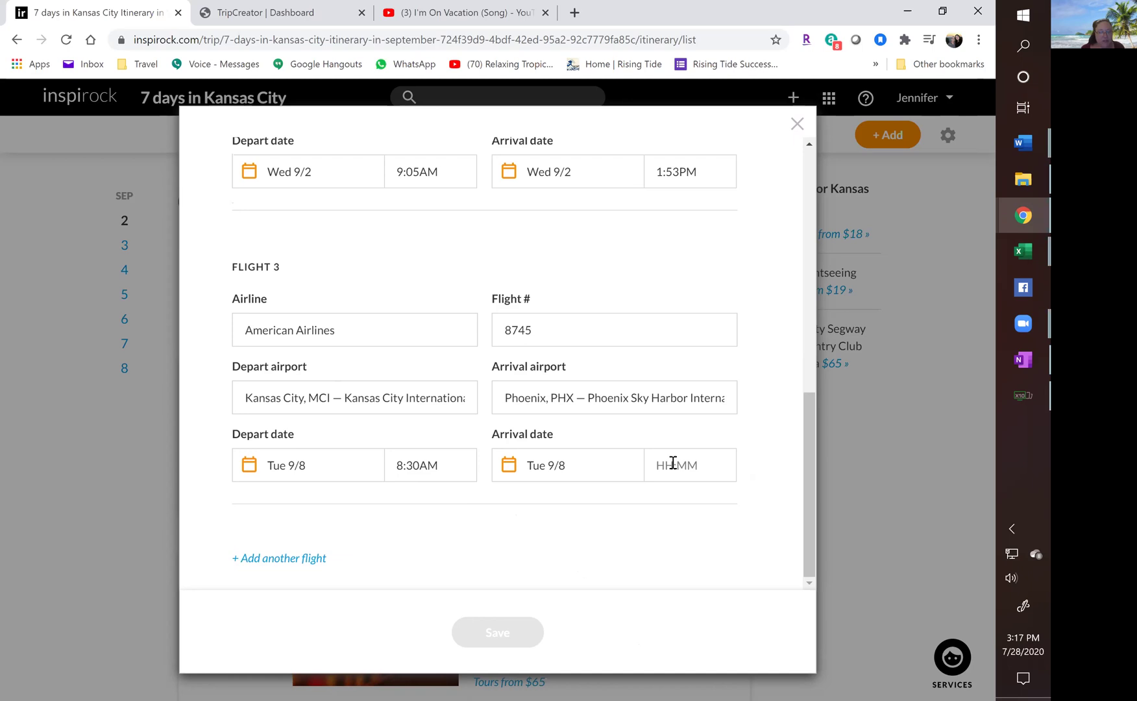
type("9:18")
type("AM")
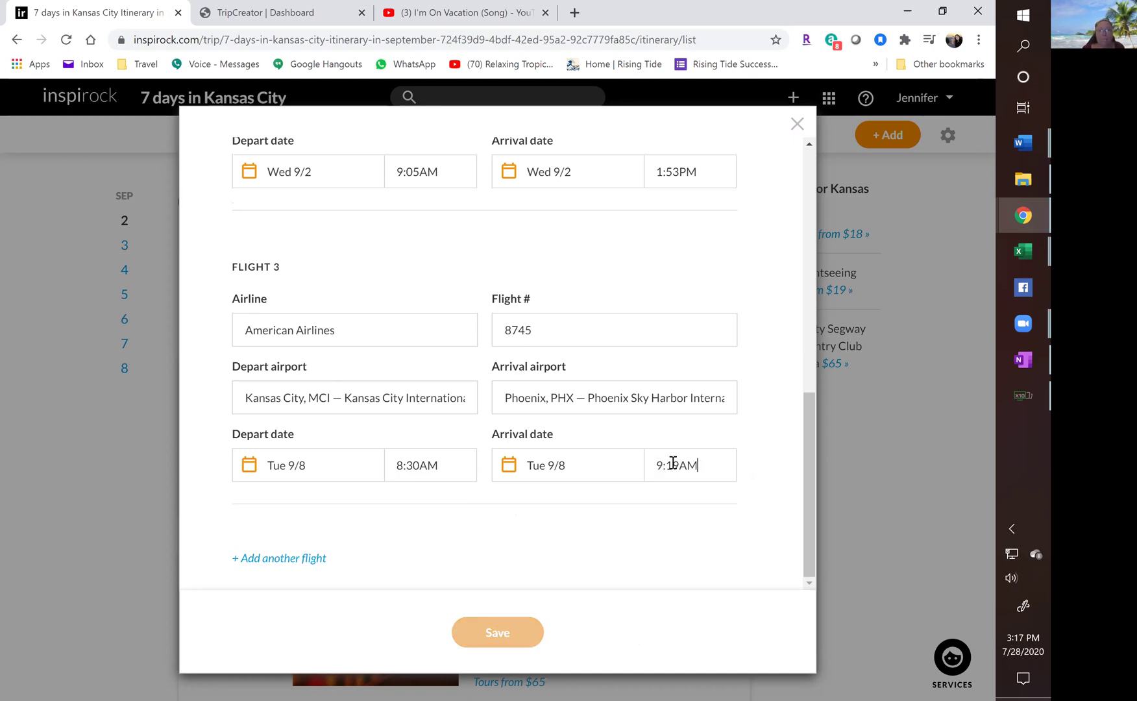
left_click(307, 559)
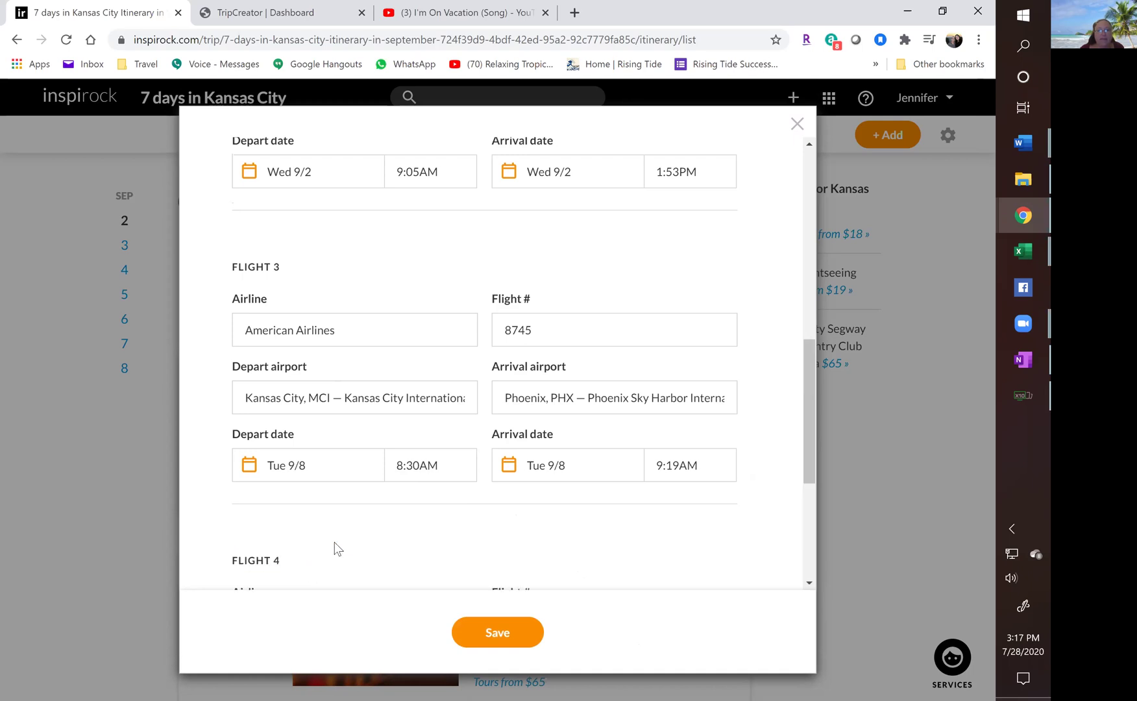
Enter flight 4 as American Airlines 123 from Phoenix PHX to Burbank BUR.
left_click(292, 330)
type("American Airlines")
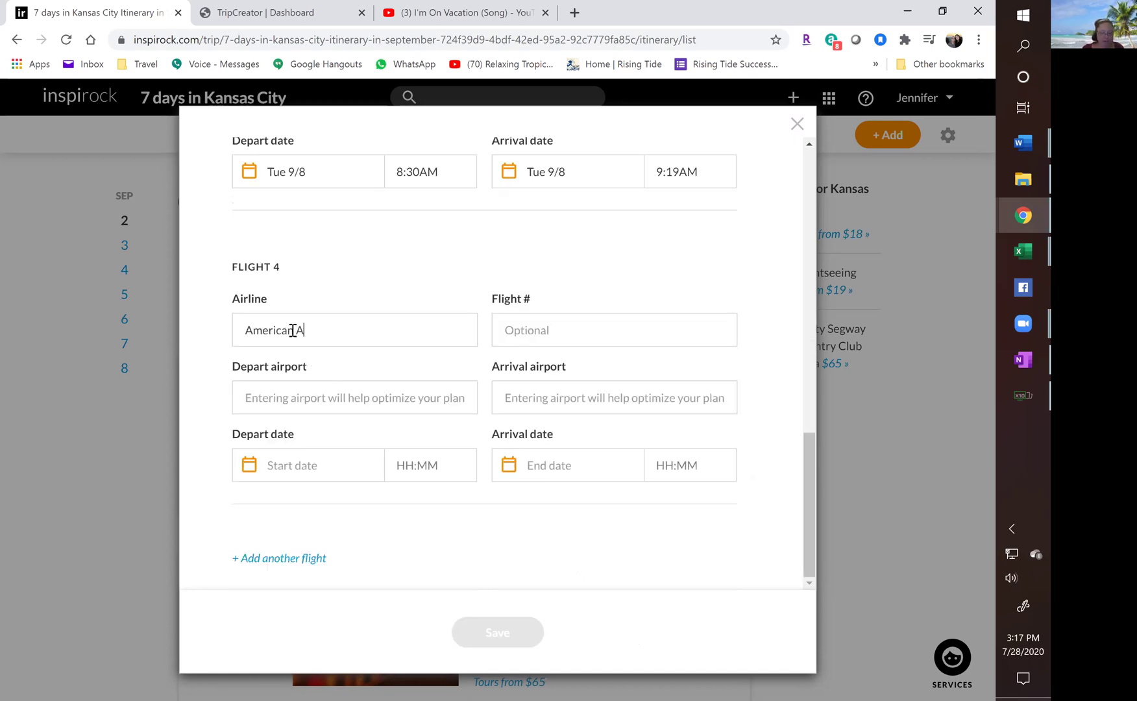
key("Tab")
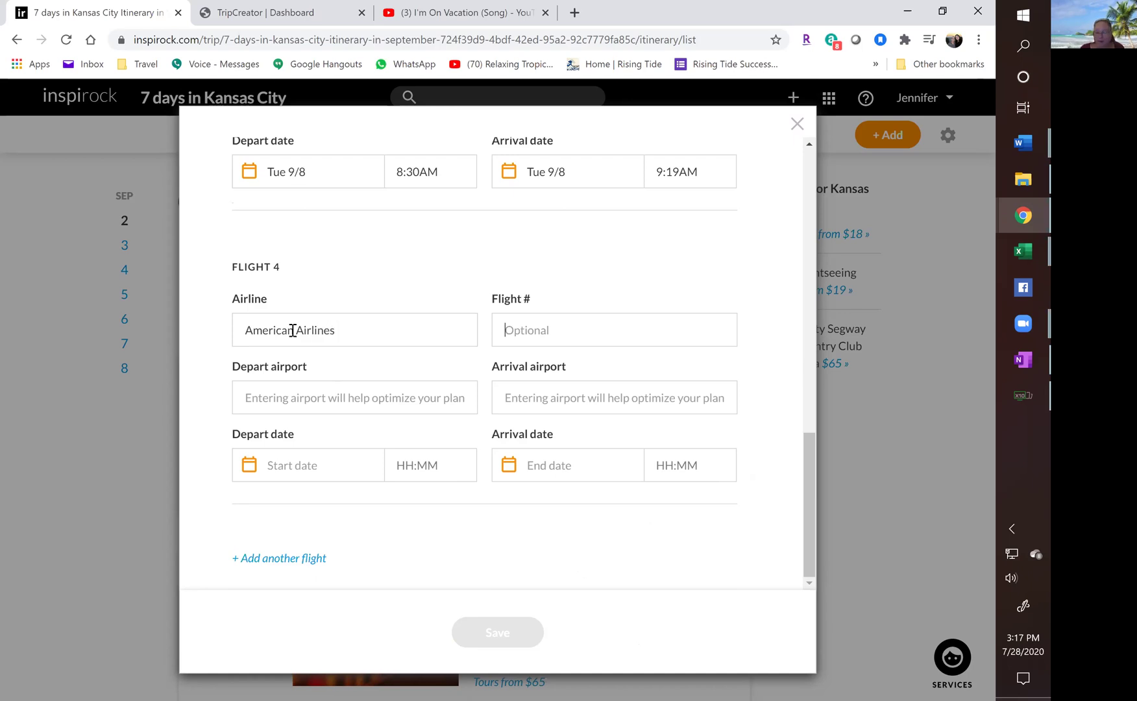
type("123")
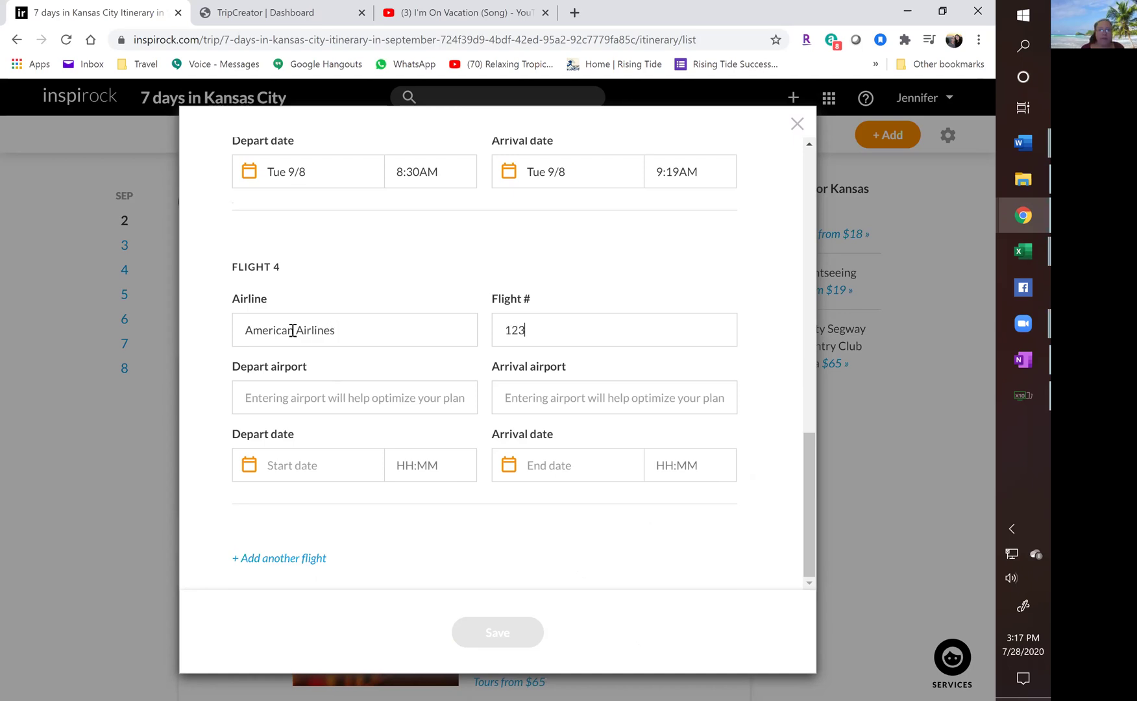
left_click(305, 399)
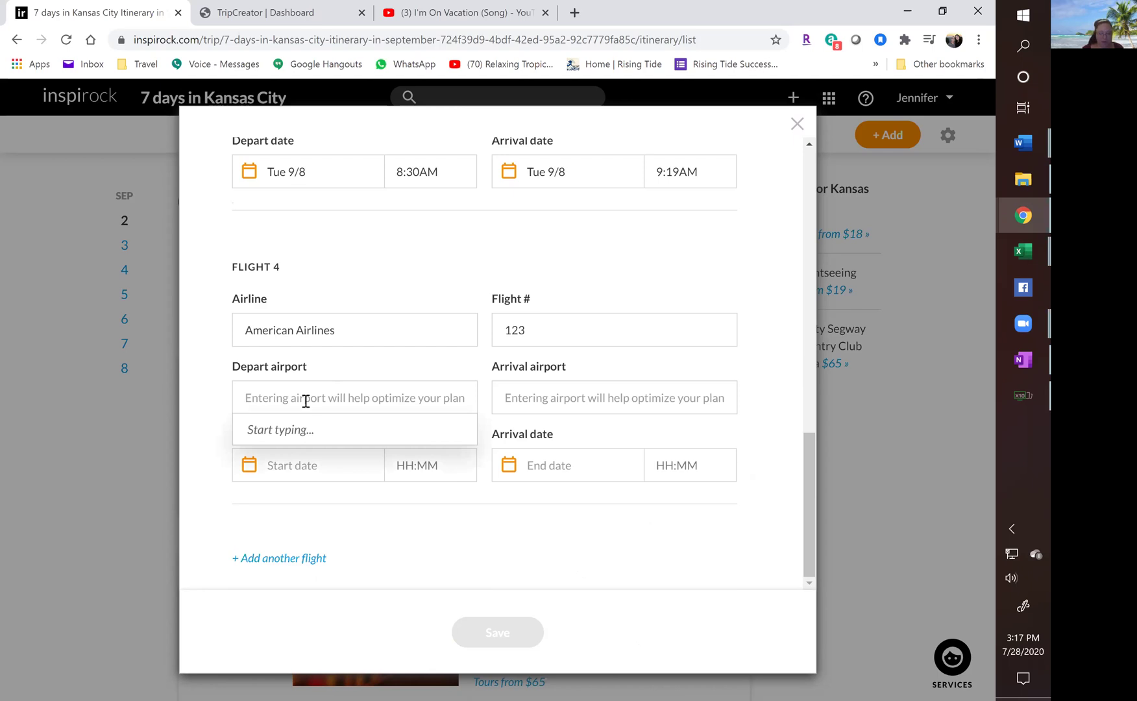
type("phoe")
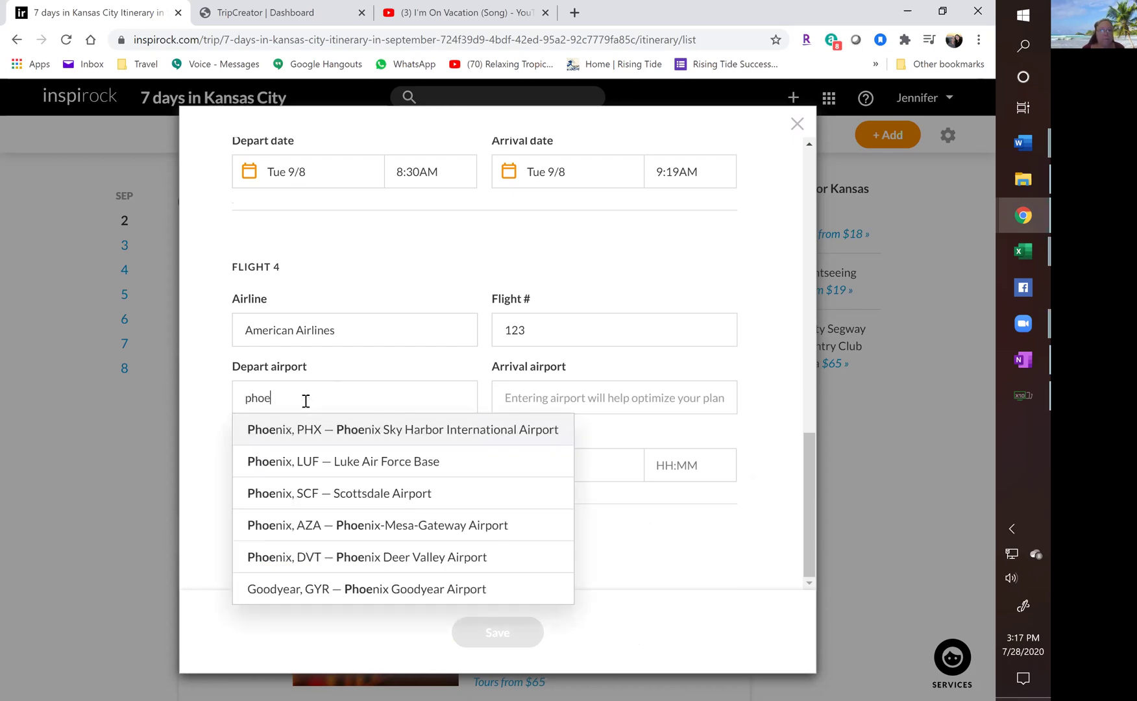
left_click(295, 436)
left_click(514, 399)
type("Burb")
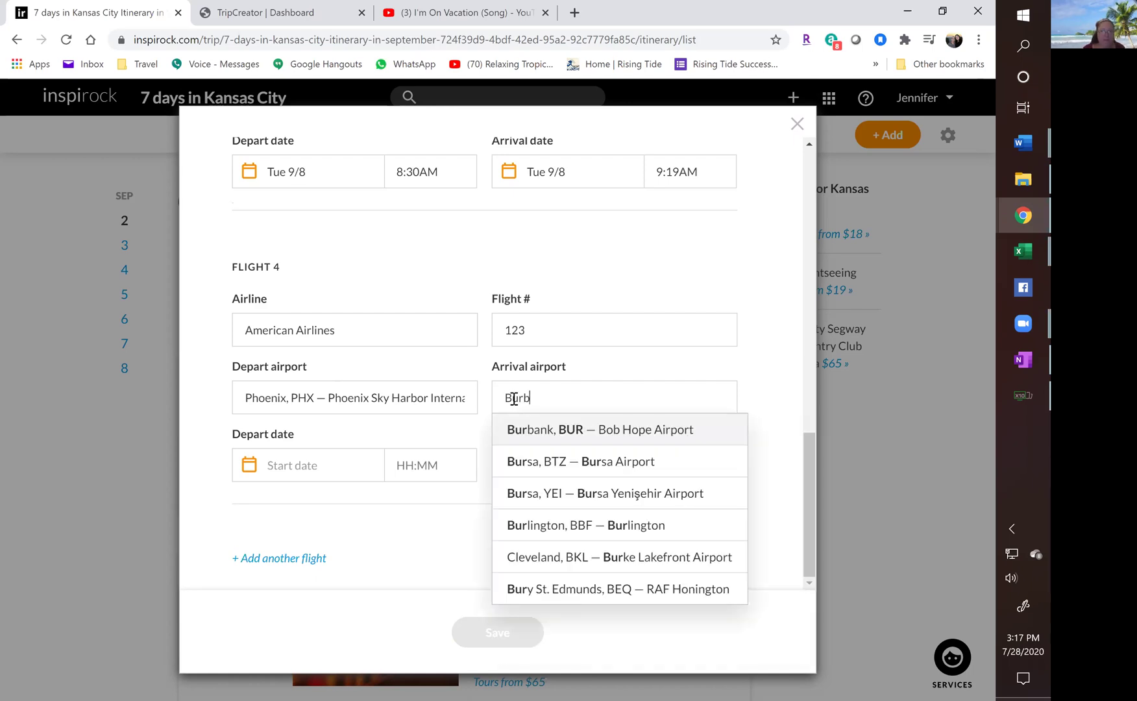
left_click(517, 432)
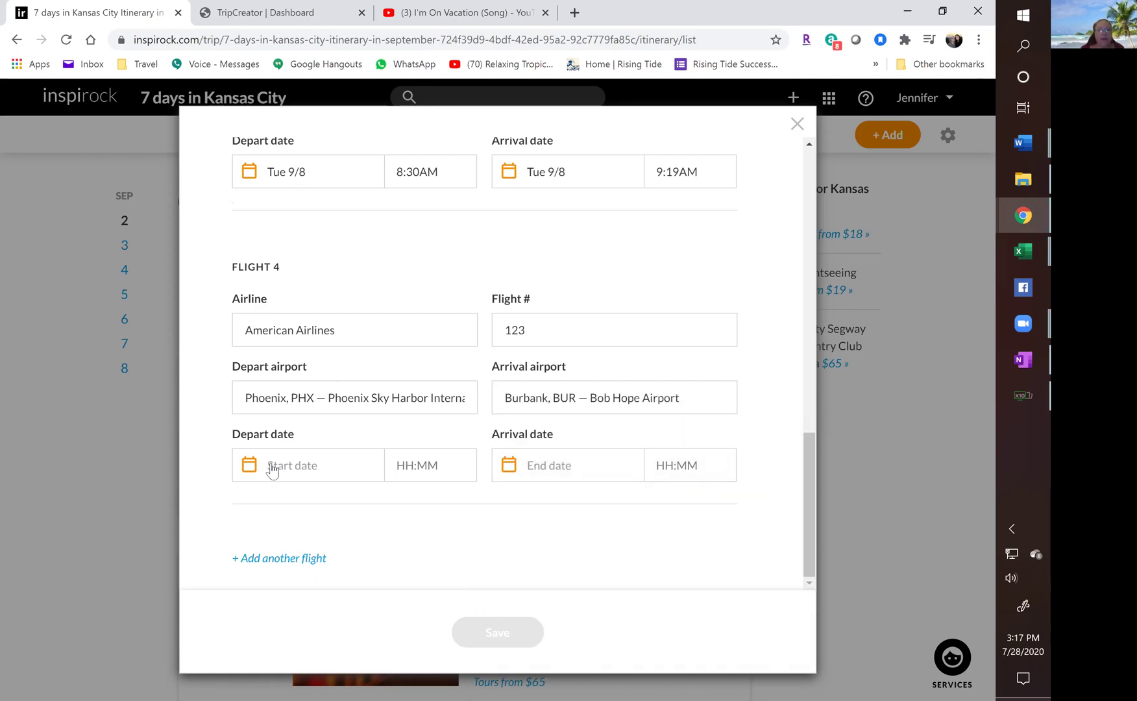
Schedule flight 4 on Tue 9/8, departing 10:06 AM and arriving 11:39 AM.
left_click(271, 469)
left_click(328, 566)
left_click(394, 470)
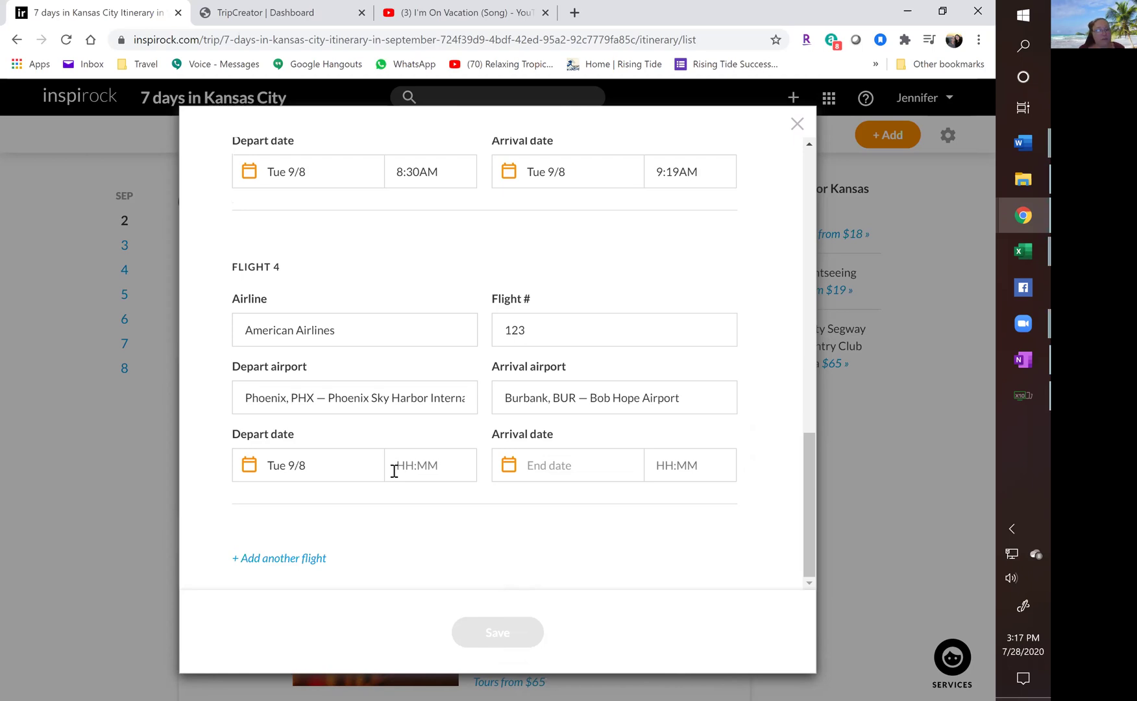
type("10:06")
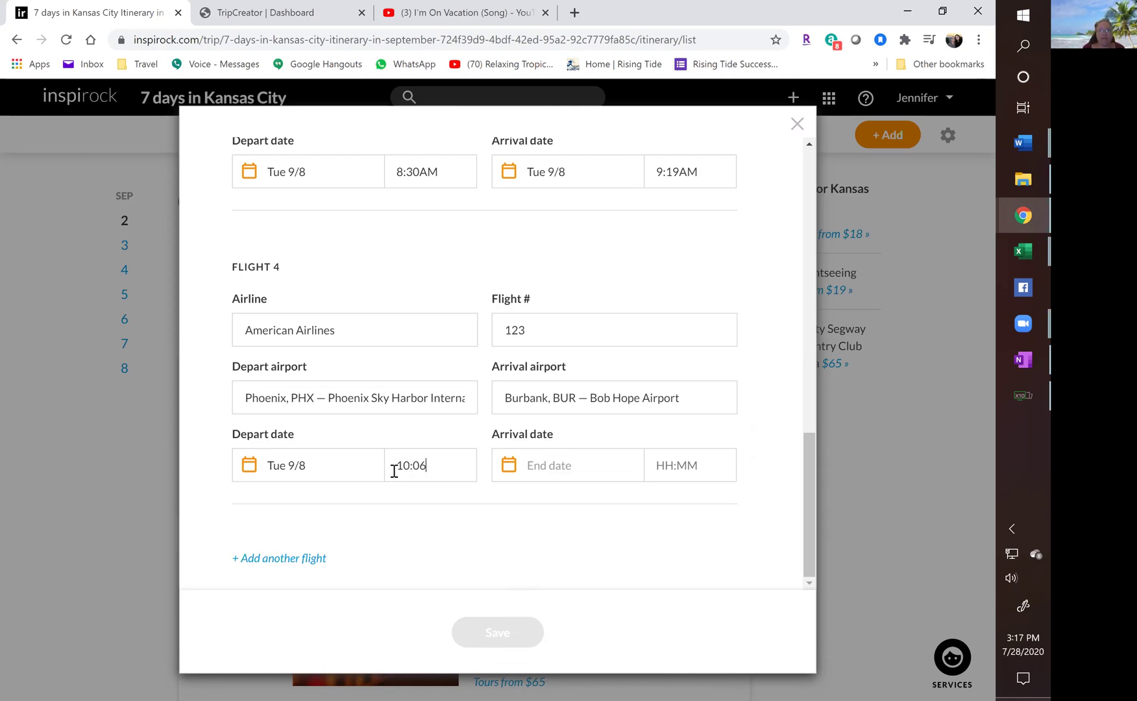
type("AM")
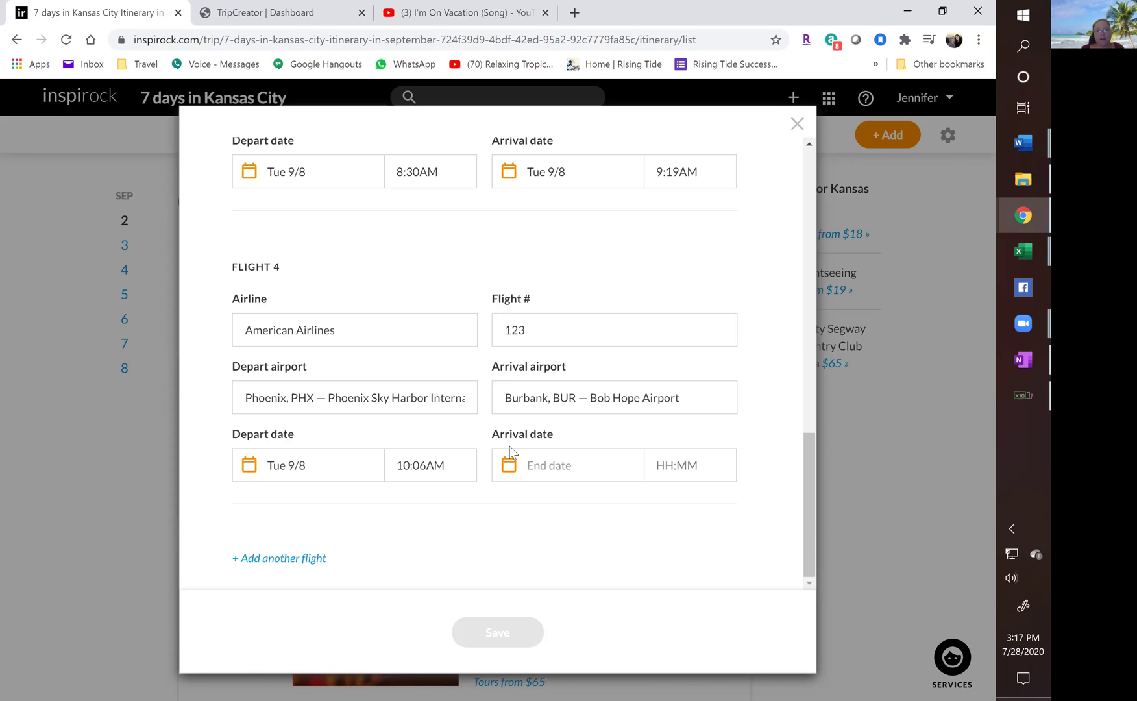
left_click(532, 466)
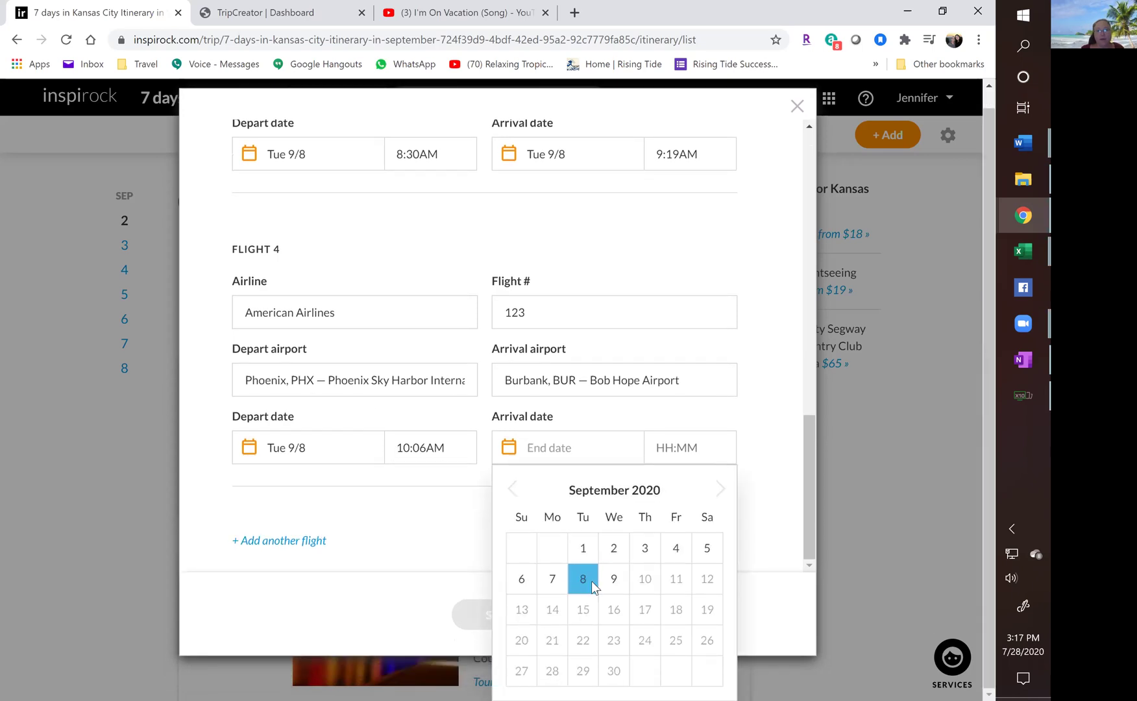
left_click(591, 581)
left_click(665, 465)
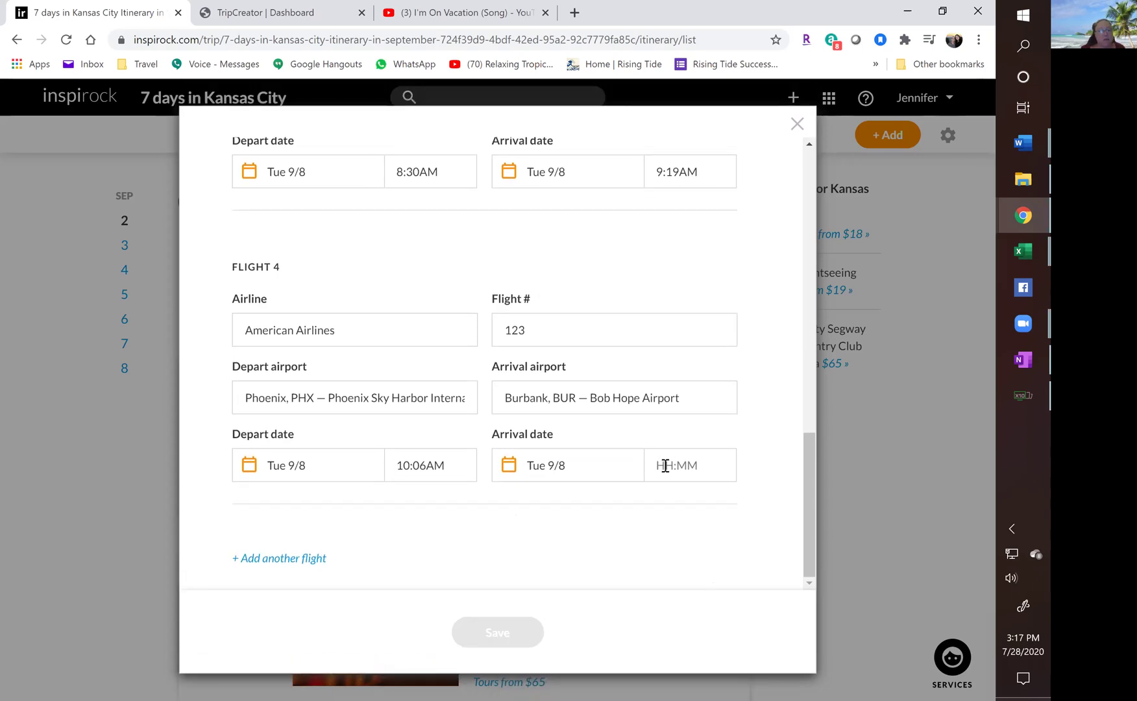
type("11:39AM")
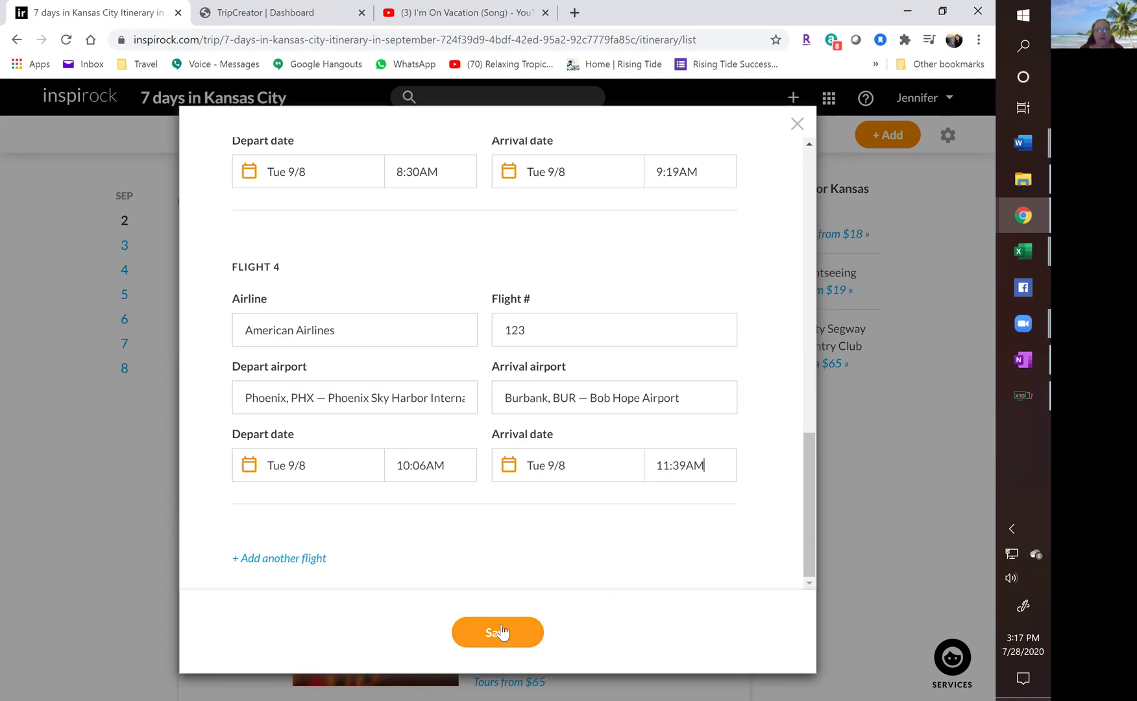
Save the four flights to the itinerary and start a manual car rental reservation.
left_click(498, 625)
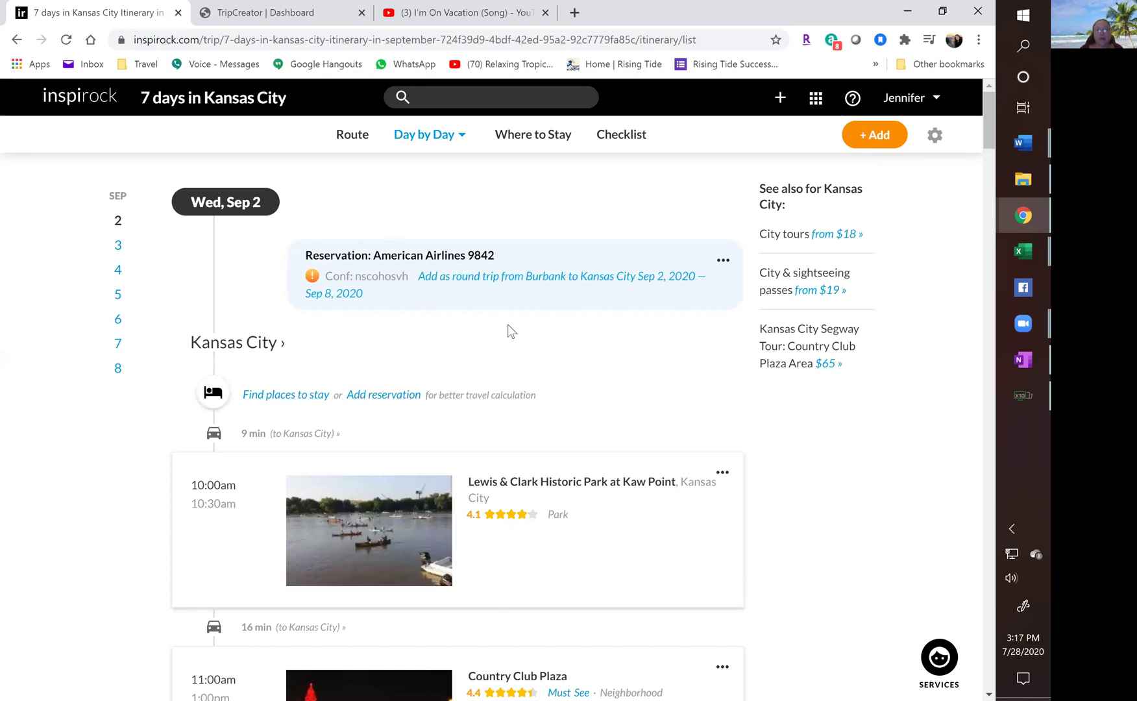
left_click(870, 136)
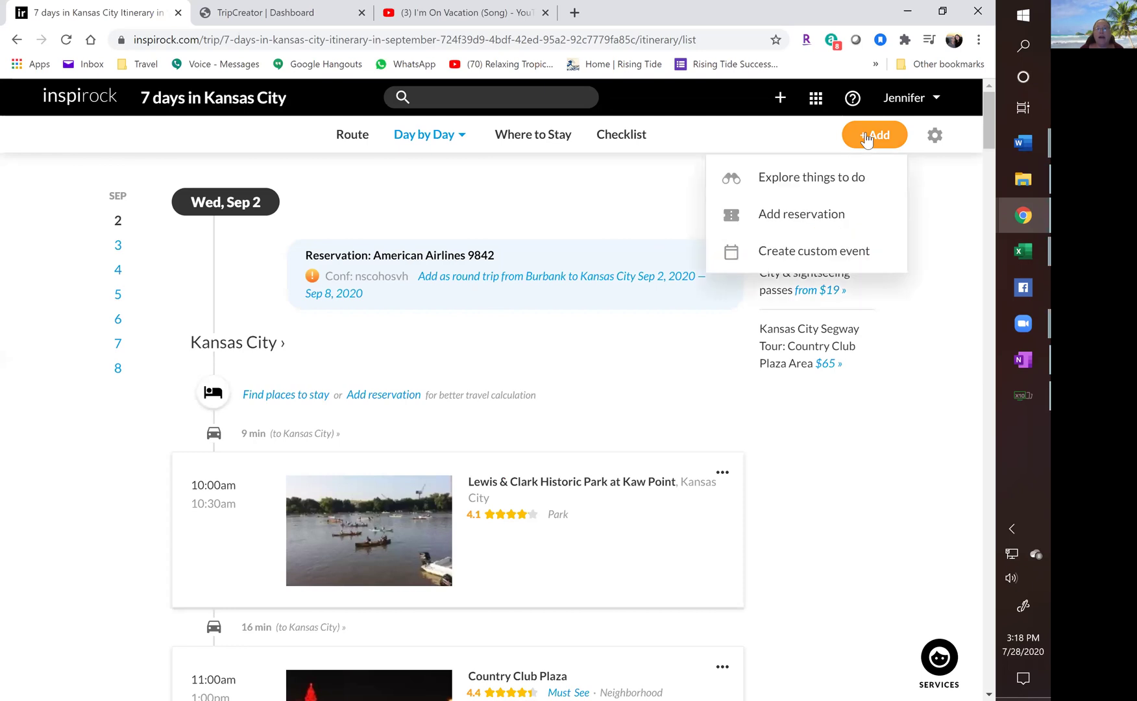
left_click(773, 218)
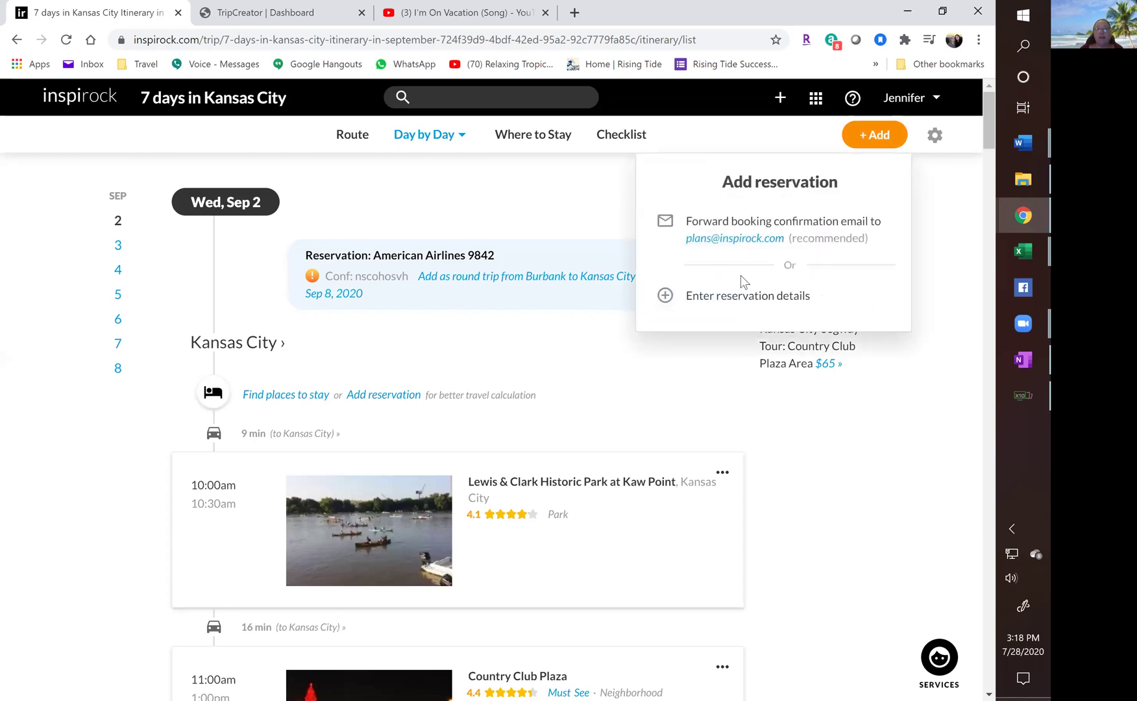
left_click(735, 300)
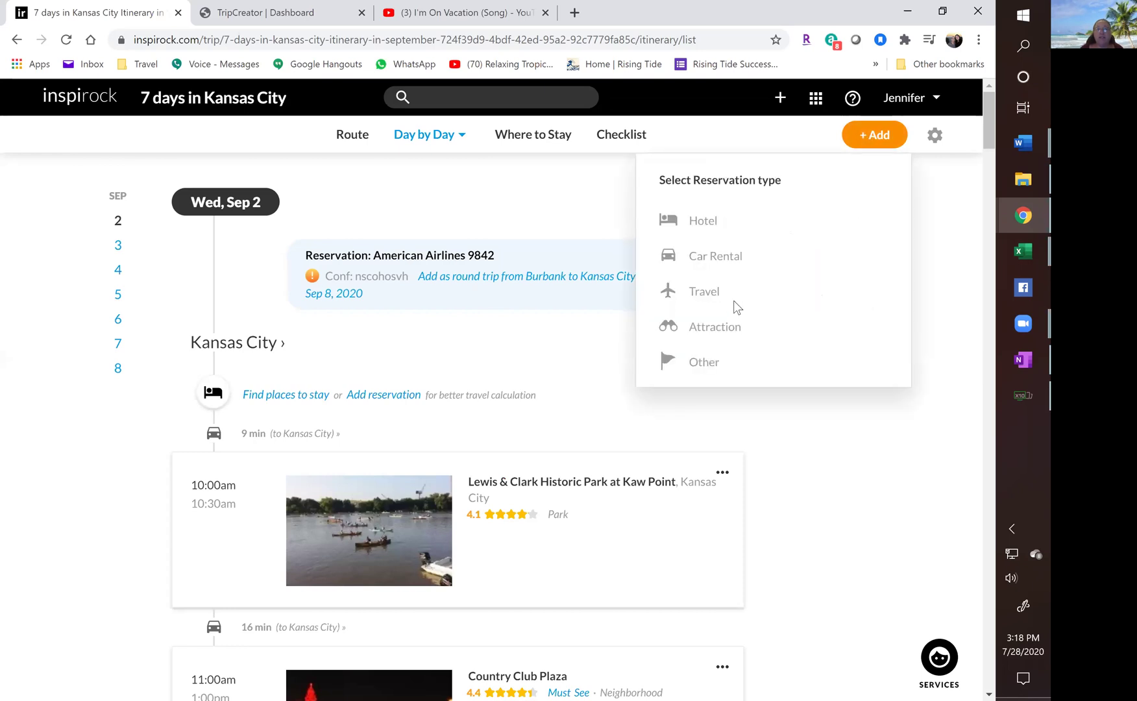
left_click(717, 260)
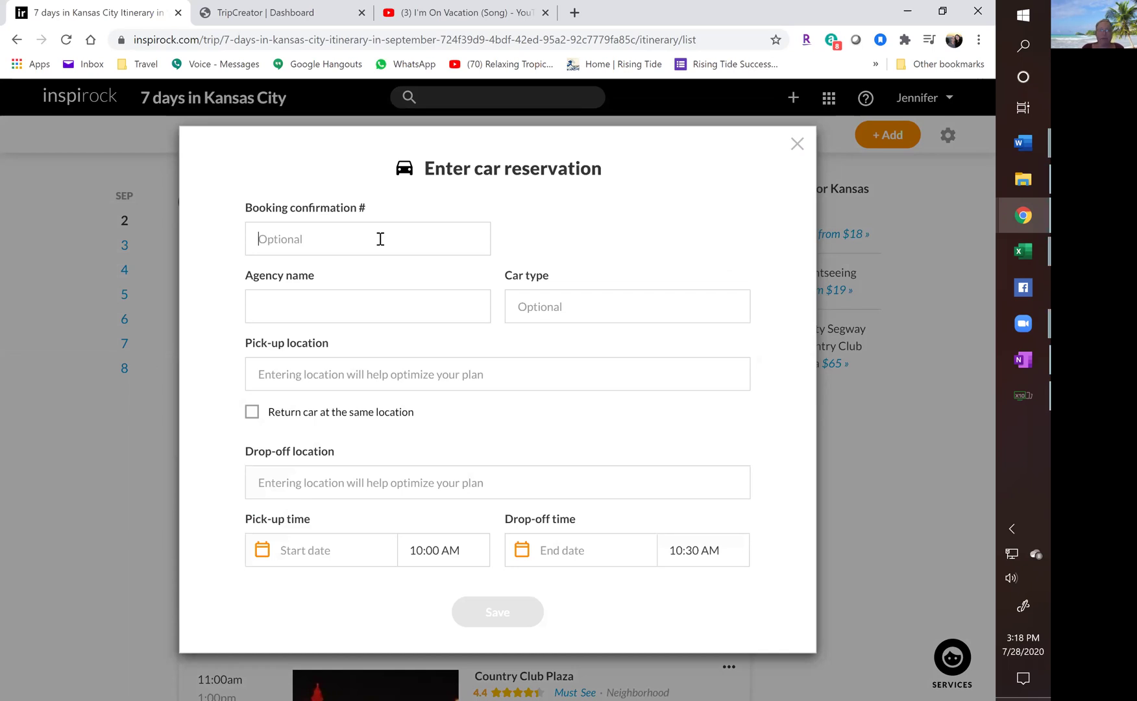
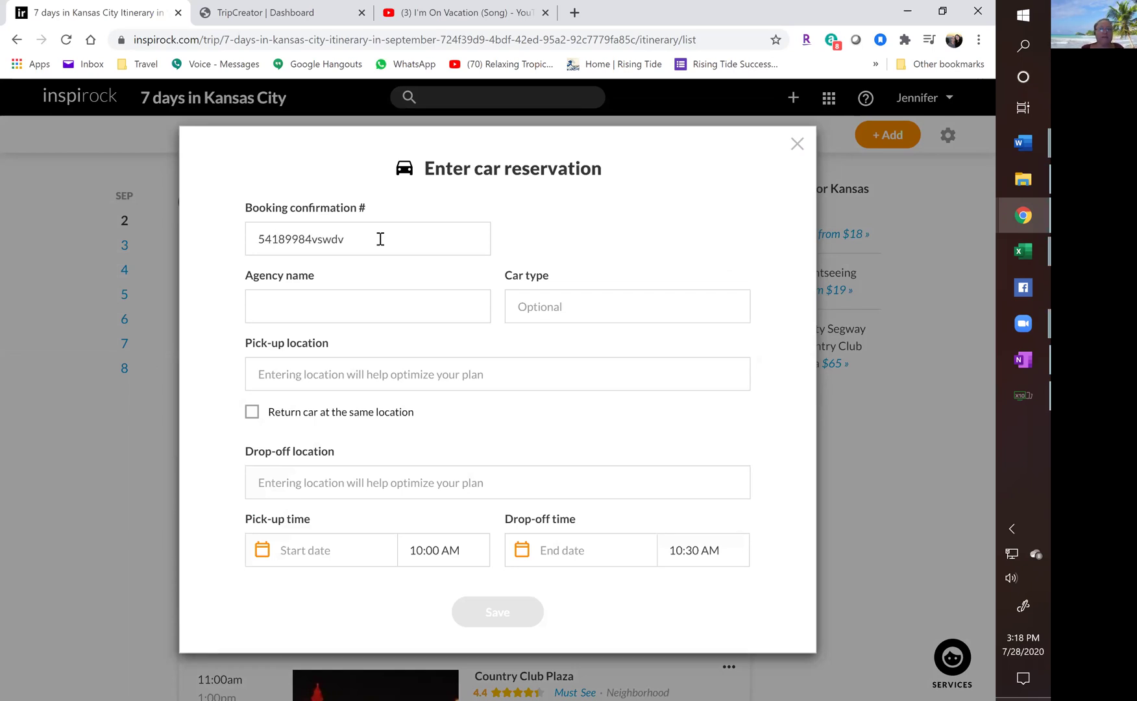
Enter the booking confirmation number, agency Hertz Rental Car and car type Intermediate Sport Utility (SUV).
left_click(363, 306)
type("Hertz")
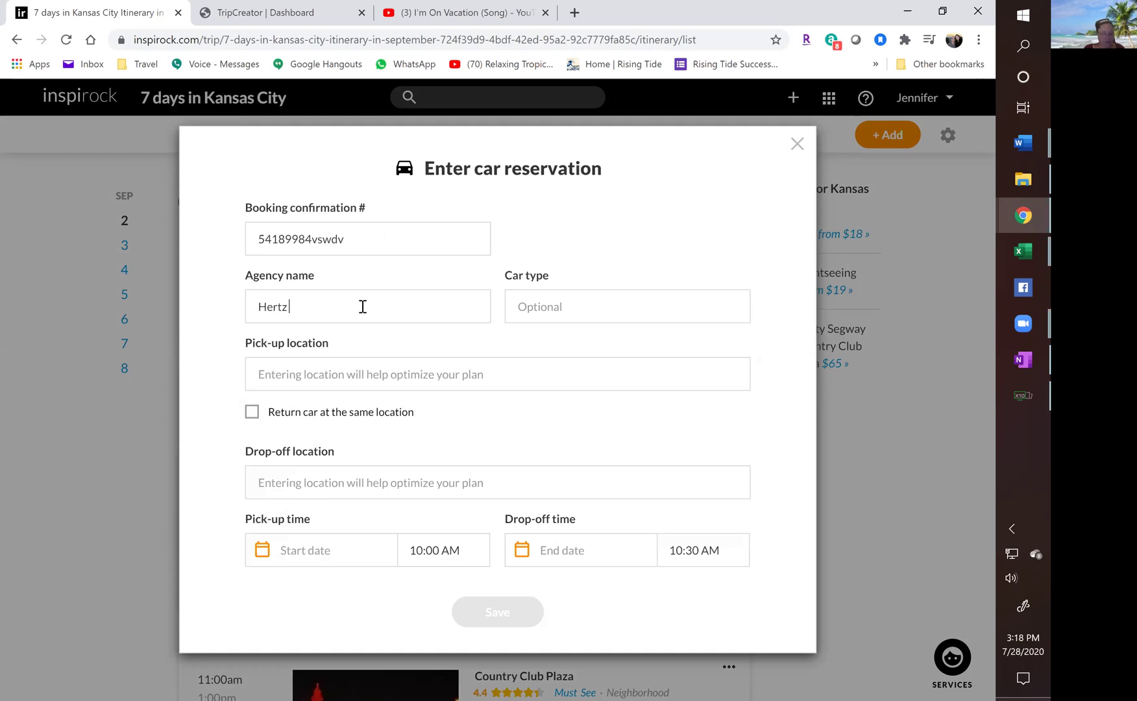
type(" Rental Car")
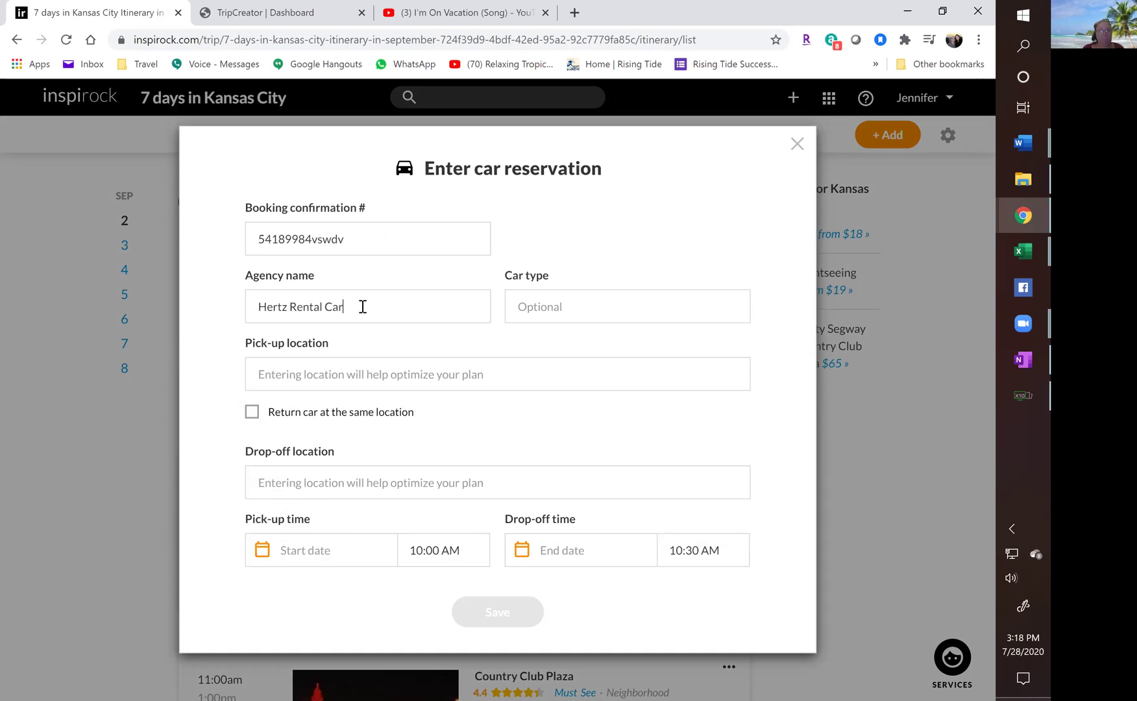
type("Im")
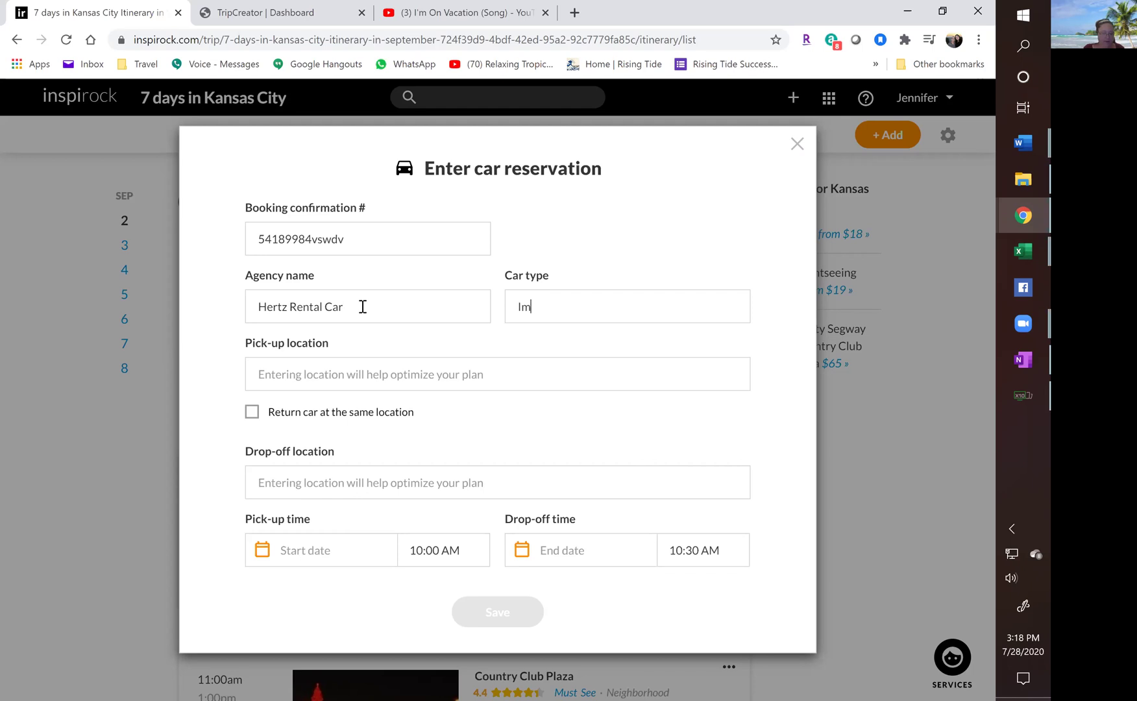
key("BackSpace")
type("ntermed")
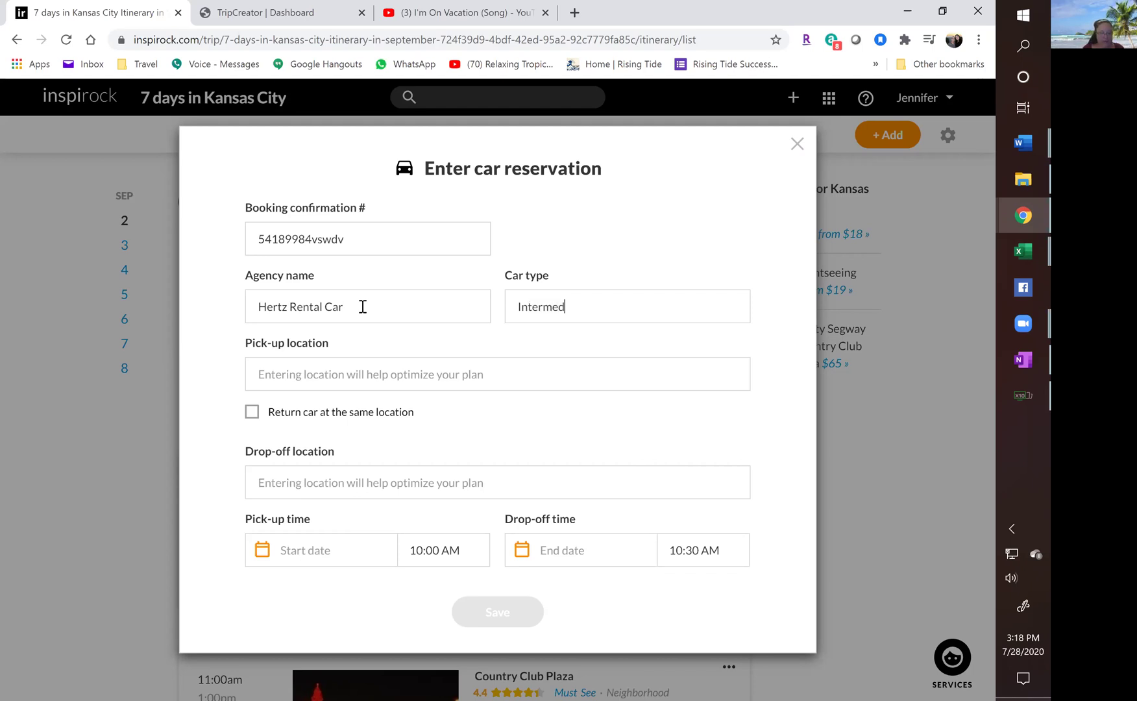
key("BackSpace")
type("ia")
key("BackSpace")
key("BackSpace")
key("BackSpace")
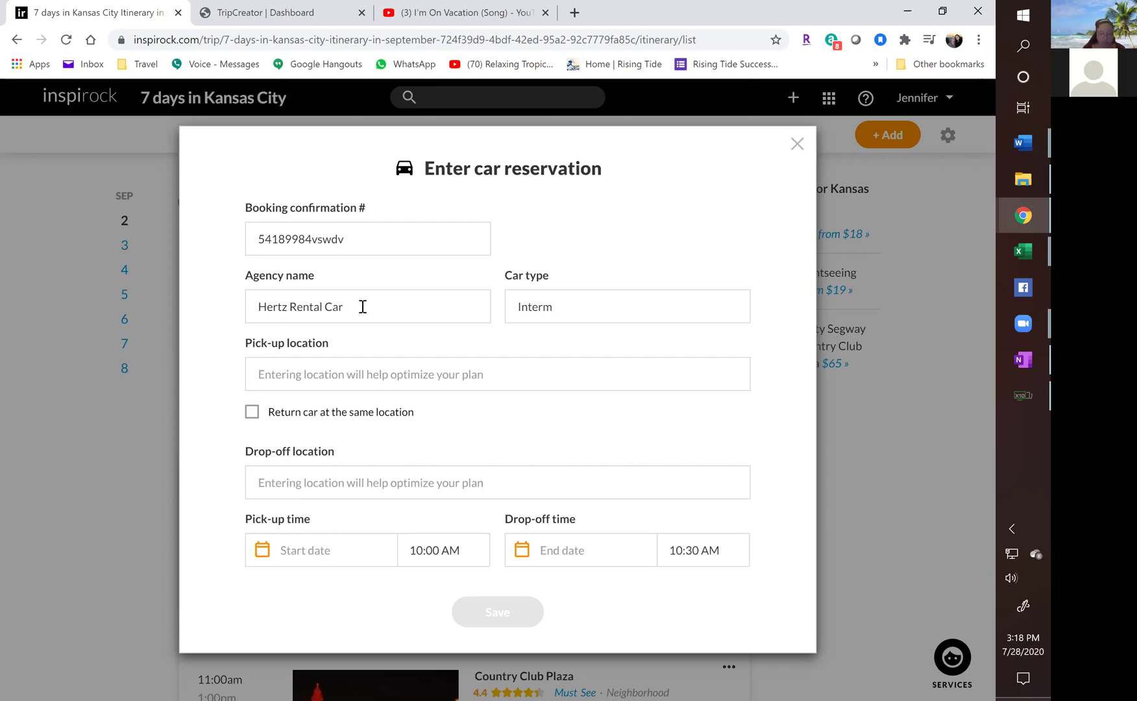
type("ediate")
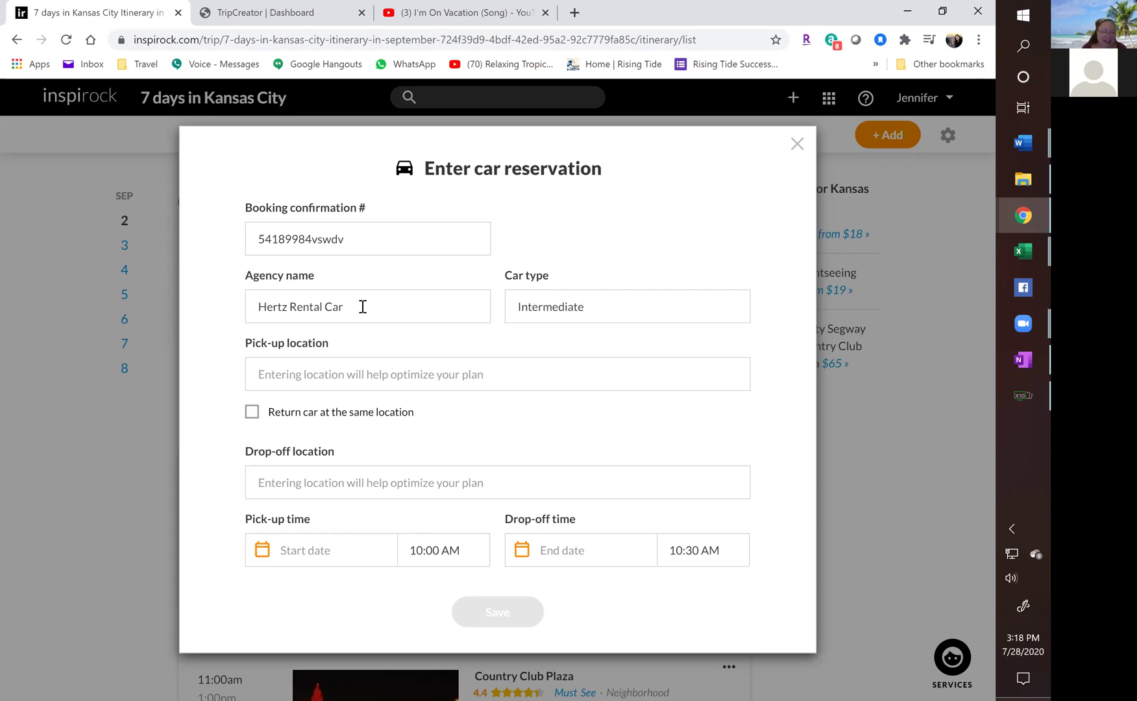
type("Spoer")
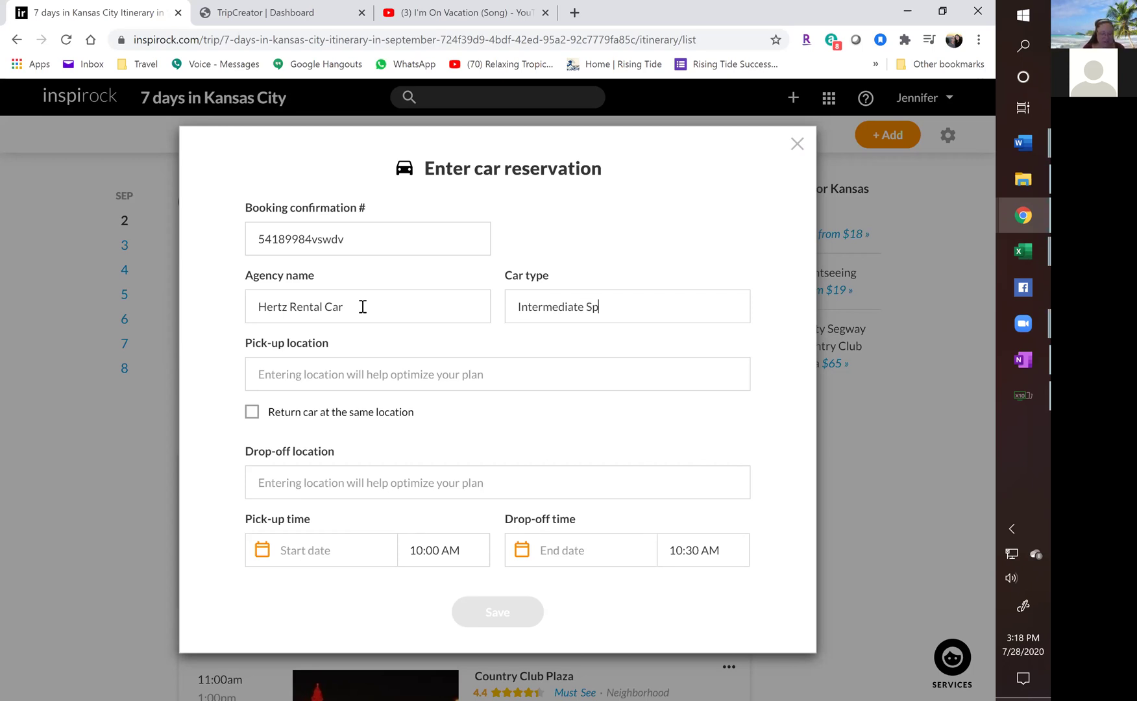
key("BackSpace")
type("rt Utility (SUV)")
Set the Hertz pick-up location to MCI, Kansas City, and return the car to the same location.
left_click(328, 374)
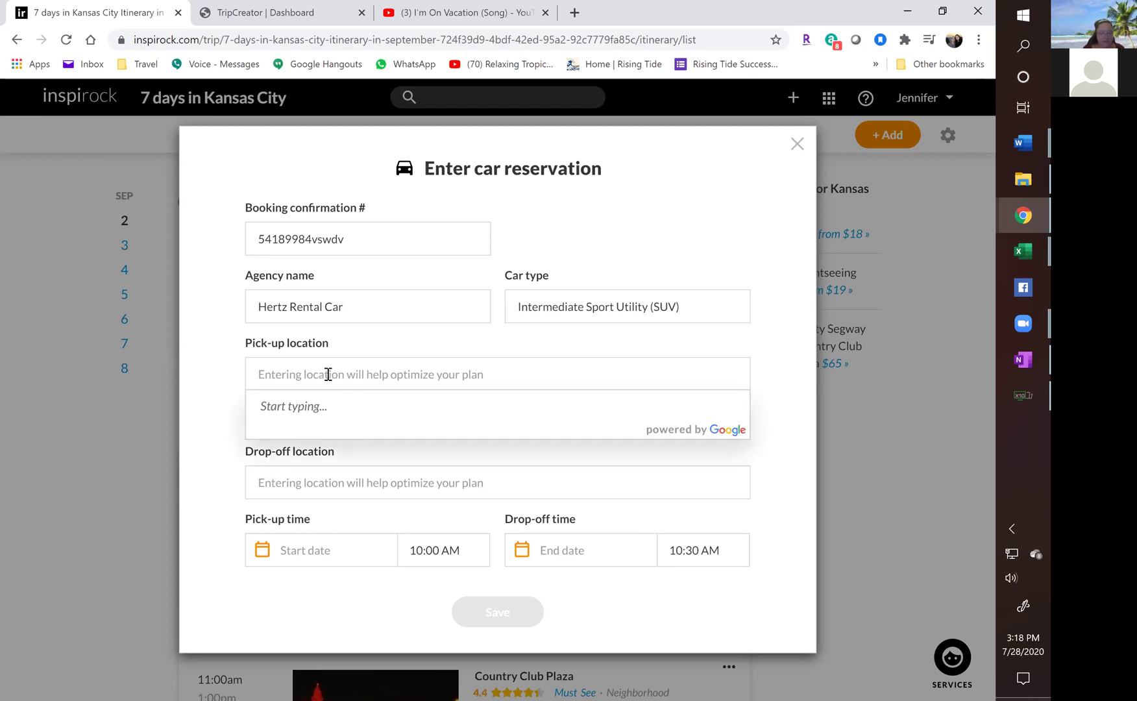
type("mci")
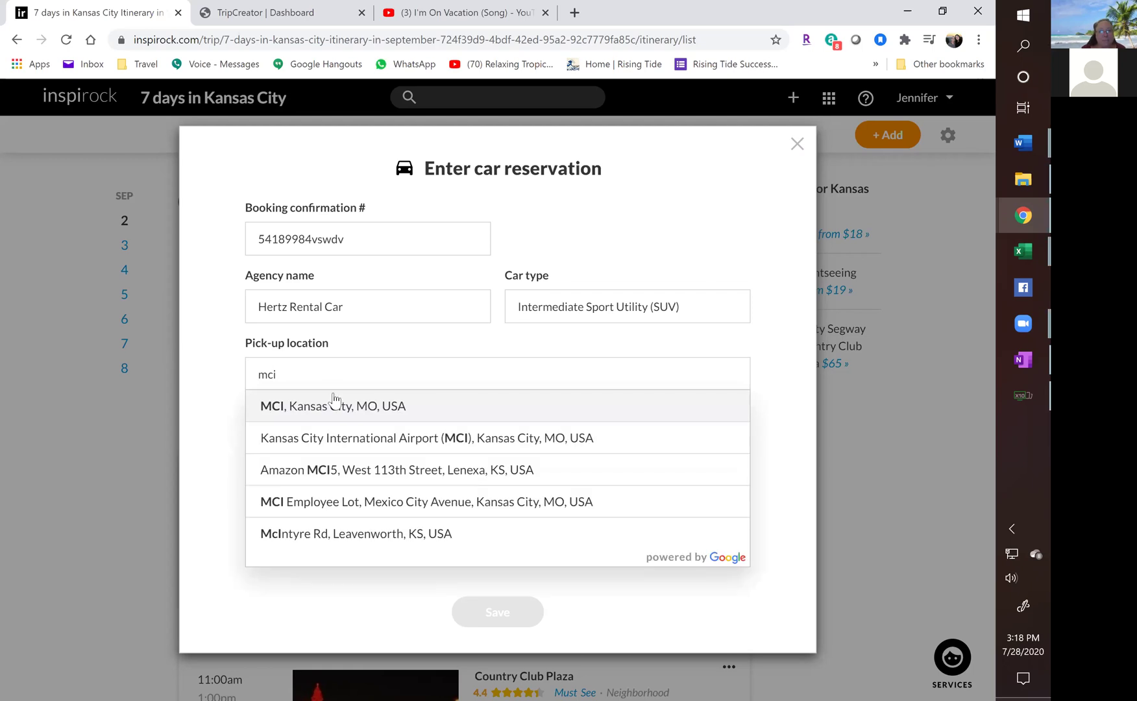
left_click(332, 401)
left_click(252, 412)
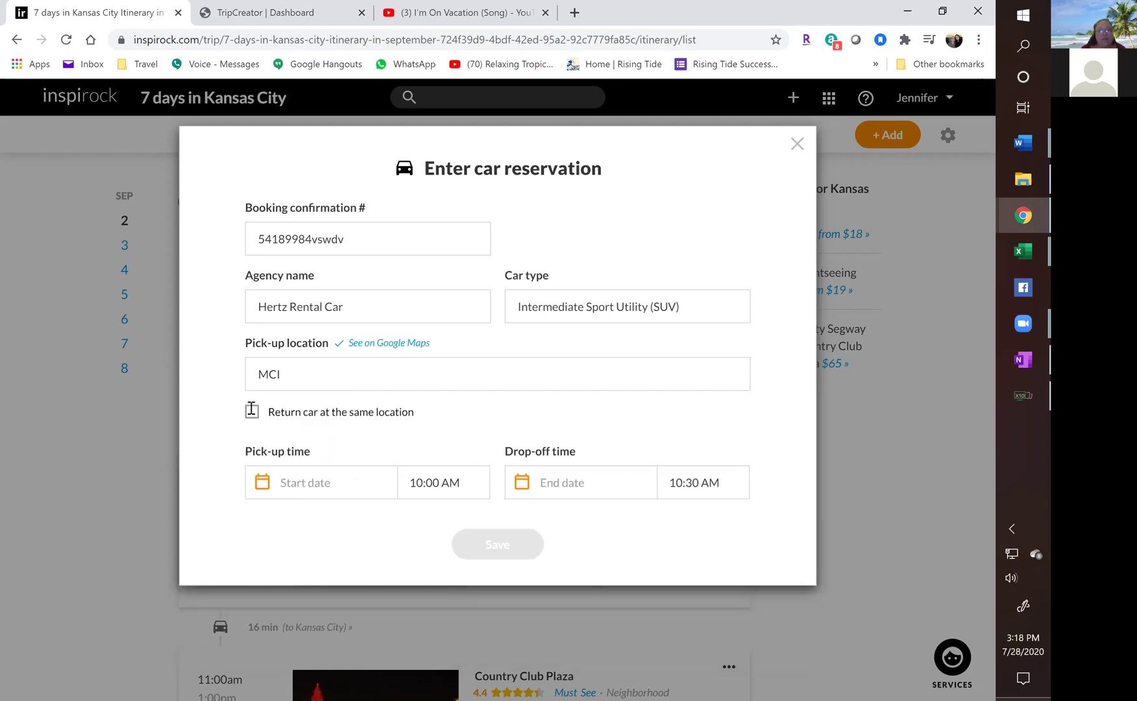
Set pick-up to Wed 9/2 at 2:30PM and drop-off to Tue 9/8 at 7:30AM, then save the reservation.
left_click(306, 517)
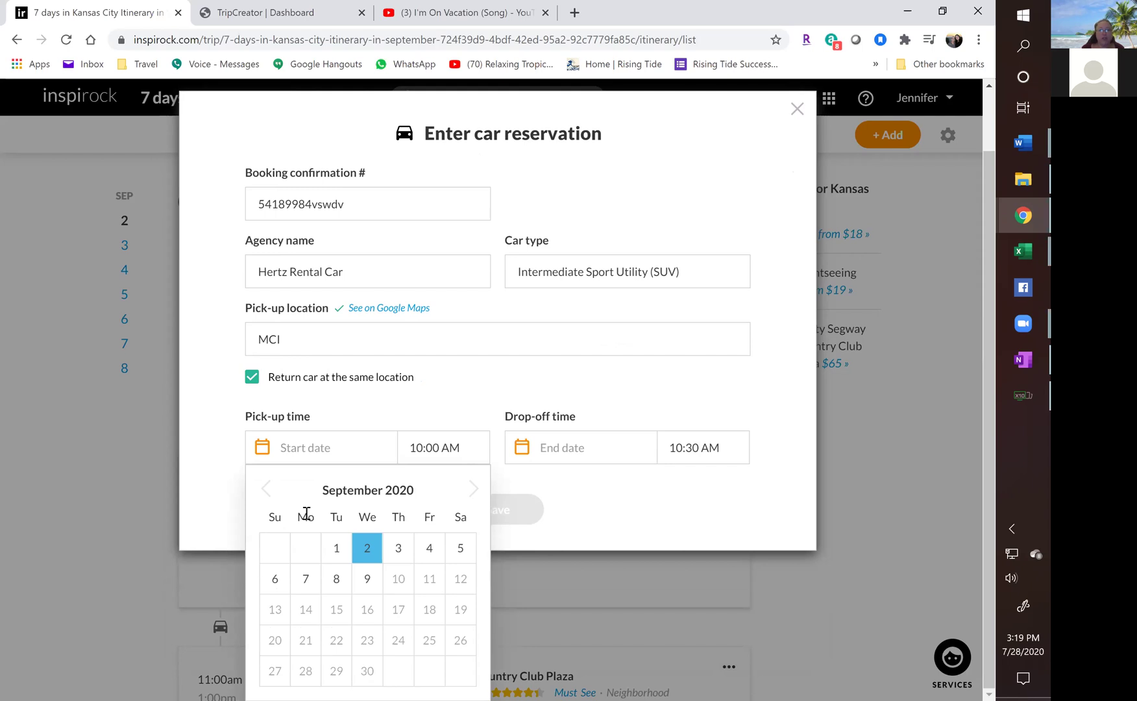
left_click(367, 550)
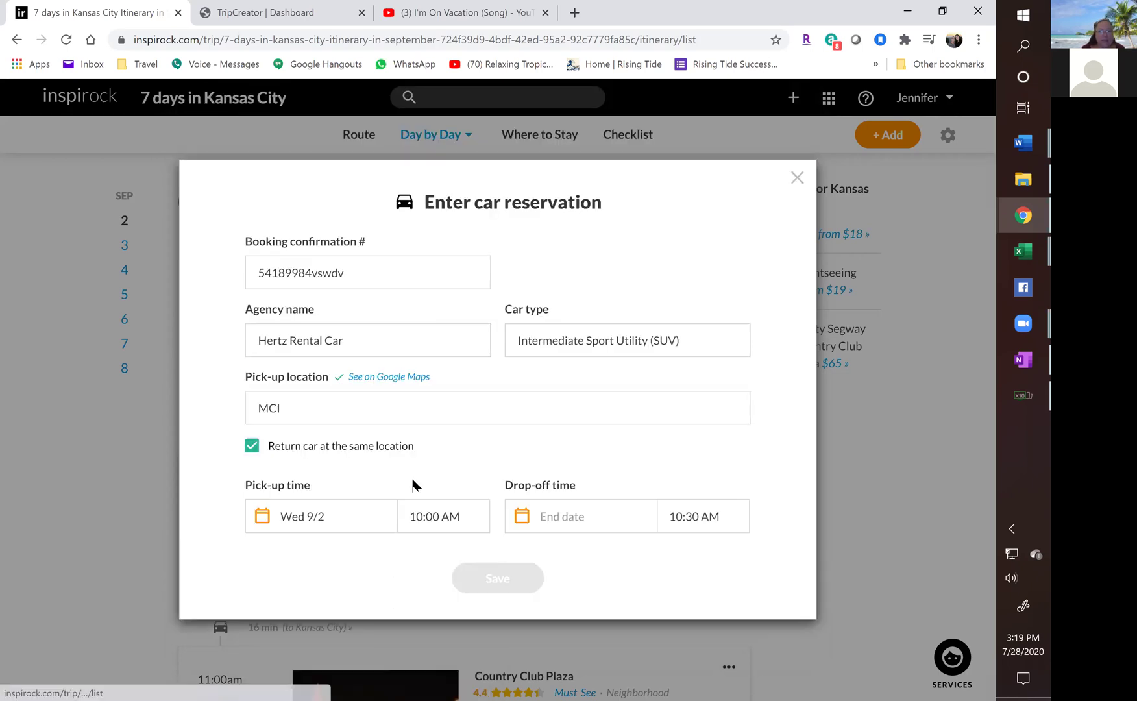
key("ctrl+a")
type("2:")
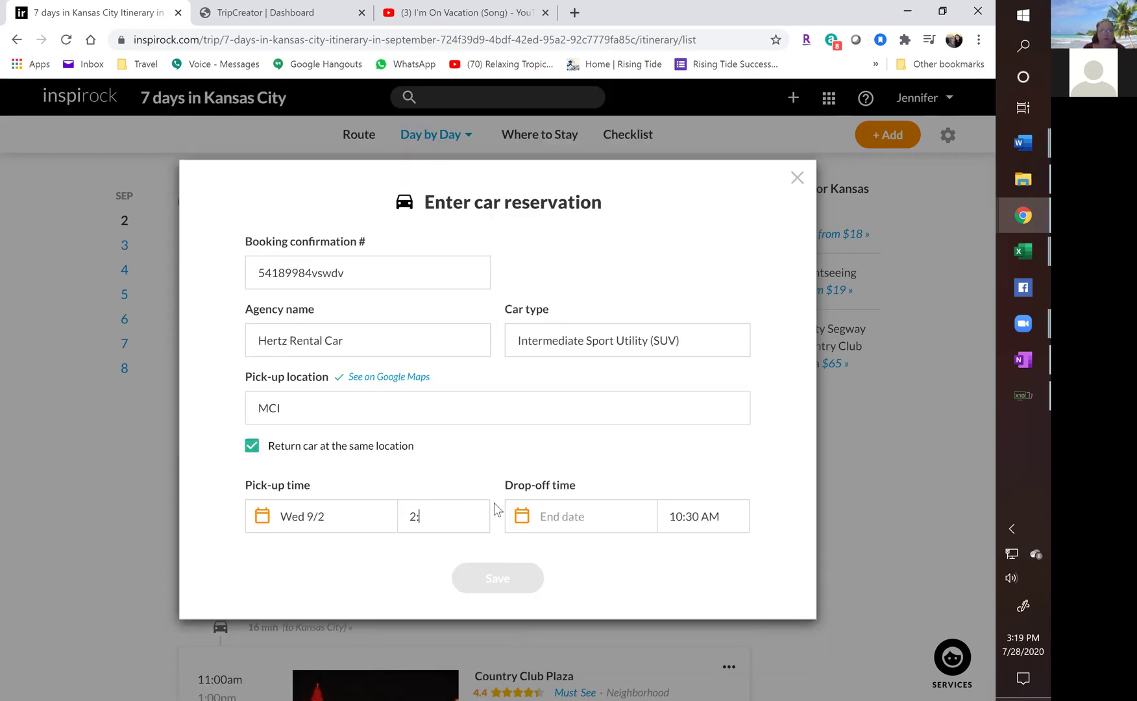
type("30PM")
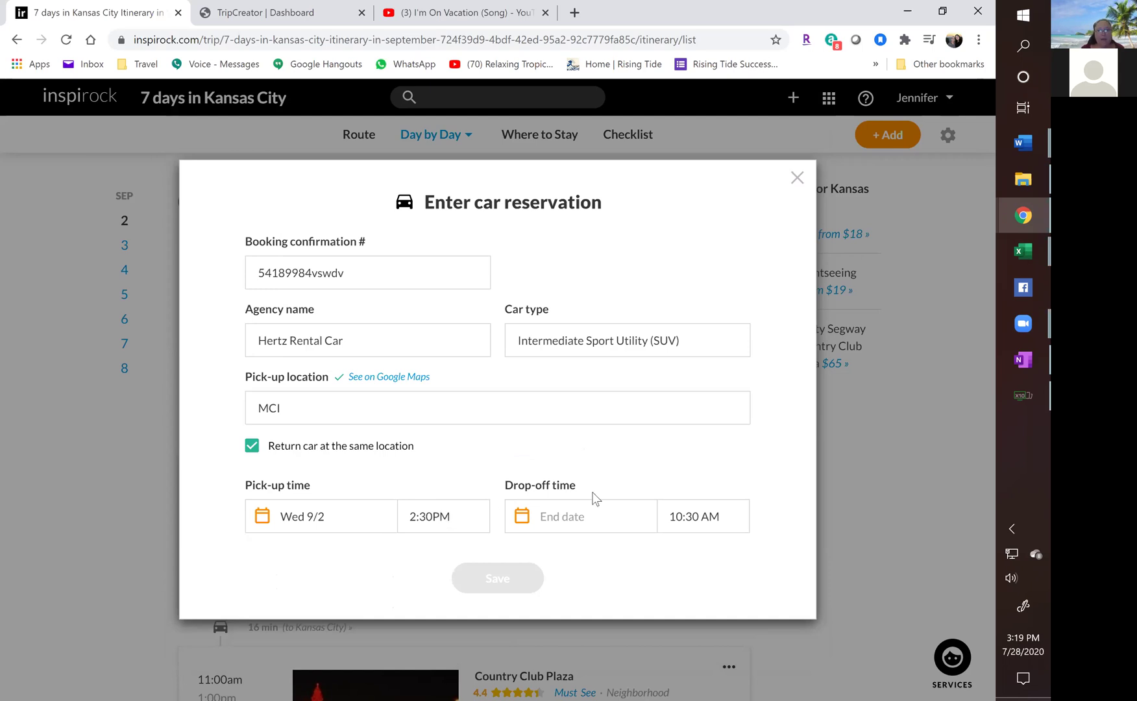
left_click(578, 516)
left_click(591, 577)
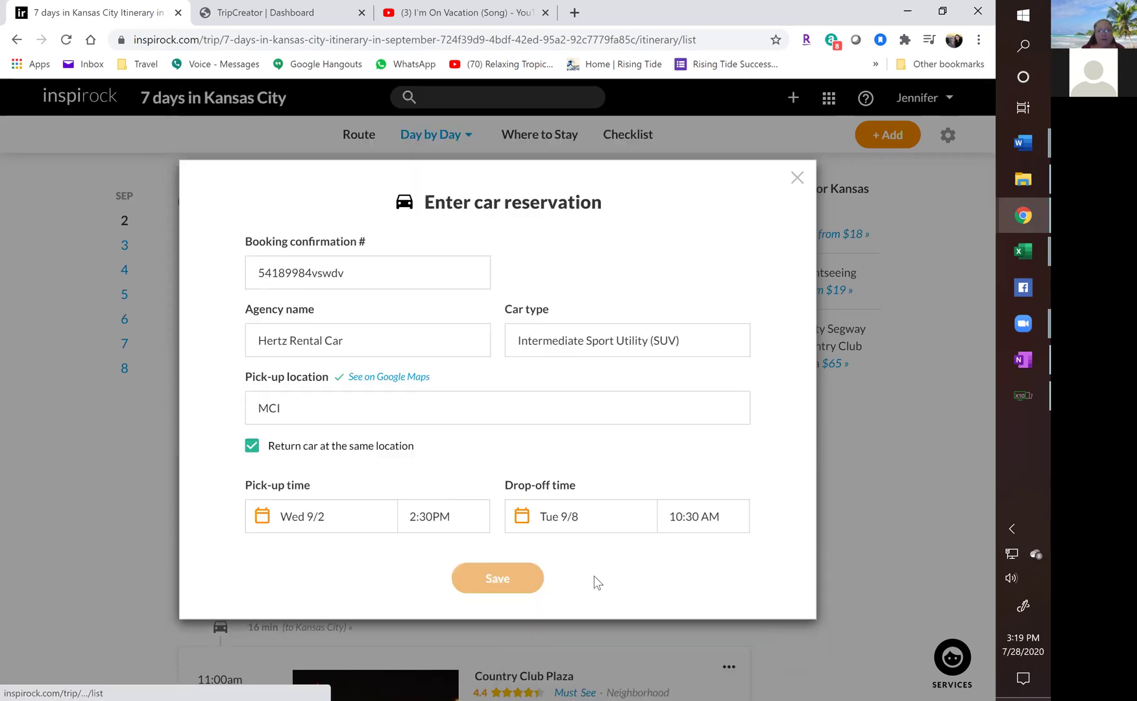
left_click_drag(724, 519, 668, 517)
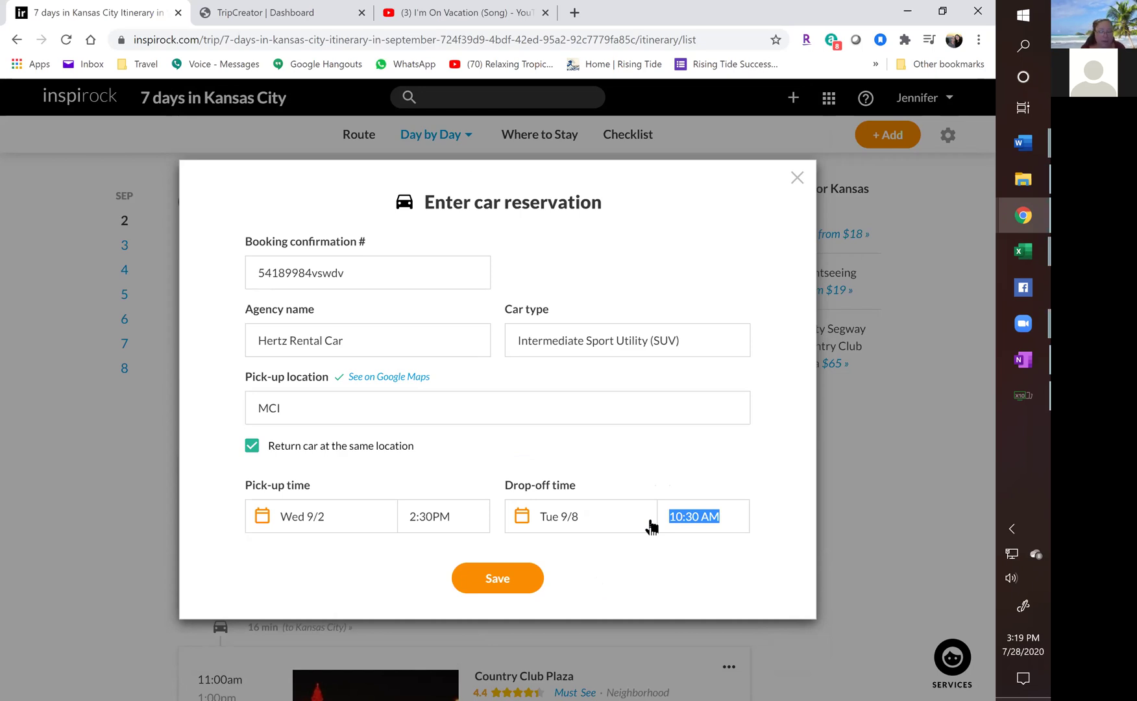
type("7")
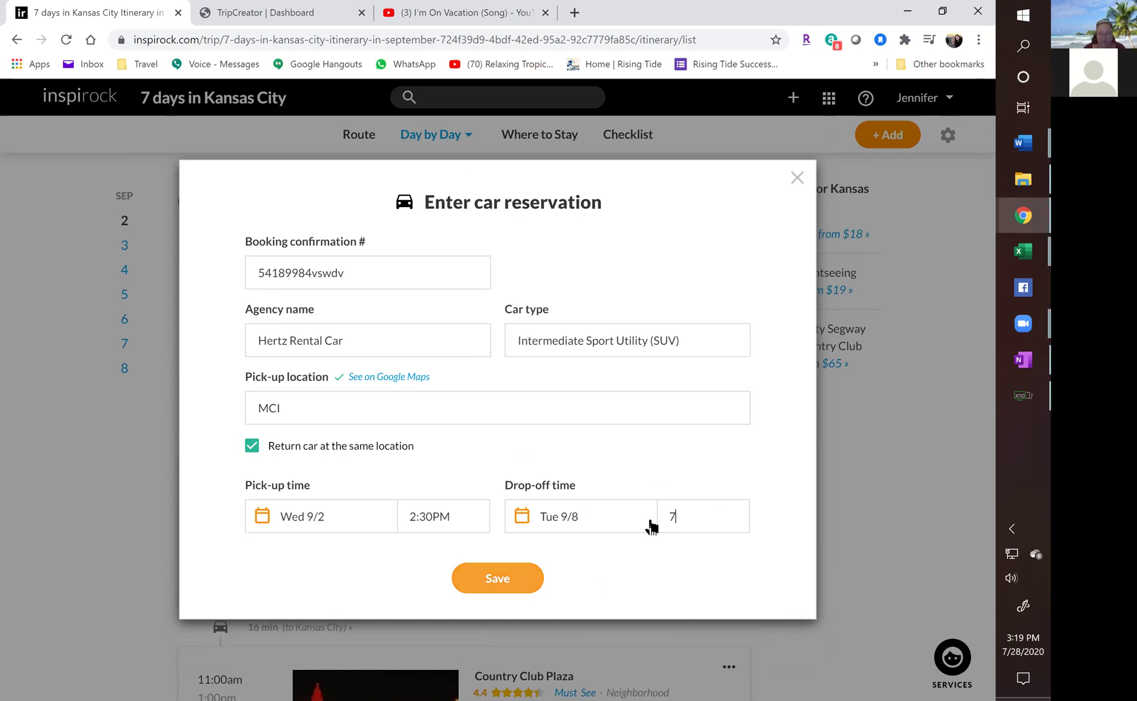
type(":30AM")
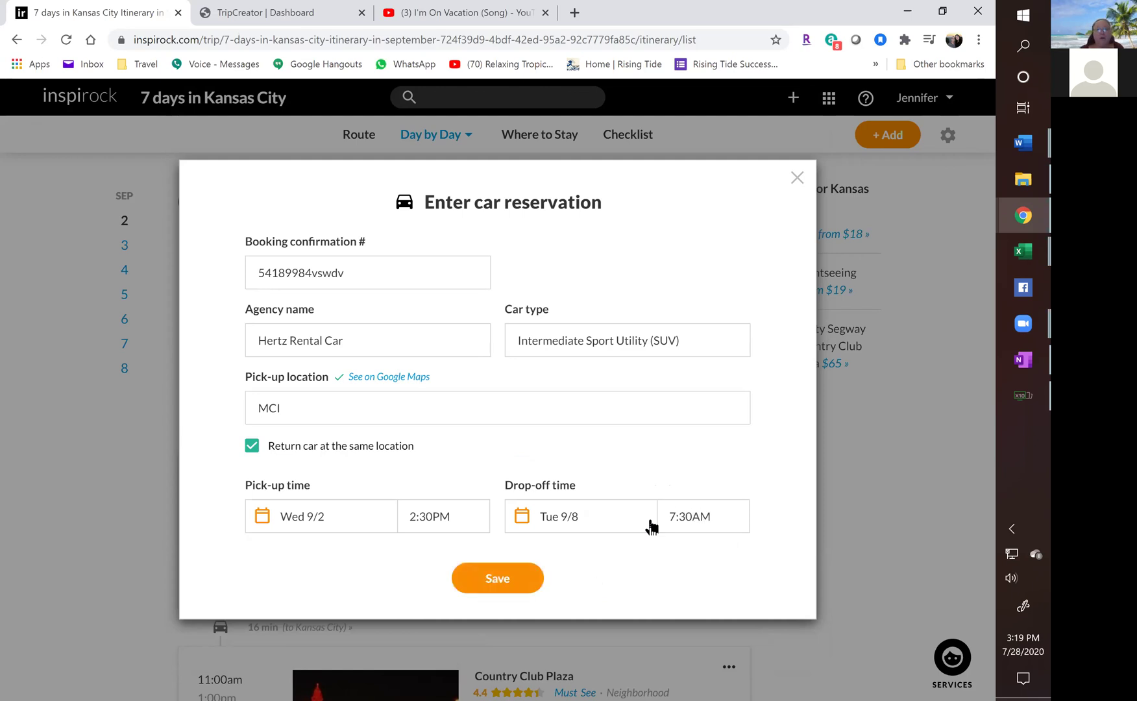
left_click(485, 590)
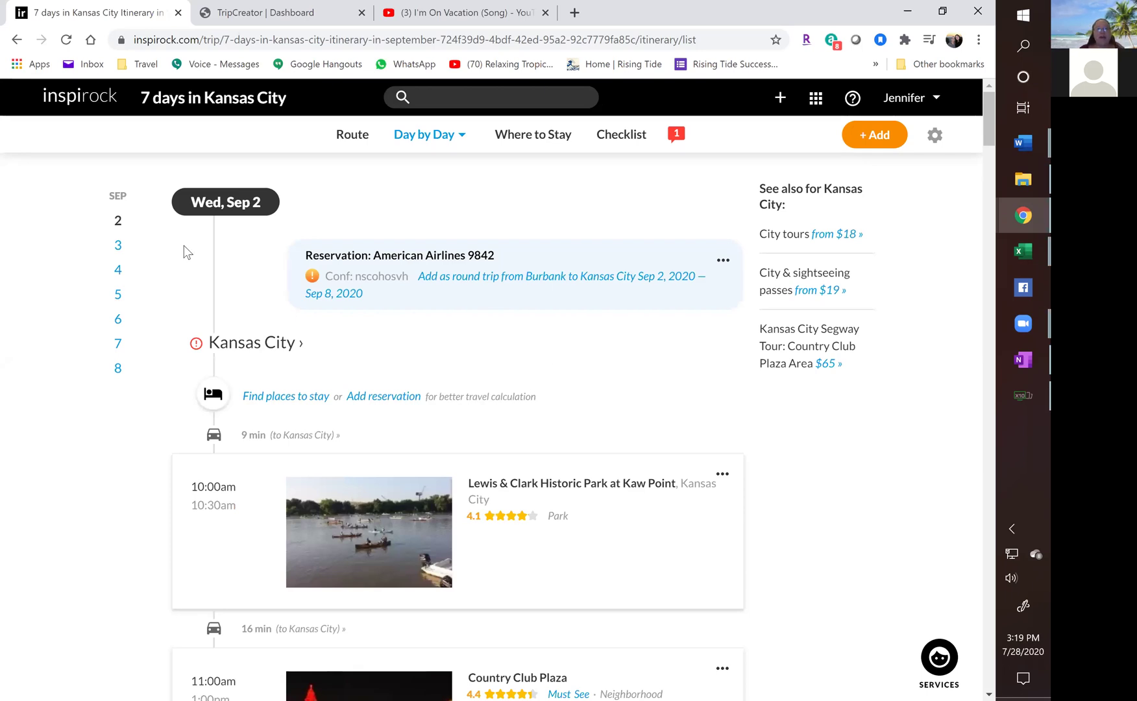
View the Drop off at Hertz Rental Car entry on day 8, then scroll back to Wed, Sep 2.
left_click(117, 370)
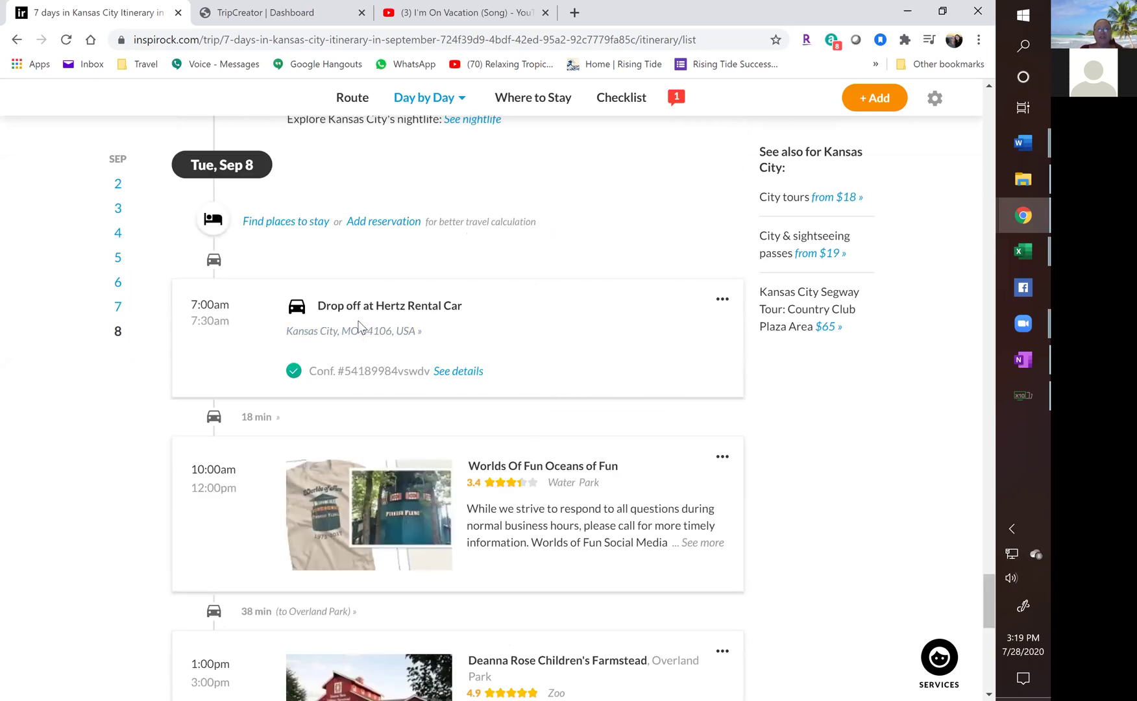
scroll(126, 400, "down", 4)
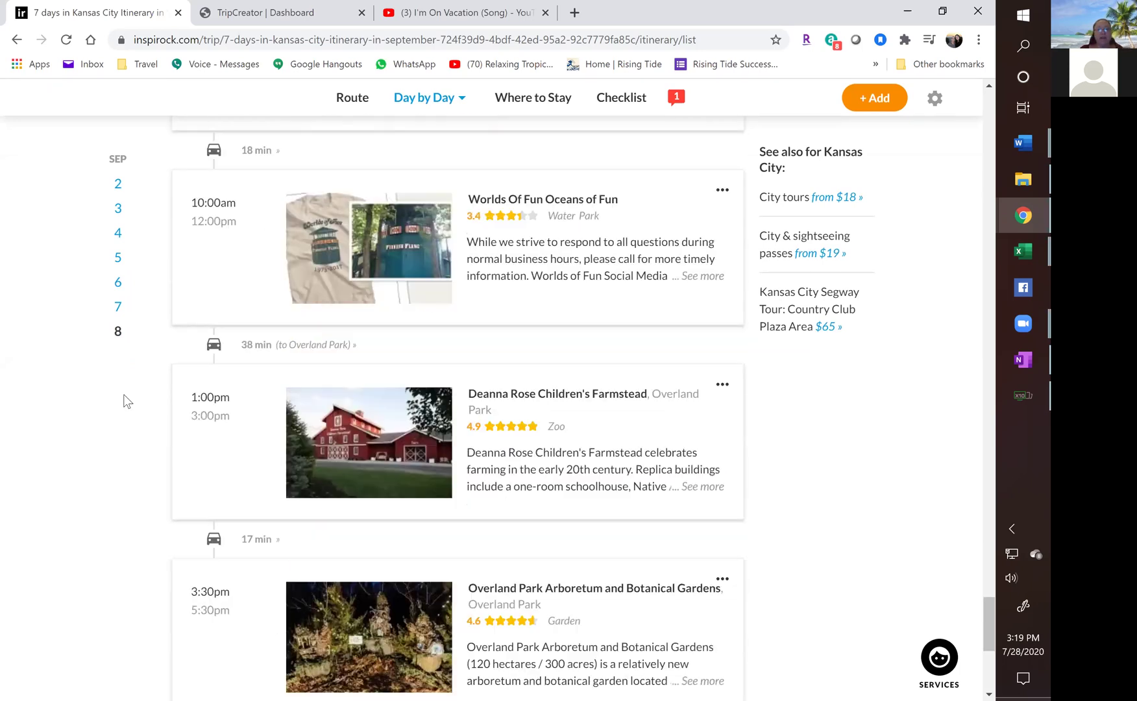
scroll(125, 399, "down", 7)
scroll(118, 396, "up", 15)
scroll(119, 396, "up", 20)
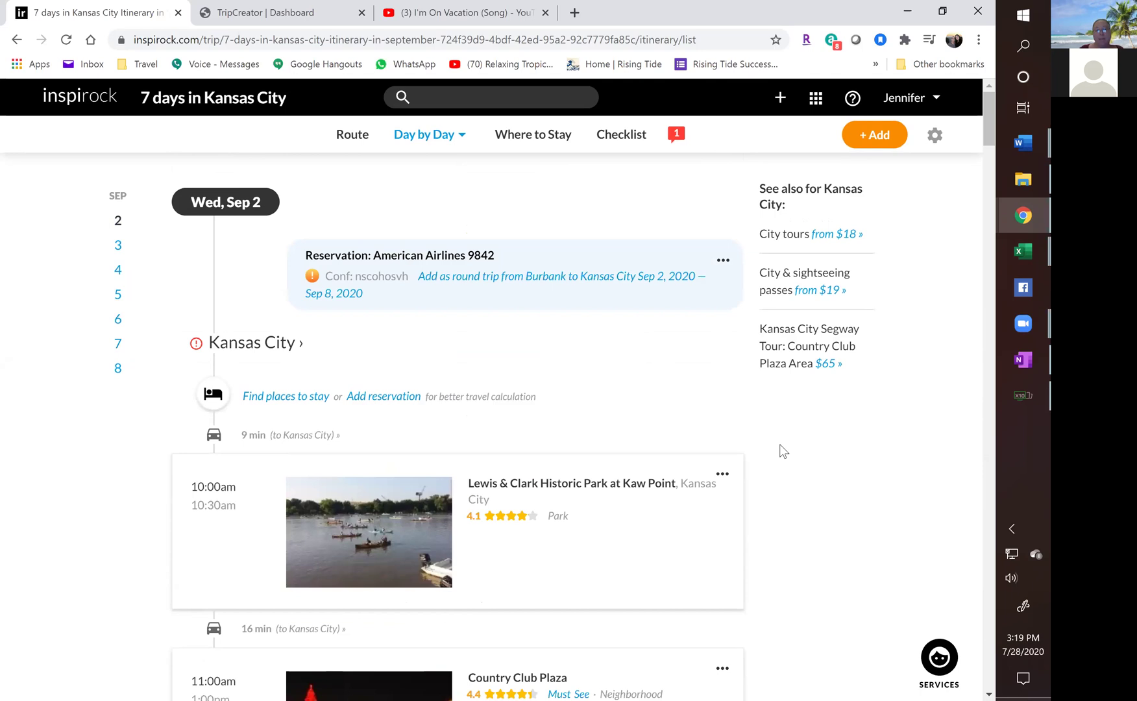
scroll(773, 444, "down", 3)
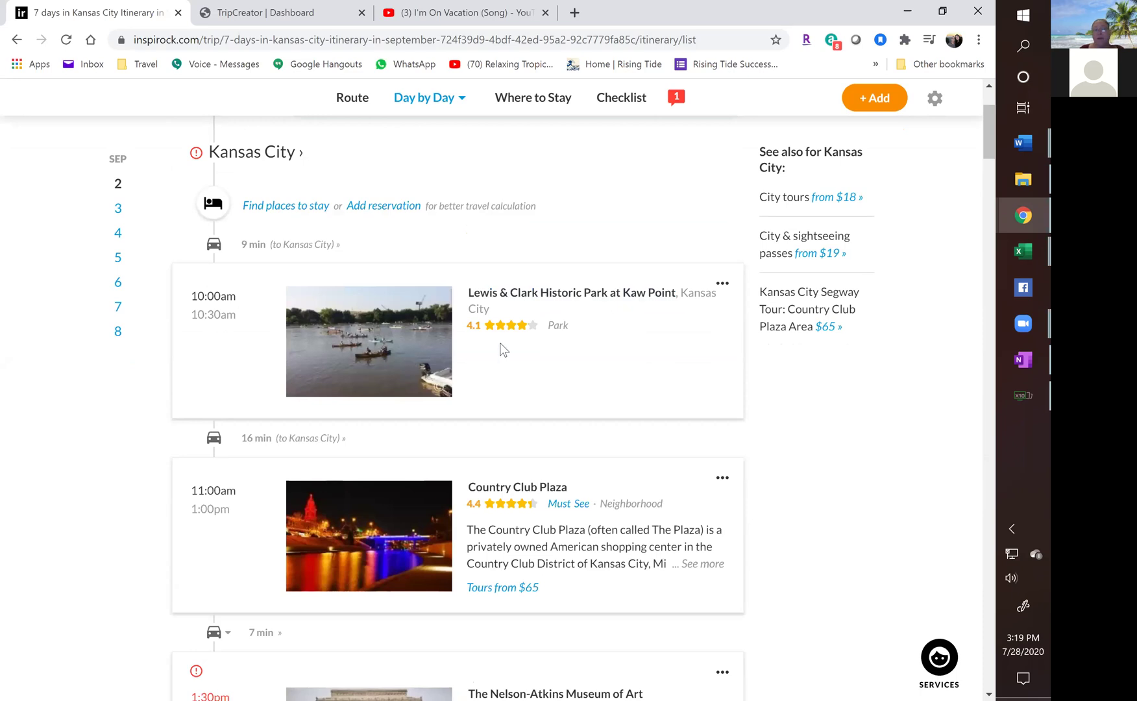
Delete the Lewis & Clark park, Country Club Plaza and Nelson-Atkins museum events.
left_click(723, 283)
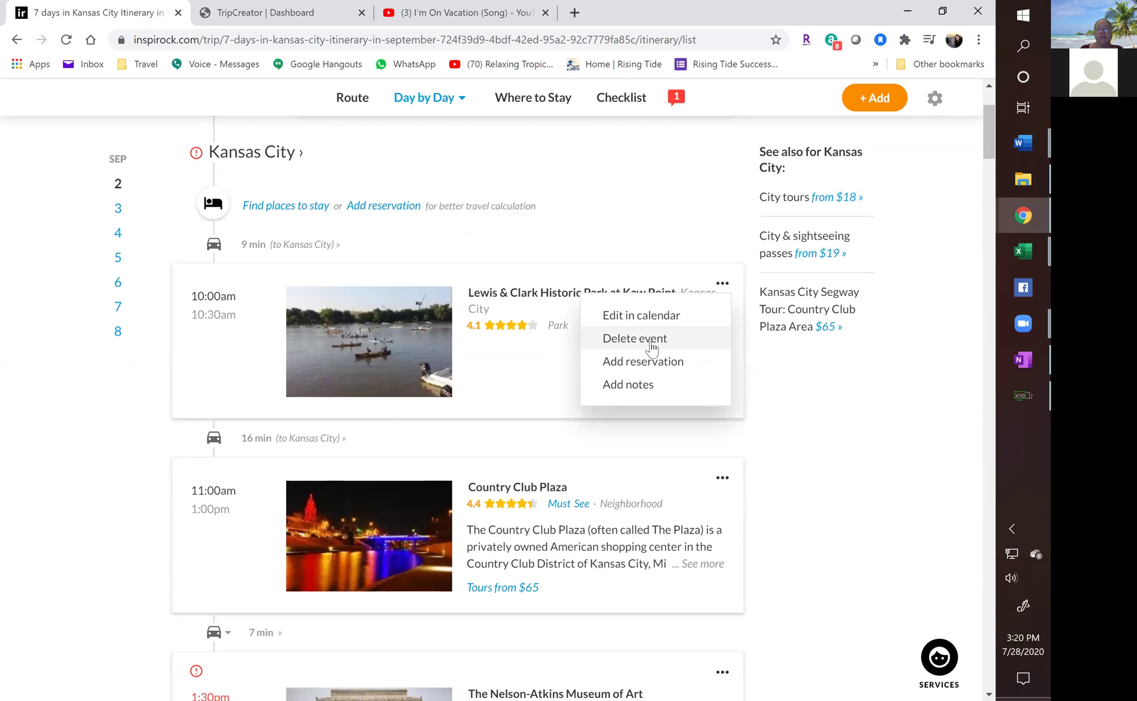
left_click(651, 347)
left_click(574, 479)
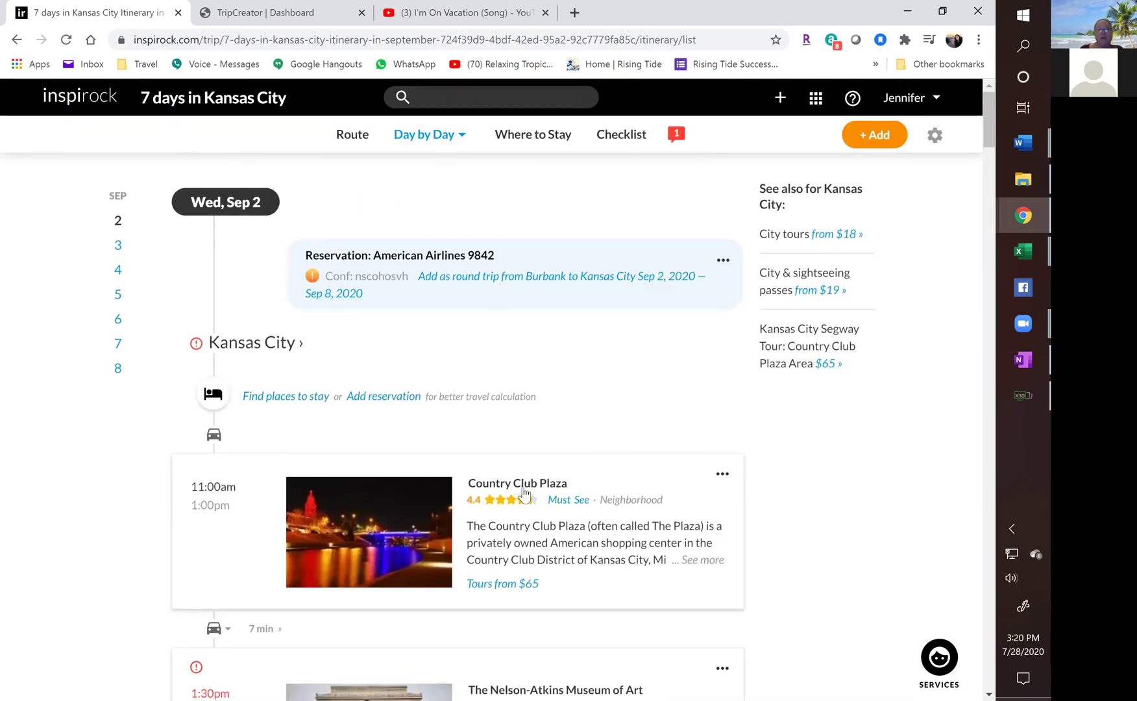
left_click(722, 474)
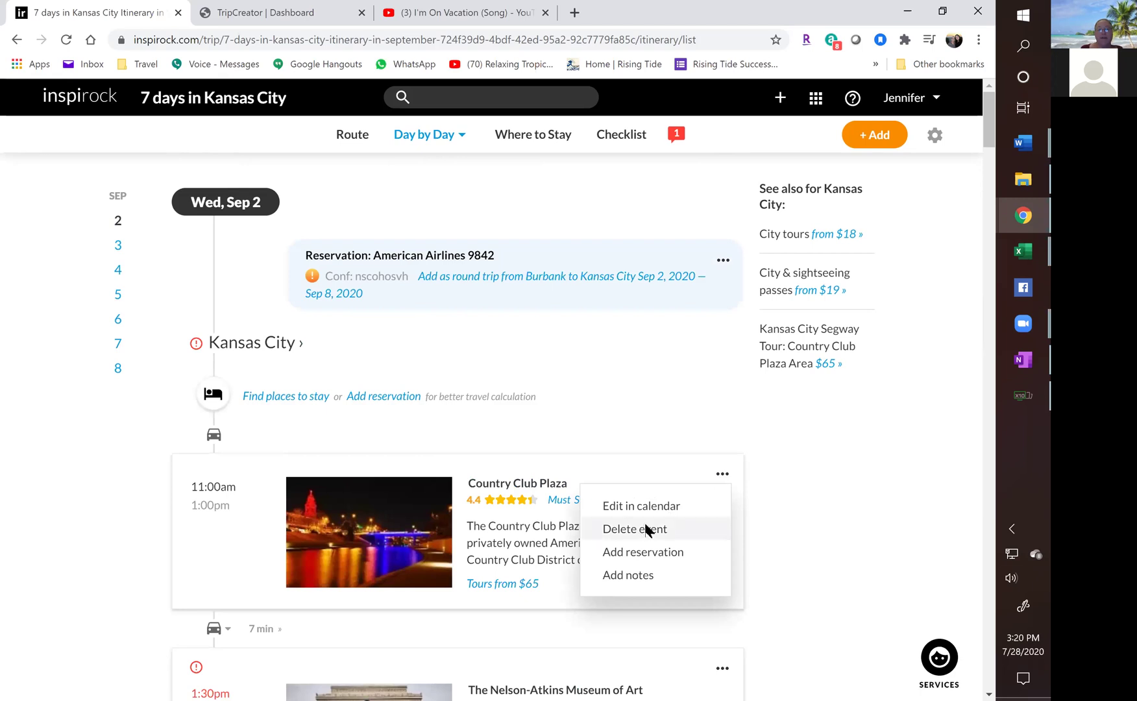
left_click(648, 529)
left_click(597, 469)
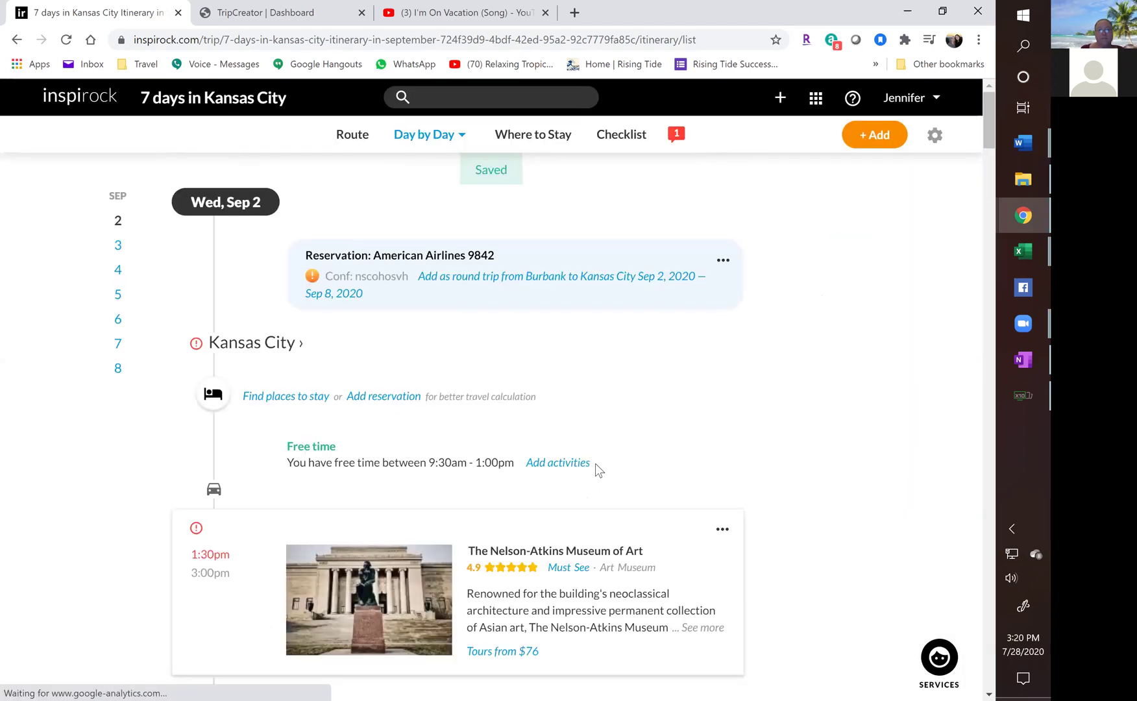
scroll(584, 465, "down", 4)
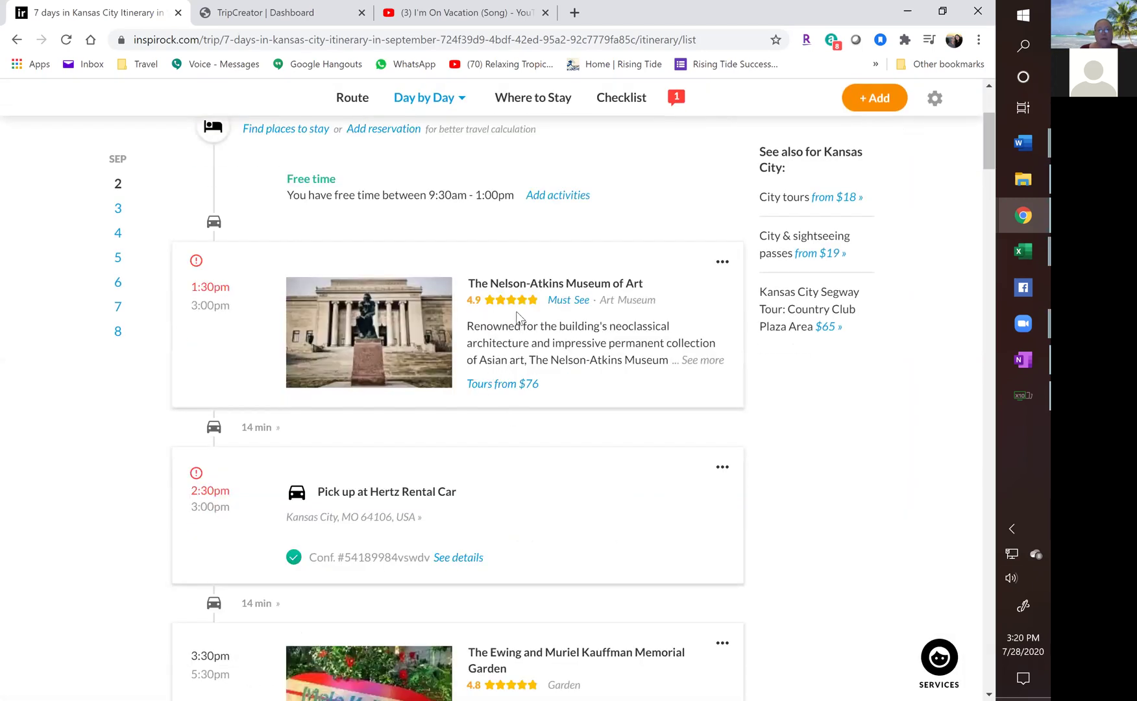
left_click(722, 261)
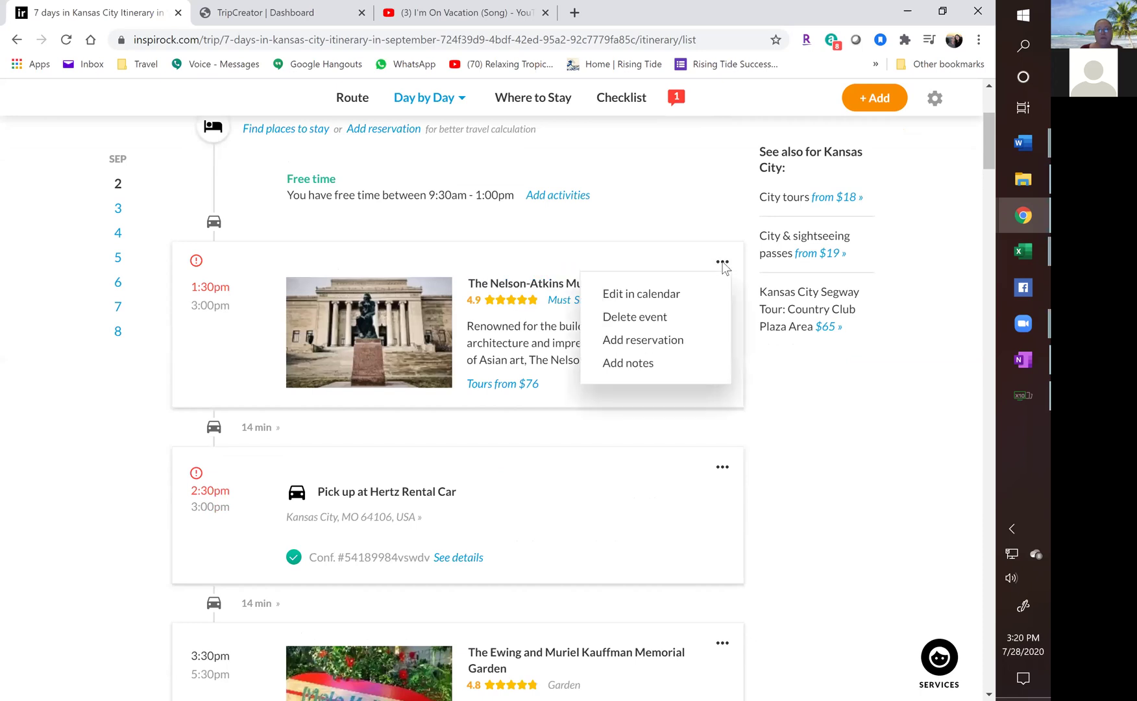
left_click(629, 328)
left_click(582, 475)
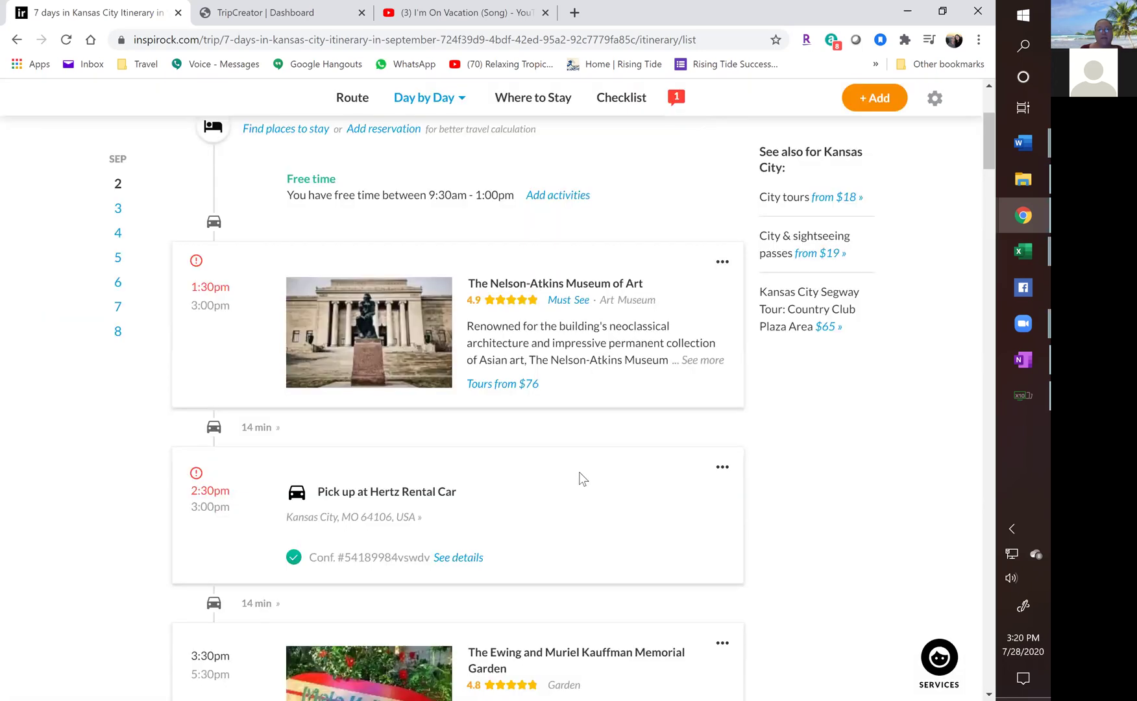
Delete the Kauffman Memorial Garden, Arabia Steamboat Museum and The Money Museum events.
scroll(540, 451, "down", 2)
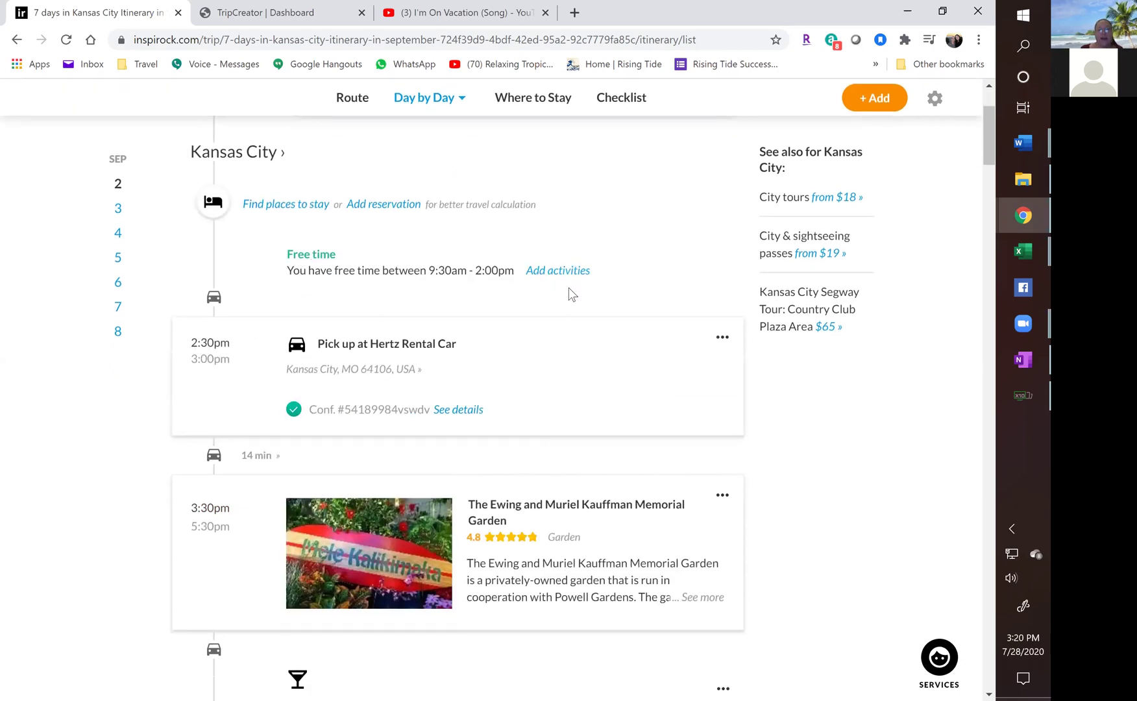
scroll(445, 343, "down", 2)
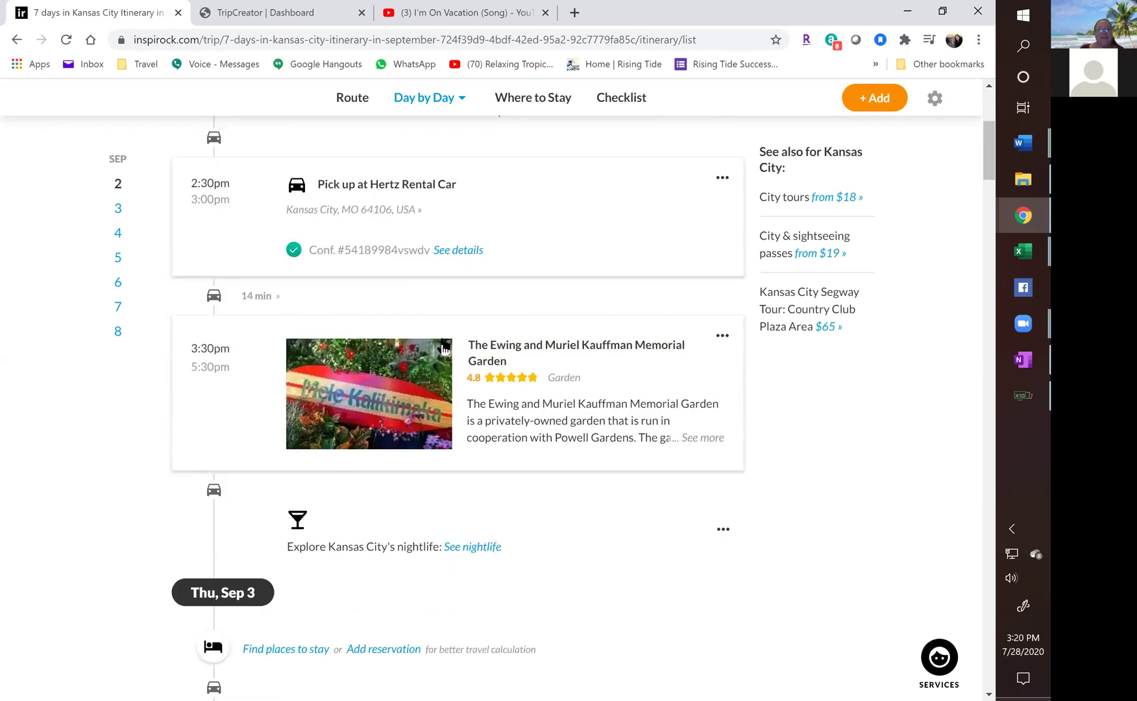
scroll(444, 348, "down", 1)
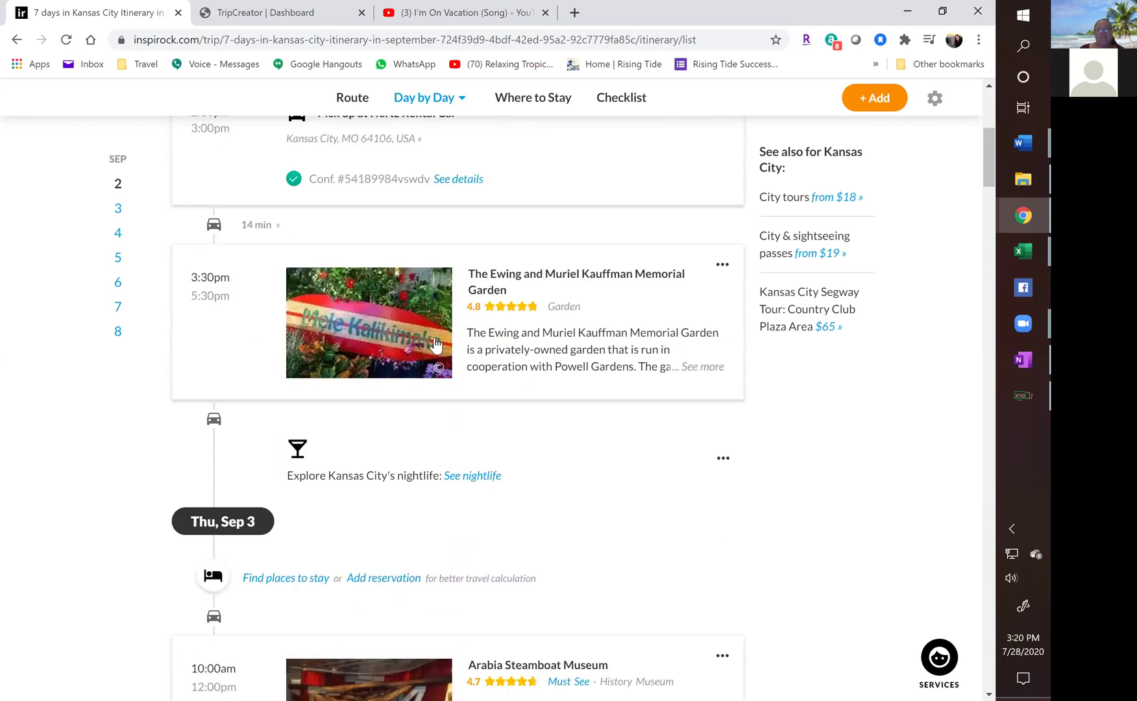
left_click(722, 265)
left_click(652, 323)
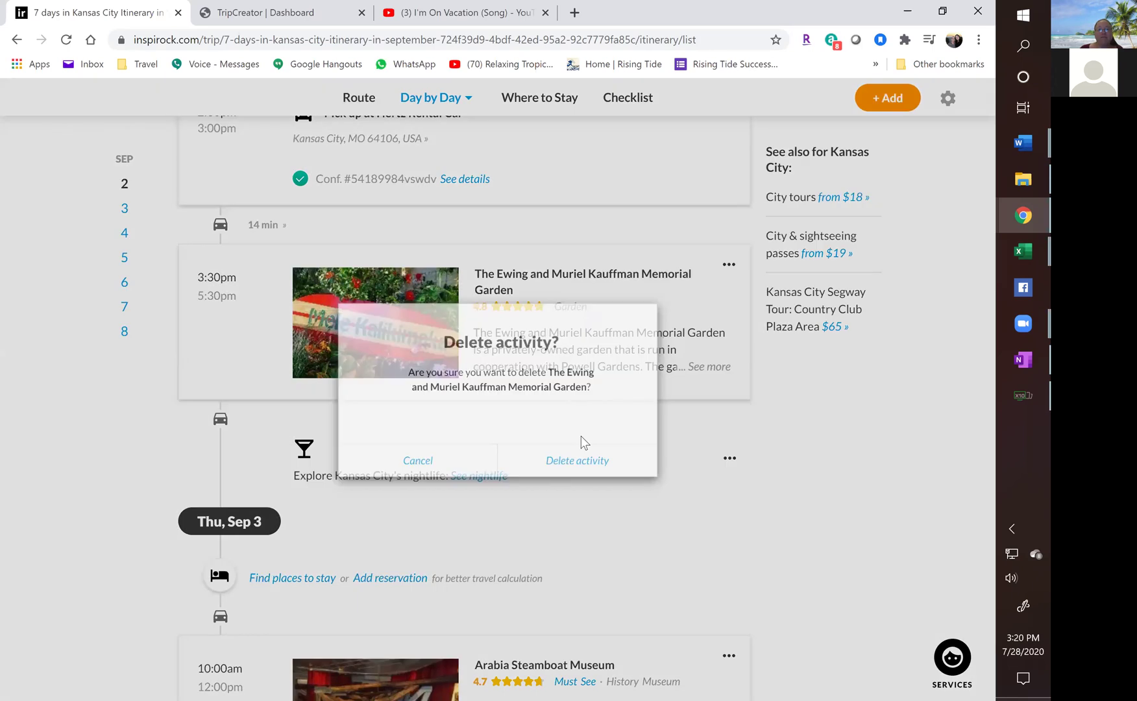
left_click(574, 468)
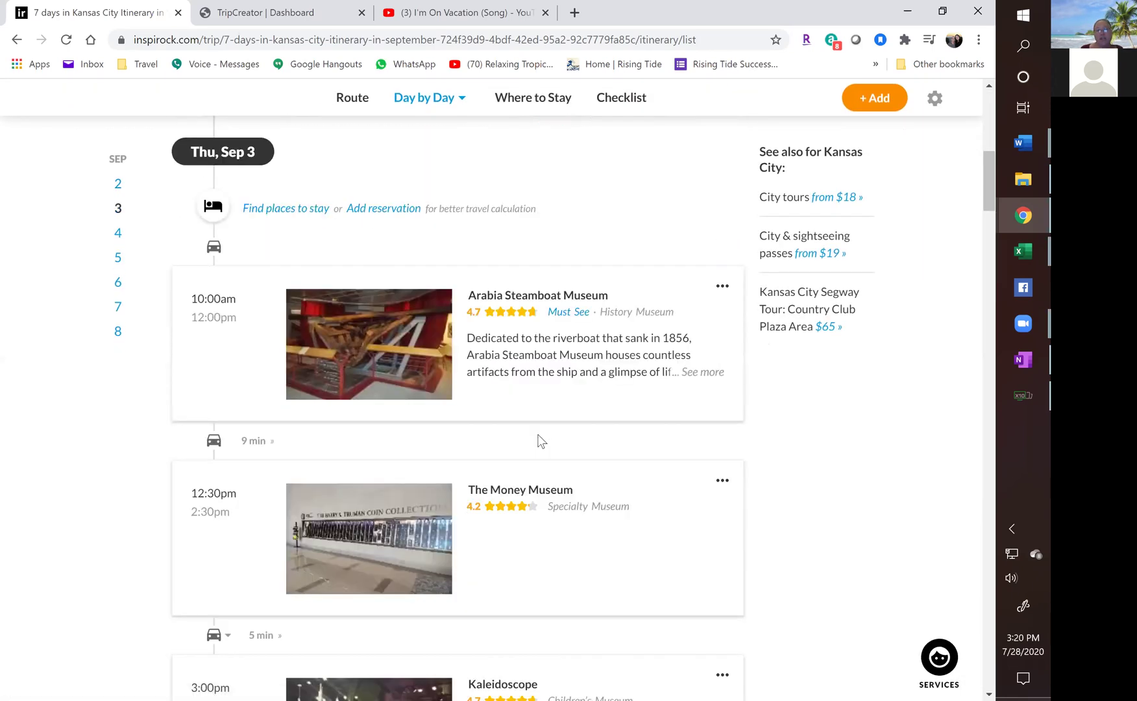
left_click(722, 287)
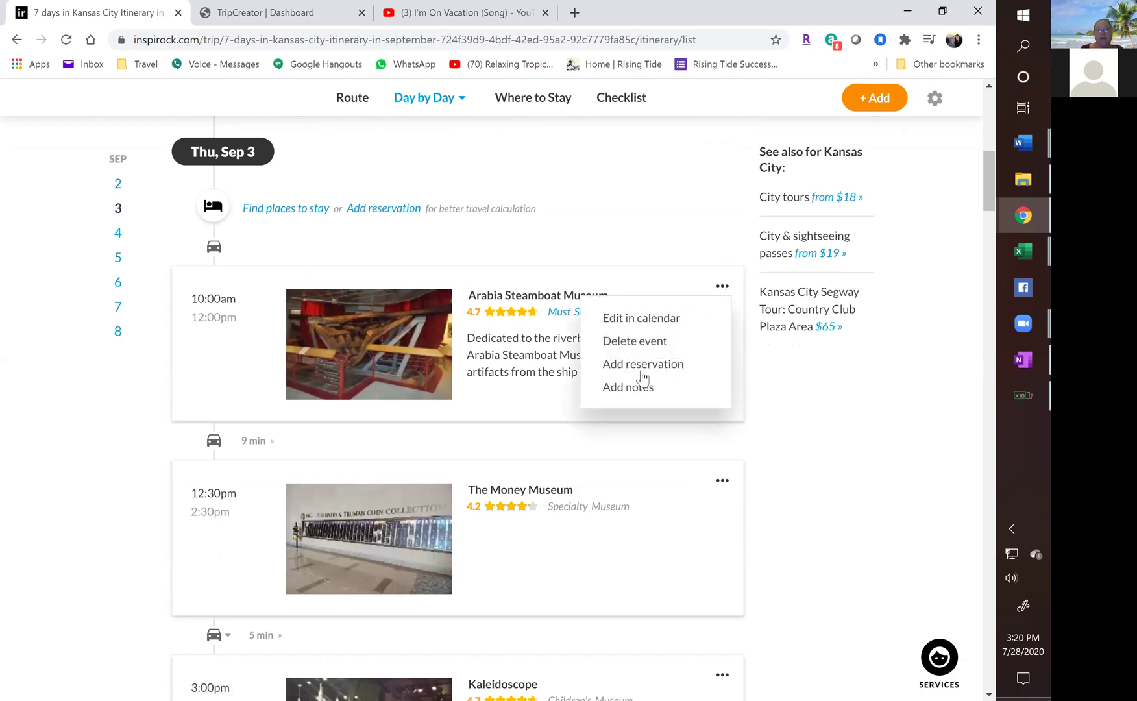
left_click(633, 346)
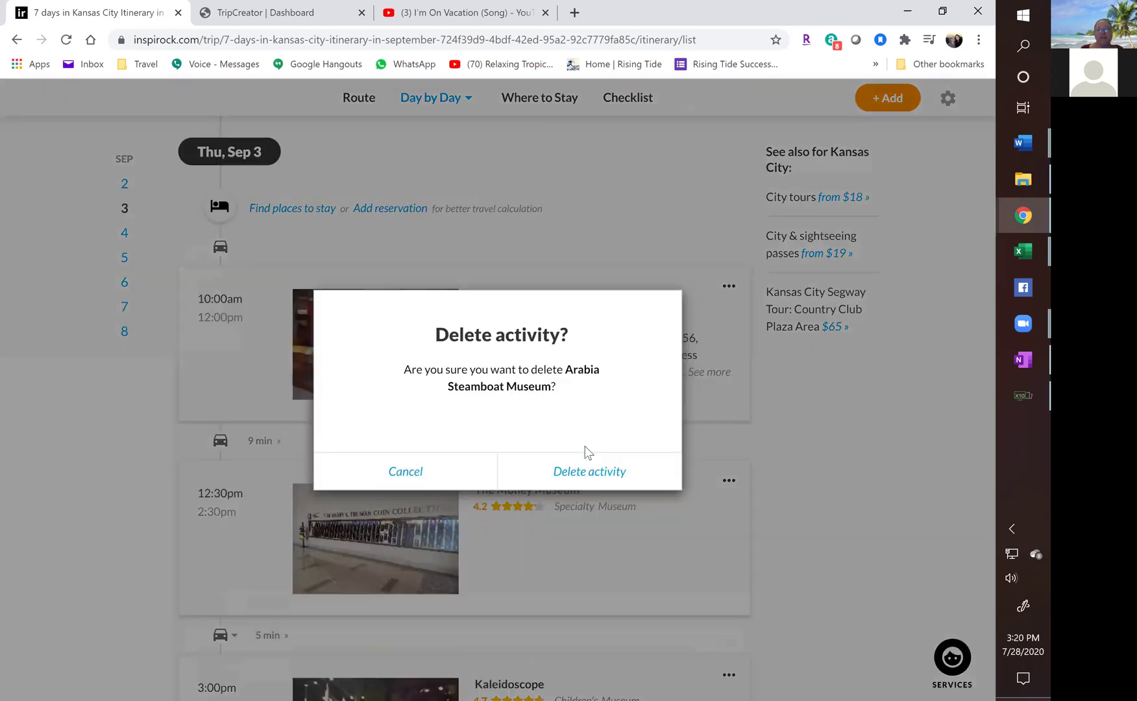
left_click(581, 475)
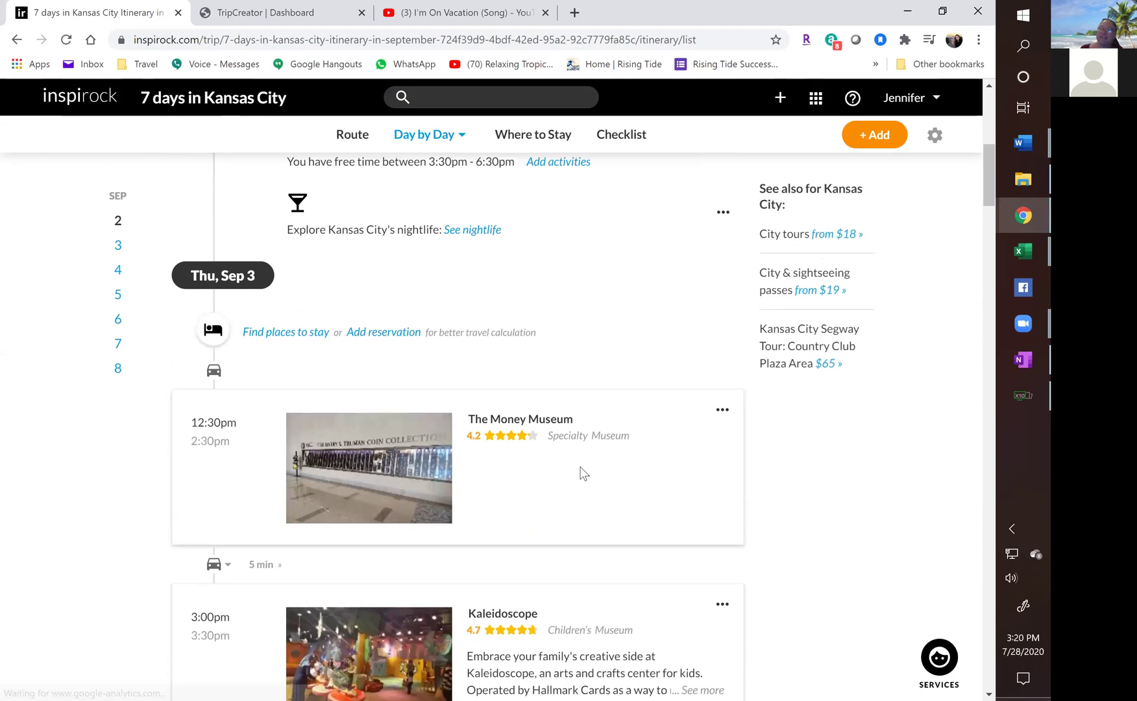
left_click(722, 411)
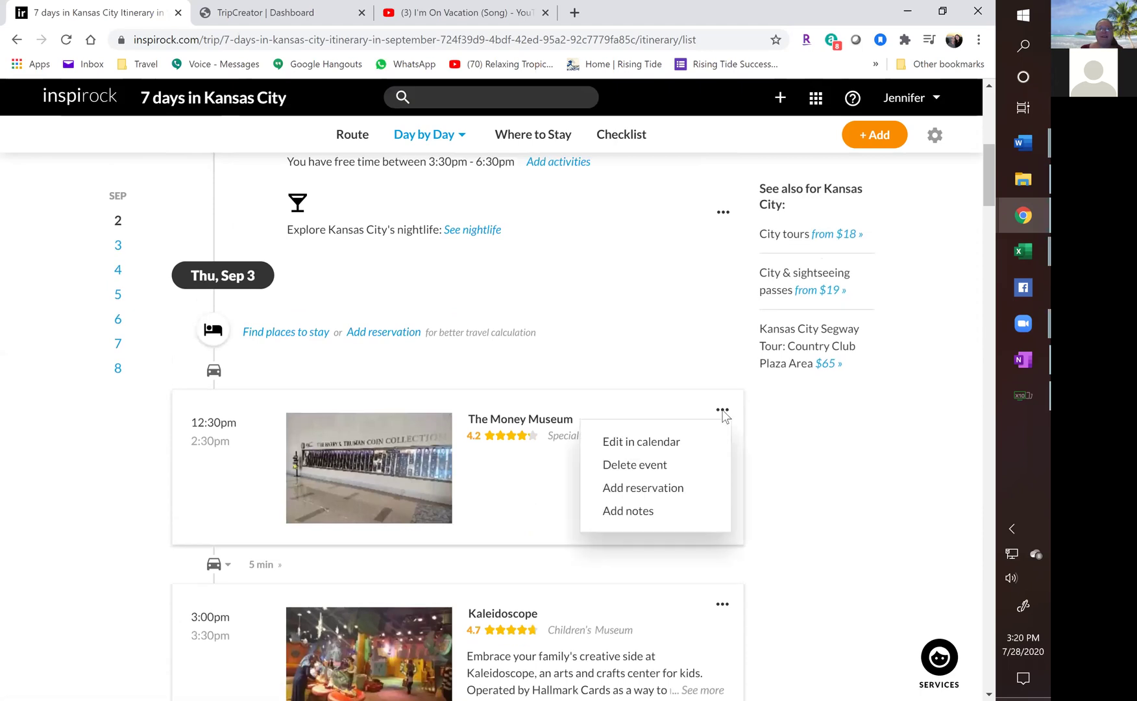
left_click(625, 475)
left_click(580, 472)
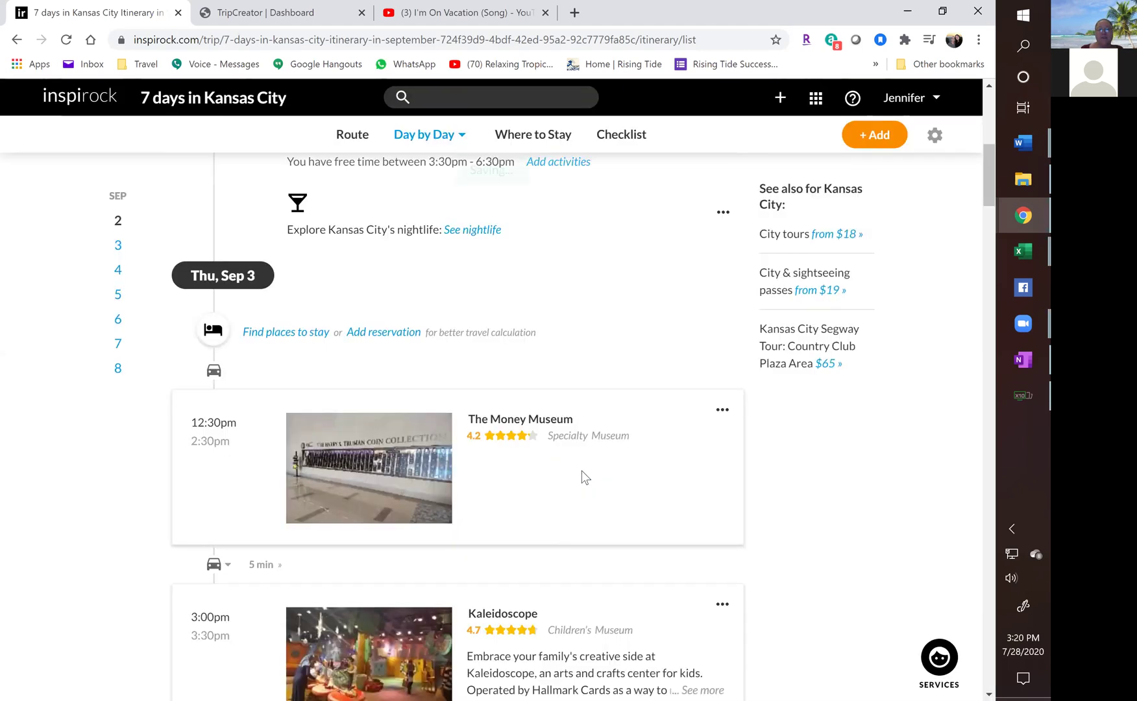
Delete Kaleidoscope and Museum of Illusions from the itinerary.
scroll(571, 476, "down", 7)
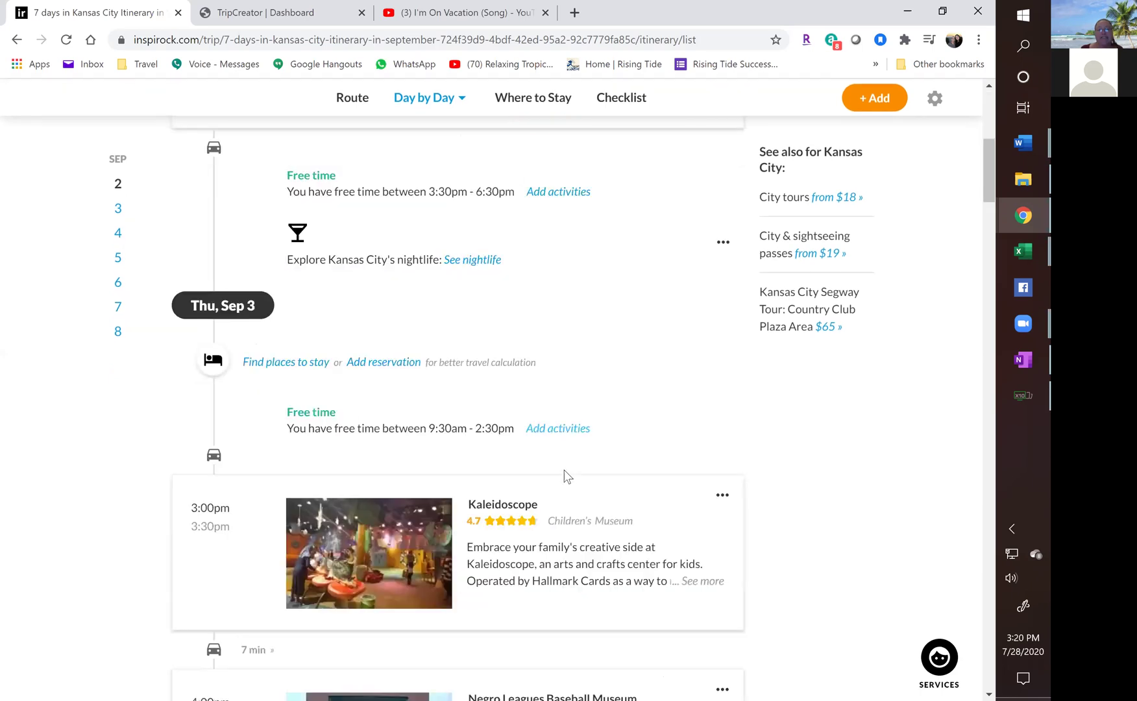
scroll(567, 476, "down", 1)
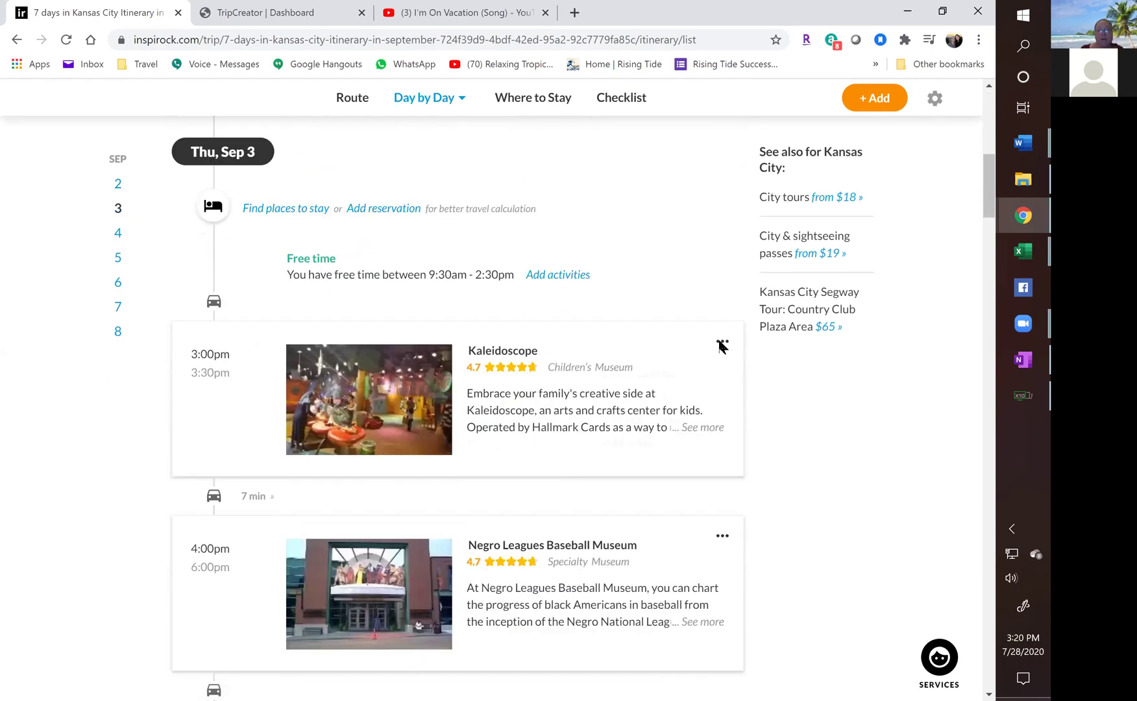
left_click(723, 341)
left_click(640, 404)
left_click(578, 472)
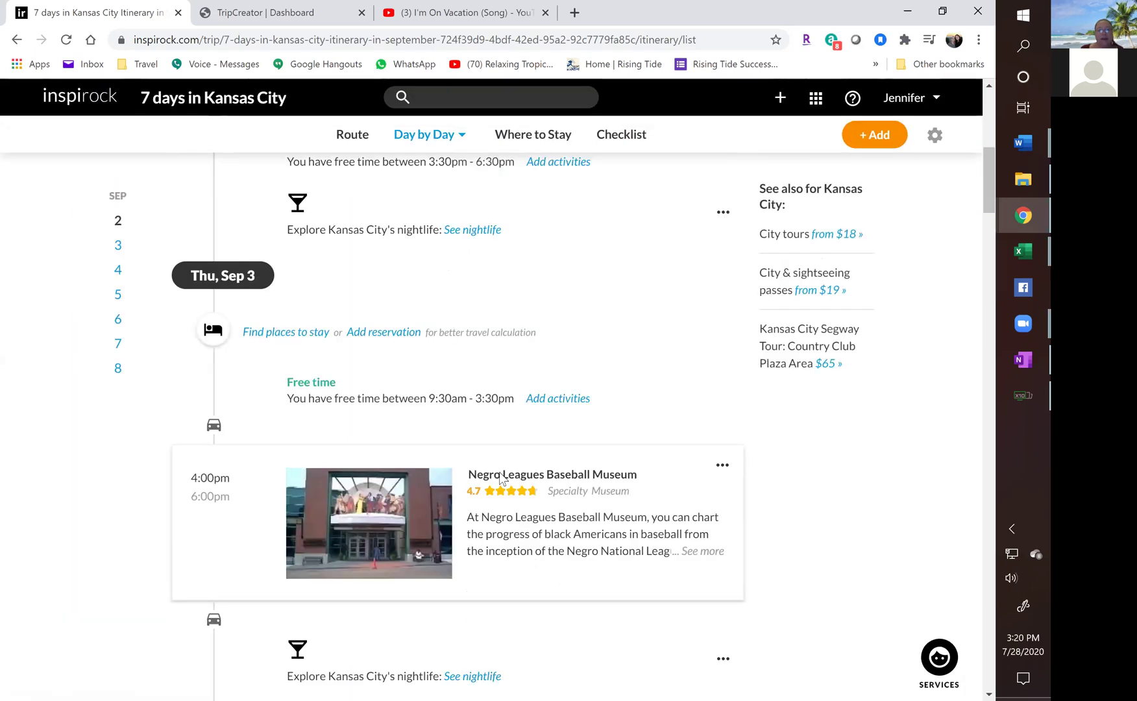
scroll(501, 479, "down", 1)
scroll(501, 479, "down", 4)
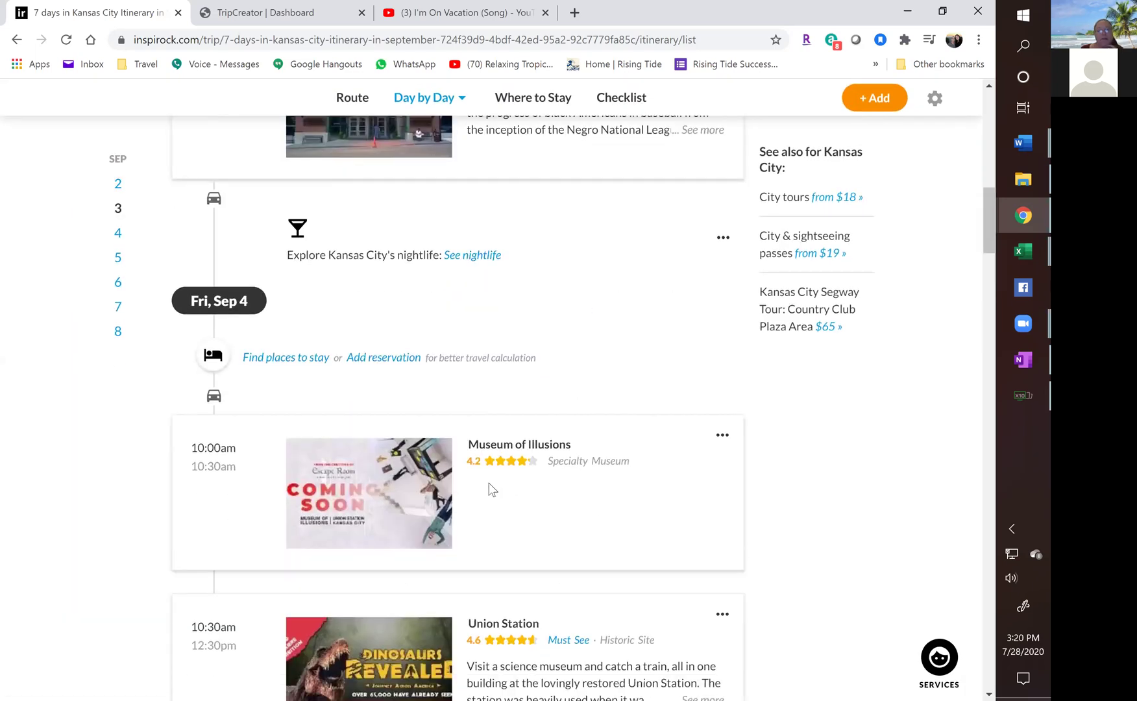
left_click(722, 436)
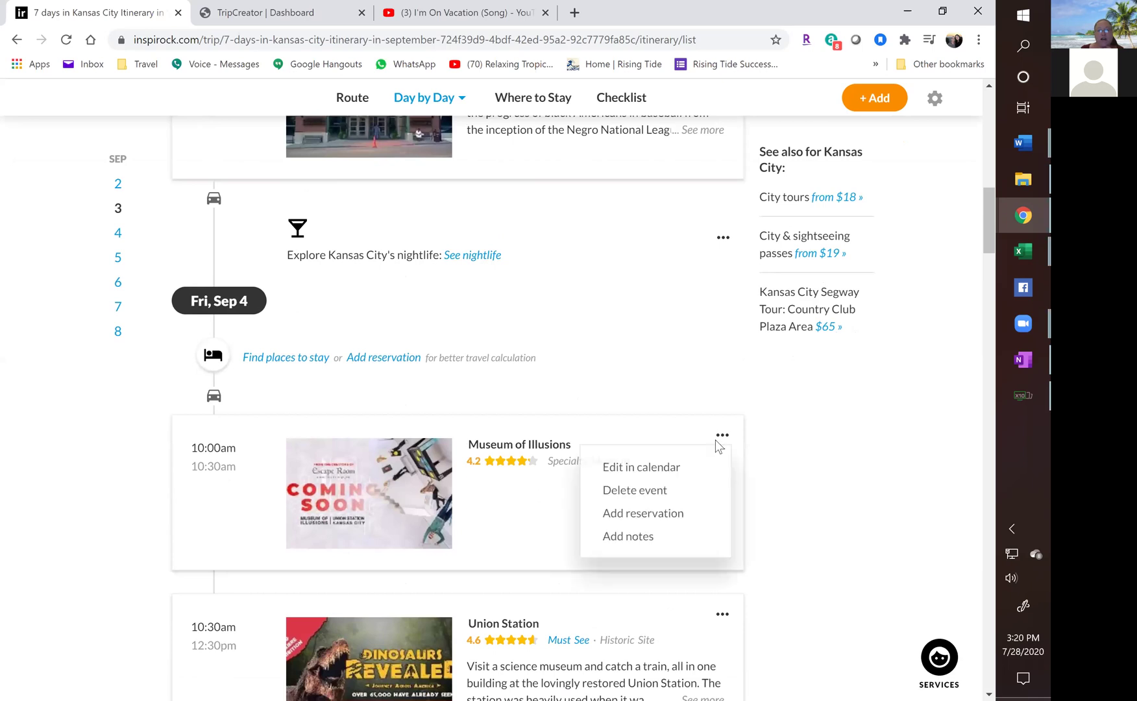
left_click(627, 499)
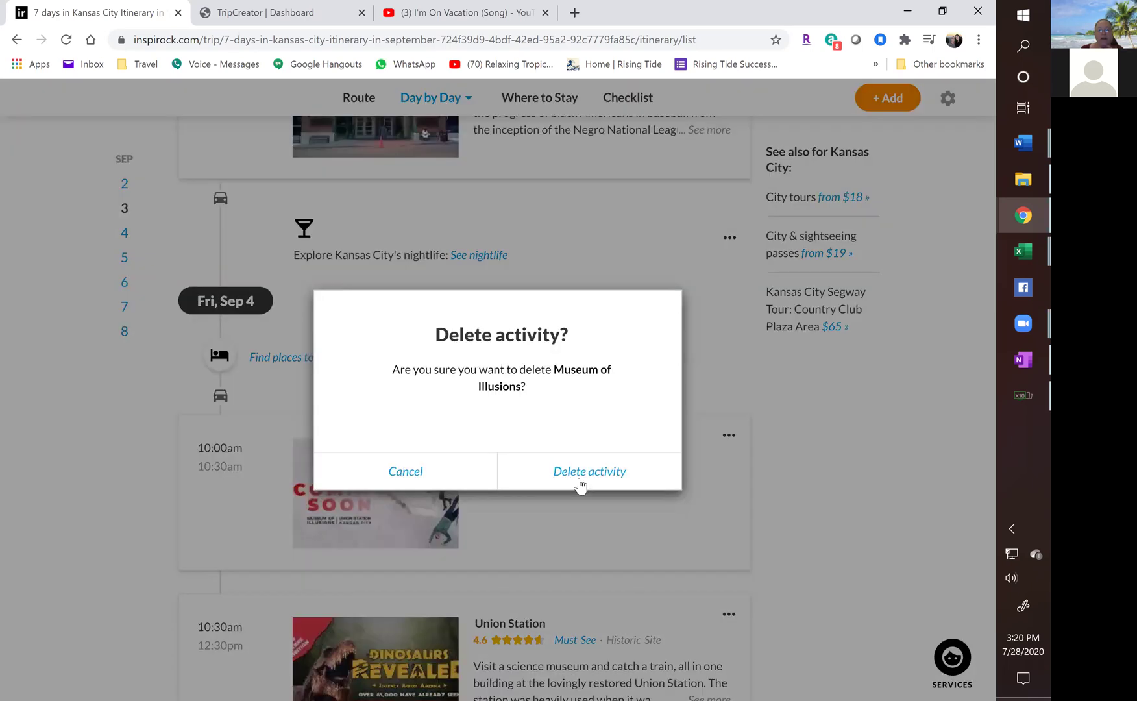
left_click(580, 485)
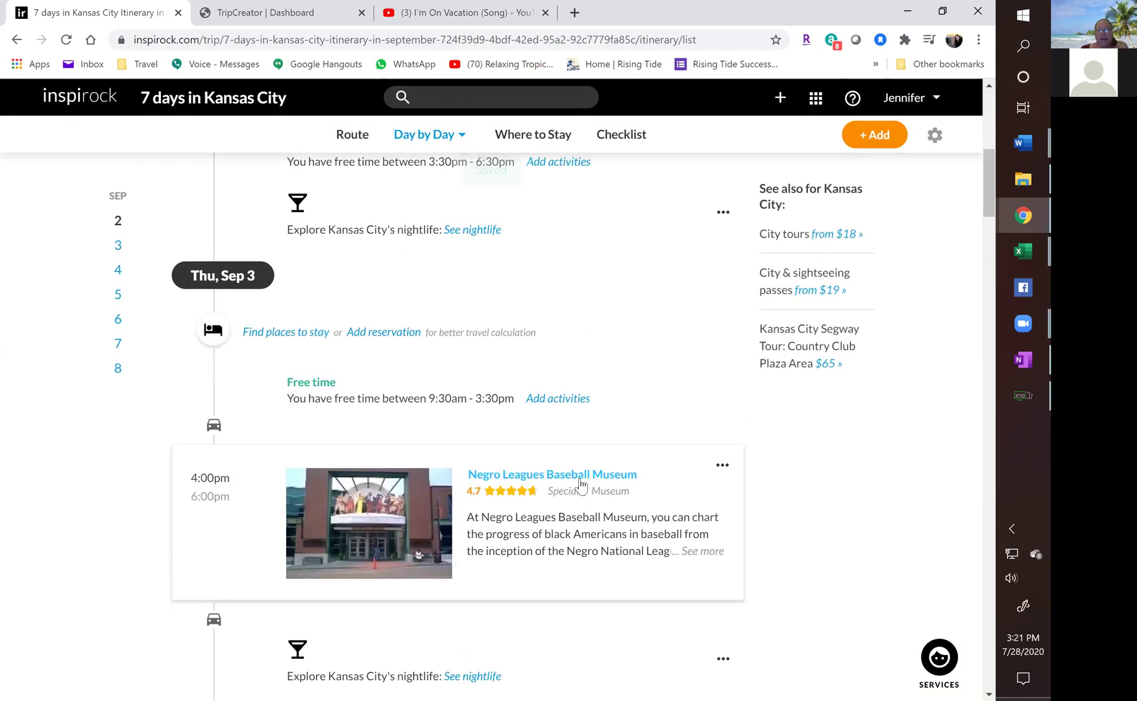
Open the Union Station event's options and close them without changes.
scroll(554, 480, "down", 5)
scroll(552, 484, "down", 3)
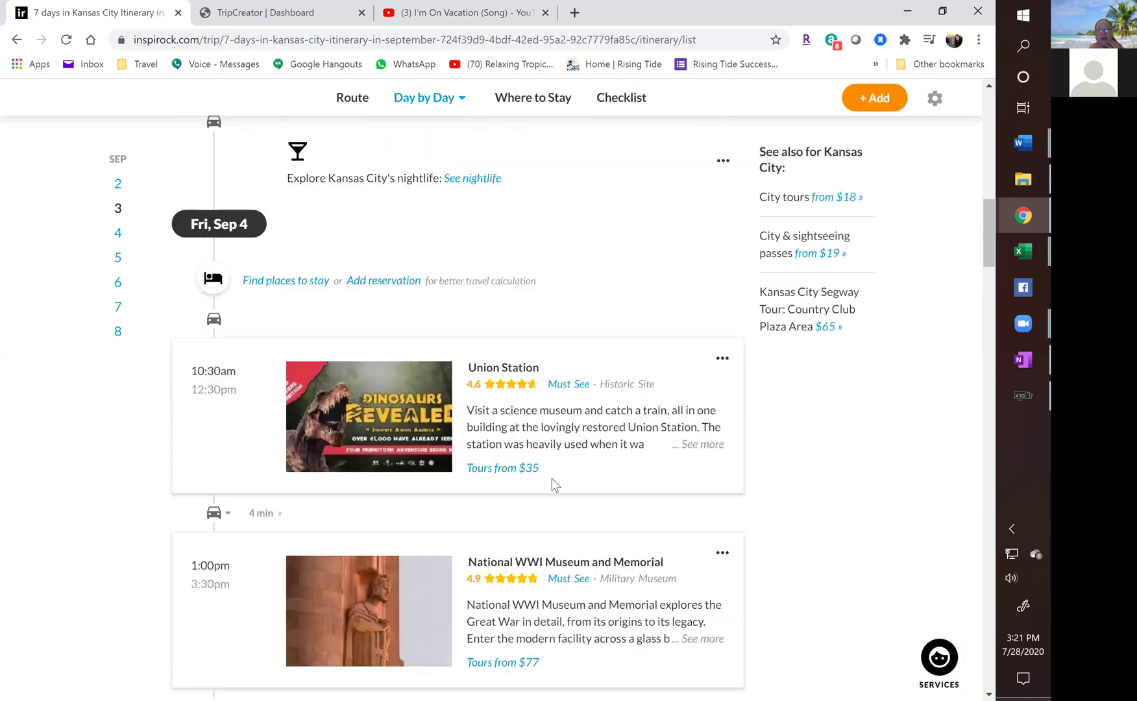
scroll(554, 487, "down", 1)
left_click(723, 282)
left_click(476, 397)
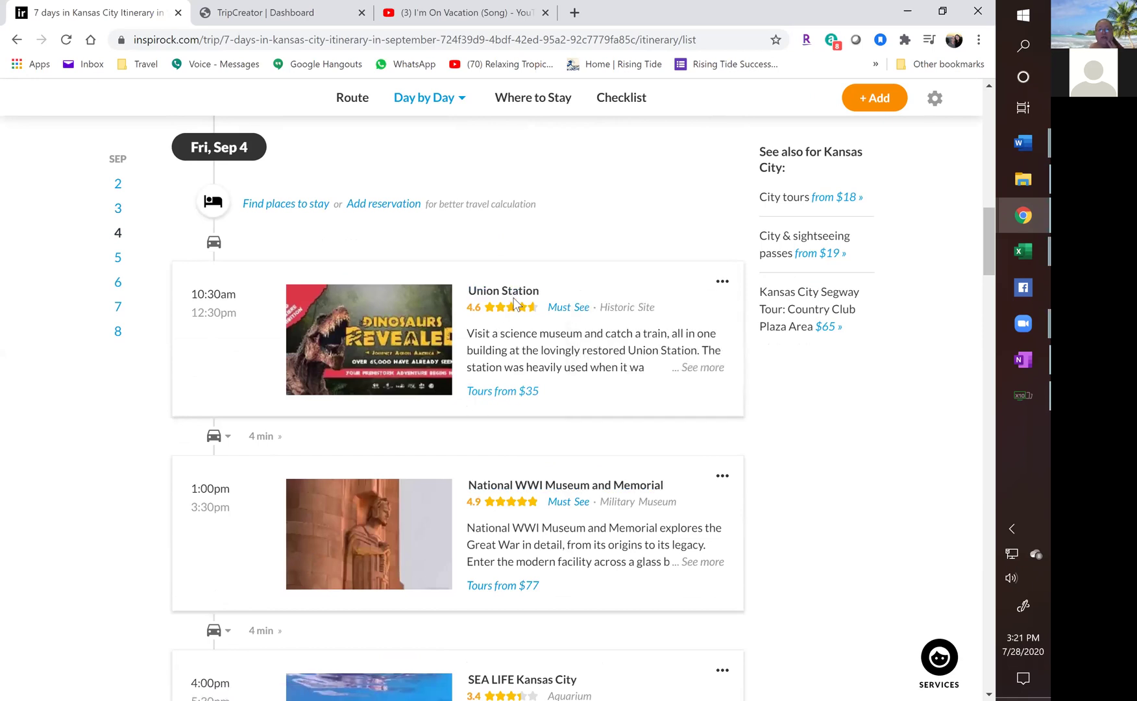
Open a new browser tab and go to expedia.com/TAAP.
left_click(575, 13)
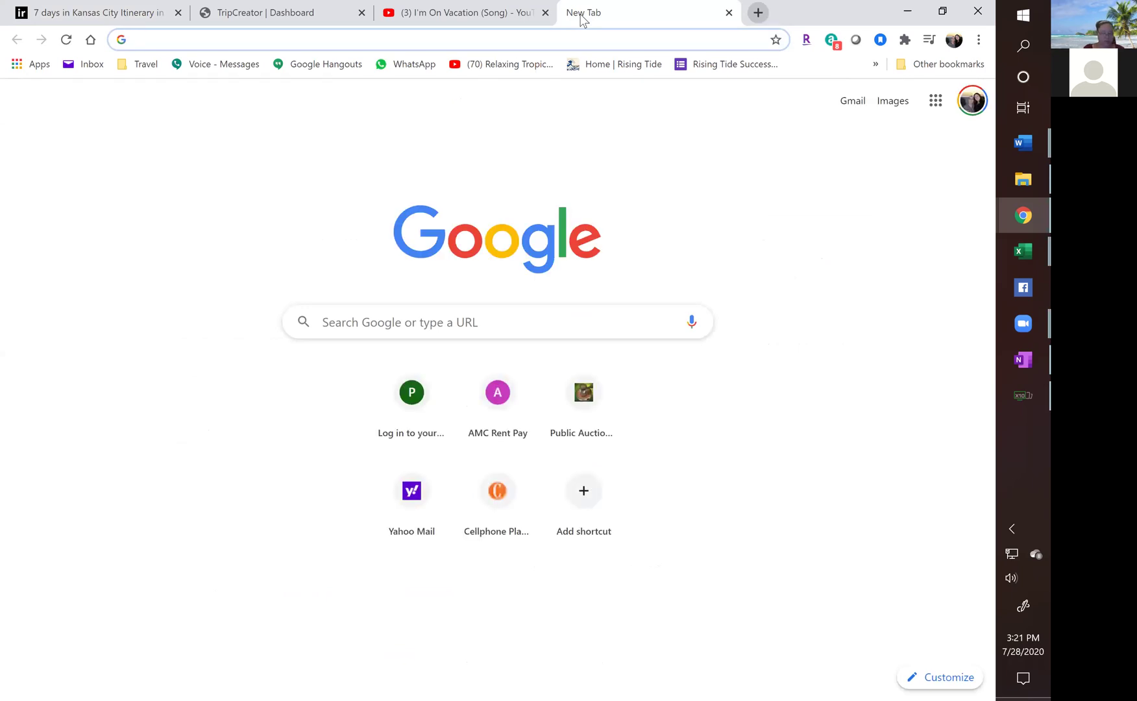
type("eexp")
key("BackSpace")
key("BackSpace")
key("BackSpace")
key("BackSpace")
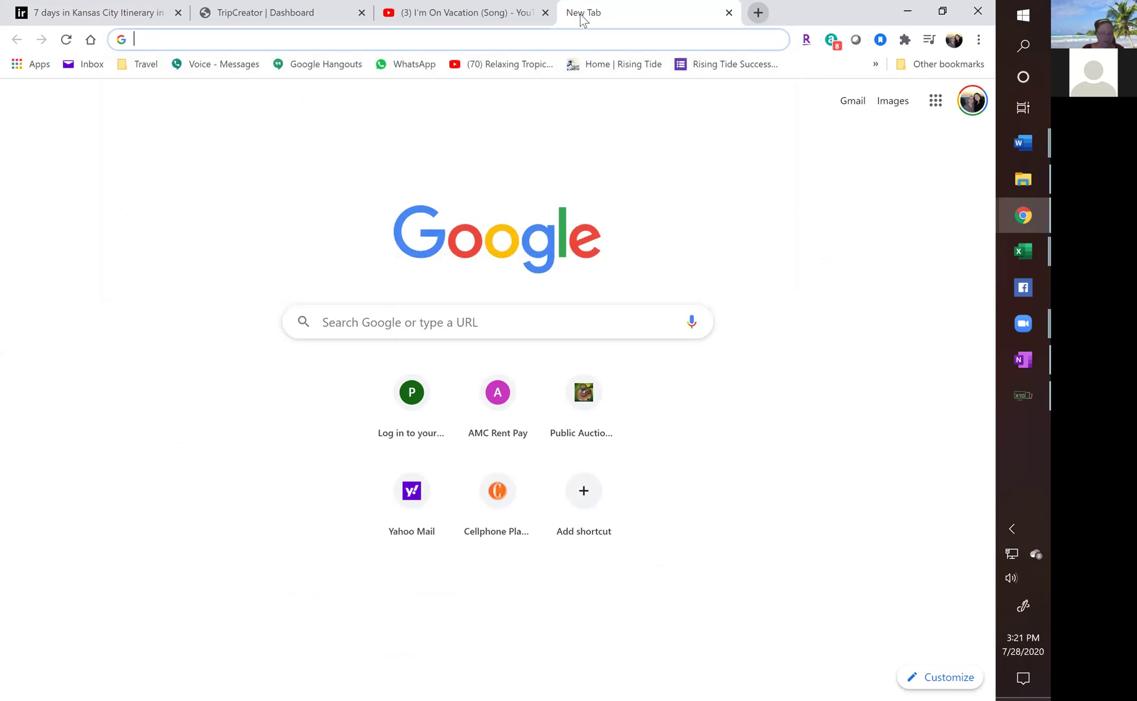
type("exp")
key("Return")
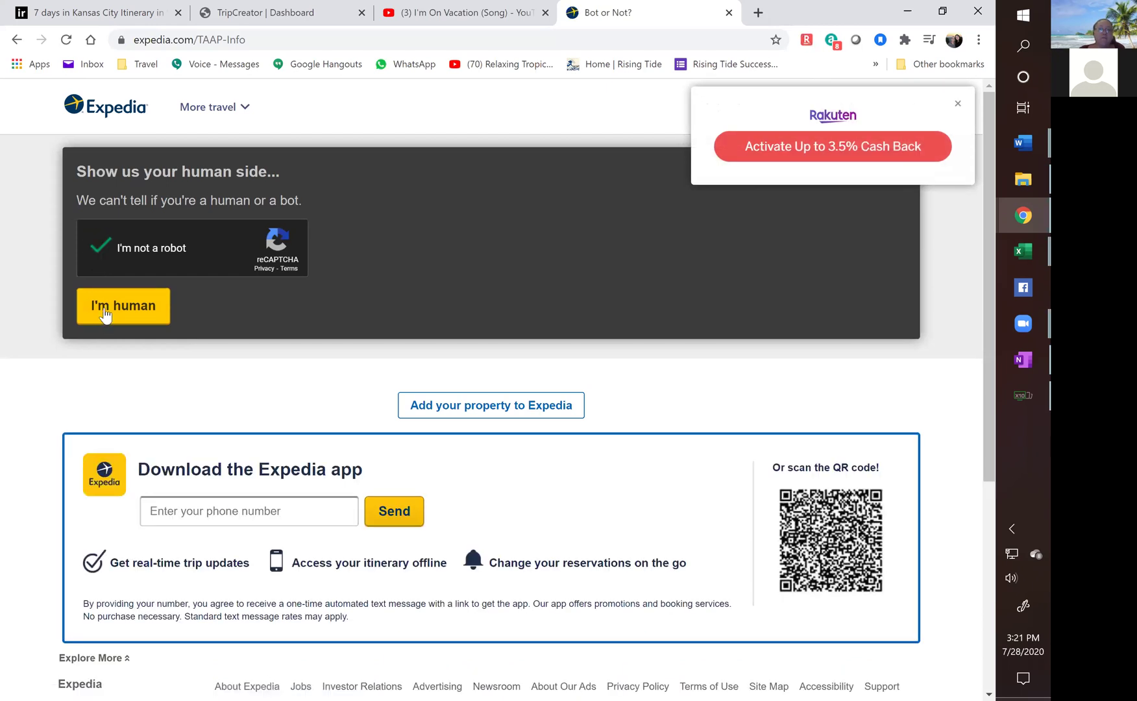
Pass the bot check, dismiss the cash back and travel update popups, and sign in.
left_click(105, 316)
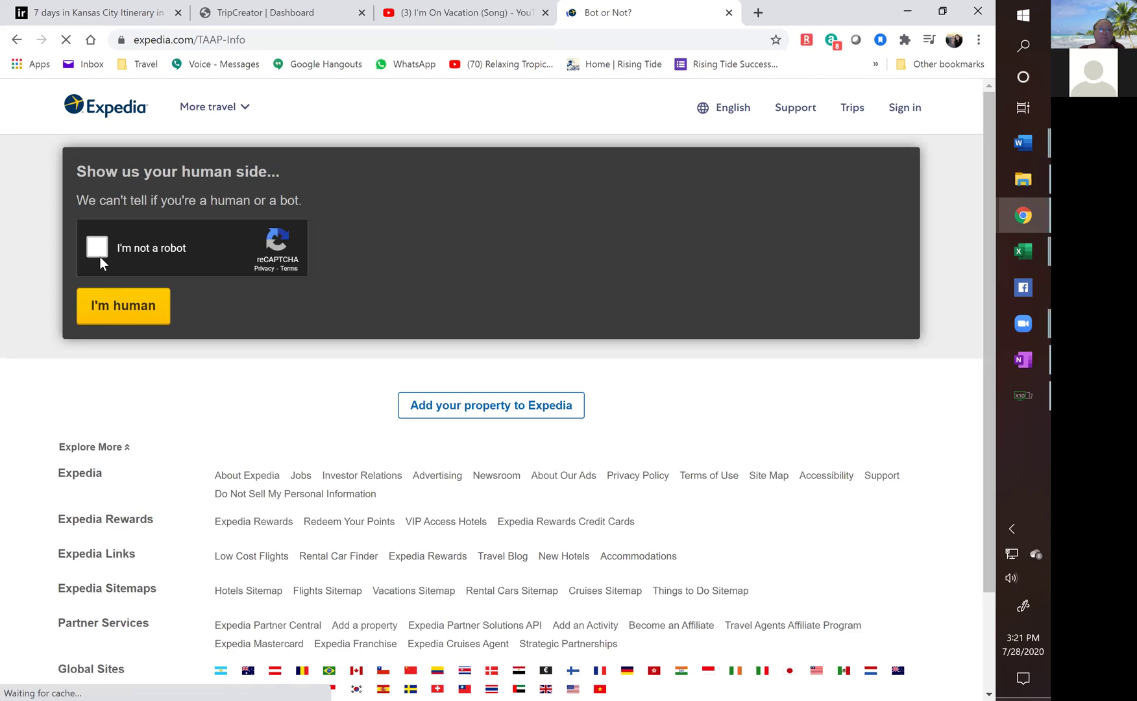
left_click(104, 314)
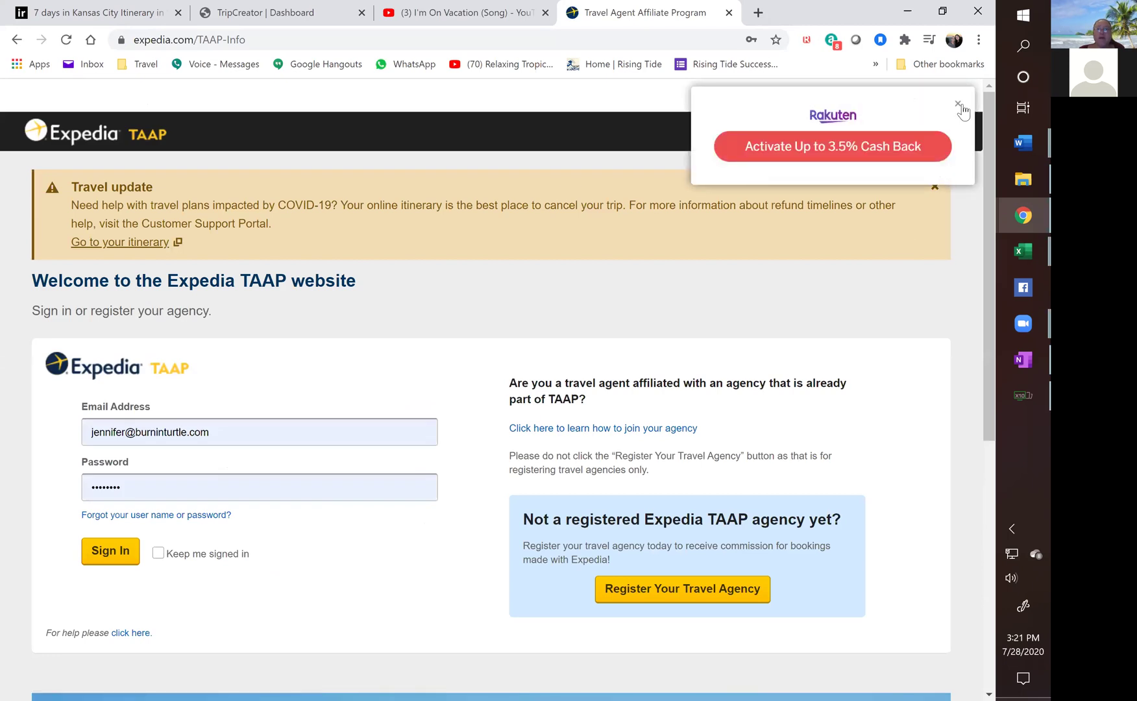
left_click(959, 99)
left_click(936, 187)
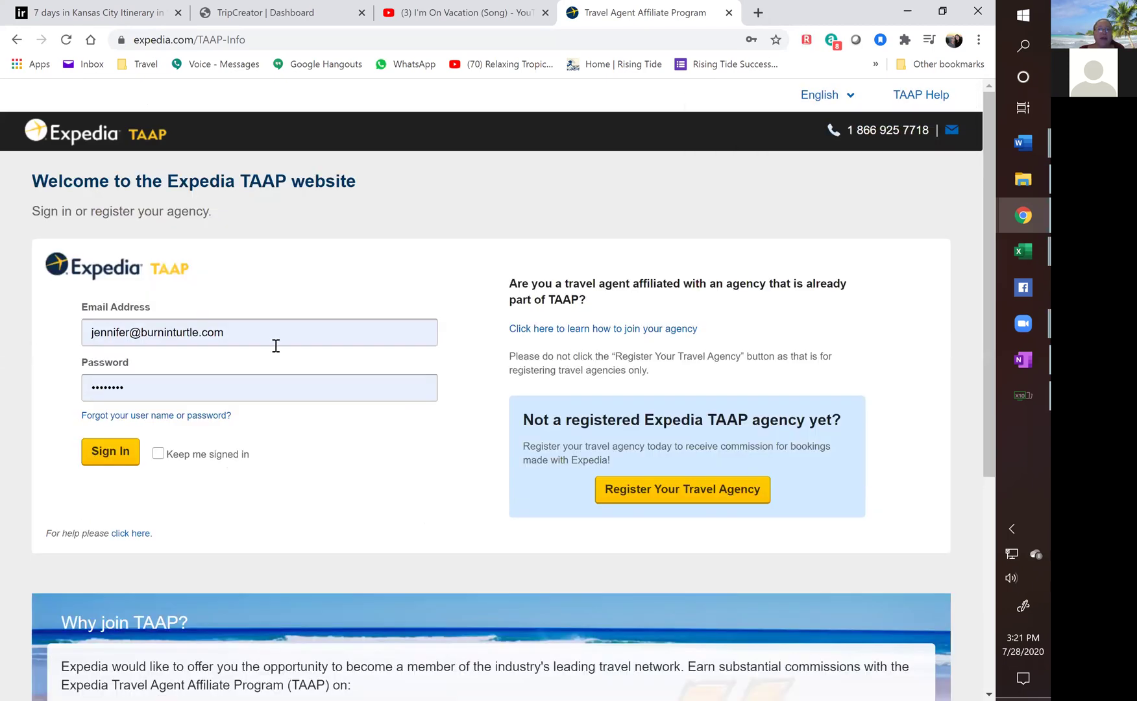
left_click(110, 457)
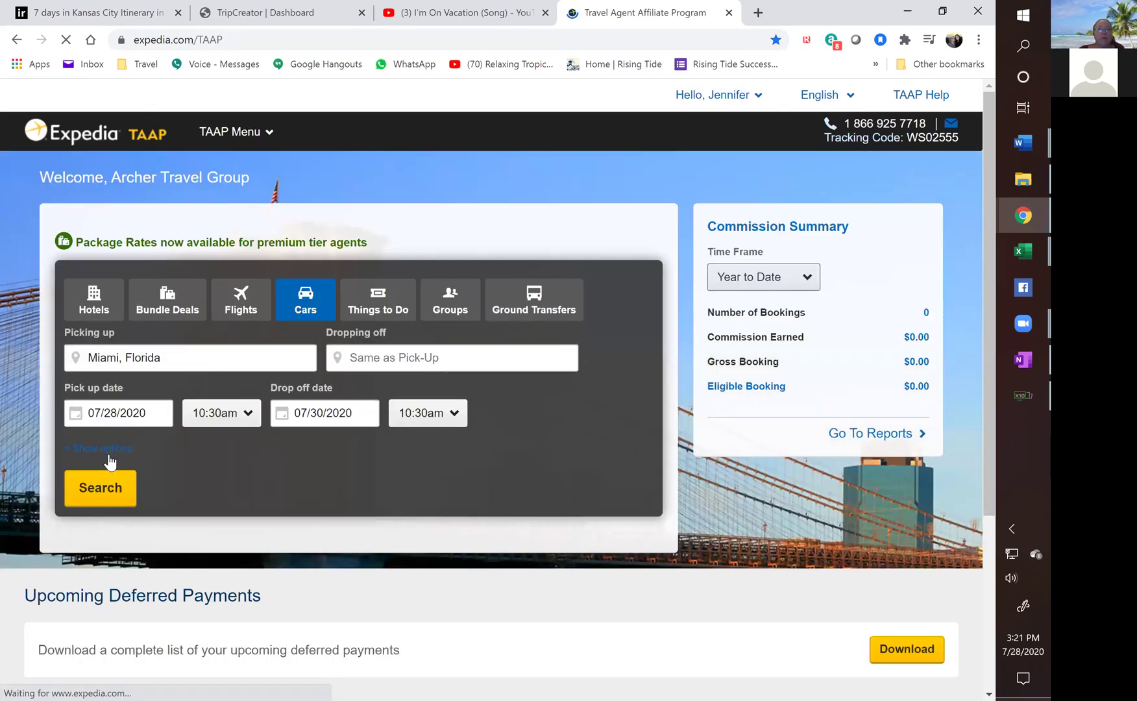
Search Things to Do for Kansas City, MO starting 09/04/2020.
left_click(378, 300)
left_click(180, 365)
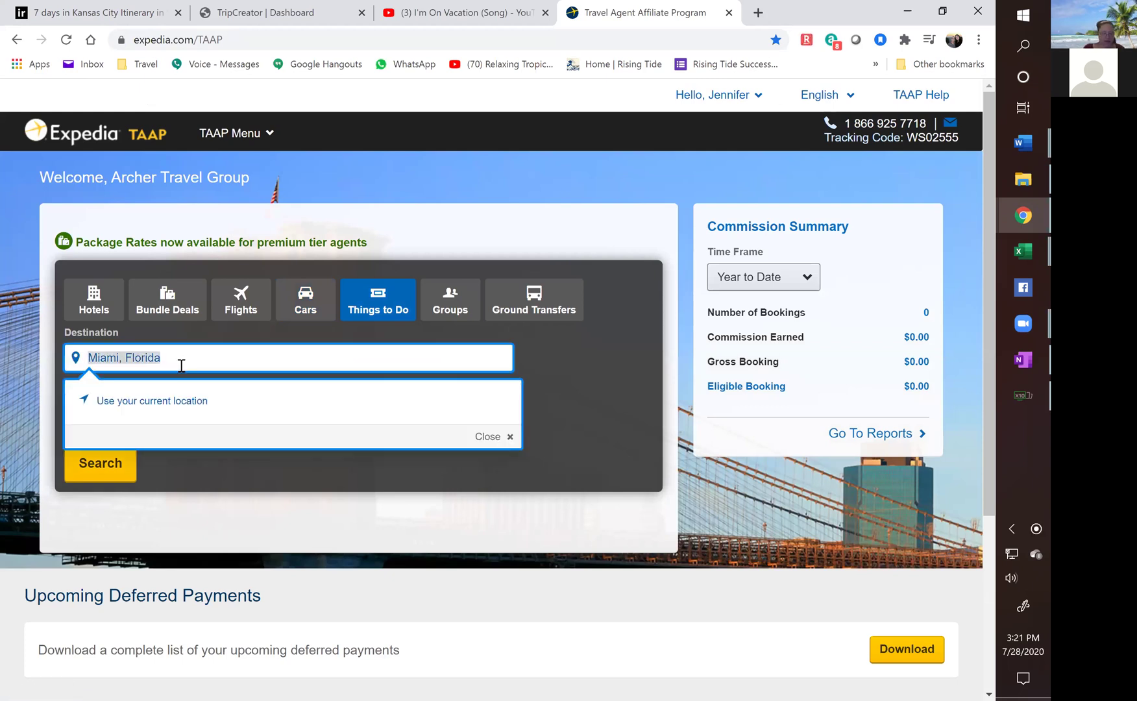
type("kan")
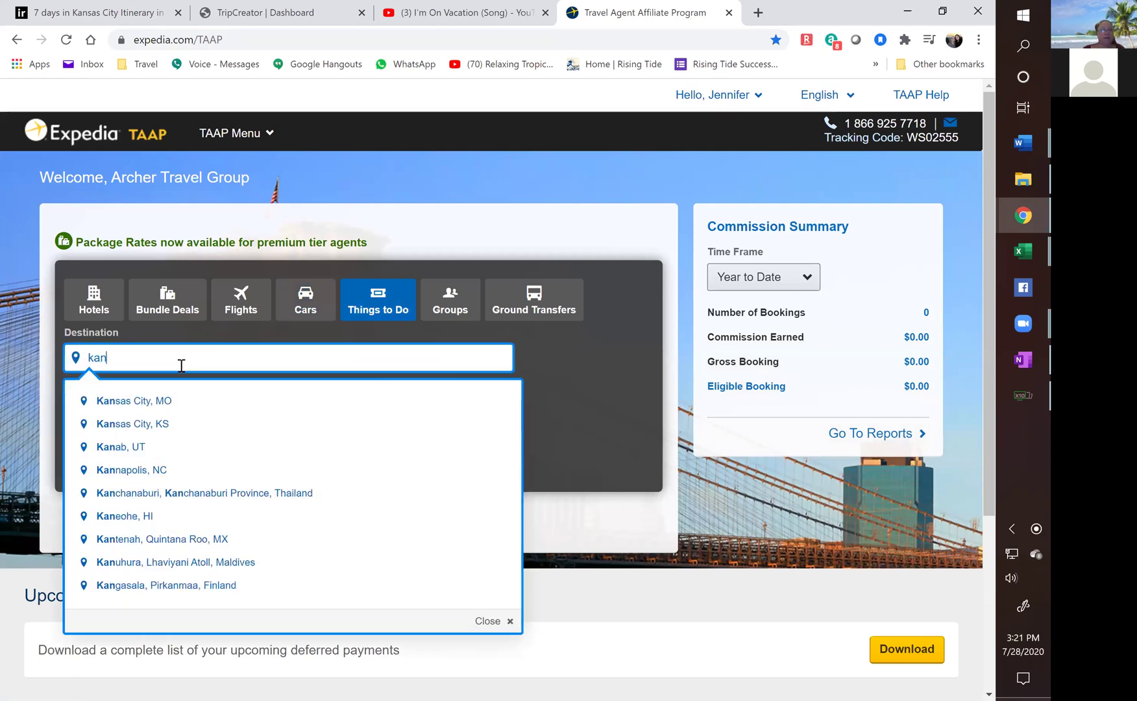
left_click(155, 402)
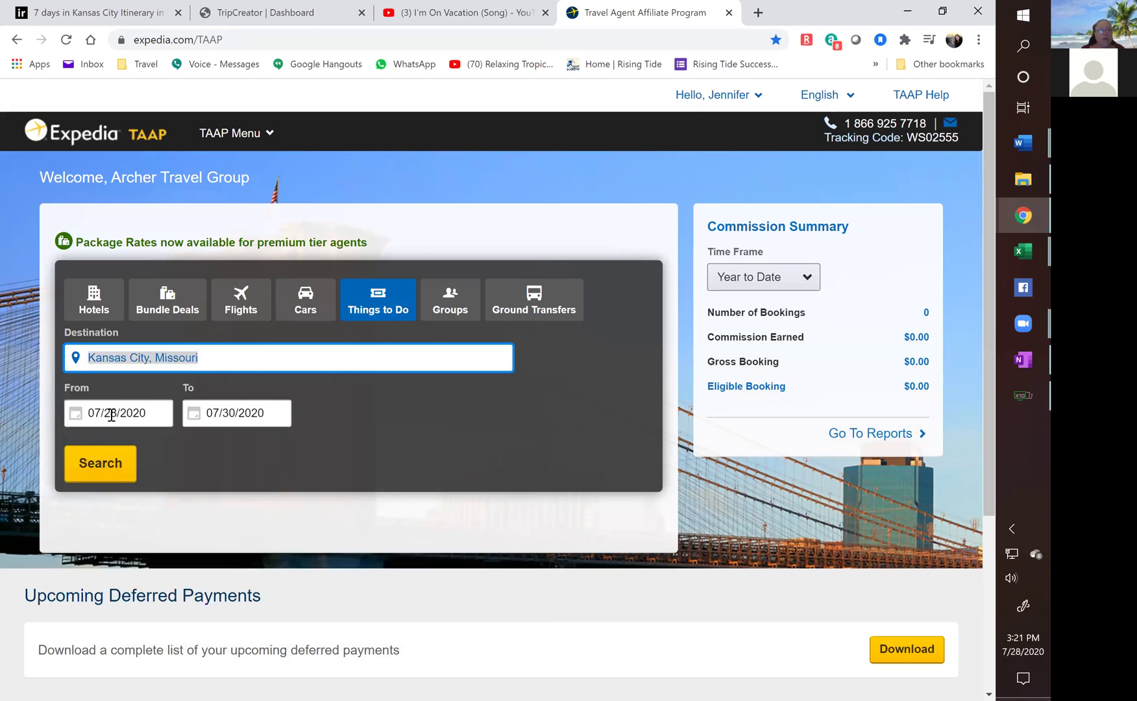
left_click(111, 415)
left_click(390, 461)
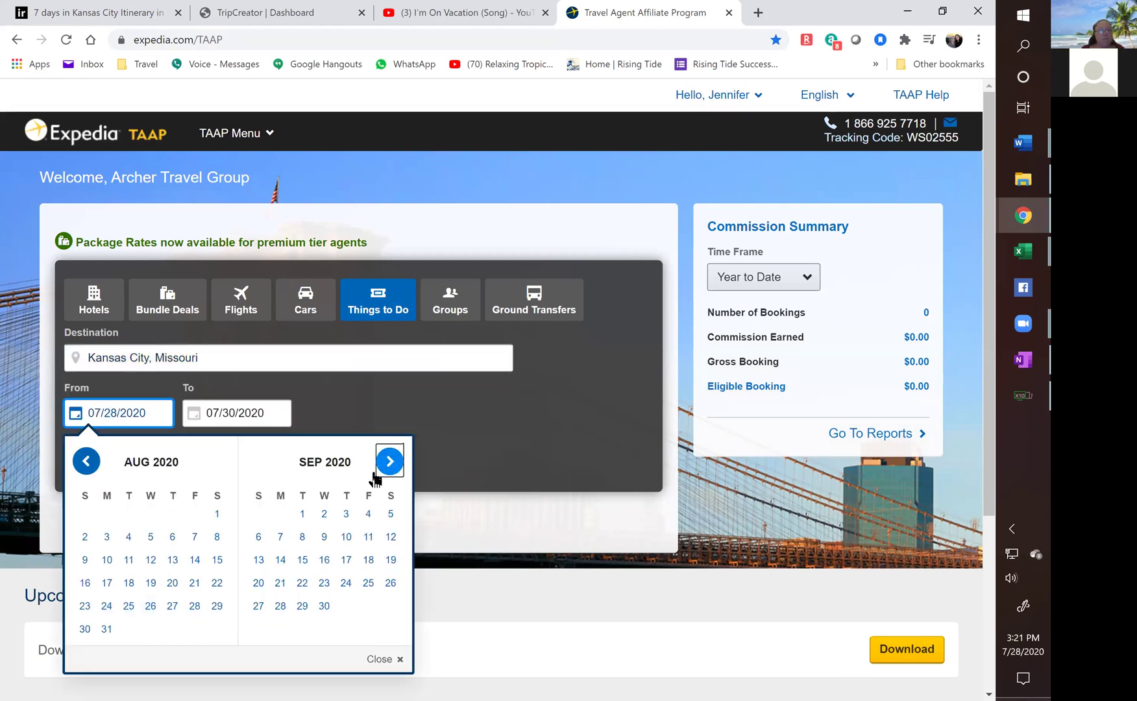
left_click(368, 514)
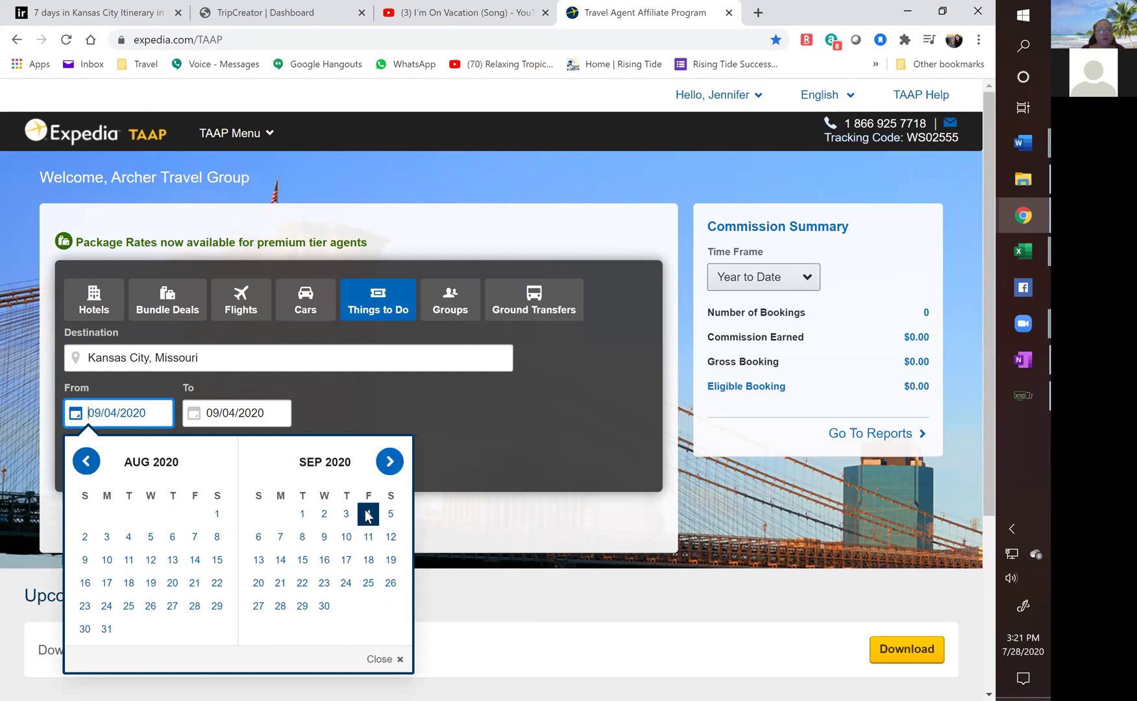
left_click(109, 465)
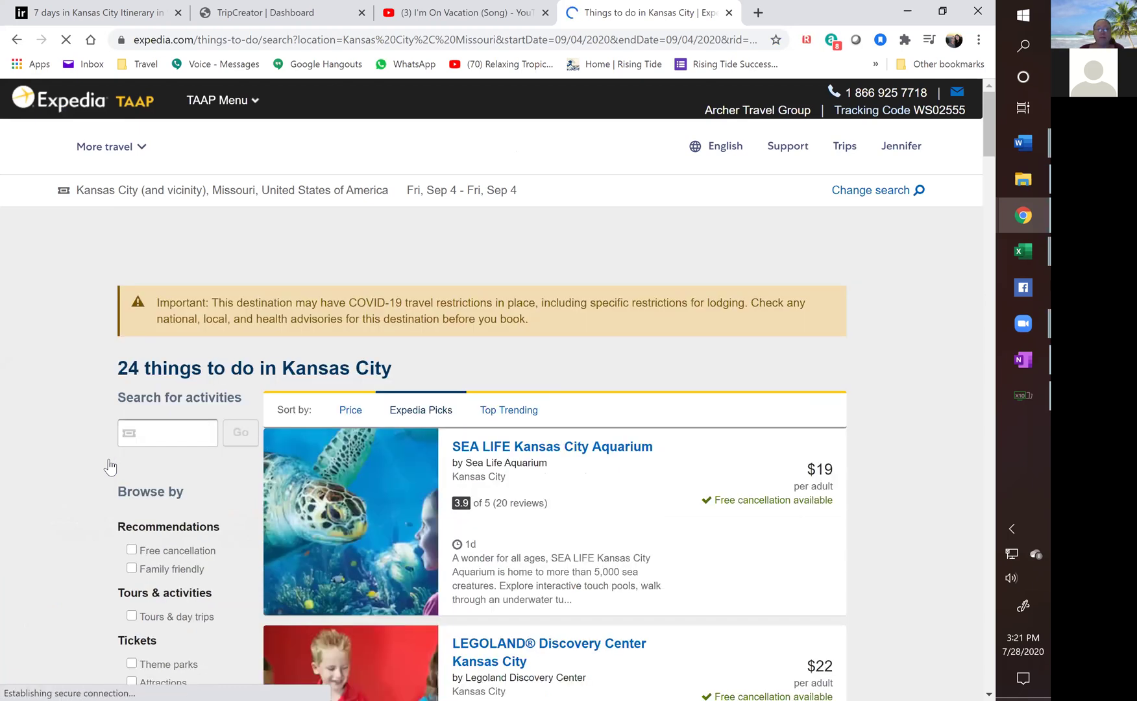
Browse the Kansas City activity results, briefly checking the Inspirock itinerary tab.
scroll(728, 512, "down", 2)
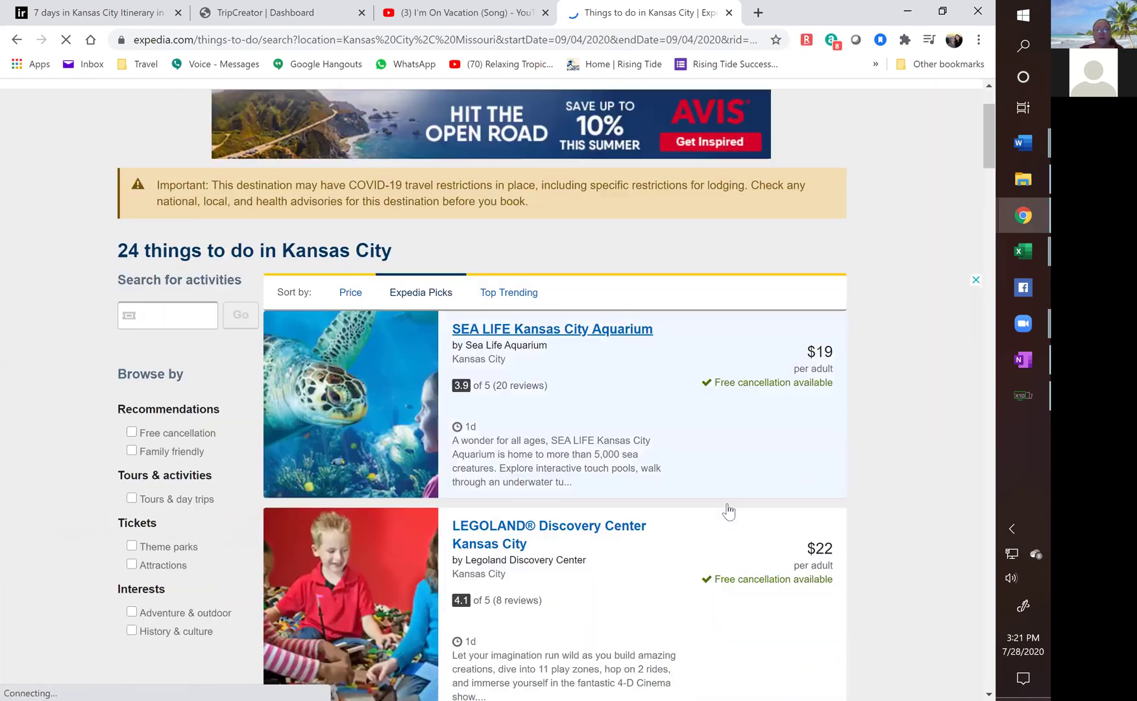
scroll(898, 443, "down", 9)
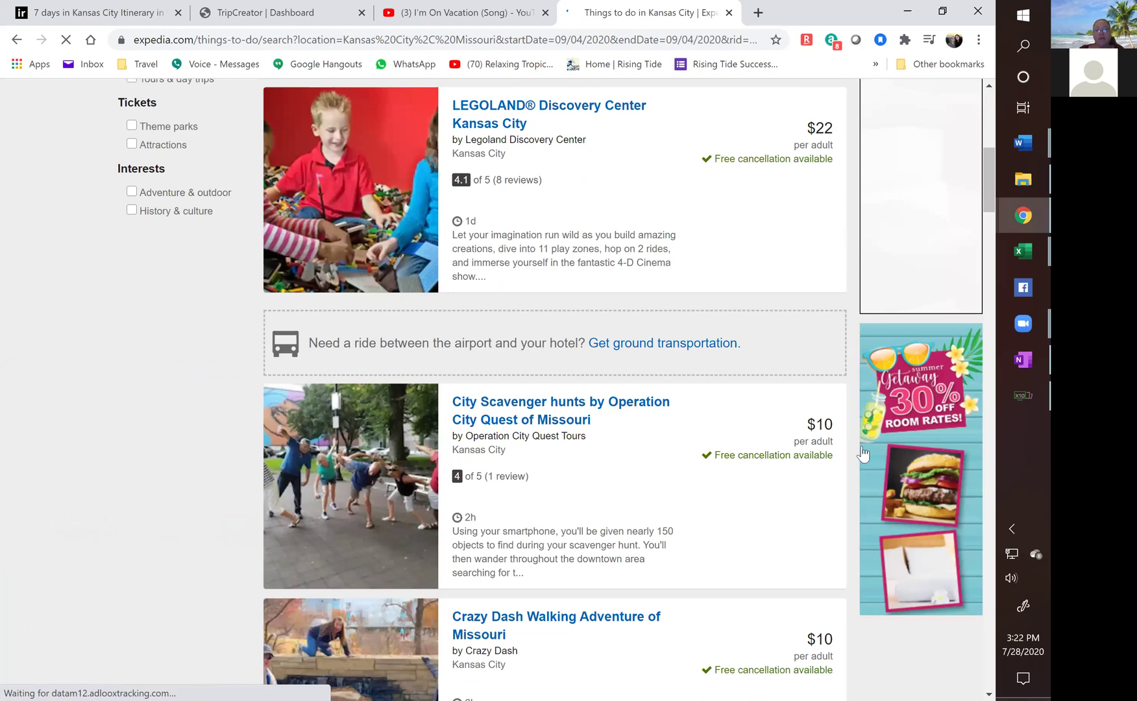
scroll(858, 452, "down", 7)
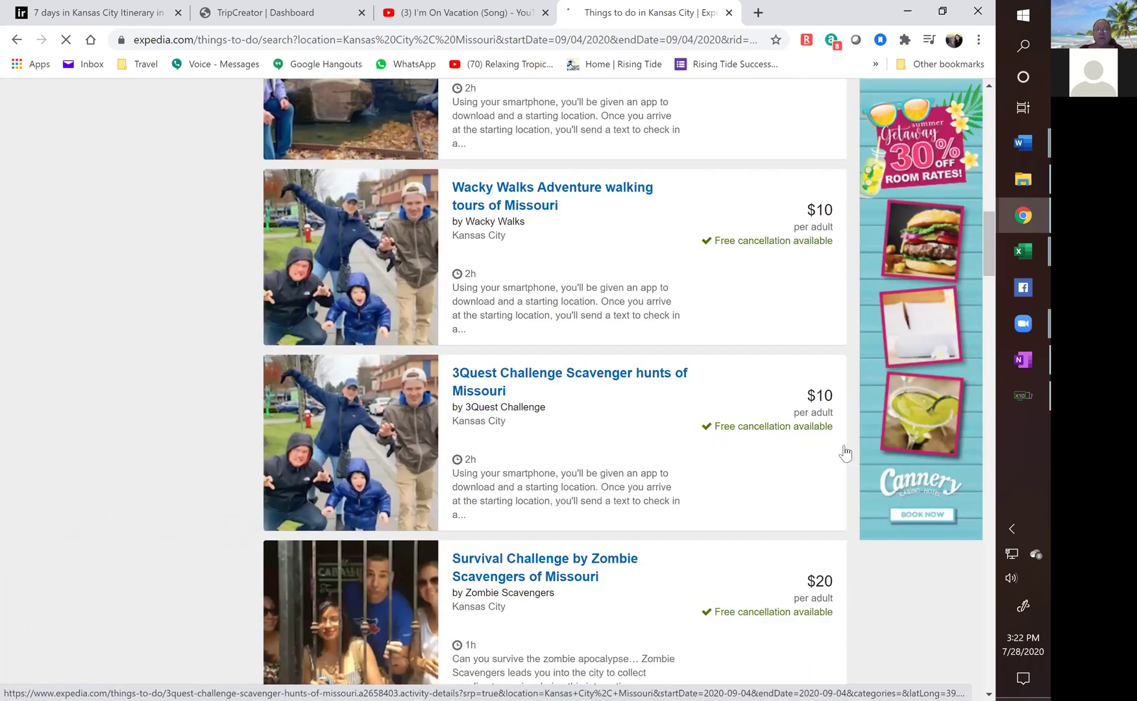
scroll(845, 452, "down", 2)
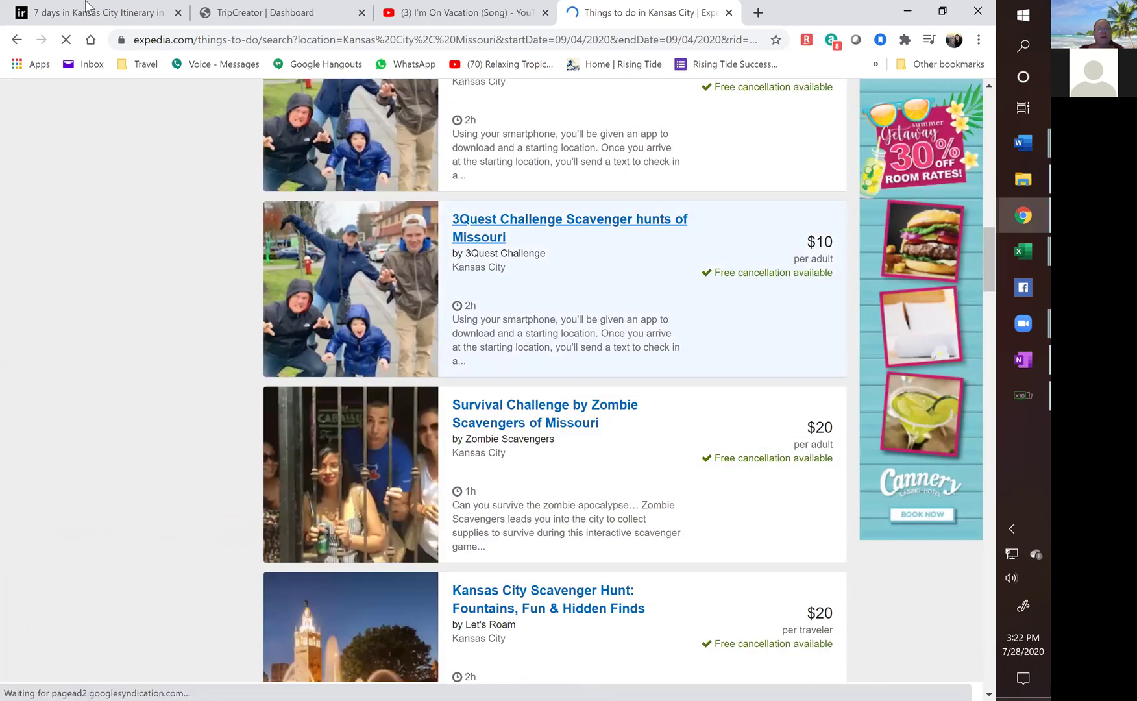
left_click(88, 7)
left_click(618, 16)
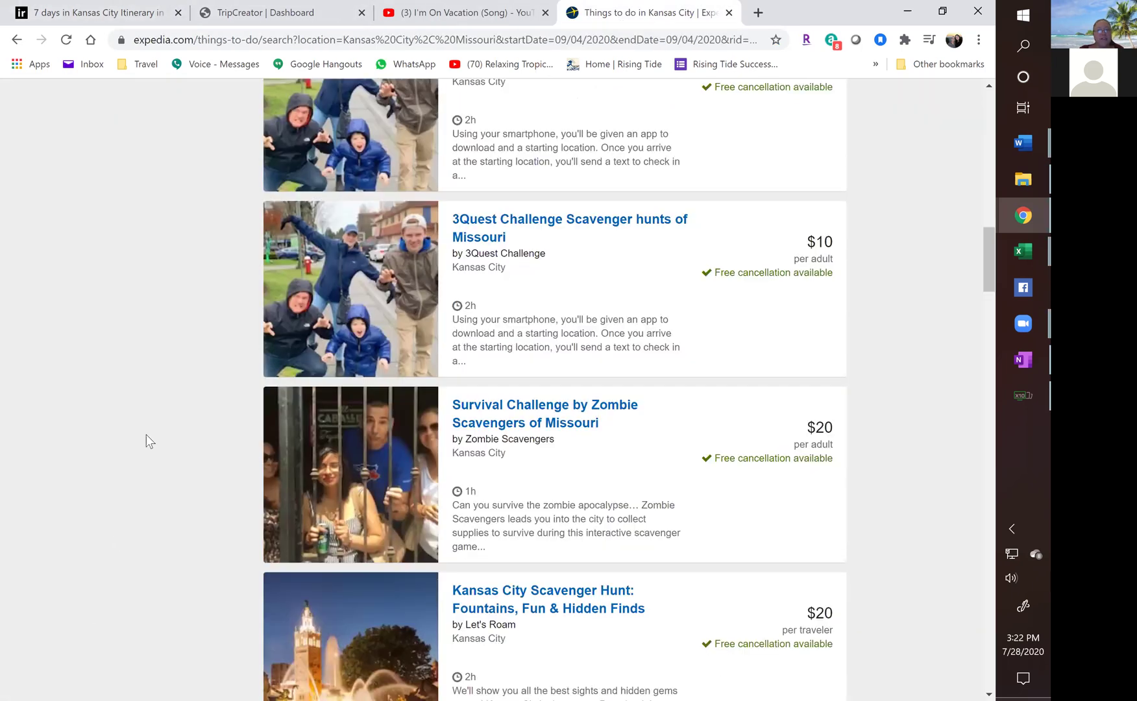
scroll(148, 436, "up", 17)
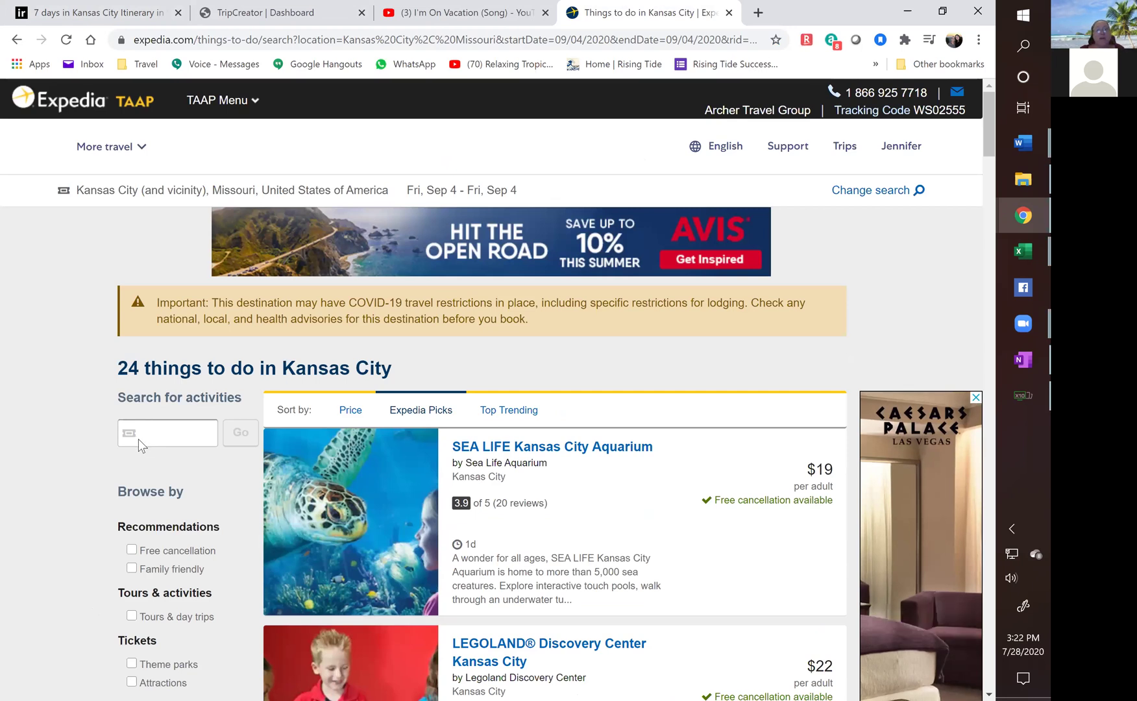
Search the activities for 'Union', scroll the results, then return to Inspirock's Fri, Sep 4 plan.
left_click(163, 435)
type("Unio")
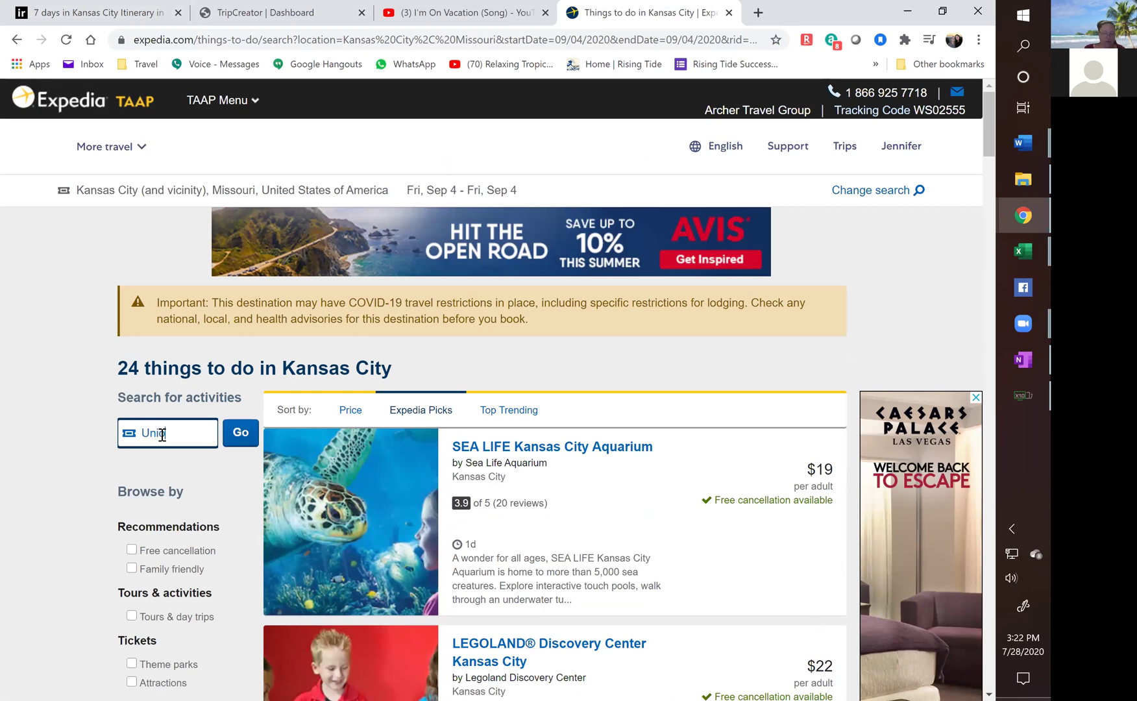
type("n")
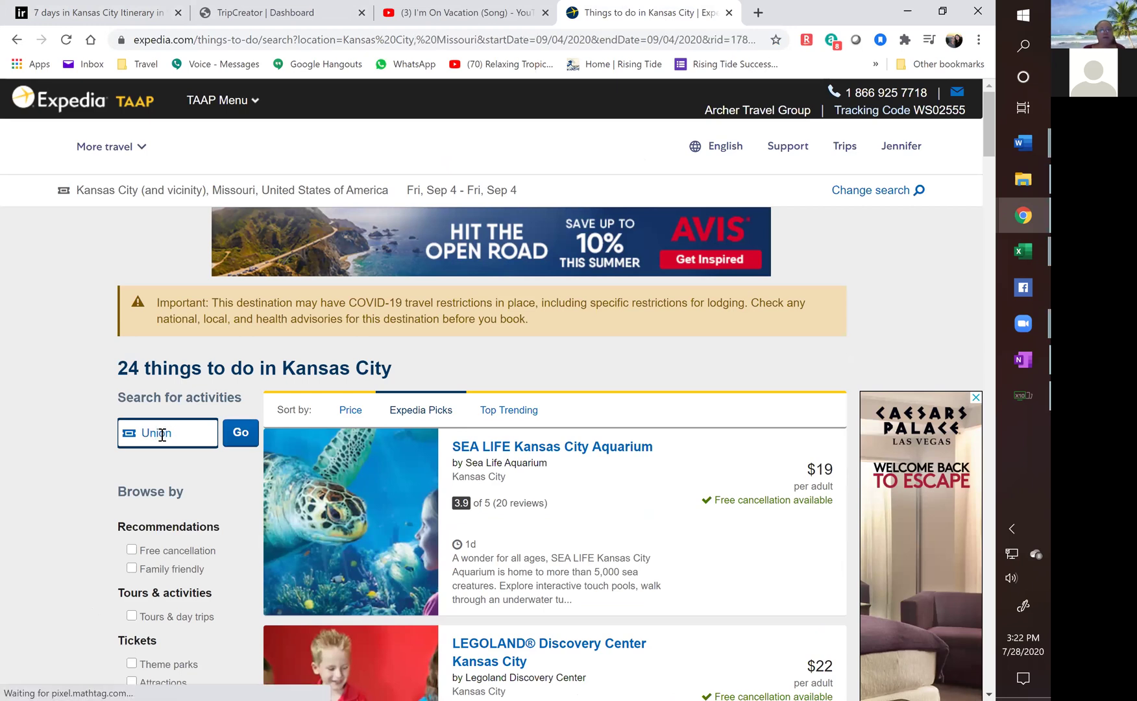
scroll(667, 438, "down", 3)
scroll(667, 438, "down", 3)
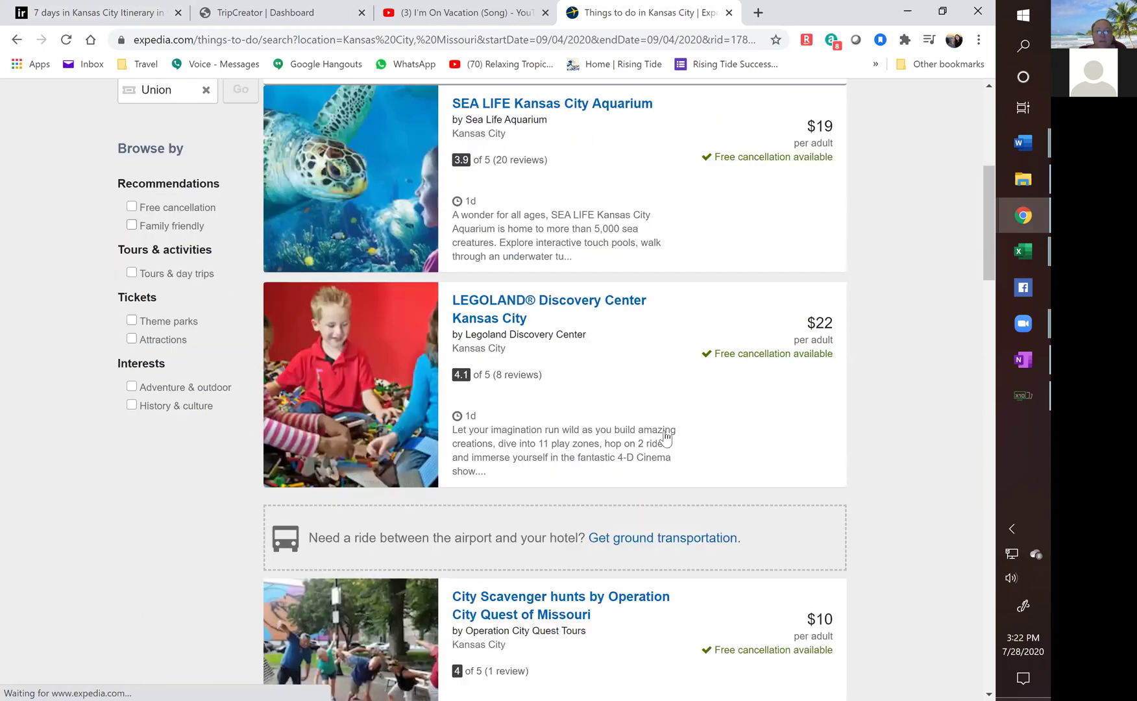
scroll(667, 438, "down", 5)
scroll(662, 438, "down", 9)
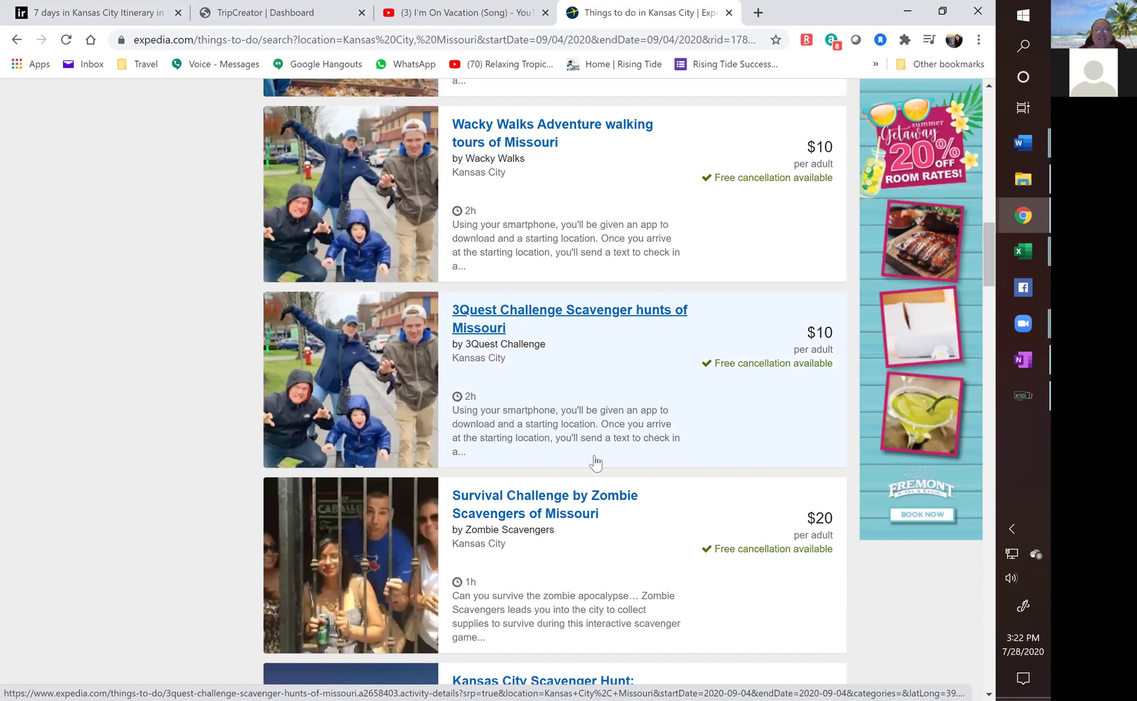
scroll(581, 468, "down", 6)
scroll(580, 471, "down", 6)
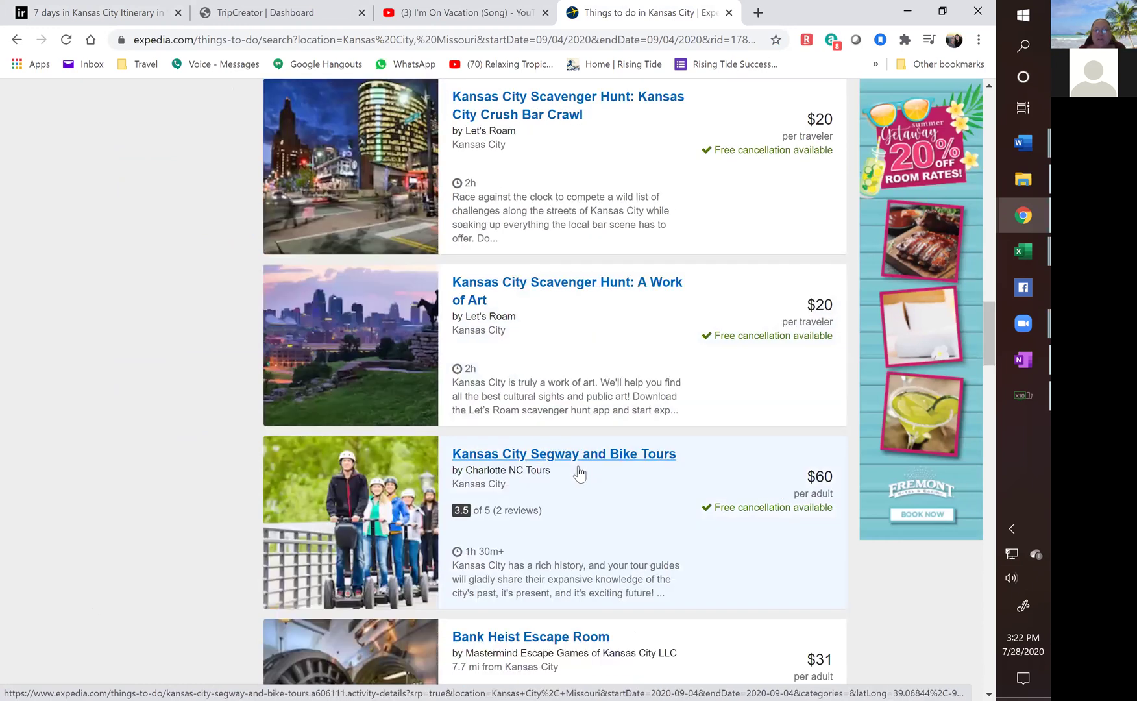
scroll(513, 259, "down", 4)
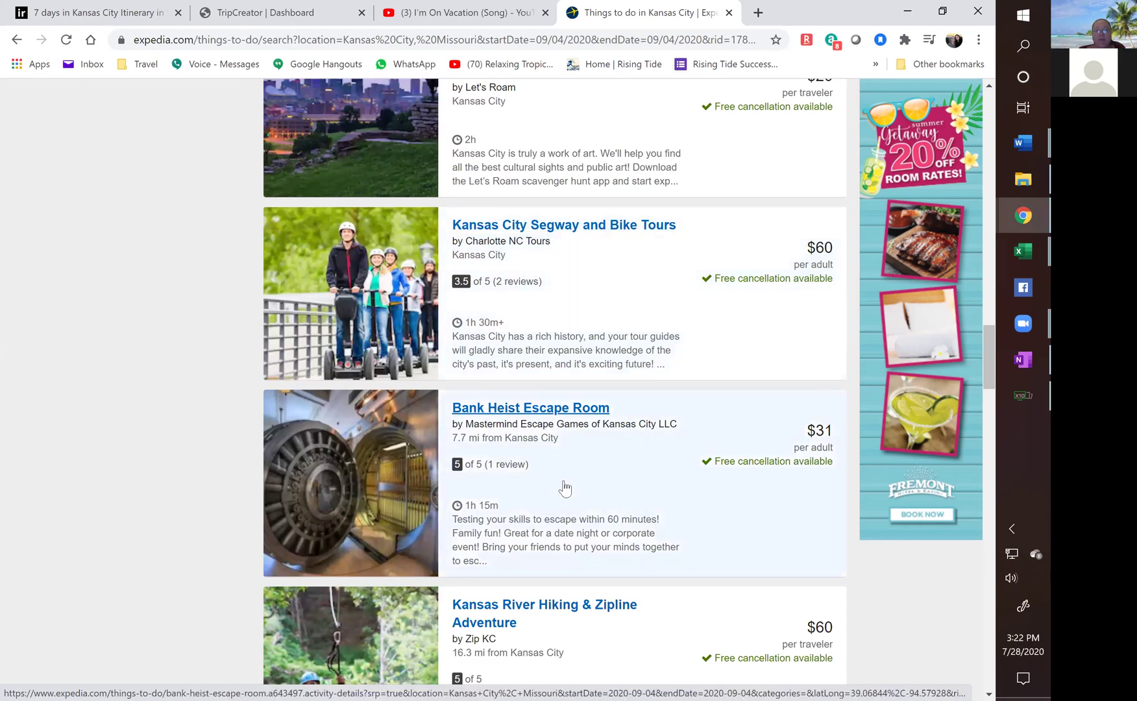
scroll(565, 488, "down", 5)
scroll(565, 488, "down", 3)
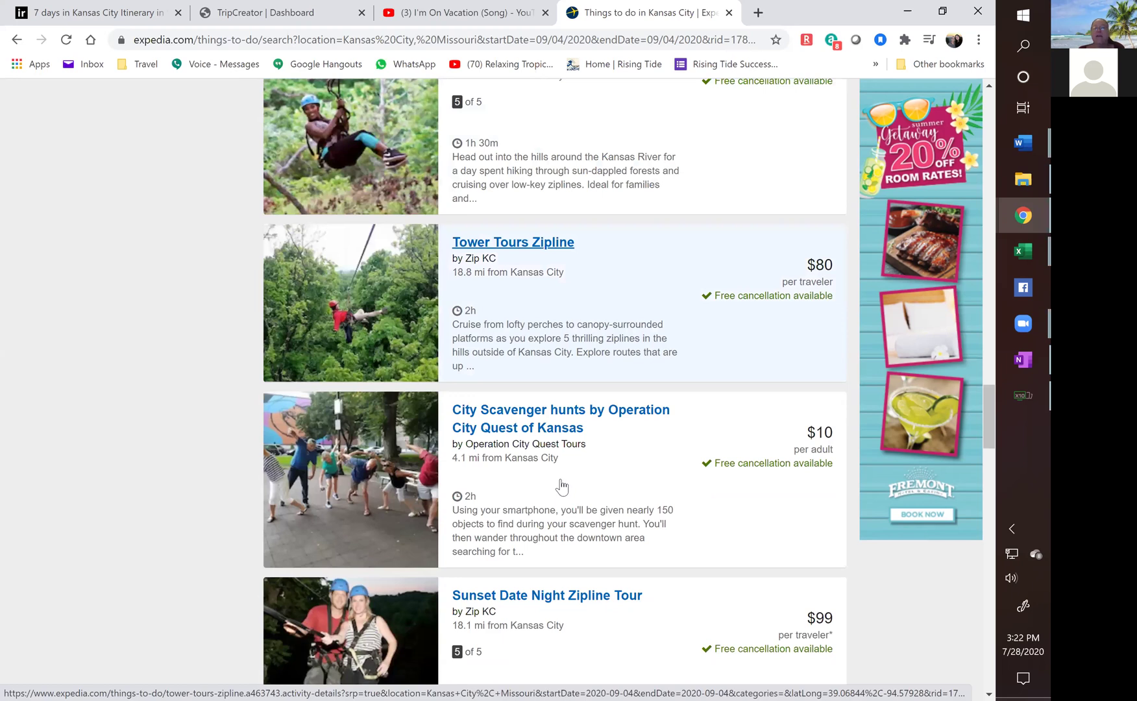
scroll(562, 487, "down", 3)
scroll(562, 486, "down", 5)
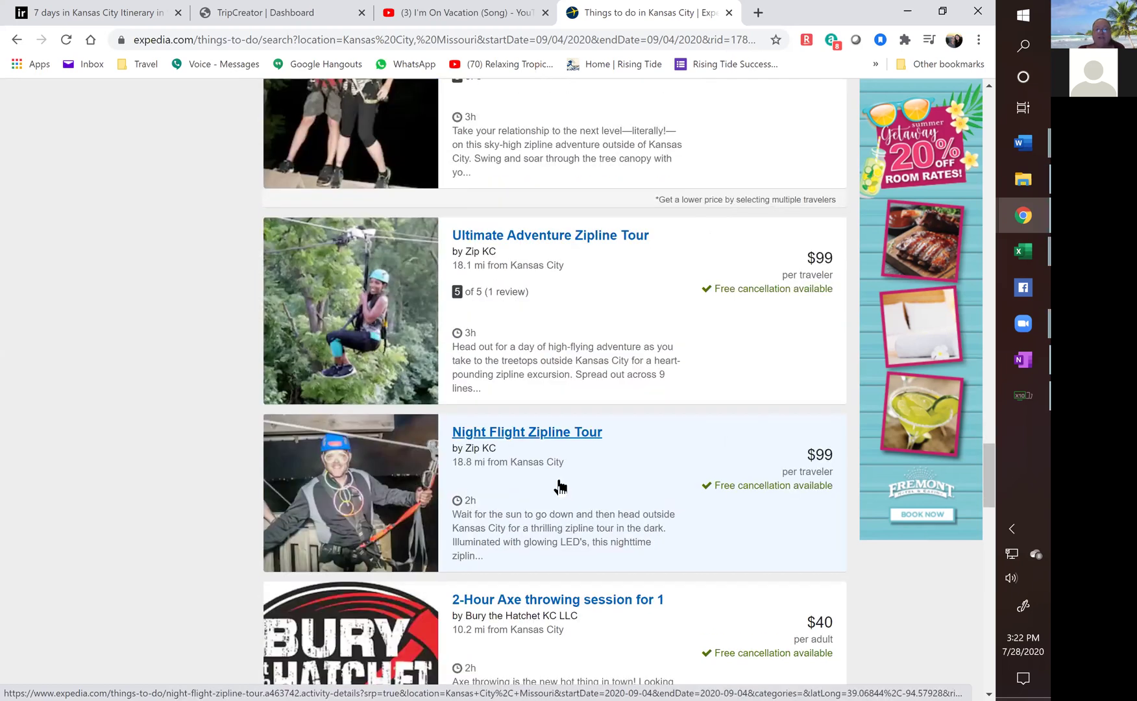
scroll(559, 487, "down", 5)
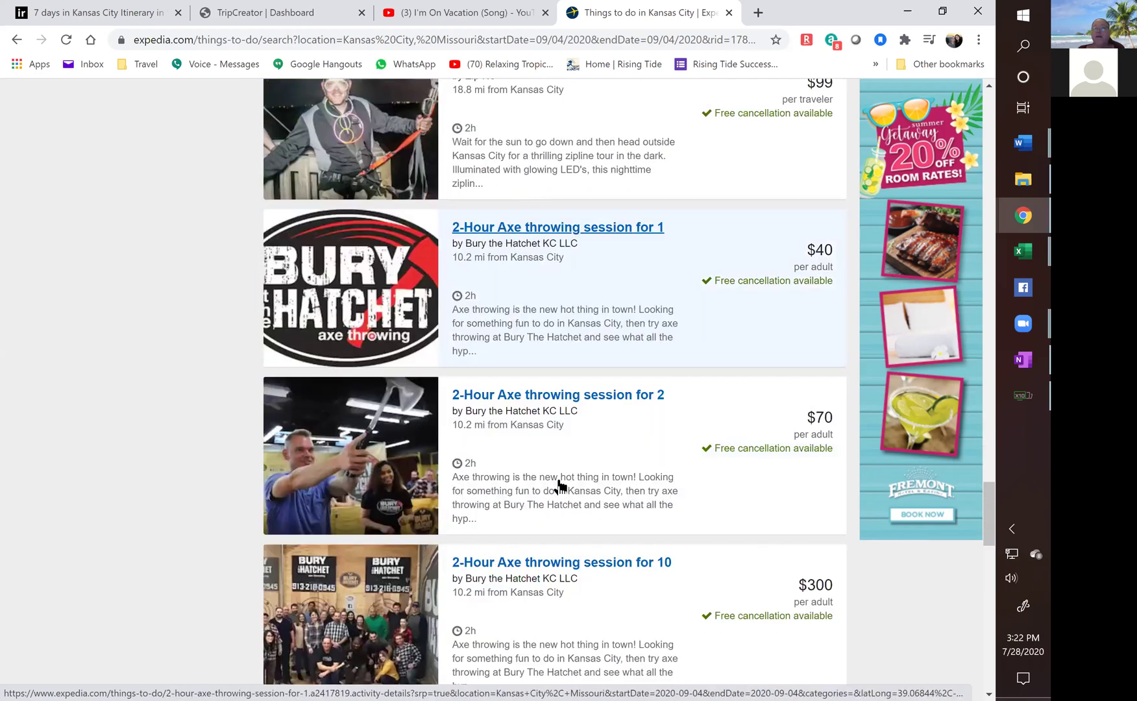
scroll(559, 486, "up", 10)
scroll(558, 485, "up", 6)
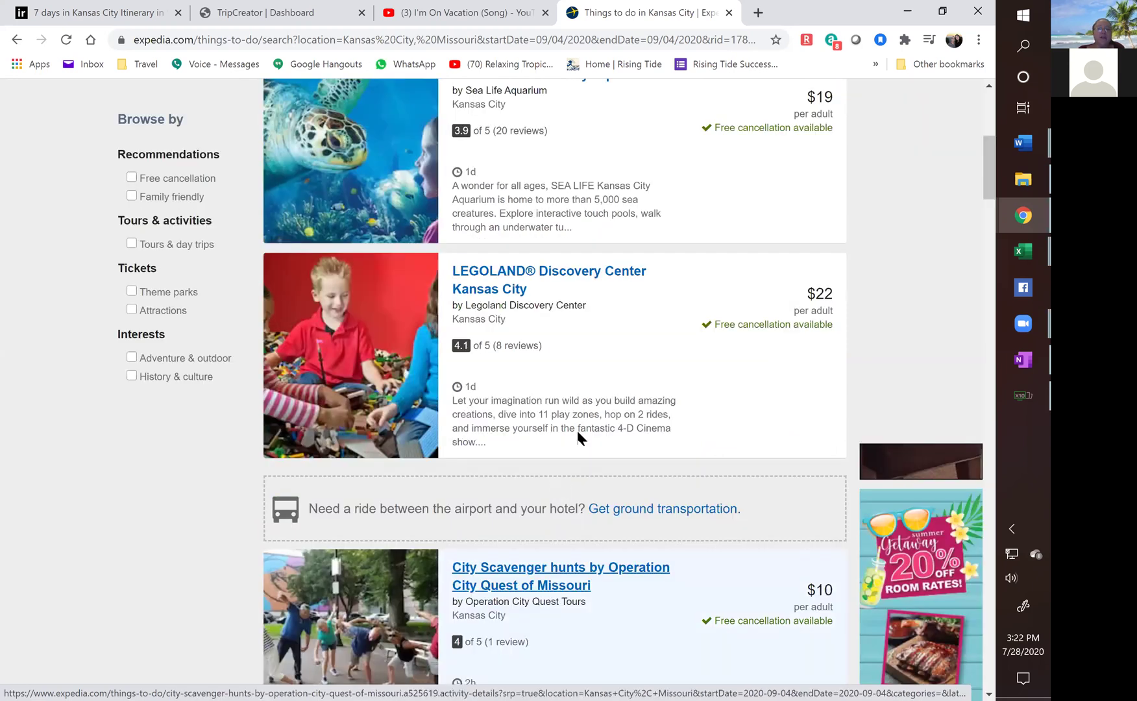
scroll(576, 428, "up", 6)
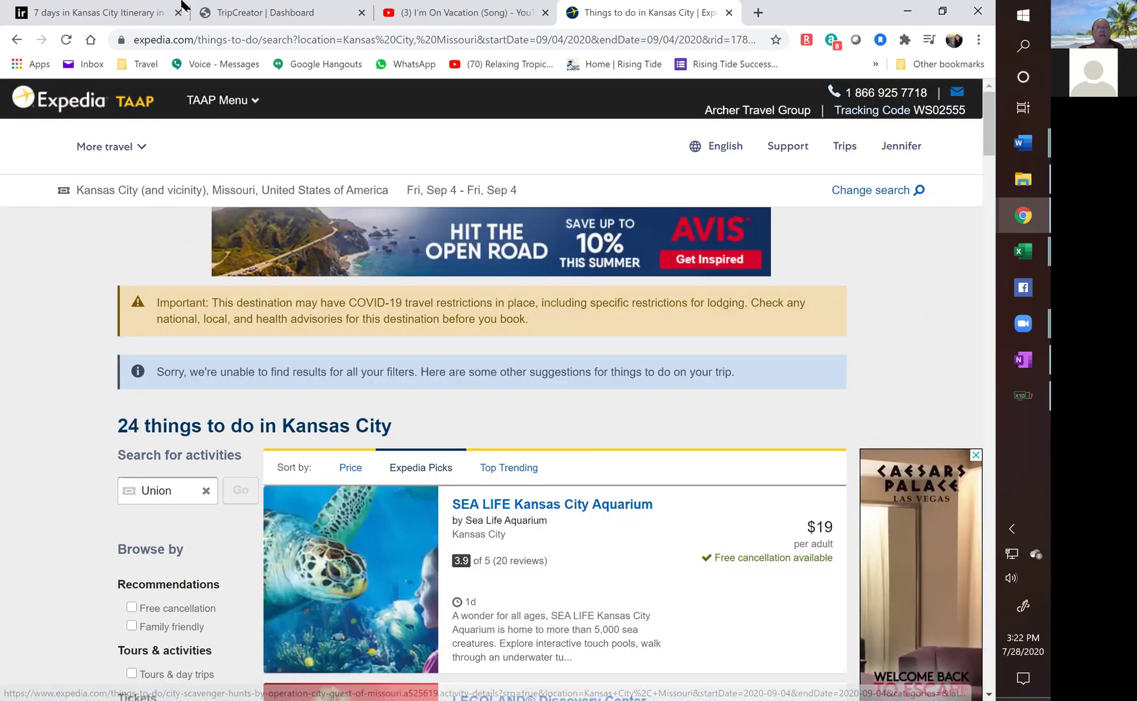
key("ctrl+1")
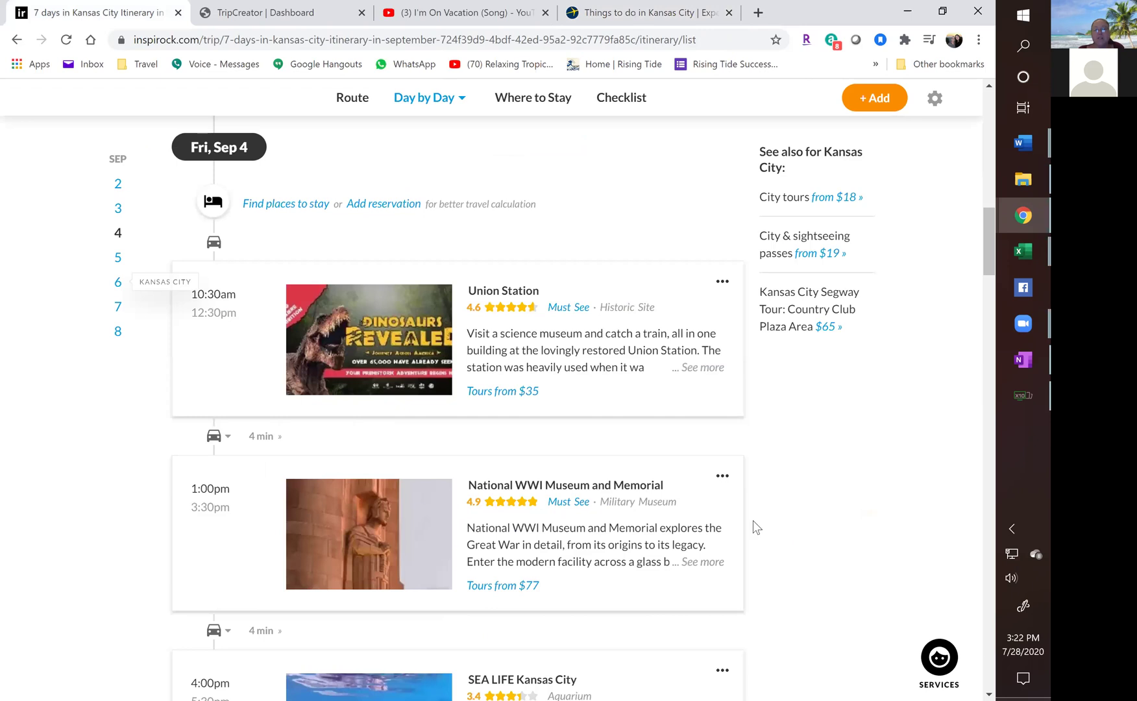
Delete National WWI Museum and Memorial from Friday's plan.
left_click(724, 482)
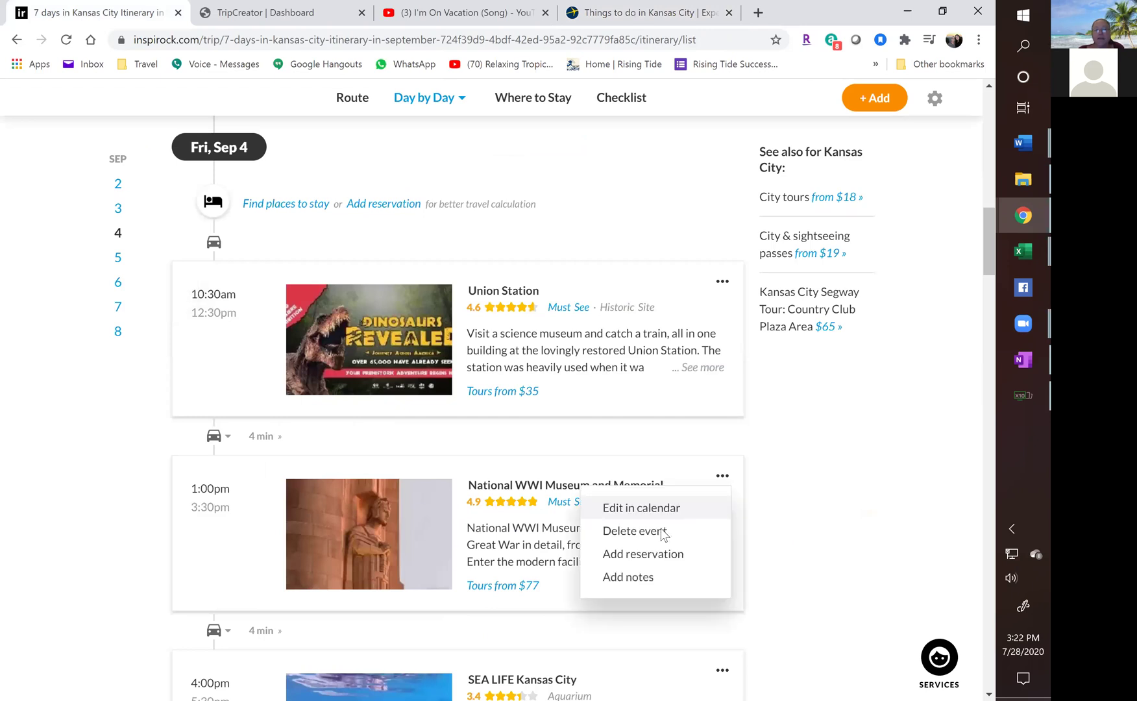
left_click(635, 531)
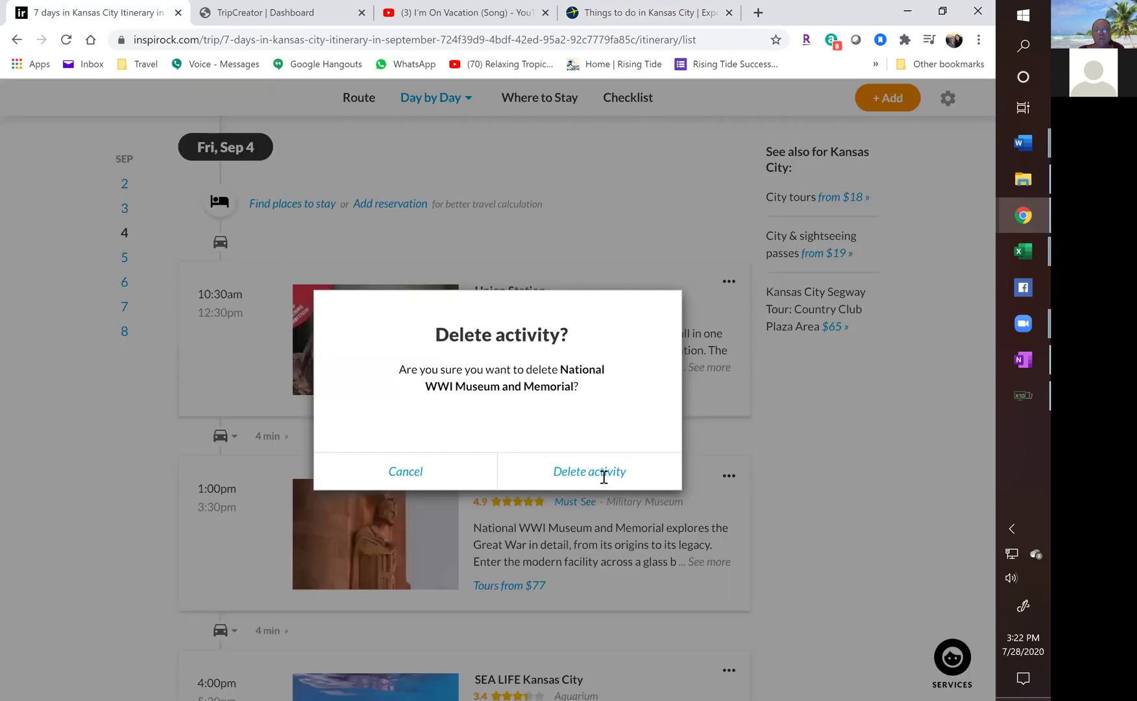
left_click(597, 473)
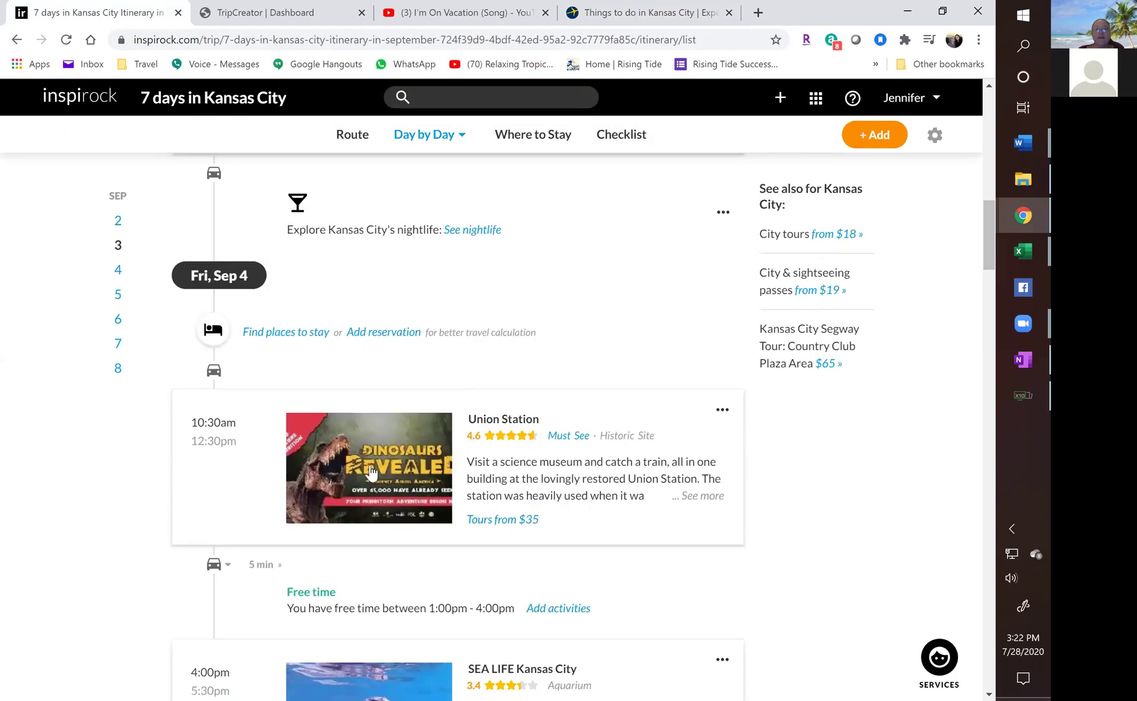
scroll(554, 482, "down", 4)
After glancing at the Expedia results, delete Union Station, leaving SEA LIFE Kansas City at 4:00pm.
left_click(641, 16)
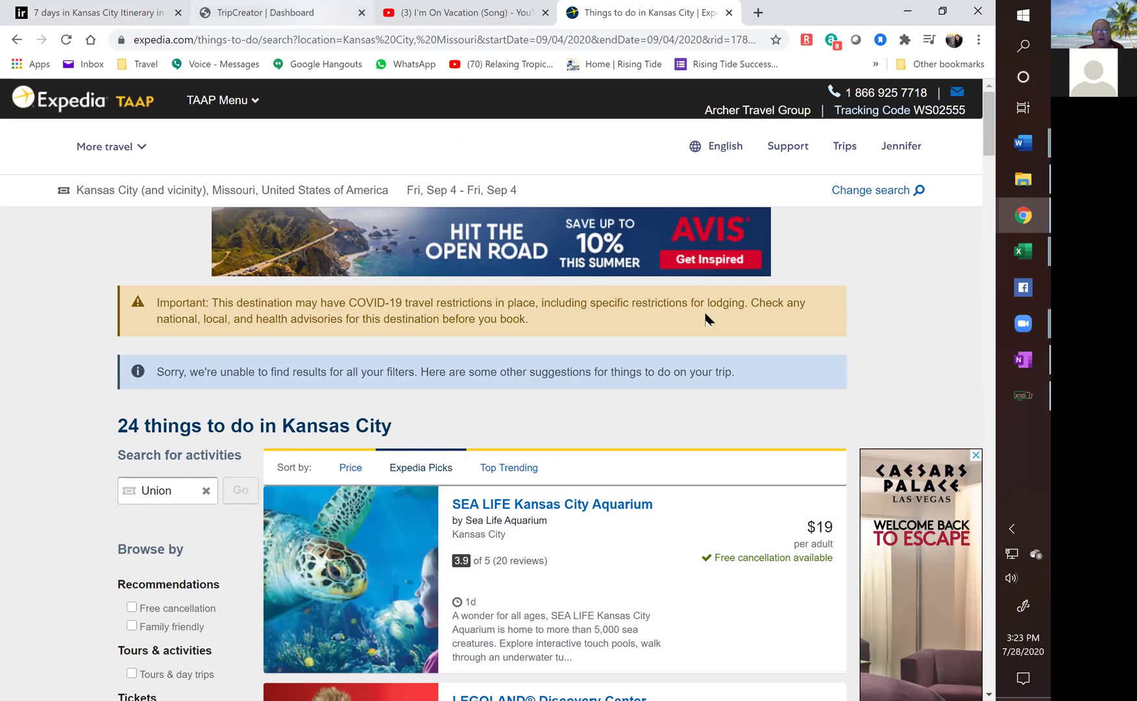
left_click(91, 12)
scroll(721, 332, "up", 3)
left_click(721, 332)
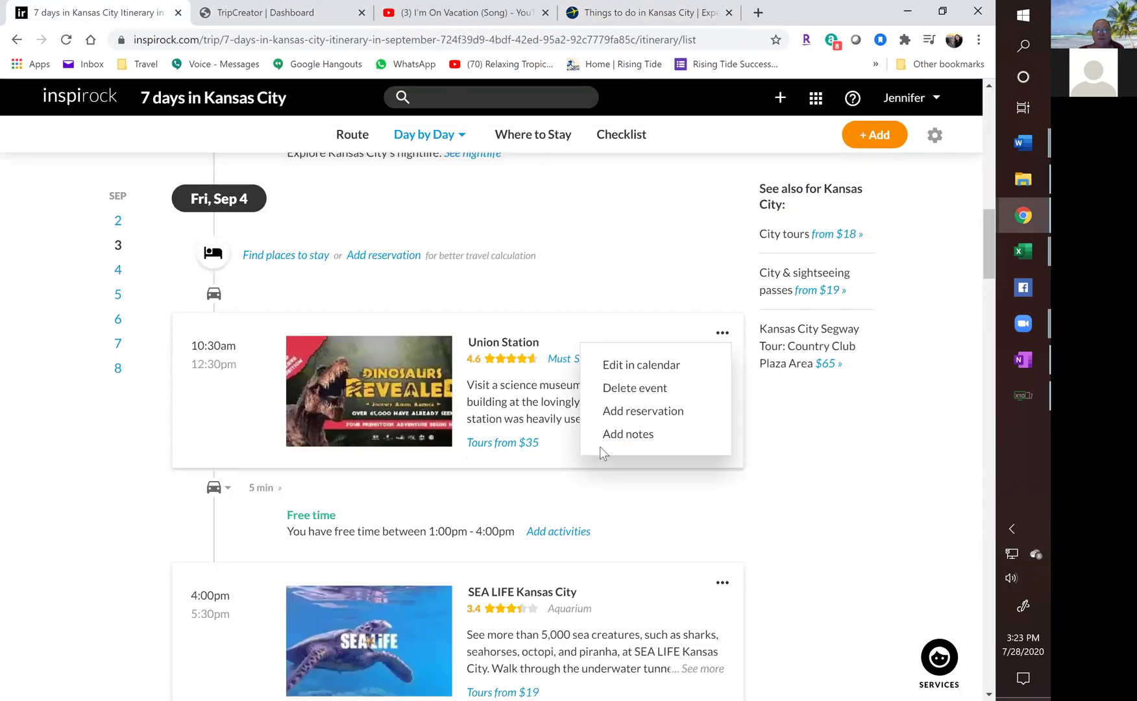
left_click(635, 387)
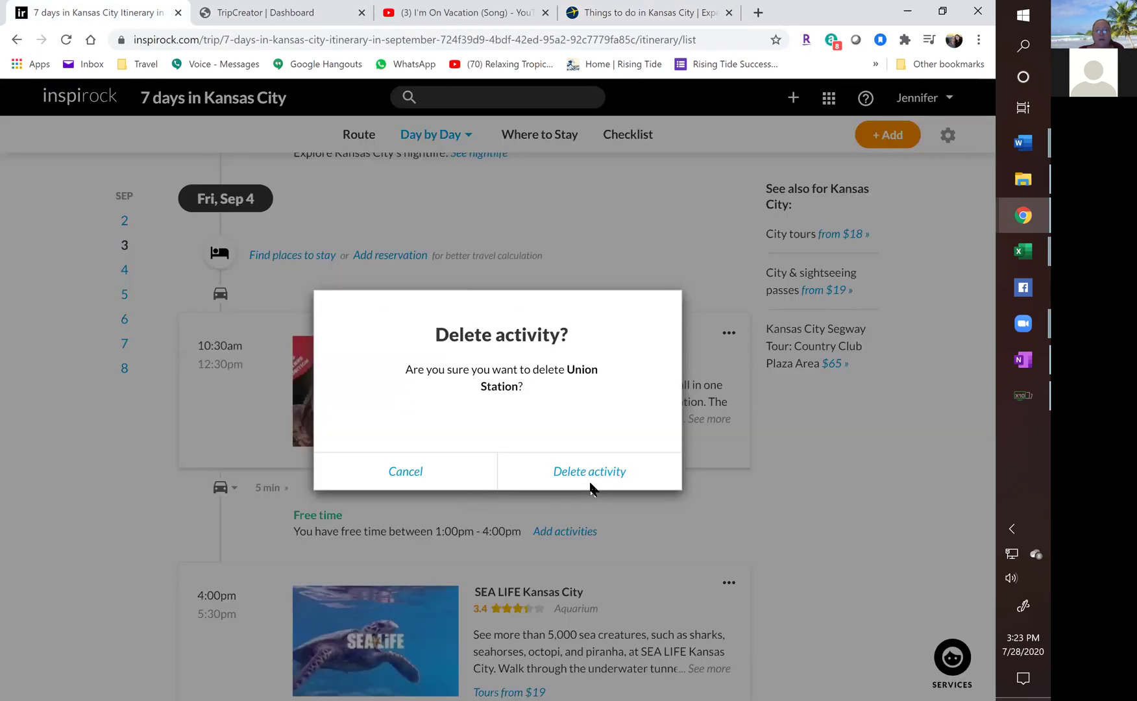
left_click(589, 473)
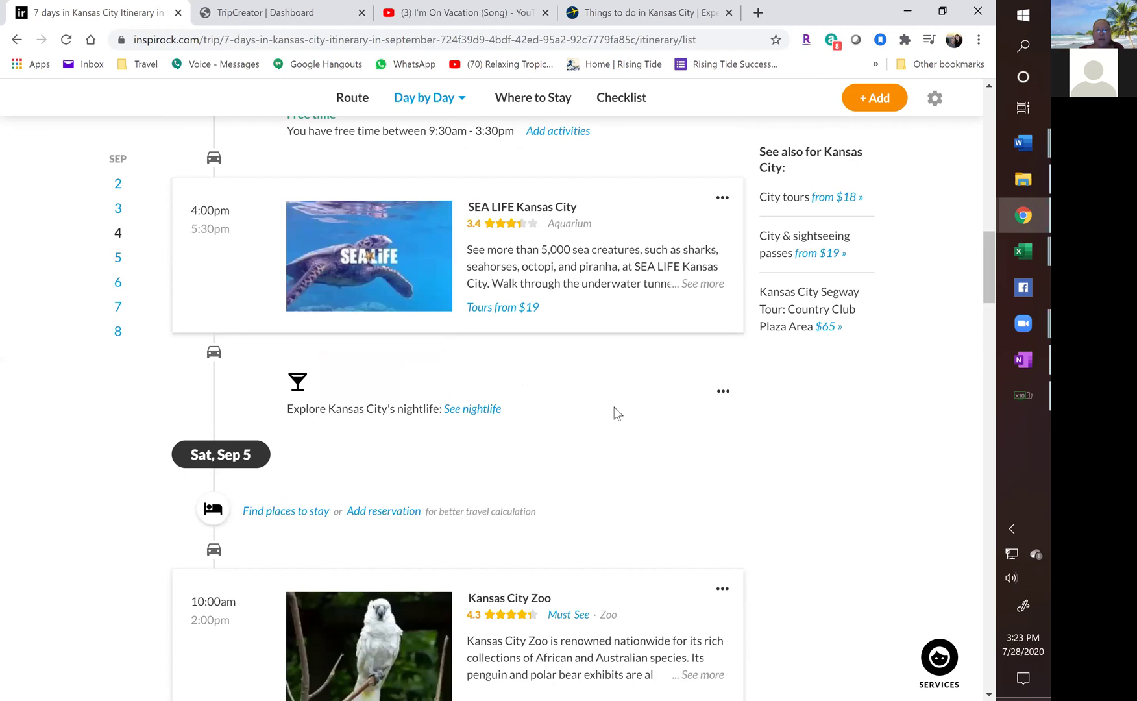
scroll(616, 413, "down", 4)
scroll(620, 410, "down", 1)
Return to the Expedia things-to-do results and scroll through them.
left_click(628, 19)
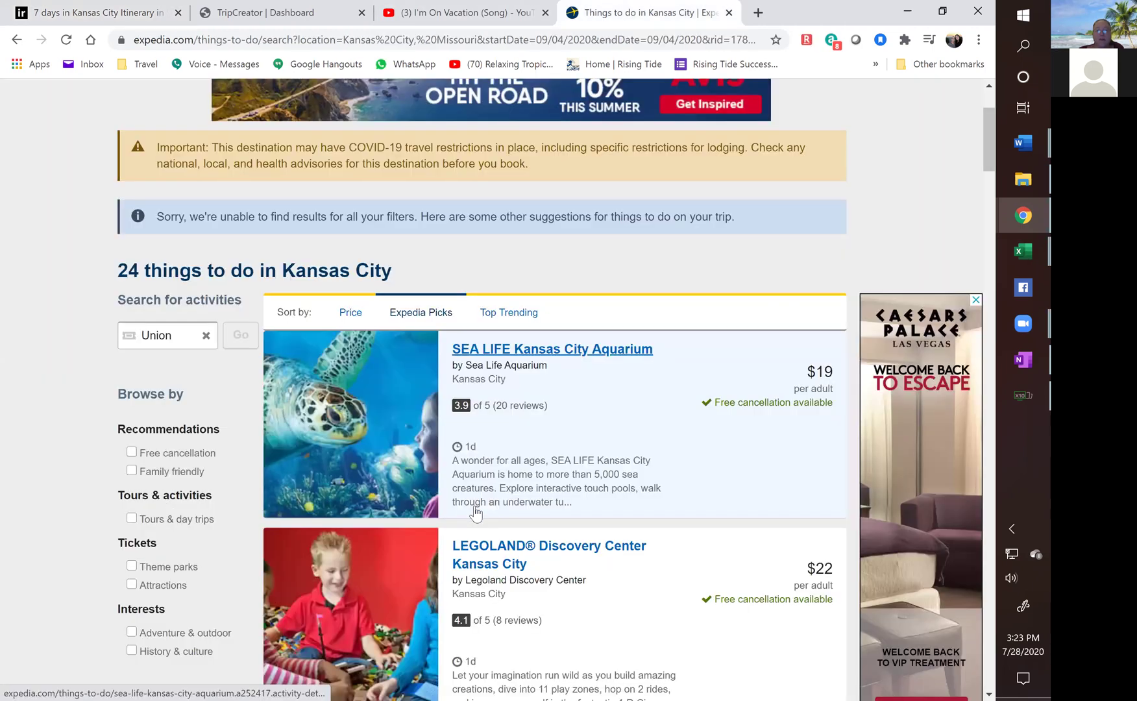
scroll(475, 513, "down", 7)
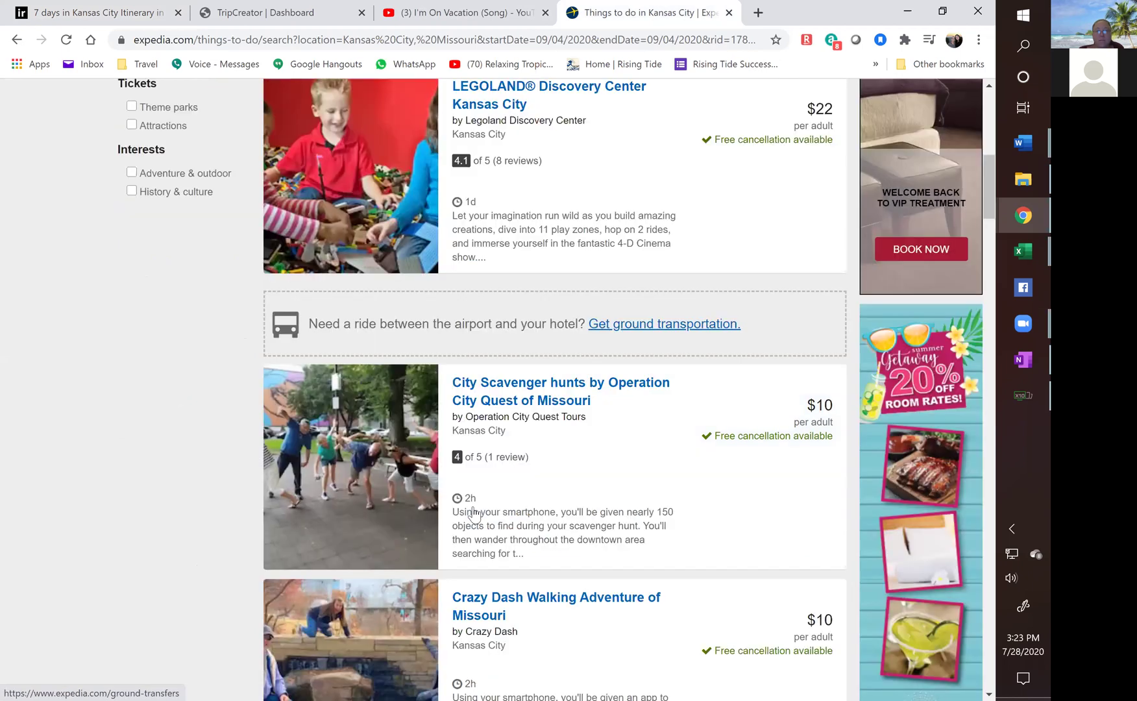
scroll(475, 515, "down", 7)
scroll(474, 511, "down", 8)
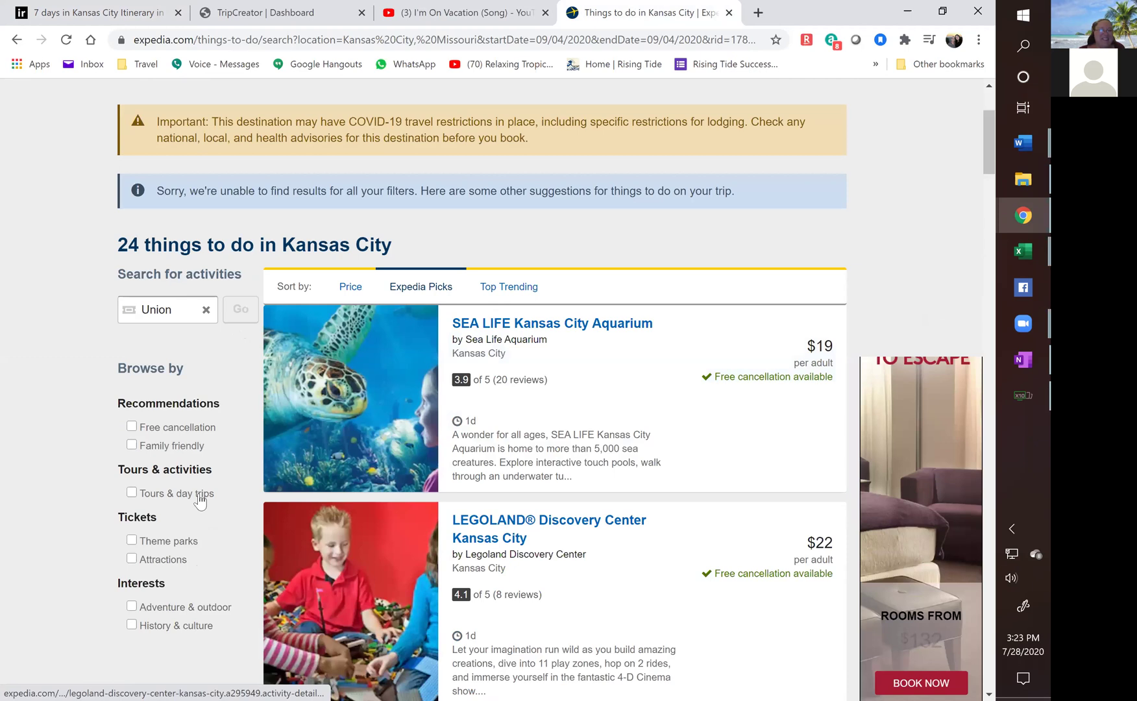
scroll(200, 500, "up", 3)
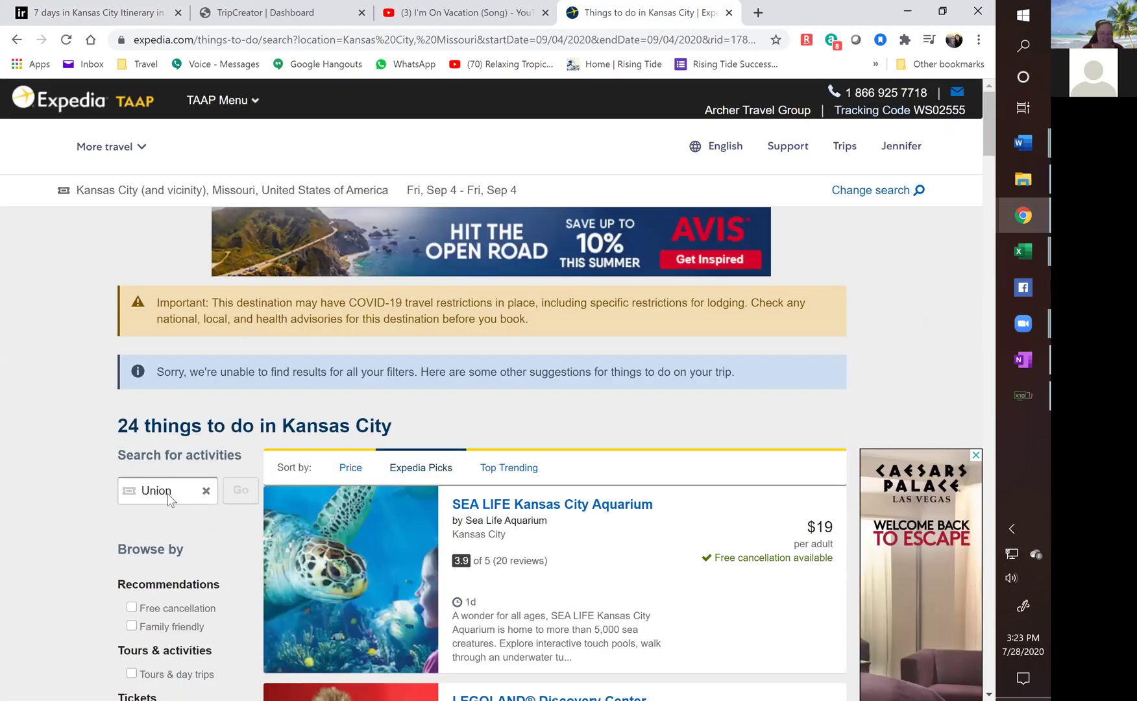
Replace the 'Union' activity search with 'zoo', then return to Inspirock's Sat, Sep 5 plan.
left_click(167, 495)
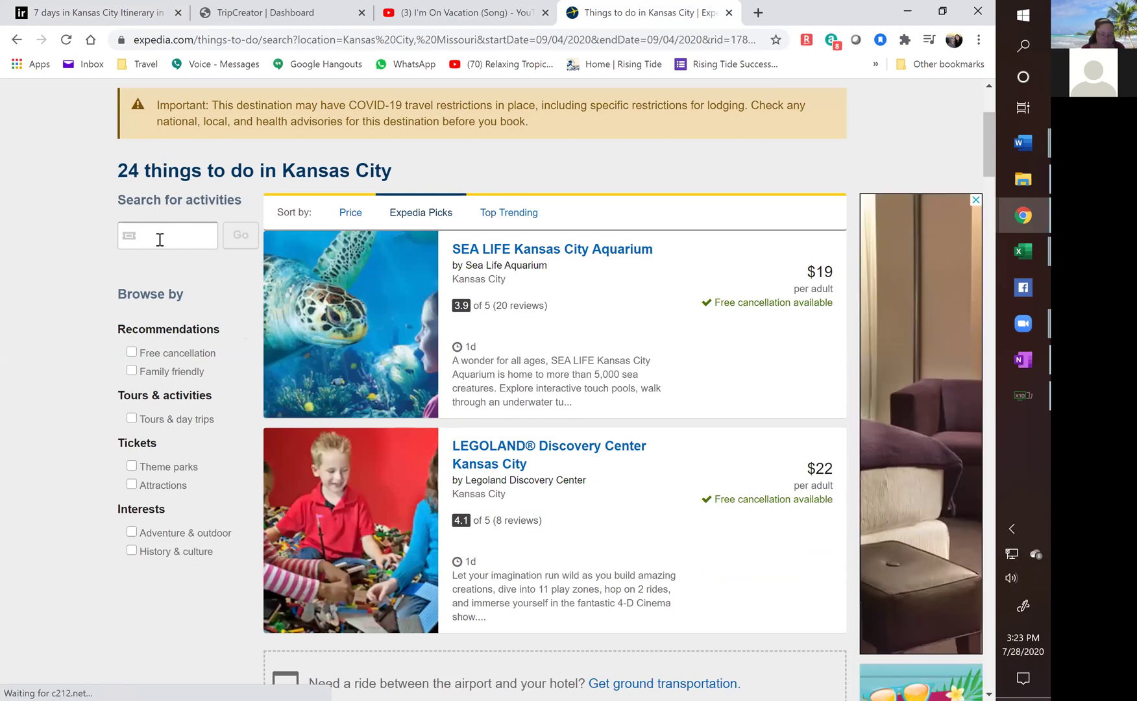
left_click(160, 239)
type("zoo")
key("Return")
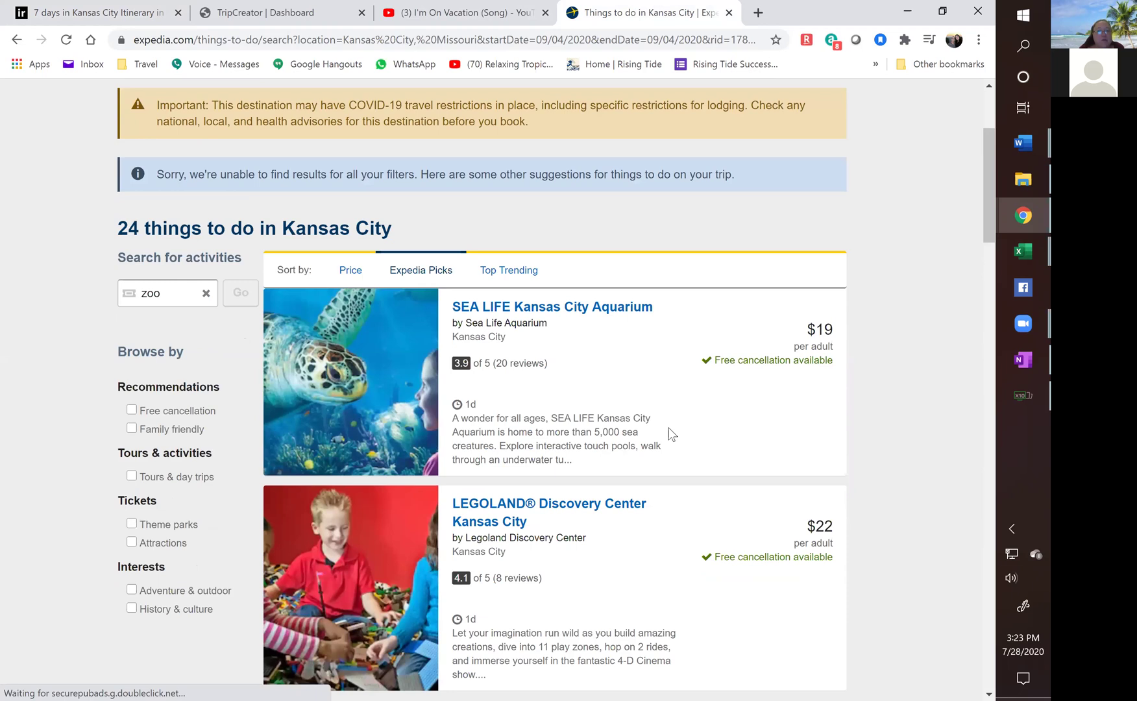
scroll(646, 431, "down", 5)
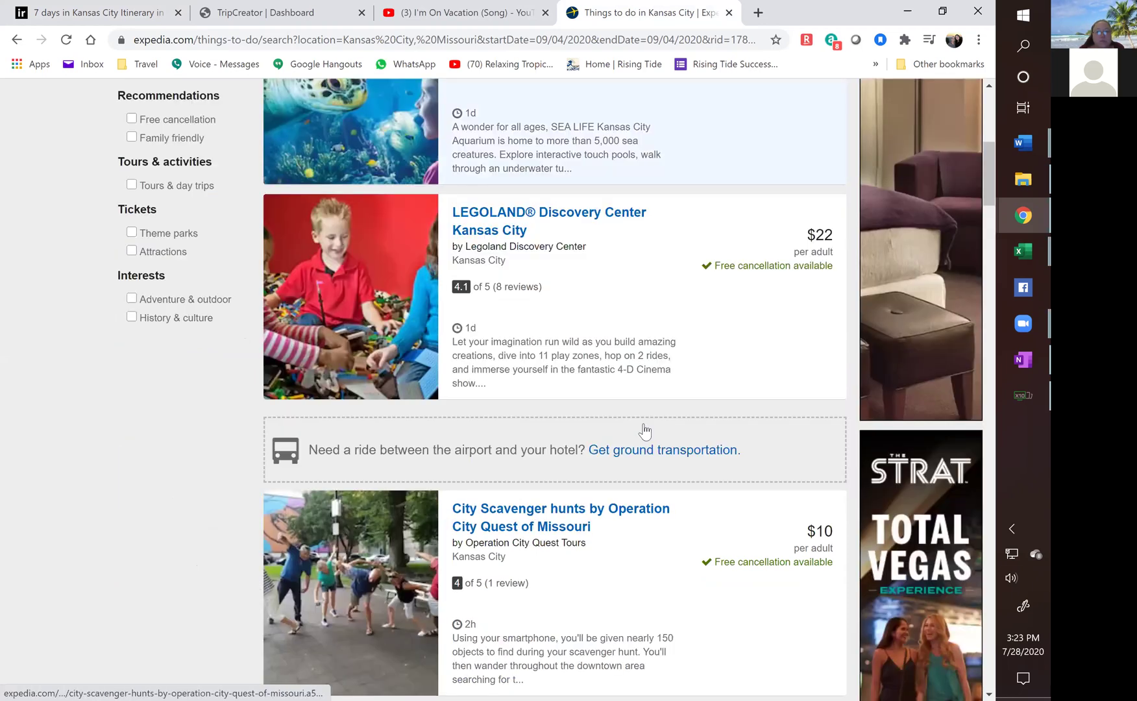
scroll(645, 430, "down", 3)
scroll(645, 430, "down", 9)
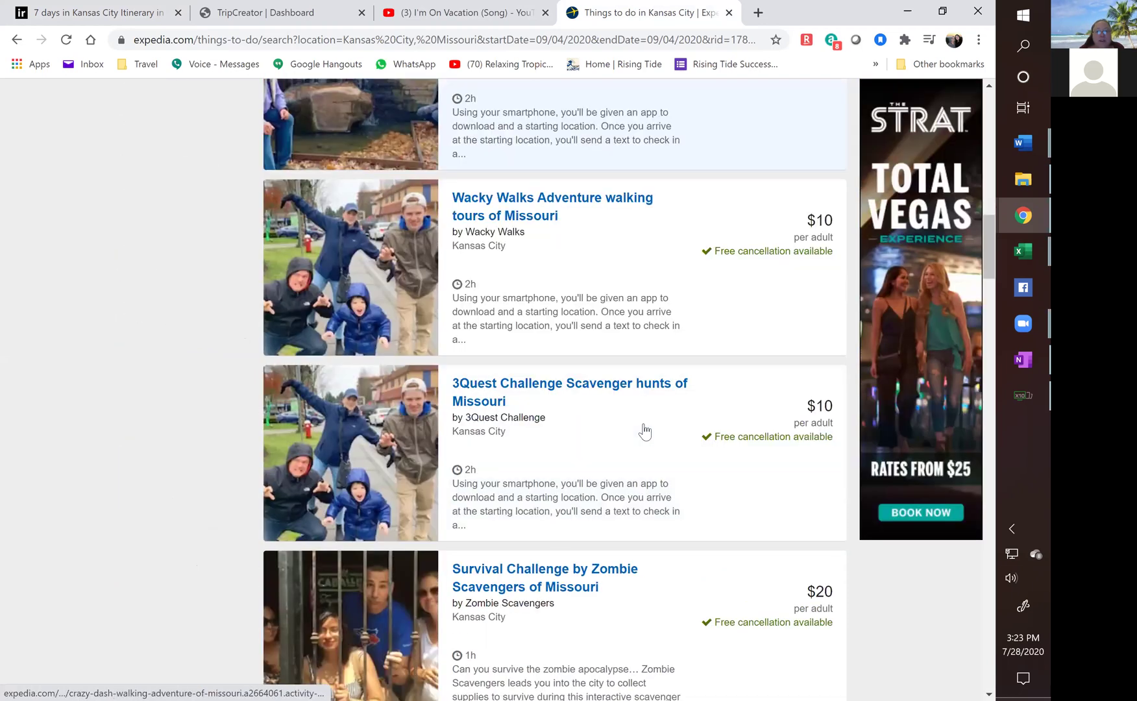
scroll(639, 431, "down", 9)
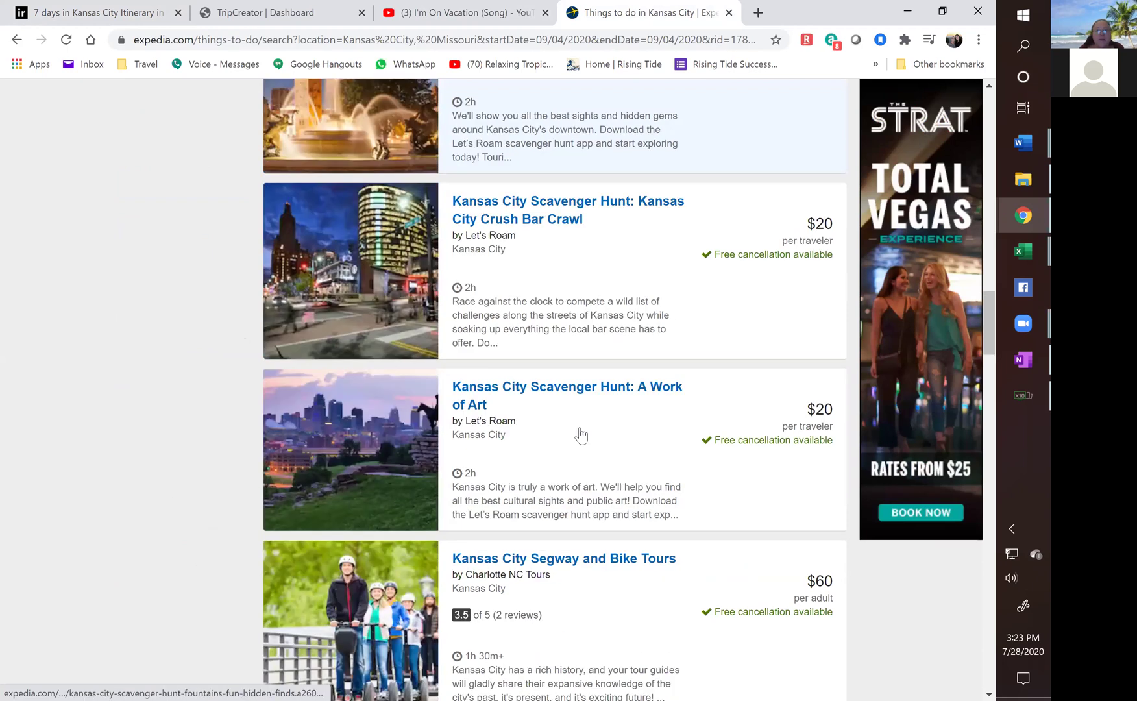
scroll(581, 435, "down", 4)
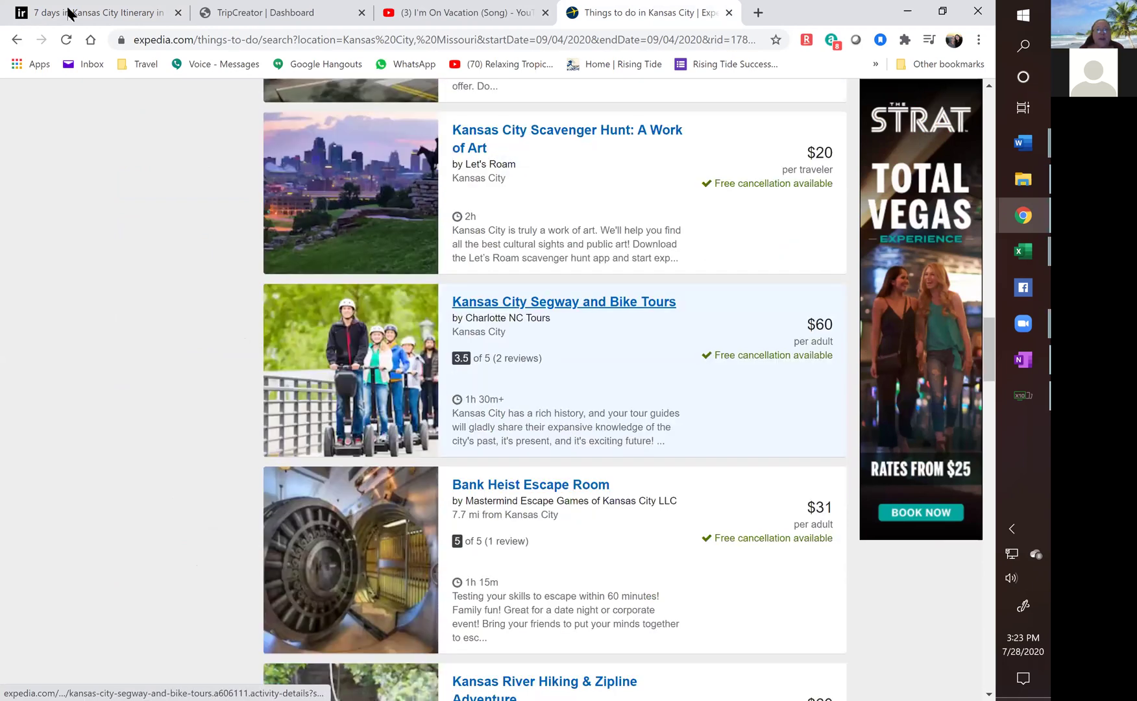
key("ctrl+1")
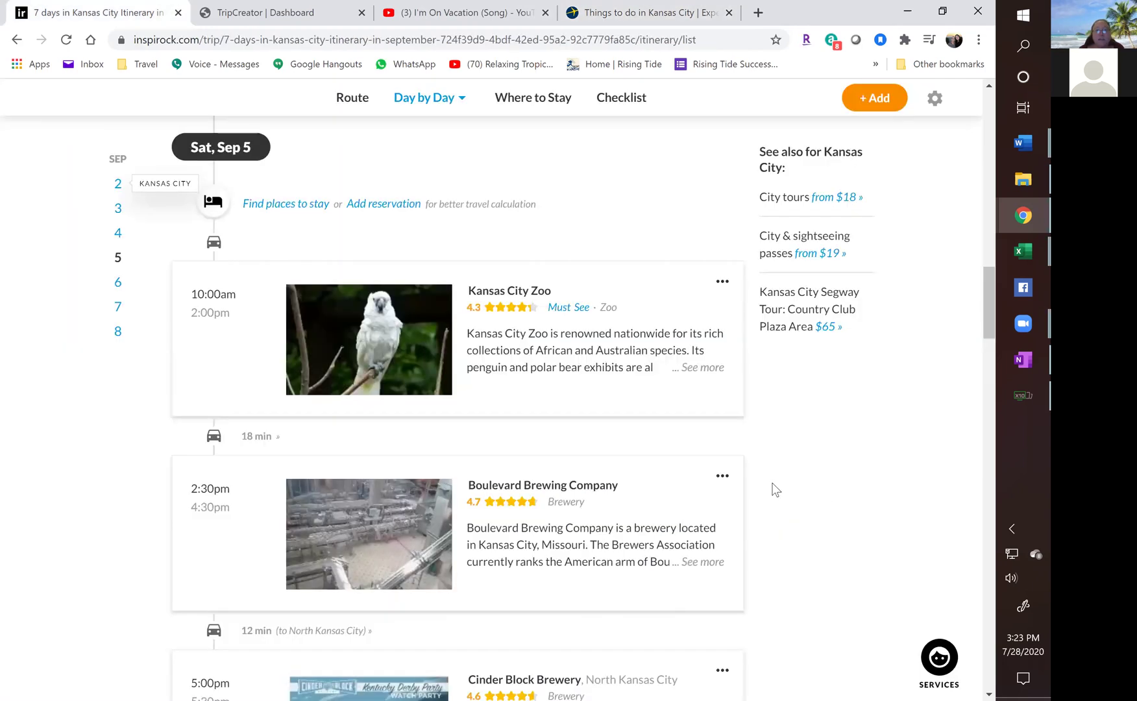
Delete Boulevard Brewing Company and Cinder Block Brewery from the plan.
left_click(722, 281)
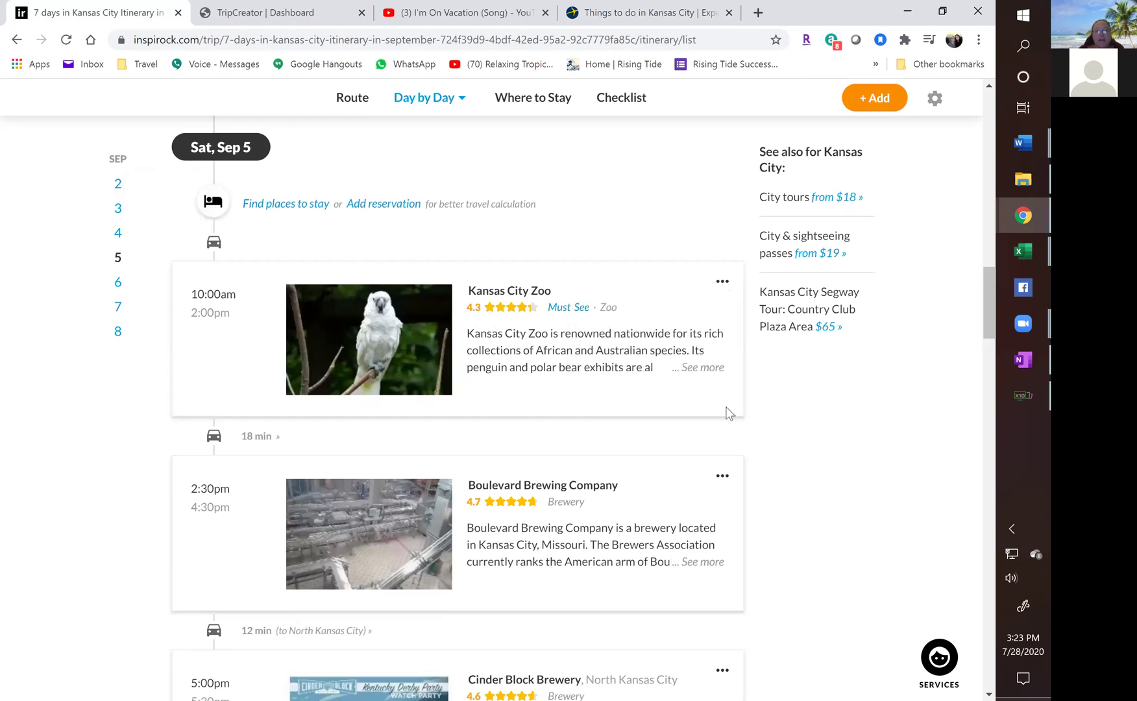
scroll(726, 416, "down", 2)
left_click(722, 322)
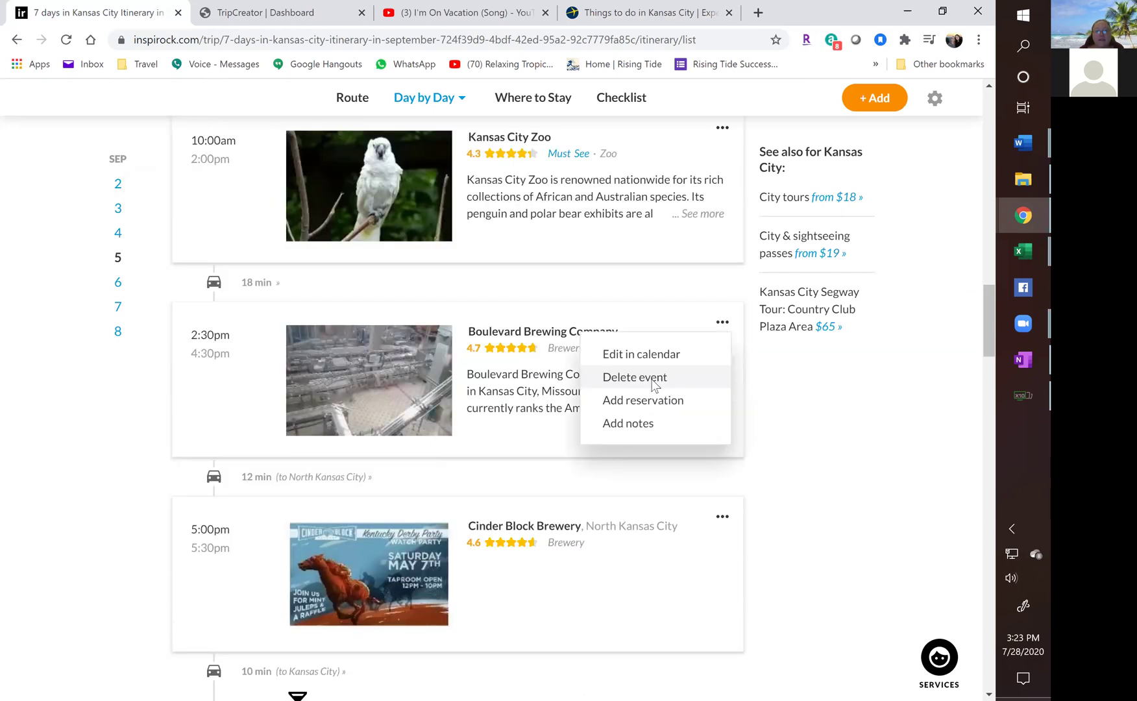
left_click(653, 383)
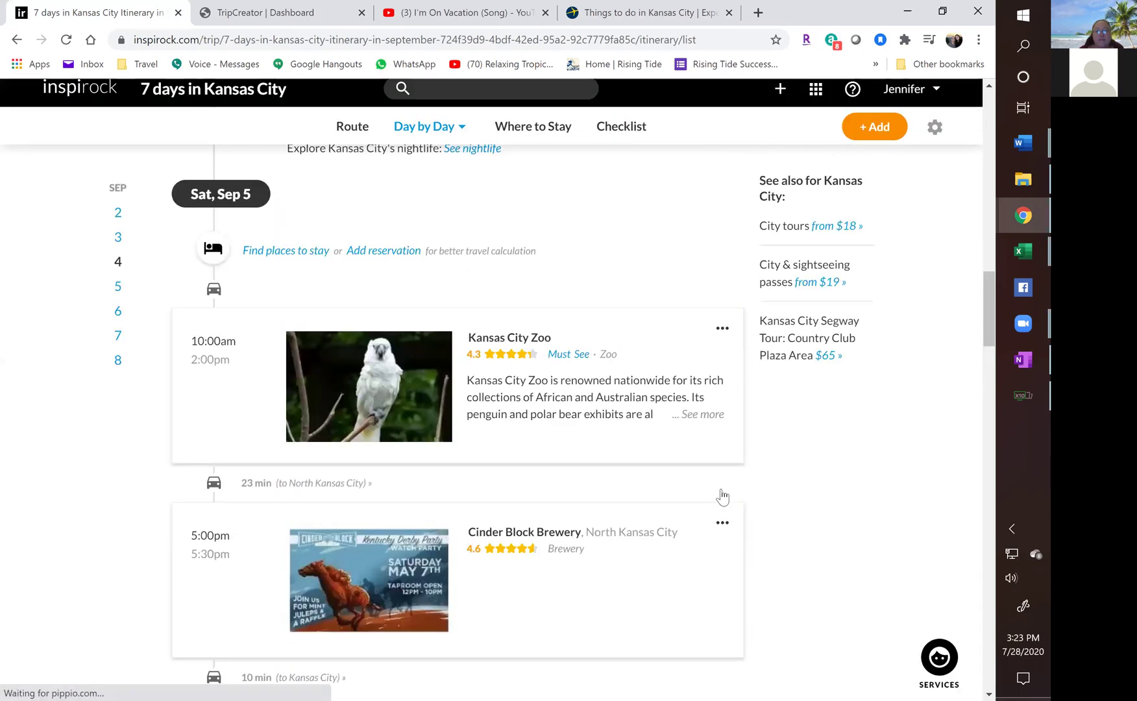
left_click(722, 522)
left_click(649, 547)
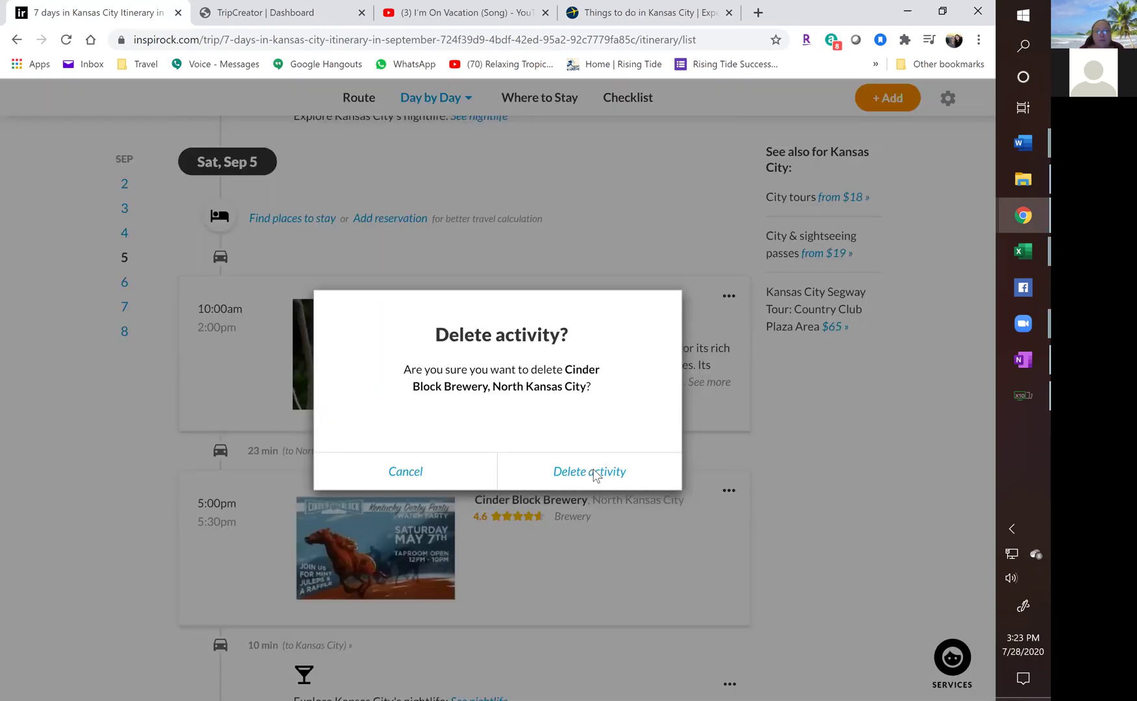
left_click(596, 476)
Delete Sep 6's toy museum, Barley Bus Tours and Breakout KC Escape Rooms.
scroll(593, 469, "down", 6)
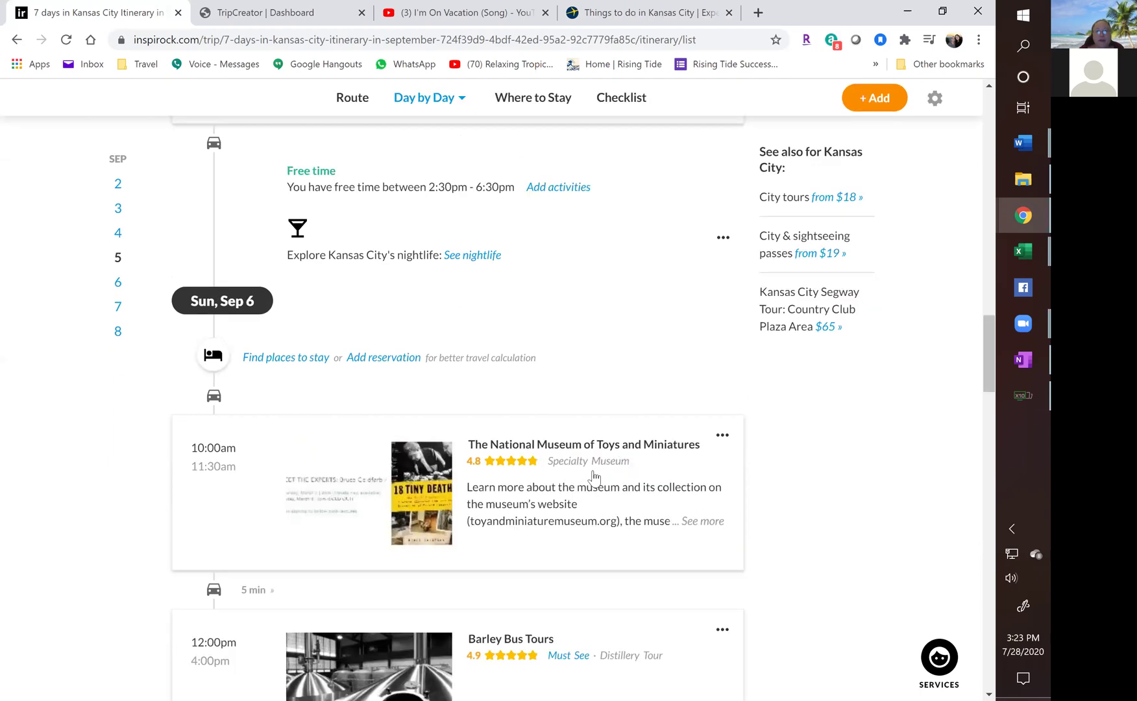
scroll(651, 270, "down", 3)
left_click(723, 205)
left_click(638, 257)
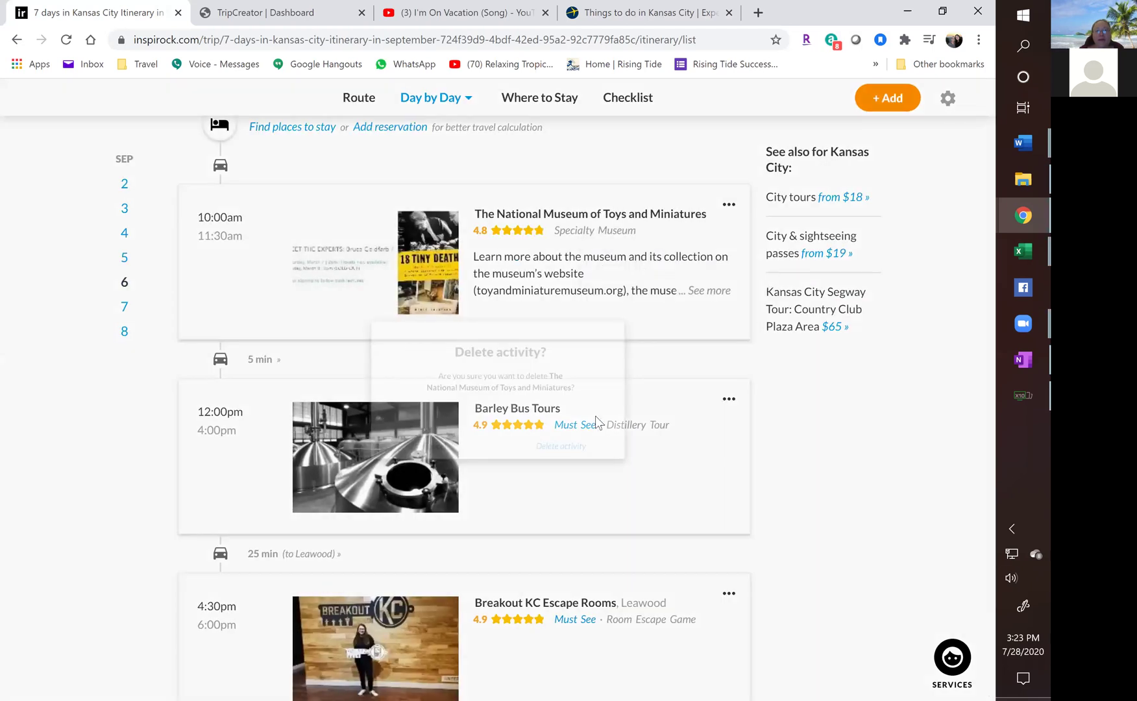
left_click(580, 473)
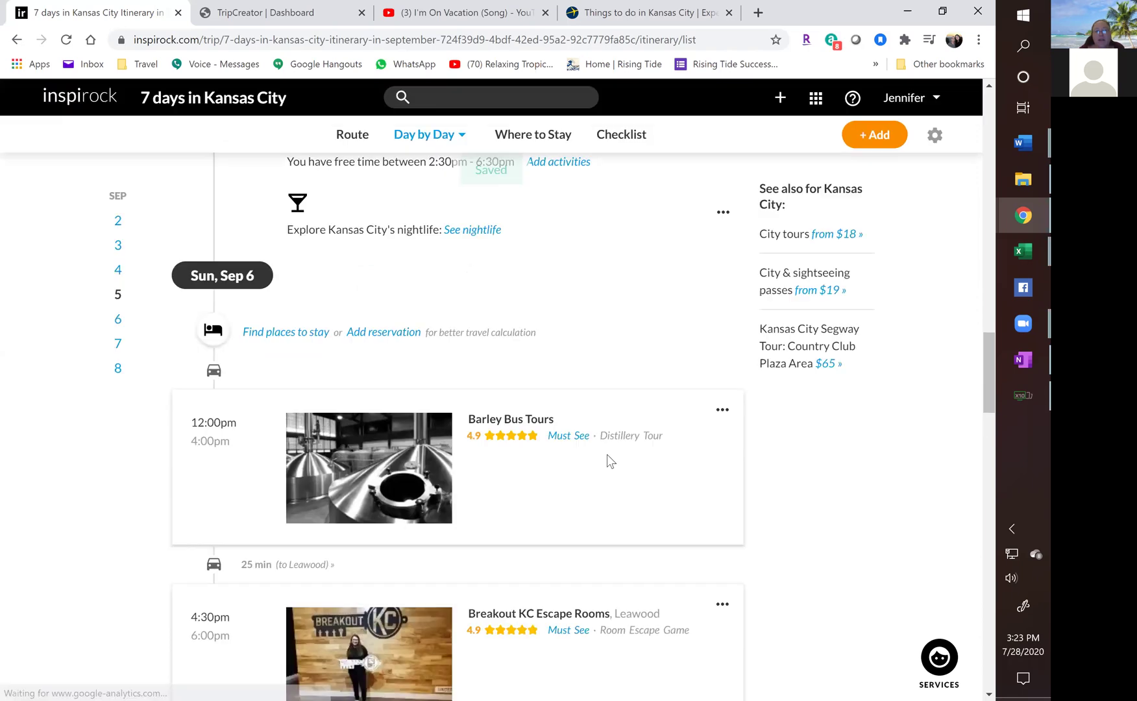
left_click(723, 409)
left_click(638, 467)
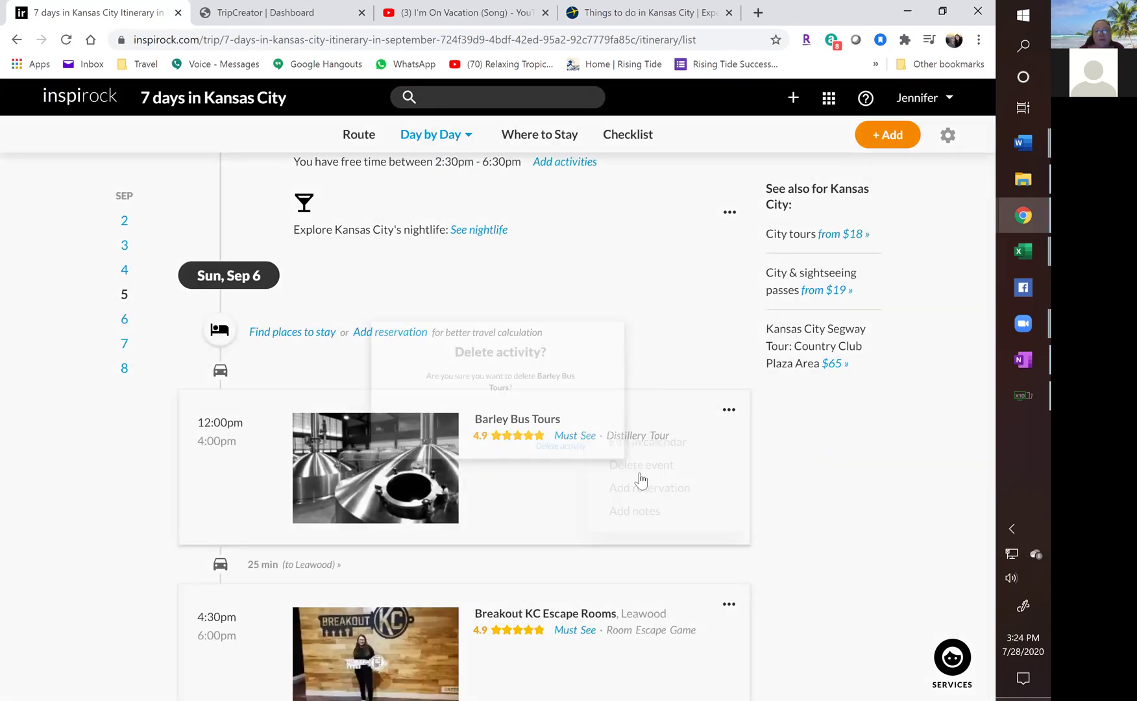
left_click(592, 474)
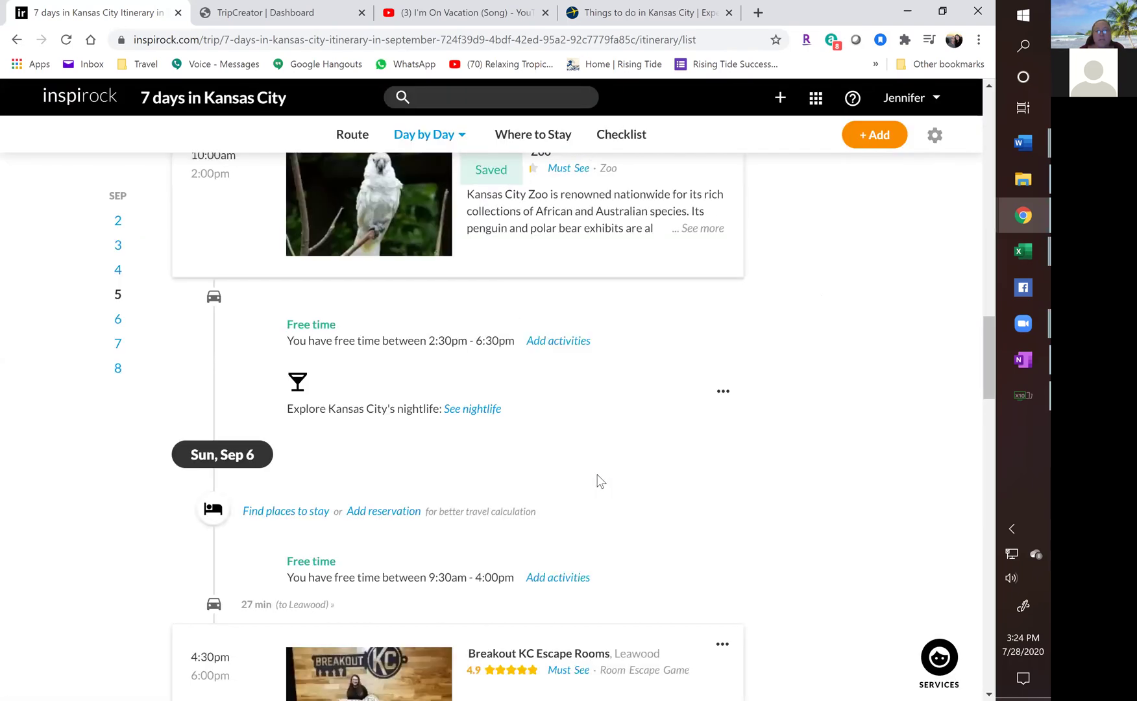
scroll(693, 362, "down", 4)
left_click(723, 300)
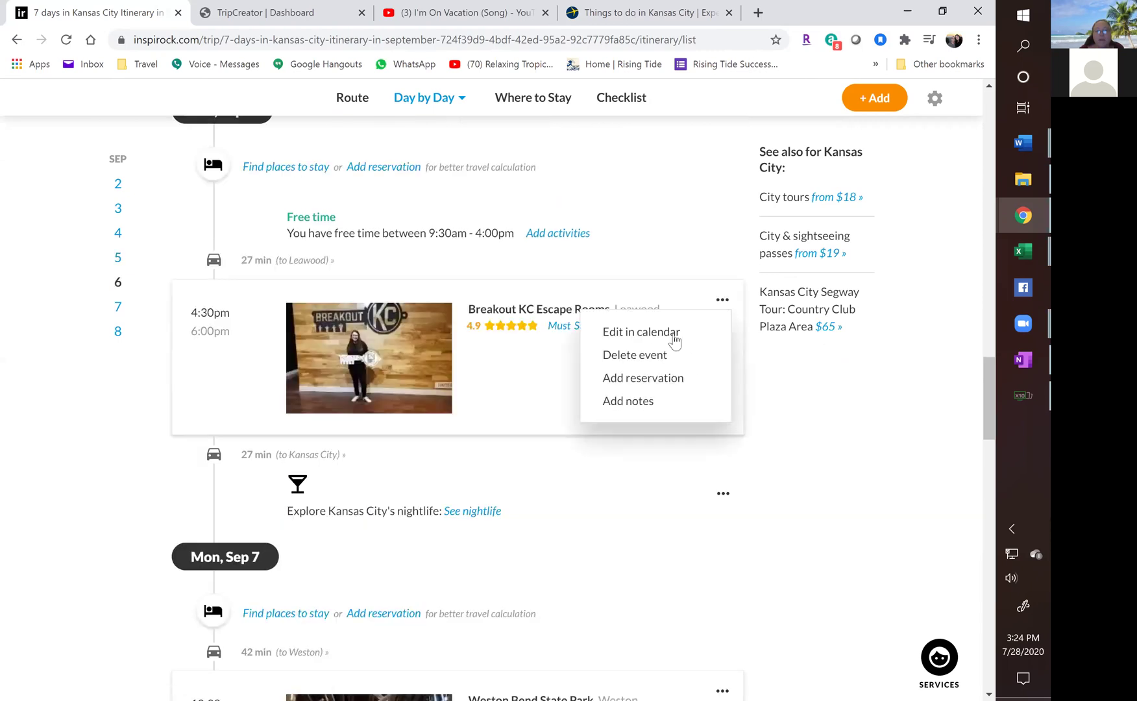
left_click(625, 357)
left_click(569, 469)
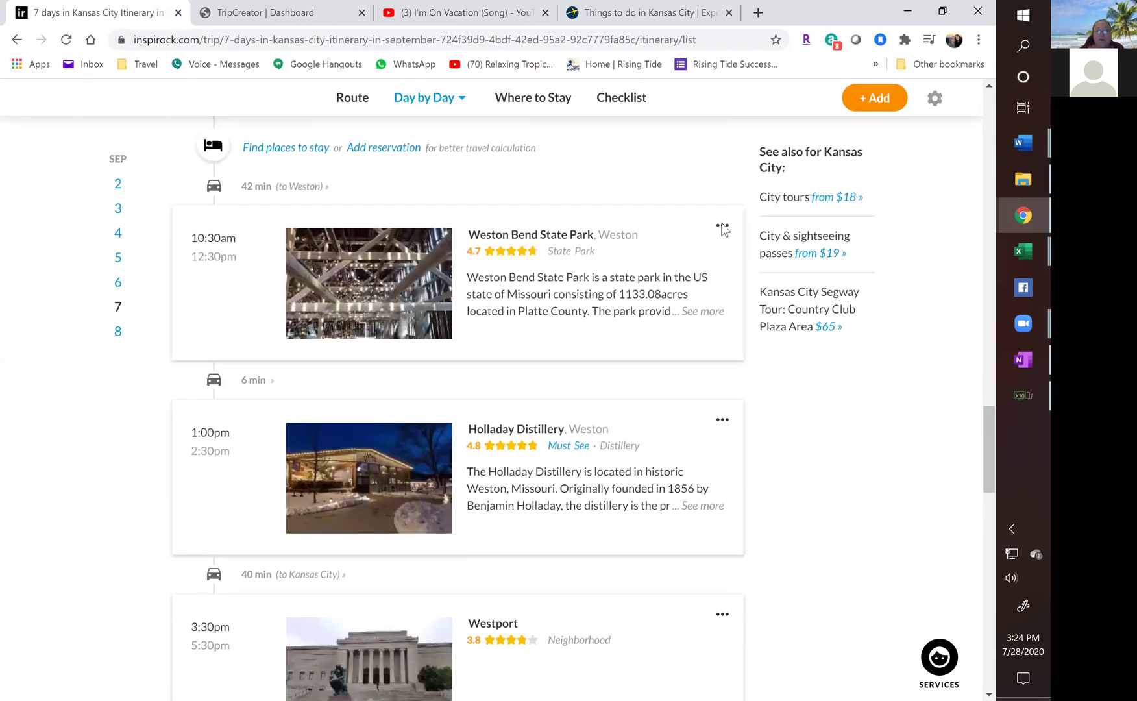
Delete Sep 7's Weston Bend State Park and Holladay Distillery, then start deleting Westport.
left_click(722, 226)
left_click(643, 280)
left_click(579, 477)
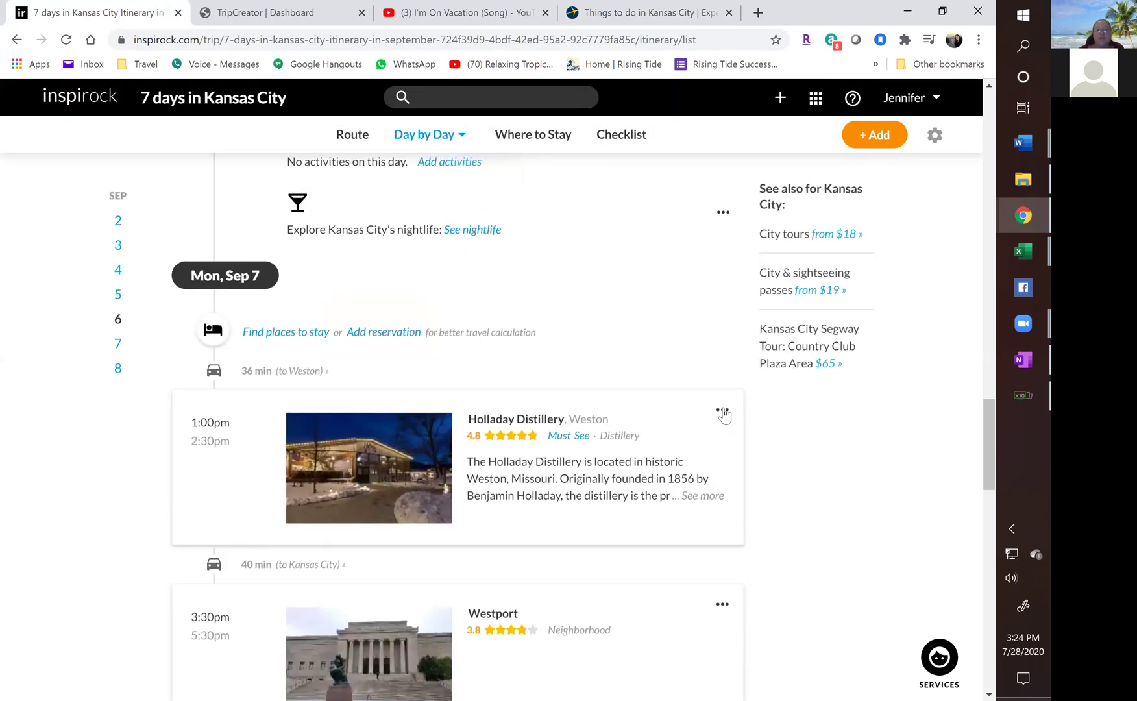
left_click(722, 413)
left_click(656, 470)
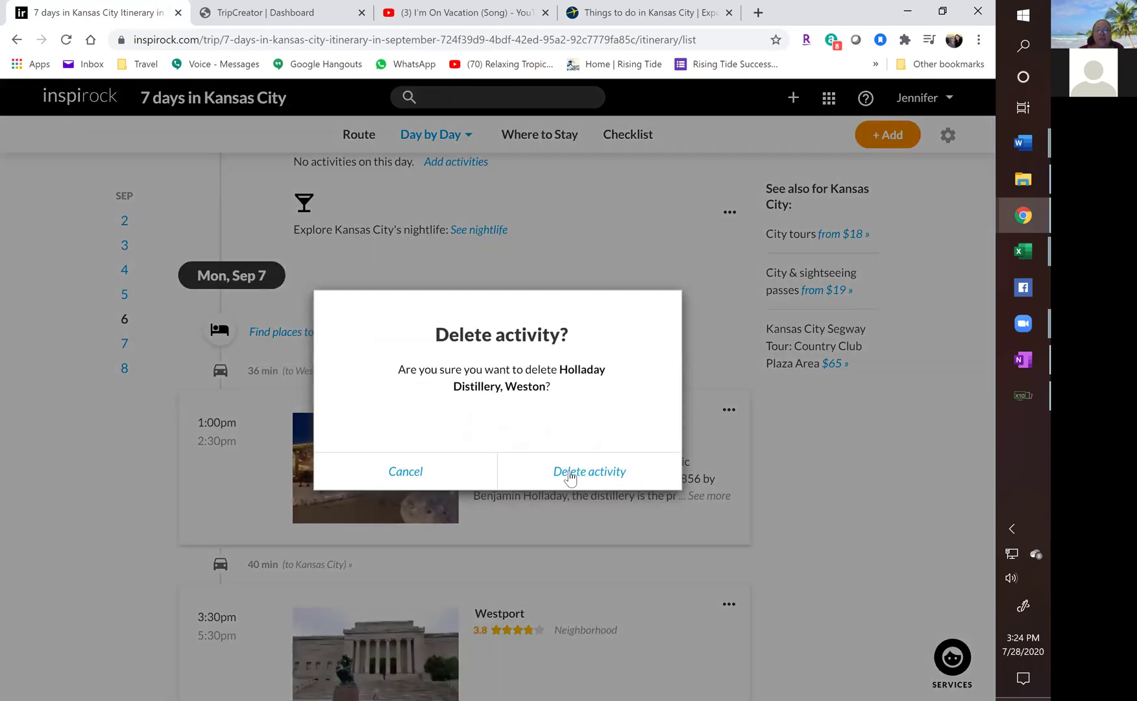
left_click(569, 477)
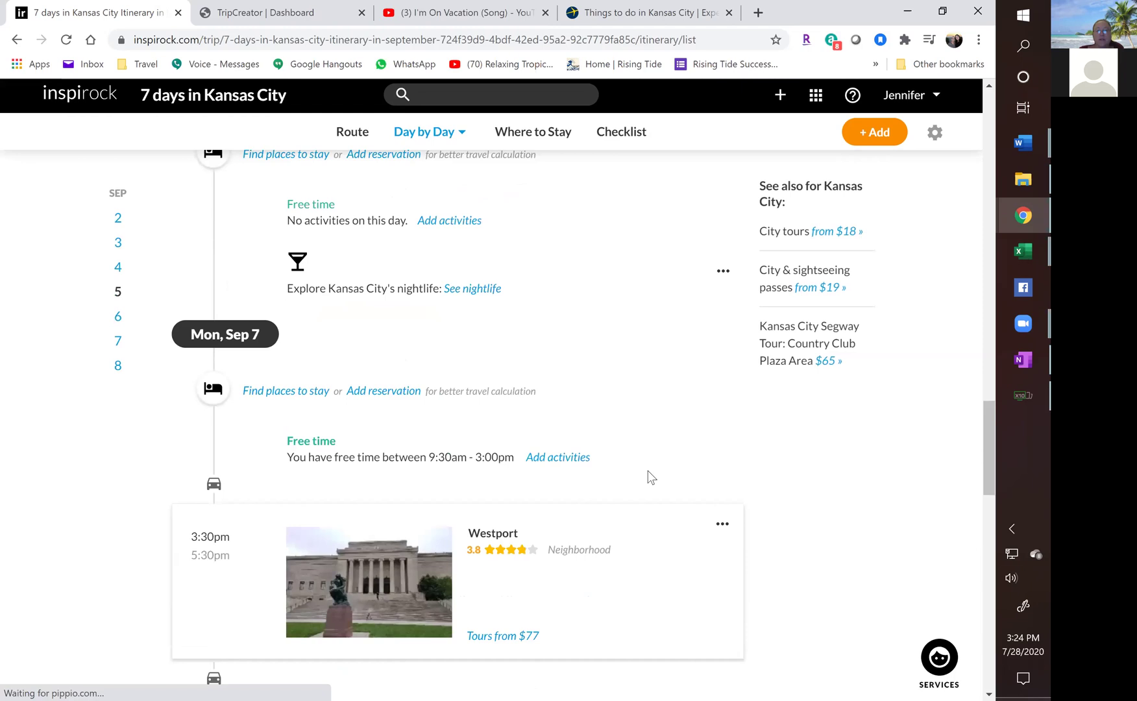
scroll(688, 376, "down", 4)
left_click(644, 296)
Finish removing Westport and delete the Negro Leagues Baseball Museum.
left_click(583, 468)
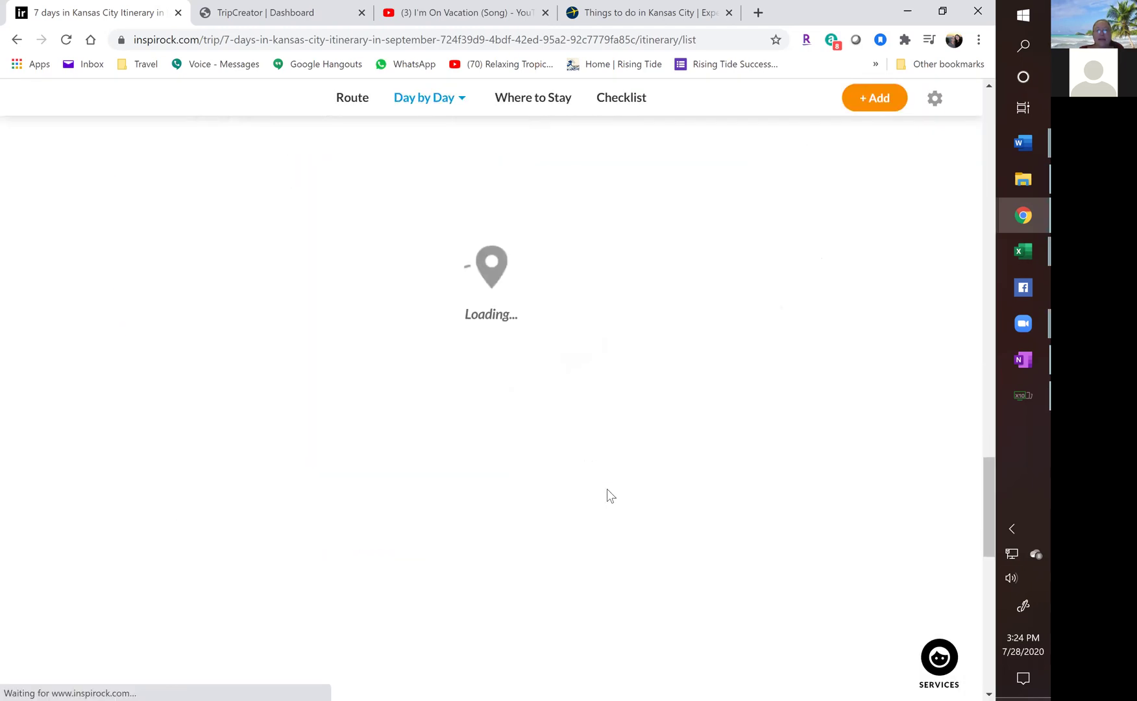
scroll(595, 477, "up", 6)
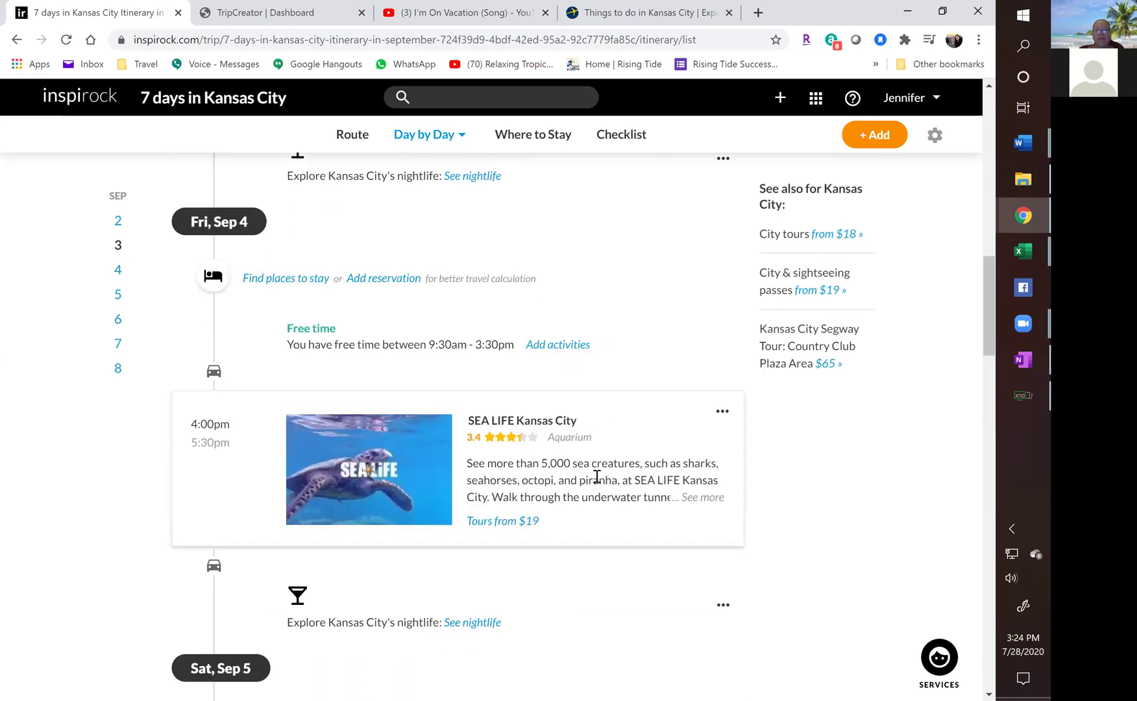
scroll(581, 450, "down", 3)
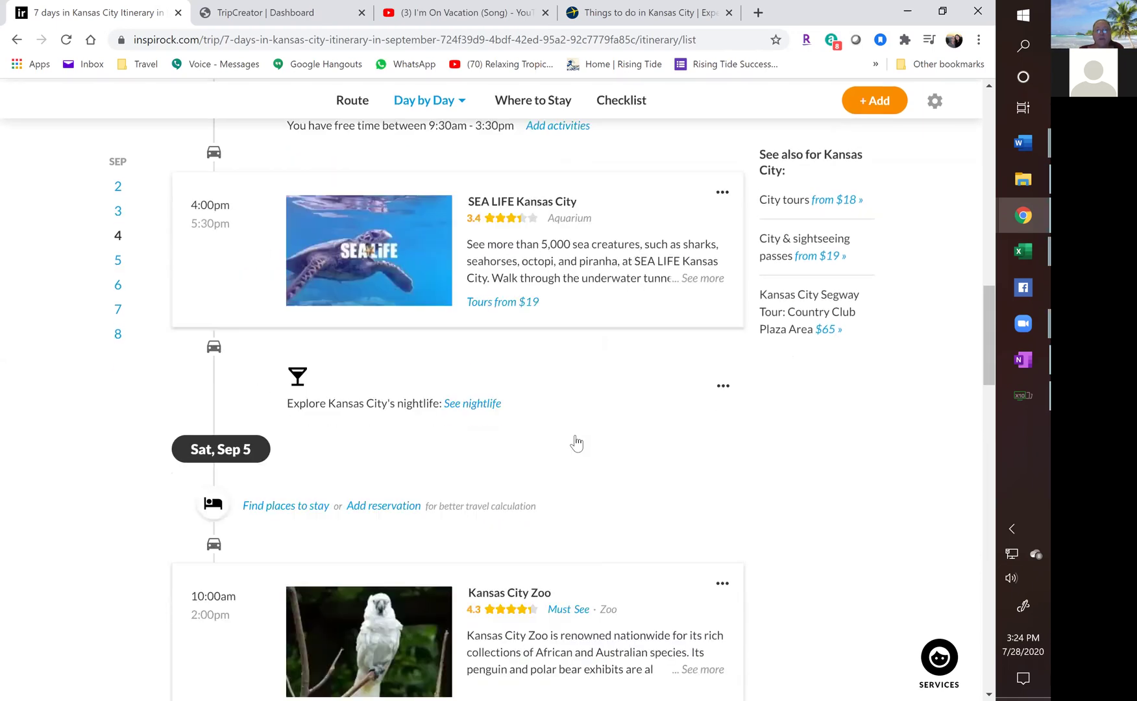
scroll(575, 441, "up", 3)
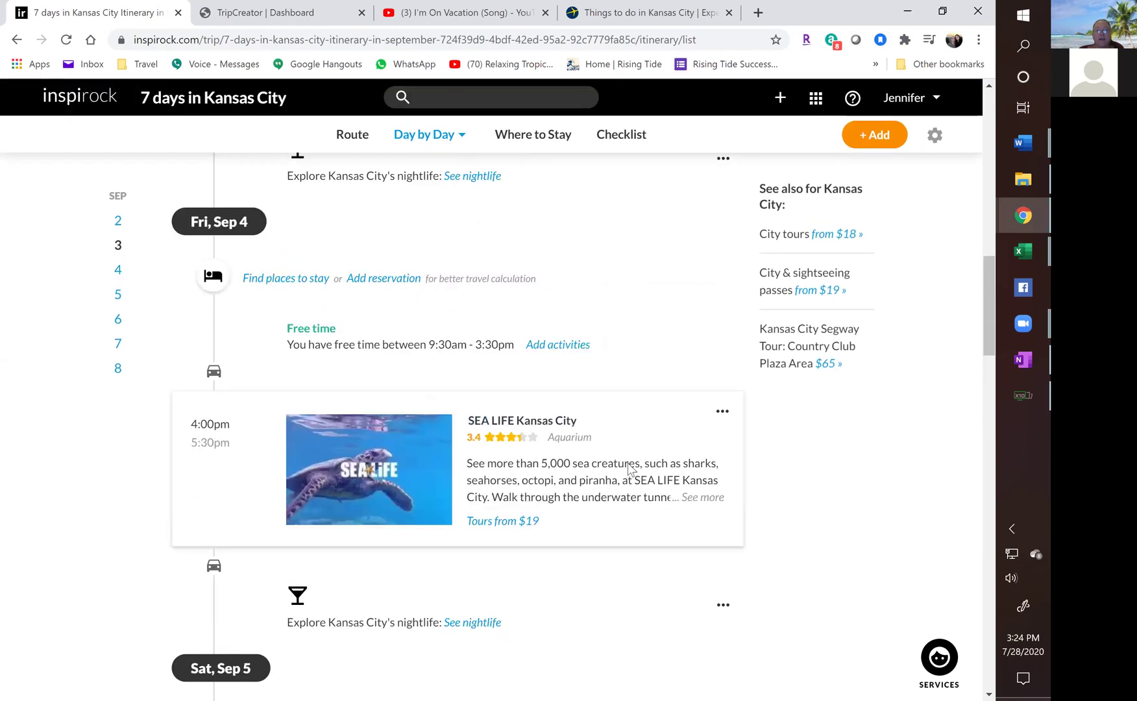
scroll(630, 461, "up", 6)
left_click(722, 349)
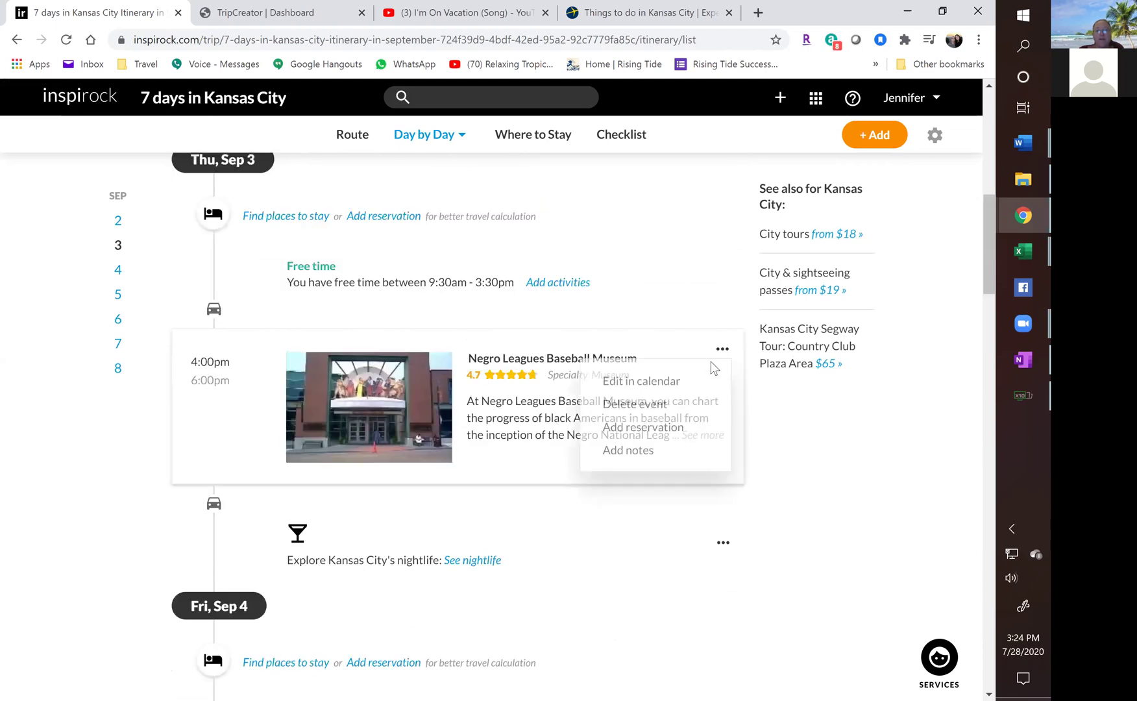
left_click(652, 407)
left_click(590, 472)
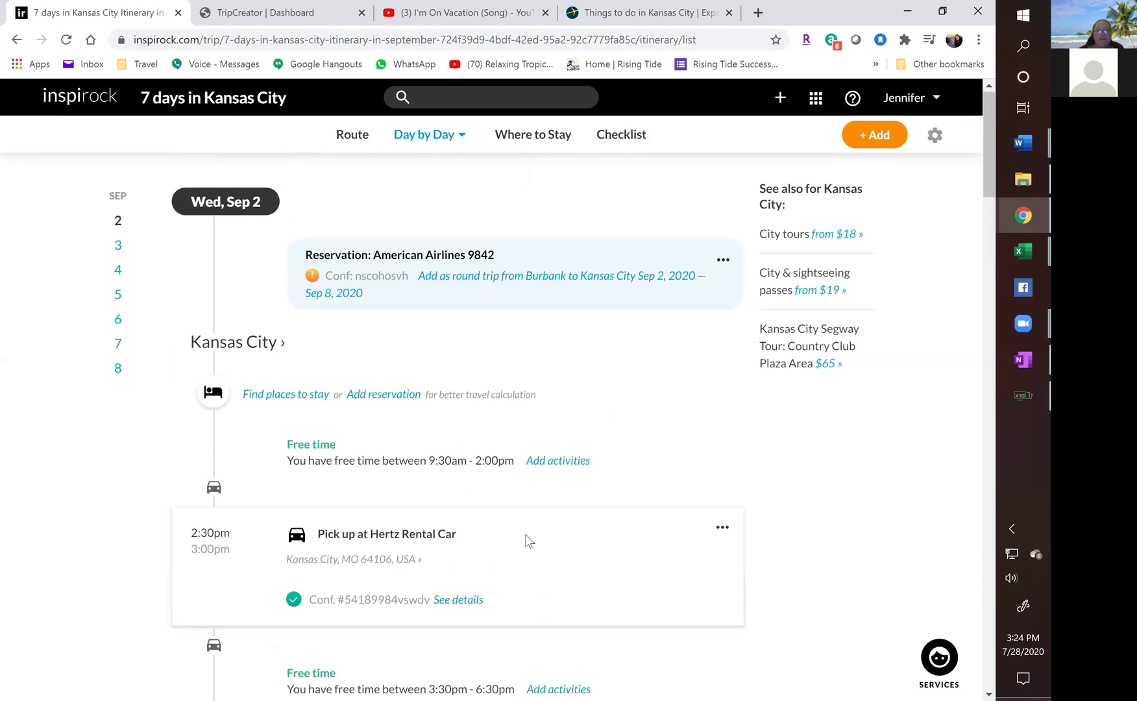
Delete the Overland Park arboretum from Sep 8.
scroll(491, 459, "down", 1)
scroll(491, 459, "down", 15)
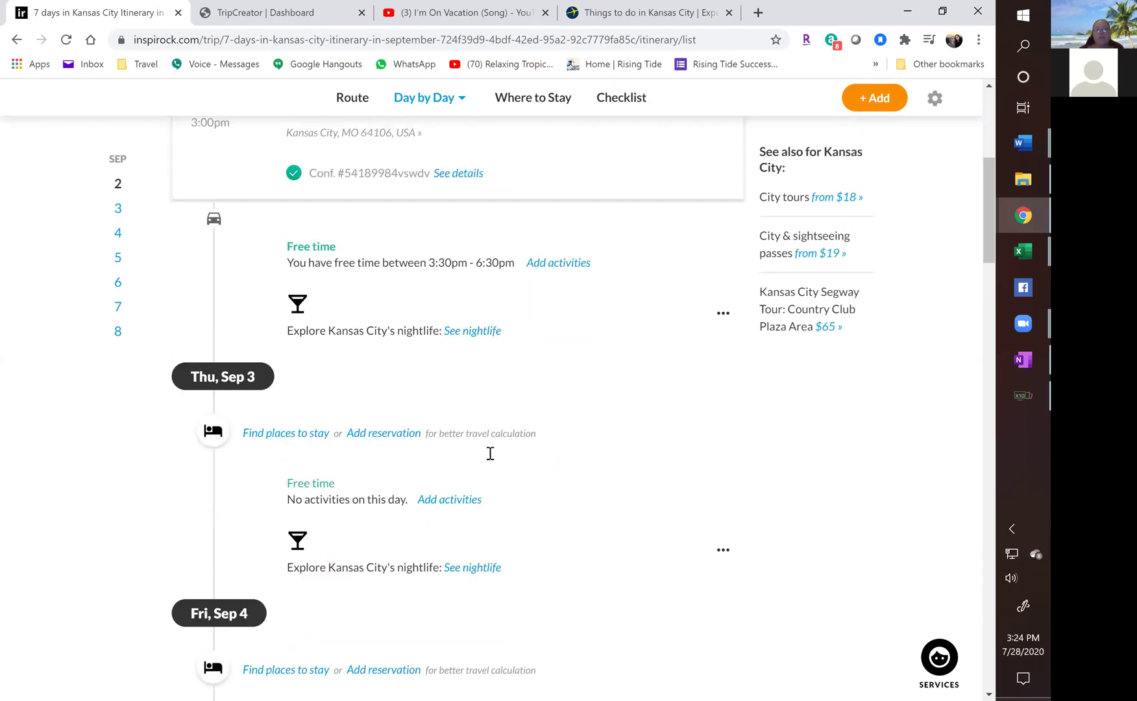
scroll(491, 460, "down", 15)
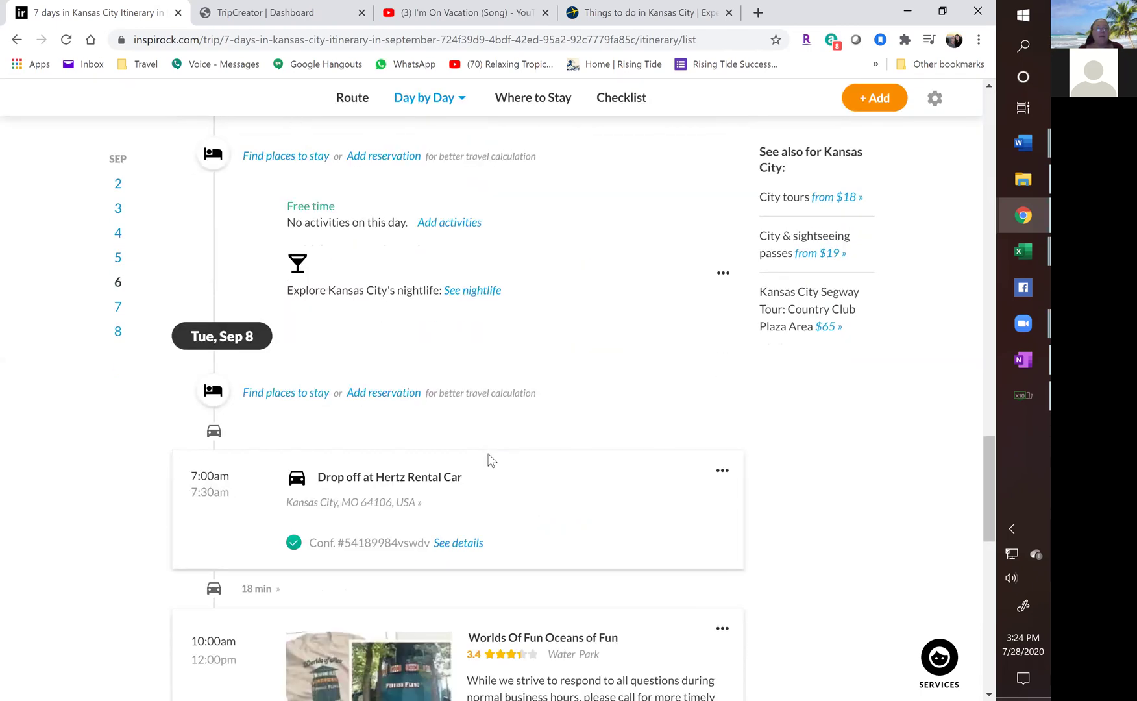
scroll(640, 379, "down", 2)
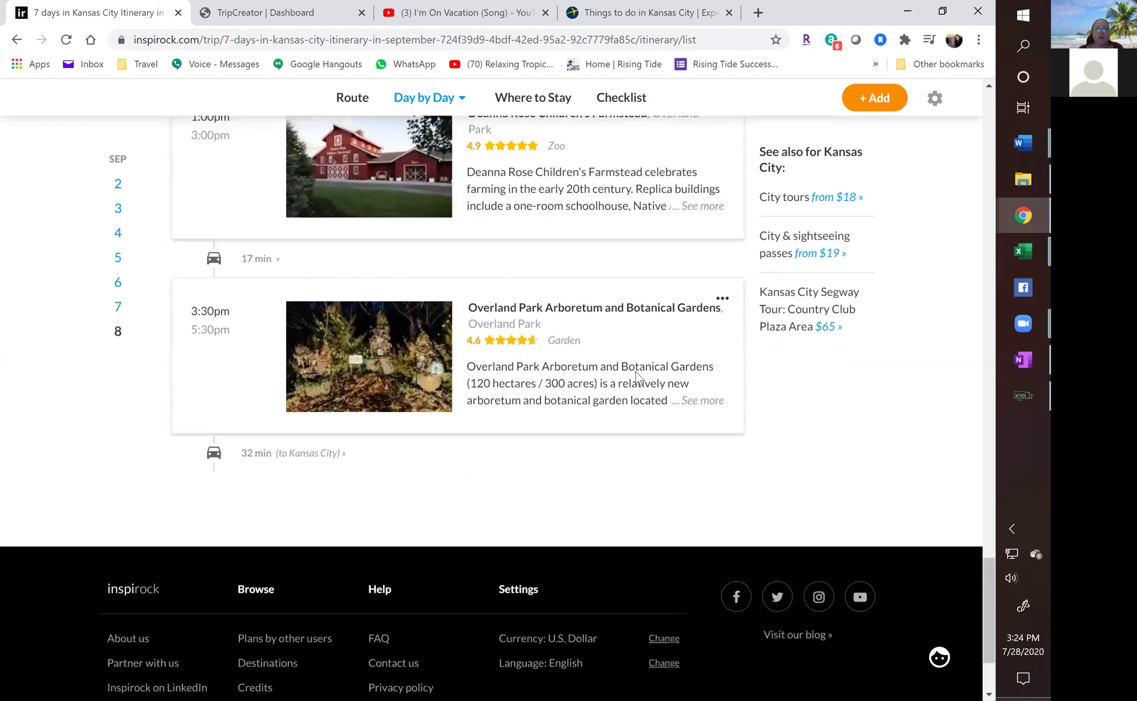
left_click(722, 208)
left_click(652, 263)
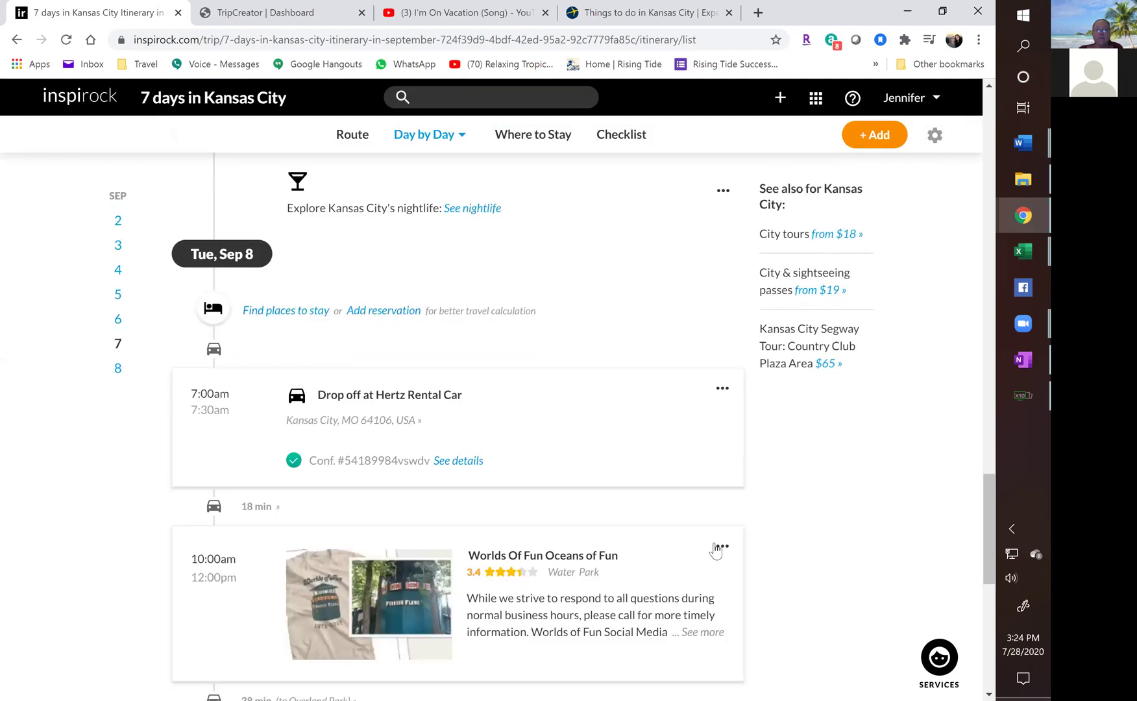
Delete Worlds Of Fun Oceans of Fun and Deanna Rose Children's Farmstead, then return to the top.
left_click(719, 547)
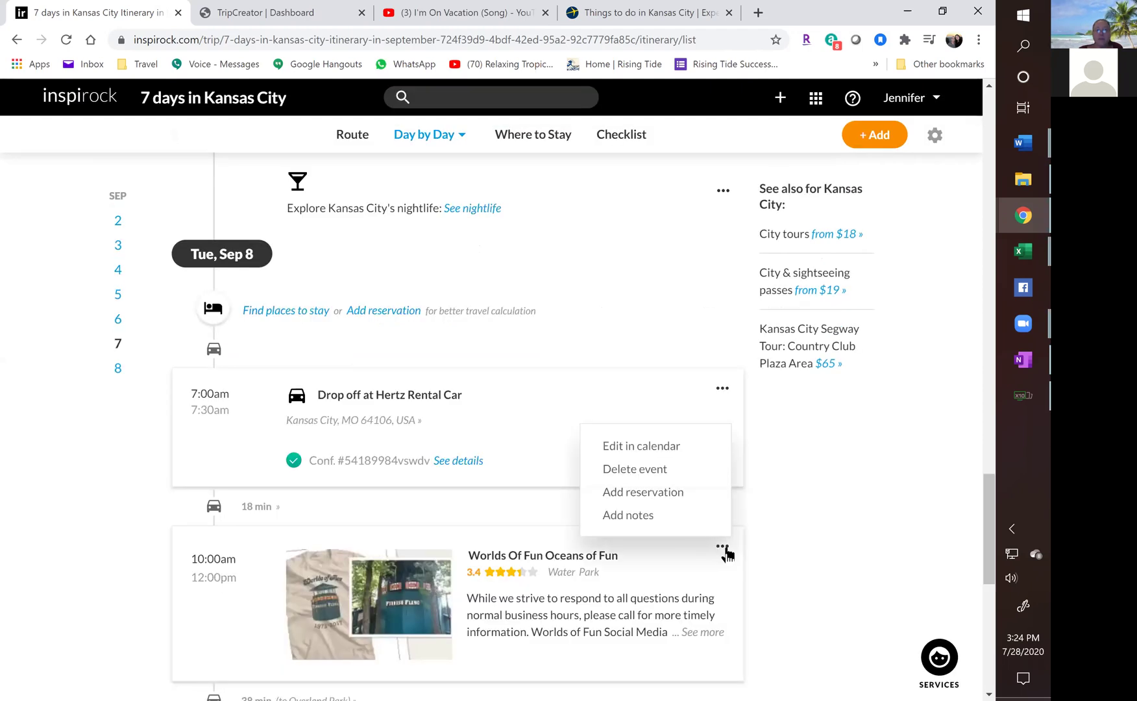
left_click(604, 467)
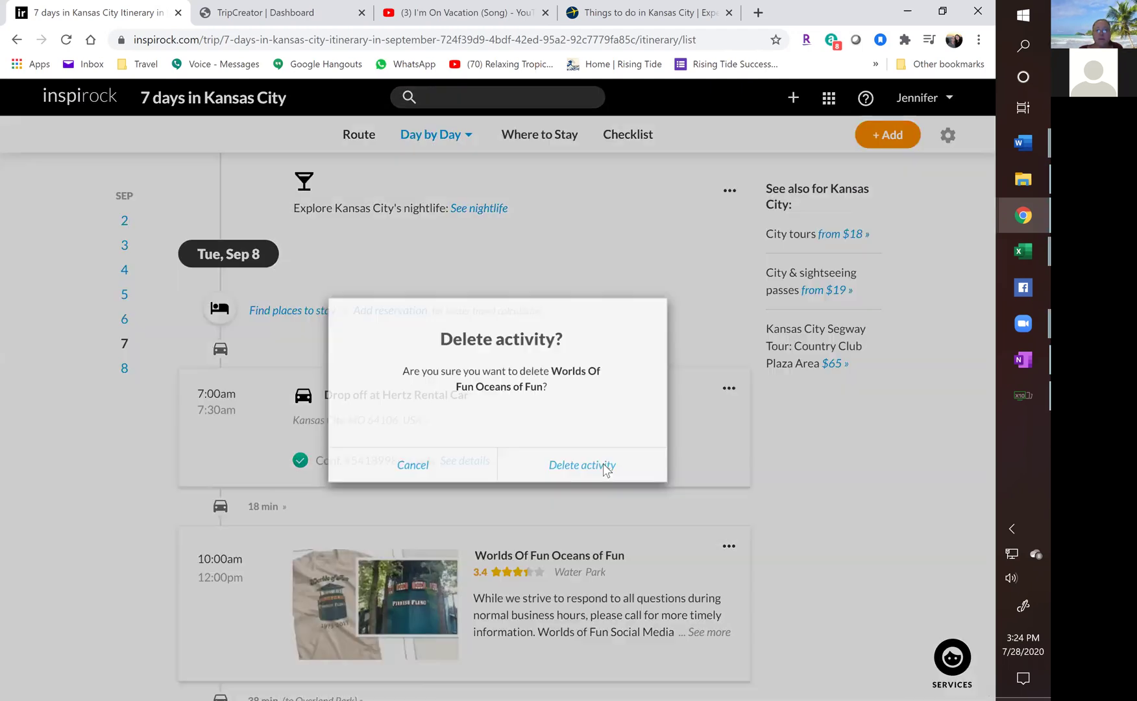
left_click(603, 463)
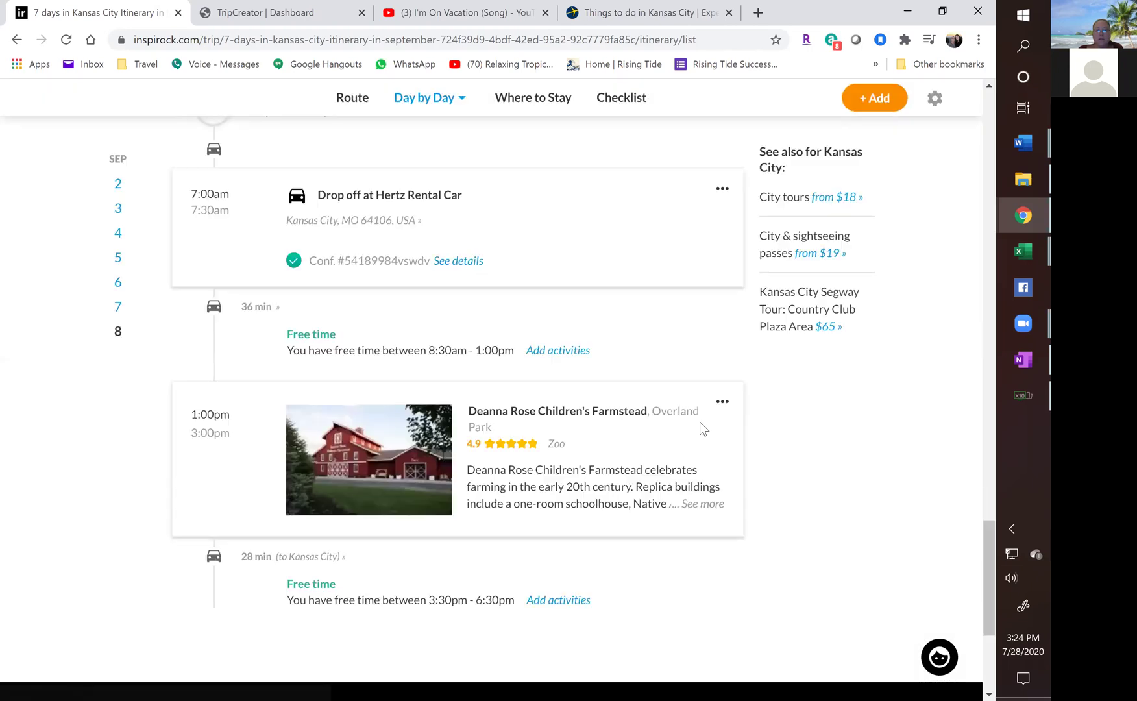
left_click(720, 402)
left_click(630, 464)
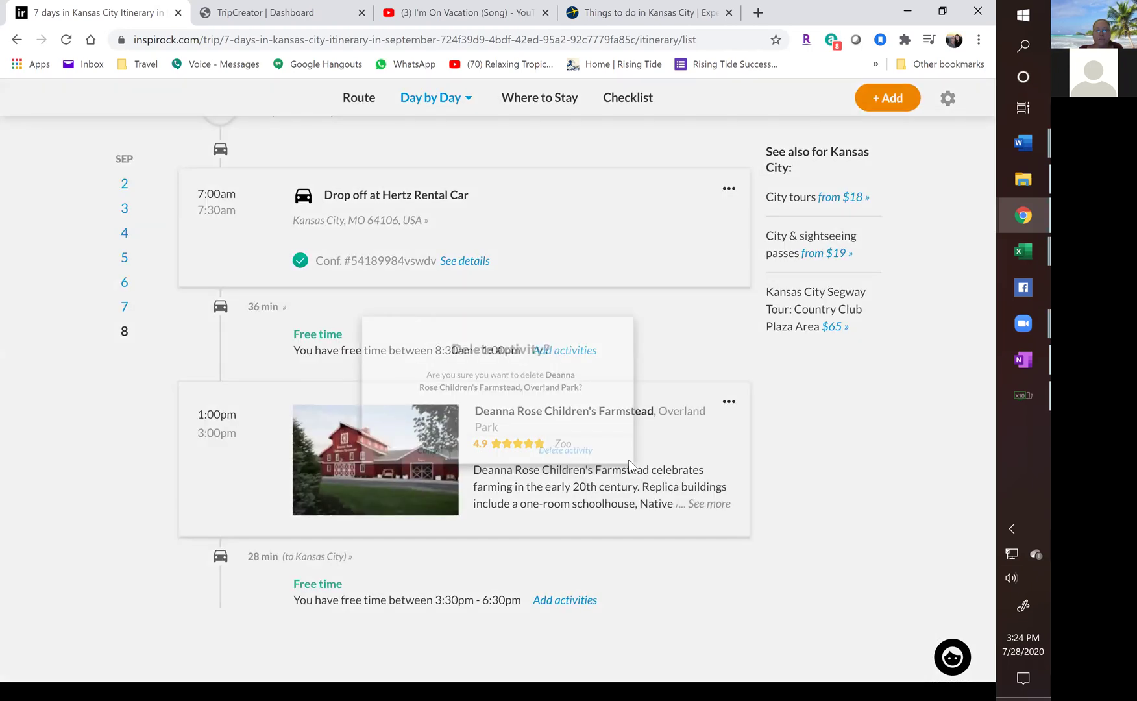
left_click(579, 474)
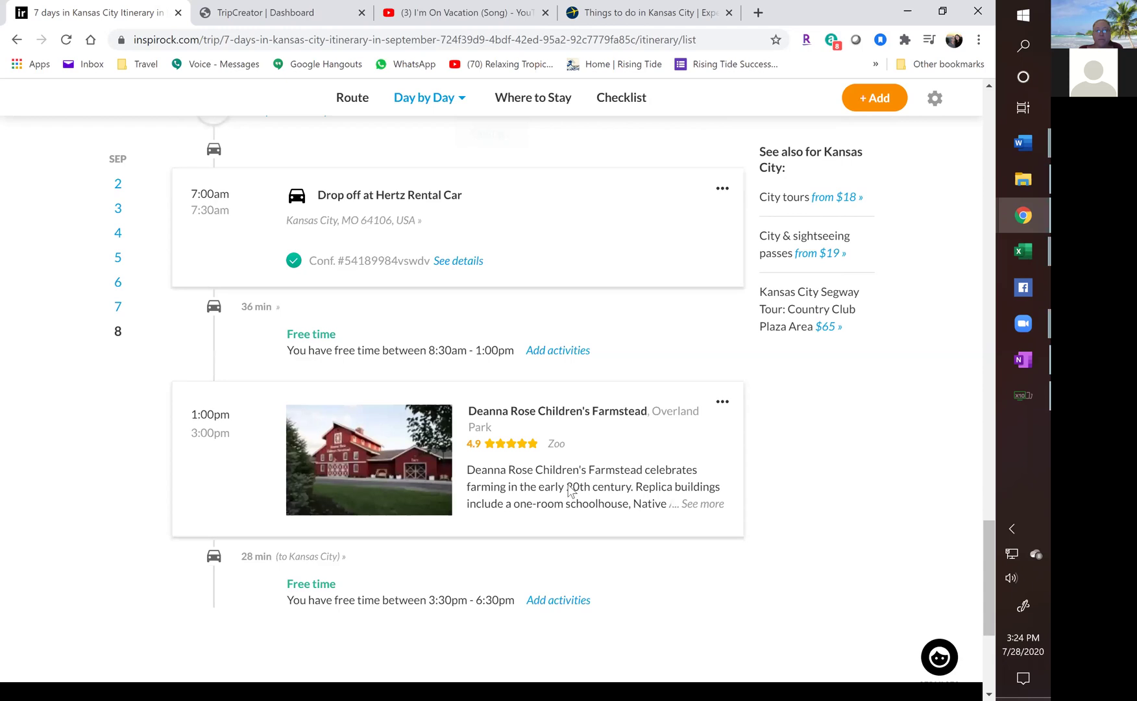
scroll(497, 464, "down", 3)
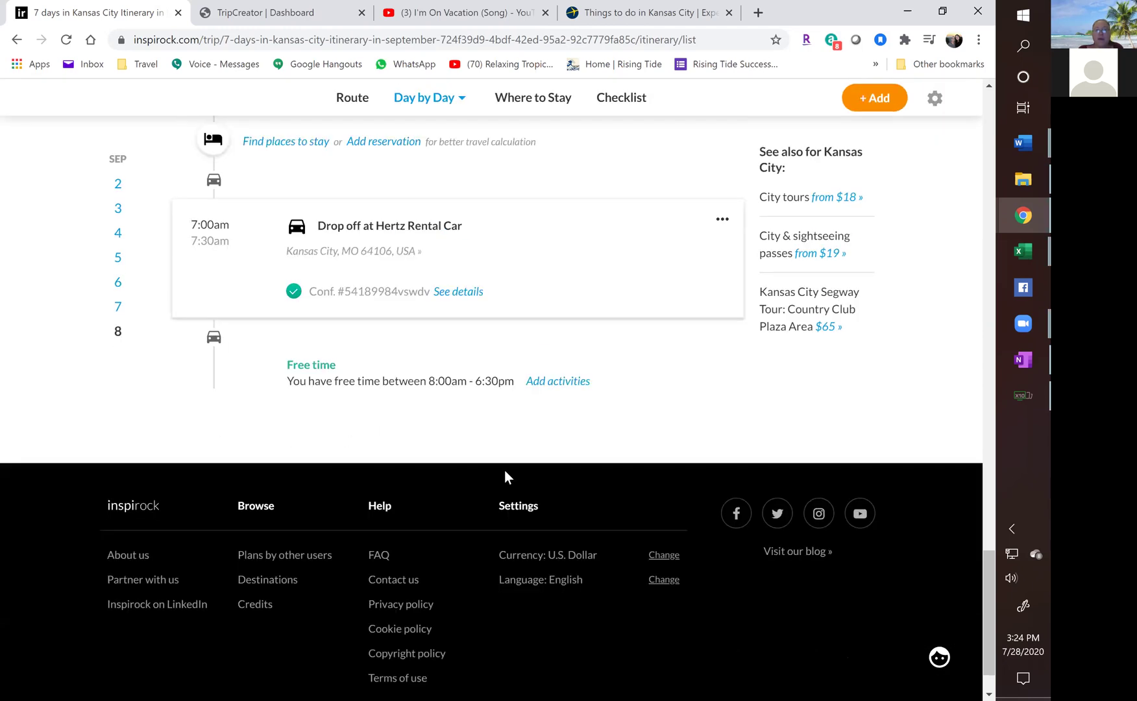
scroll(505, 471, "up", 18)
scroll(508, 477, "up", 10)
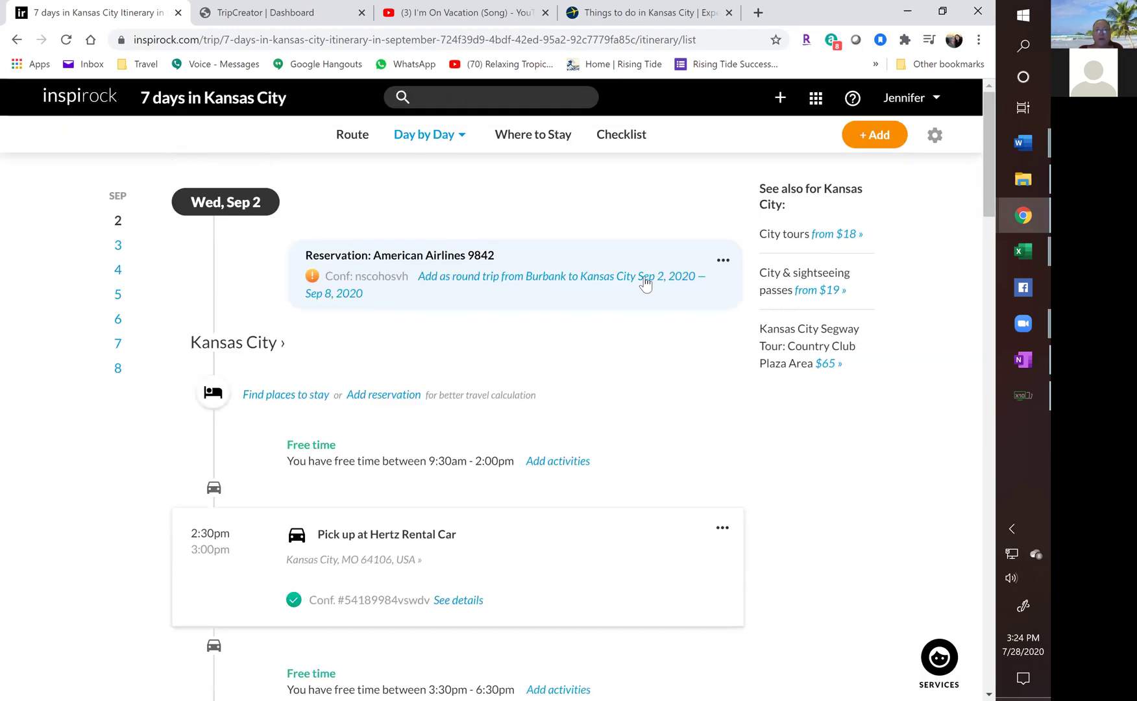
left_click(723, 261)
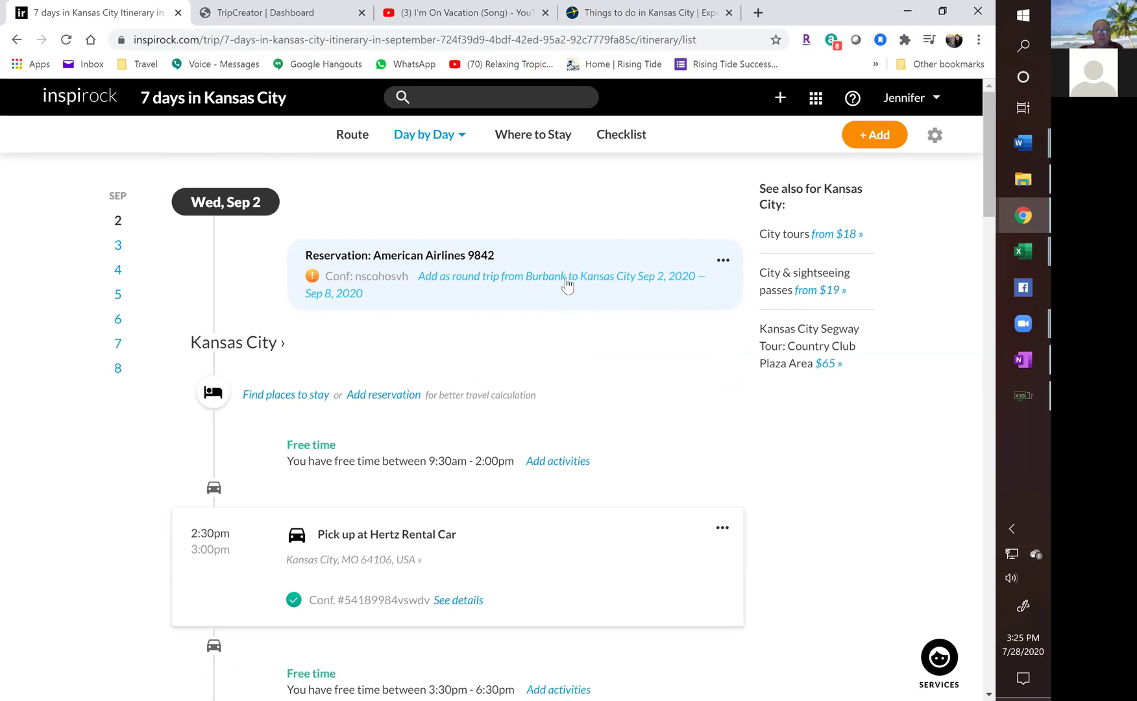
left_click(528, 278)
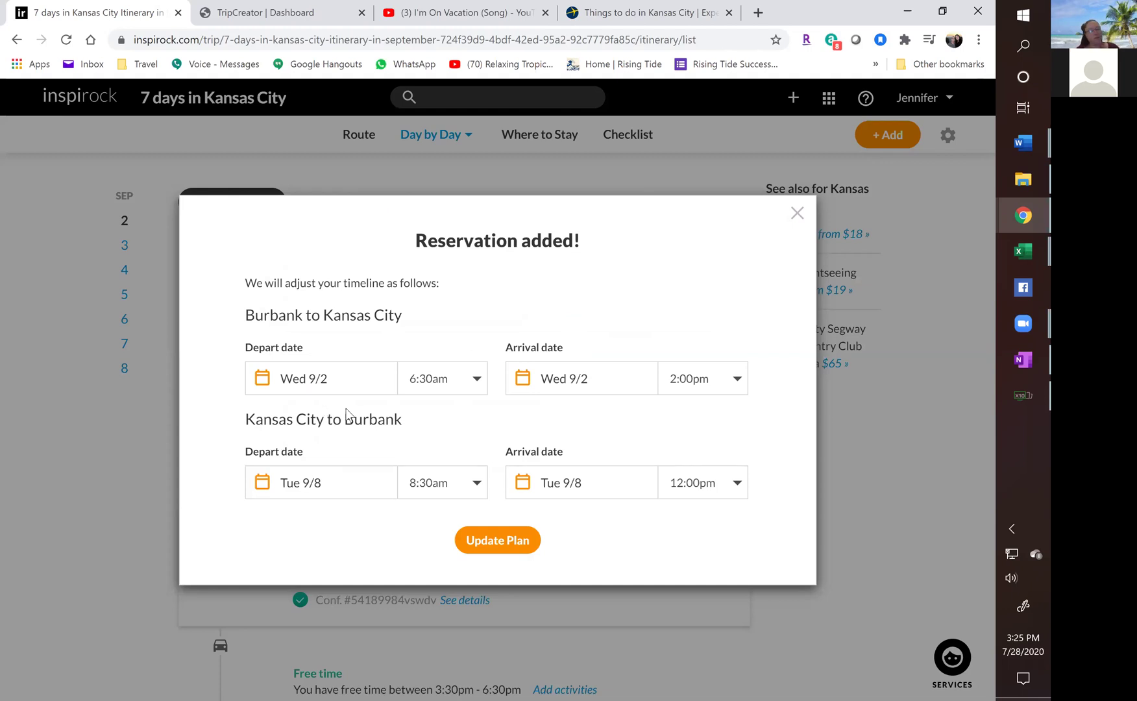
left_click(429, 382)
left_click(429, 382)
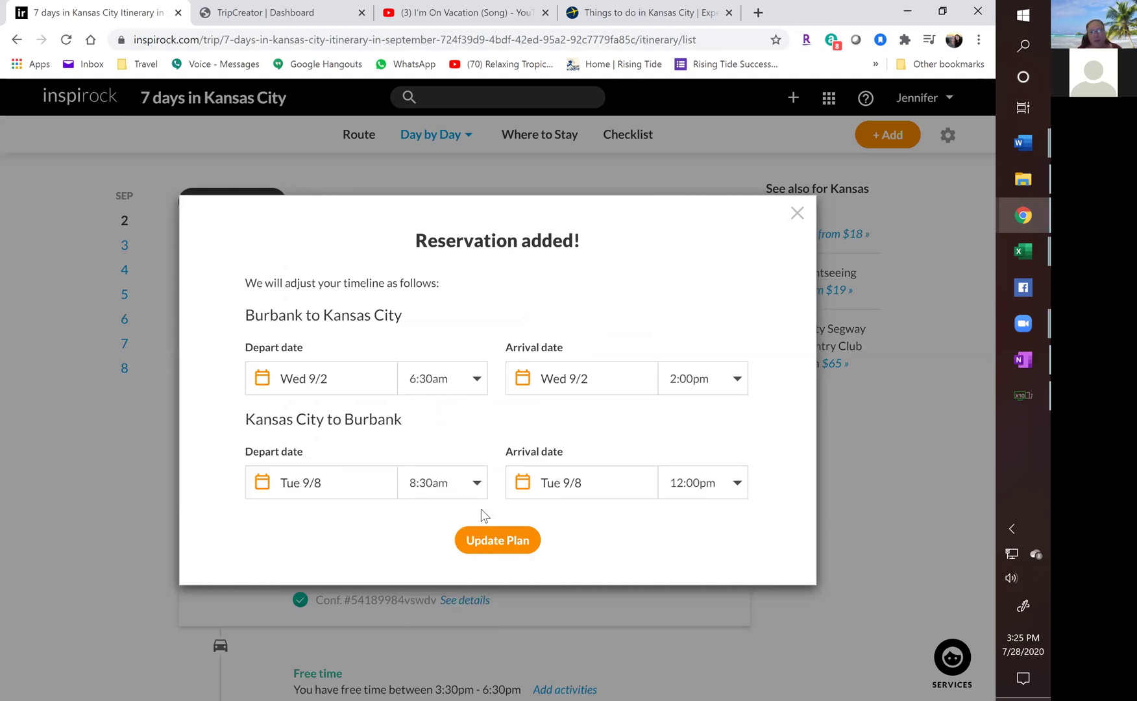
left_click(499, 546)
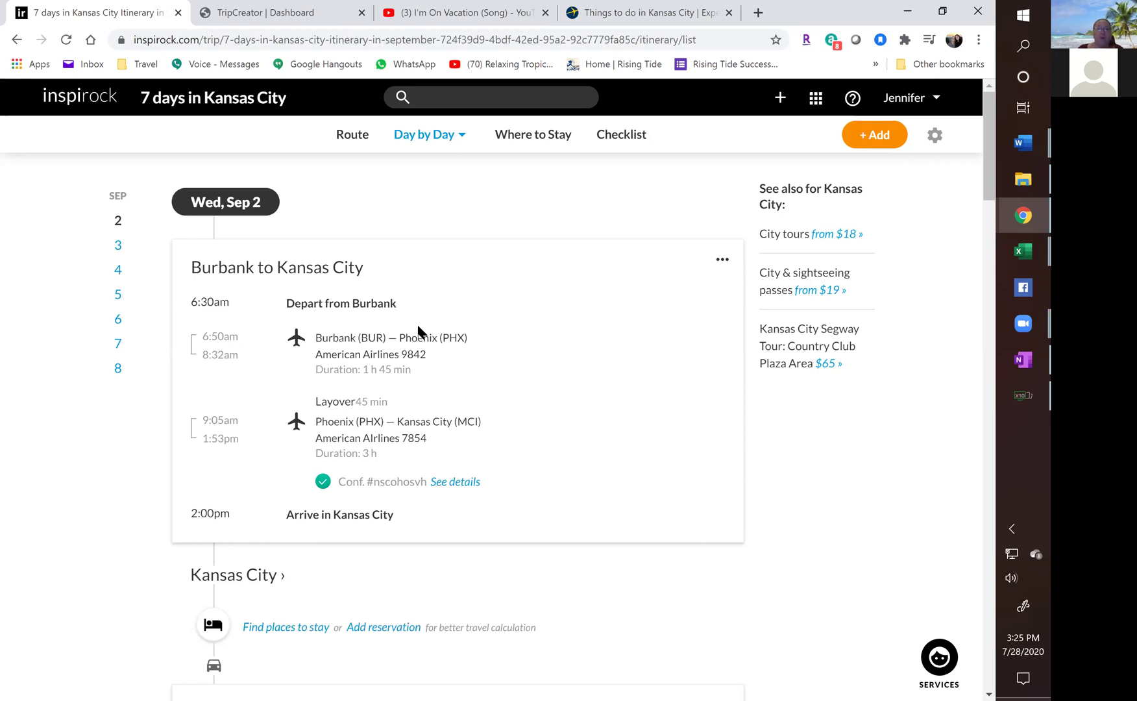
scroll(416, 335, "down", 6)
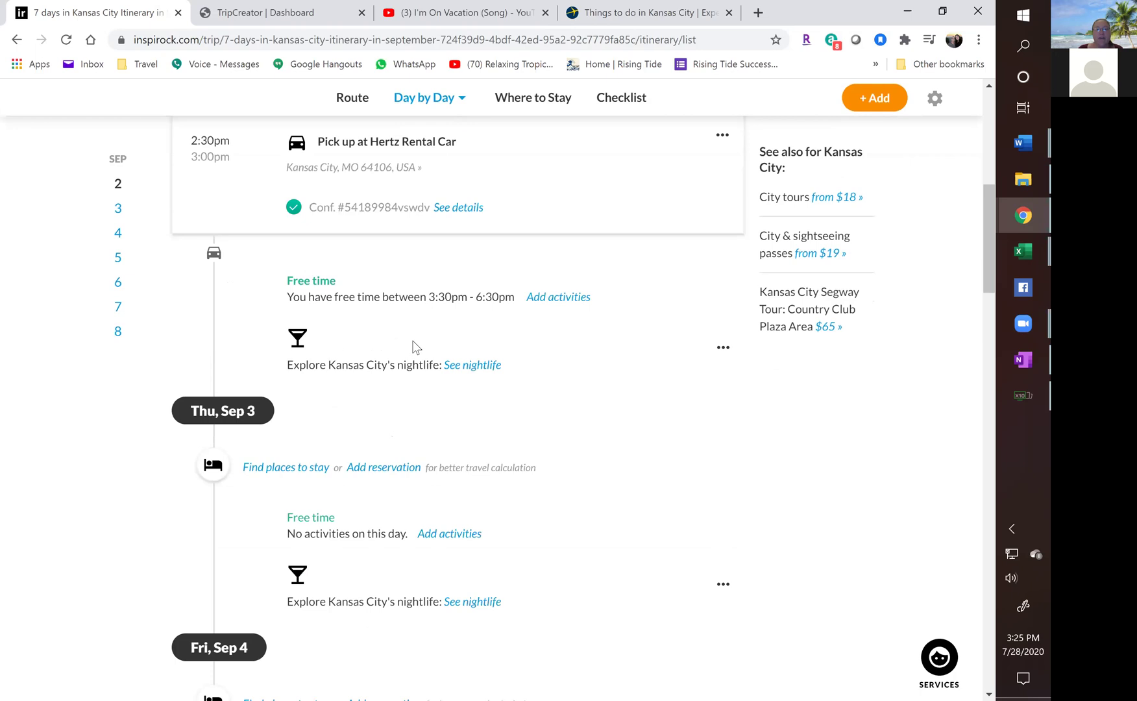
scroll(415, 348, "down", 20)
scroll(412, 355, "down", 12)
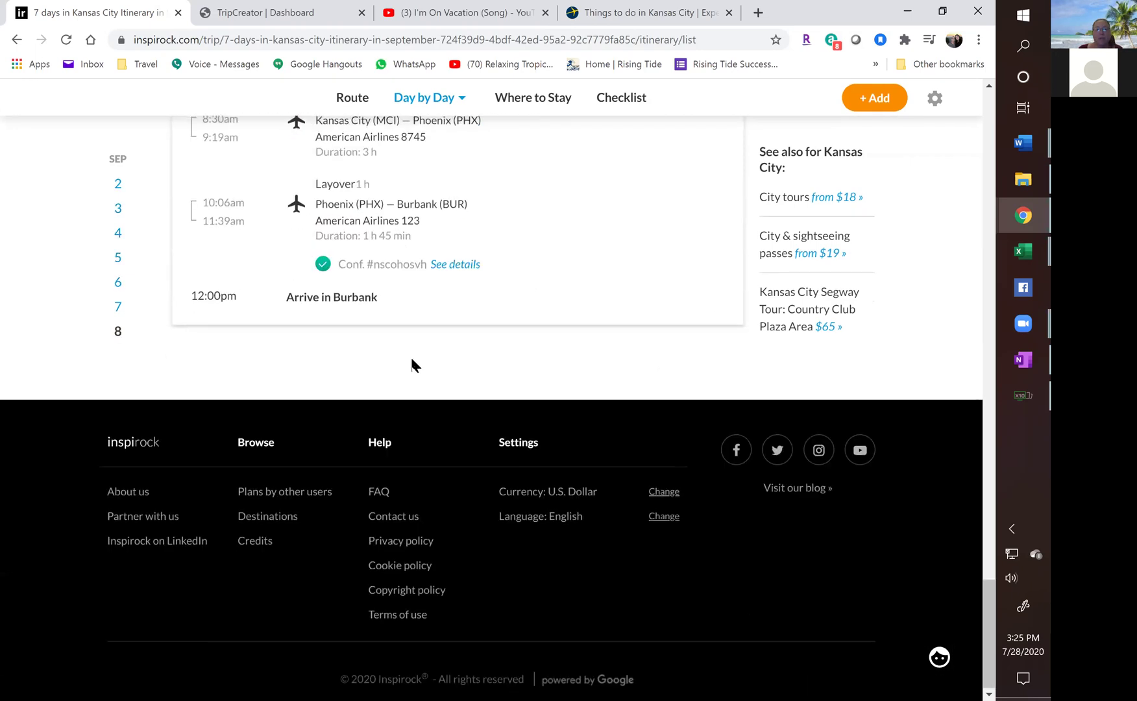
scroll(411, 359, "up", 7)
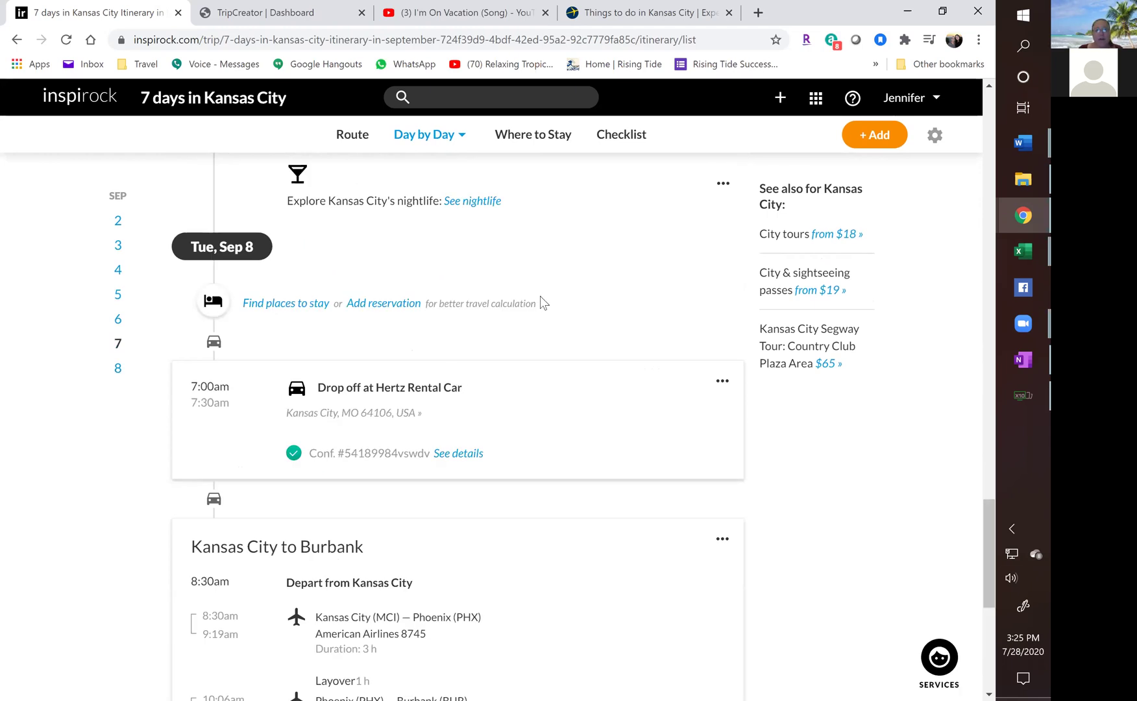
scroll(540, 296, "up", 7)
scroll(545, 293, "up", 4)
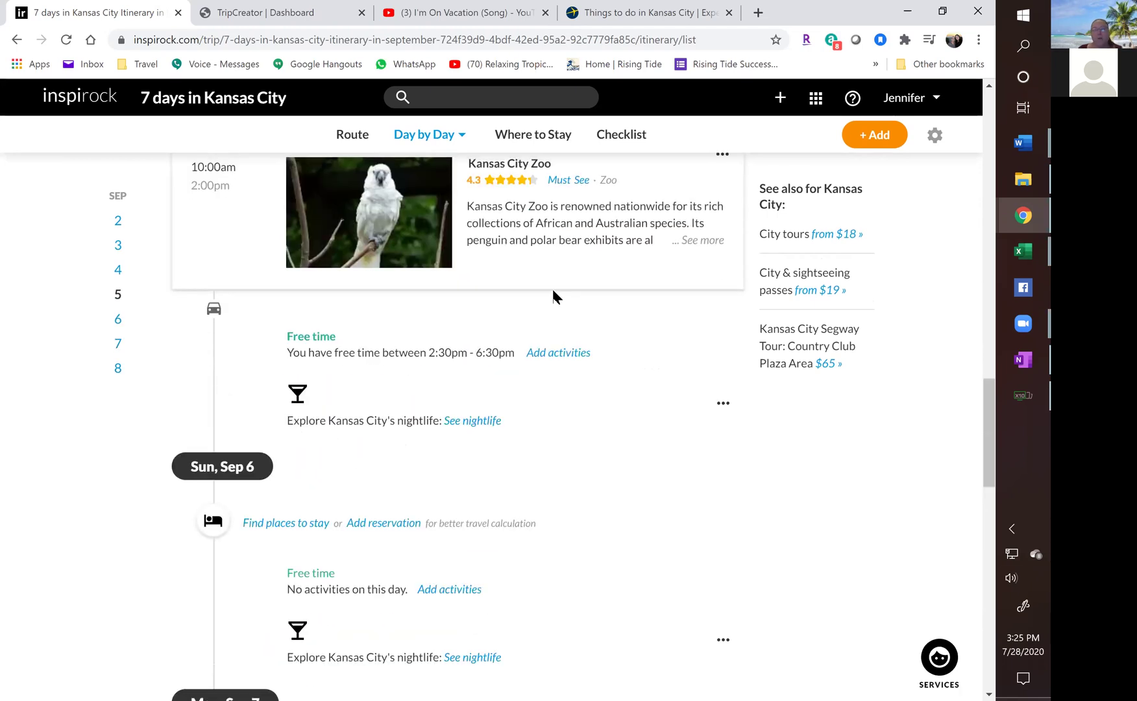
scroll(526, 185, "up", 5)
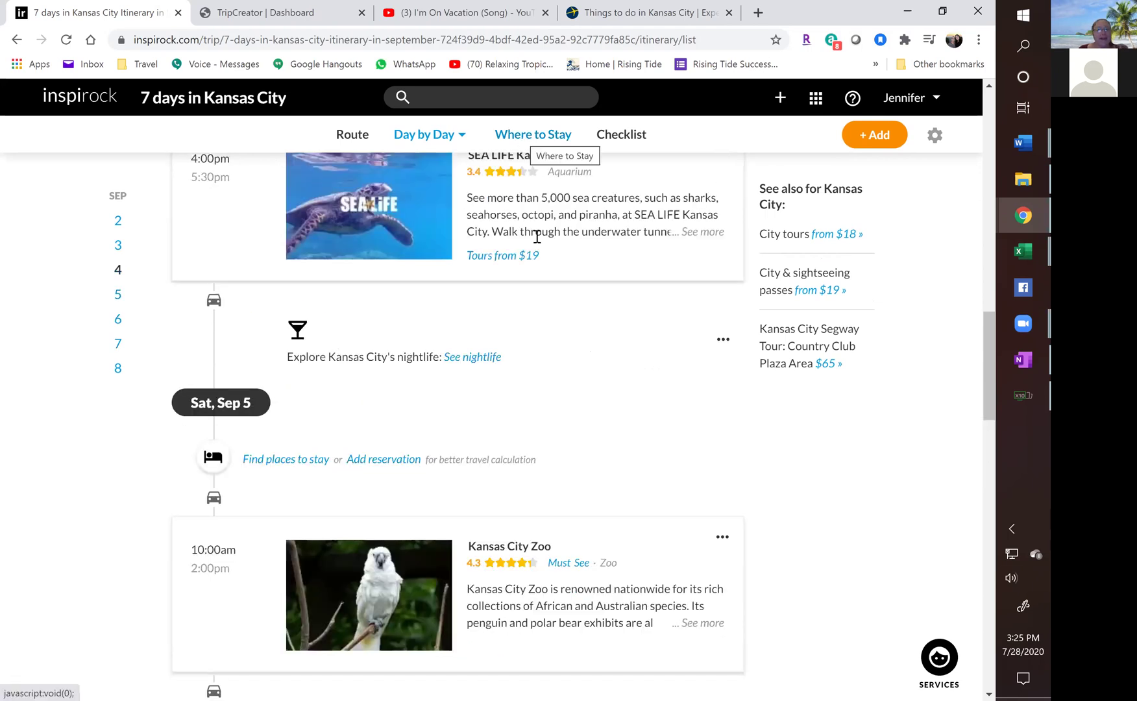
scroll(560, 375, "up", 6)
scroll(560, 373, "up", 8)
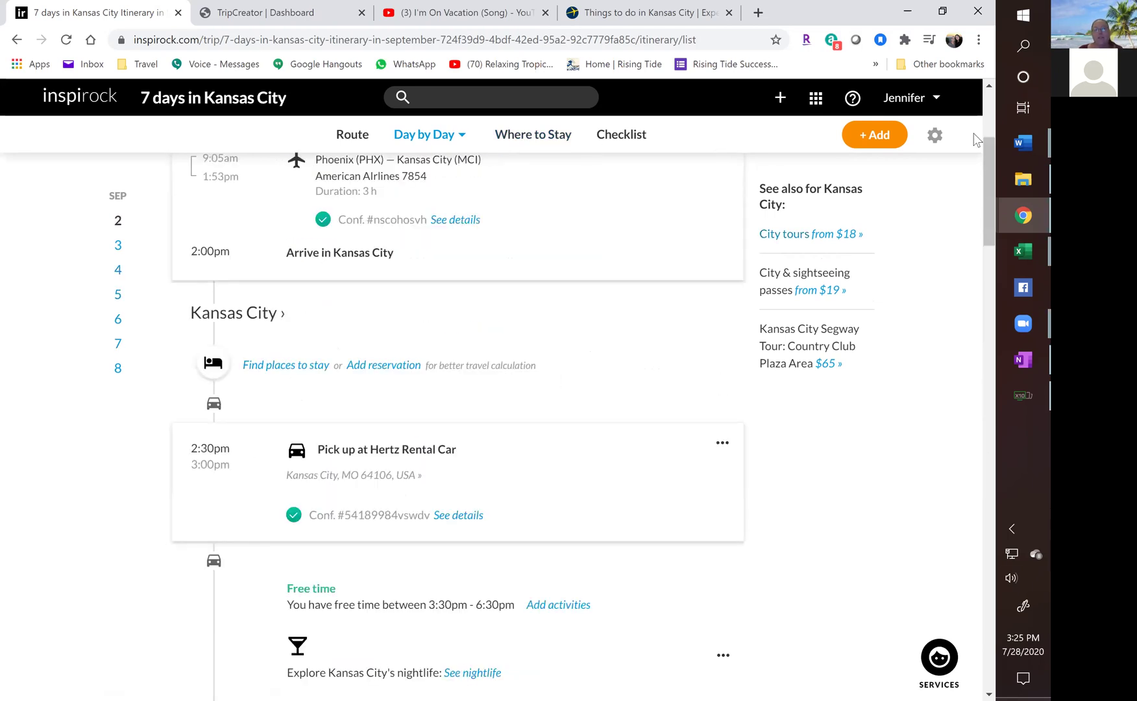
left_click(882, 140)
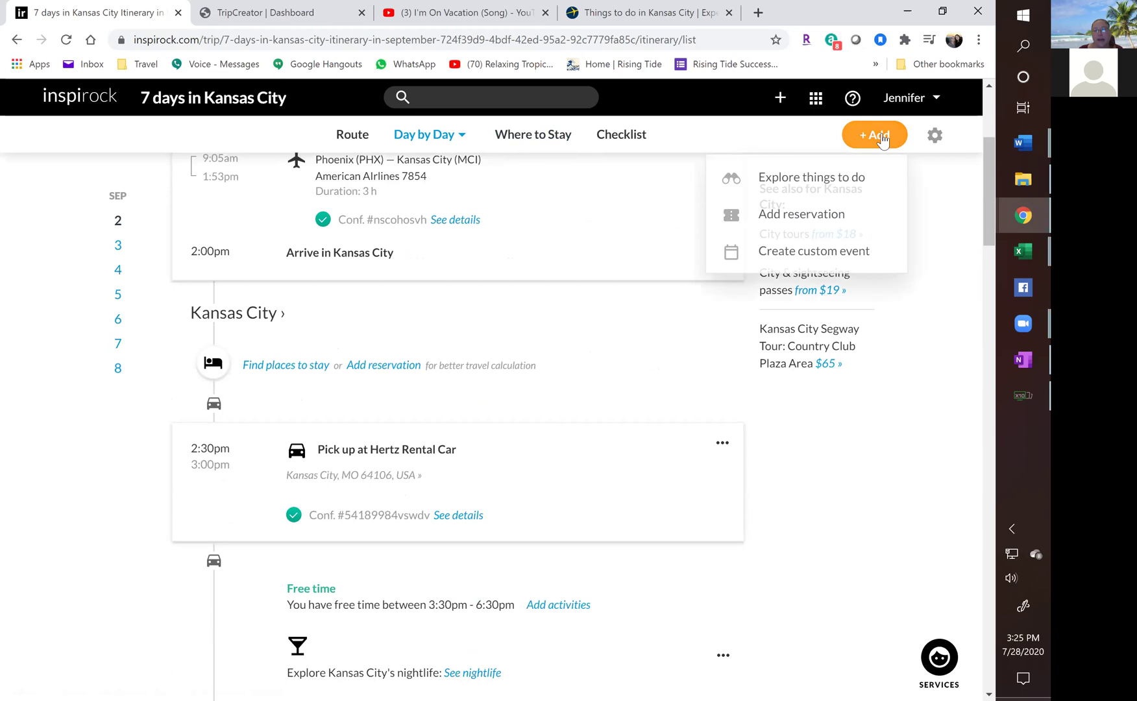
left_click(793, 219)
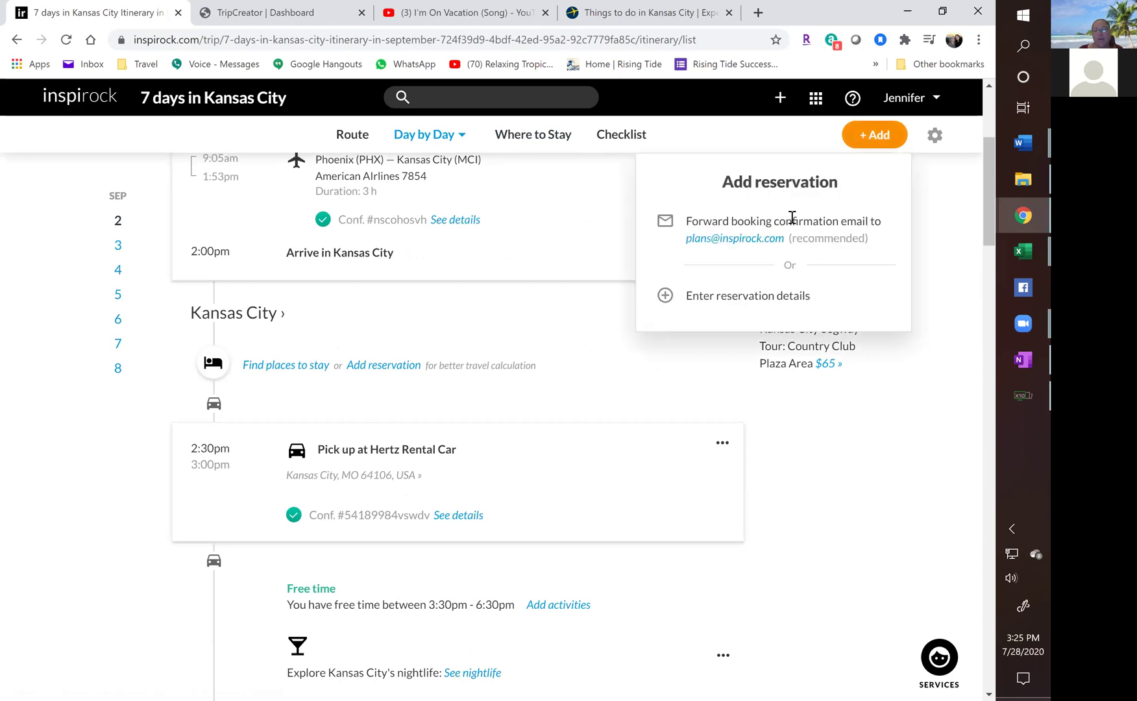
left_click(740, 301)
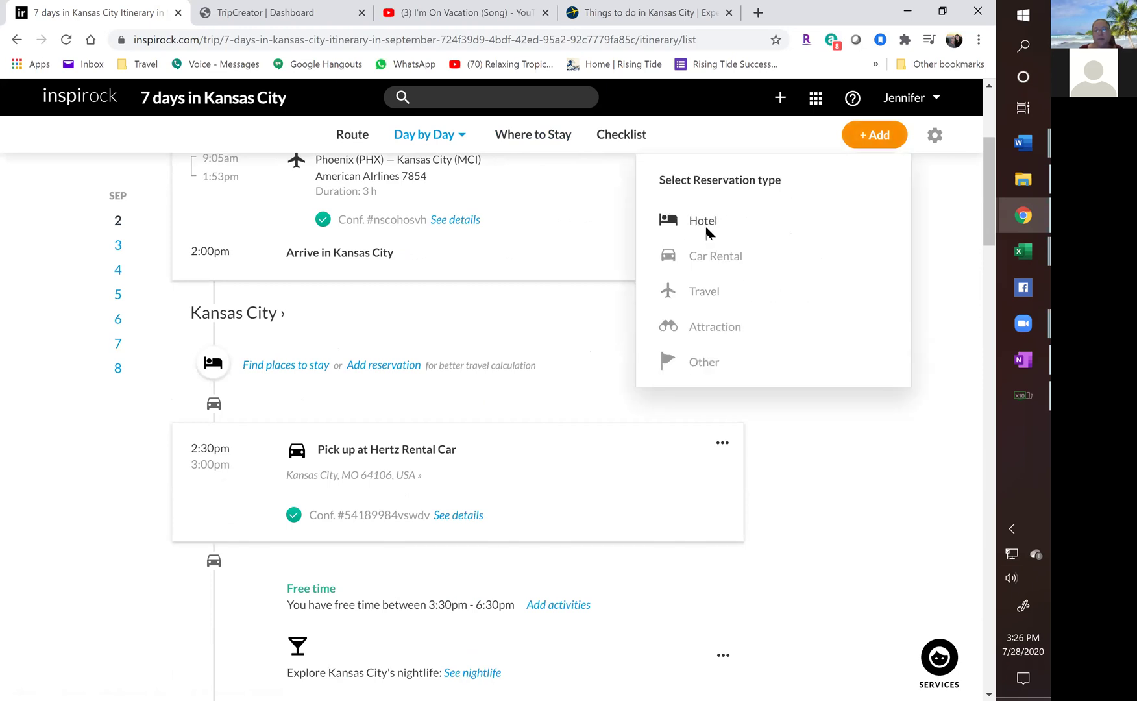
left_click(706, 224)
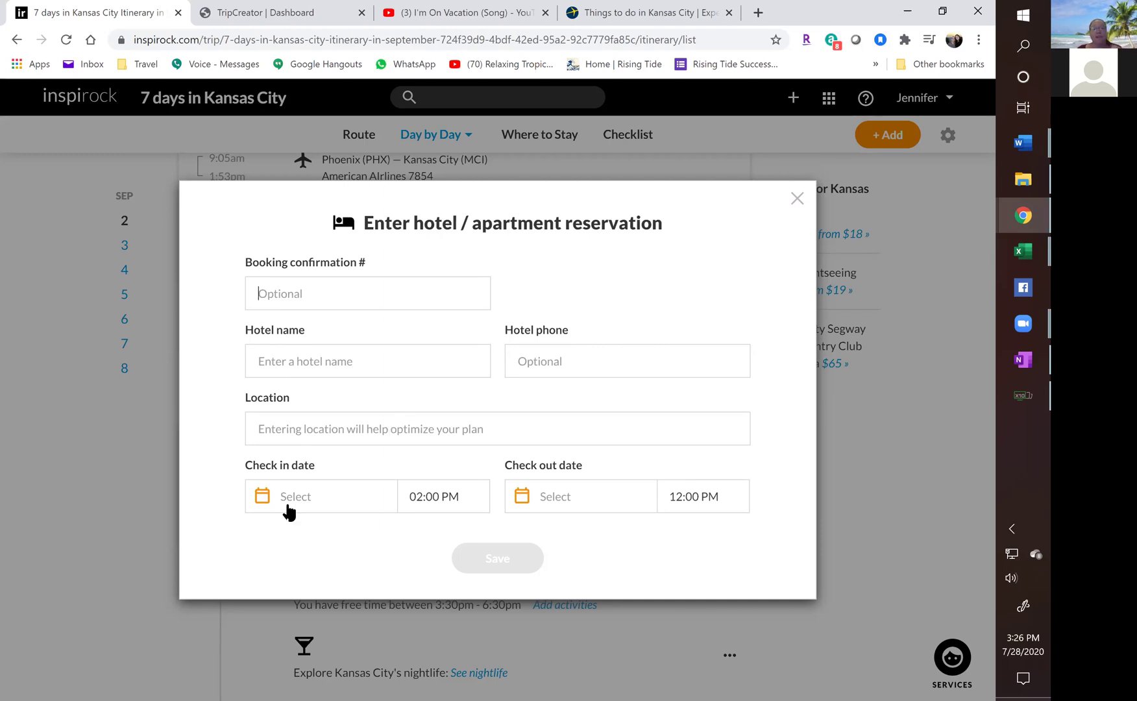
left_click(798, 197)
left_click(870, 149)
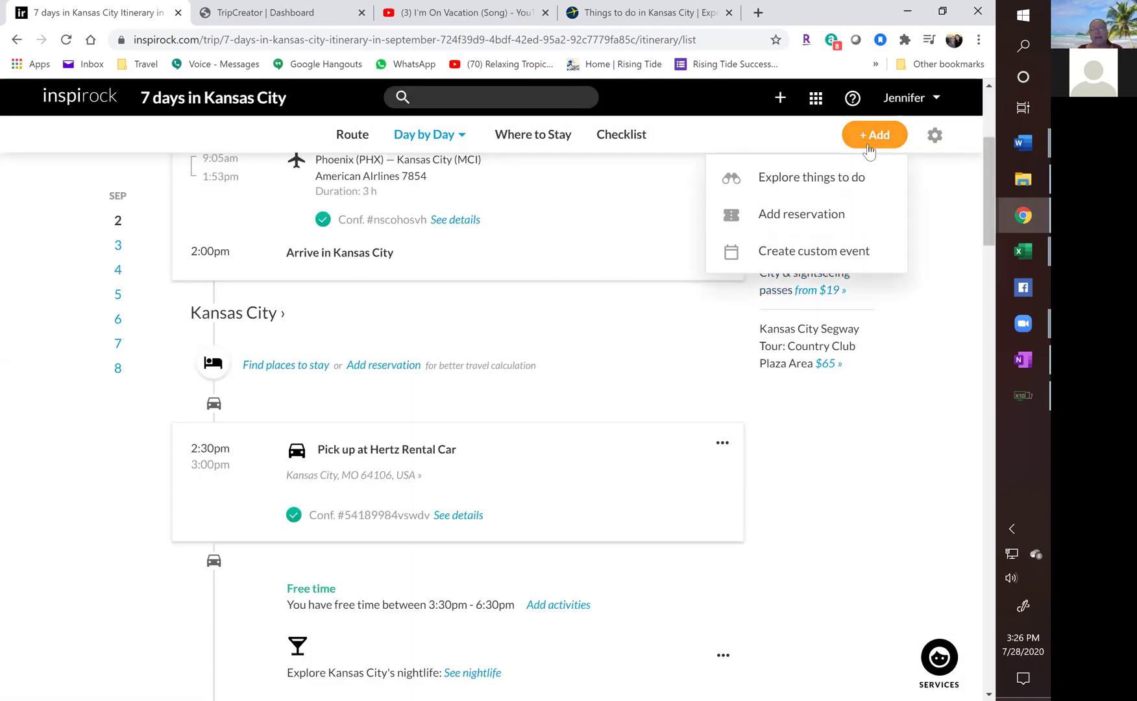
left_click(790, 217)
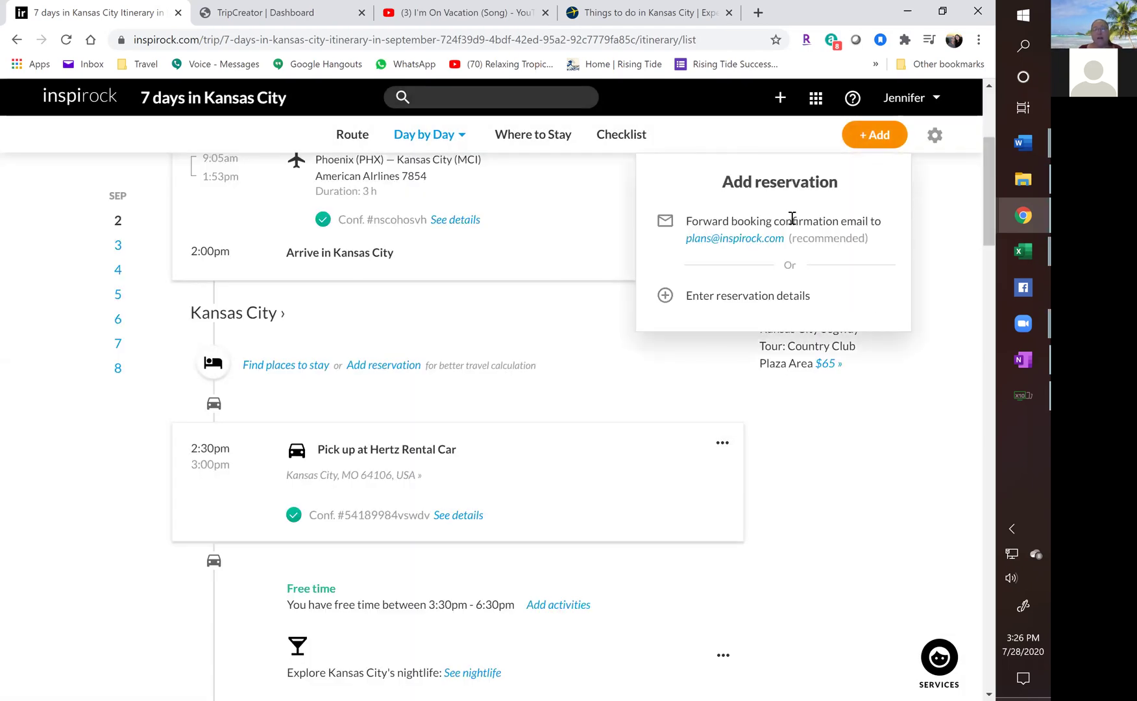
left_click(724, 299)
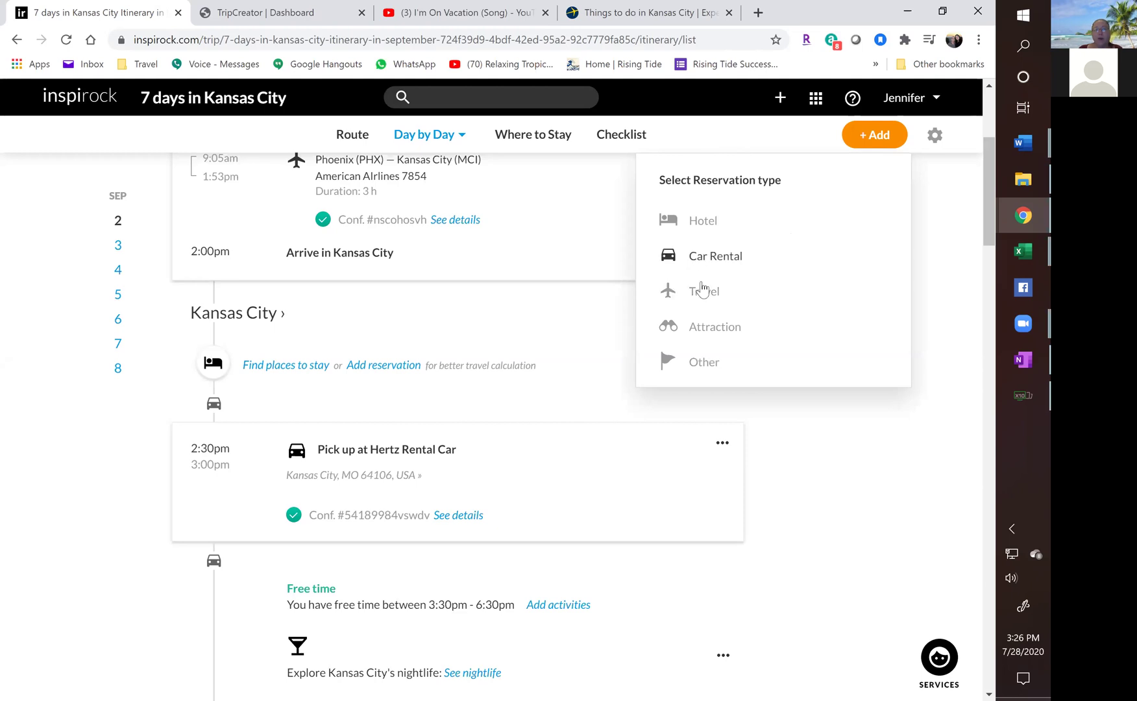
left_click(716, 328)
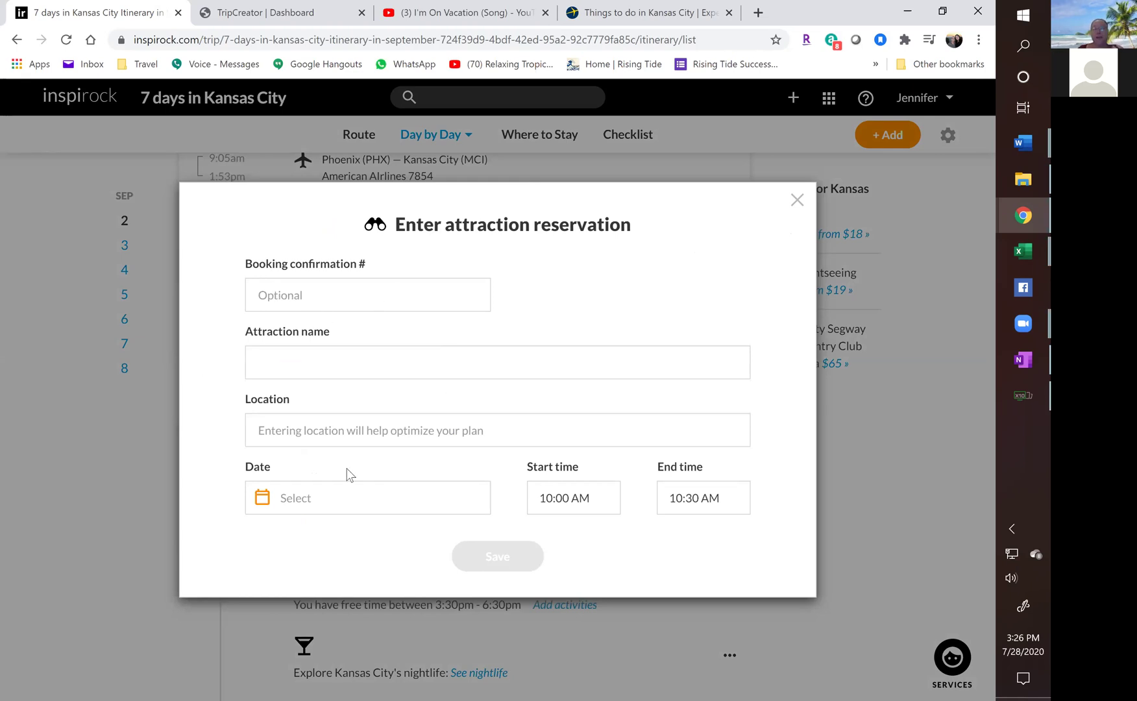
left_click(797, 207)
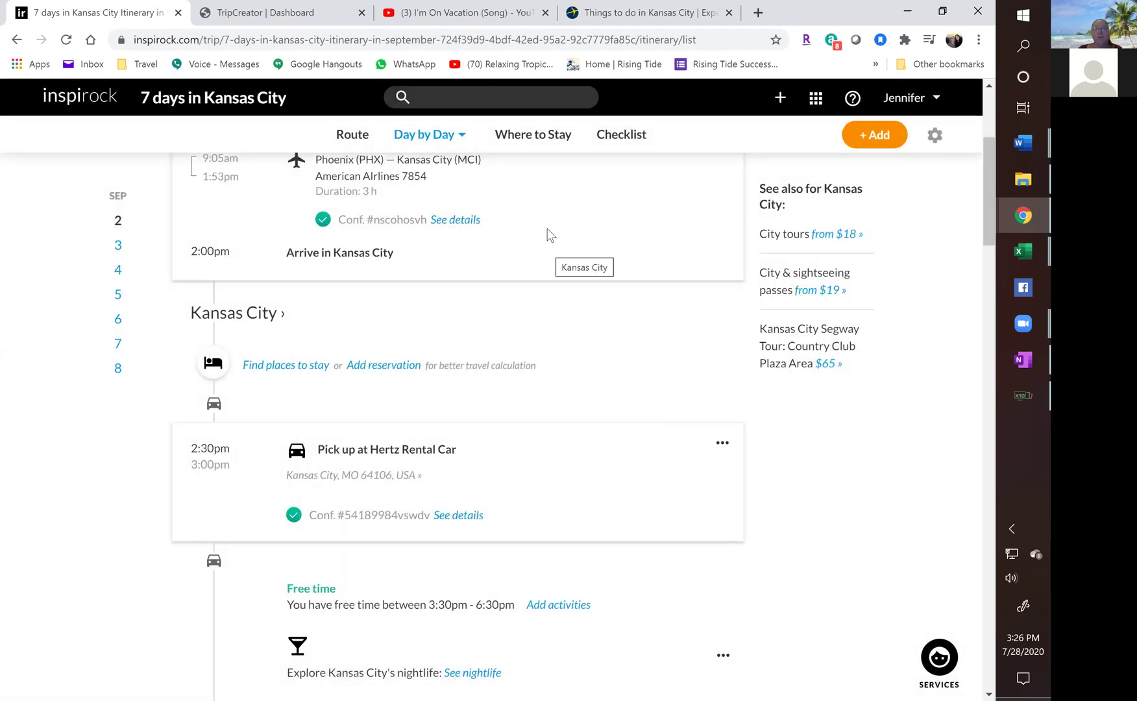
Print the whole Kansas City itinerary with Chrome's destination set to Save as PDF.
left_click(938, 138)
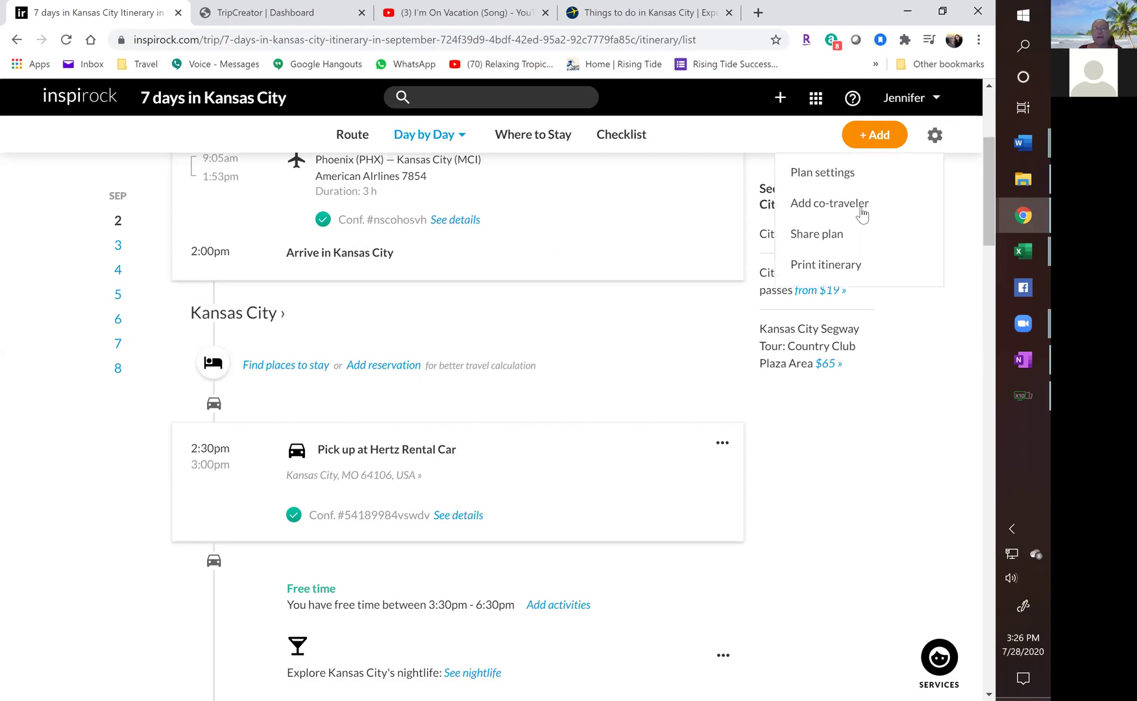
left_click(805, 268)
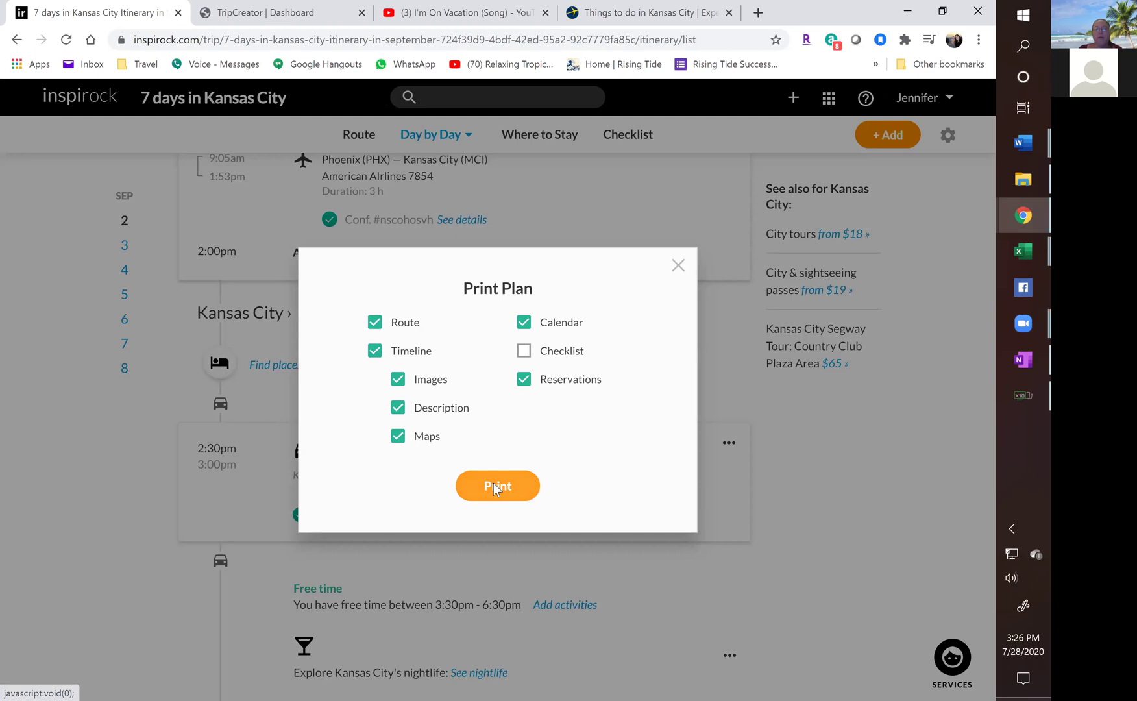
left_click(495, 486)
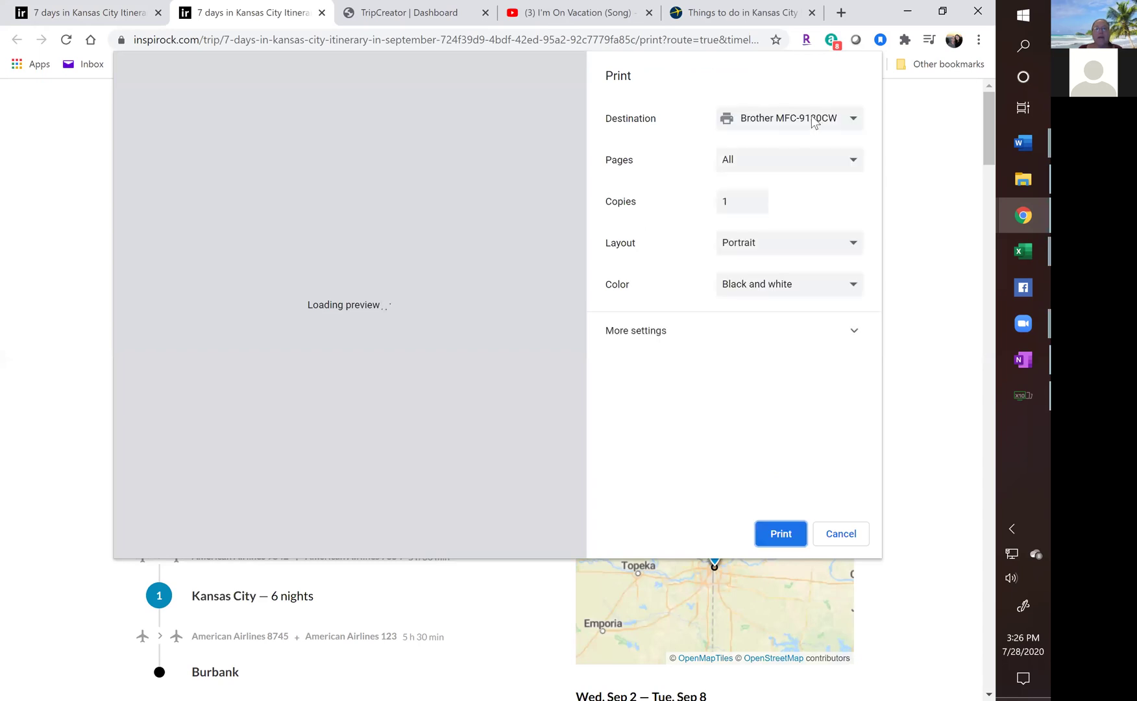
left_click(812, 121)
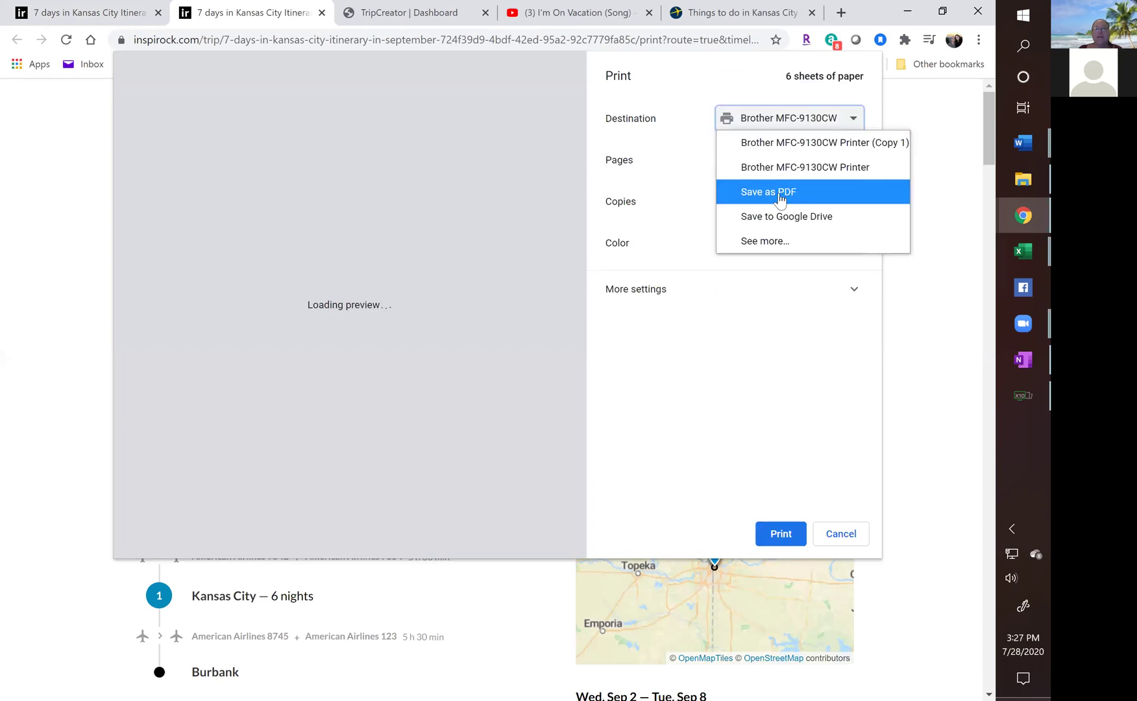
left_click(779, 195)
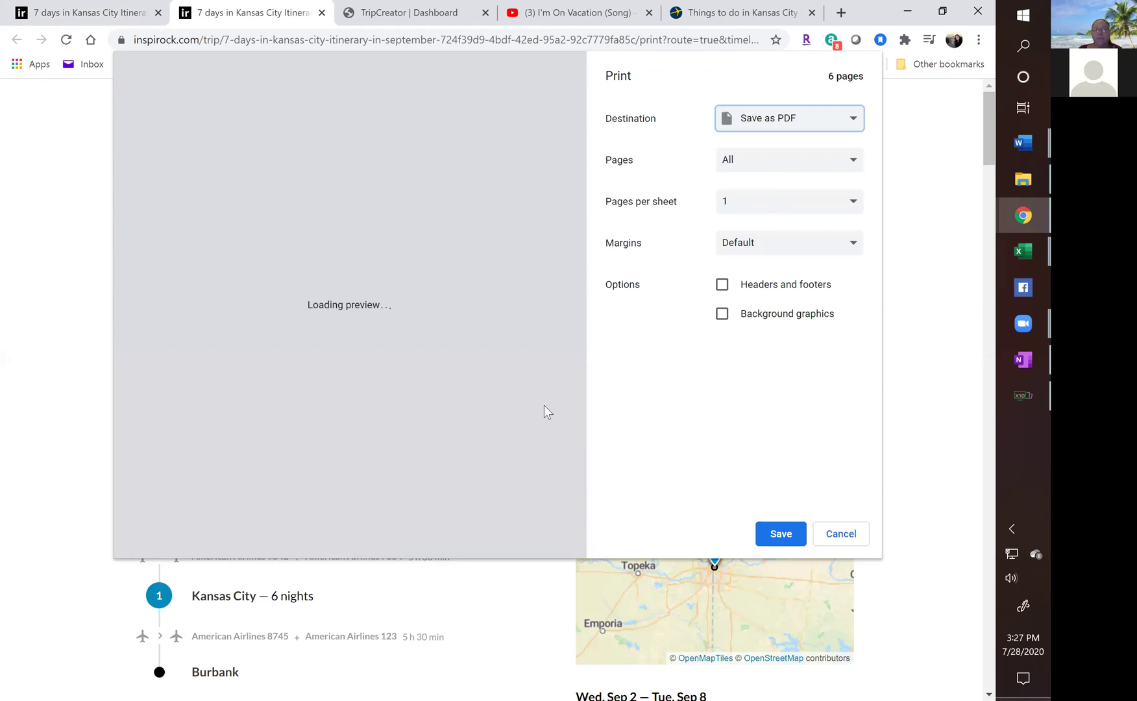
Save the PDF as '7 days in Kansas City Itinerary in September Training' in Client Invoices' 9-2020 folder.
left_click(781, 534)
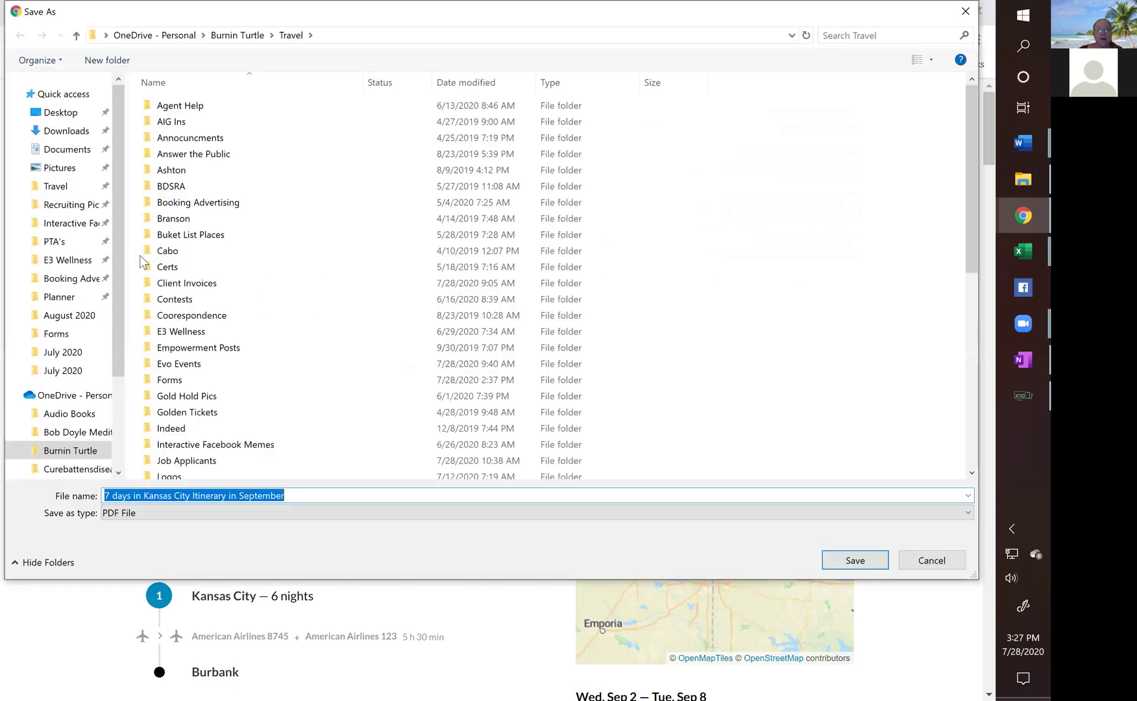
double_click(174, 286)
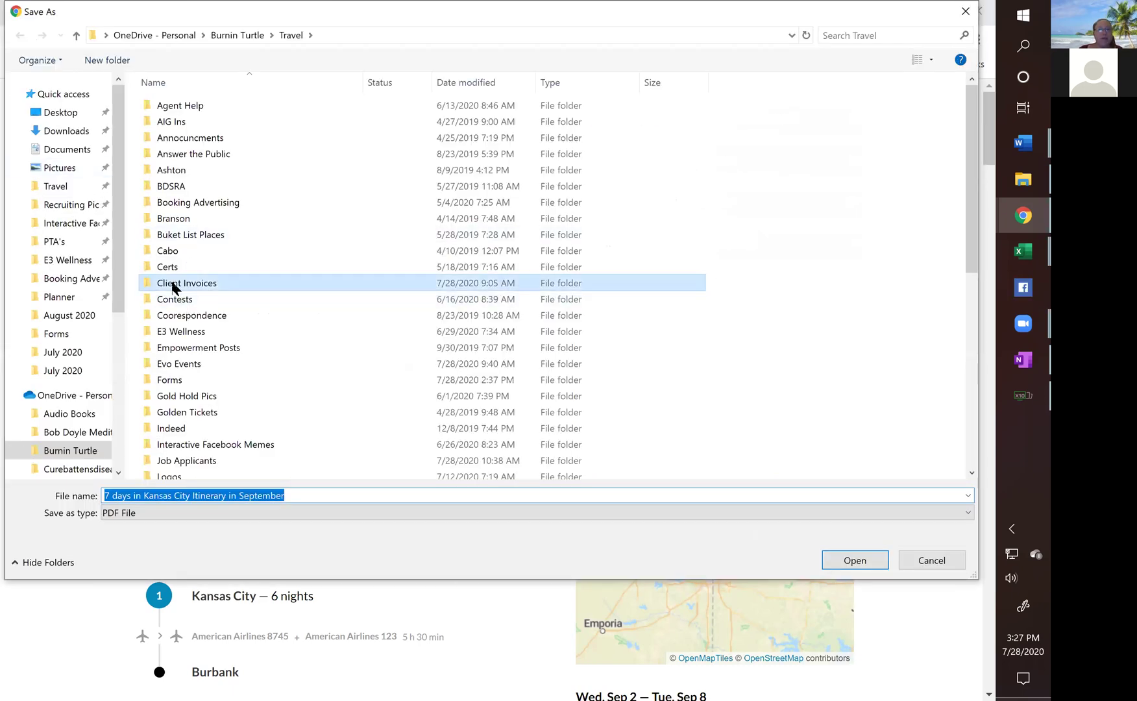
double_click(194, 125)
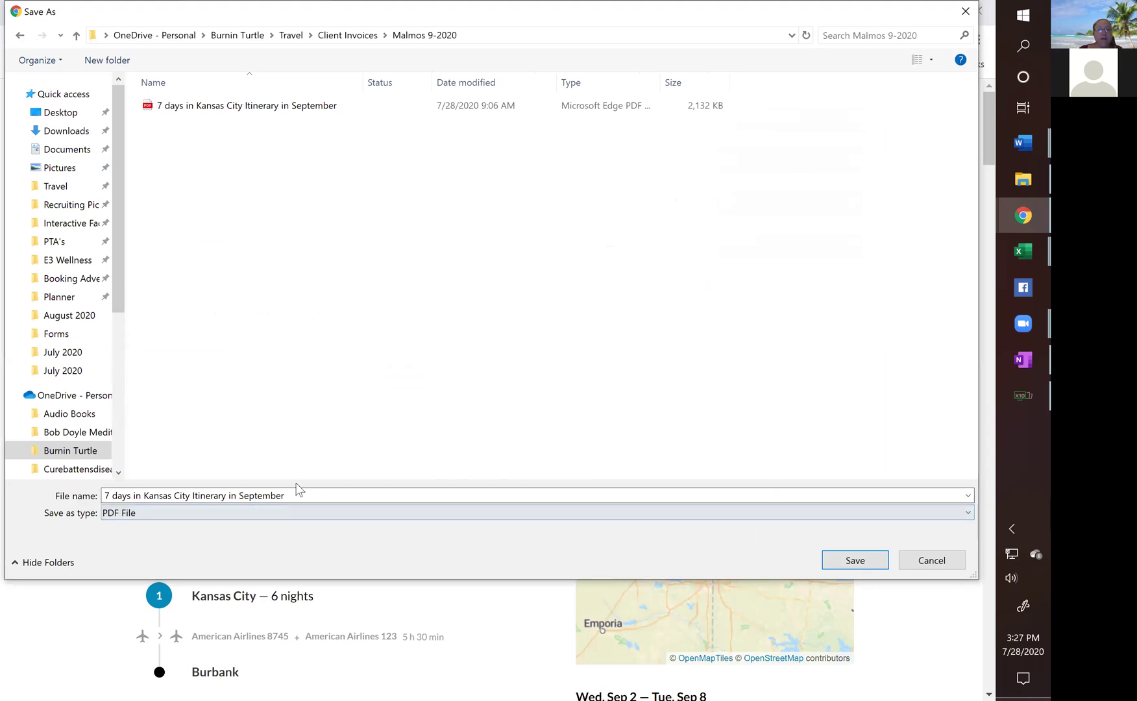
left_click(218, 106)
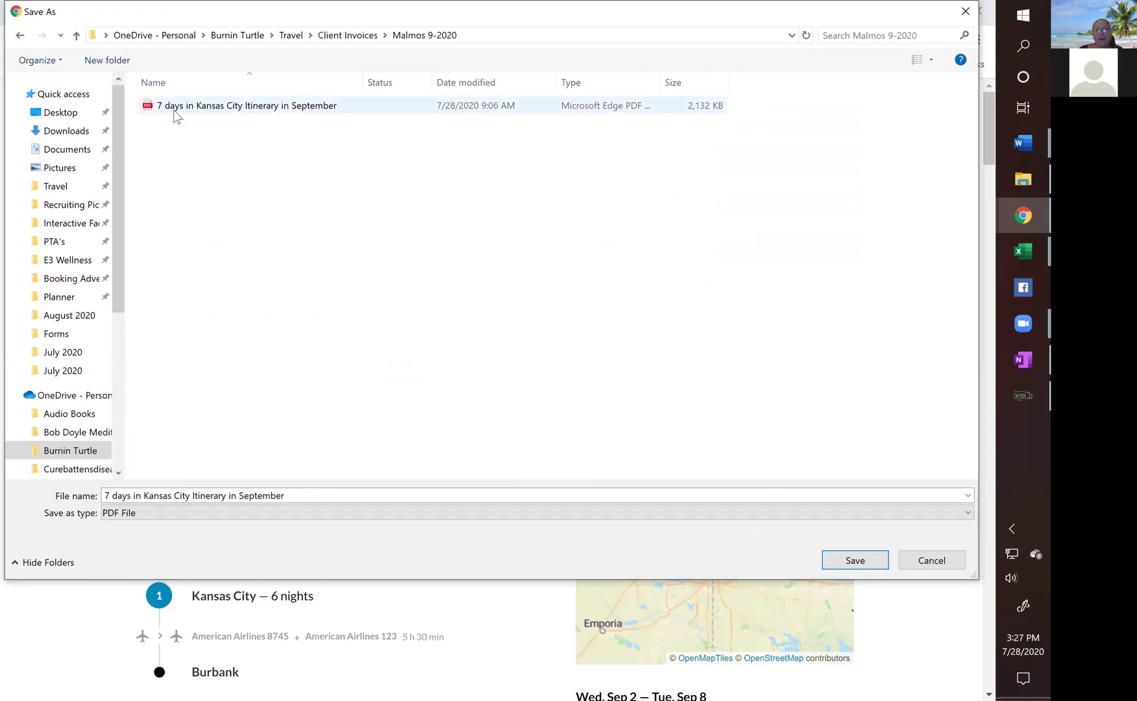
left_click(300, 496)
left_click(302, 496)
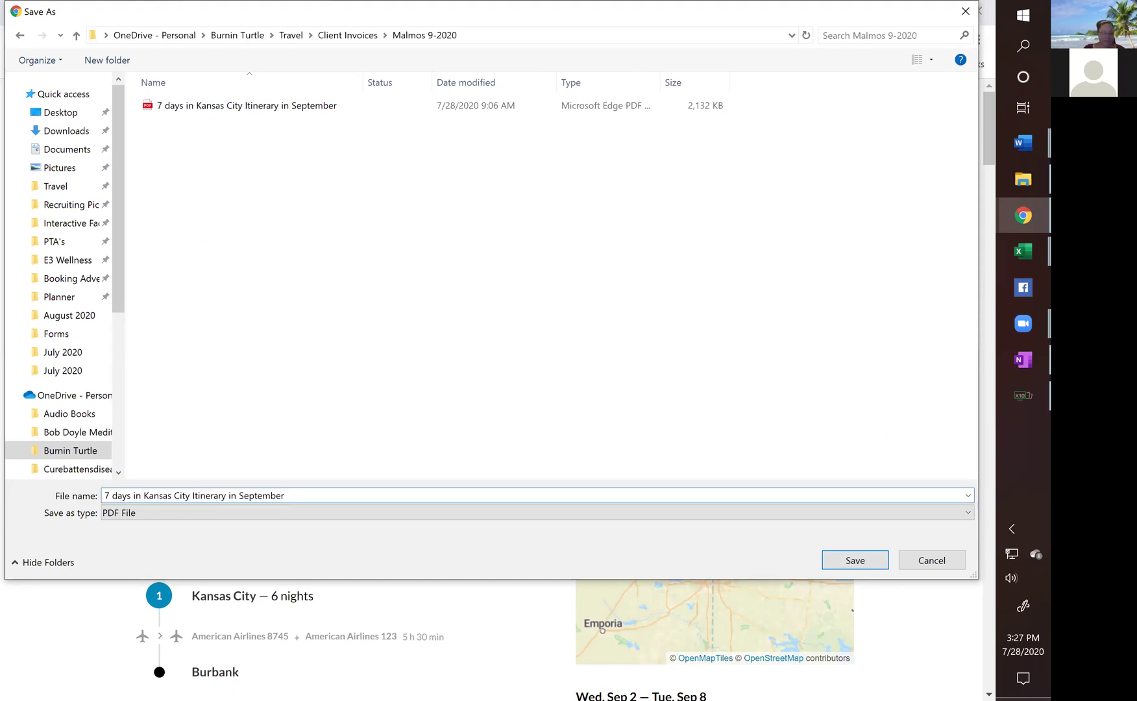
type("Training")
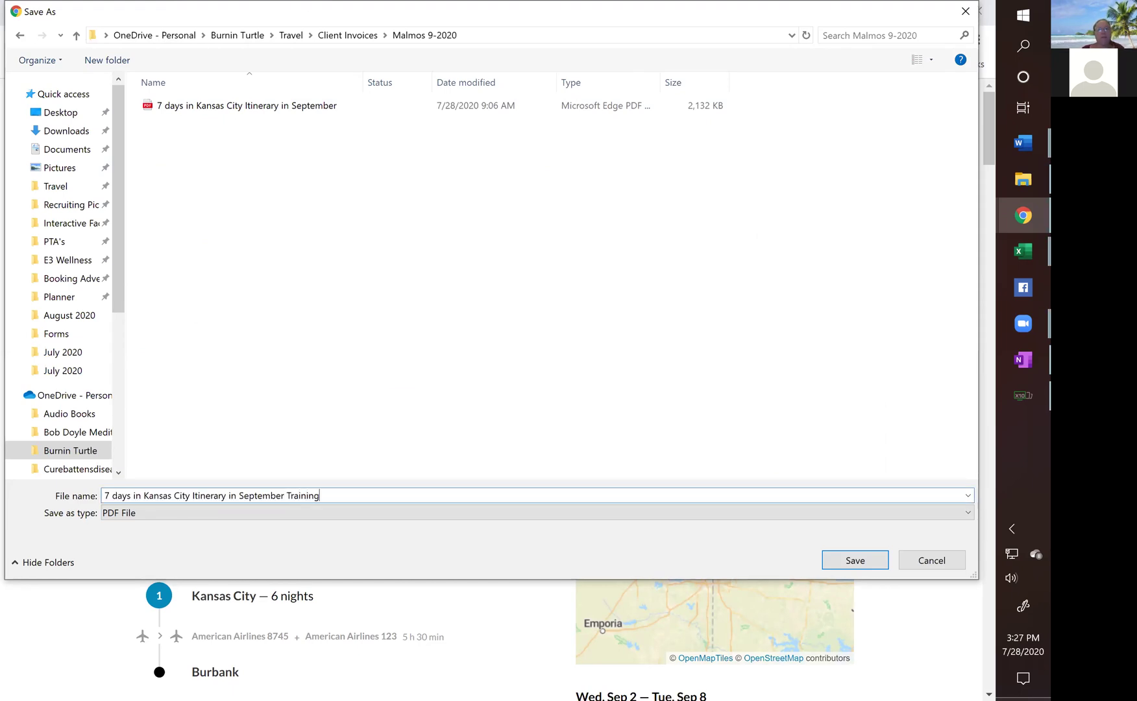
left_click(870, 558)
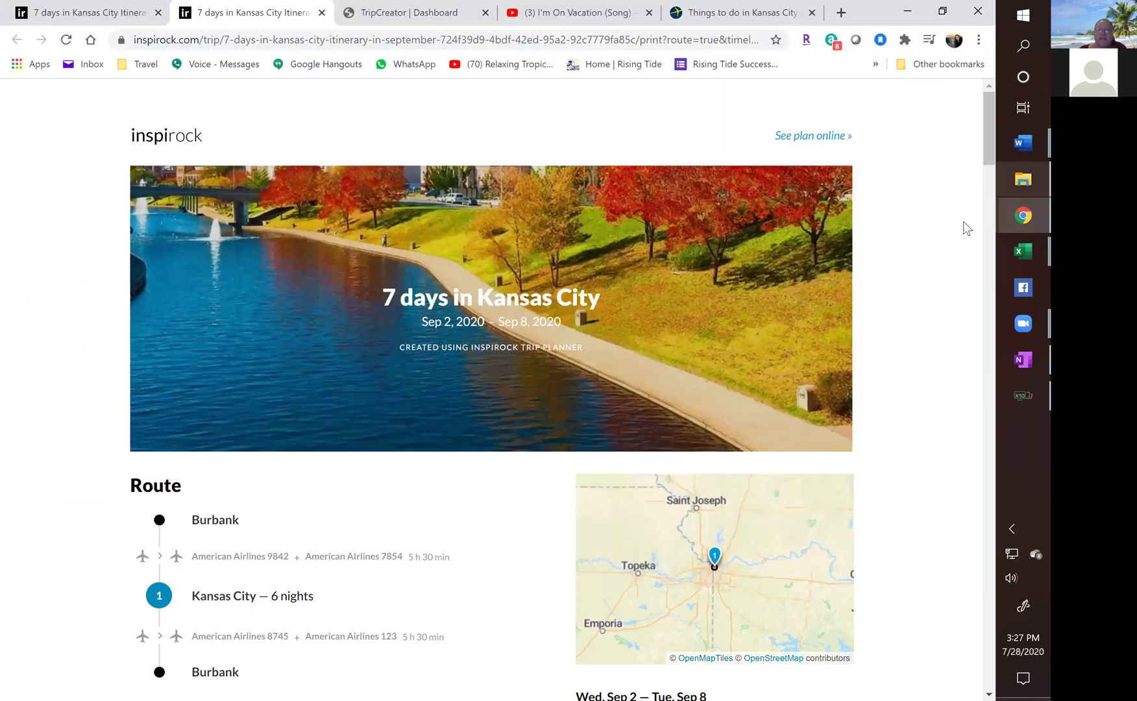
Open the new itinerary PDF from Travel > Client Invoices > 9-2020 in File Explorer.
left_click(1023, 179)
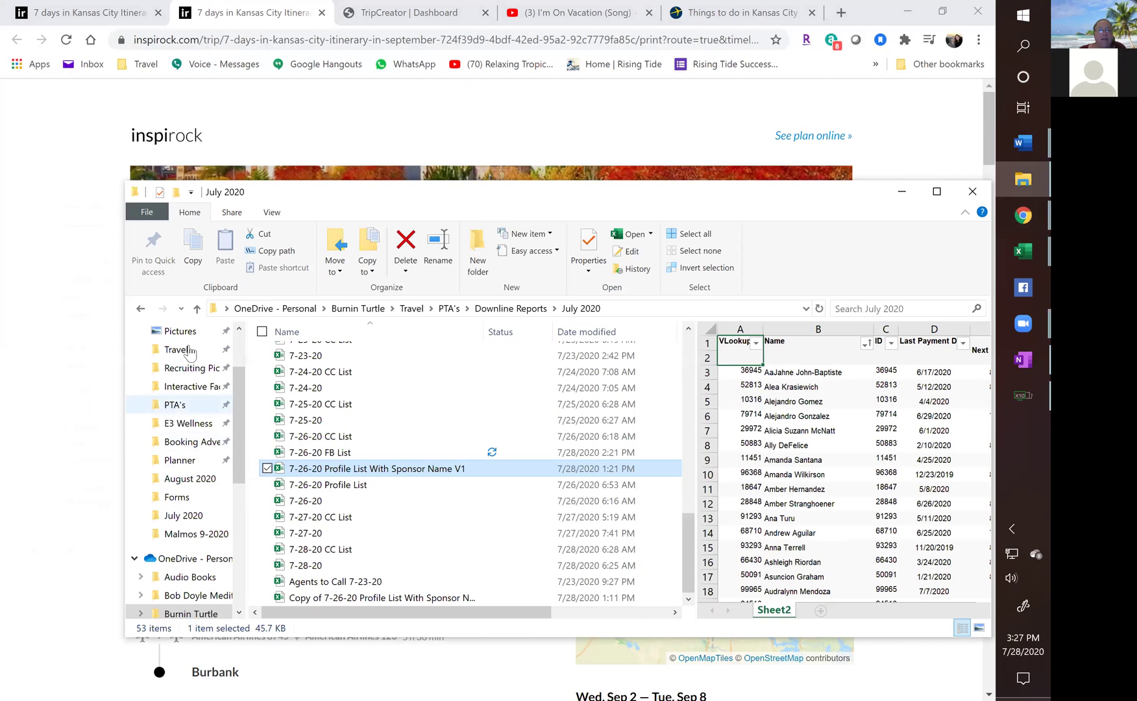
left_click(411, 309)
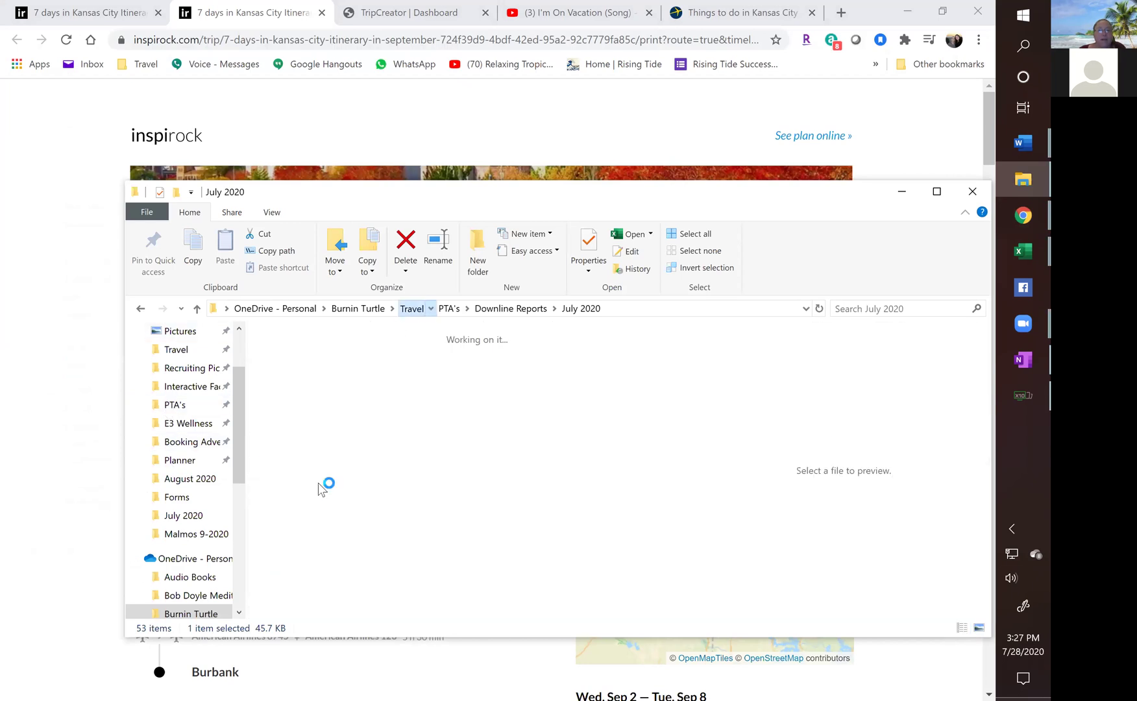
double_click(305, 507)
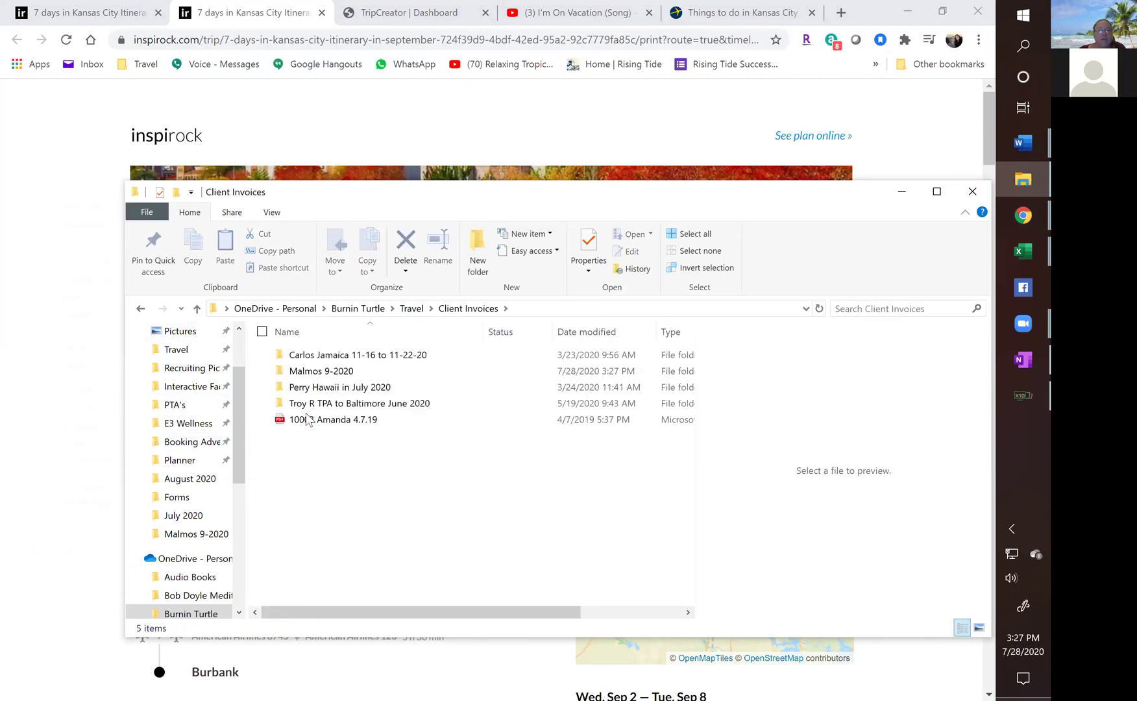
double_click(307, 373)
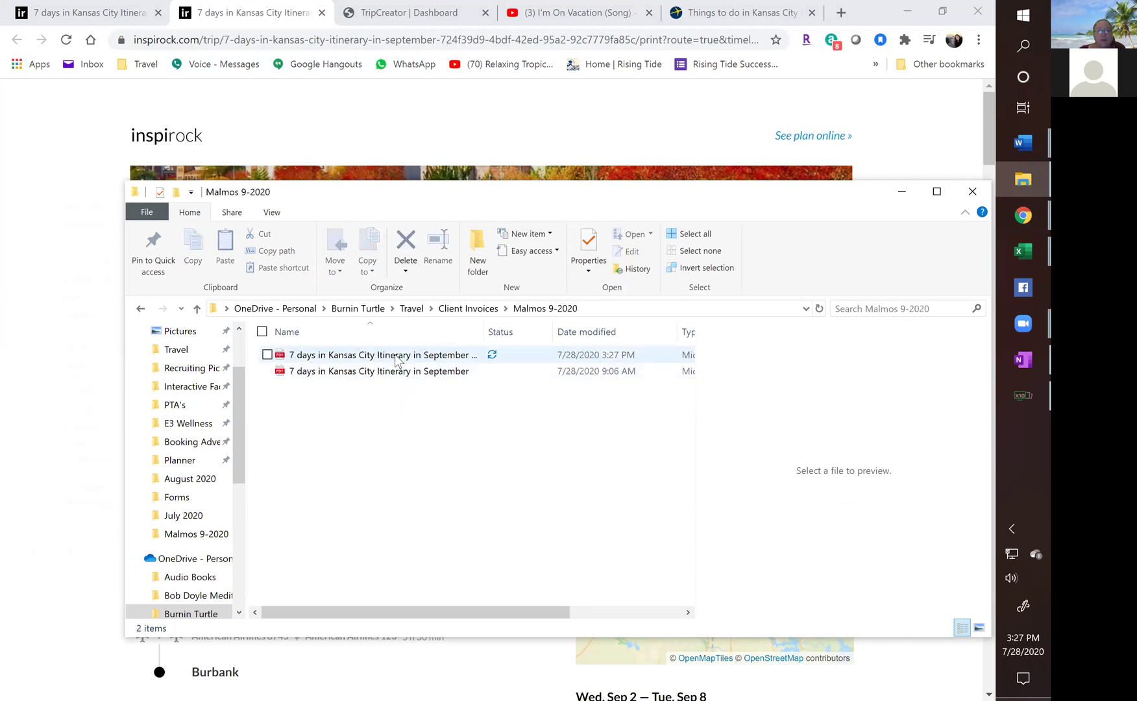
left_click(396, 357)
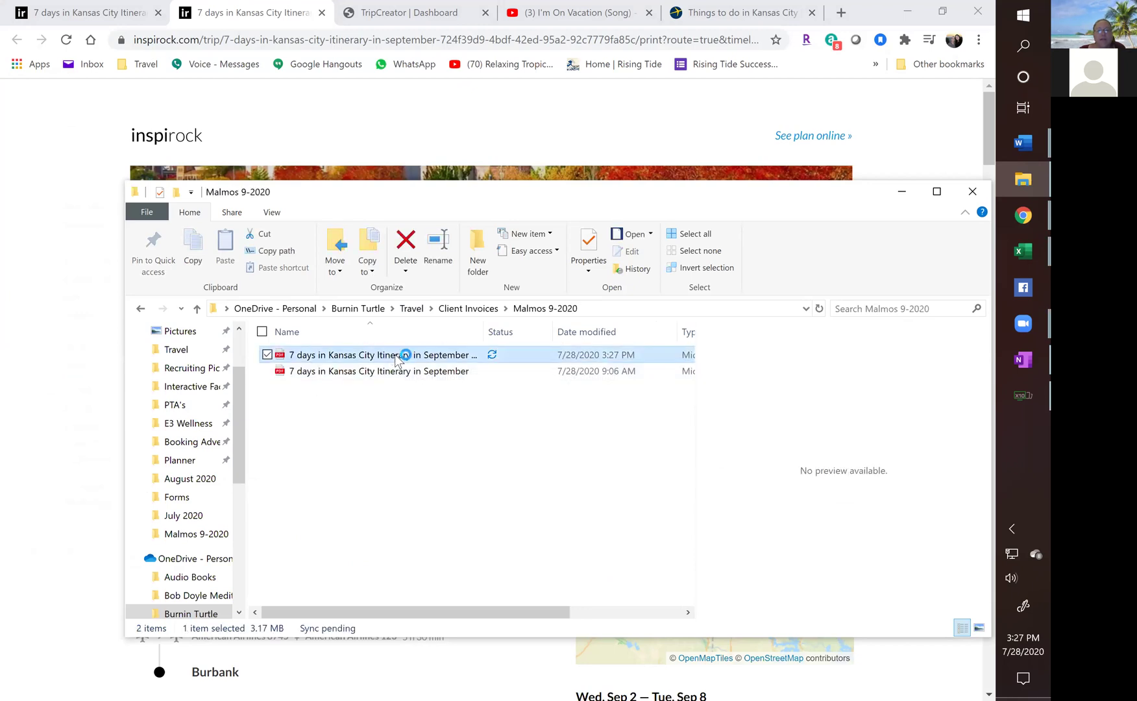
double_click(395, 354)
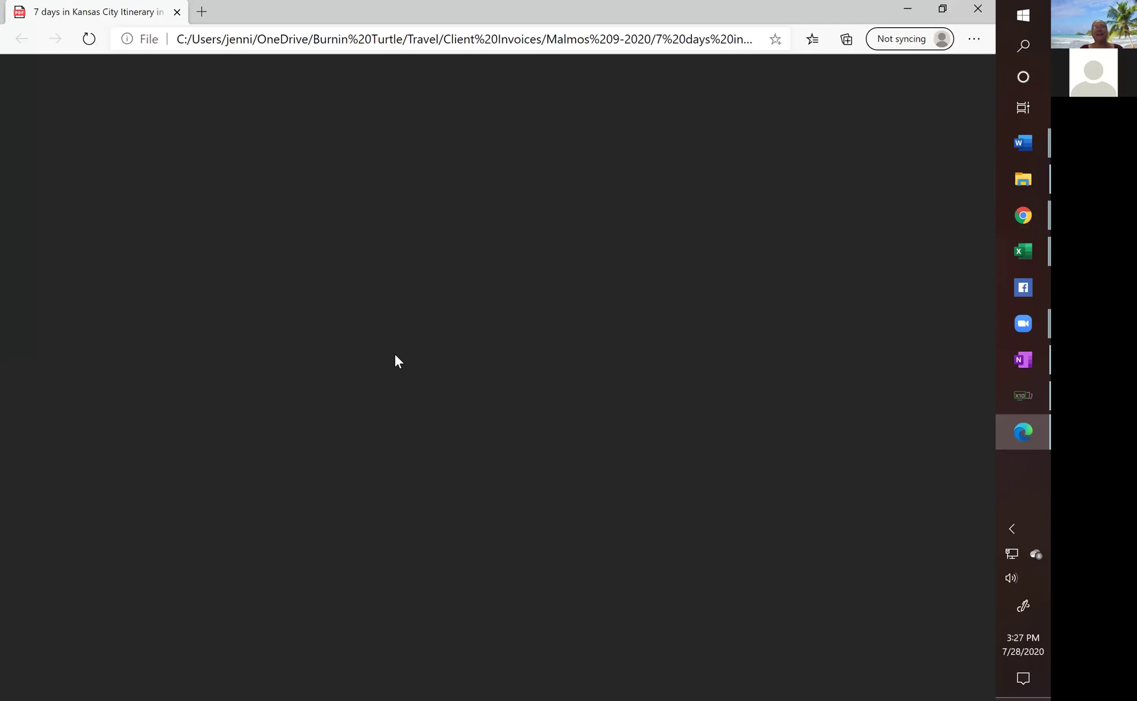
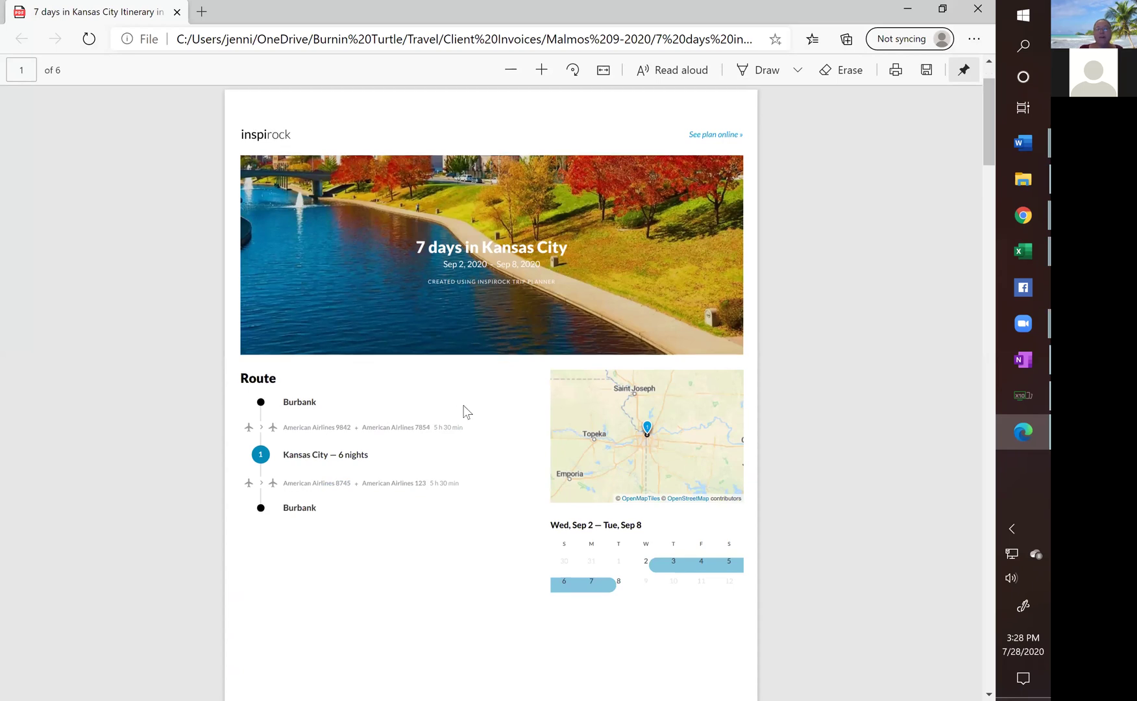
Scroll through the Kansas City itinerary PDF's route summary and daily timeline in Edge.
scroll(427, 437, "down", 8)
scroll(429, 424, "down", 2)
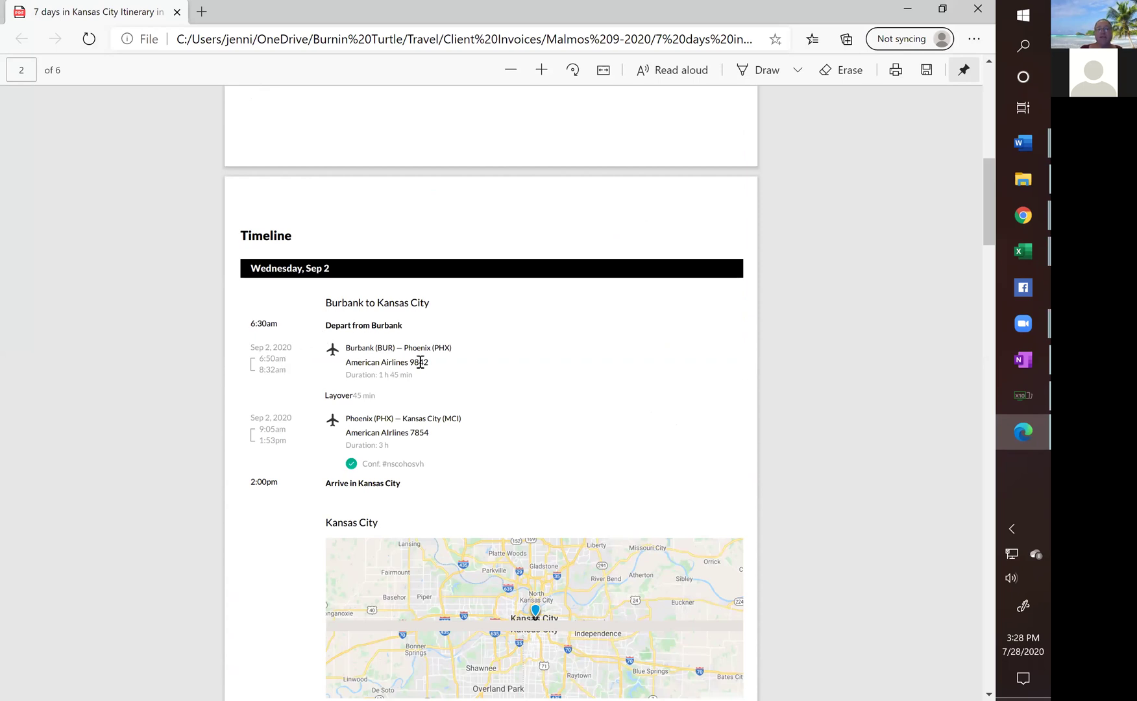
scroll(418, 366, "down", 2)
scroll(412, 368, "down", 5)
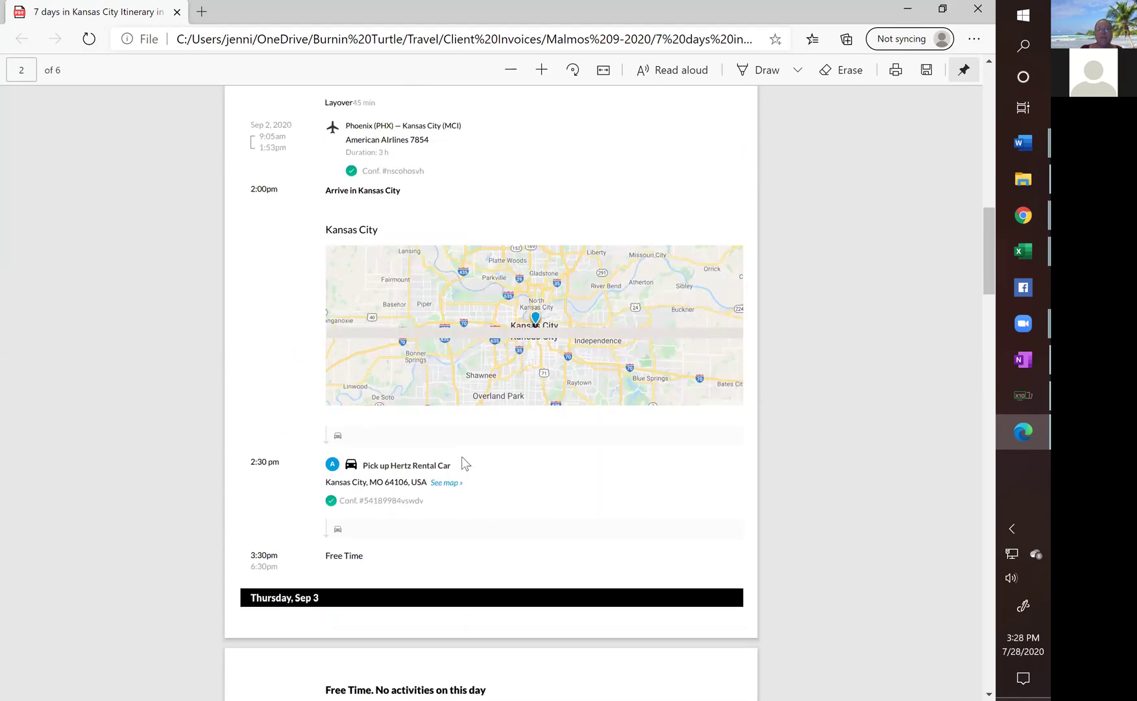
scroll(462, 464, "down", 2)
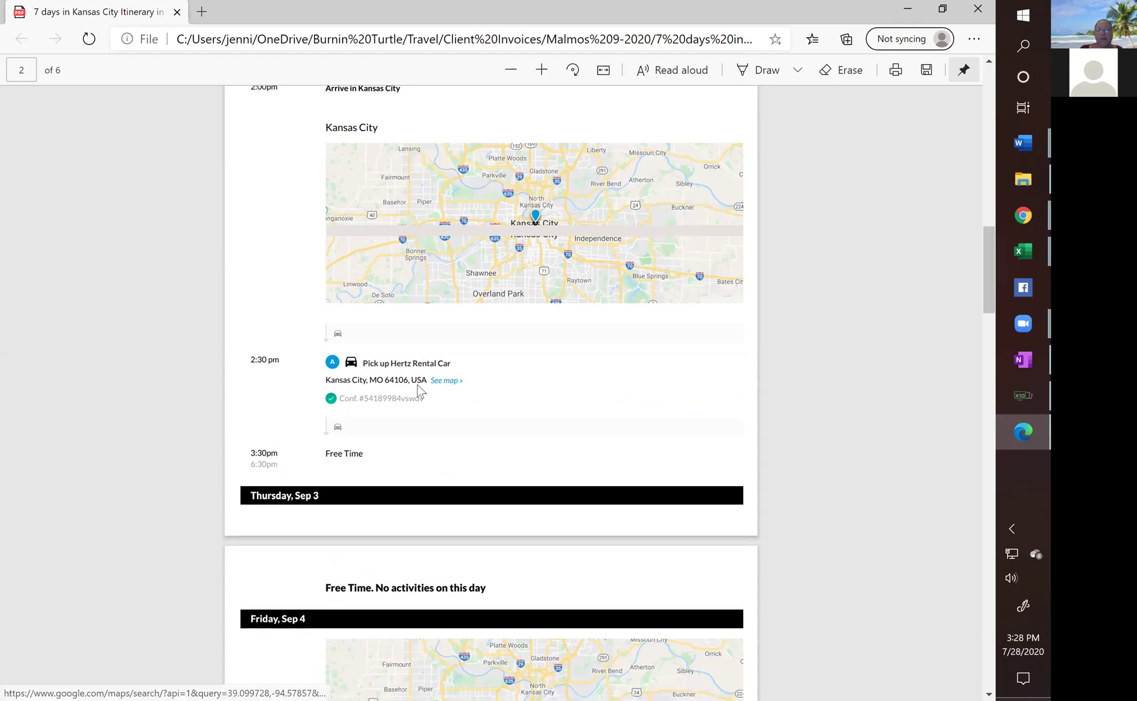
scroll(357, 353, "down", 9)
scroll(388, 356, "down", 8)
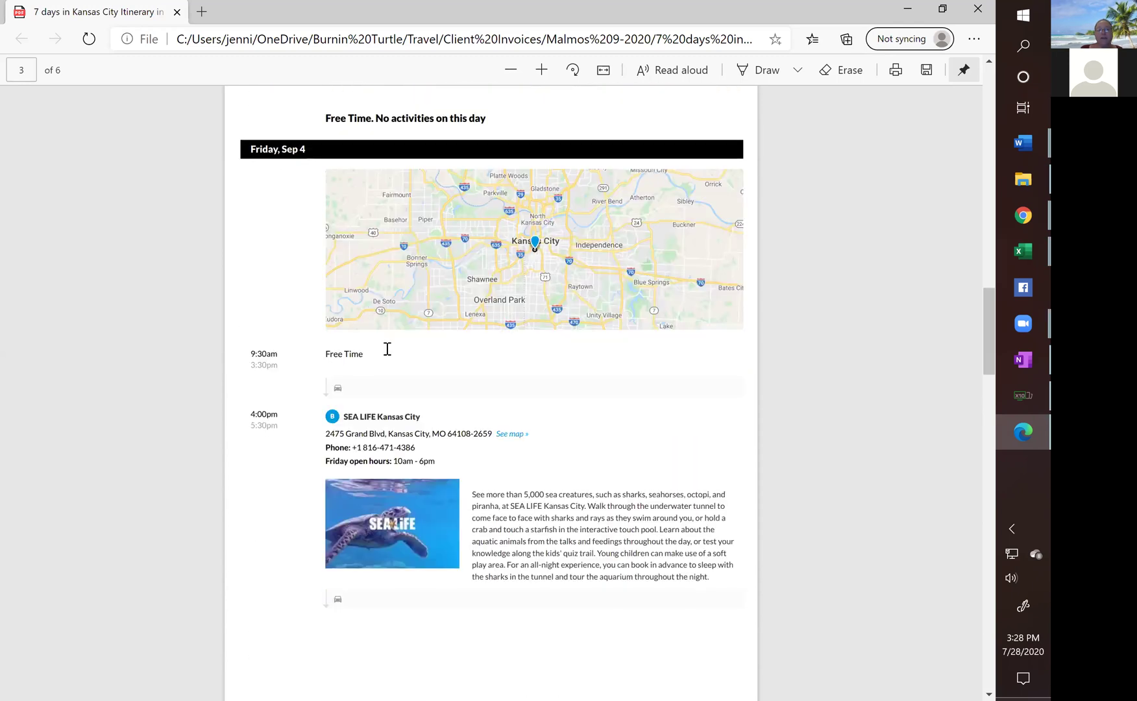
Select the SEA LIFE description text, then scroll on to the page 6 calendar for Sep 2–8.
left_click_drag(472, 290, 712, 374)
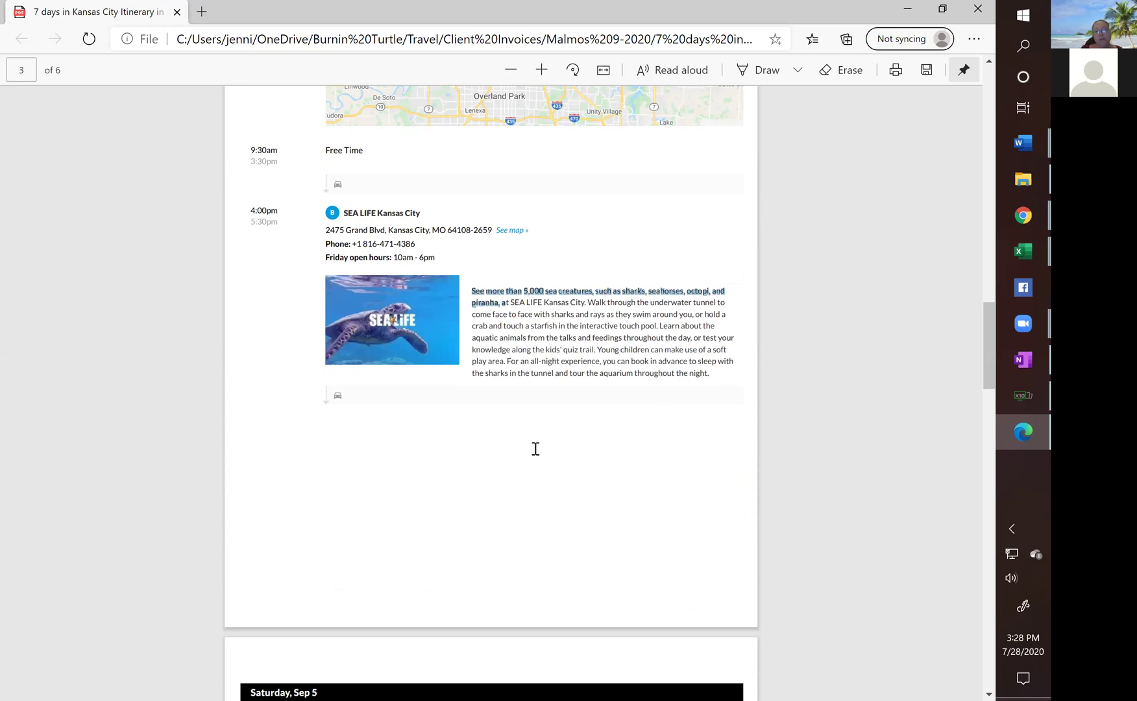
left_click_drag(985, 331, 517, 461)
scroll(517, 465, "down", 10)
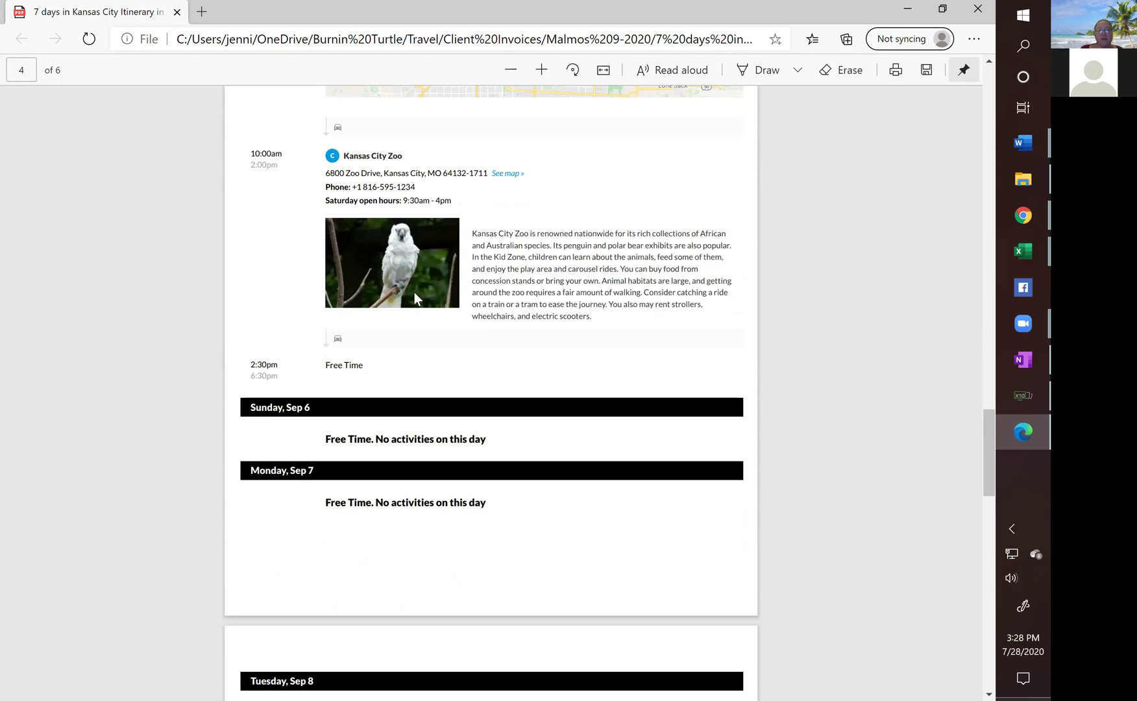
scroll(414, 294, "down", 8)
scroll(401, 336, "down", 4)
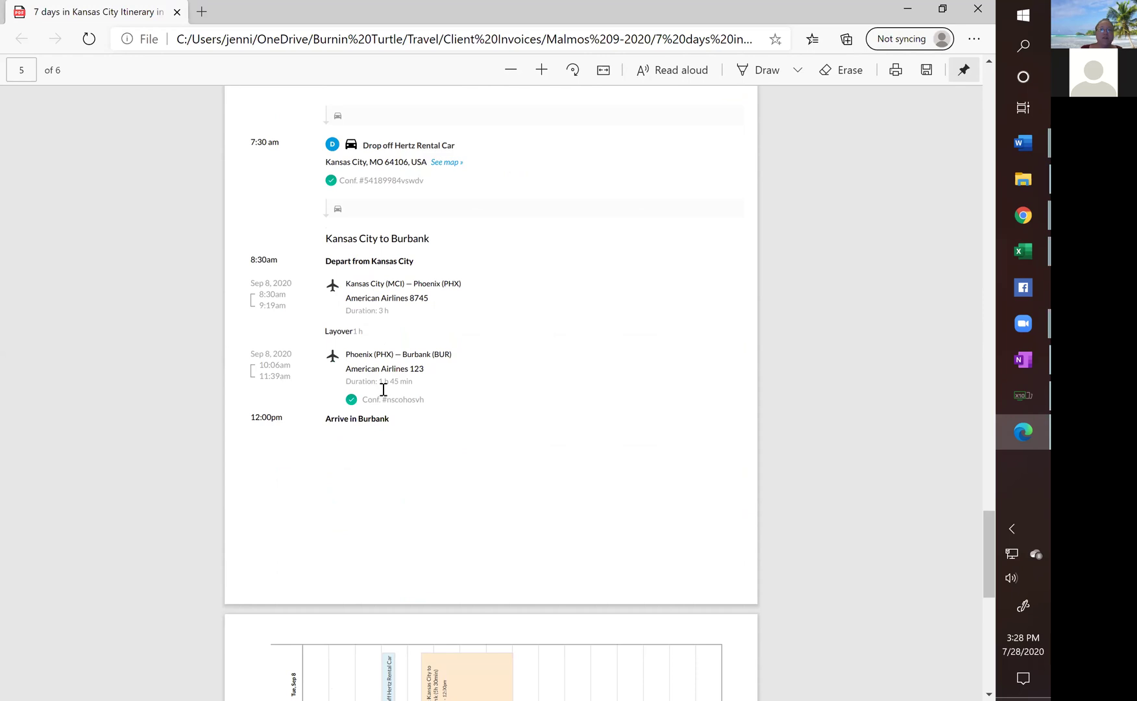
scroll(421, 409, "down", 7)
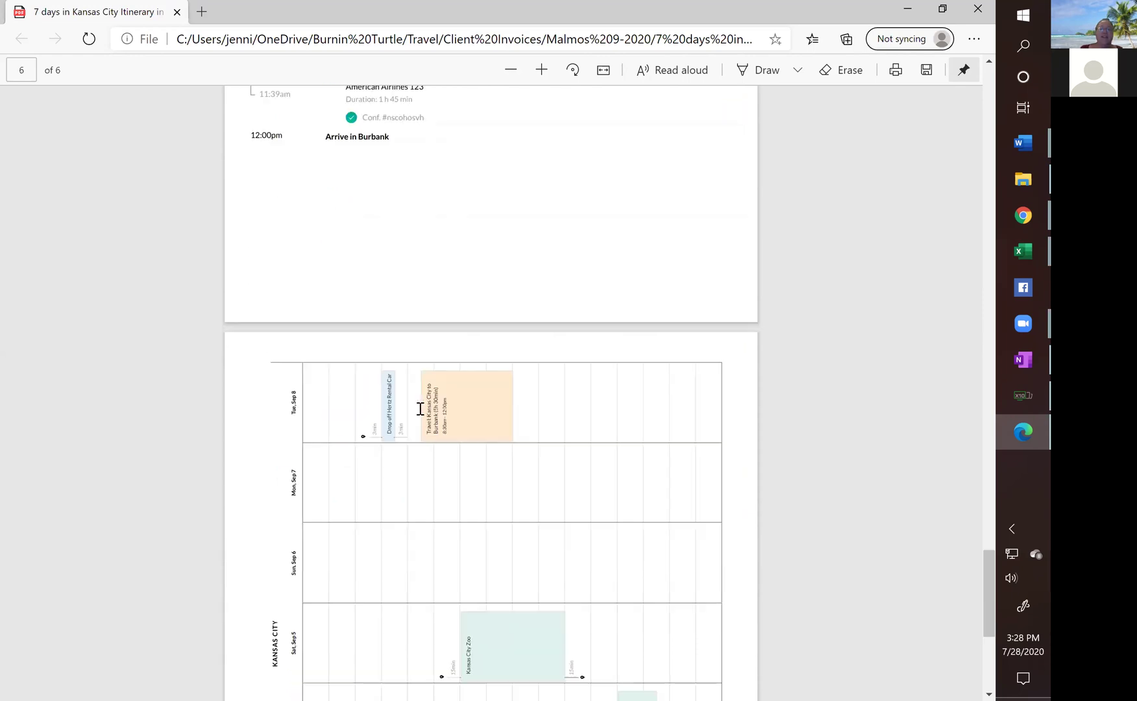
scroll(420, 409, "down", 2)
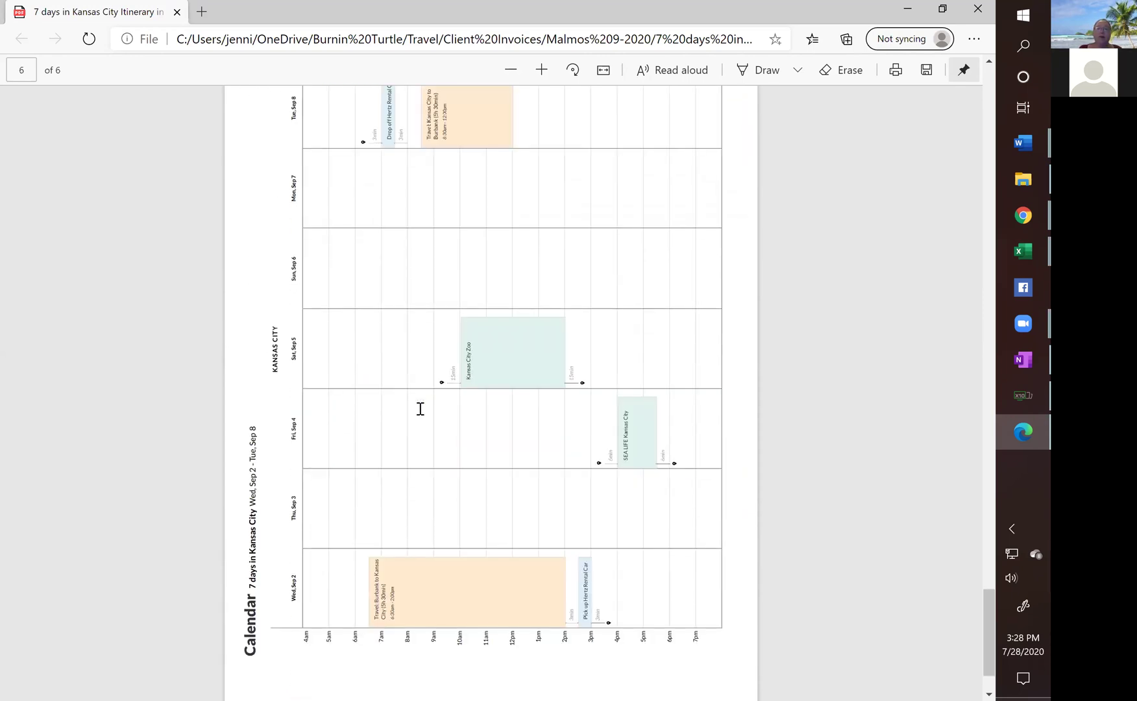
left_click_drag(993, 599, 988, 594)
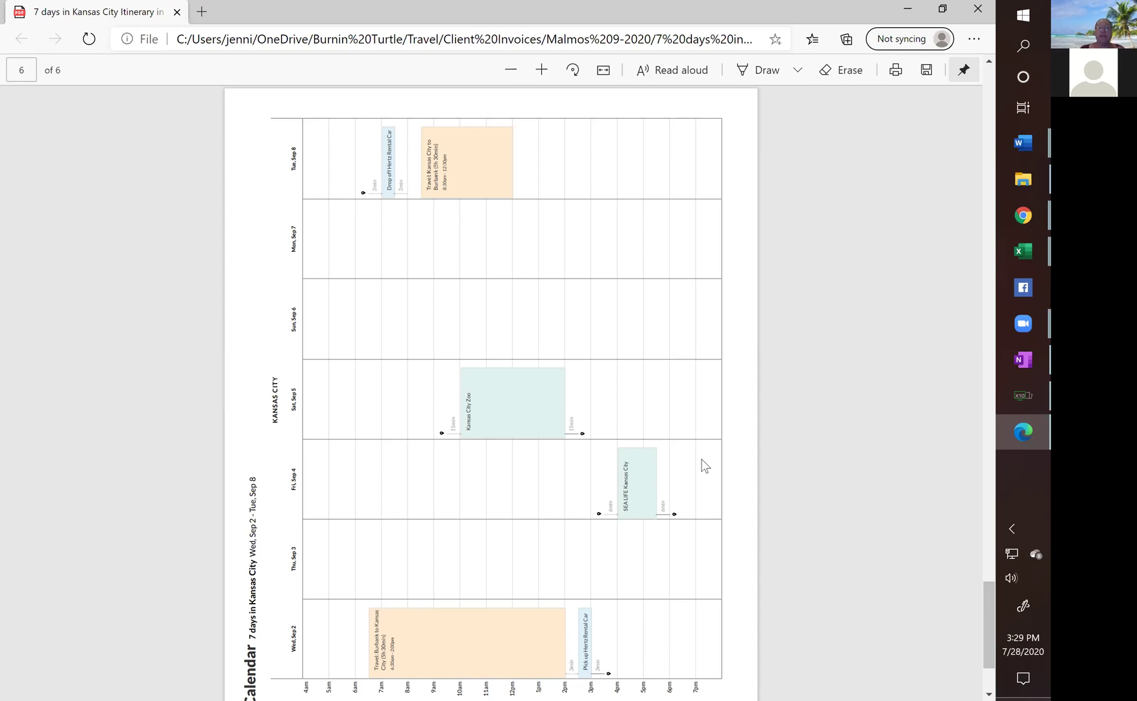
scroll(686, 446, "down", 3)
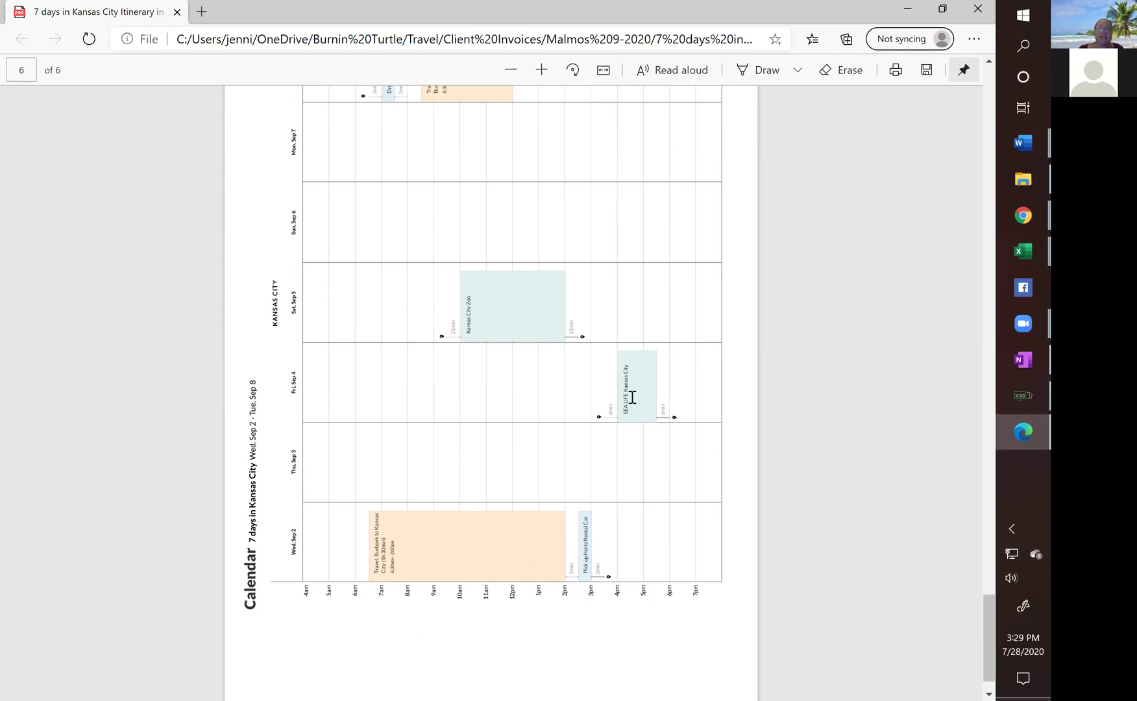
scroll(477, 396, "up", 9)
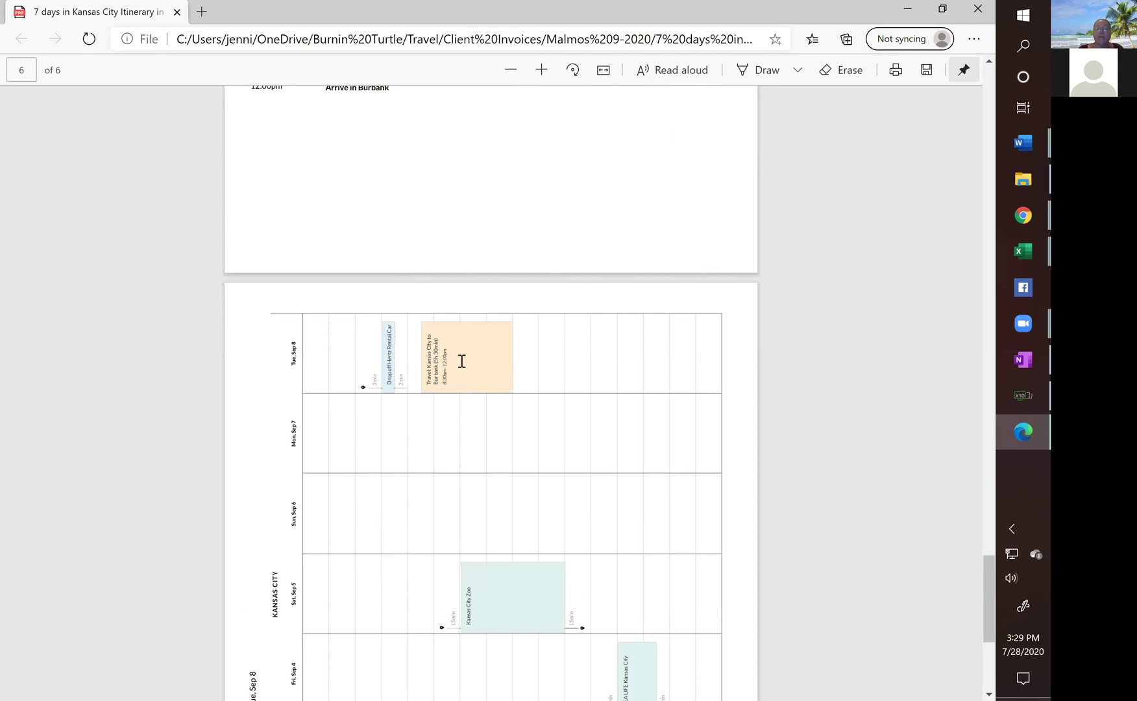
scroll(470, 426, "down", 10)
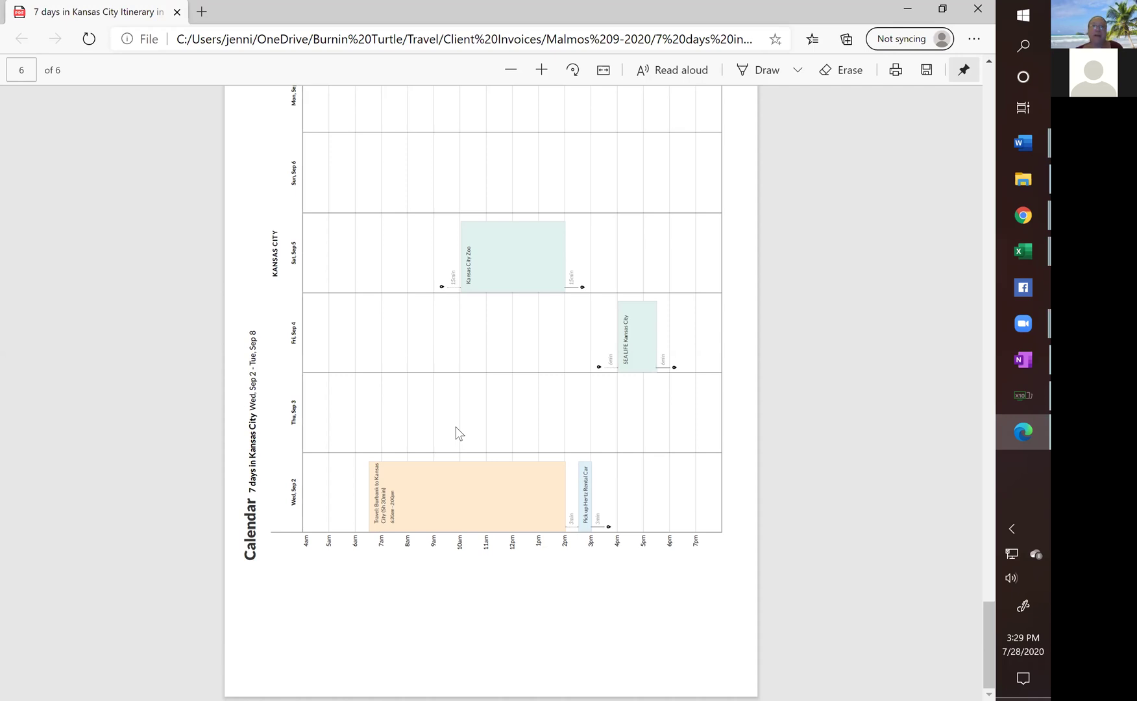
Close the Edge PDF and duplicate print tab, then go to Inspirock's home page.
left_click(978, 10)
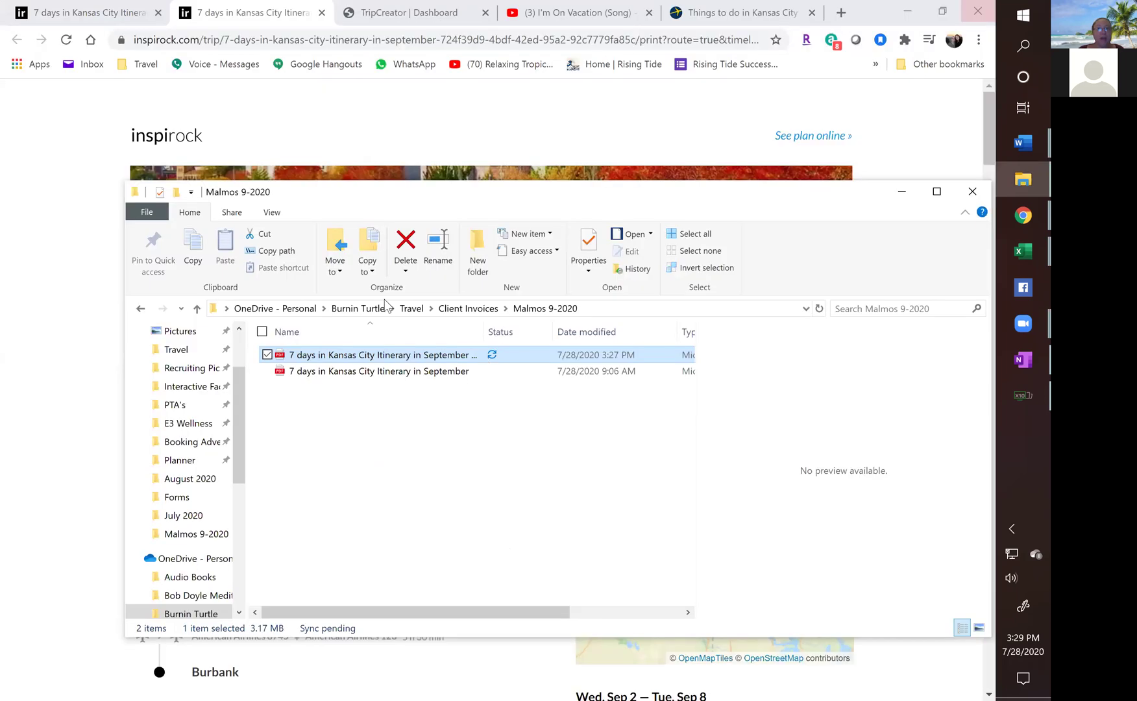
left_click(901, 192)
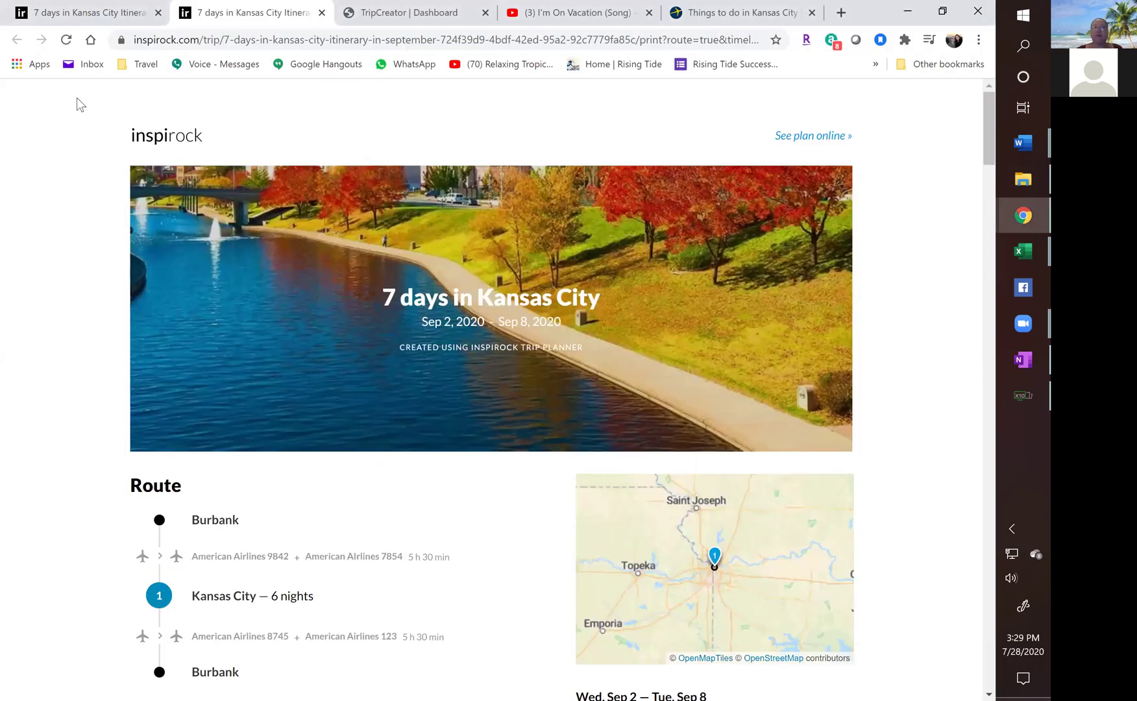
left_click(322, 13)
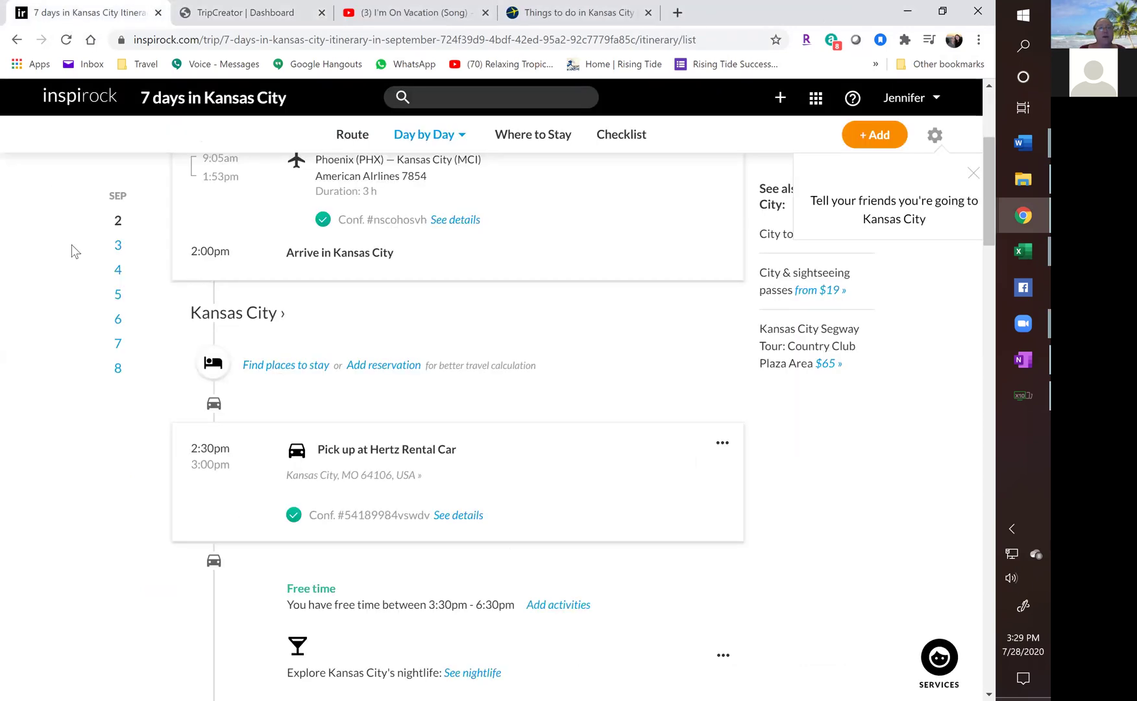
left_click(75, 105)
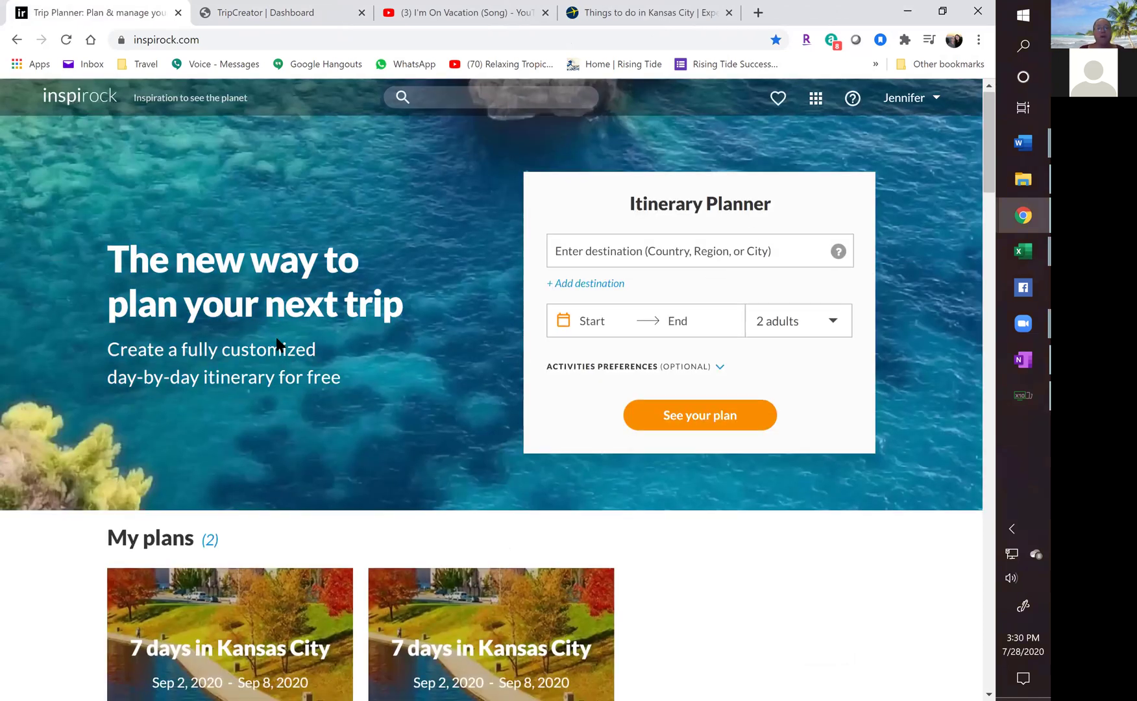
Delete the second '7 days in Kansas City' plan, then switch to the TripCreator Dashboard tab.
scroll(277, 344, "down", 2)
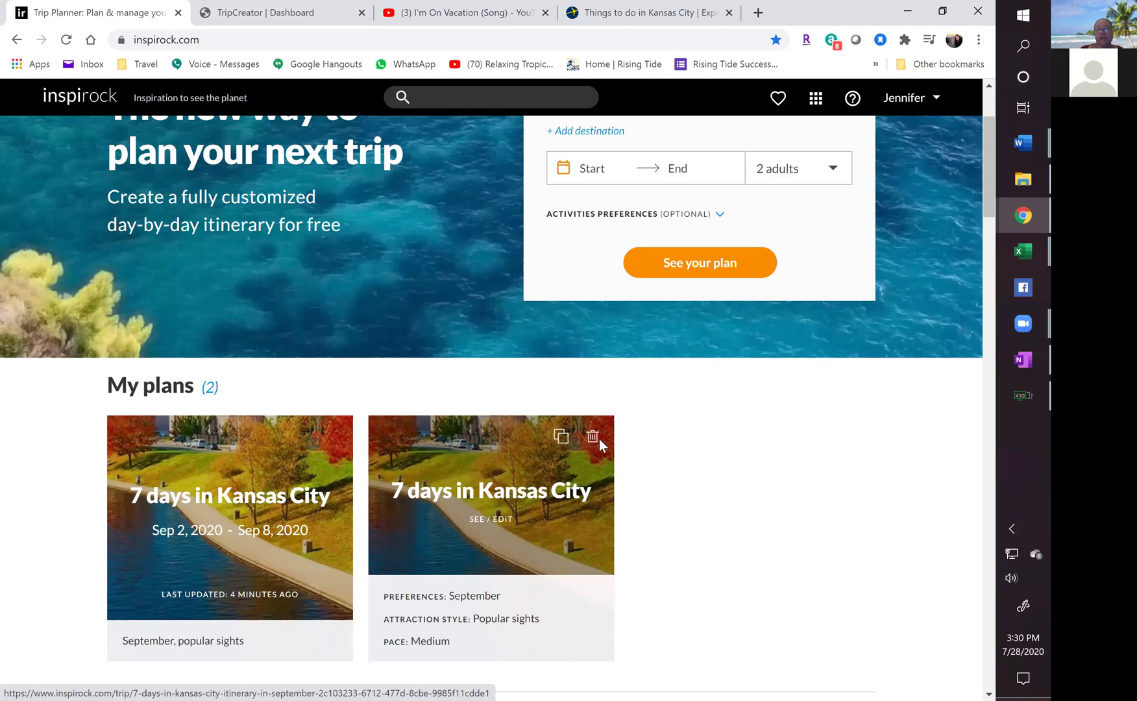
left_click(593, 445)
left_click(552, 583)
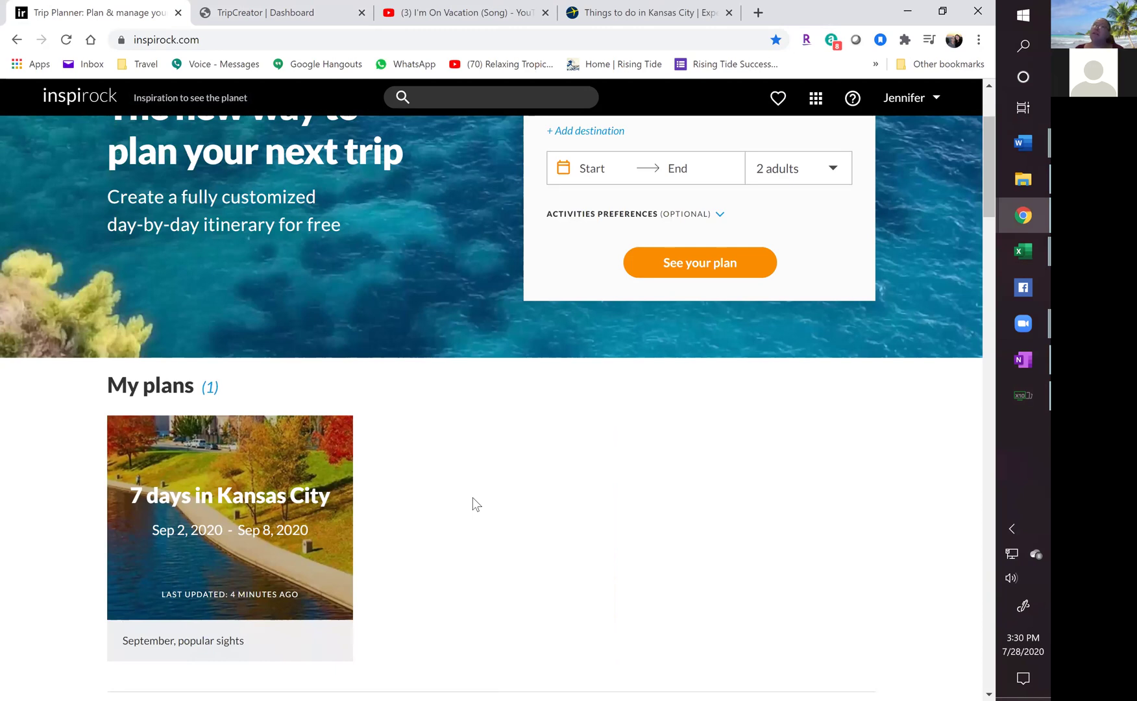
left_click(252, 14)
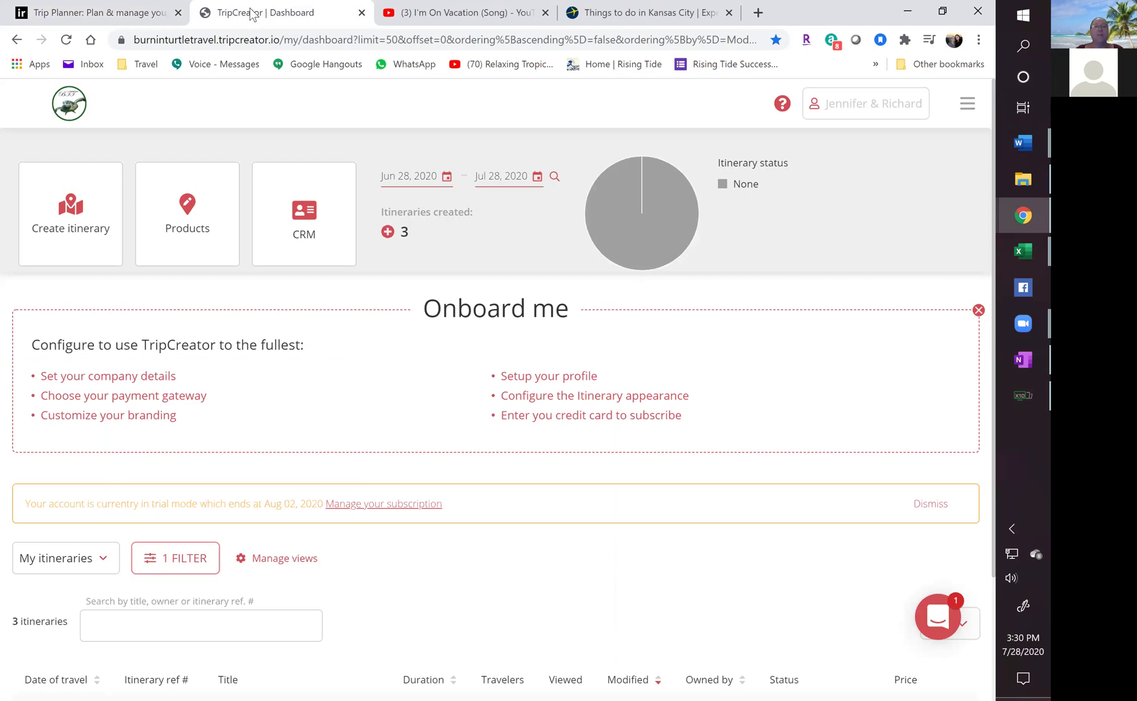
Load tripcreator.com in a new browser tab.
left_click(758, 13)
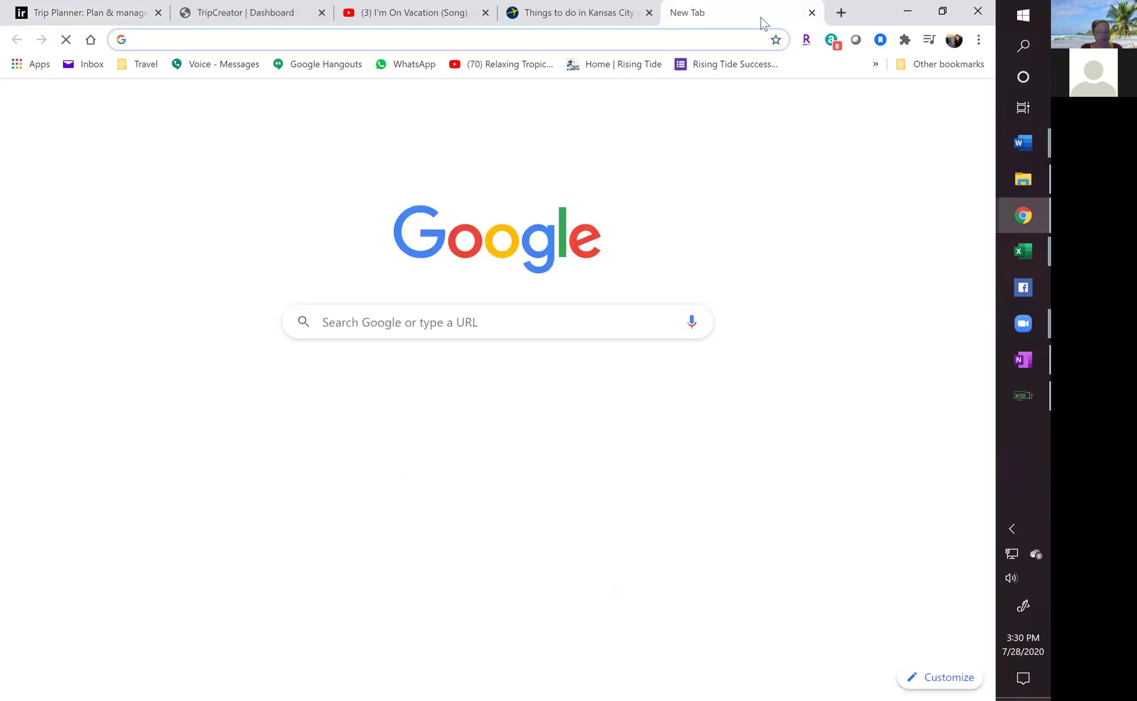
type("tripcreatr")
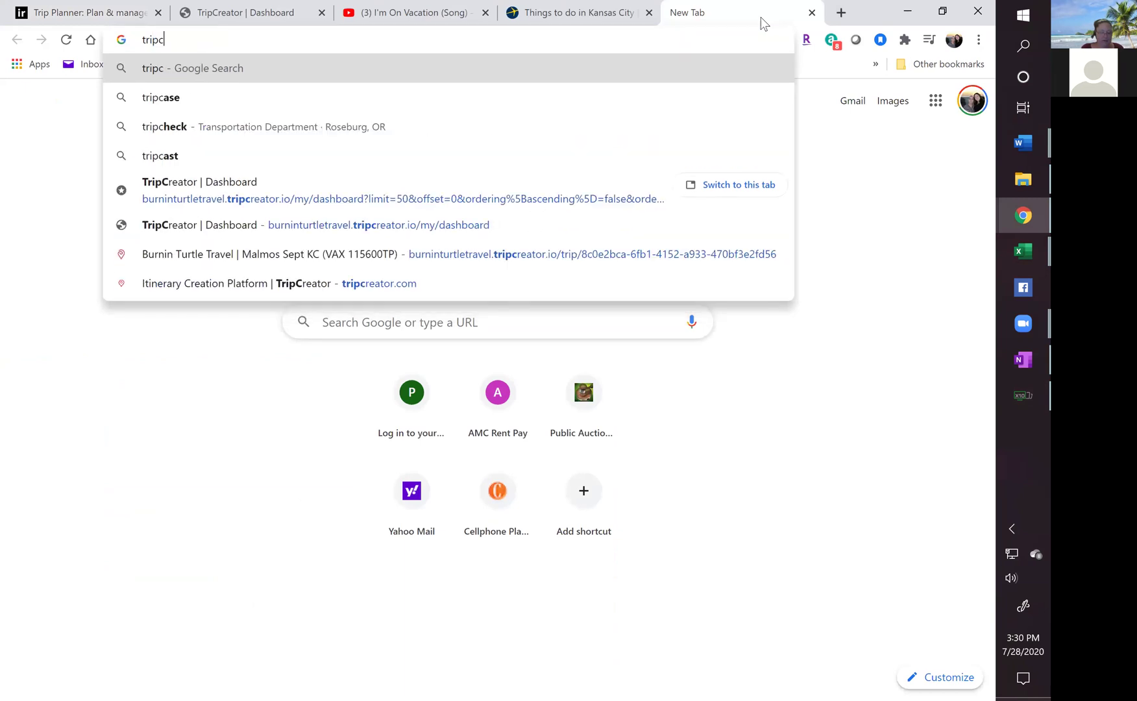
key("BackSpace")
key("BackSpace")
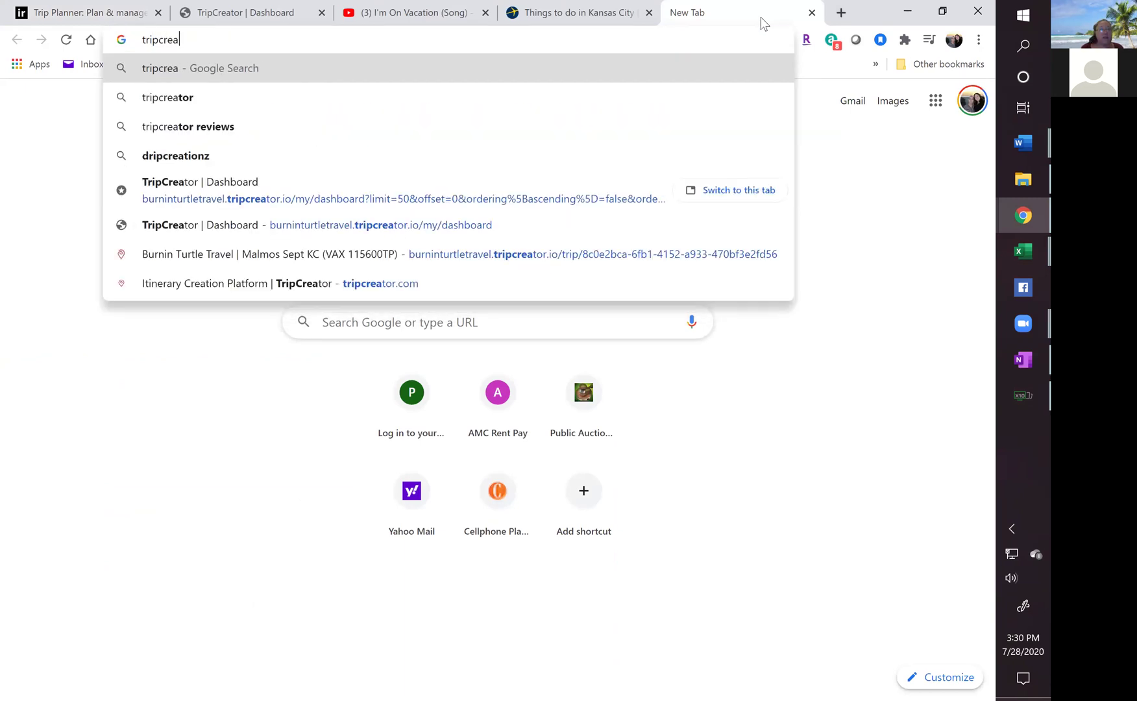
key("Down")
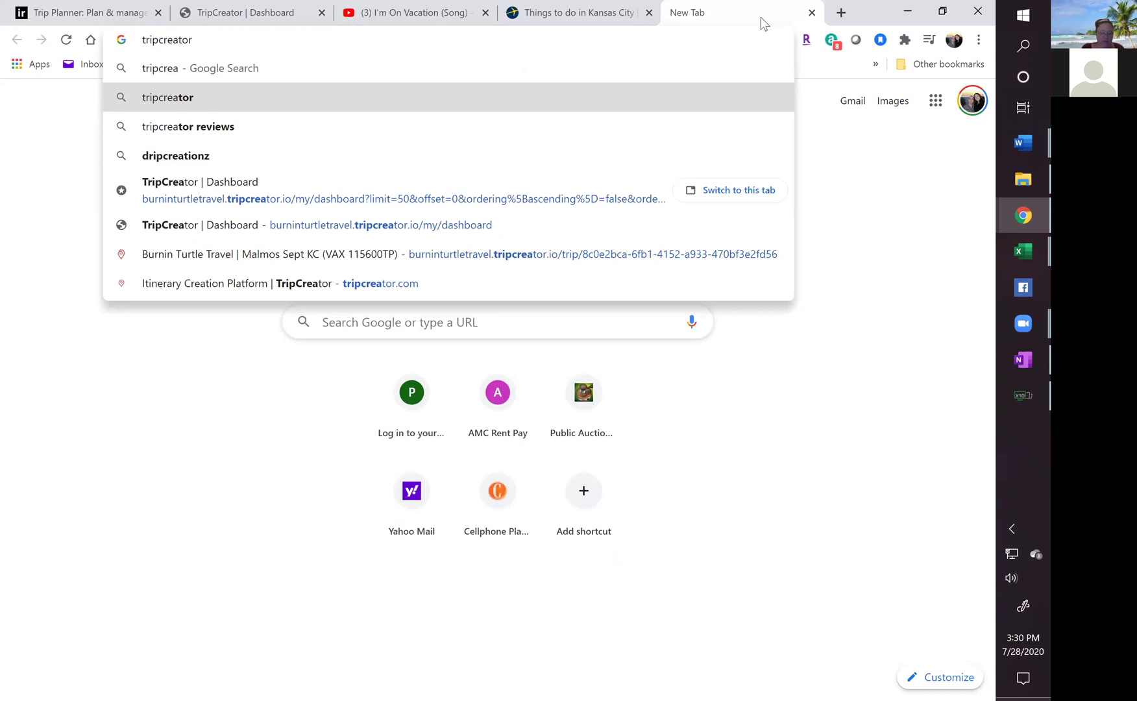
type(".com")
key("Return")
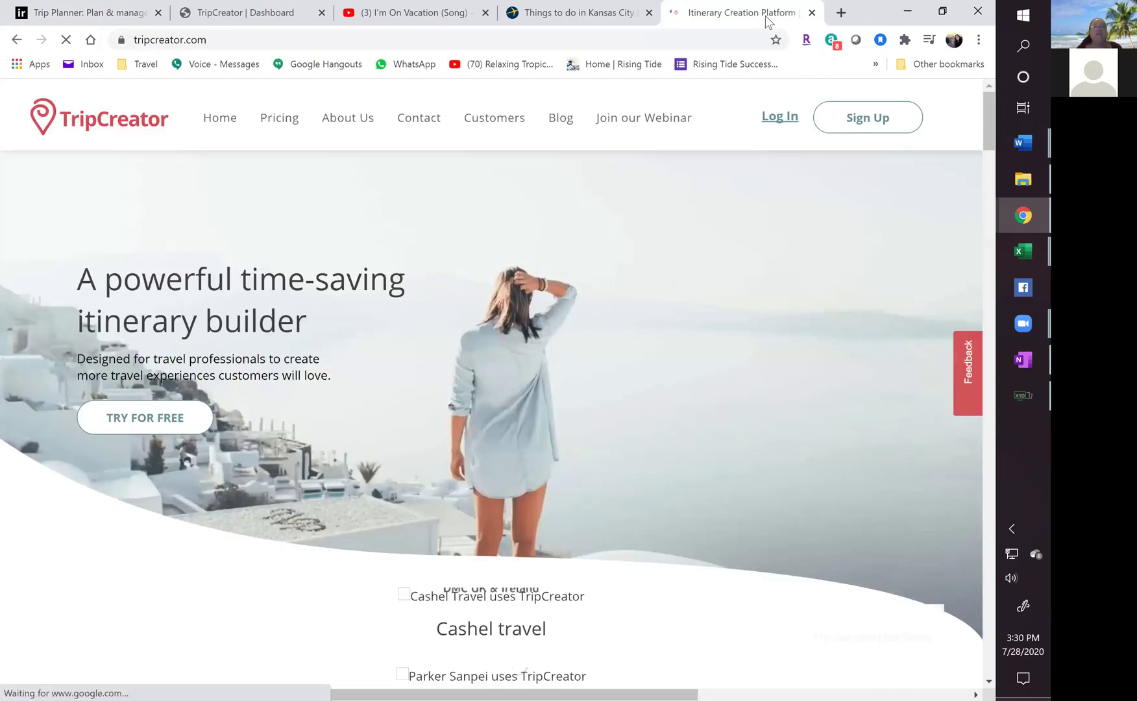
key("ctrl+l")
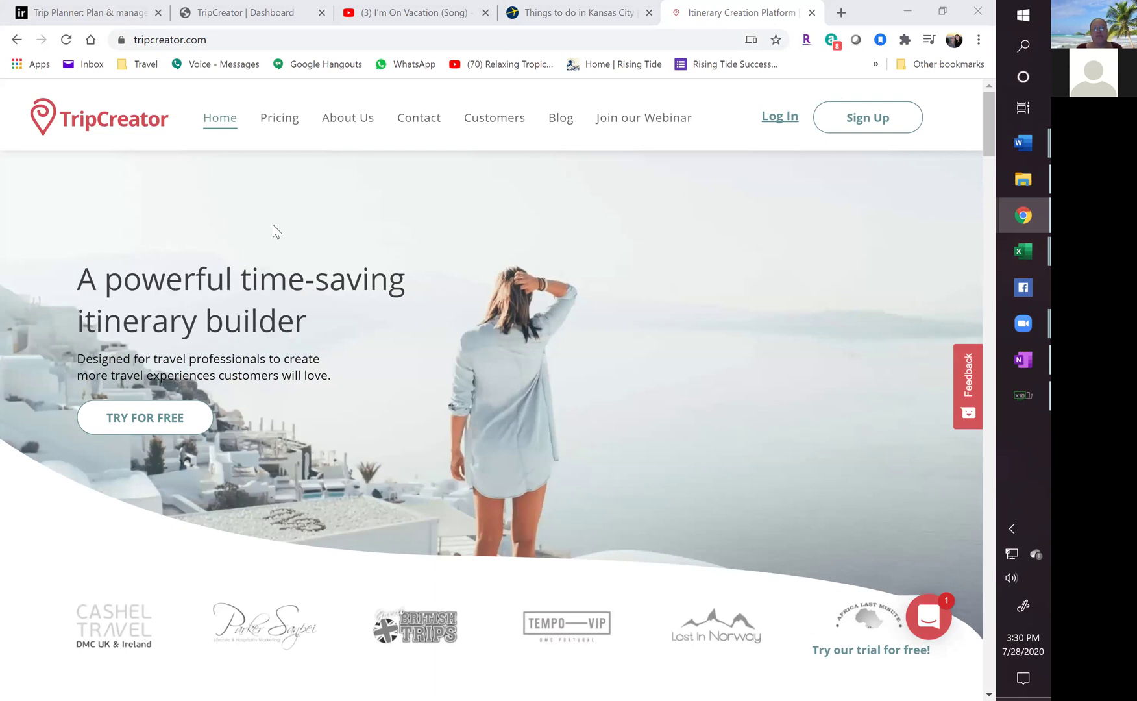
Scroll the homepage's features and customer stories down to the footer, then open Pricing.
scroll(272, 226, "down", 5)
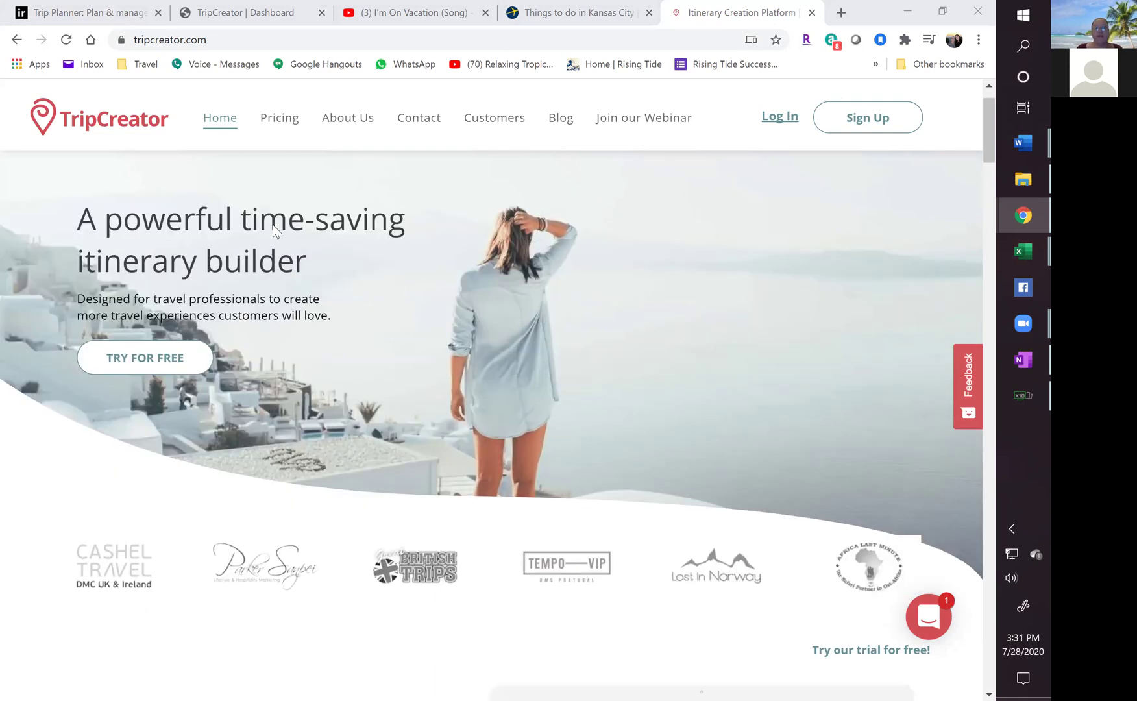
scroll(272, 228, "down", 5)
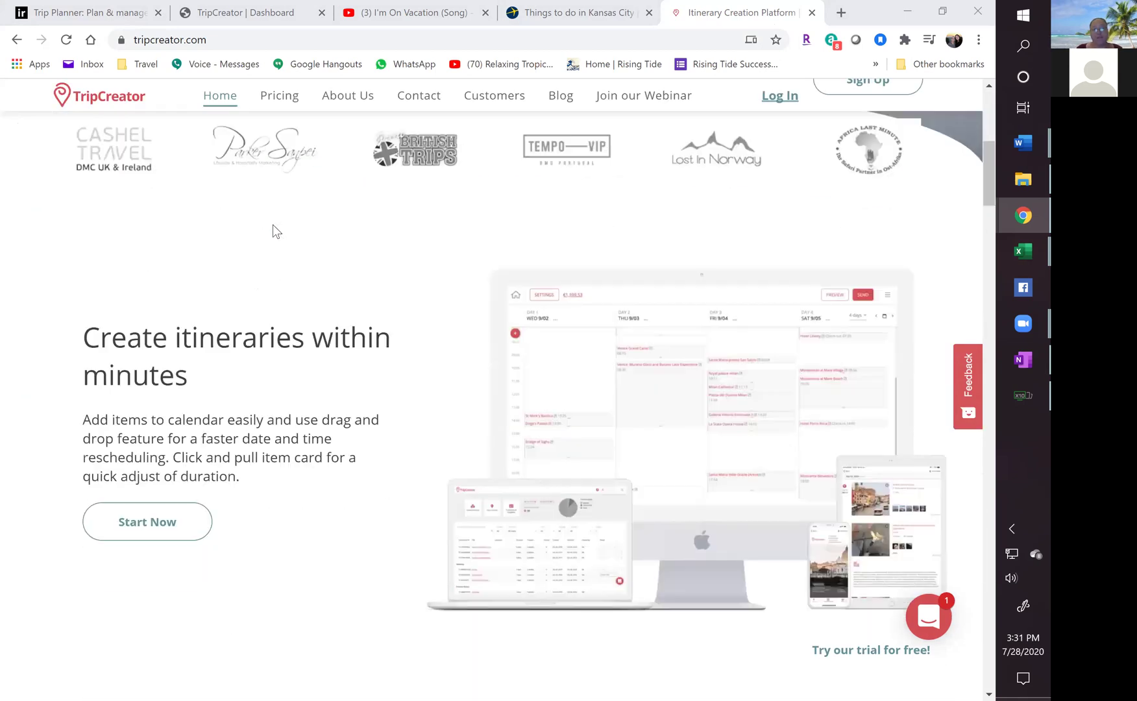
scroll(273, 226, "down", 10)
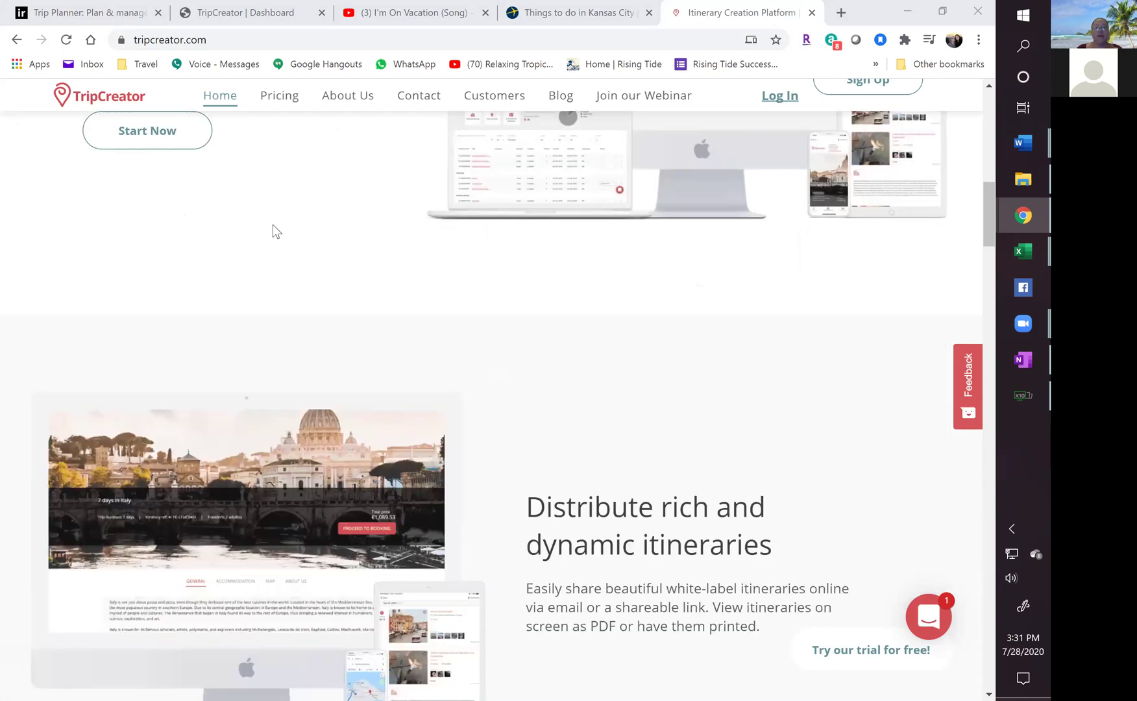
scroll(273, 225, "down", 6)
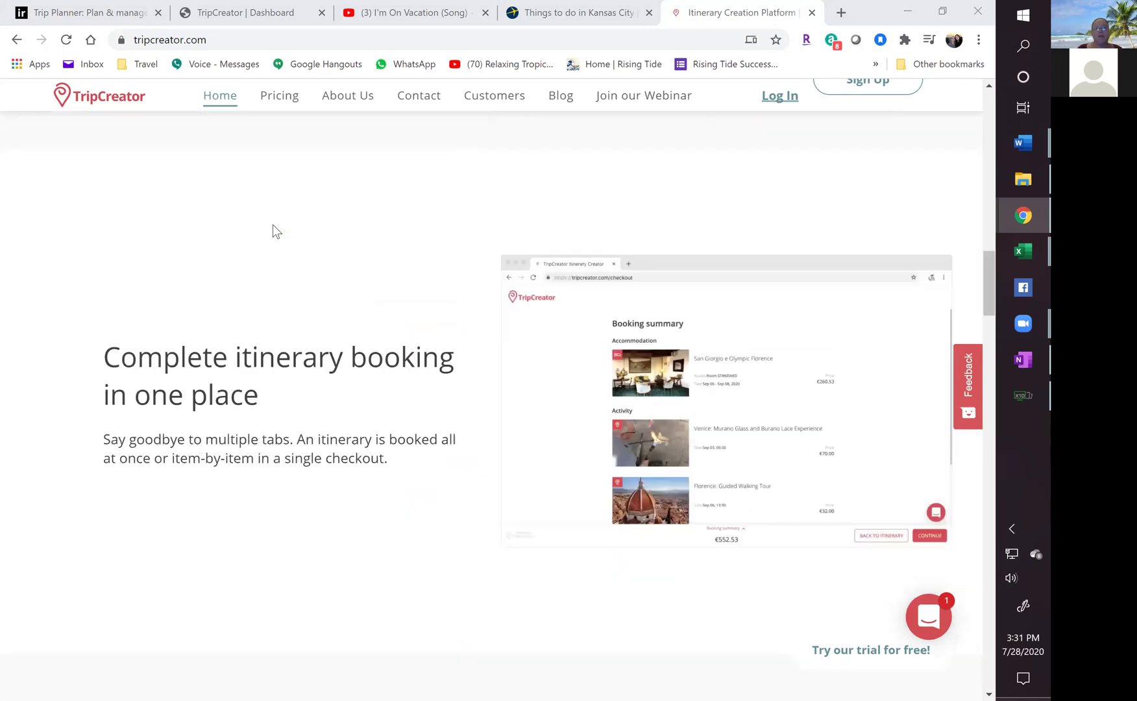
scroll(273, 225, "down", 4)
scroll(273, 224, "down", 7)
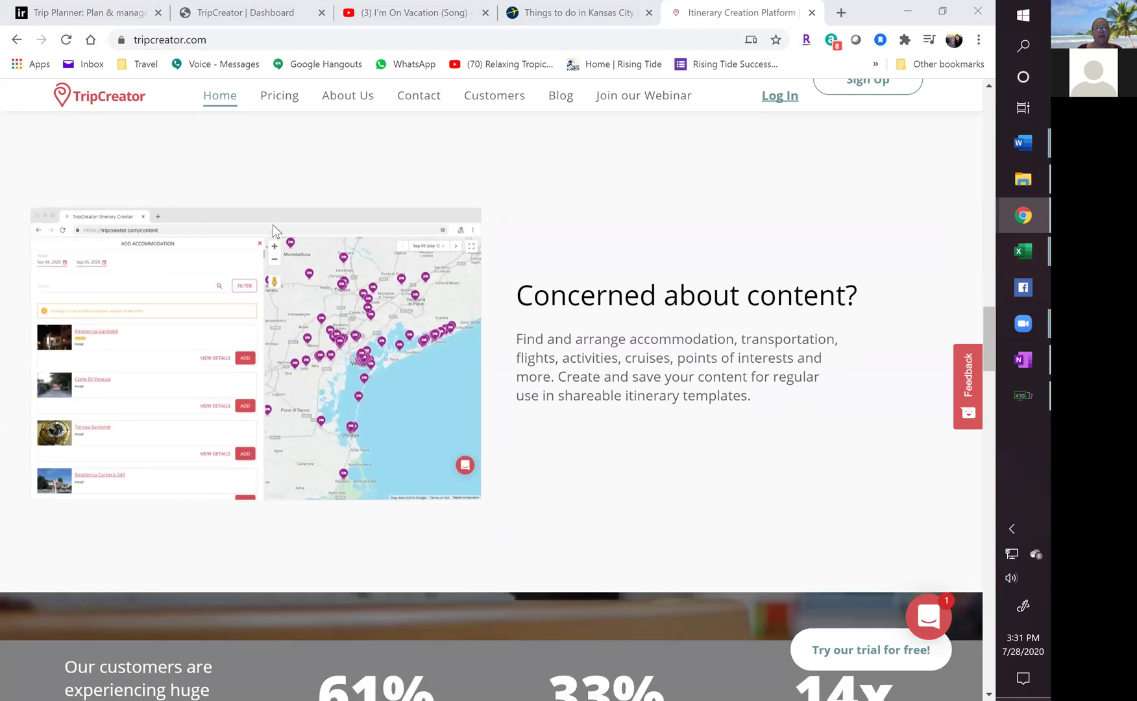
scroll(272, 225, "down", 9)
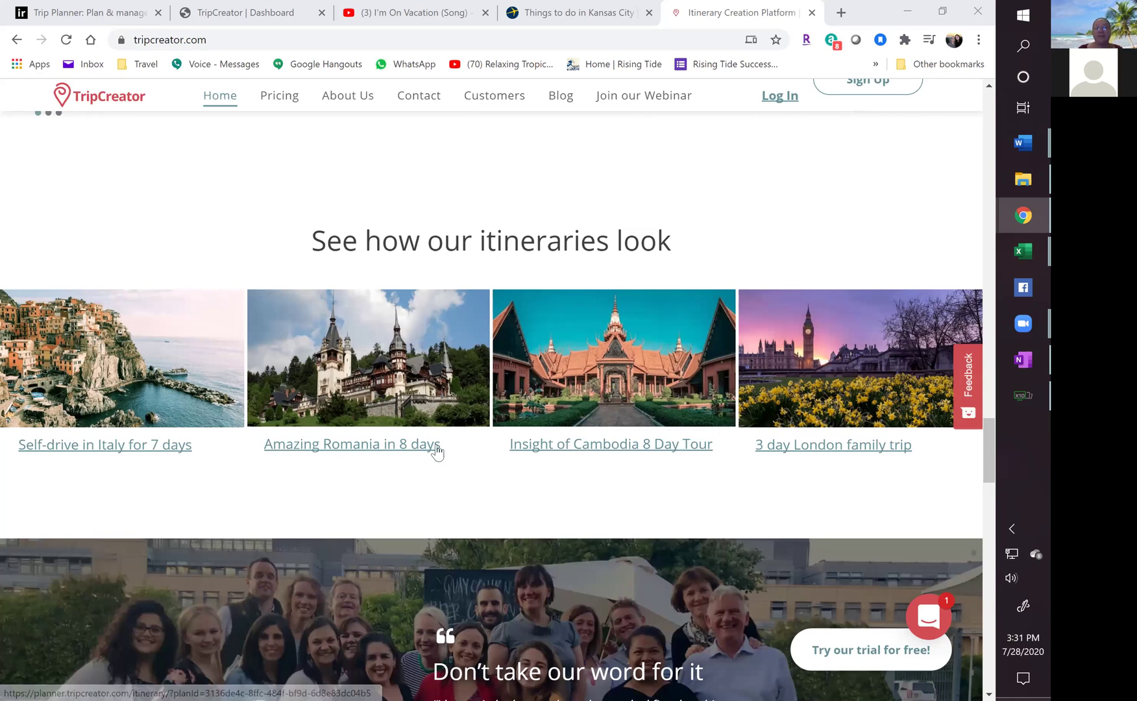
scroll(423, 433, "down", 4)
scroll(423, 432, "down", 2)
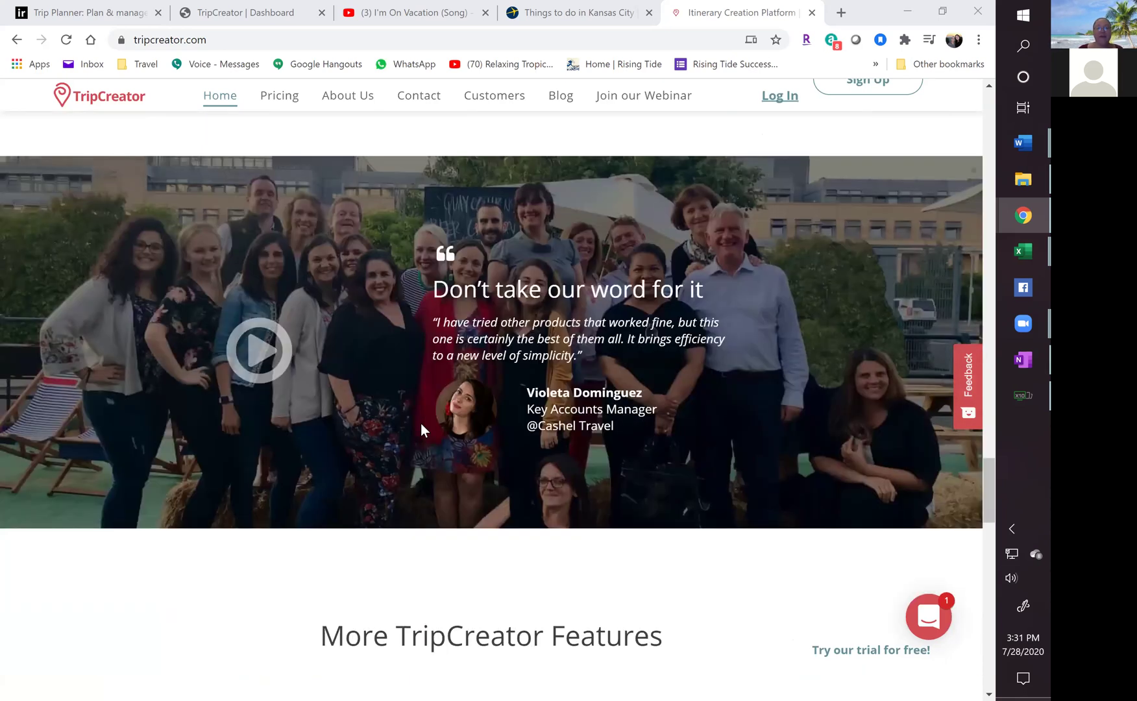
scroll(416, 419, "down", 7)
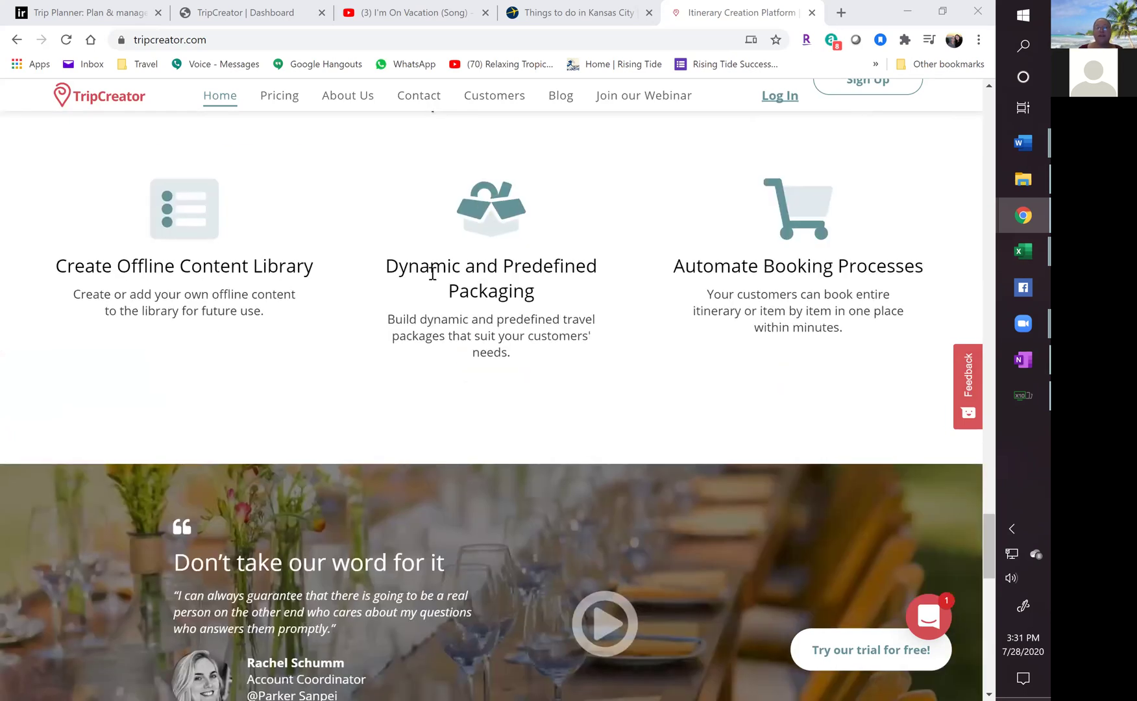
scroll(474, 355, "down", 2)
scroll(474, 355, "down", 9)
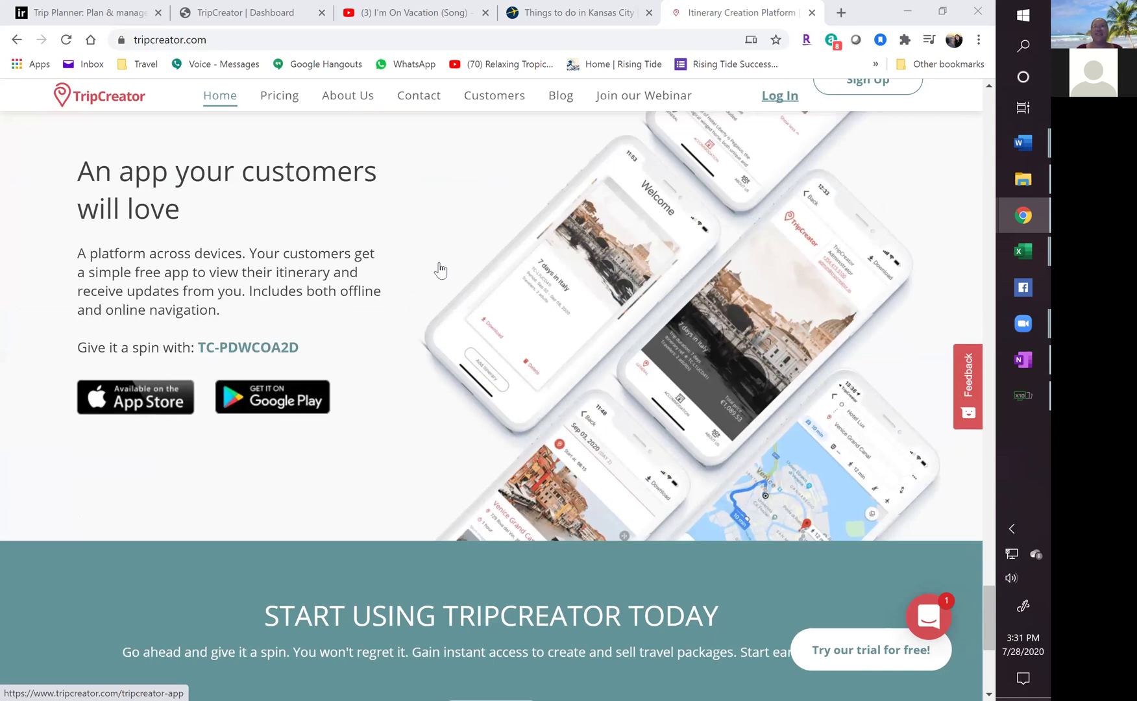
scroll(433, 273, "down", 3)
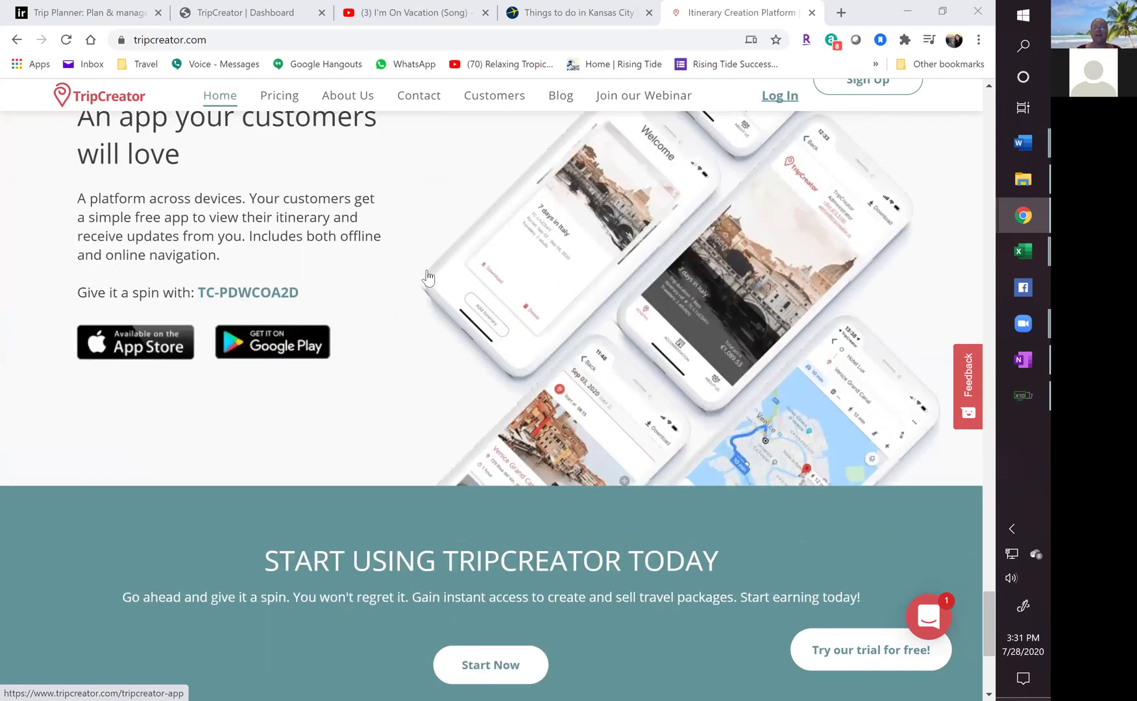
scroll(428, 278, "down", 2)
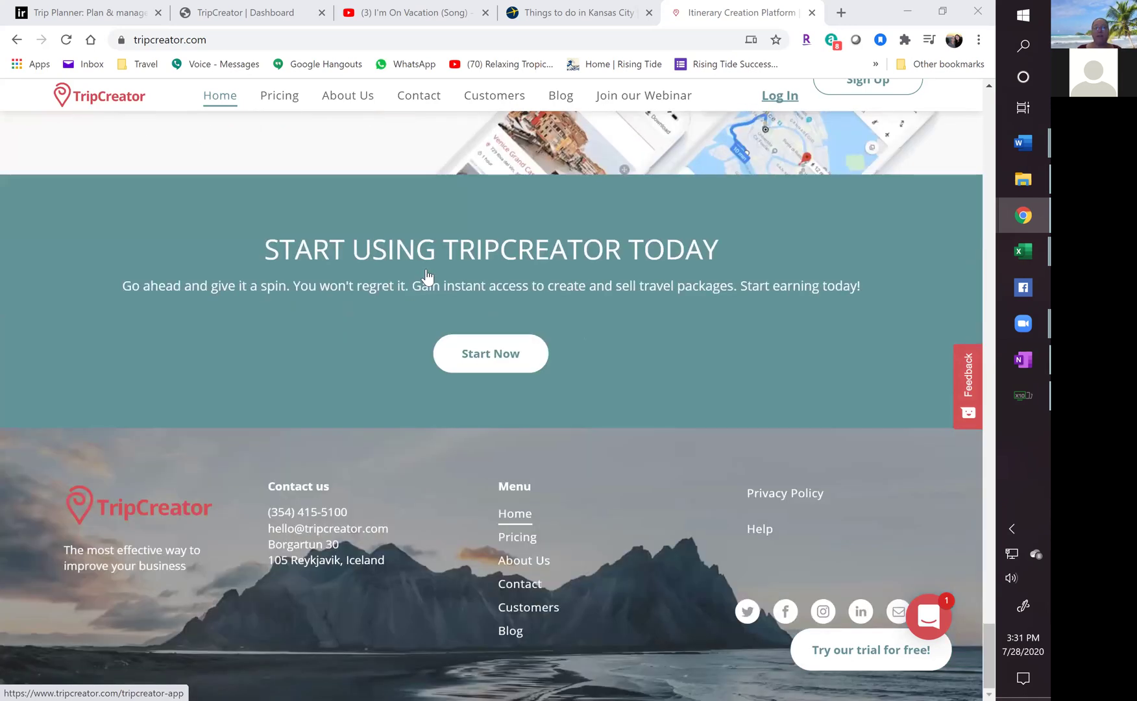
left_click(276, 98)
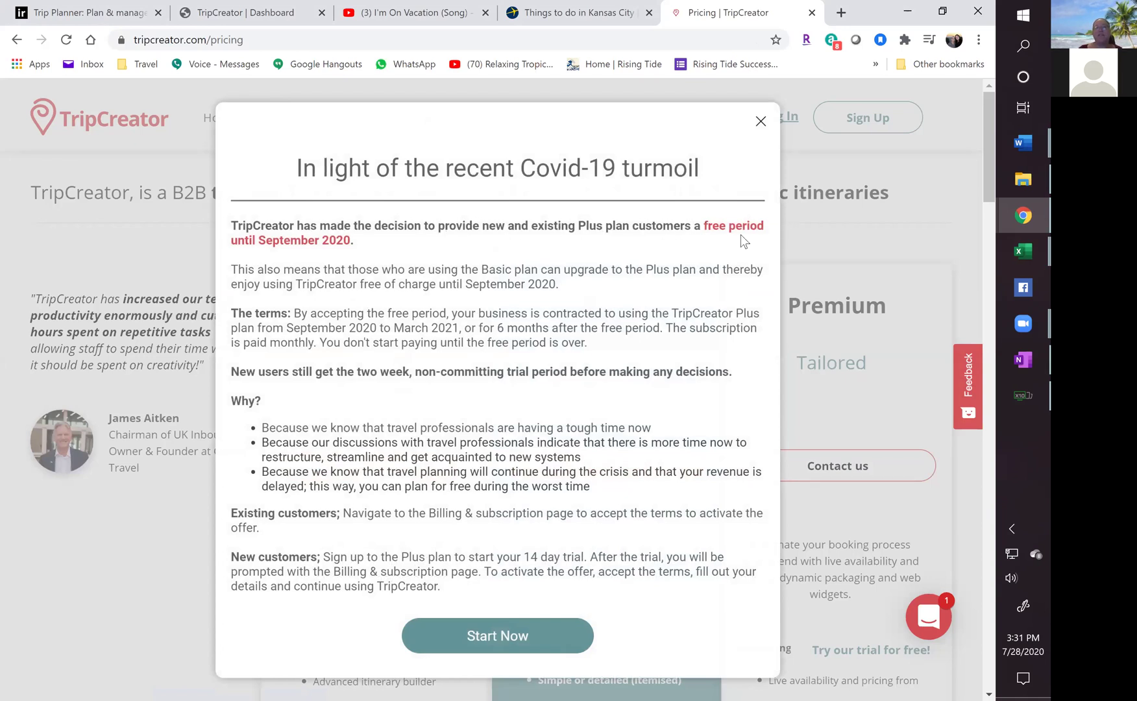
Dismiss the Covid-19 popup and close the Pricing tab to return to the dashboard.
left_click(761, 122)
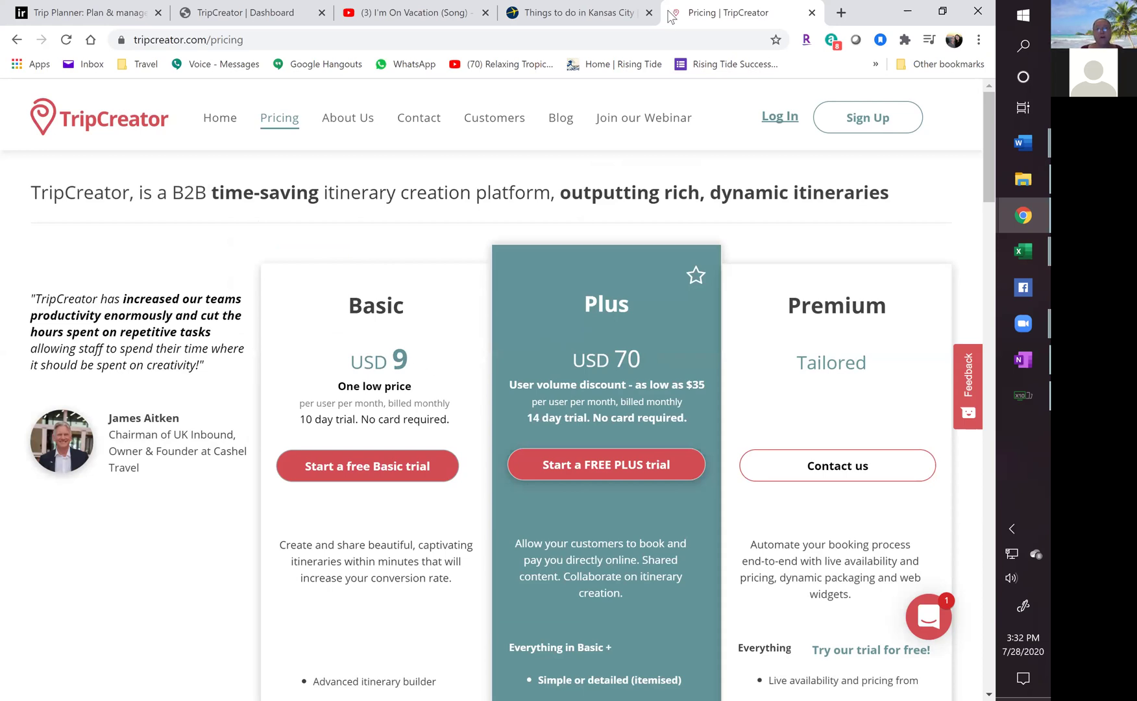
left_click(816, 13)
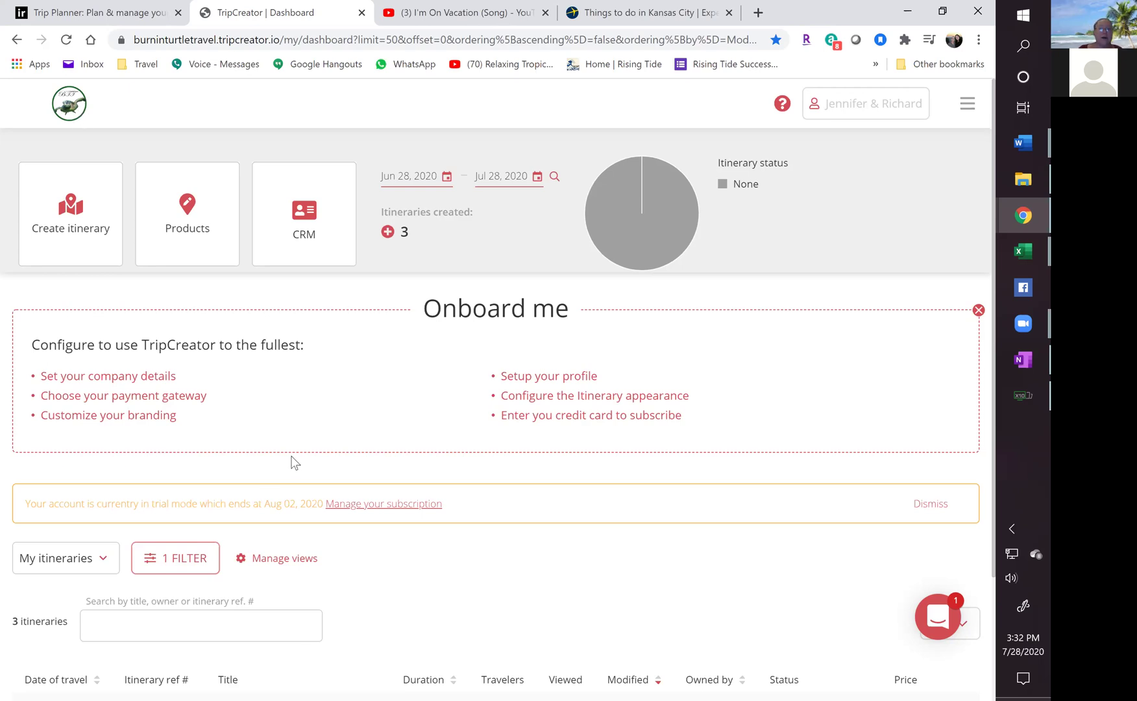
scroll(279, 469, "down", 2)
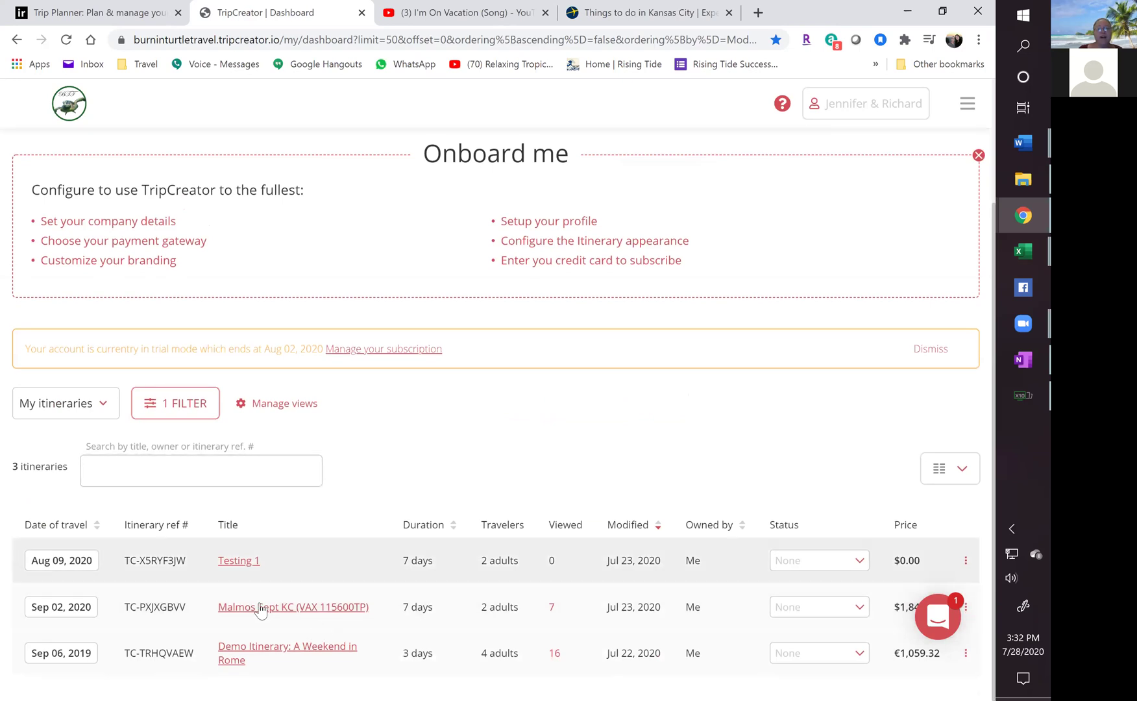
mouse_move(249, 614)
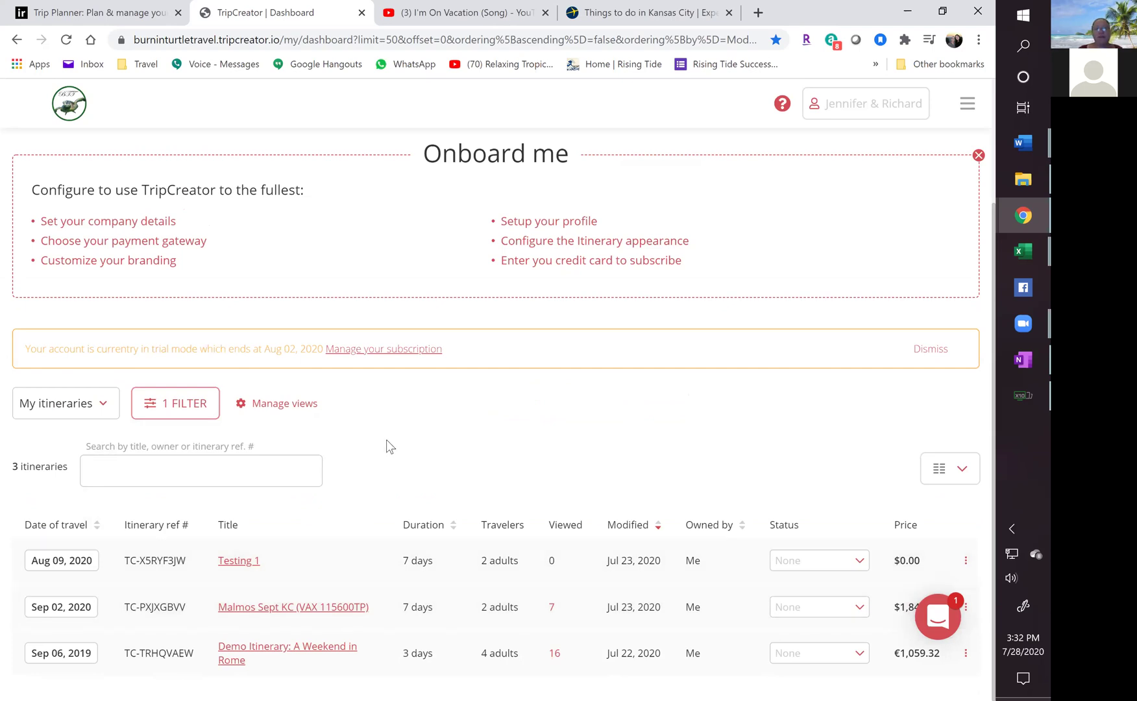
scroll(392, 473, "up", 3)
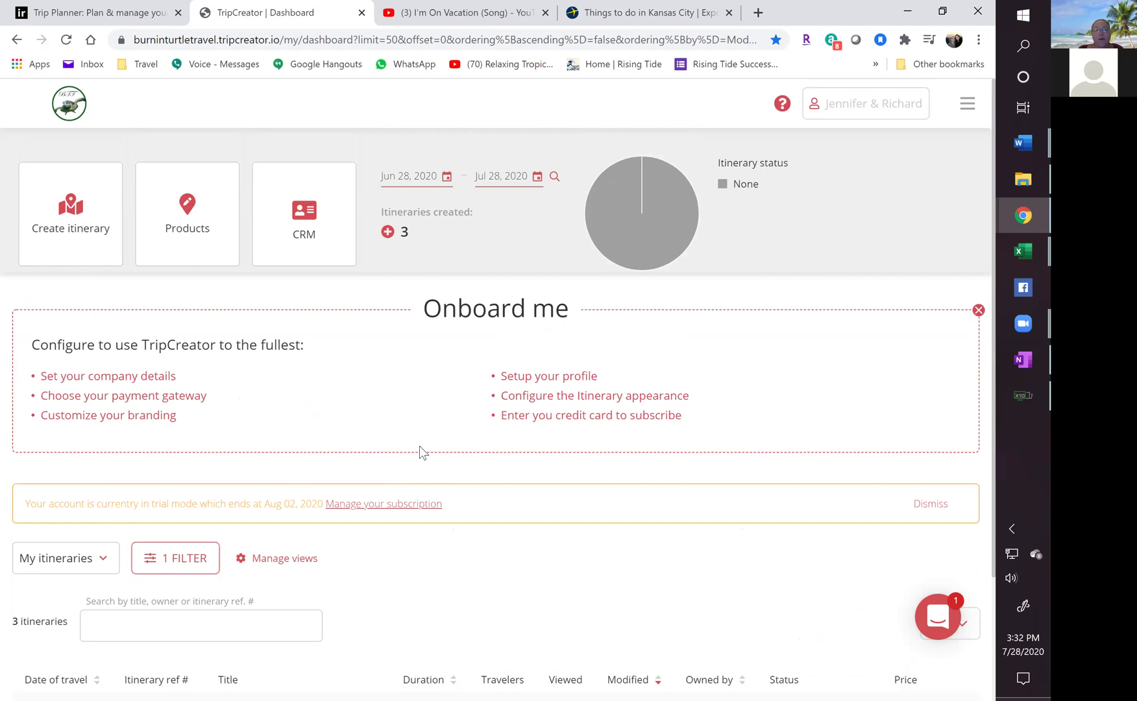
Start a new itinerary named 'Malmos During Training'.
left_click(76, 219)
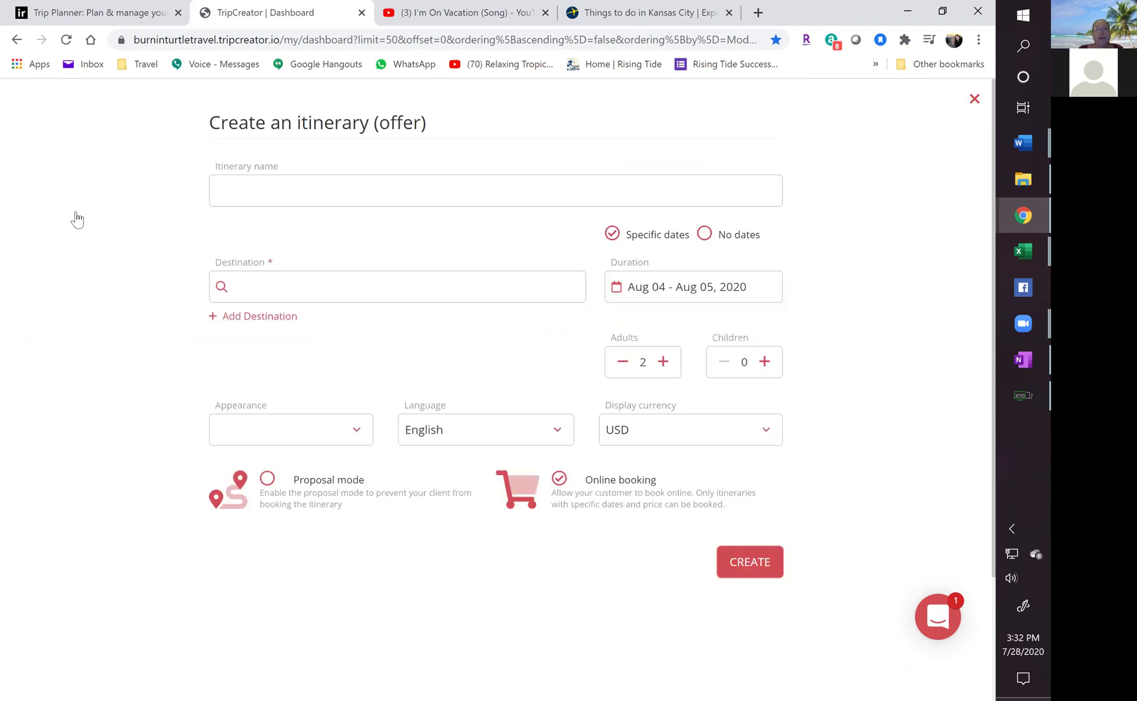
left_click(278, 188)
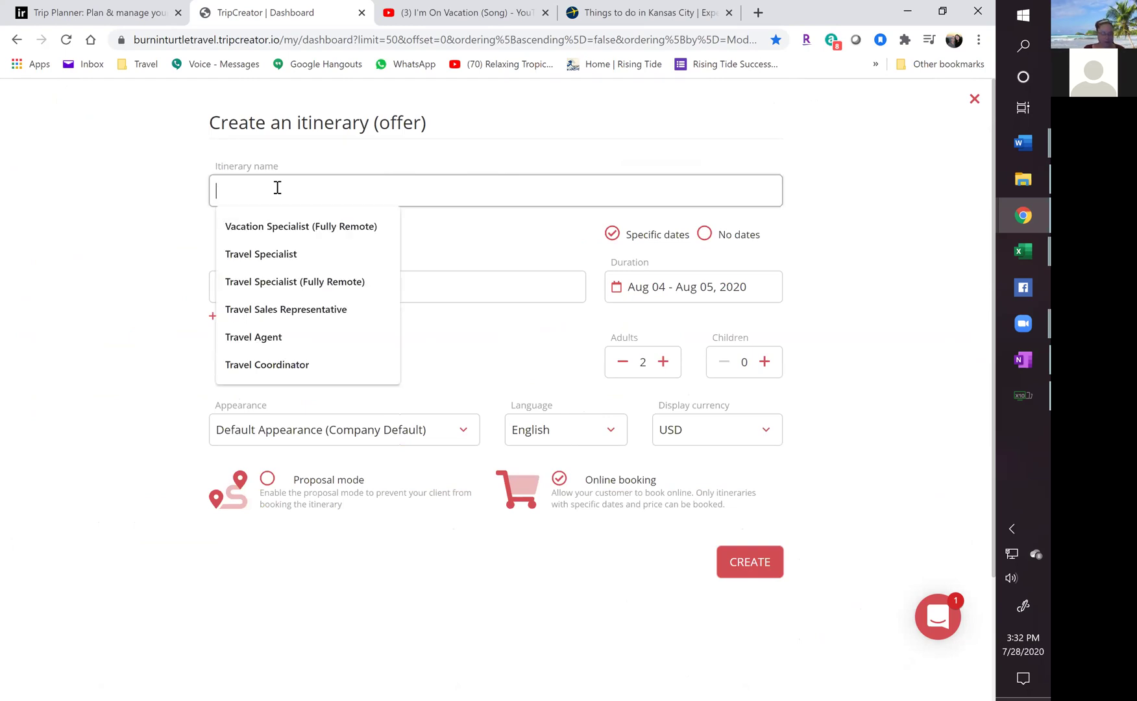
type("Malmos ")
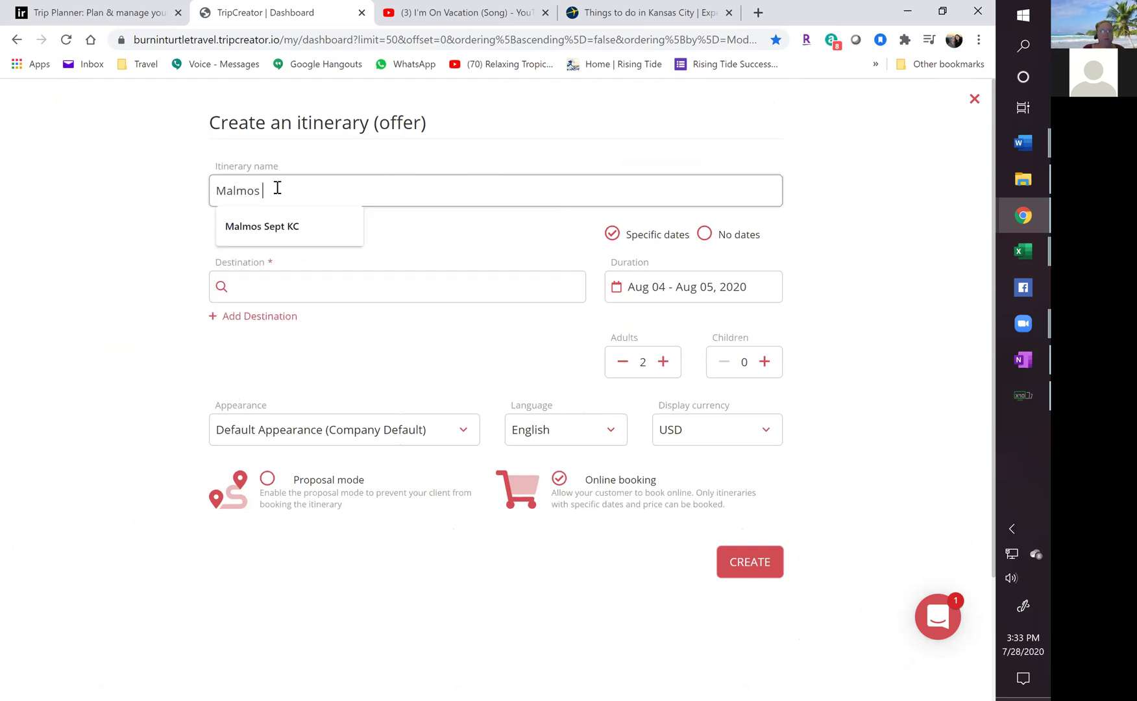
type("During")
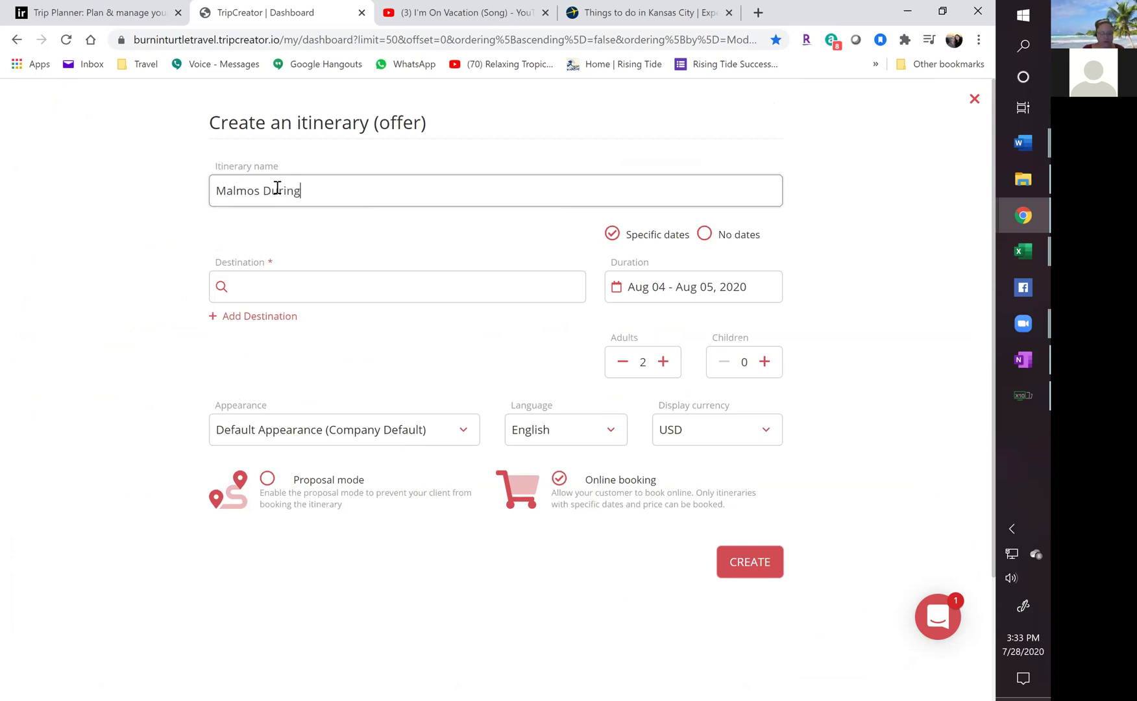
type(" Training")
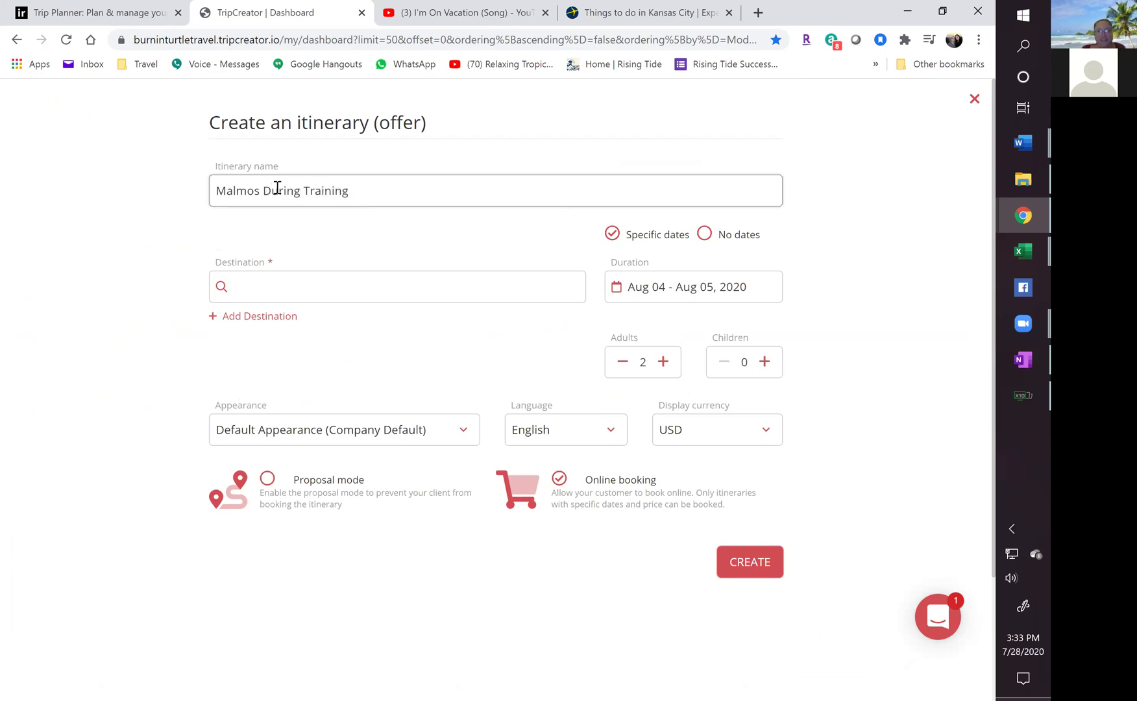
Set the destination to MCI, Kansas City, MO, USA.
left_click(277, 291)
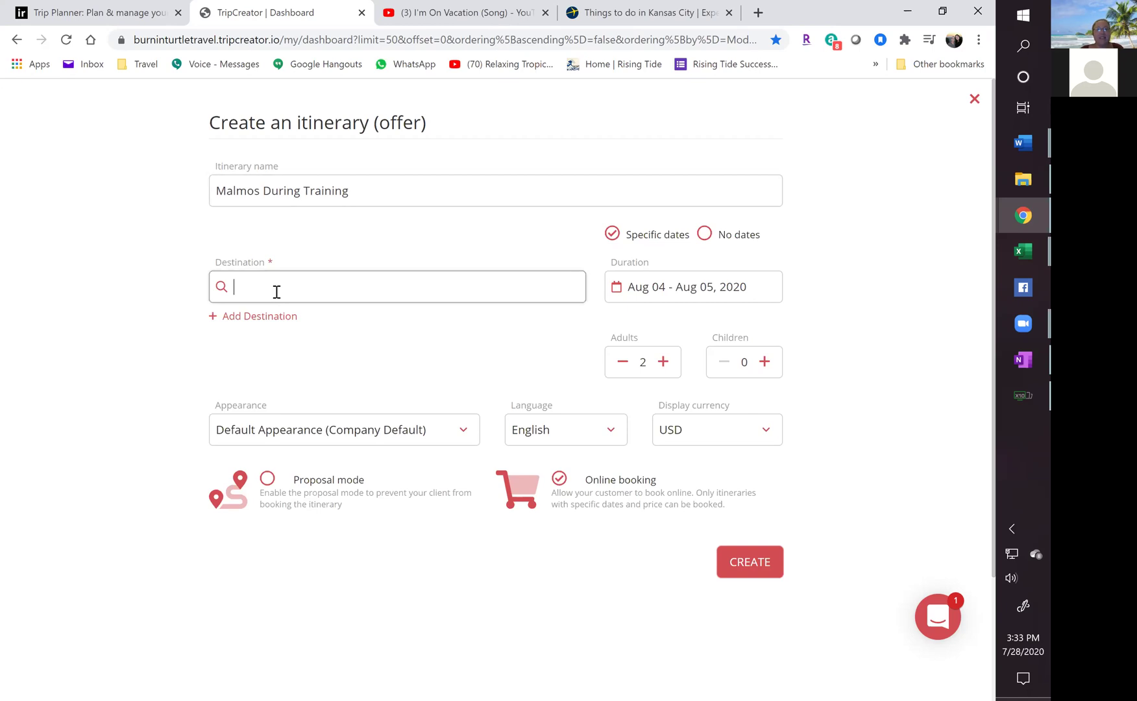
type("Kansas")
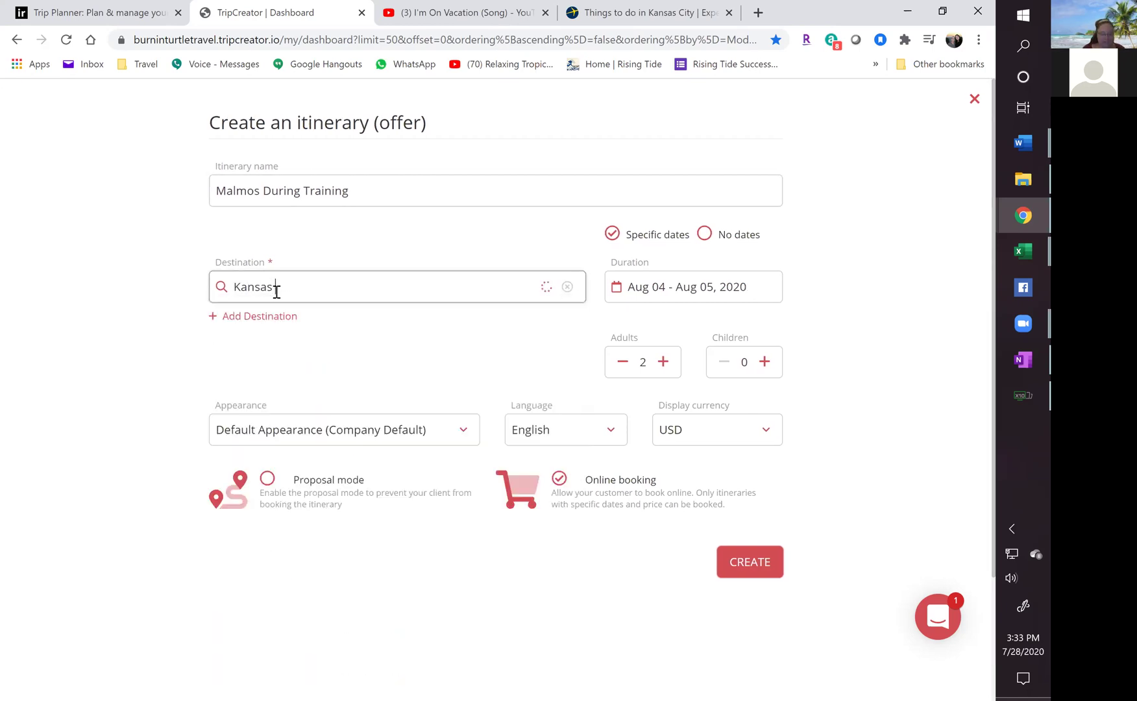
type(" city")
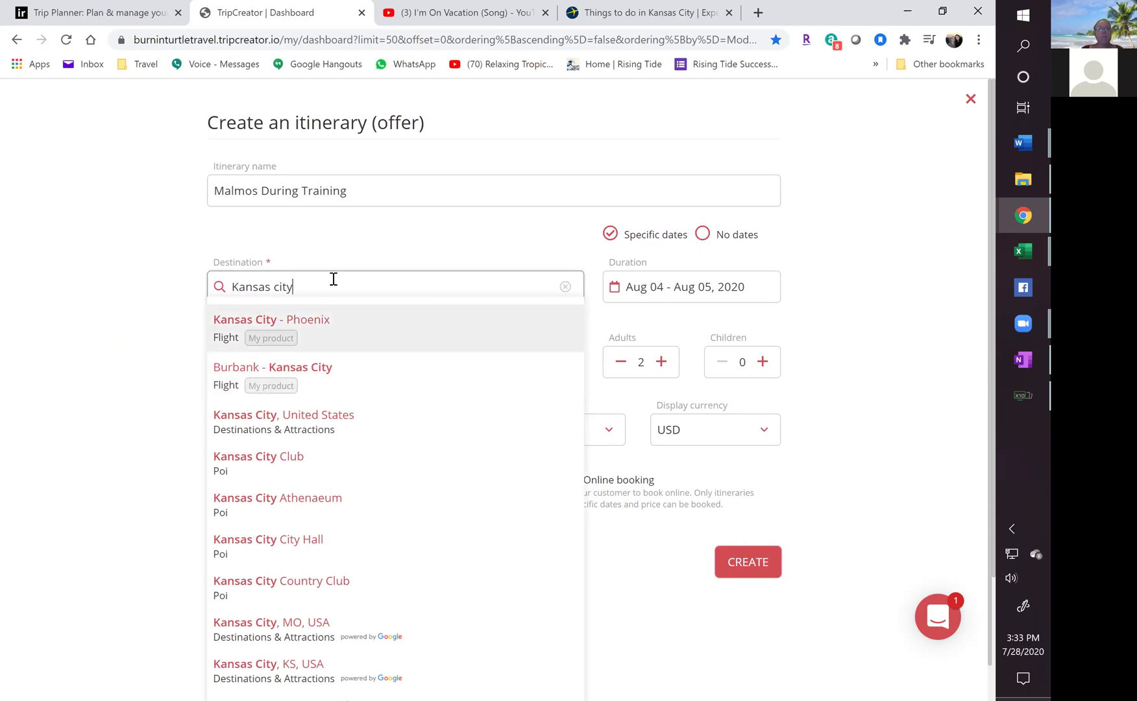
key("BackSpace")
key("BackSpace")
key("BackSpace")
key("BackSpace")
key("BackSpace")
key("BackSpace")
key("BackSpace")
key("BackSpace")
key("BackSpace")
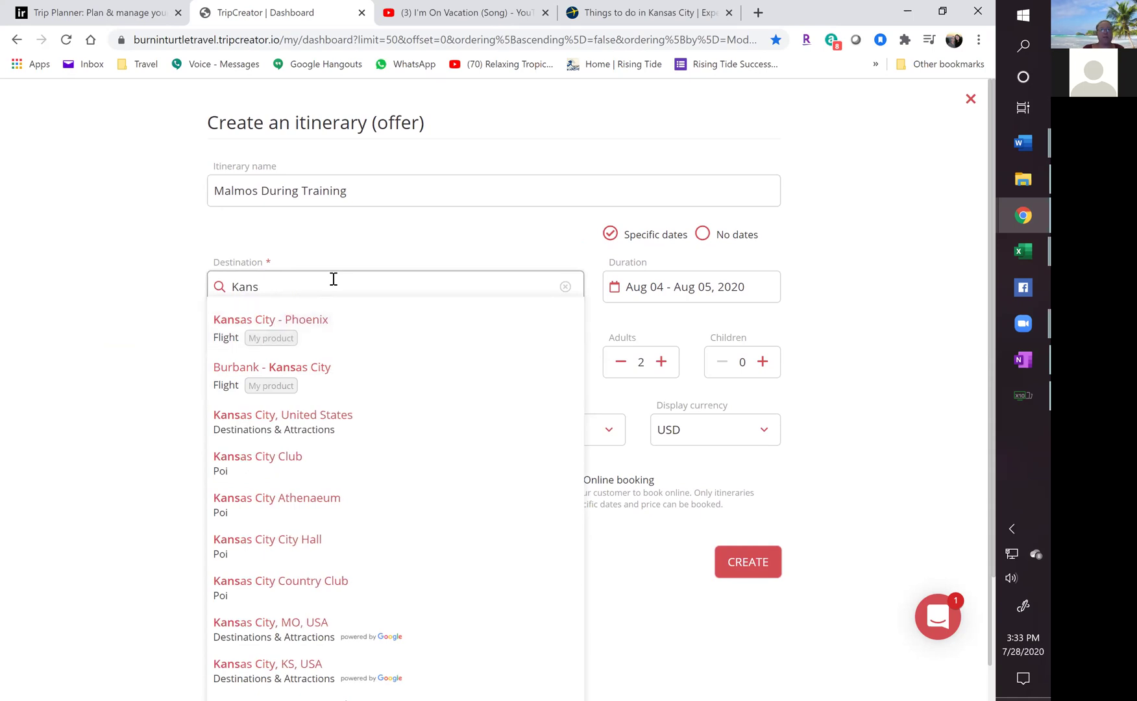
key("BackSpace")
key("BackSpace")
type("MCI")
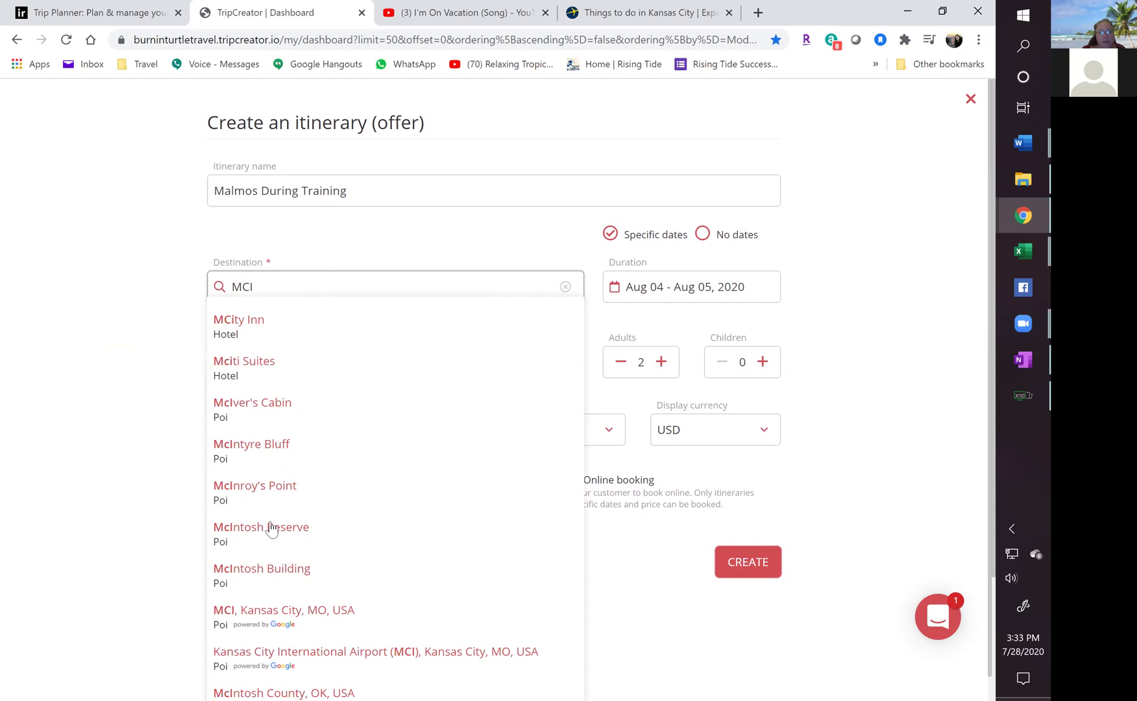
left_click(274, 615)
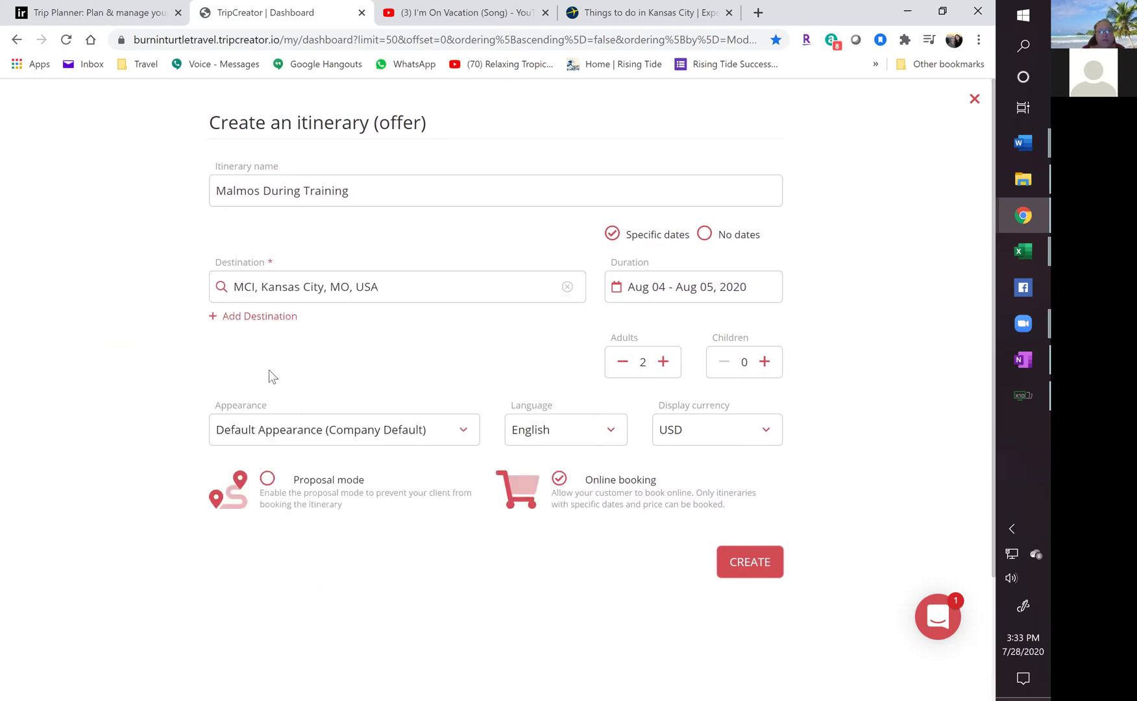
Set the trip duration to Sep 2 through Sep 8.
left_click(677, 287)
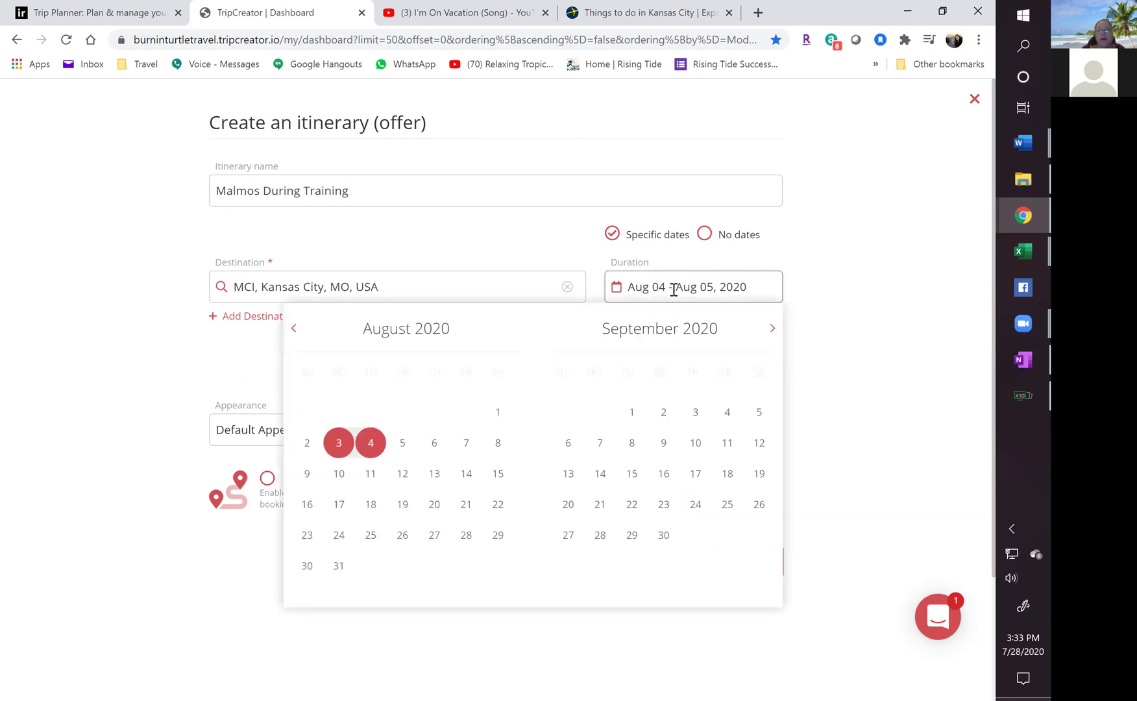
left_click(664, 413)
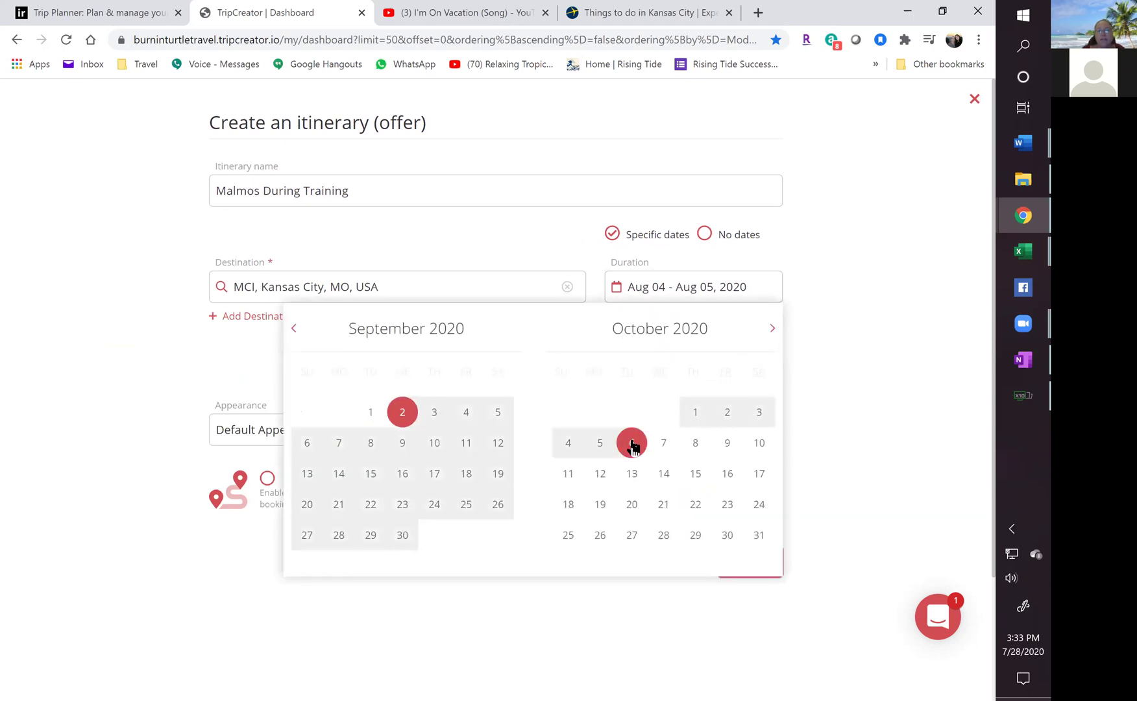
left_click(370, 444)
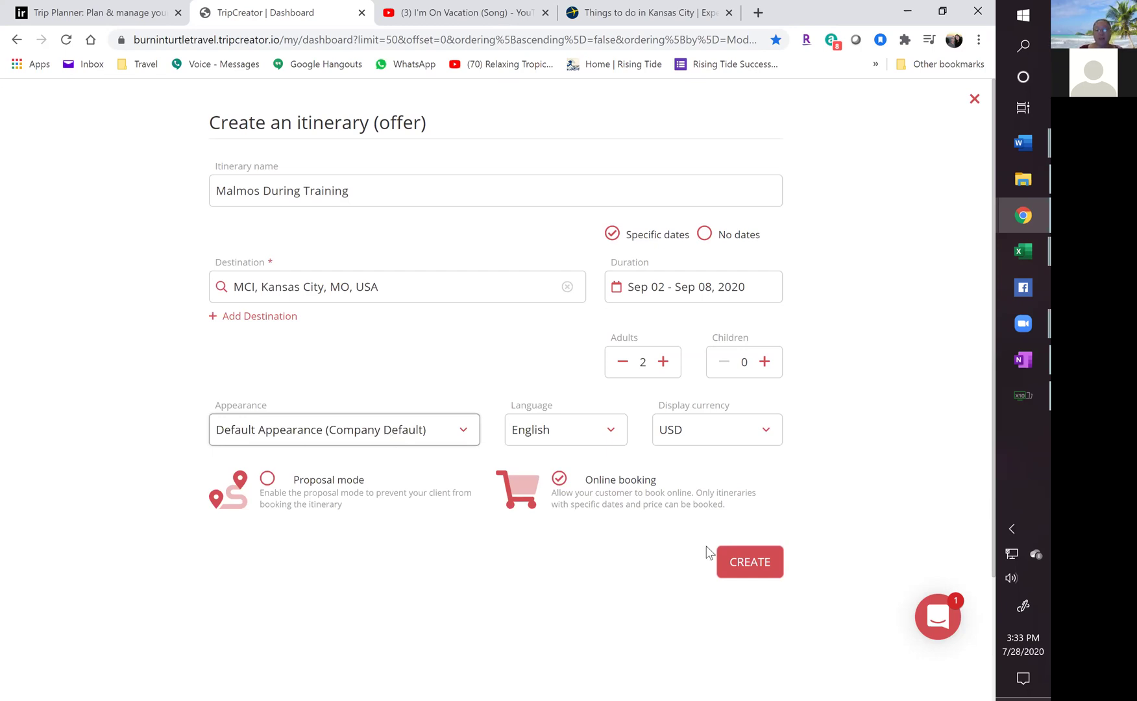
Create the itinerary and open its day-by-day editor starting Sep 02, 2020.
left_click(753, 565)
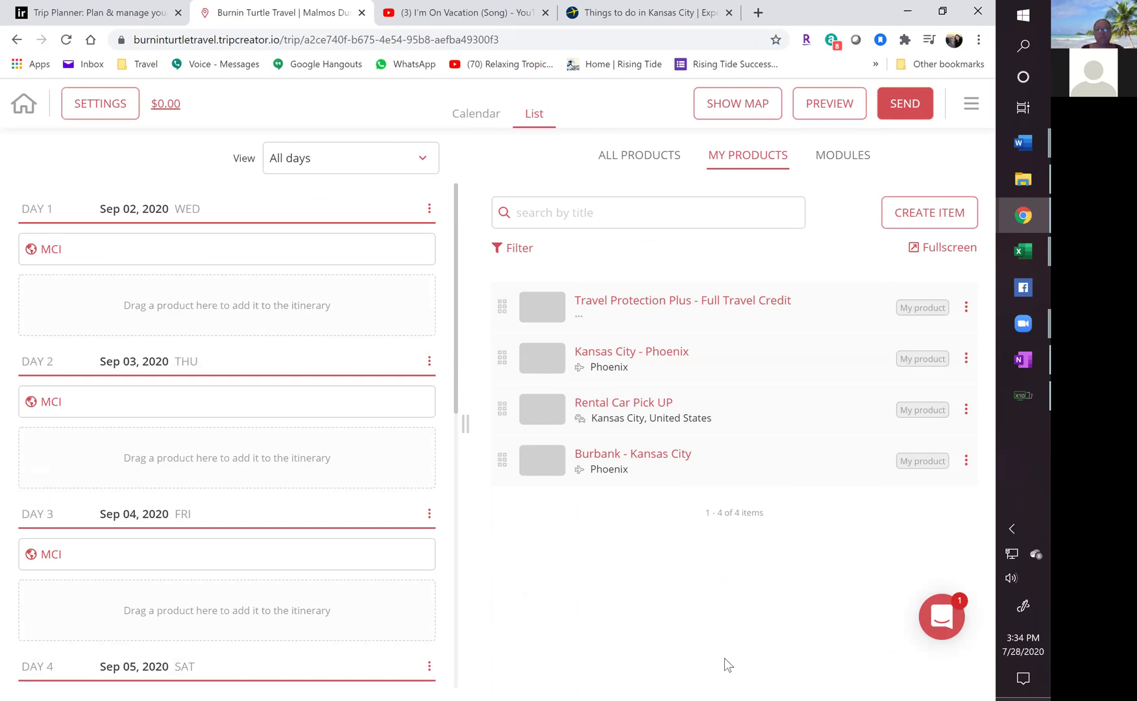
Add a Transportation item, subcategory Flight, titled 'Burbank To Kansas City MO'.
left_click(925, 220)
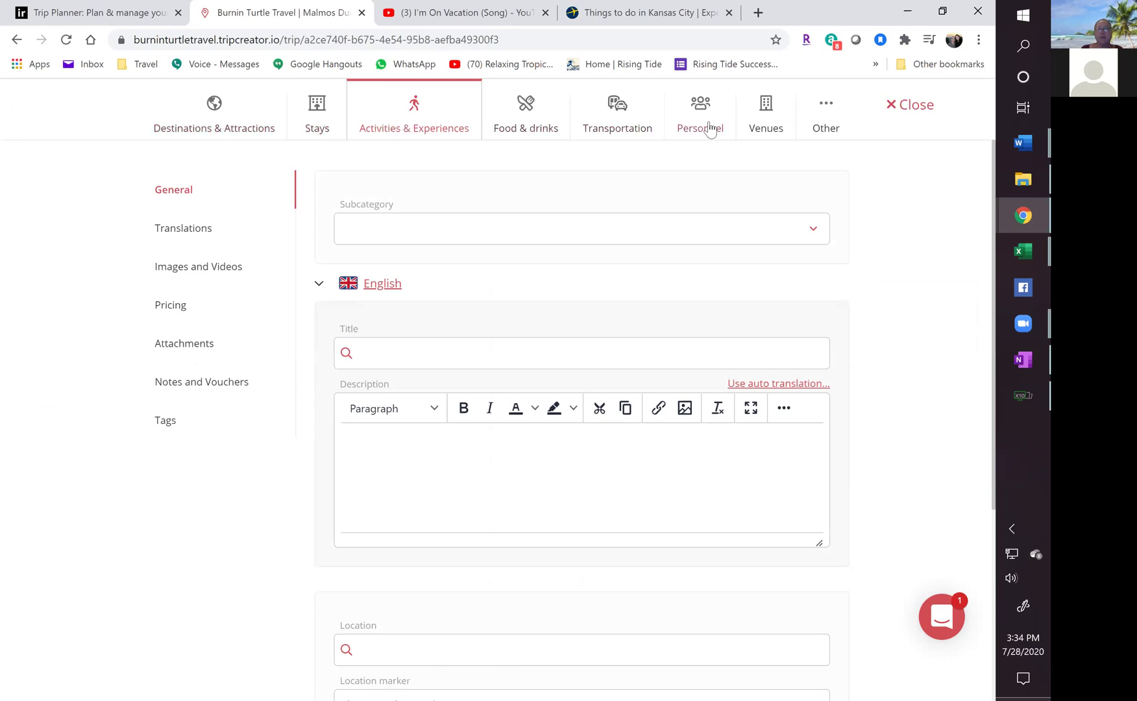
left_click(621, 117)
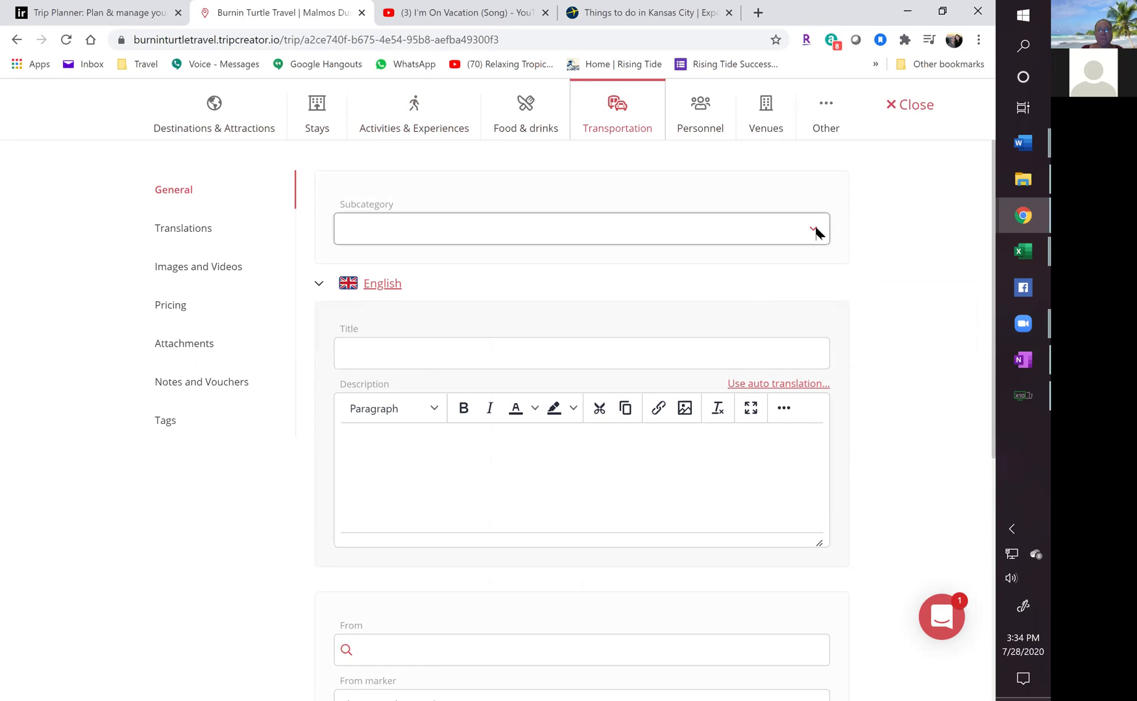
left_click(633, 227)
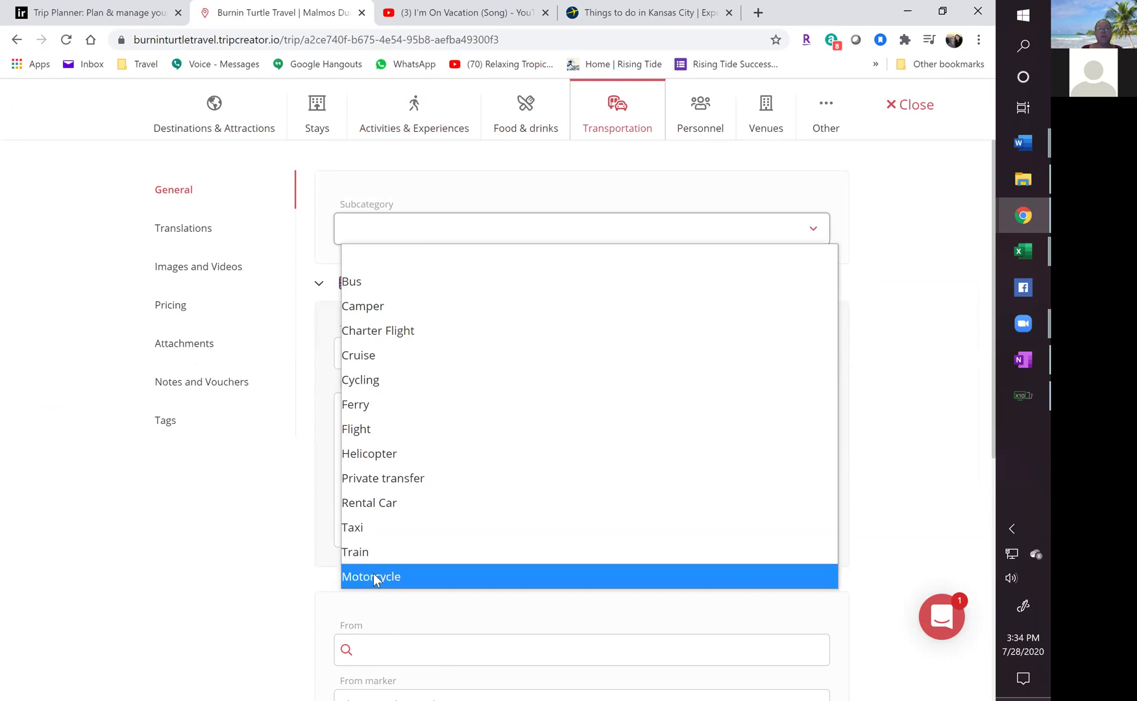
left_click(366, 430)
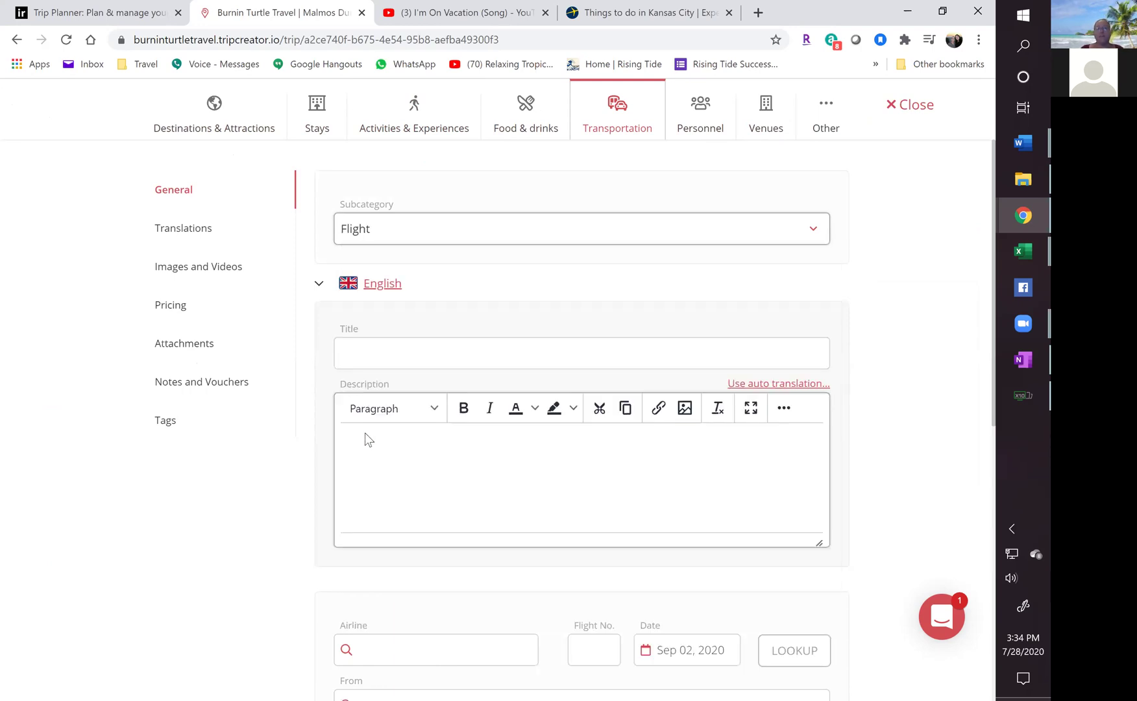
left_click(363, 350)
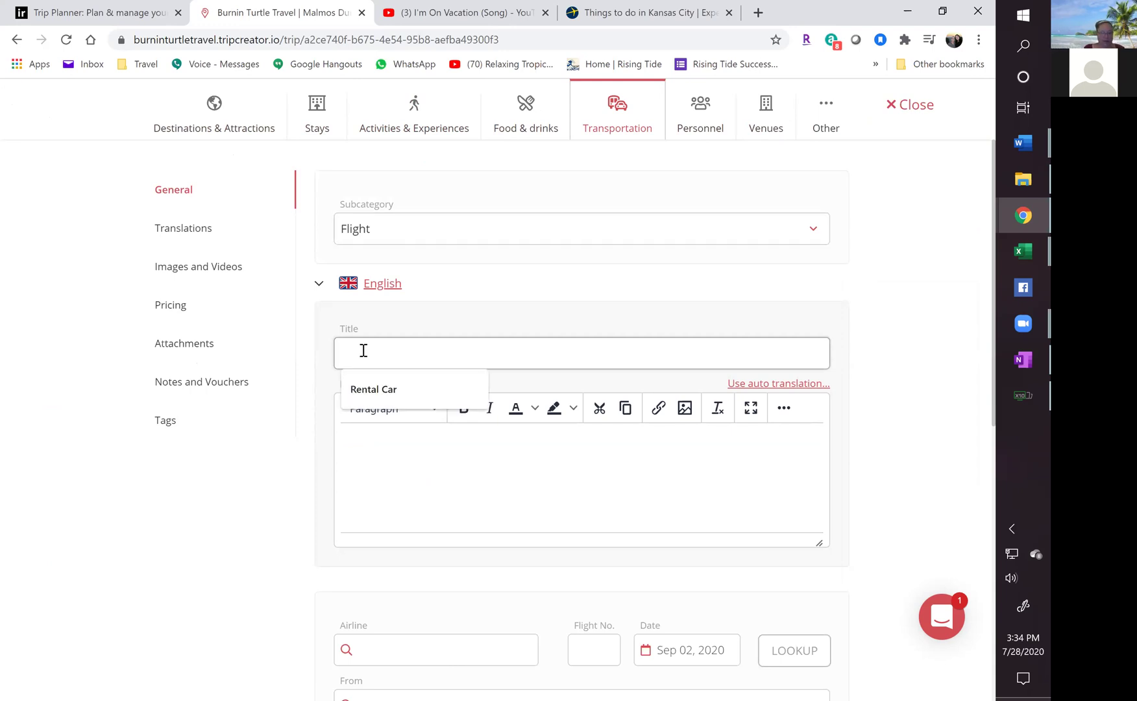
type("Burban")
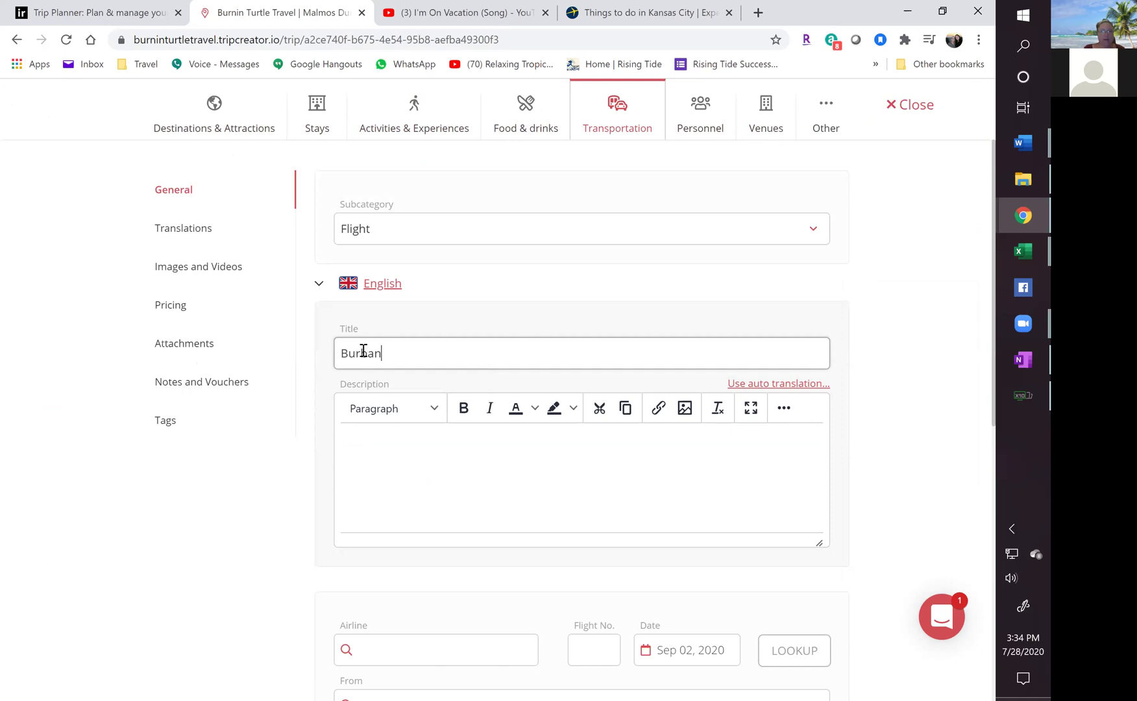
type("k To Ka")
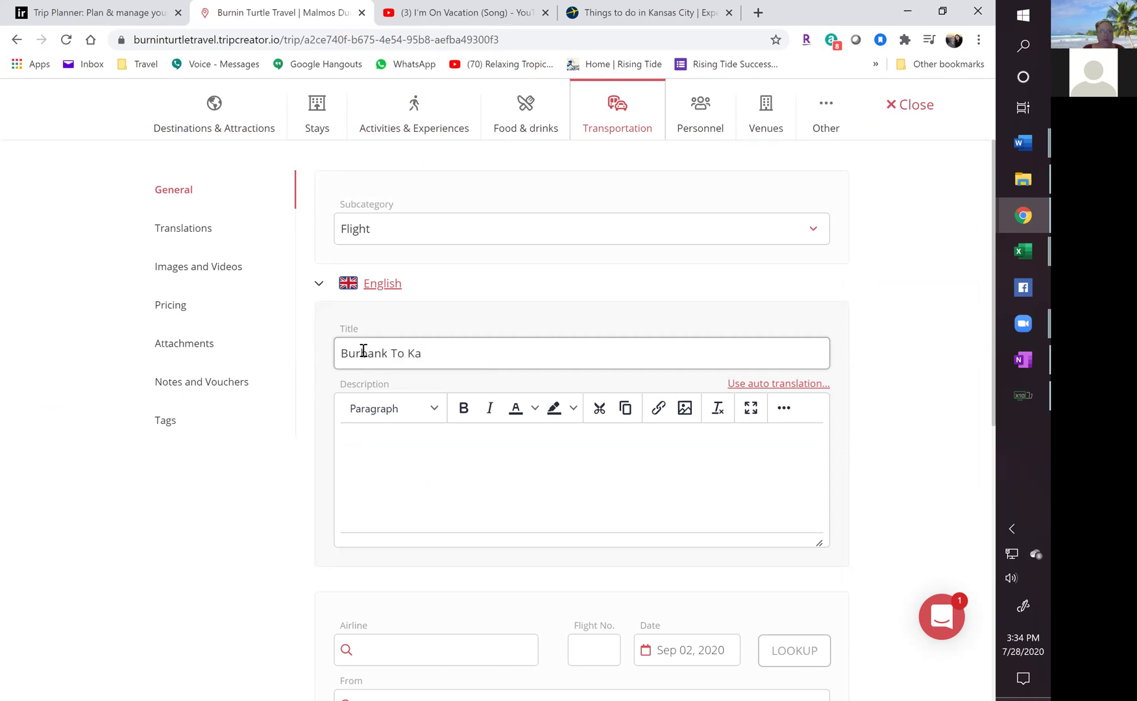
type("nsas City MO")
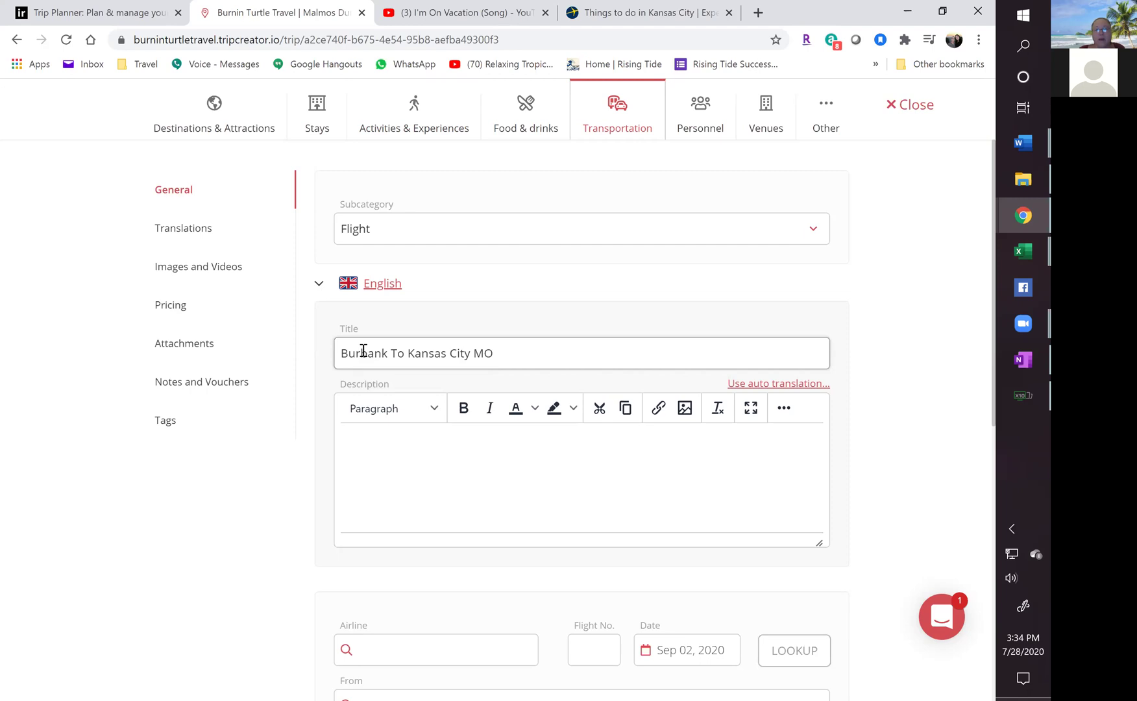
left_click(398, 490)
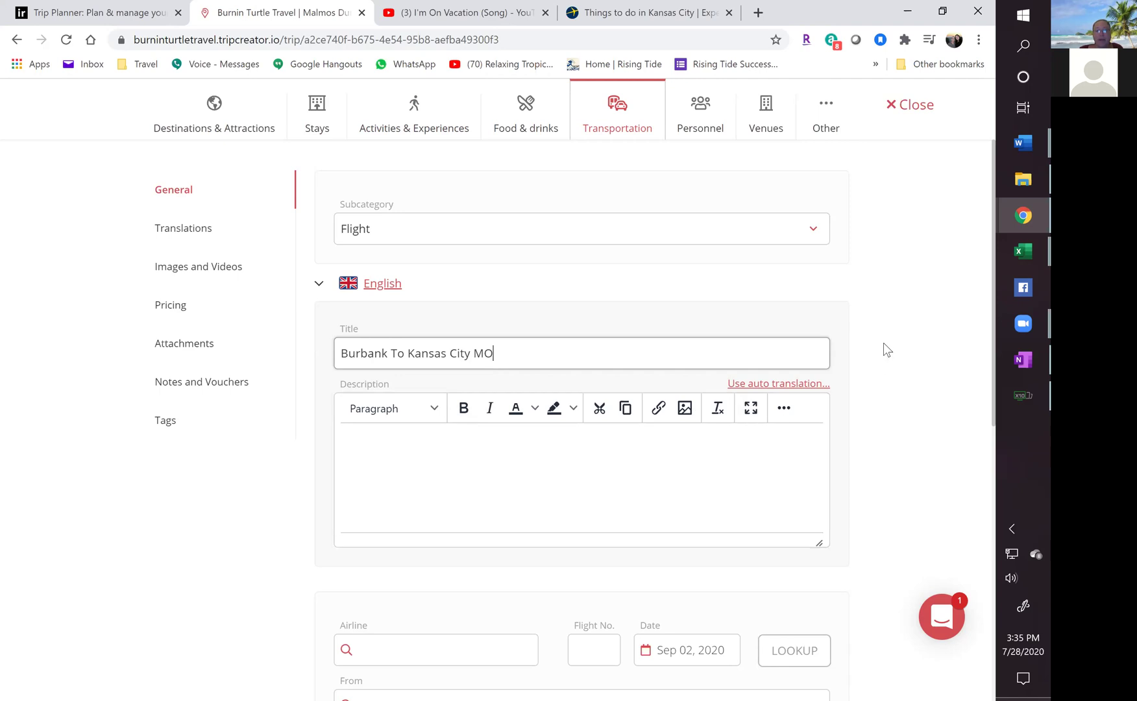
Look up American Airlines flight 5742 to fill in Burbank to Phoenix, 06:50–08:32.
scroll(879, 341, "down", 5)
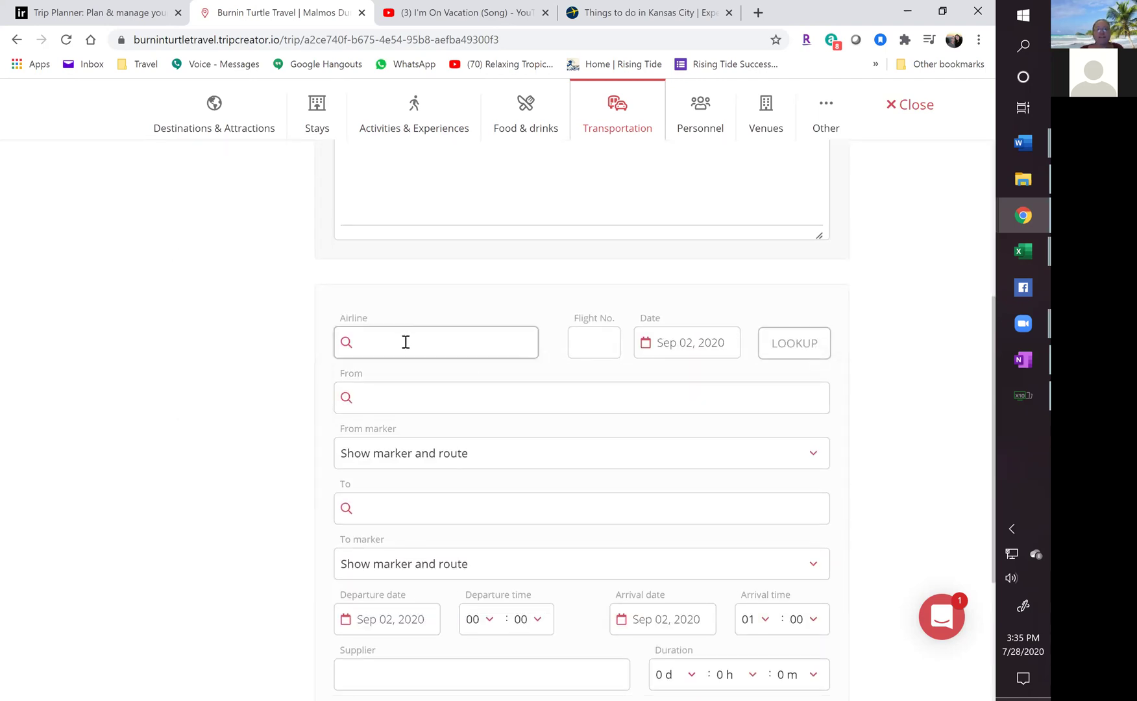
type("ameri")
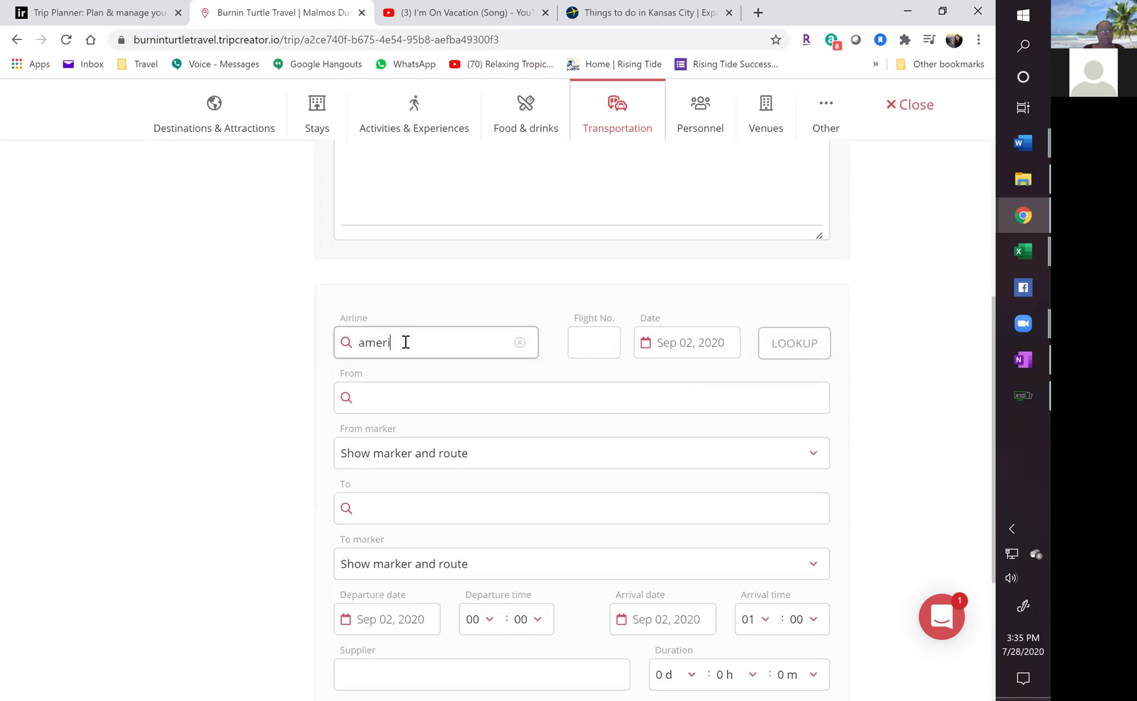
type("ca")
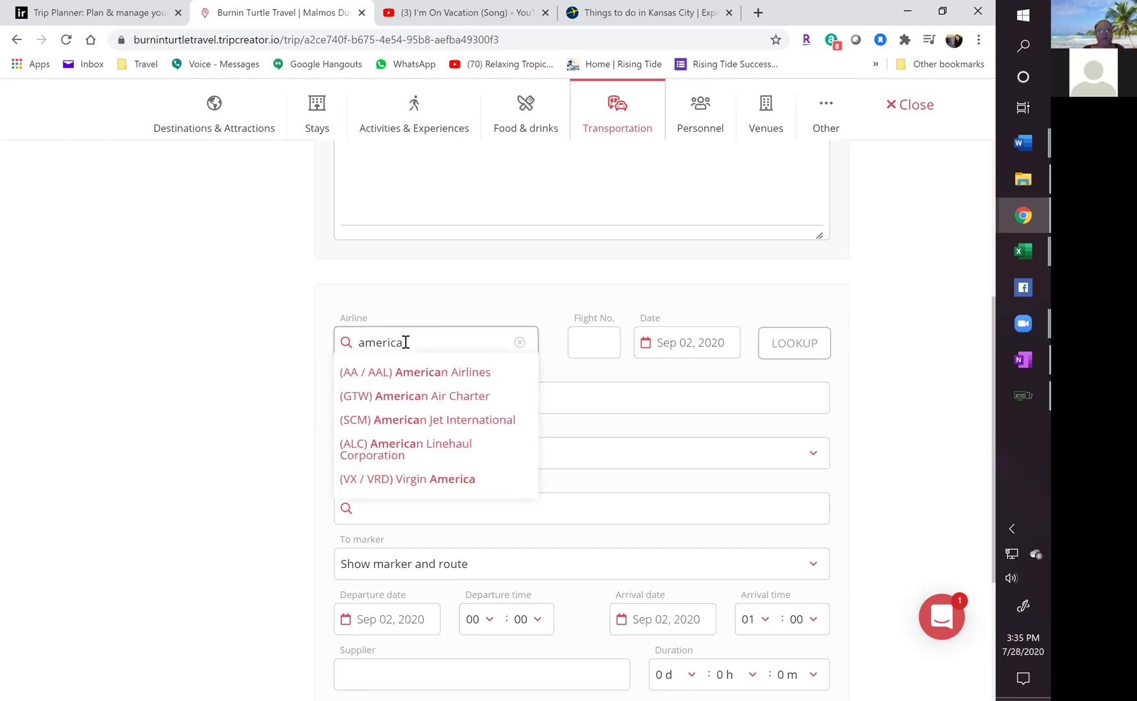
left_click(408, 382)
left_click(588, 341)
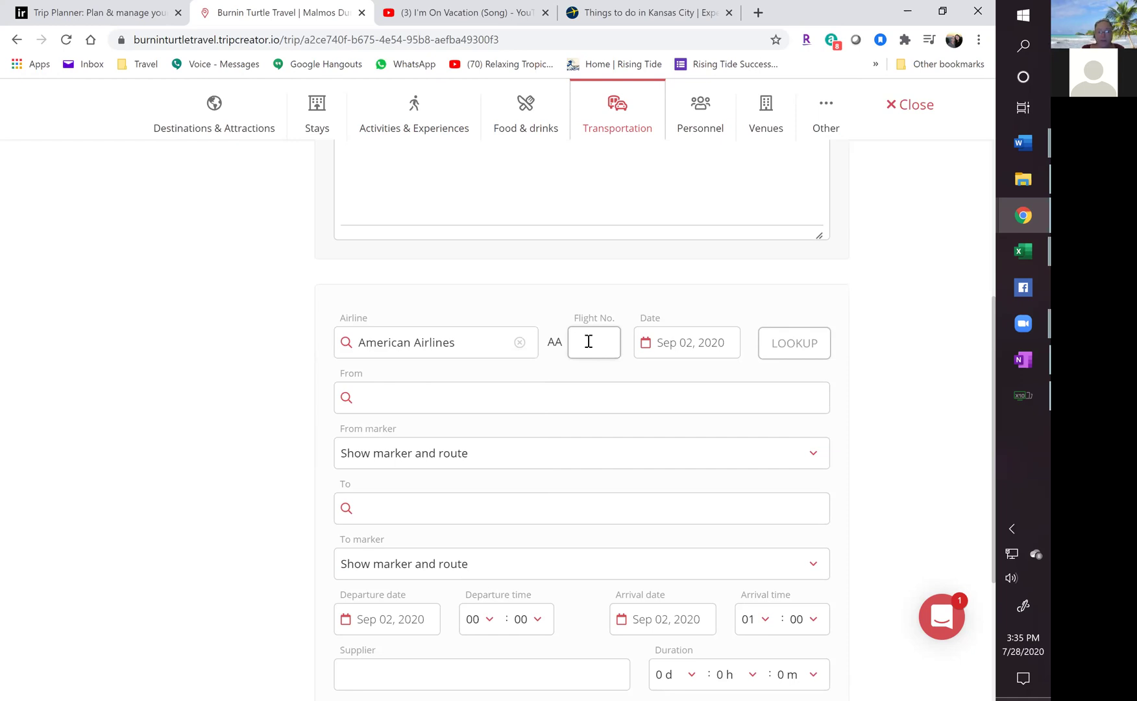
type("5742")
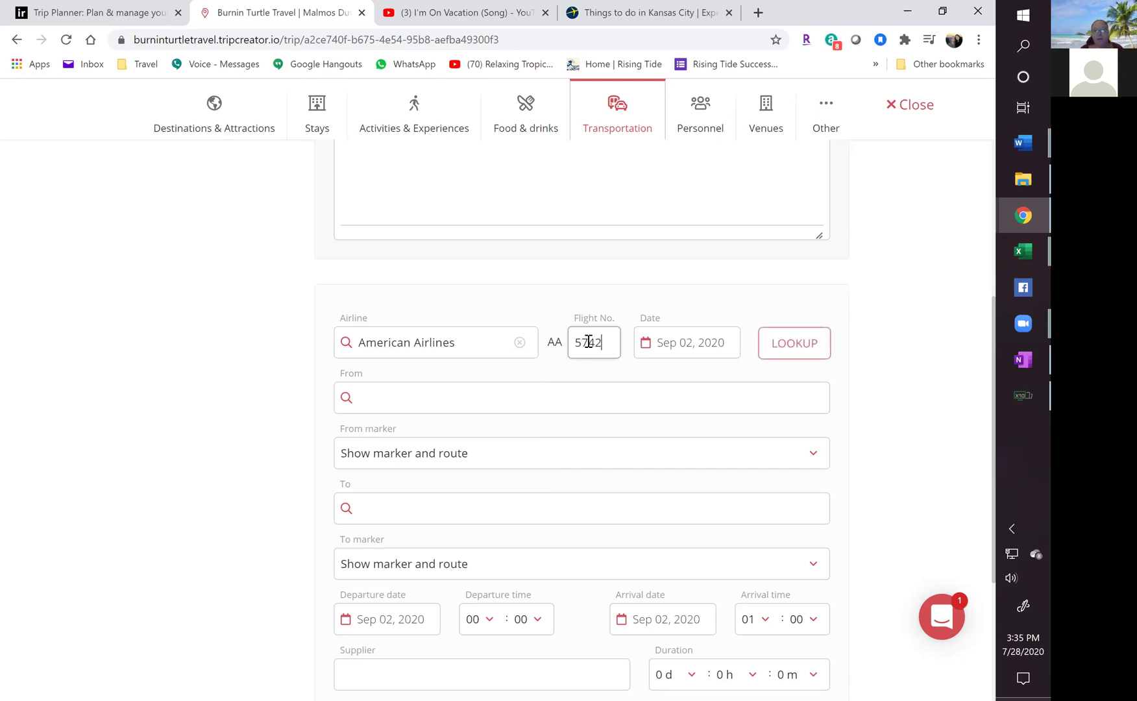
left_click(793, 347)
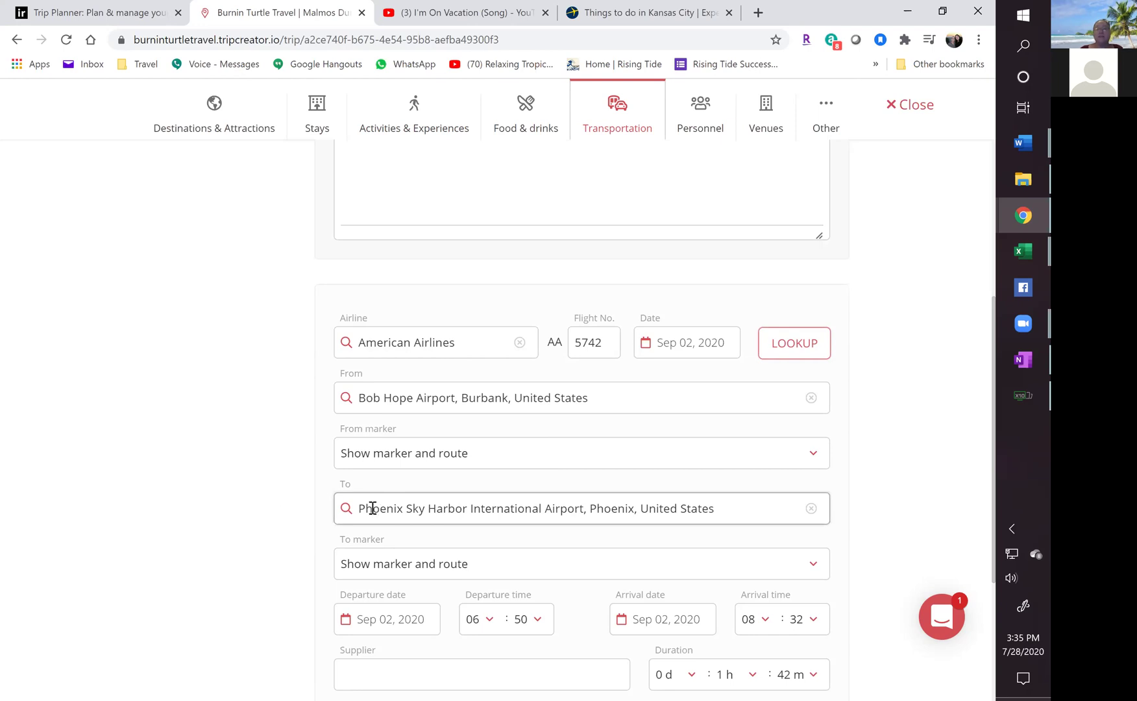
Set the flight class to Economy Class.
scroll(224, 507, "down", 3)
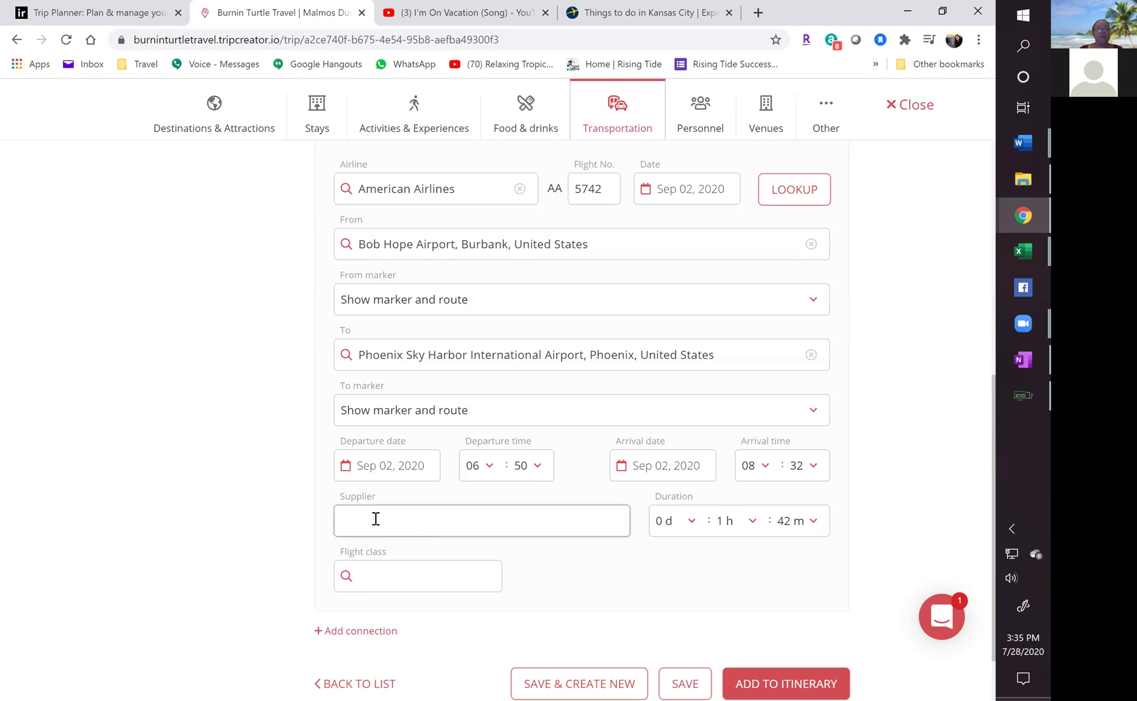
left_click(380, 575)
type("1st")
left_click(361, 604)
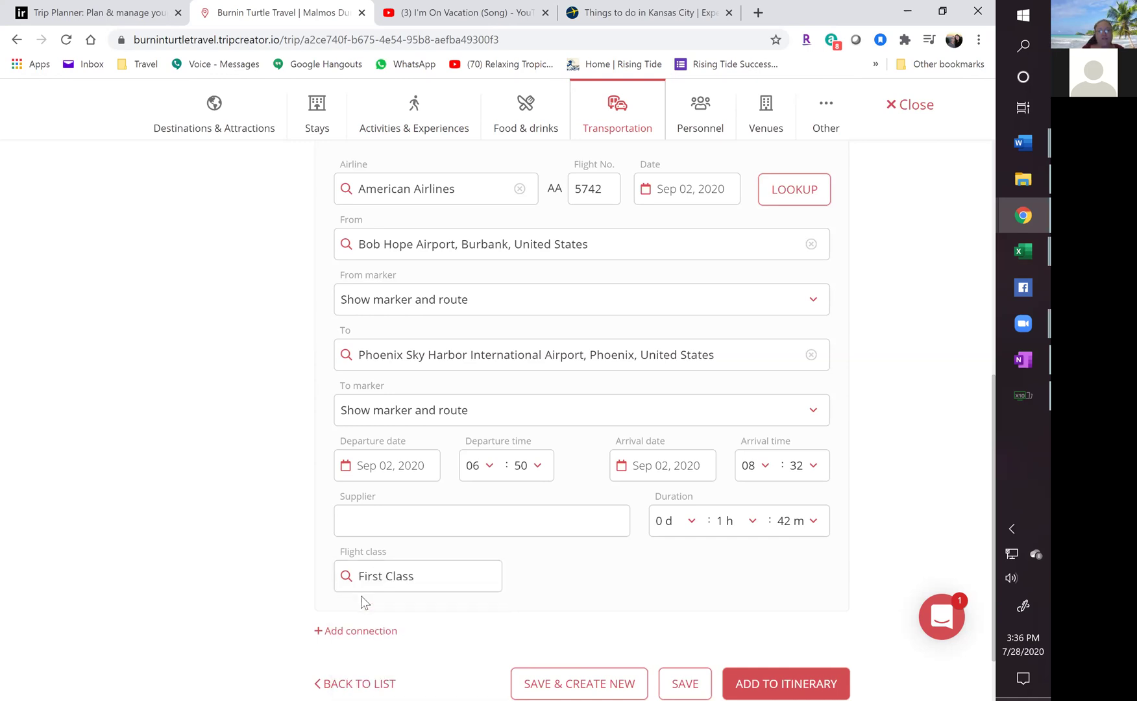
left_click_drag(428, 578, 304, 570)
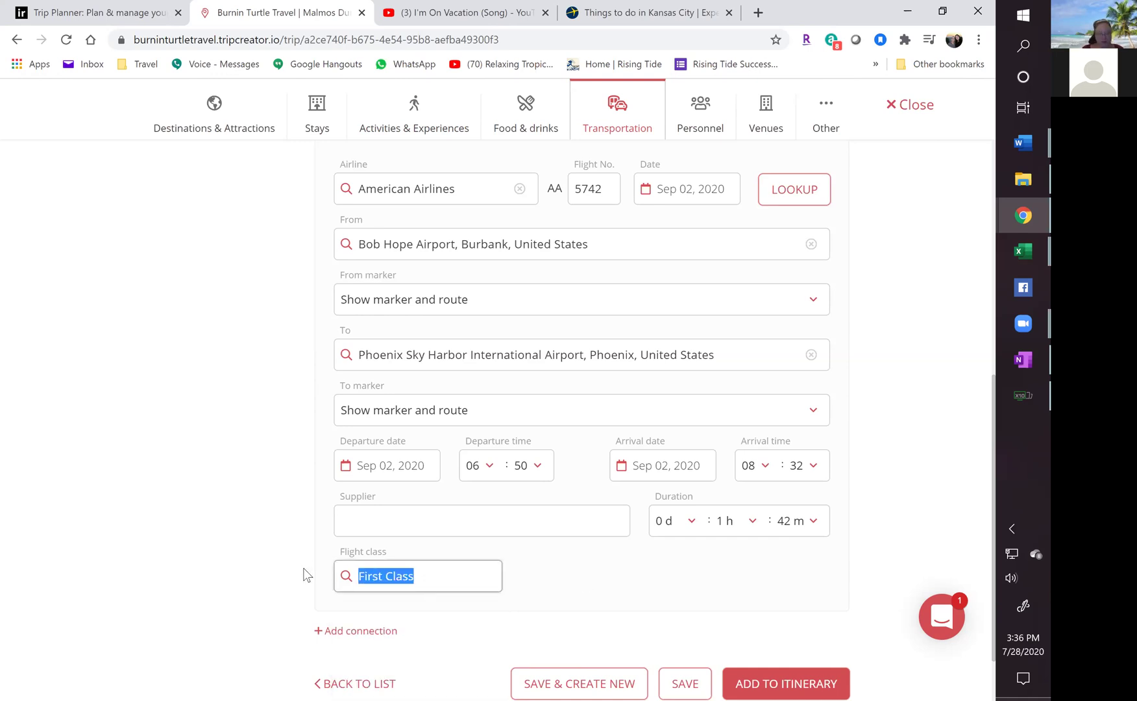
type("ec")
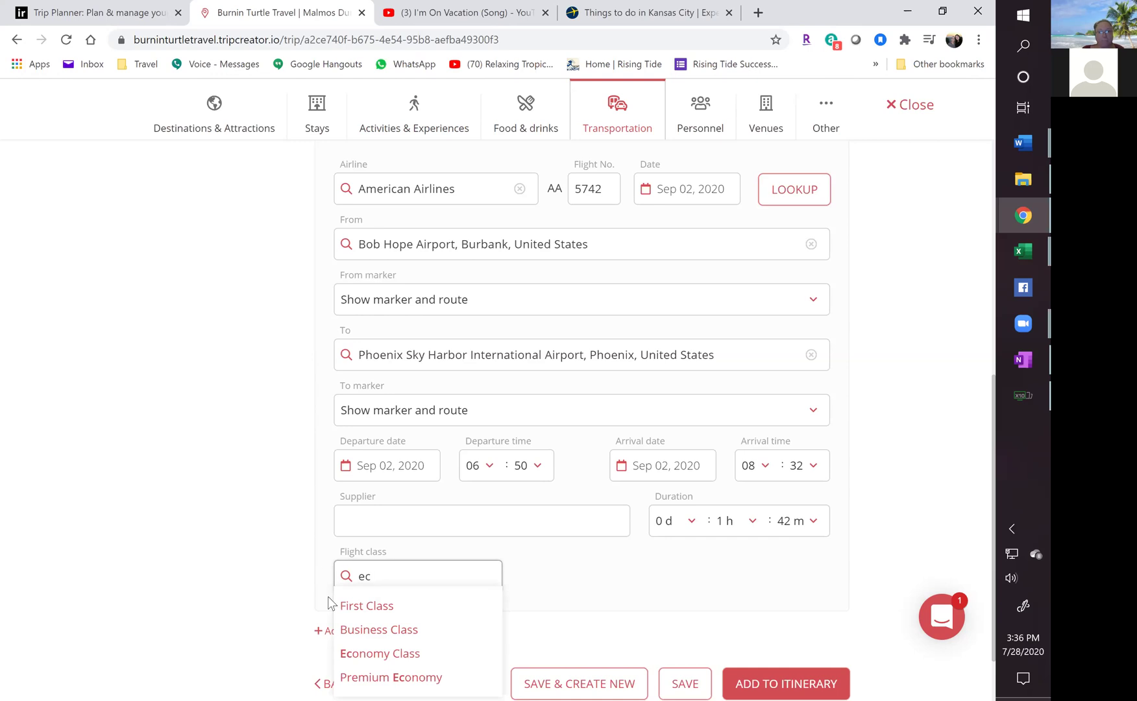
left_click(354, 653)
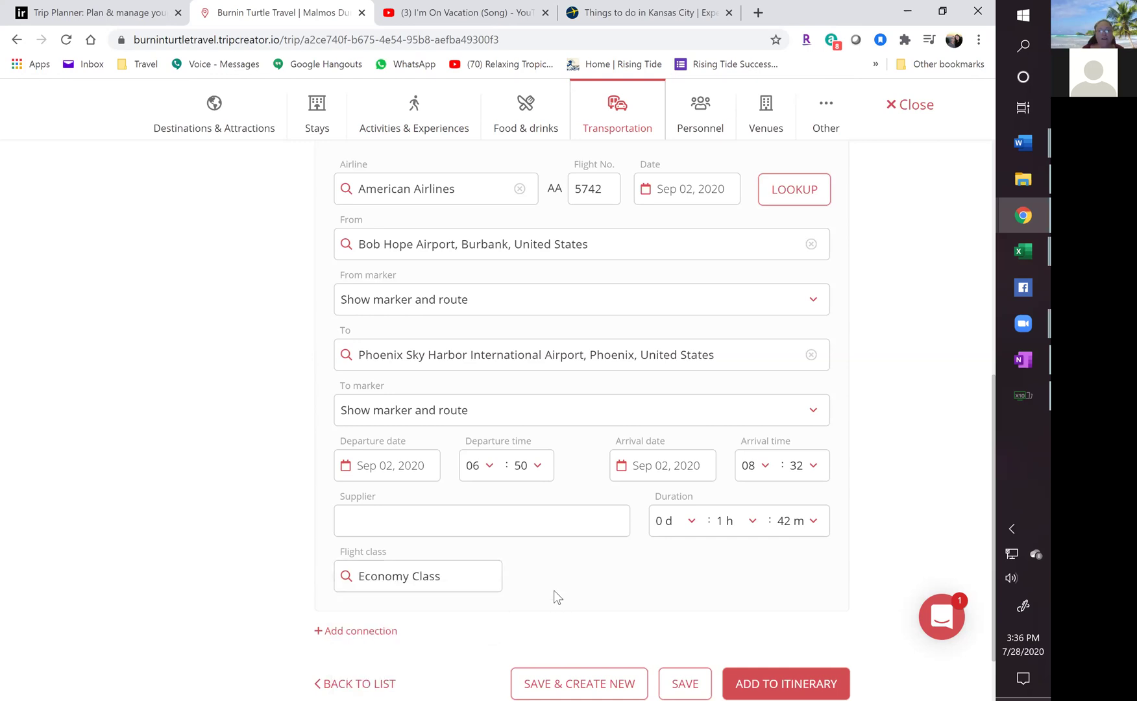
Add a connecting American Airlines flight 747, looking up its Phoenix–Kansas City route and times.
left_click(359, 632)
scroll(437, 572, "down", 4)
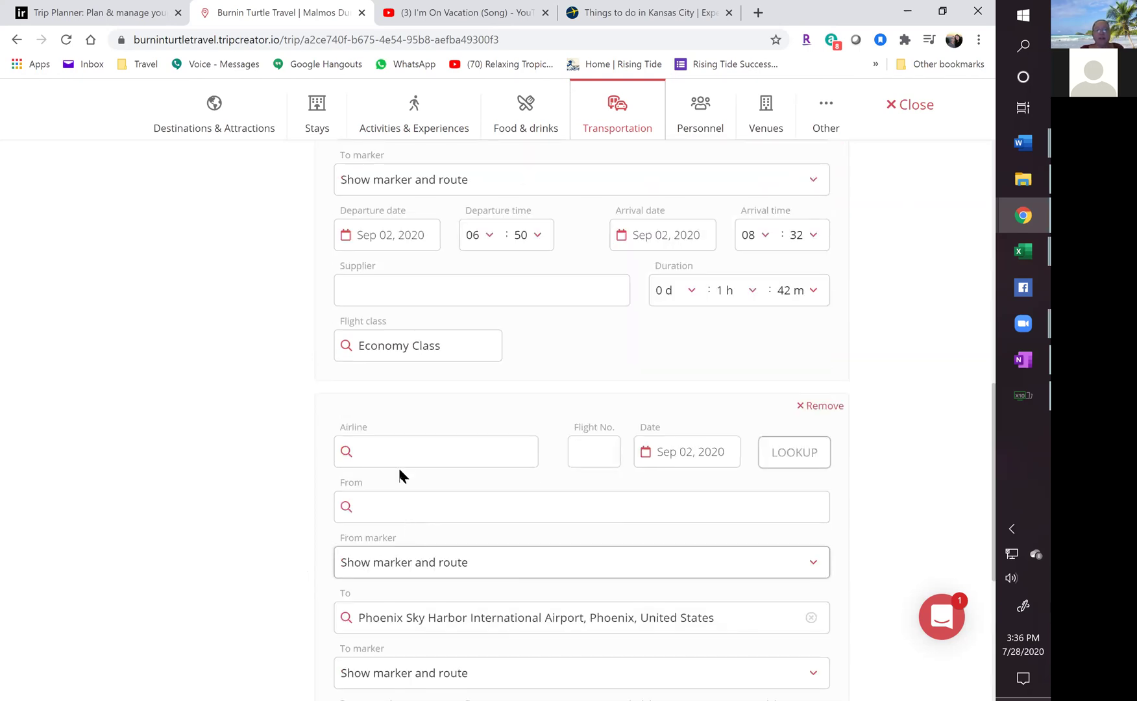
type("americ")
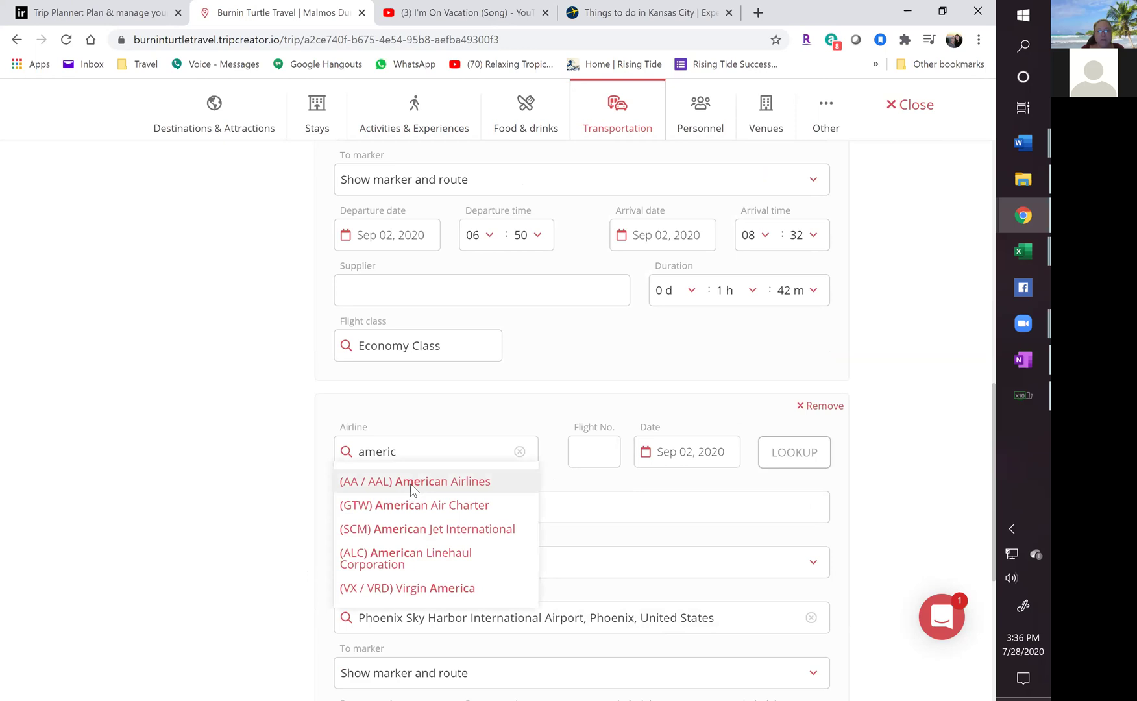
left_click(411, 484)
left_click(584, 458)
type("747")
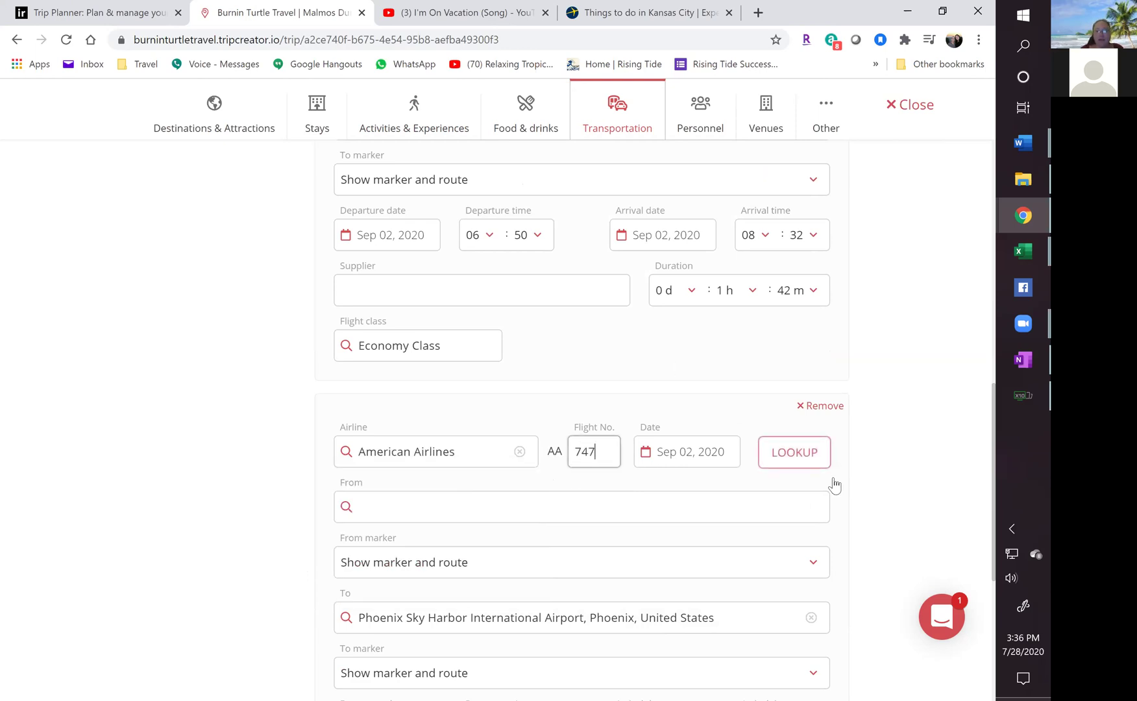
left_click(805, 451)
Set the connecting flight's class to Premium Economy.
left_click(402, 506)
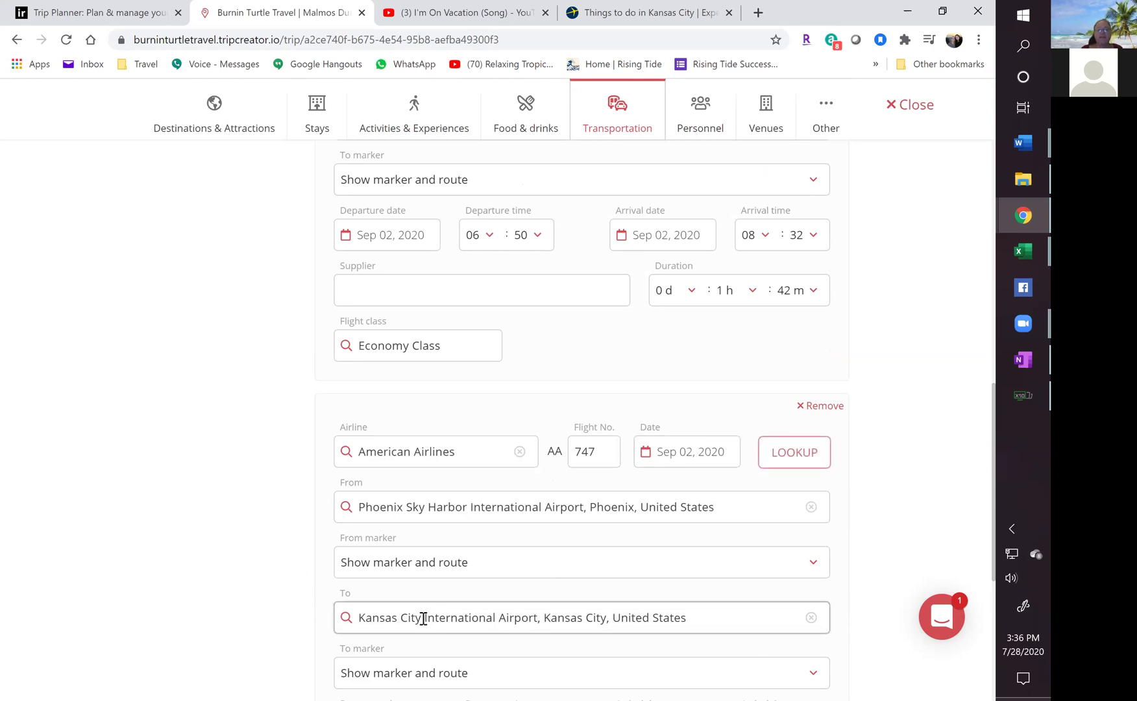
scroll(422, 616, "down", 1)
scroll(422, 614, "down", 2)
left_click(516, 497)
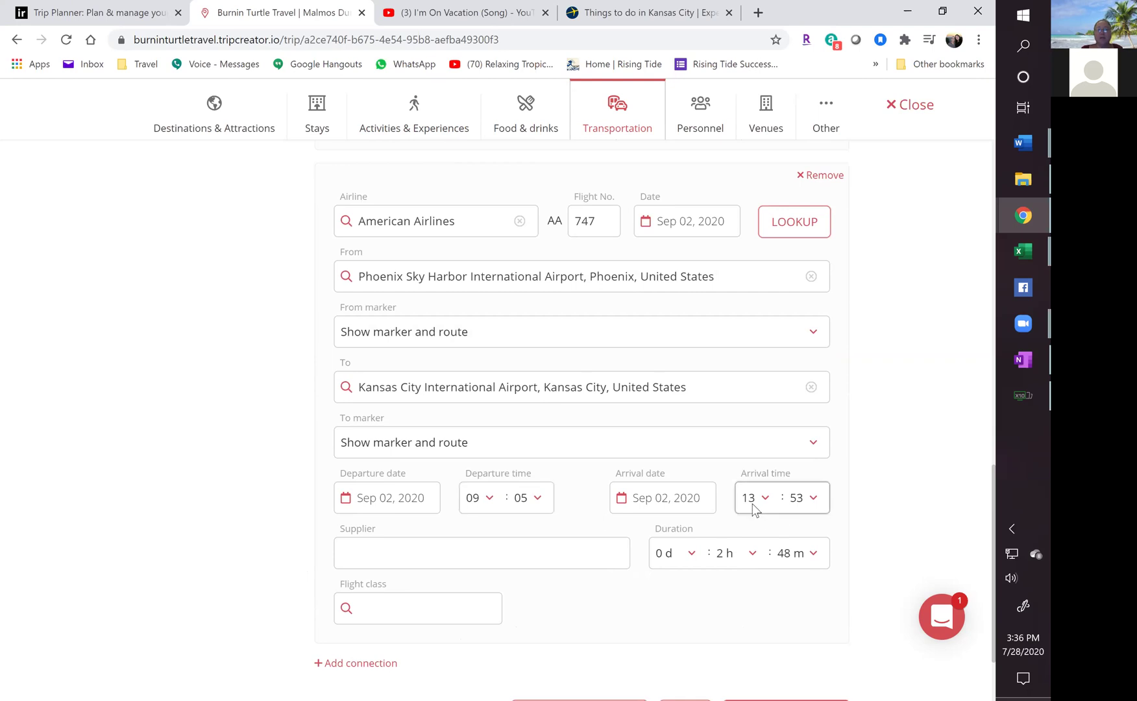
left_click(378, 609)
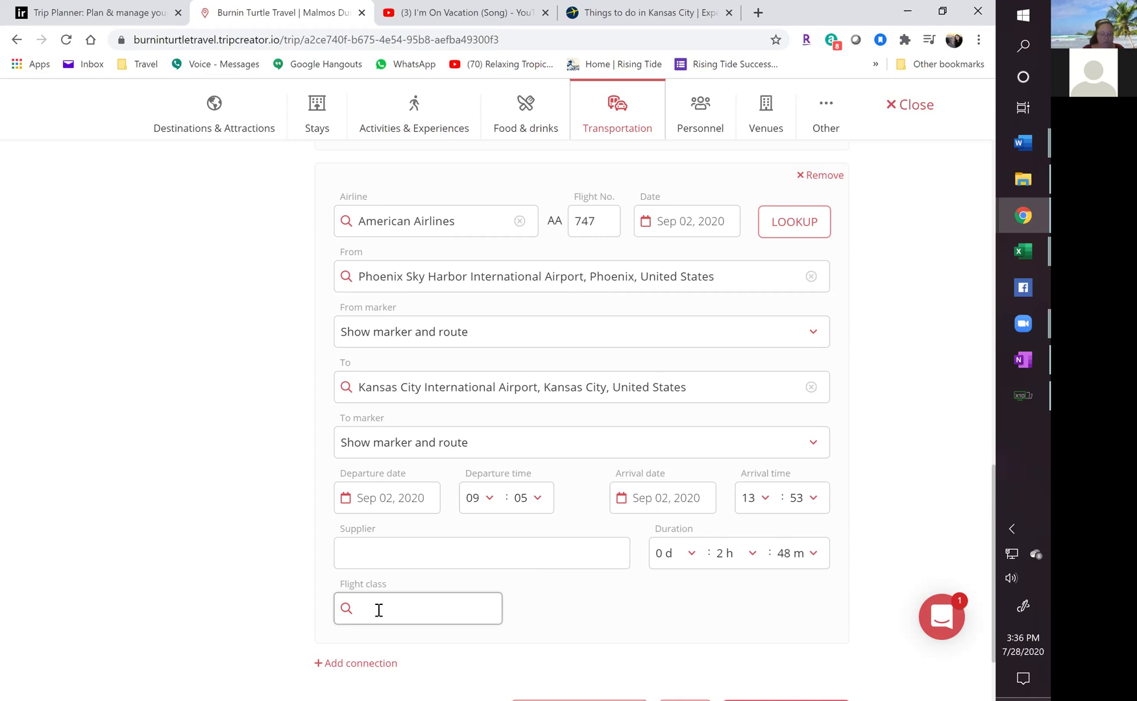
type("ec")
scroll(378, 610, "down", 2)
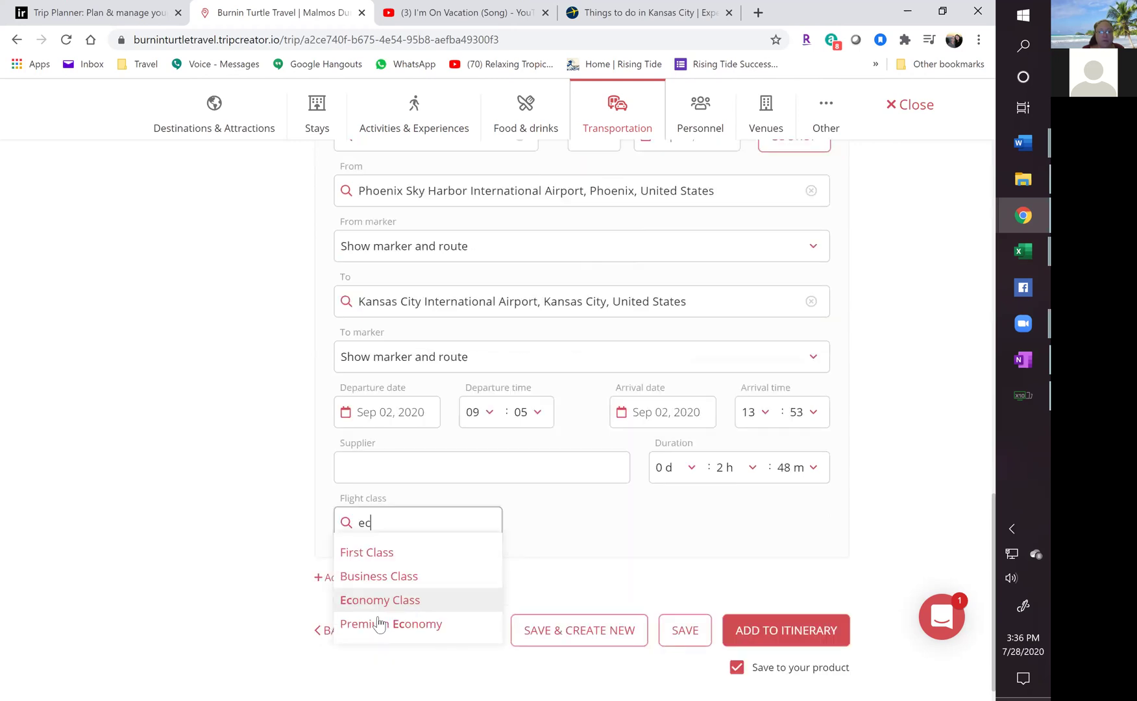
left_click(381, 607)
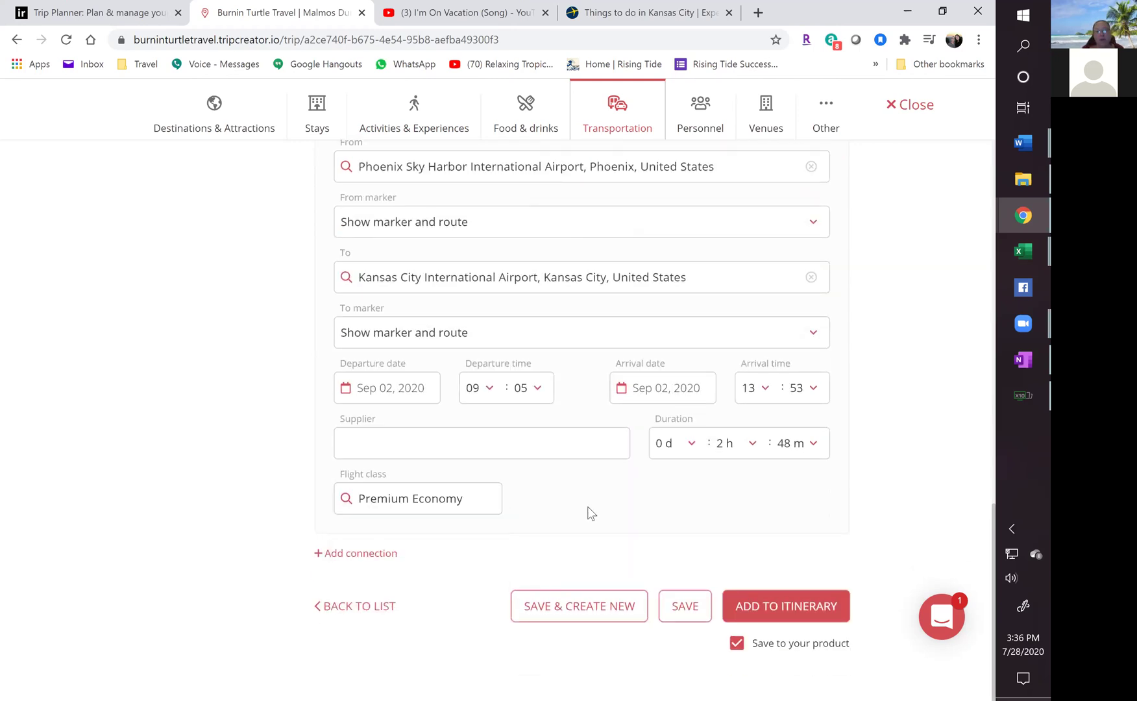
Add the Burbank - Kansas City 06:50 flight to Day 1 and start a blank new item.
left_click(771, 609)
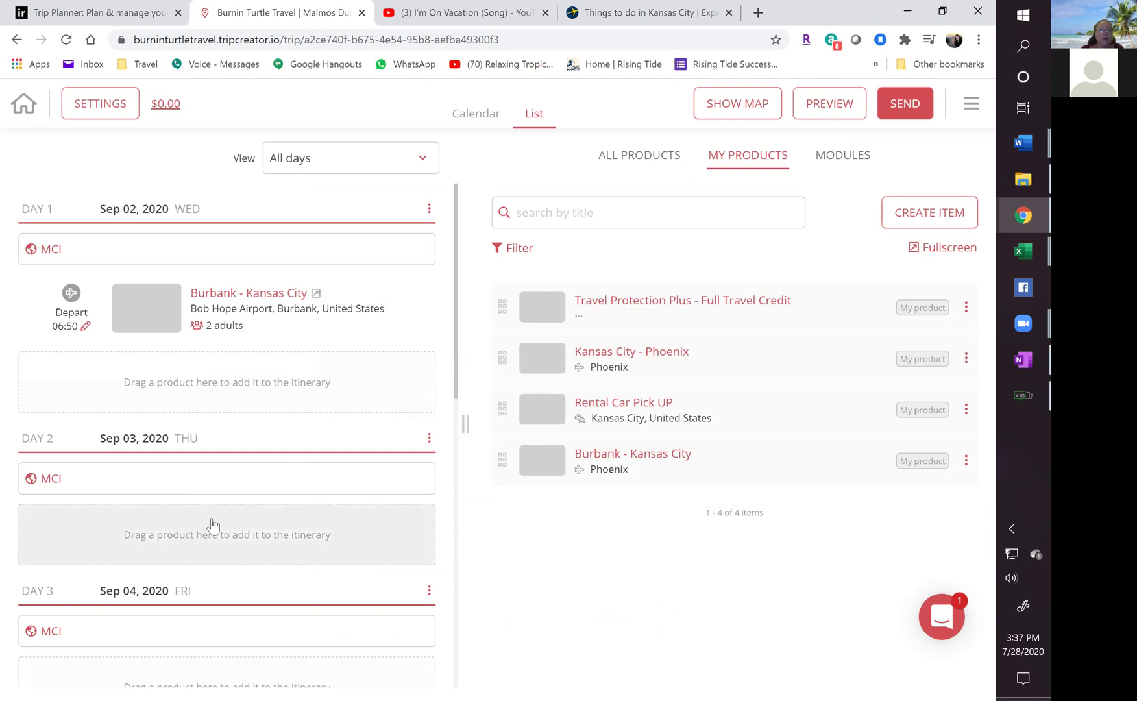
left_click(923, 213)
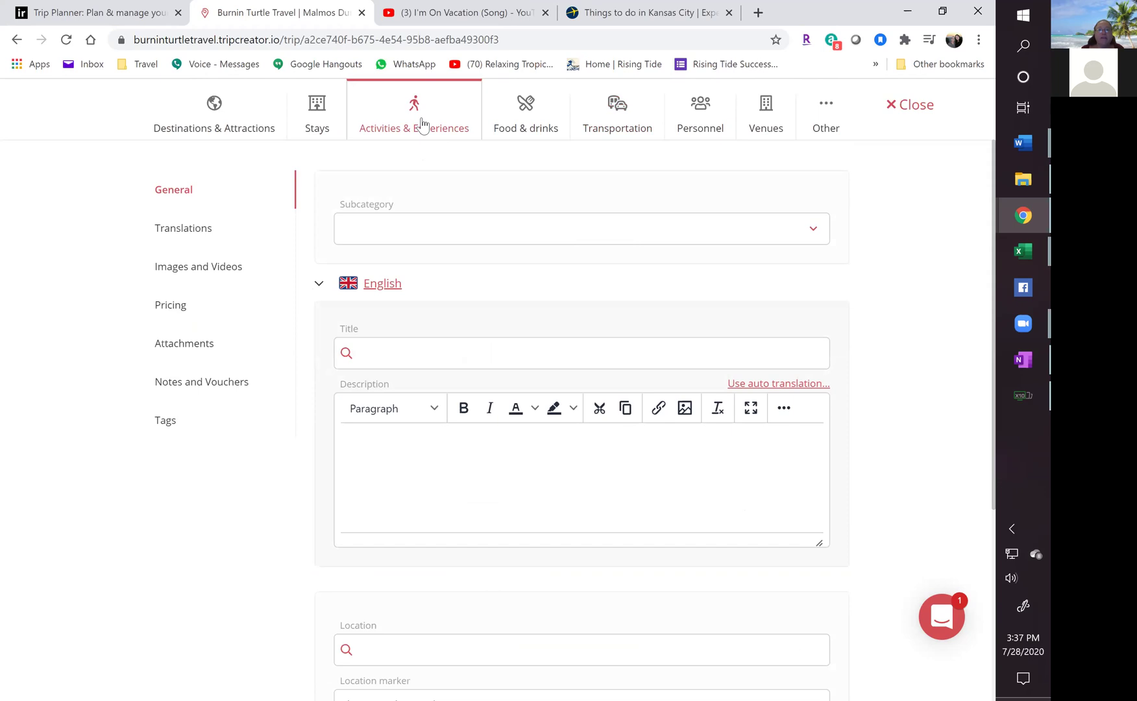
Set the new activity's subcategory to Museum and its title to 'Art Museum'.
left_click(411, 237)
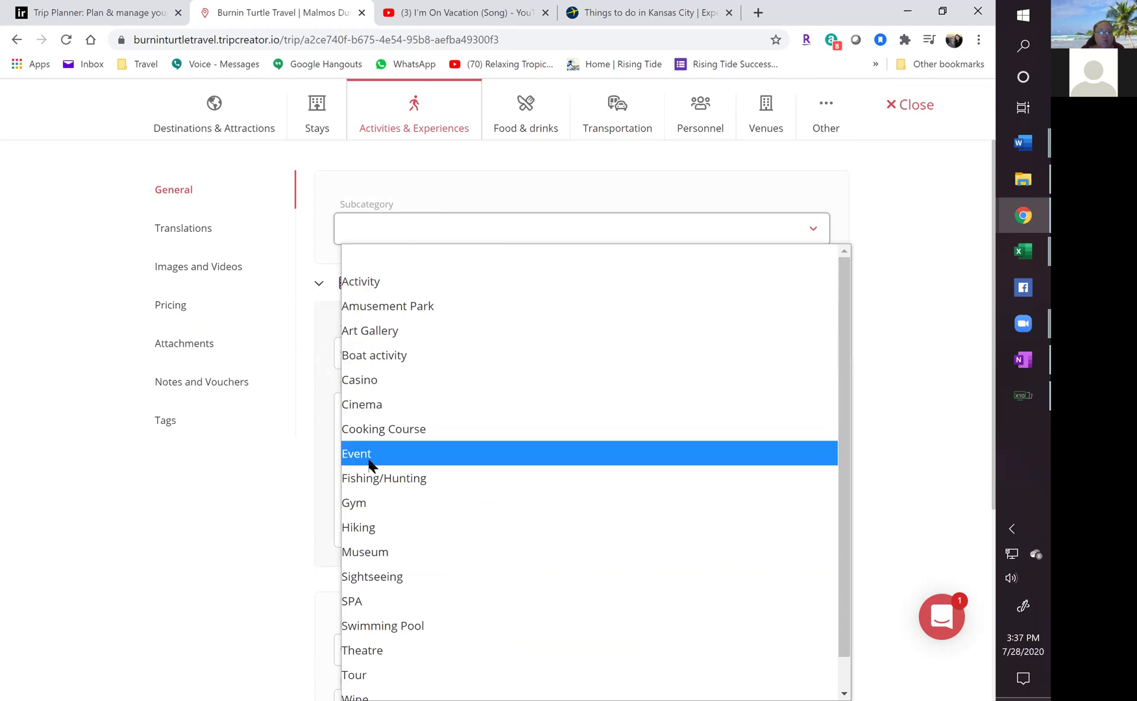
left_click(374, 552)
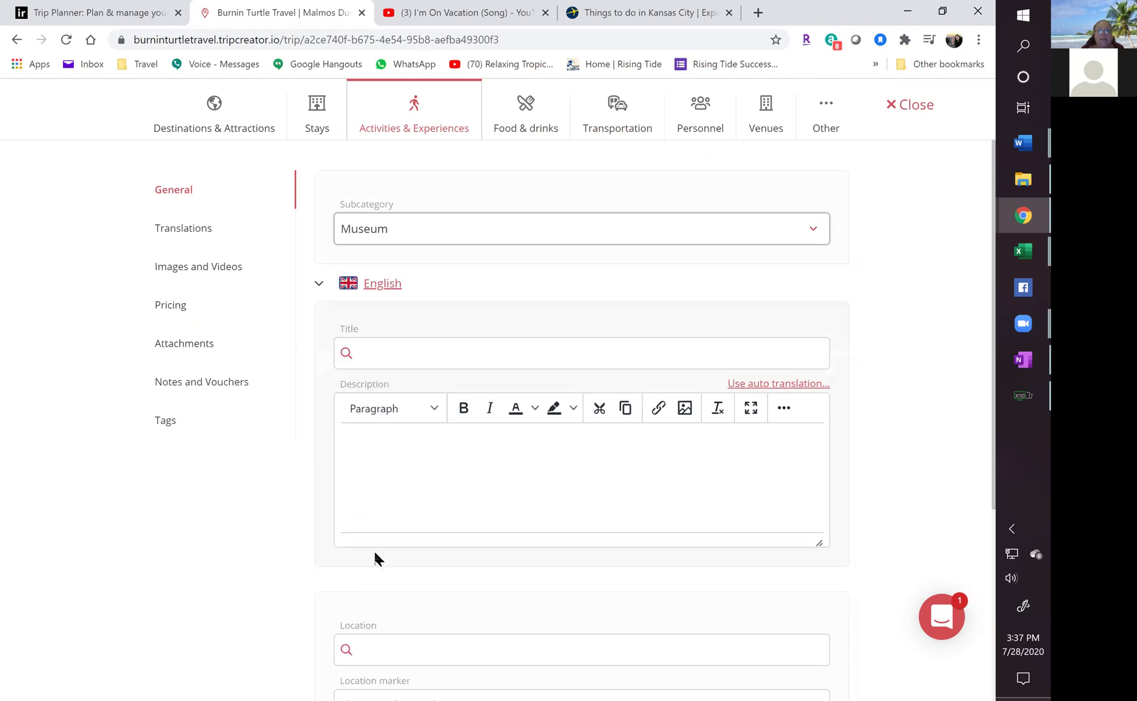
left_click(377, 353)
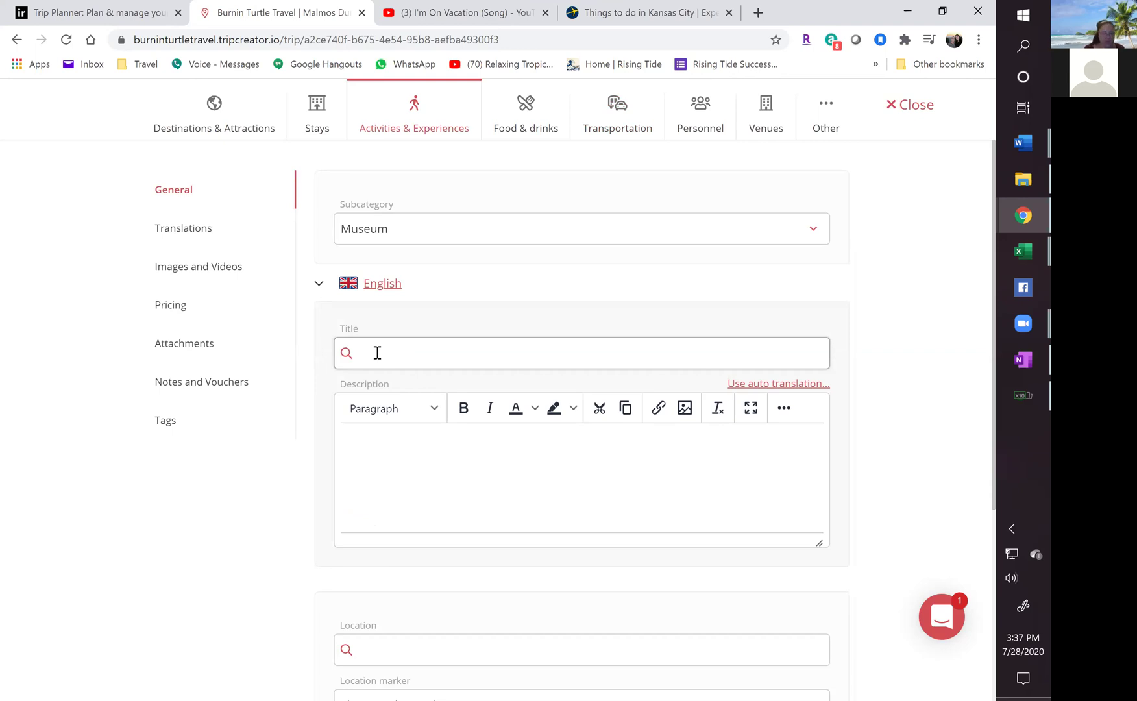
type("Art Museum")
Open the location map, then bring up Expedia's Kansas City things-to-do listings.
scroll(477, 531, "down", 2)
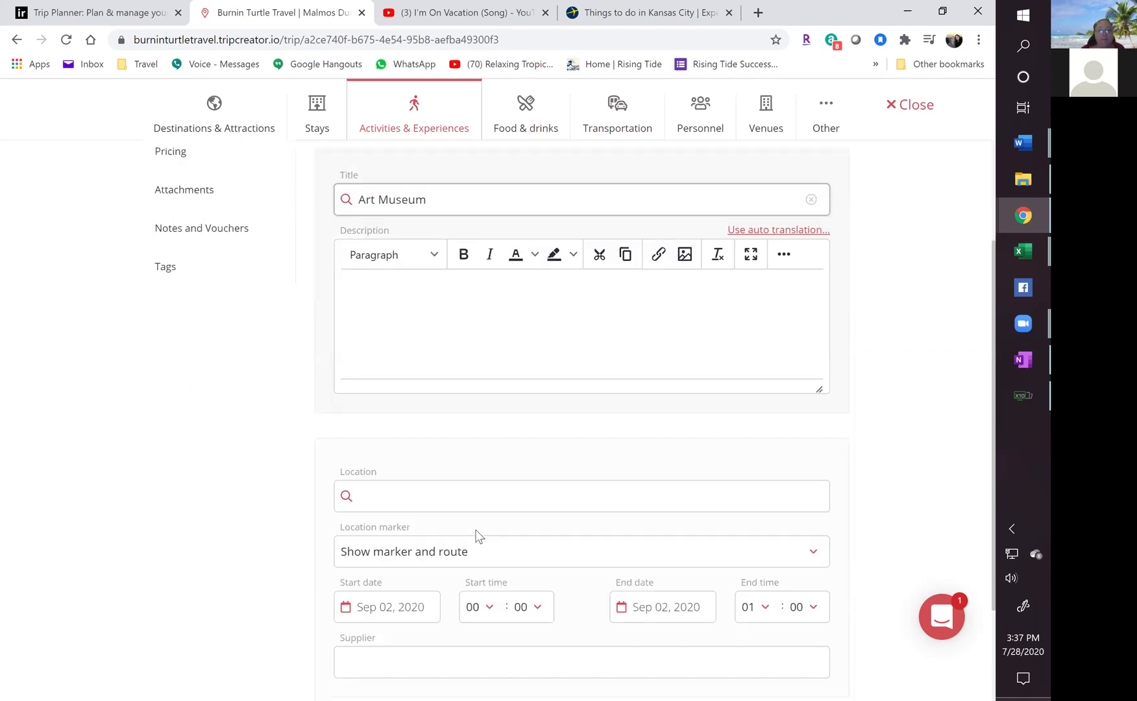
left_click(409, 496)
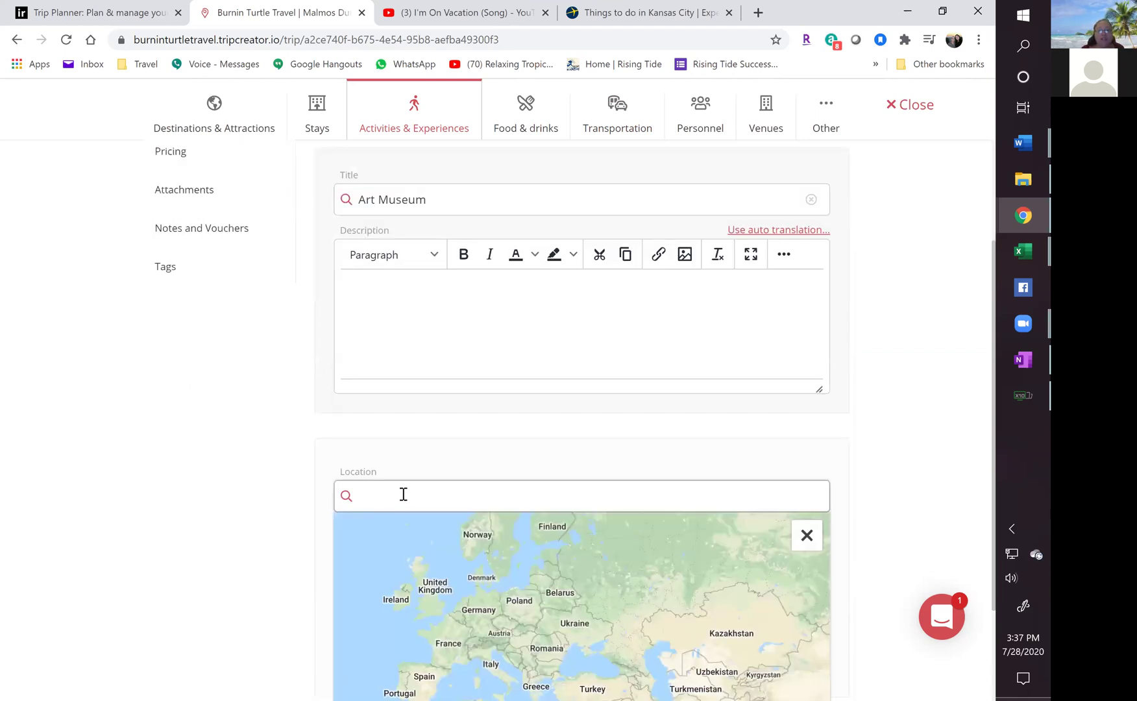
scroll(401, 495, "down", 1)
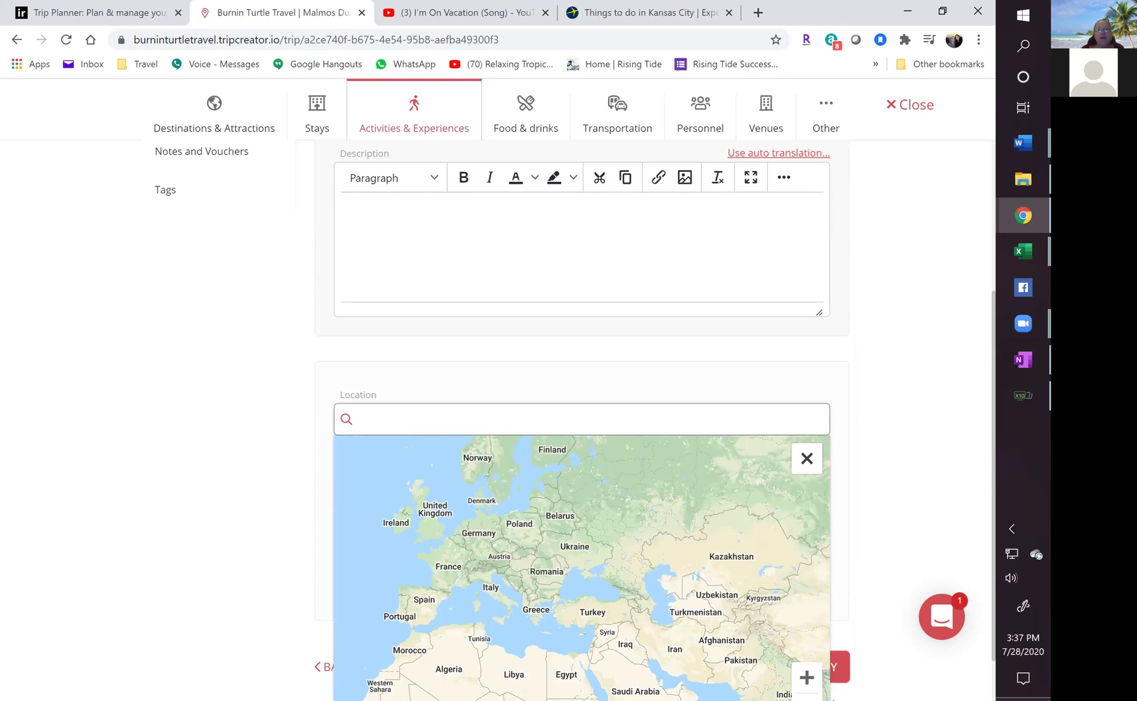
left_click(667, 13)
Open the SEA LIFE Kansas City Aquarium details from Expedia's results, then return to TripCreator.
scroll(180, 435, "up", 5)
scroll(180, 435, "up", 3)
scroll(167, 429, "up", 5)
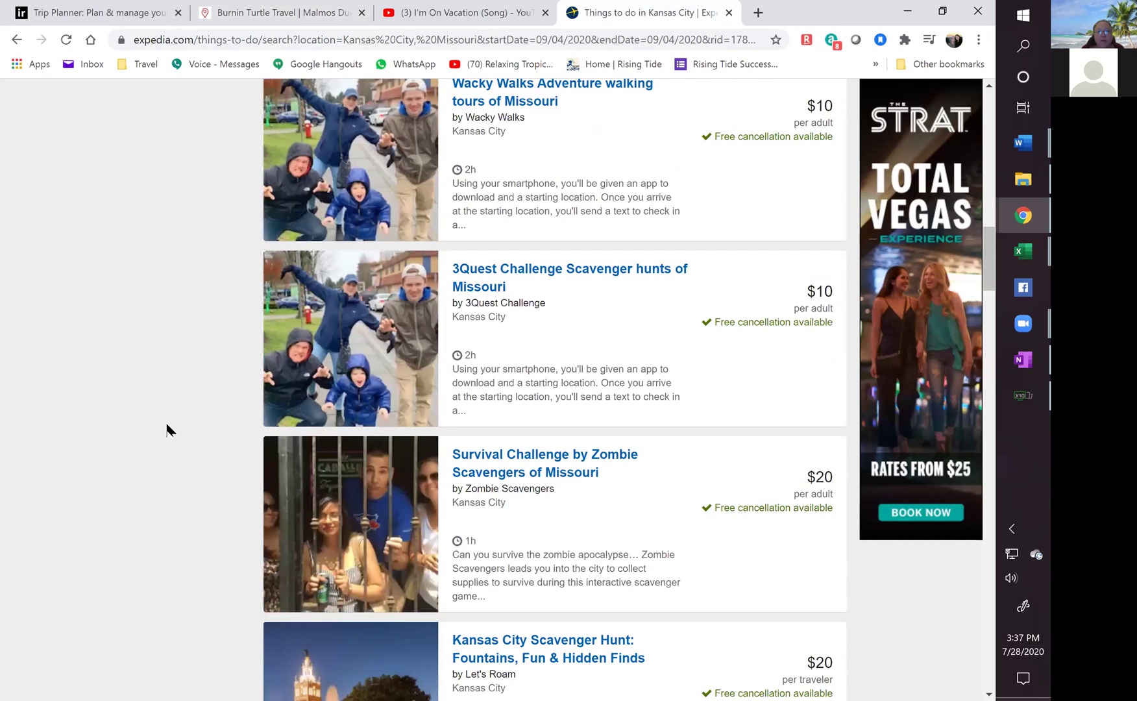
scroll(167, 426, "up", 10)
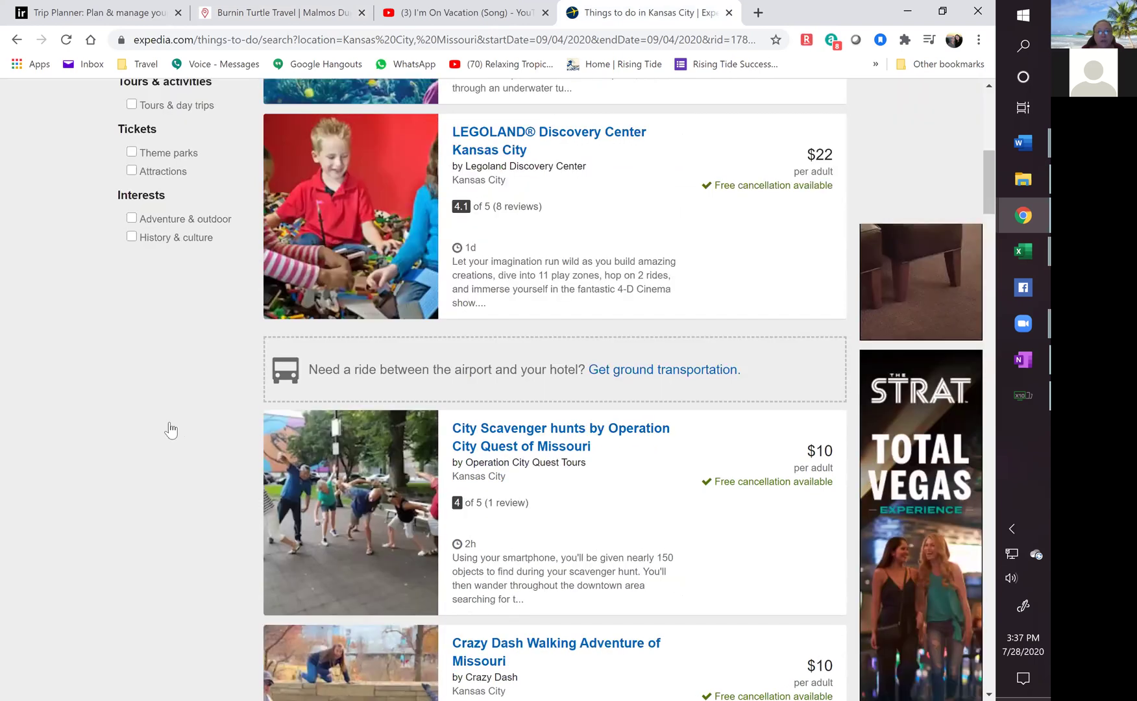
scroll(517, 258, "up", 7)
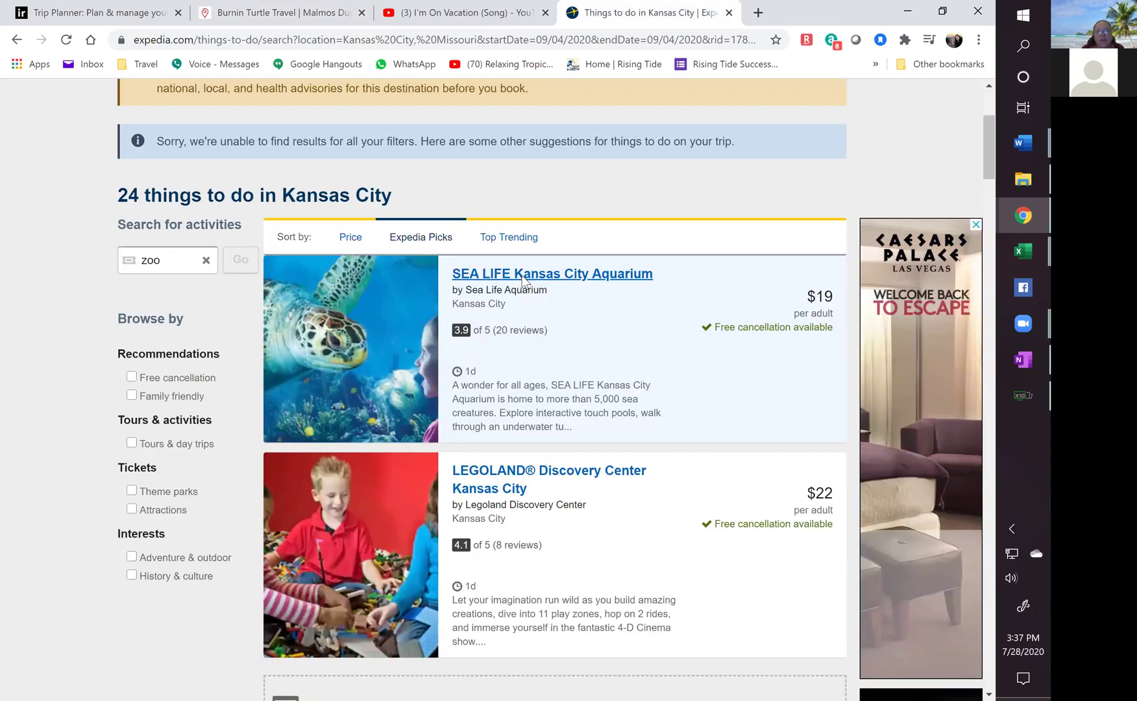
left_click(515, 271)
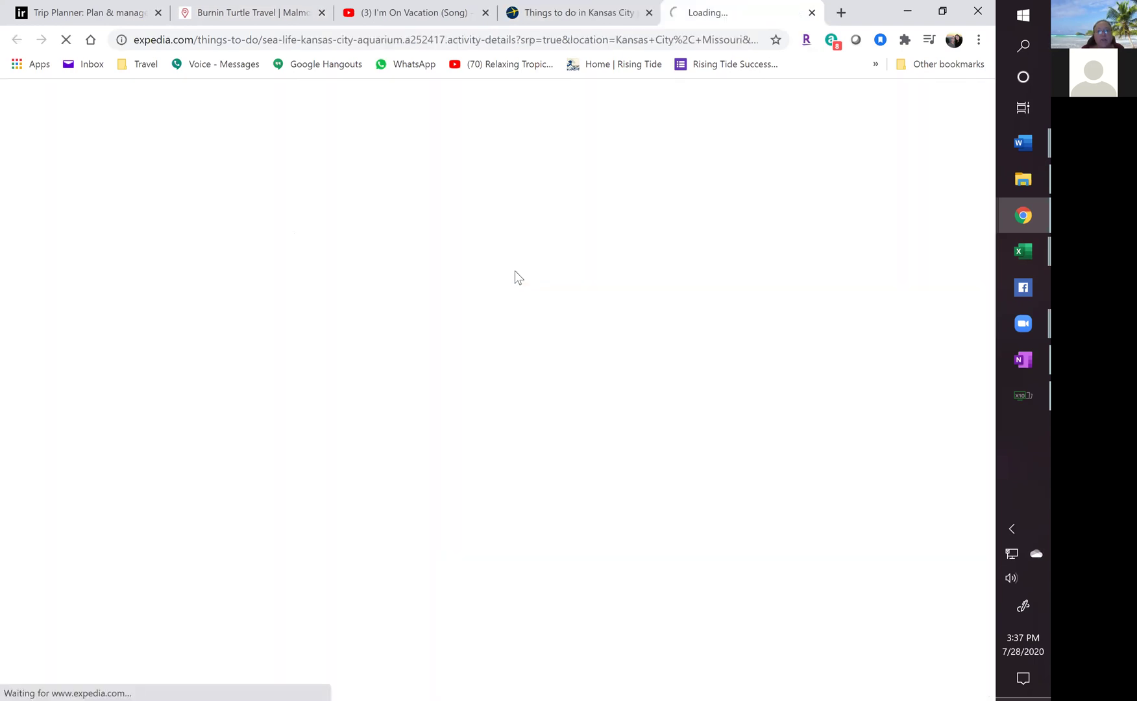
left_click(233, 16)
Change the activity to subcategory Activity titled 'Sea Life', then return to Expedia's Kansas City results.
scroll(819, 358, "up", 3)
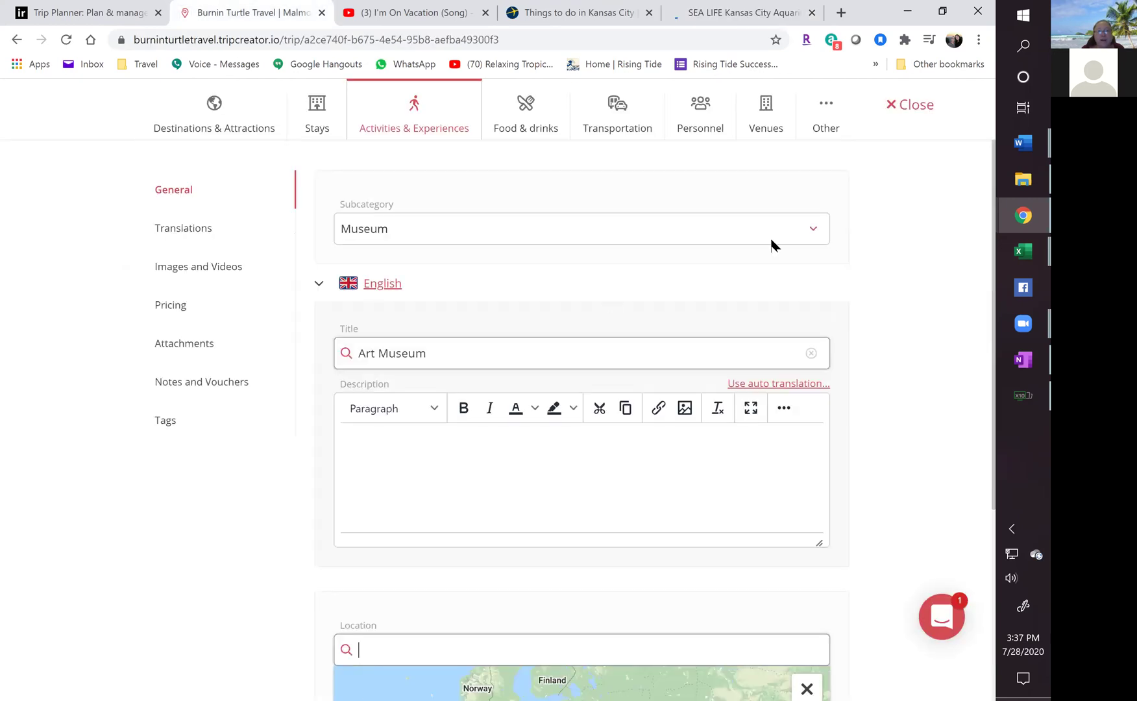
left_click(808, 230)
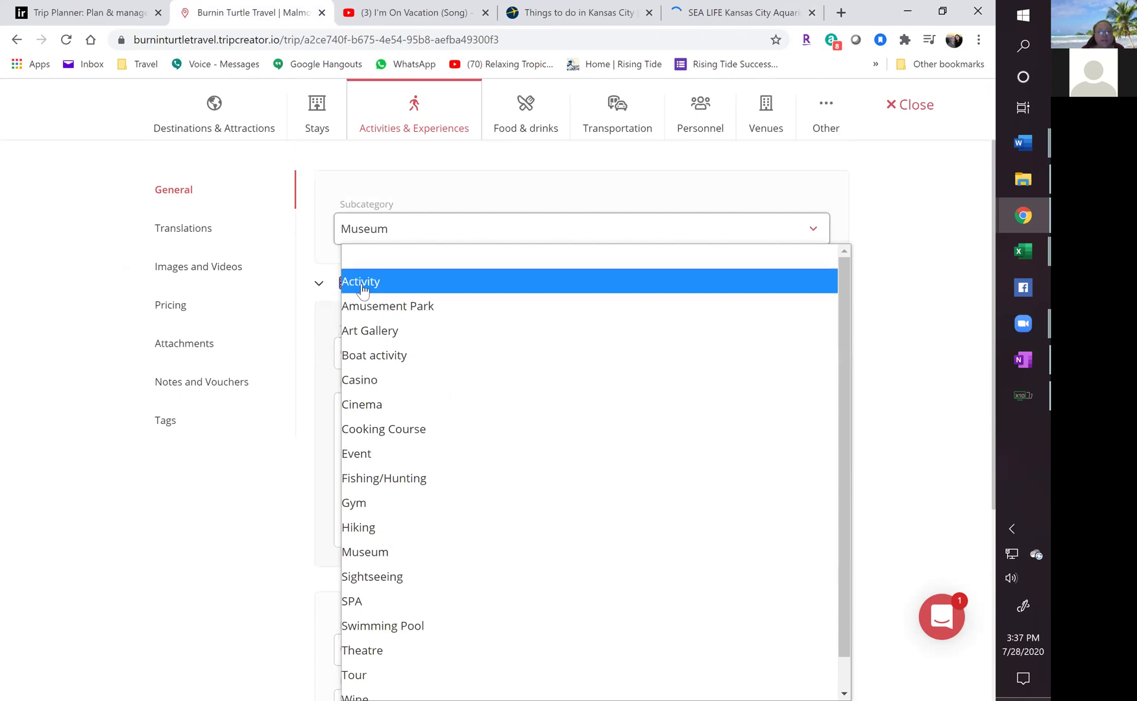
left_click(364, 292)
left_click(454, 356)
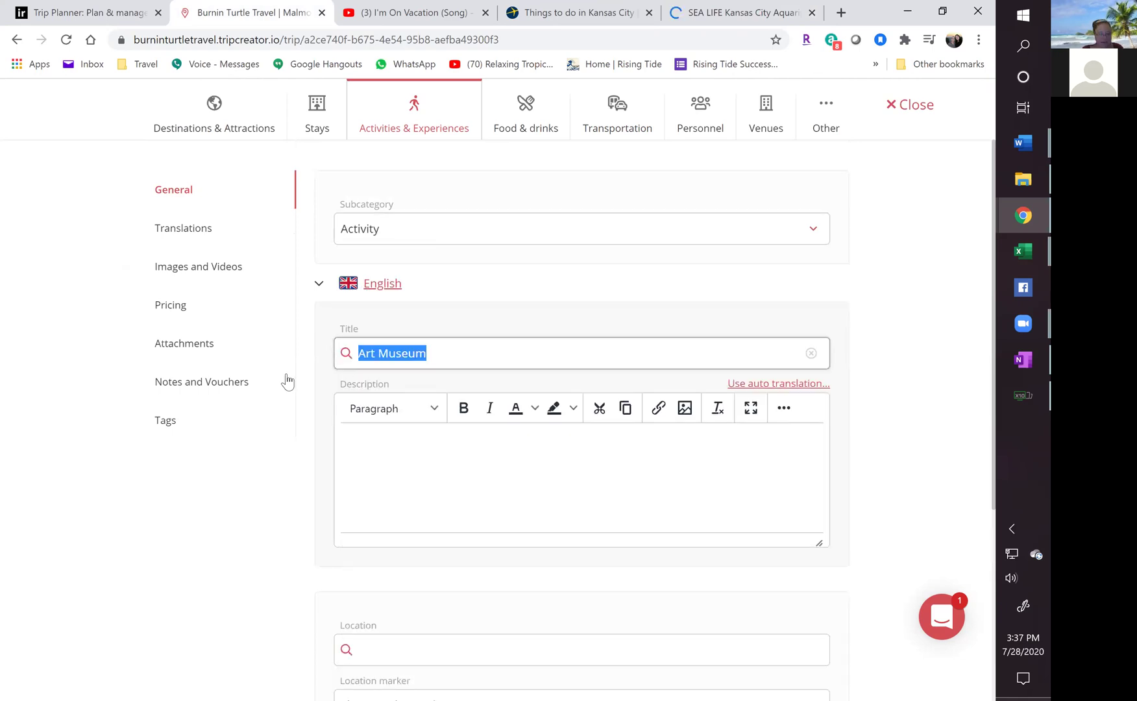
type("Sea L")
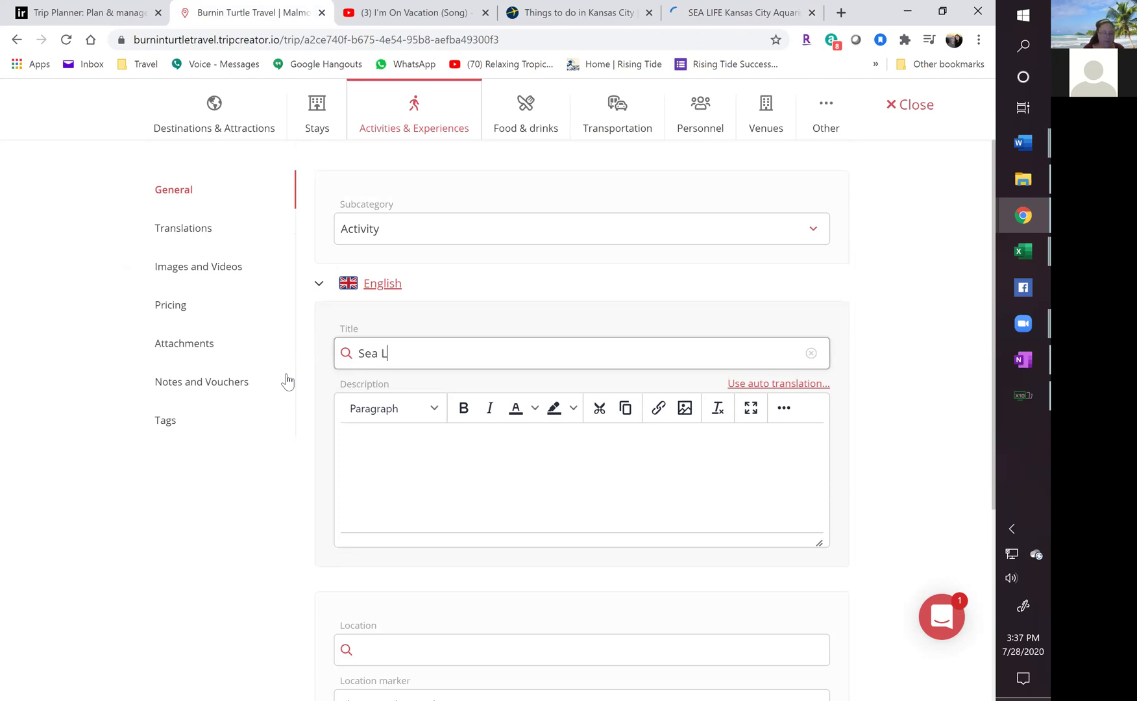
type("ife")
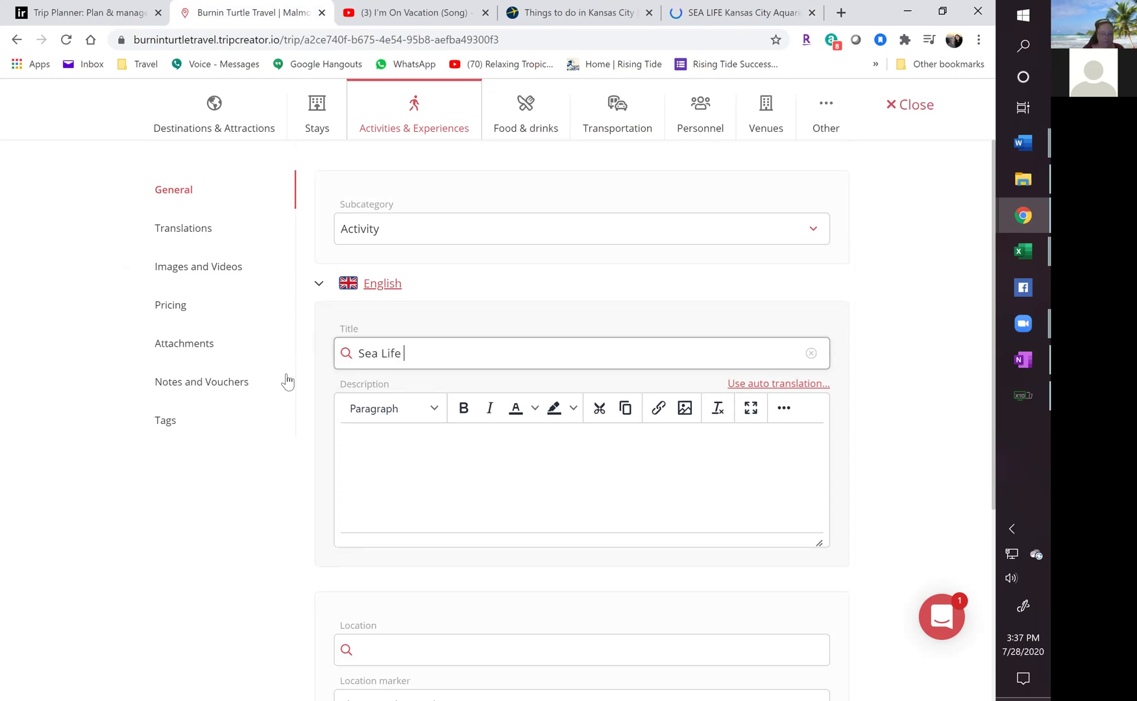
left_click(555, 14)
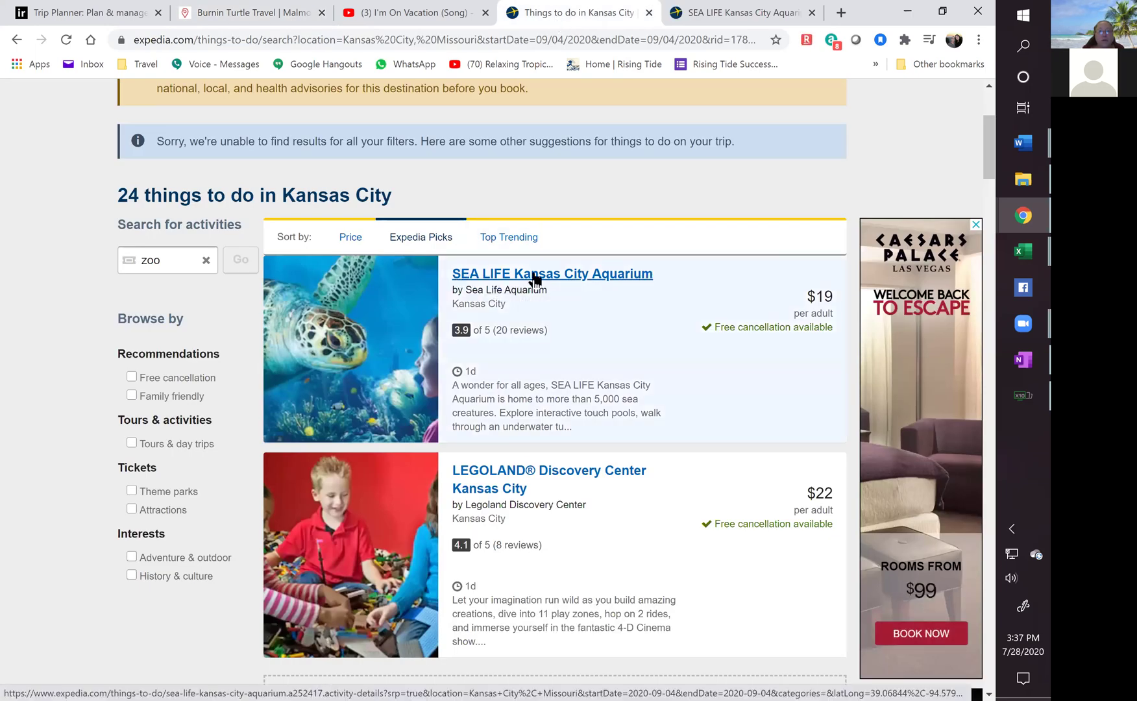
Open the SEA LIFE Kansas City Aquarium activity page from the Expedia listing.
right_click(462, 273)
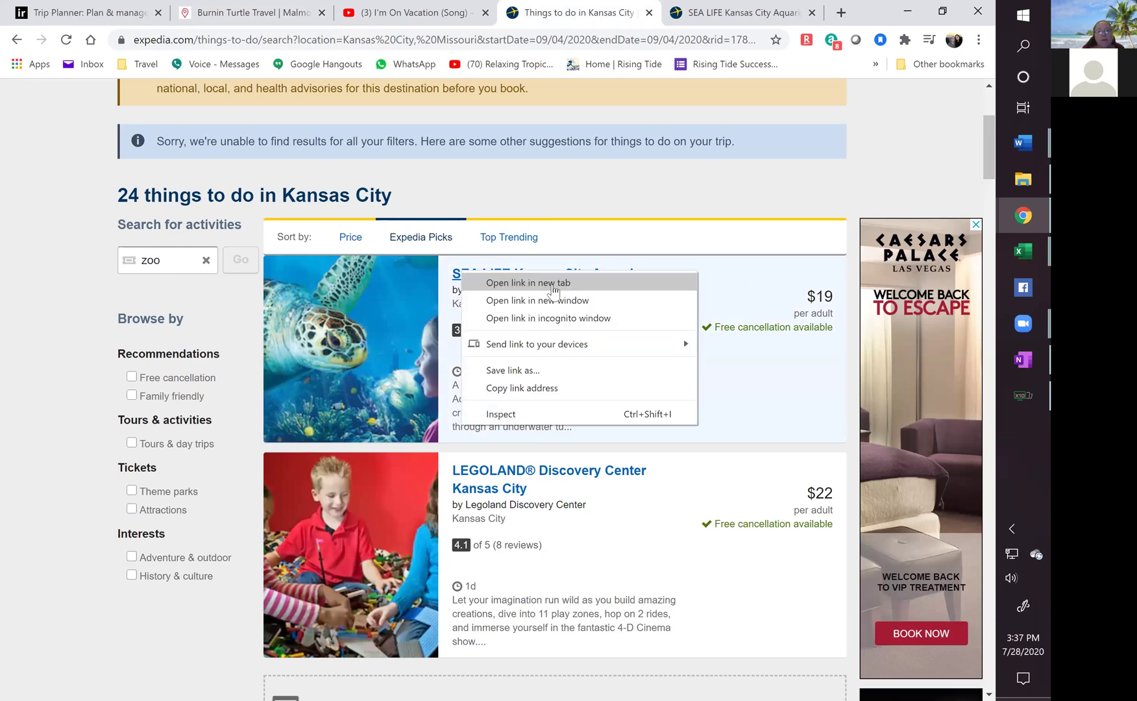
left_click(549, 285)
right_click(647, 276)
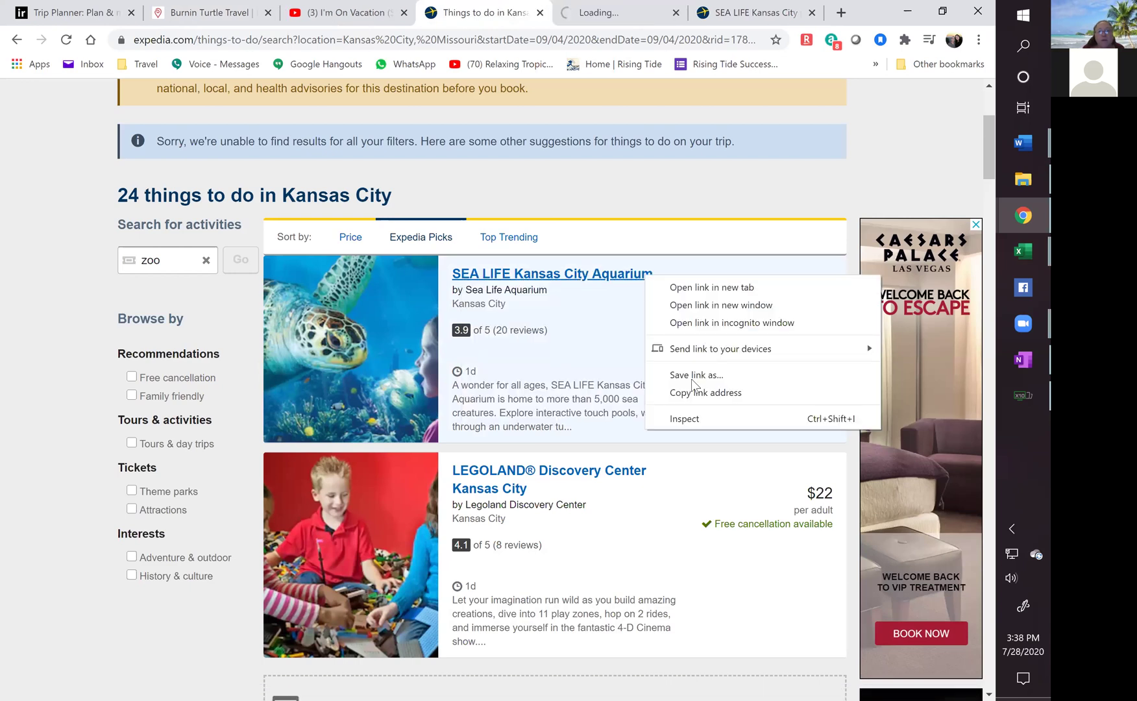
left_click(562, 318)
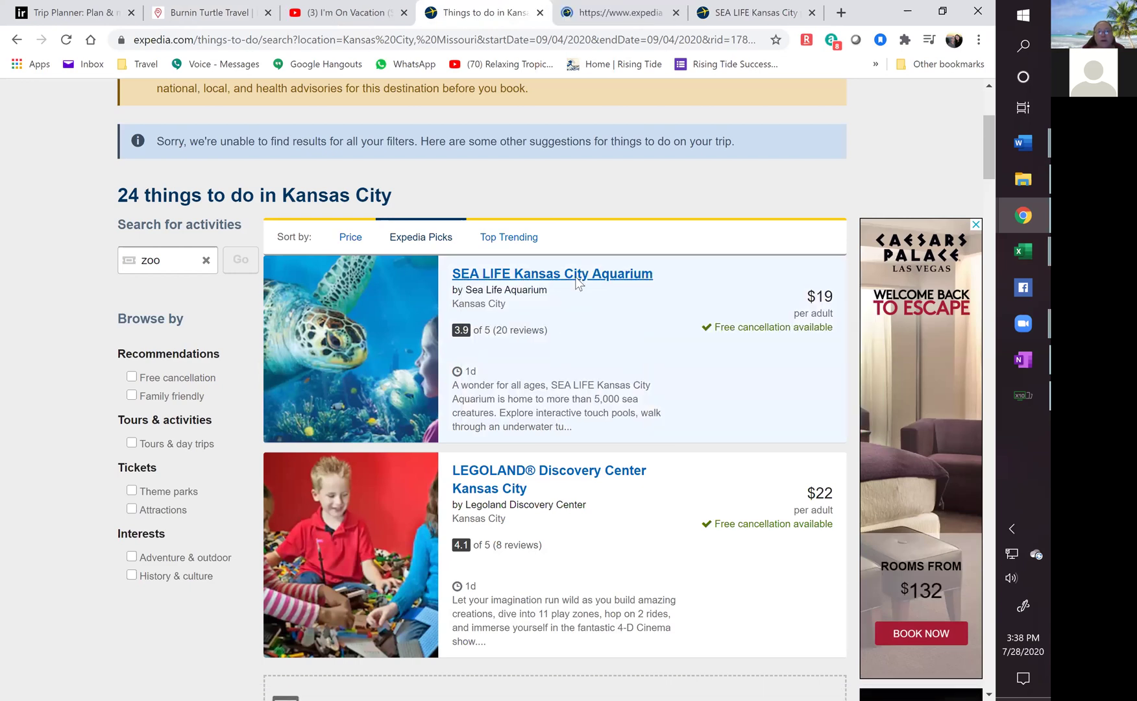
left_click(575, 279)
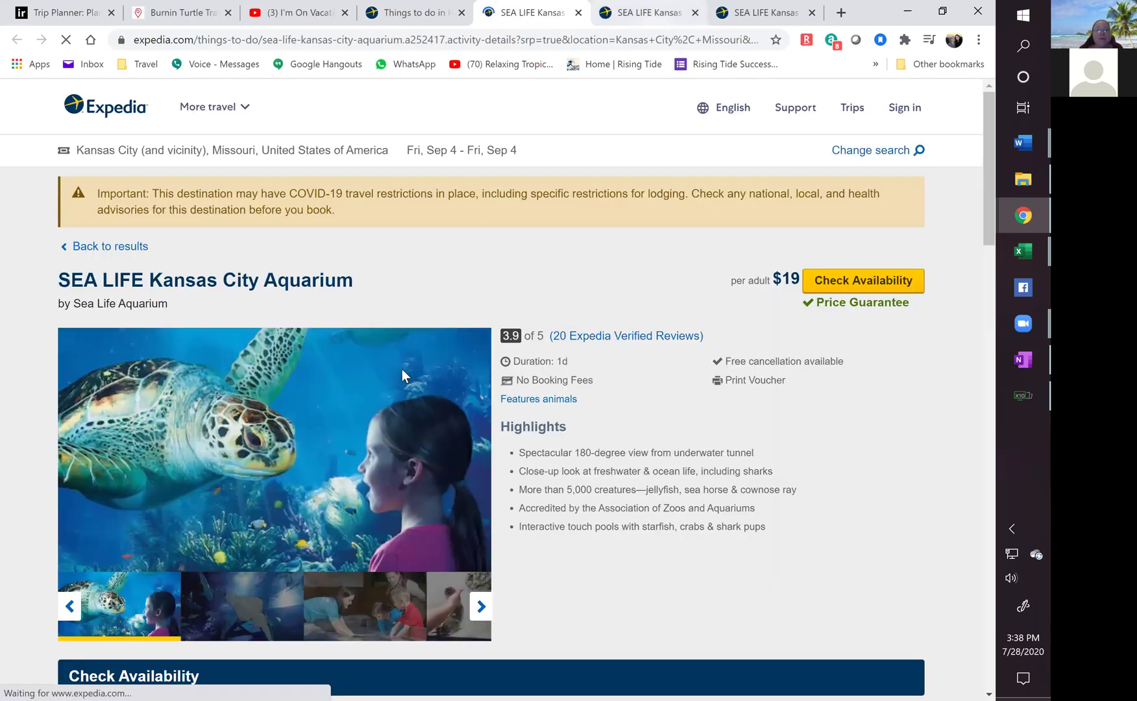
Copy the aquarium's title from its Expedia page and return to the TripCreator editor.
triple_click(136, 290)
scroll(651, 455, "down", 3)
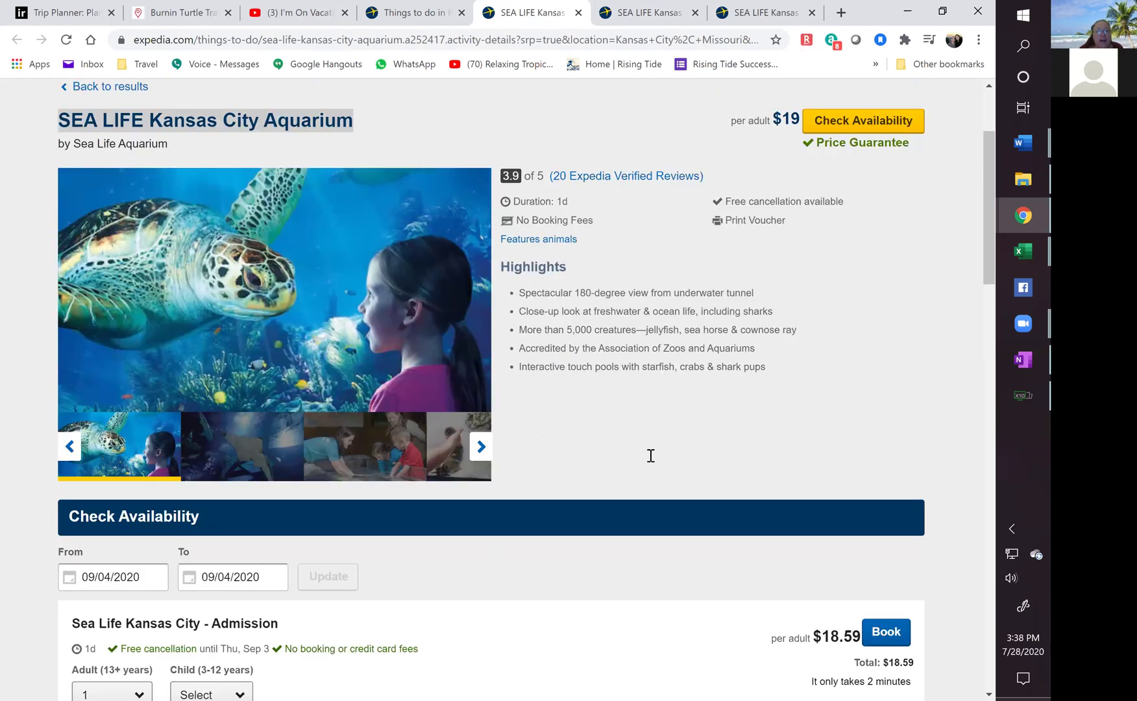
scroll(636, 467, "down", 2)
scroll(328, 303, "up", 5)
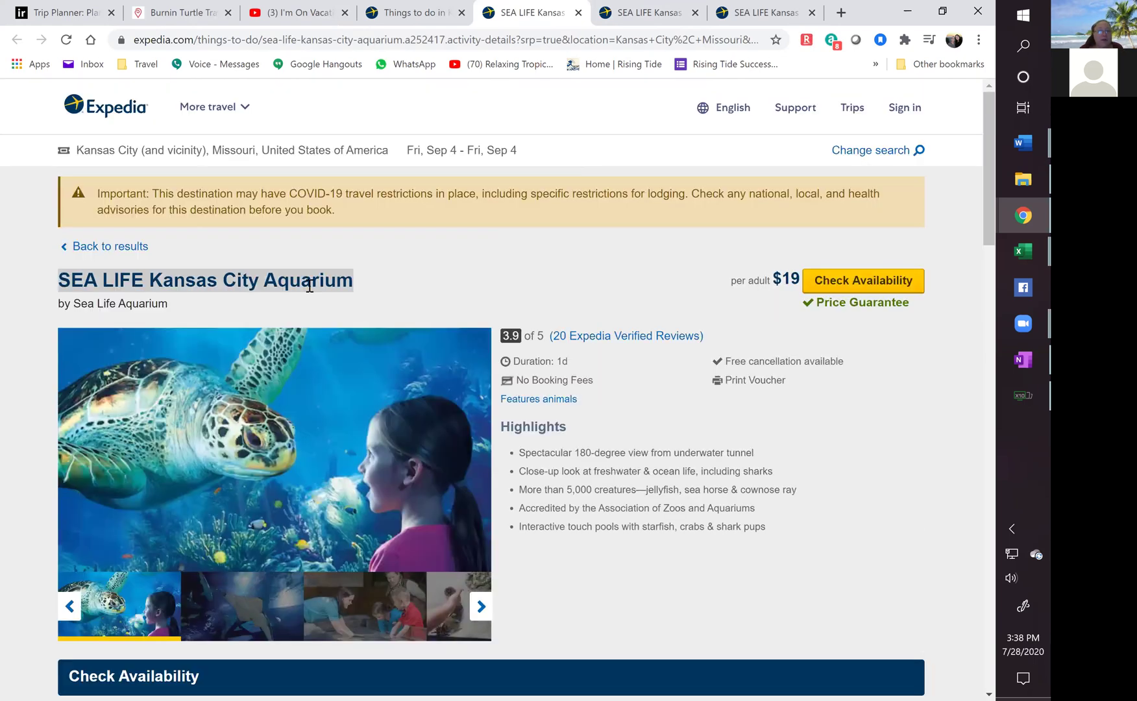
right_click(310, 287)
left_click(351, 294)
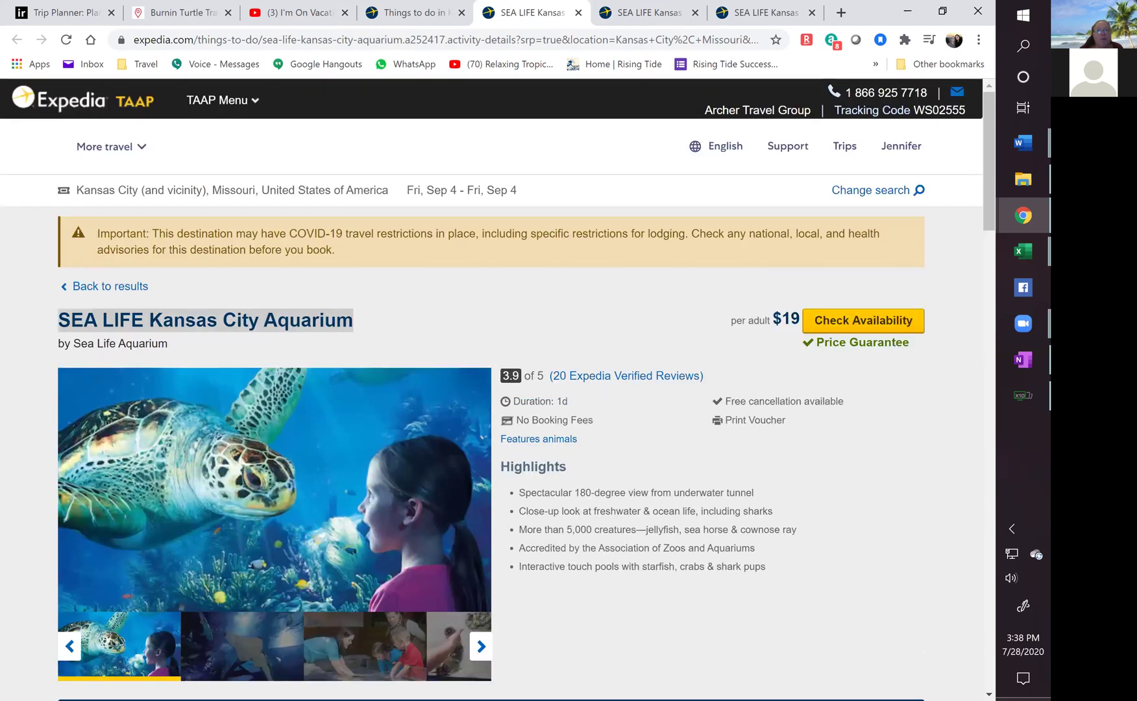
left_click(182, 16)
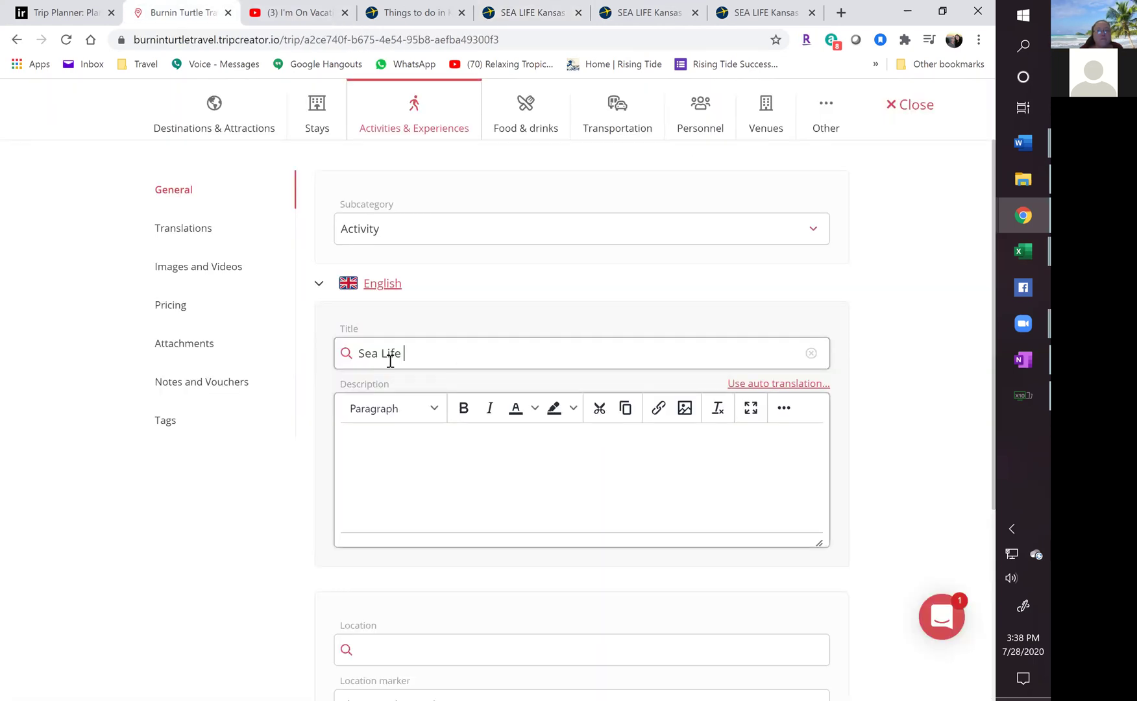
Replace the activity title with the pasted name 'SEA LIFE Kansas City Aquarium'.
left_click_drag(404, 355, 320, 361)
key("ctrl+v")
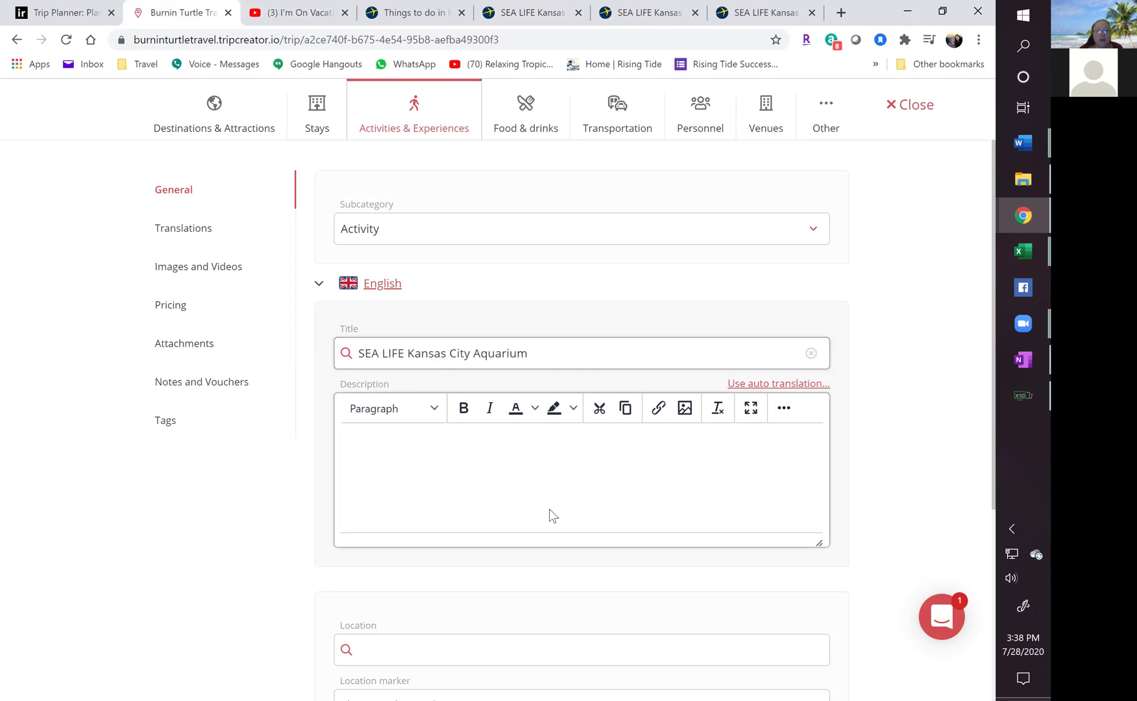
scroll(870, 293, "down", 1)
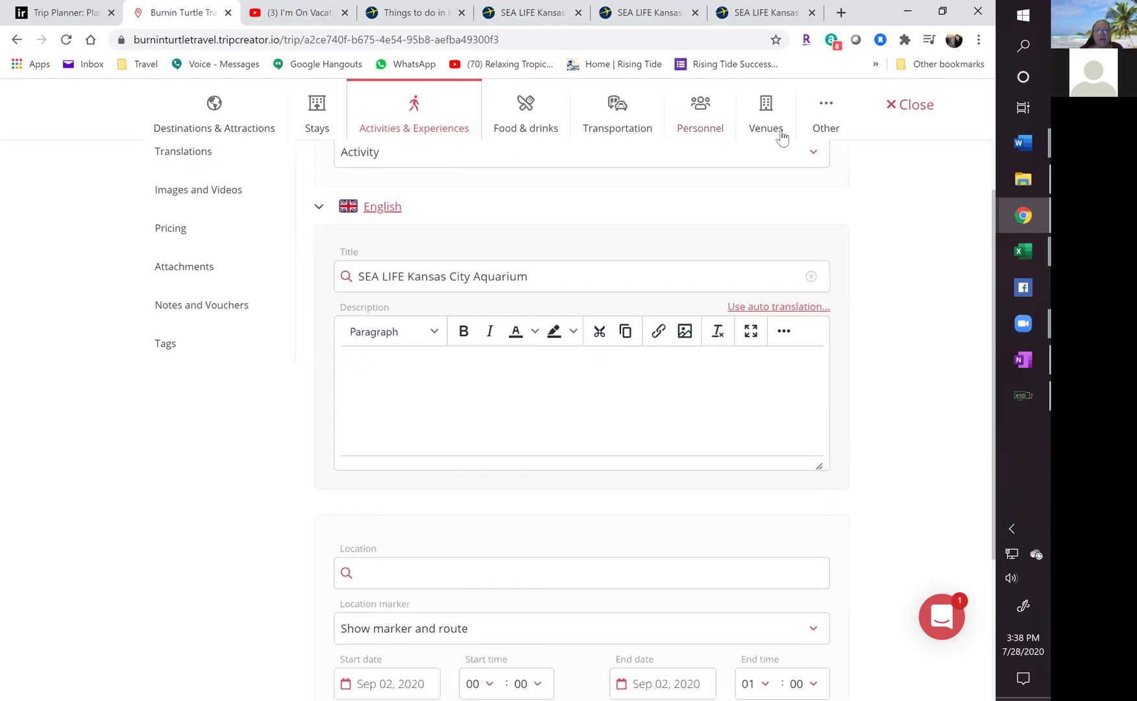
Copy the aquarium's address from Expedia and set the location to 2475 Grand Blvd, Kansas City.
left_click(529, 15)
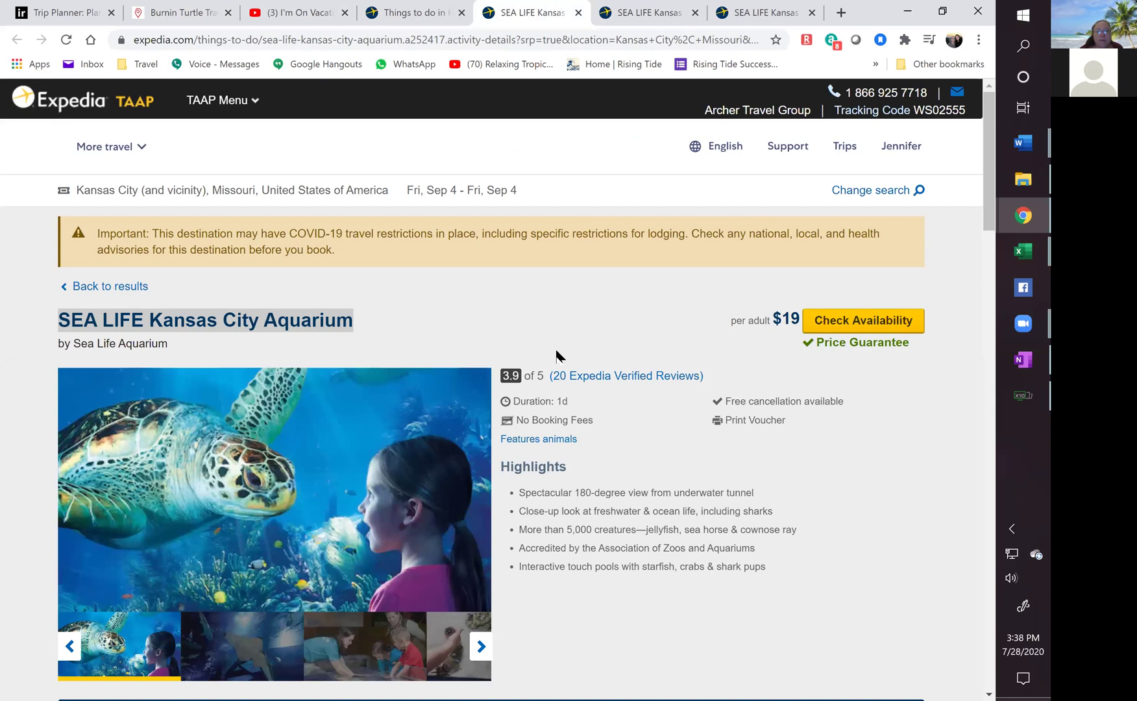
scroll(572, 381, "down", 10)
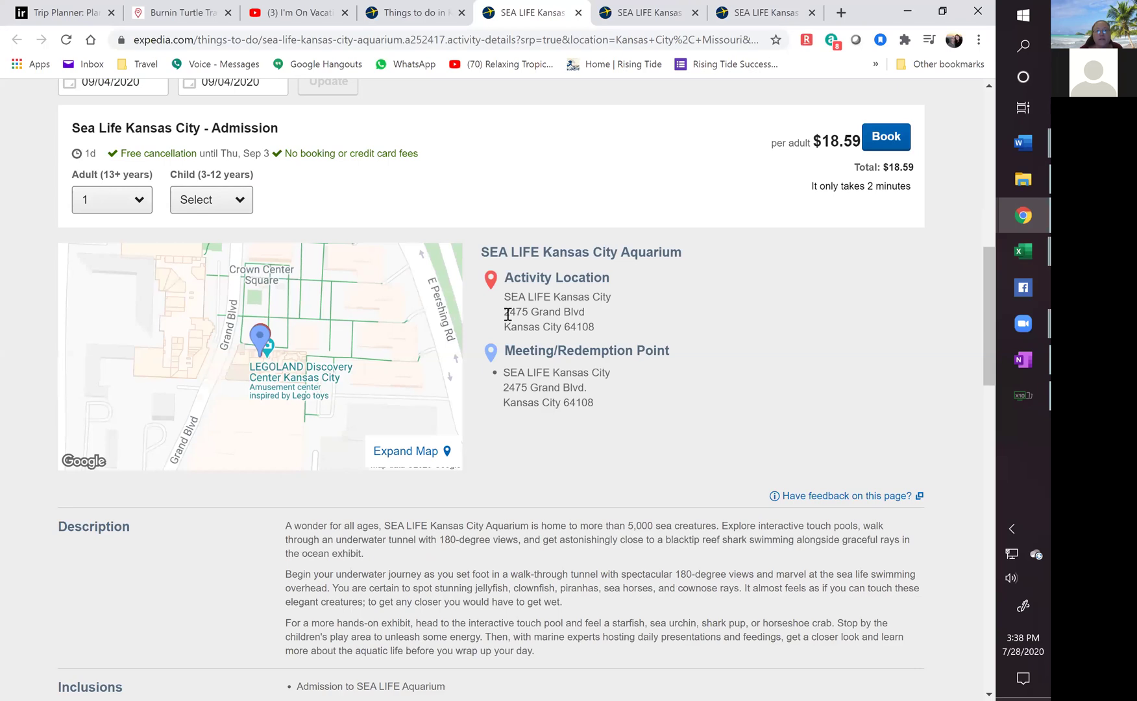
left_click_drag(505, 316, 594, 330)
key("ctrl+c")
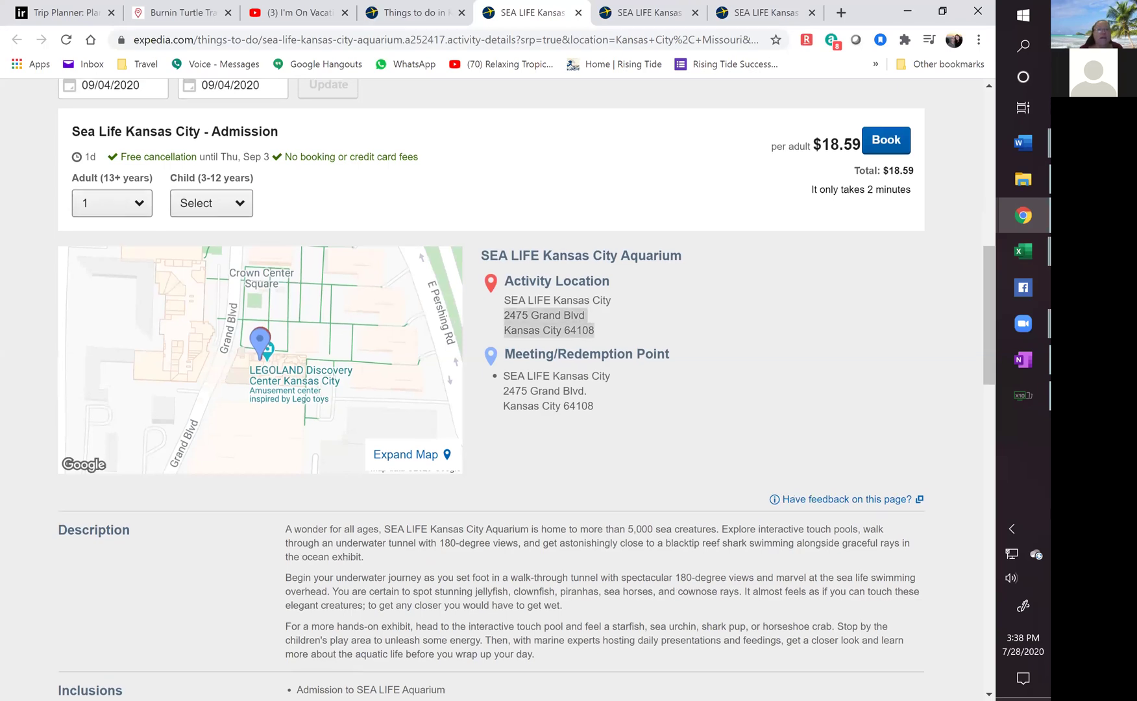
left_click(159, 14)
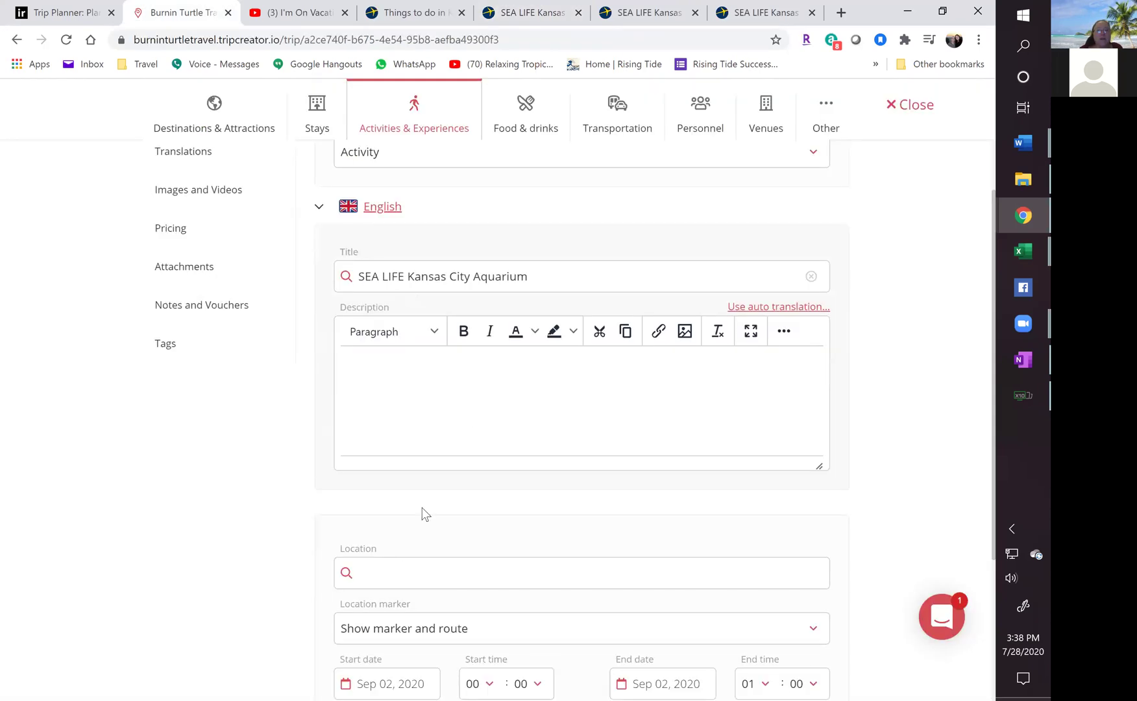
left_click(392, 576)
key("ctrl+v")
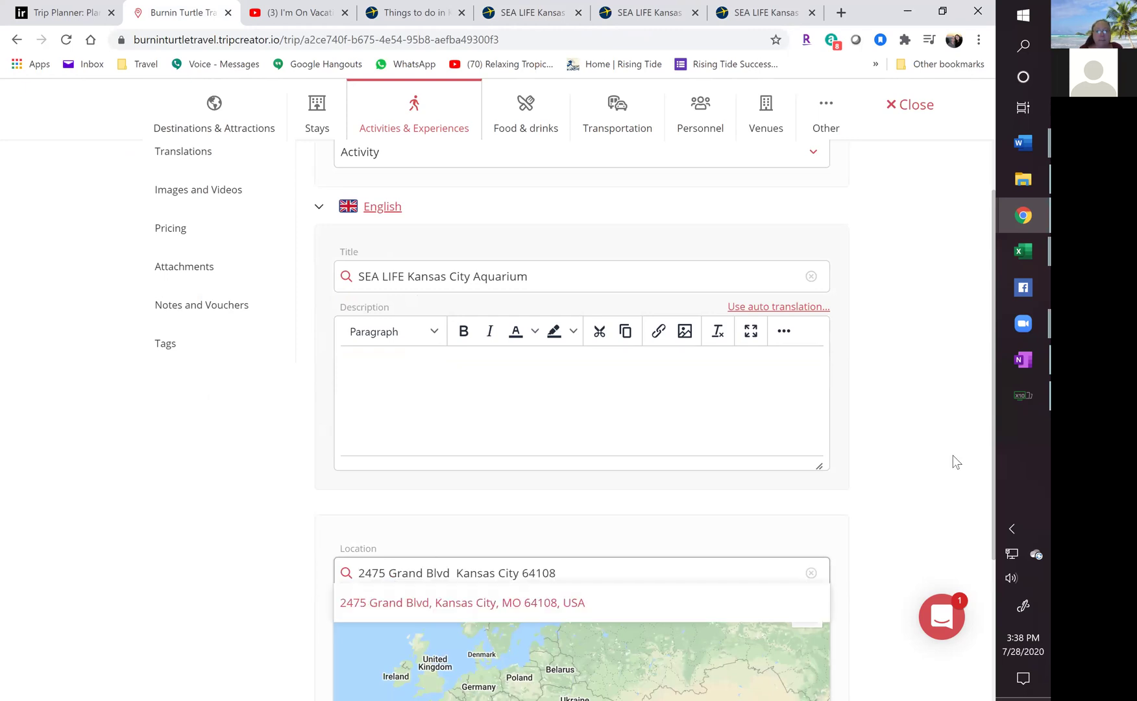
left_click(517, 602)
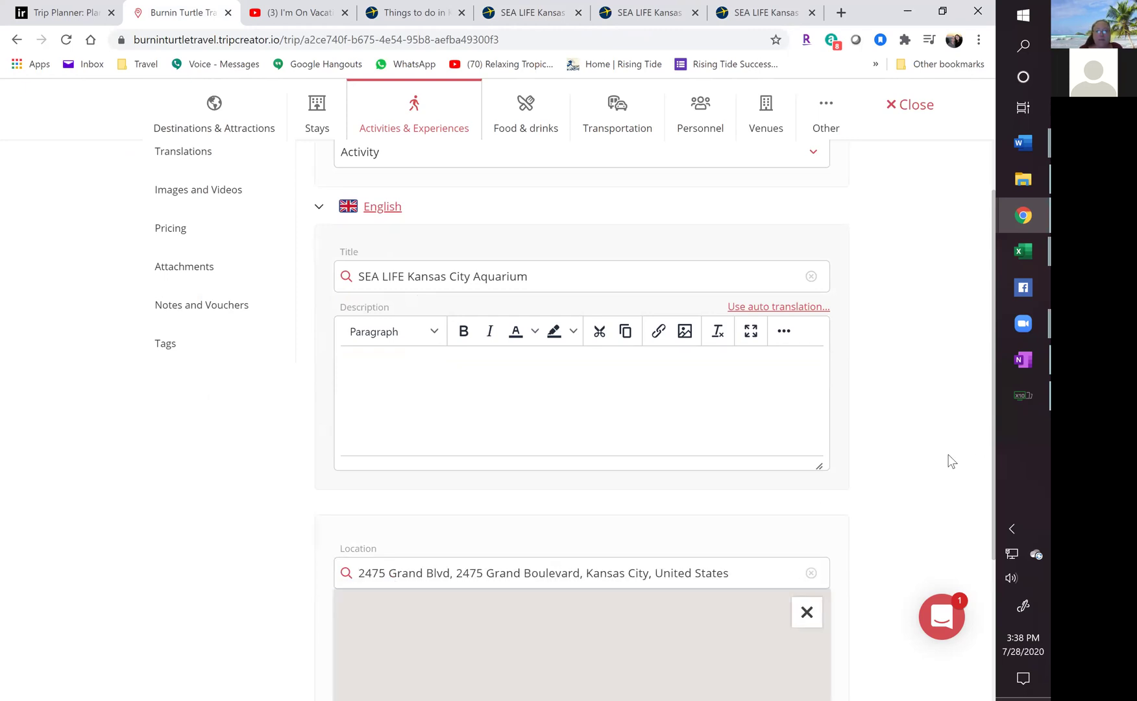
scroll(904, 426, "down", 3)
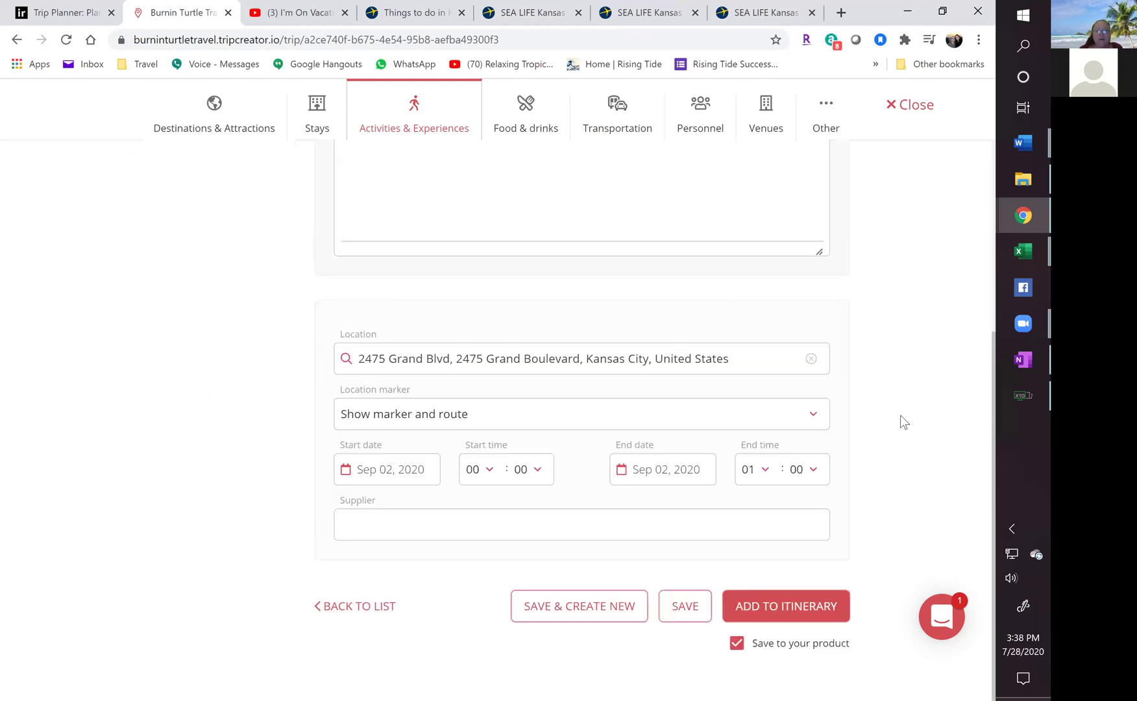
Keep the location's map display showing the marker and route.
left_click(397, 414)
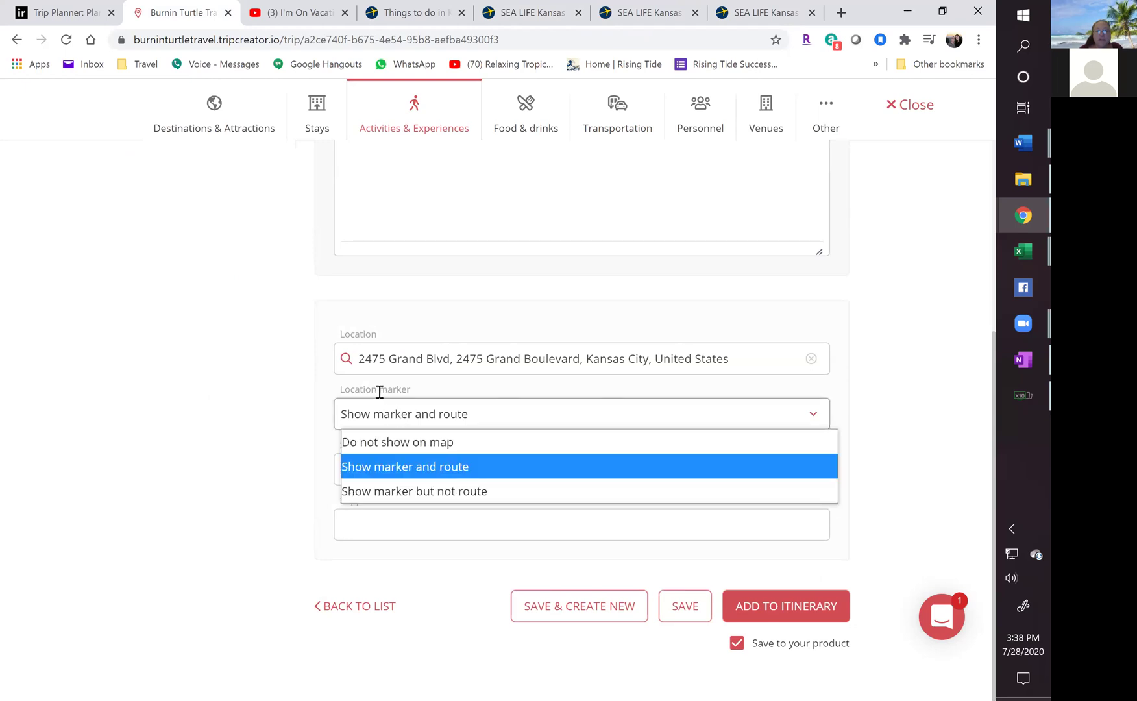
left_click(380, 392)
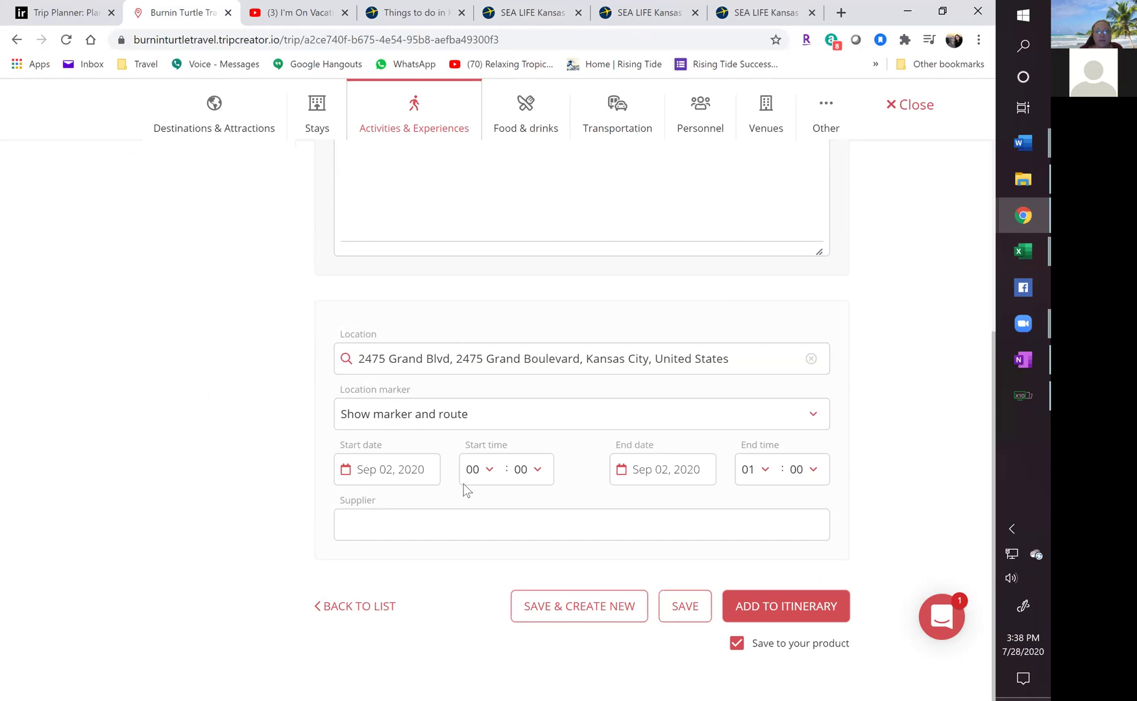
left_click(396, 418)
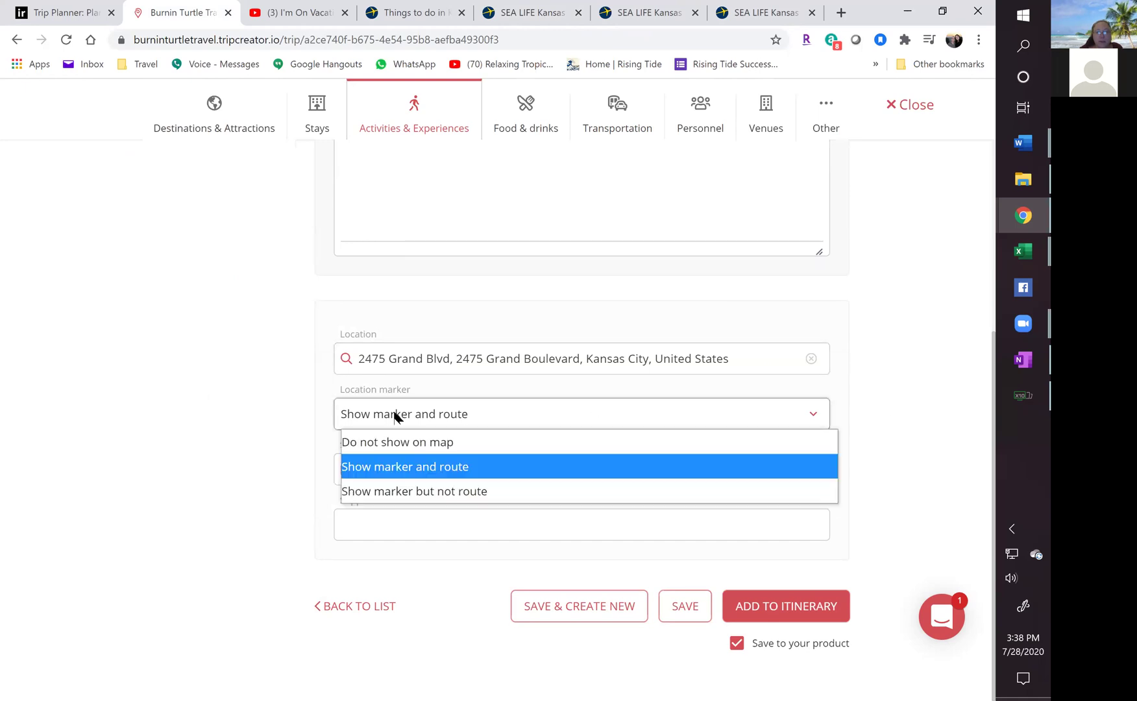
left_click(458, 425)
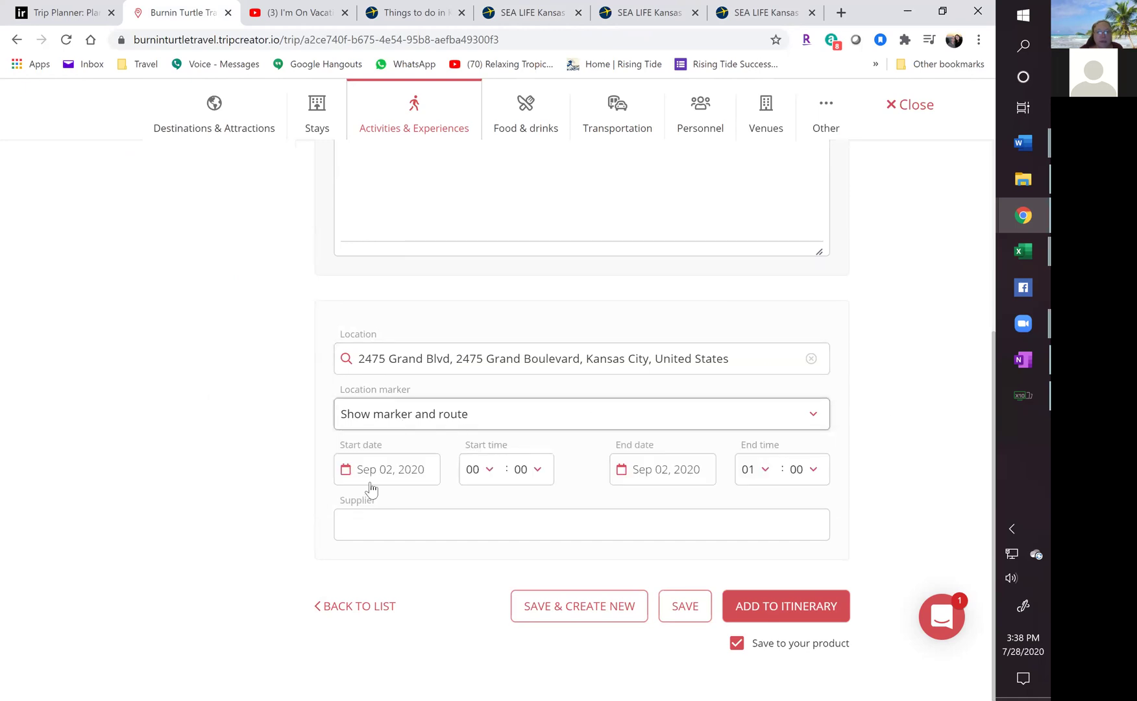
Set the activity's start to Sep 04, 2020 at 13:30.
left_click(387, 471)
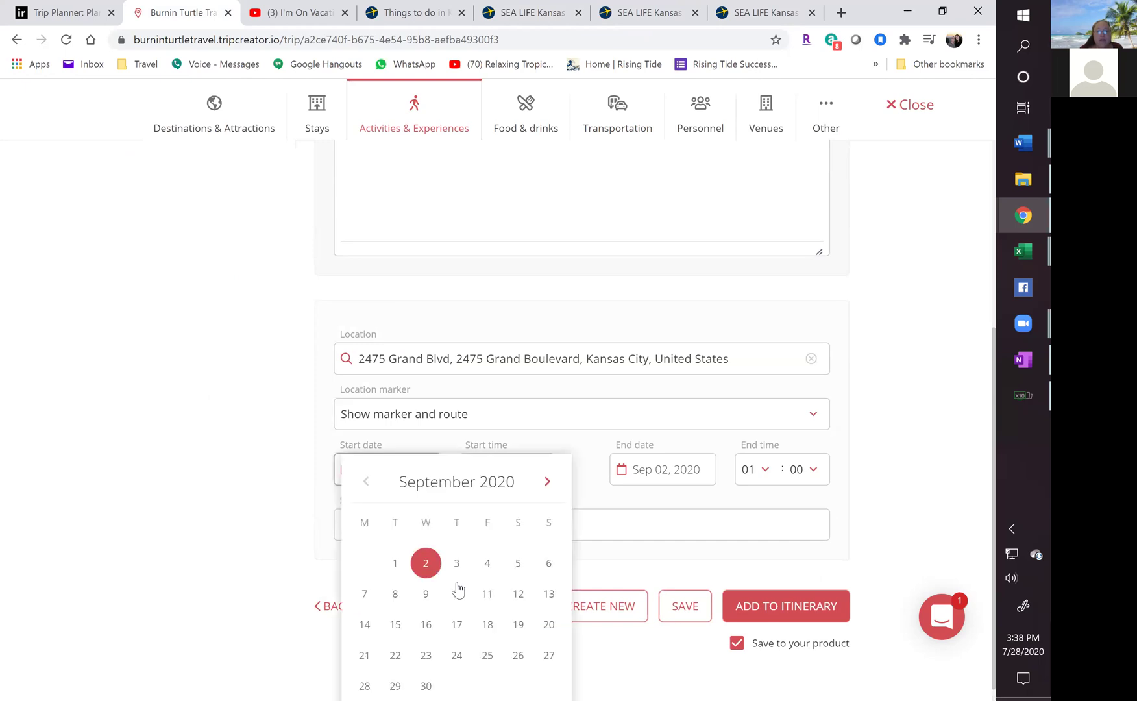
left_click(487, 569)
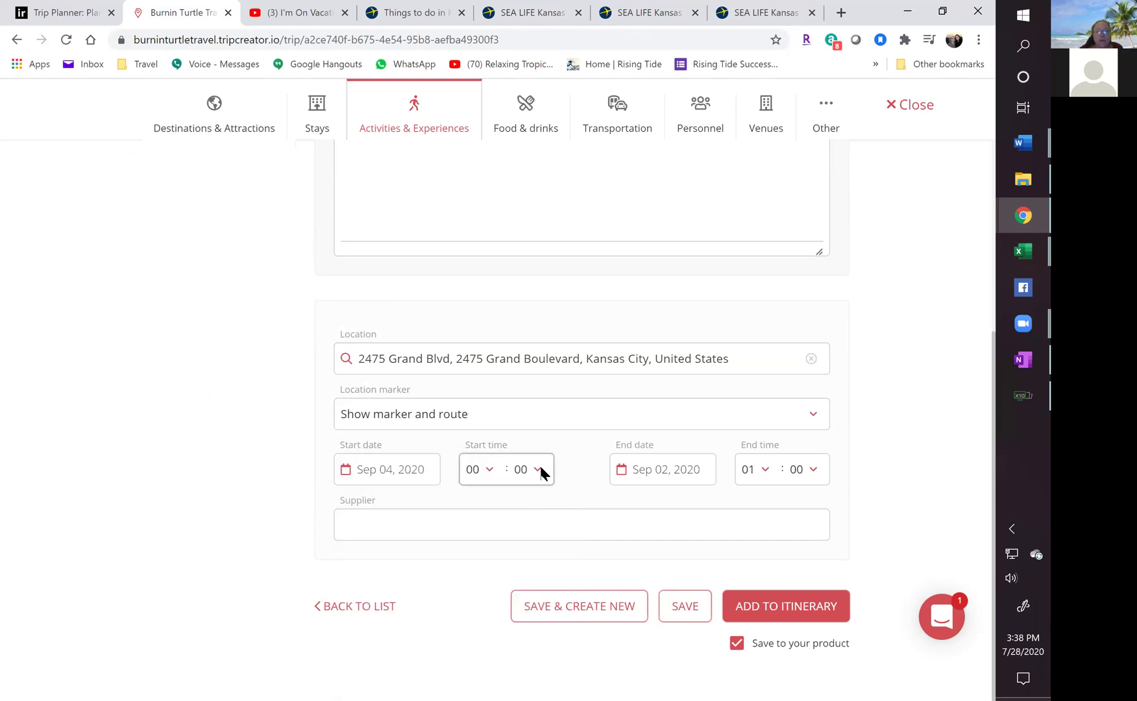
left_click(477, 479)
scroll(474, 260, "down", 1)
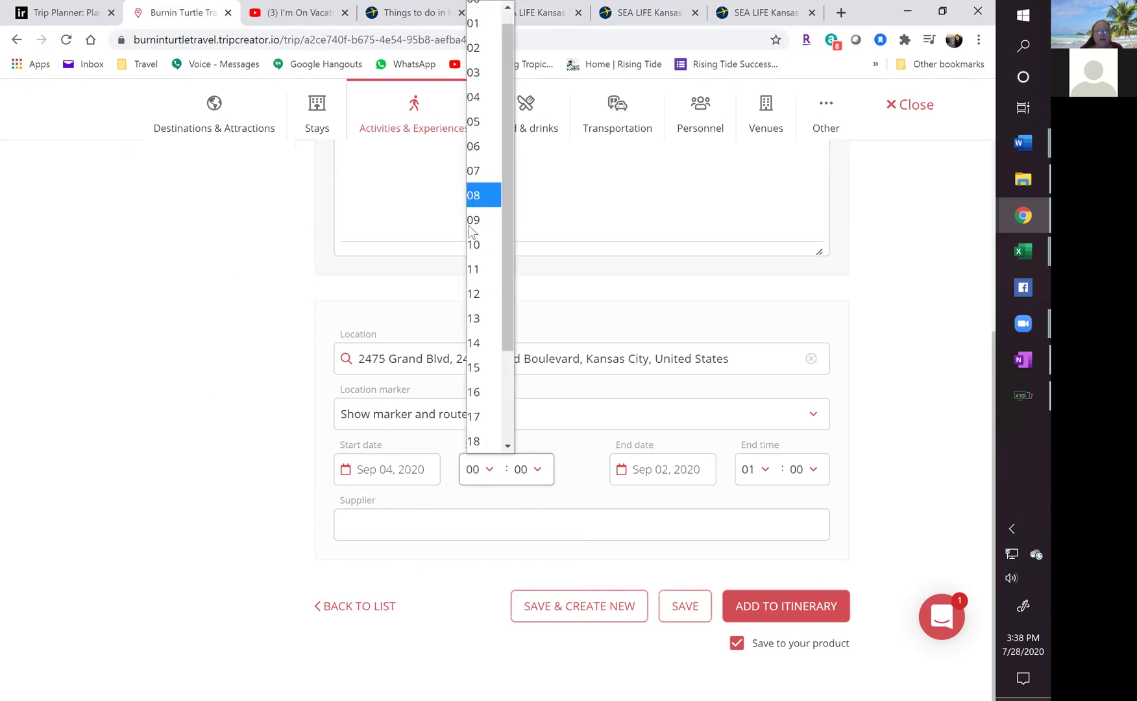
left_click(478, 323)
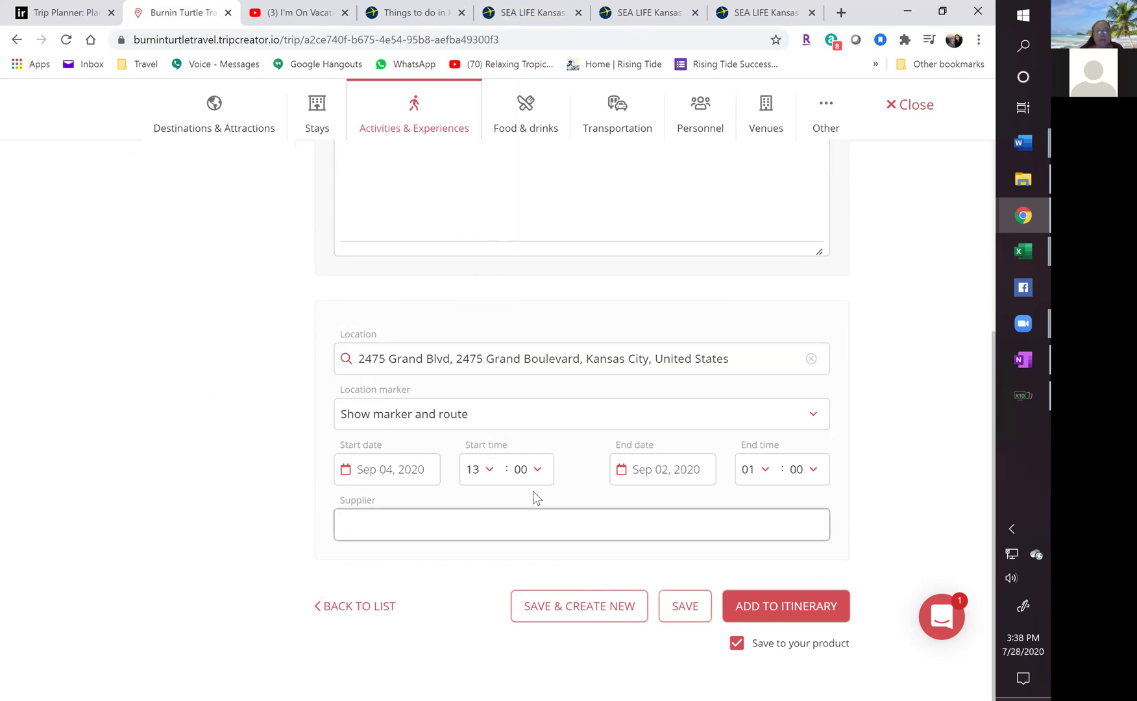
left_click(526, 469)
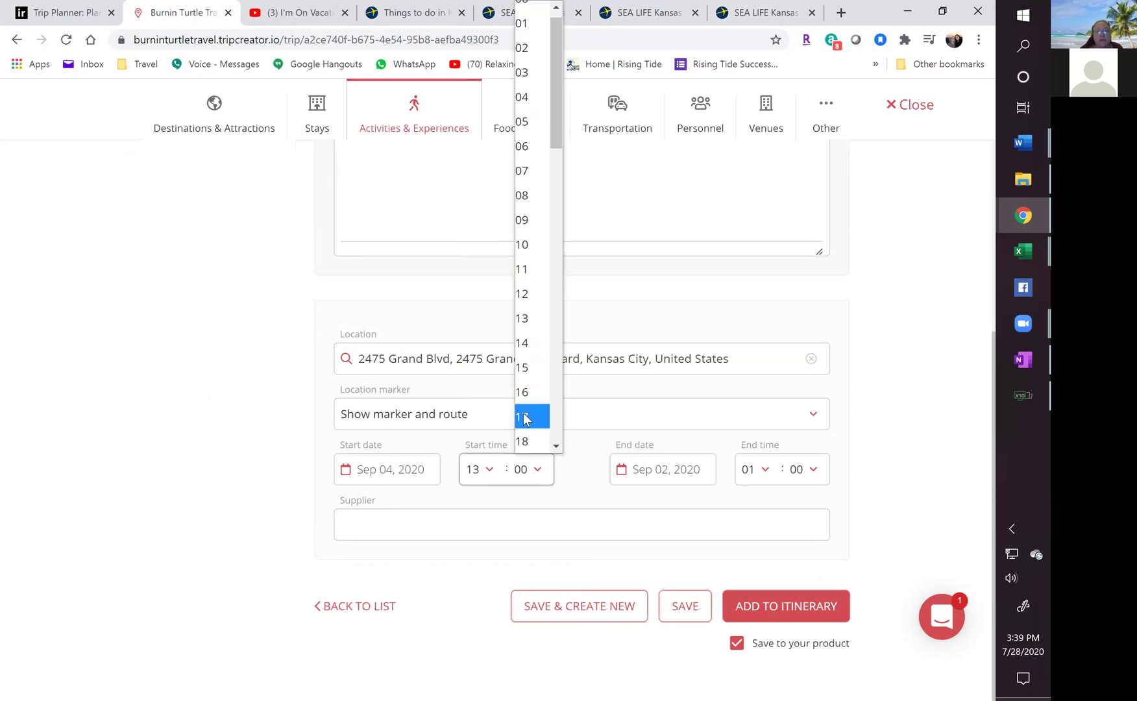
scroll(527, 364, "down", 8)
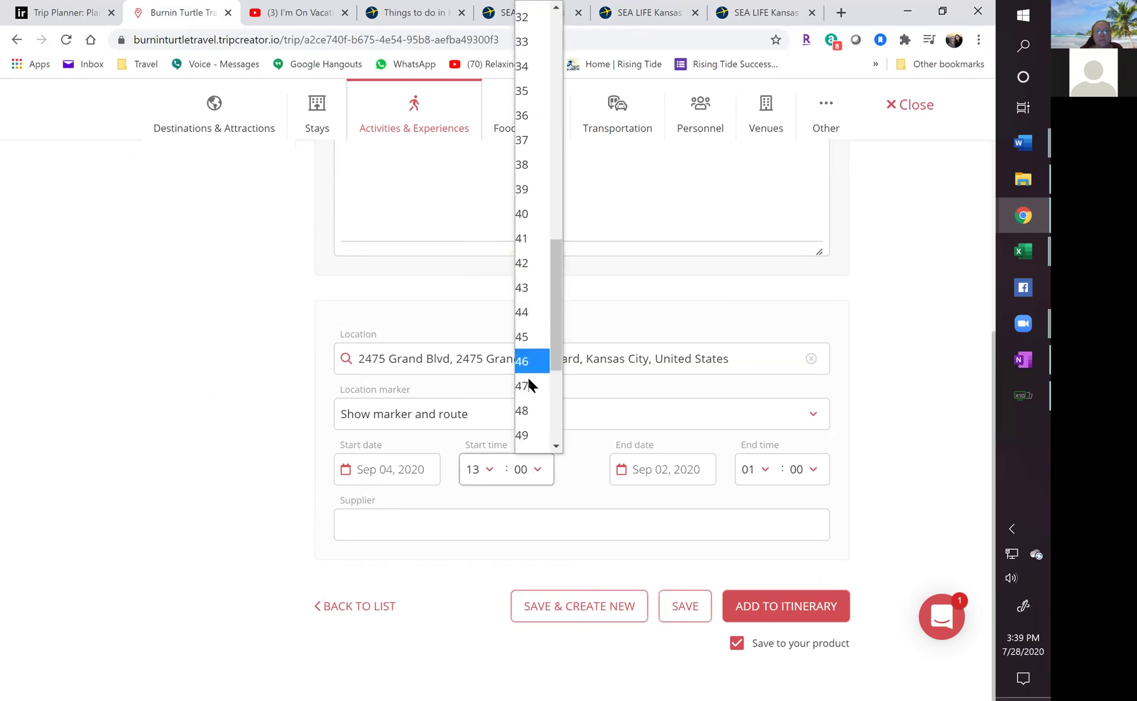
scroll(524, 130, "up", 2)
left_click(527, 119)
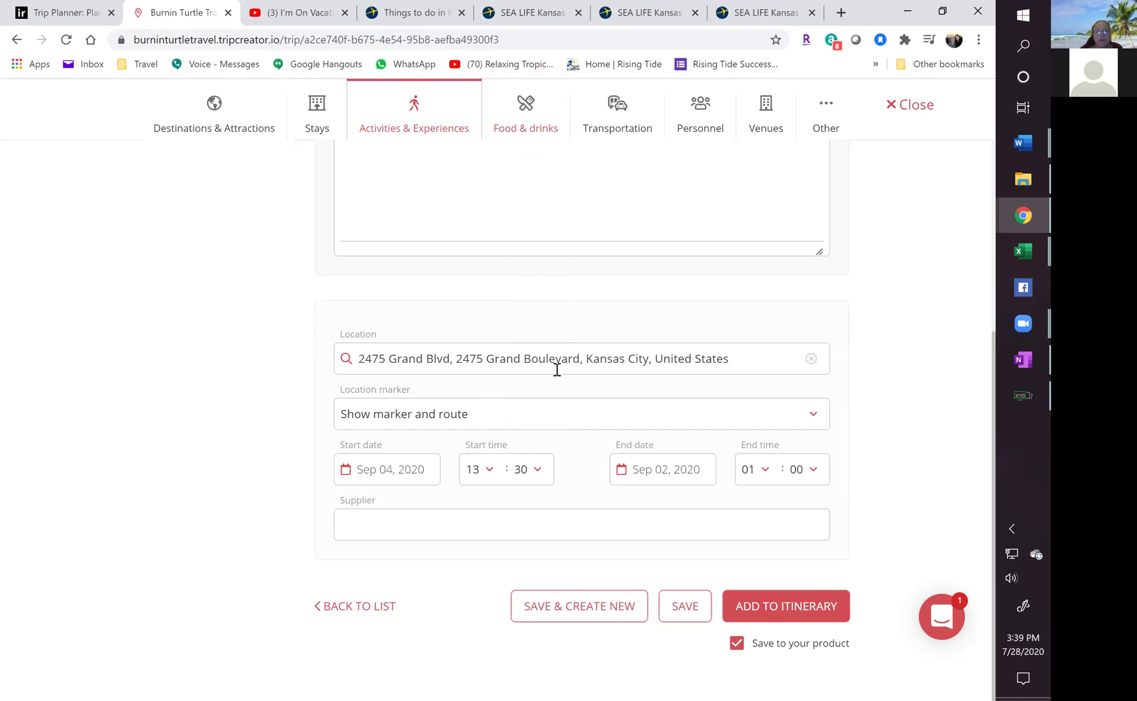
Set the end time to 02:30, leave the supplier empty, and attempt to add the activity.
left_click(766, 469)
left_click(753, 47)
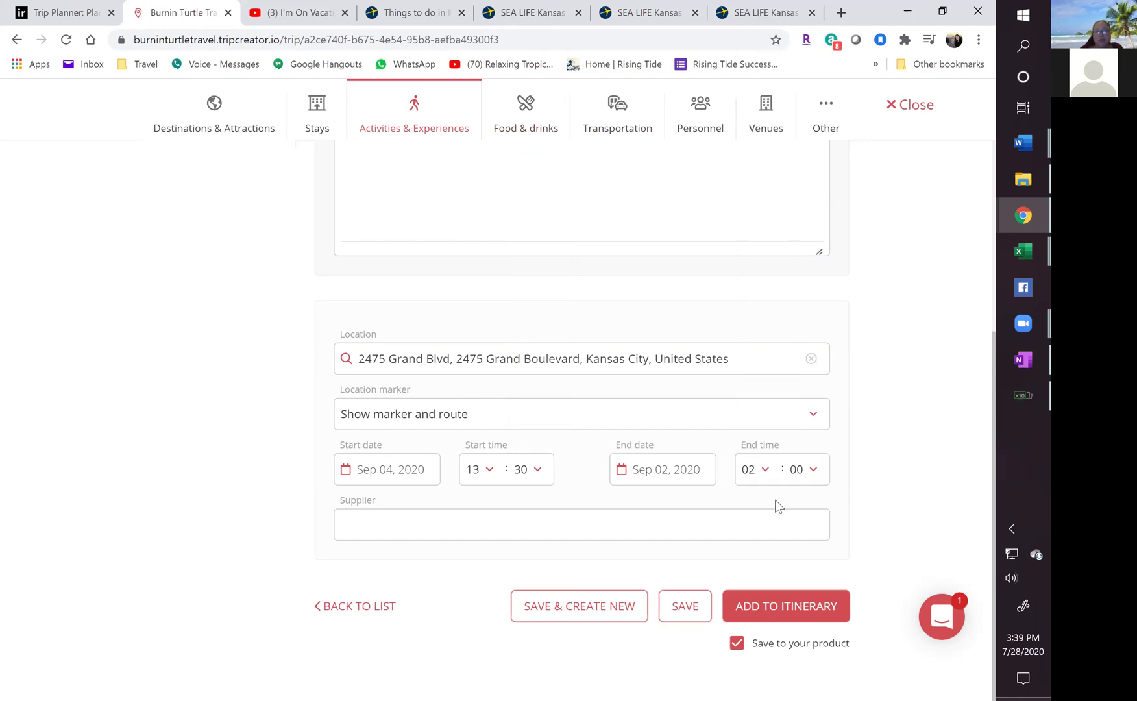
left_click(800, 472)
left_click(783, 390)
left_click(799, 472)
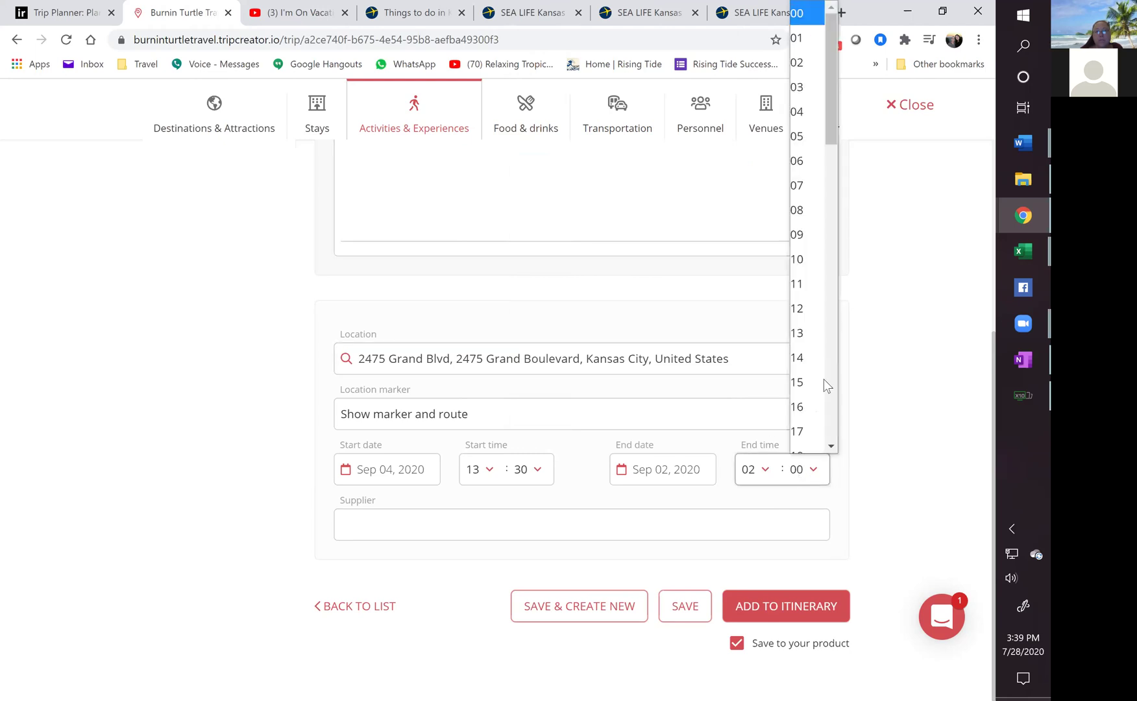
scroll(824, 379, "down", 10)
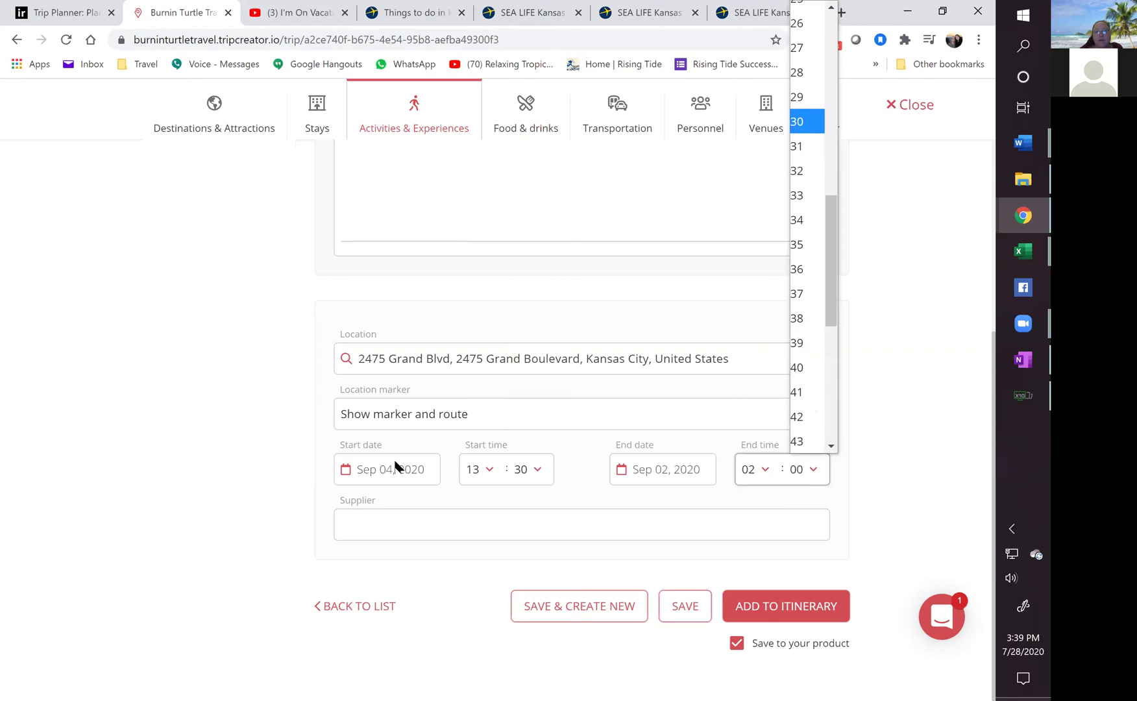
key("Return")
left_click(359, 532)
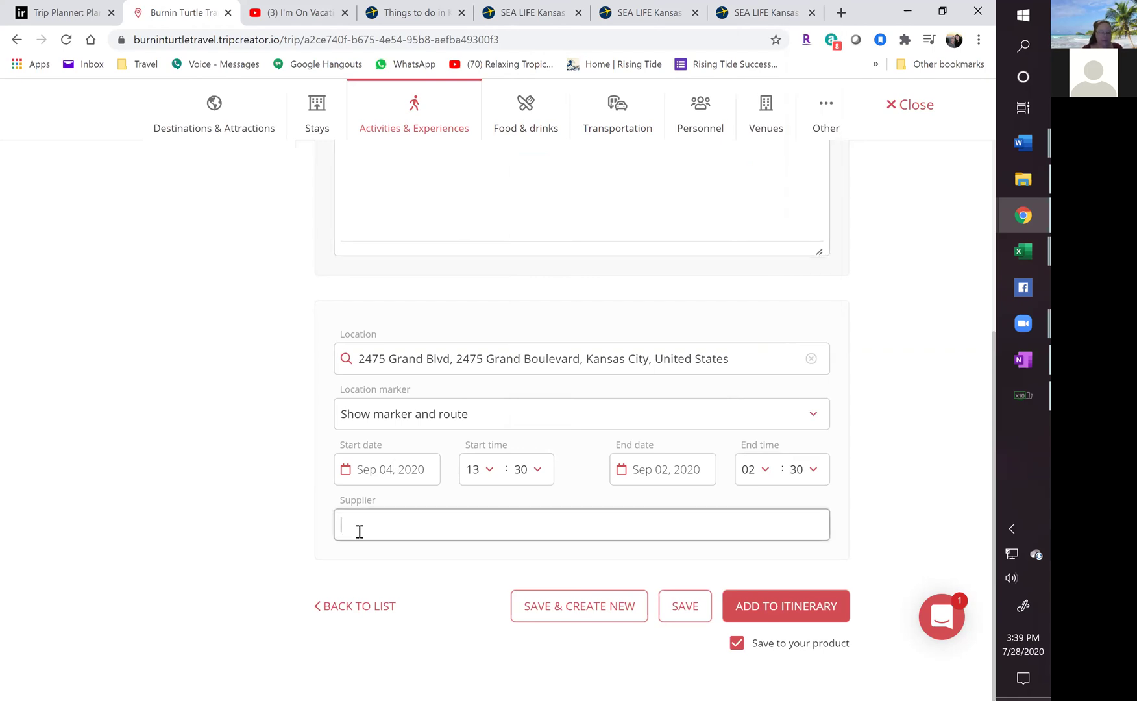
left_click(198, 565)
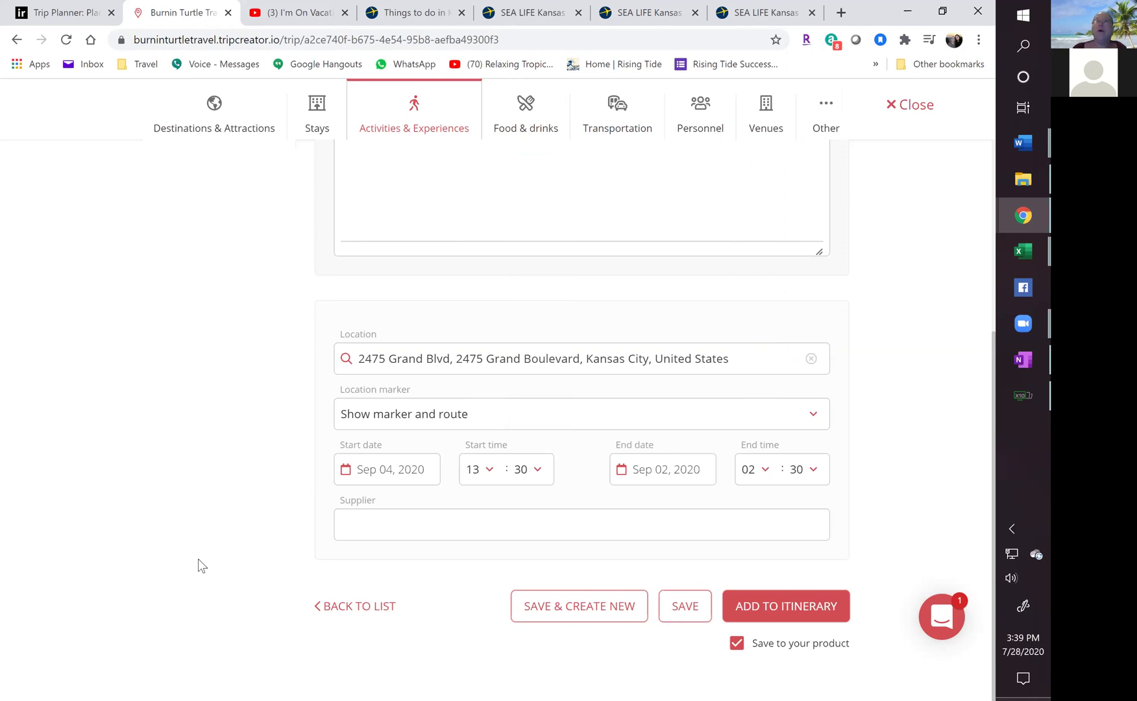
left_click(770, 609)
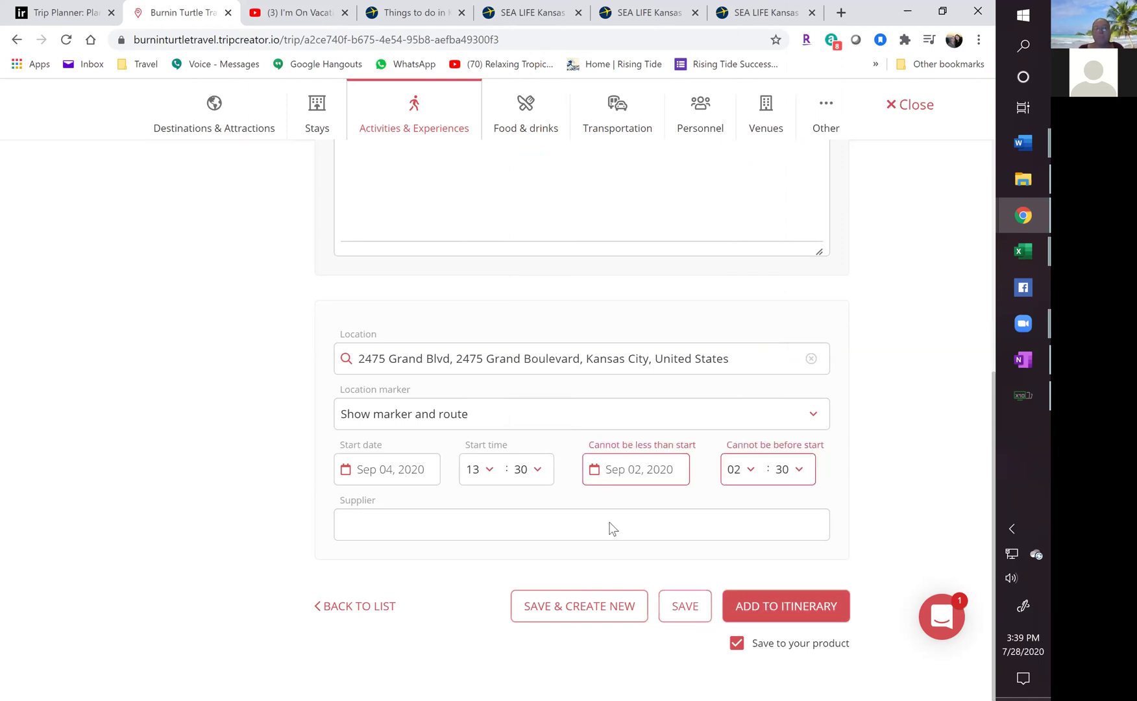
Correct the end to Sep 04, 2020 at 14:30 and add the aquarium to the itinerary.
left_click(651, 480)
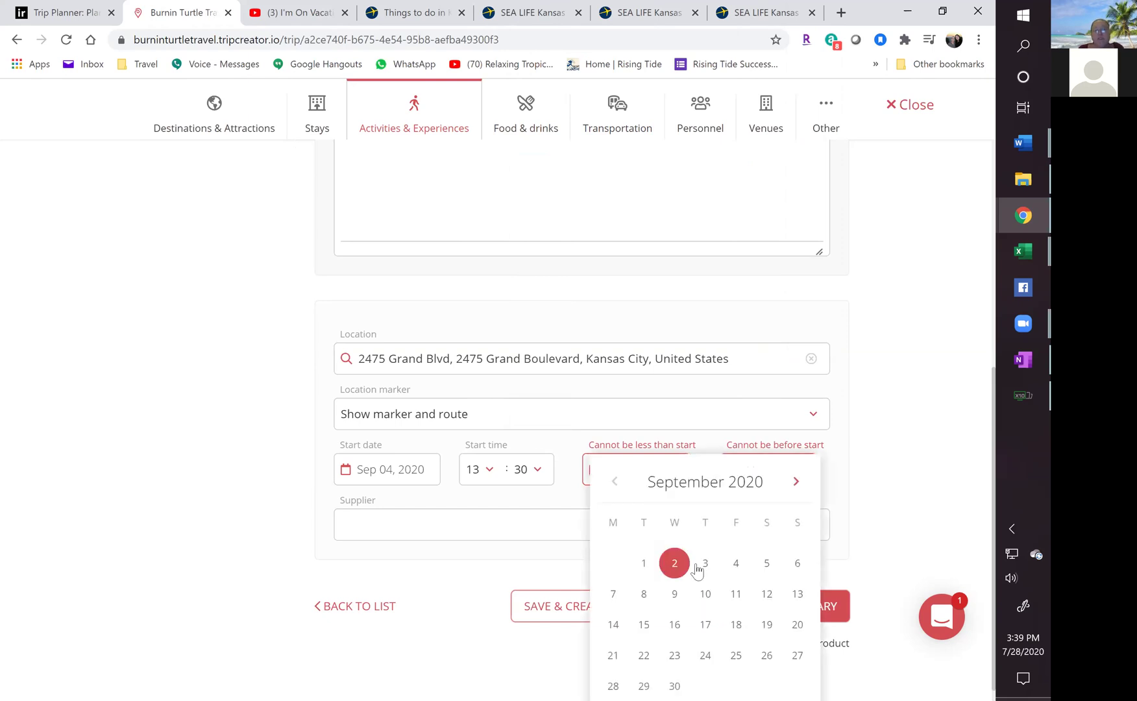
left_click(736, 564)
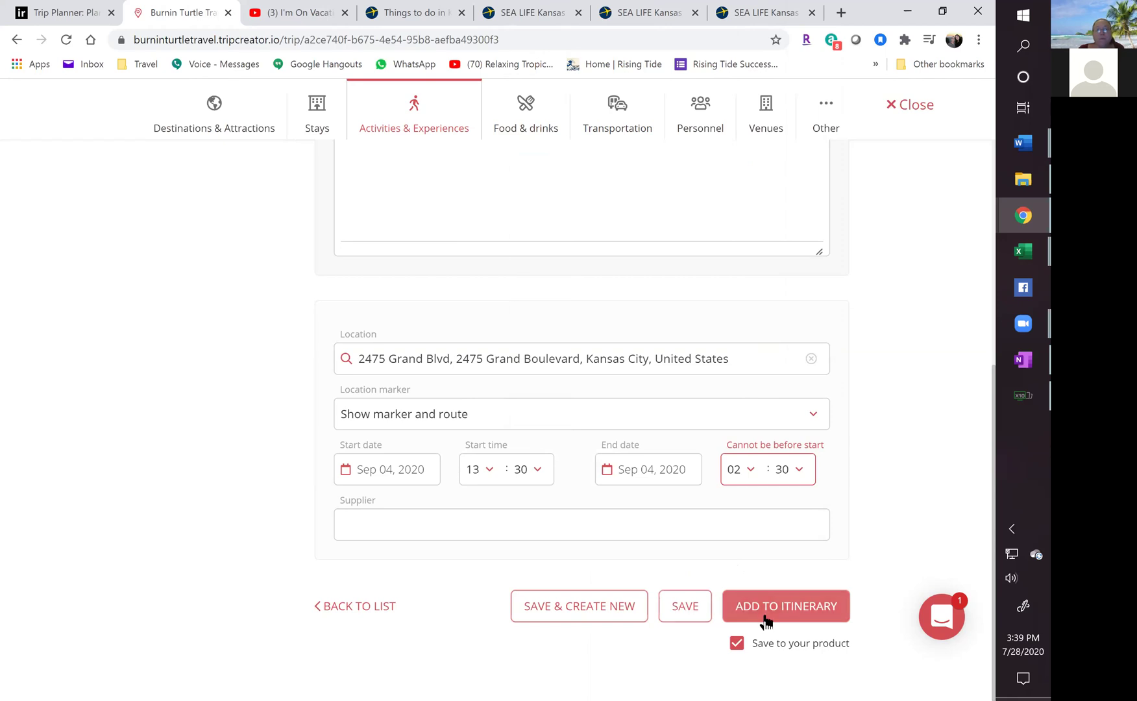
left_click(766, 617)
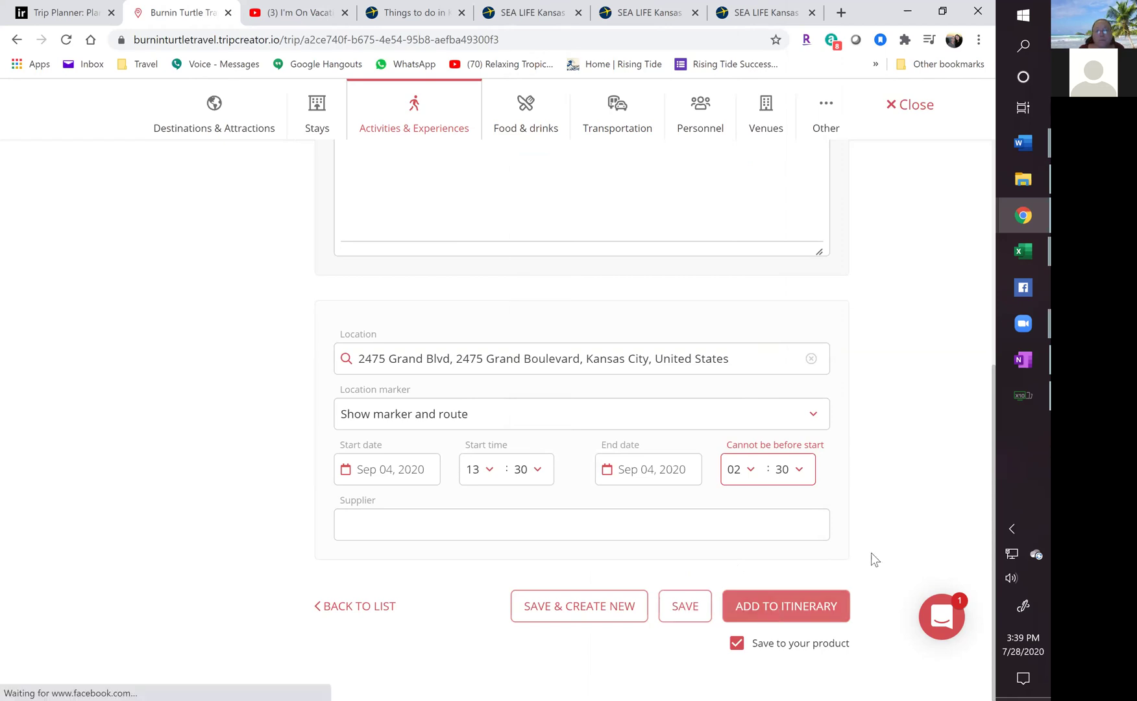
left_click(751, 468)
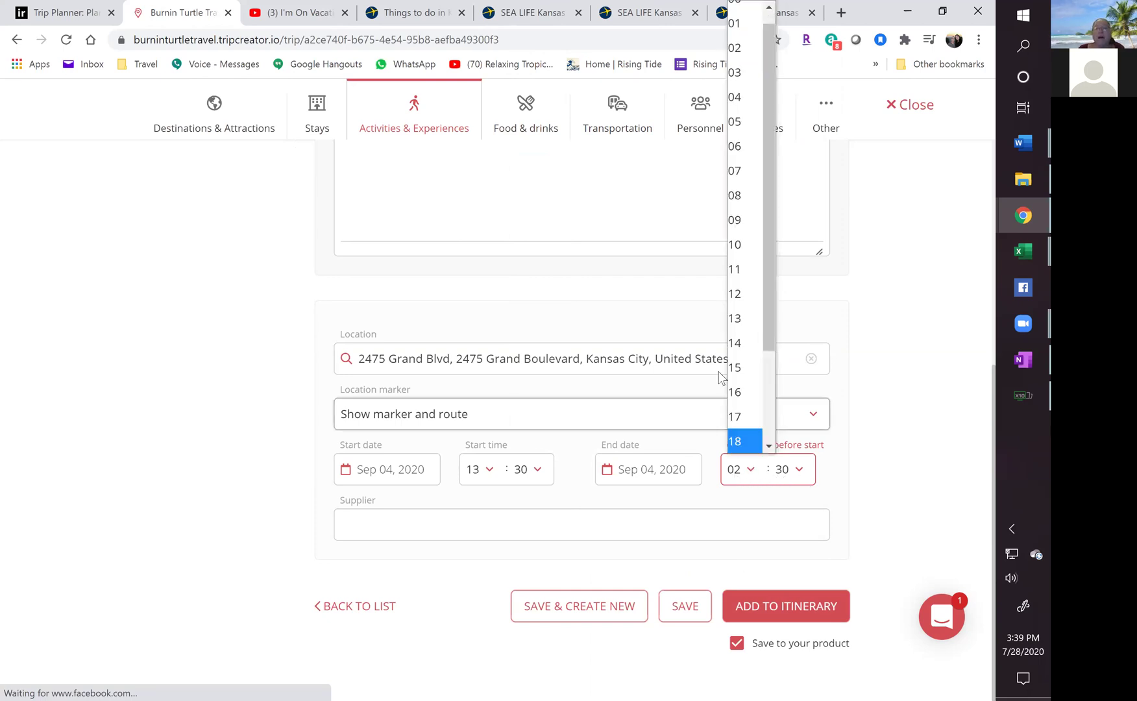
left_click(733, 340)
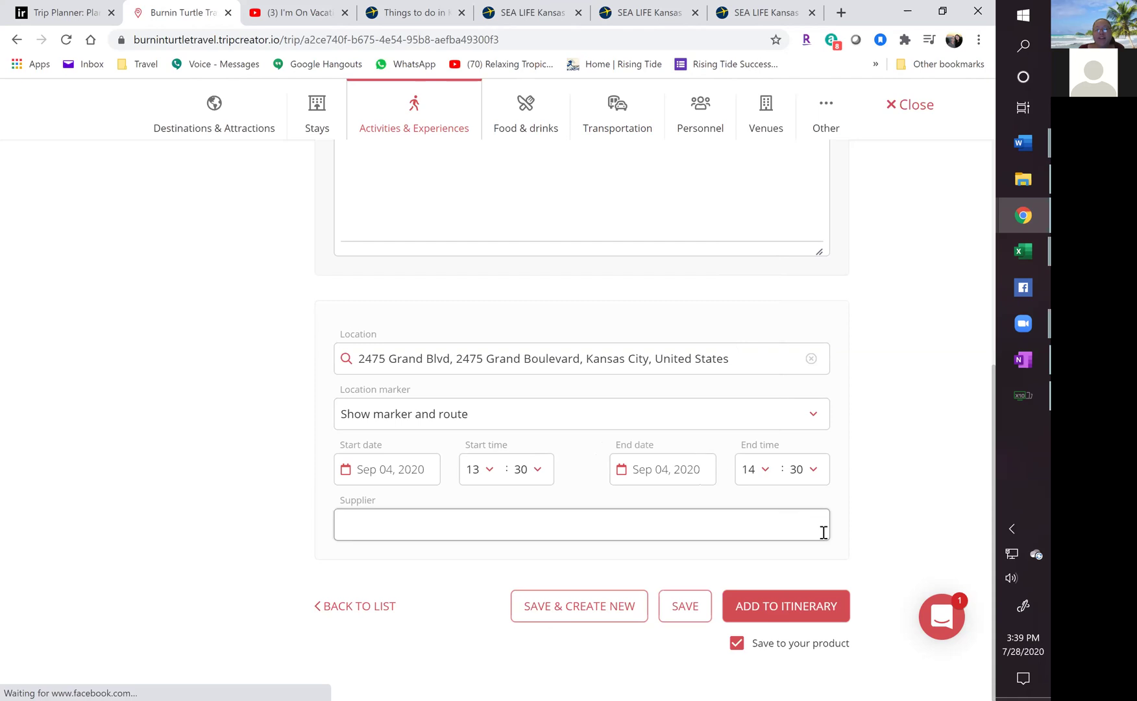
left_click(775, 618)
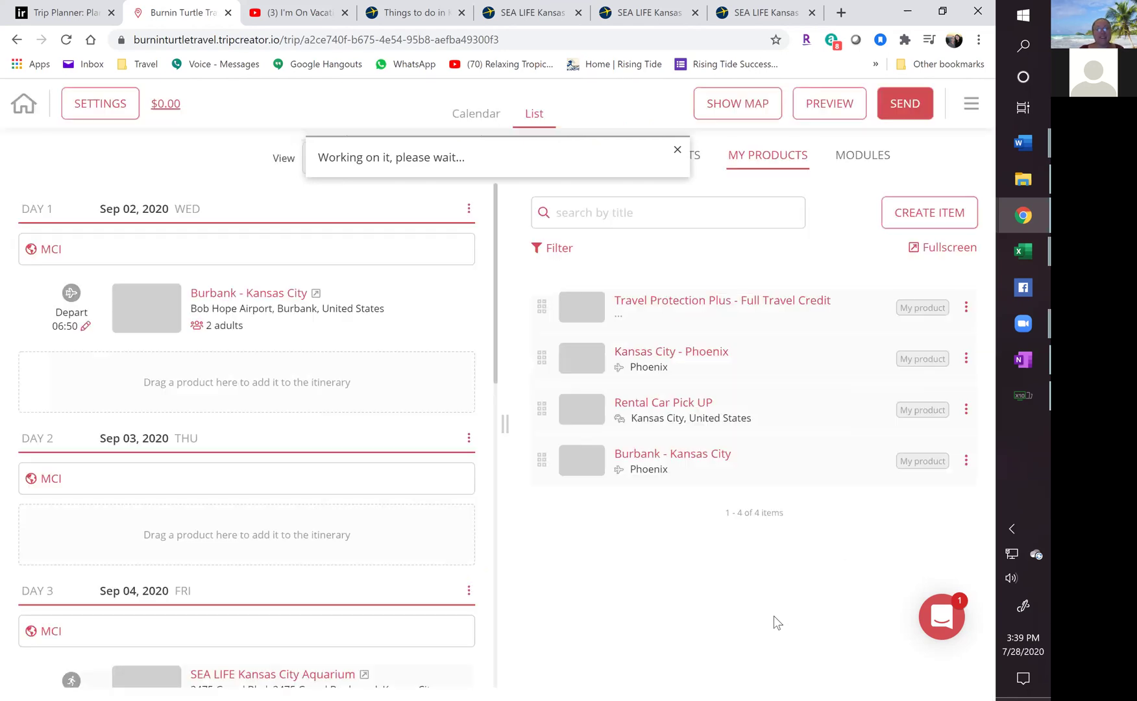
Scroll the itinerary to confirm the SEA LIFE aquarium on Day 3 at 13:30, then back to Day 1.
scroll(272, 491, "down", 4)
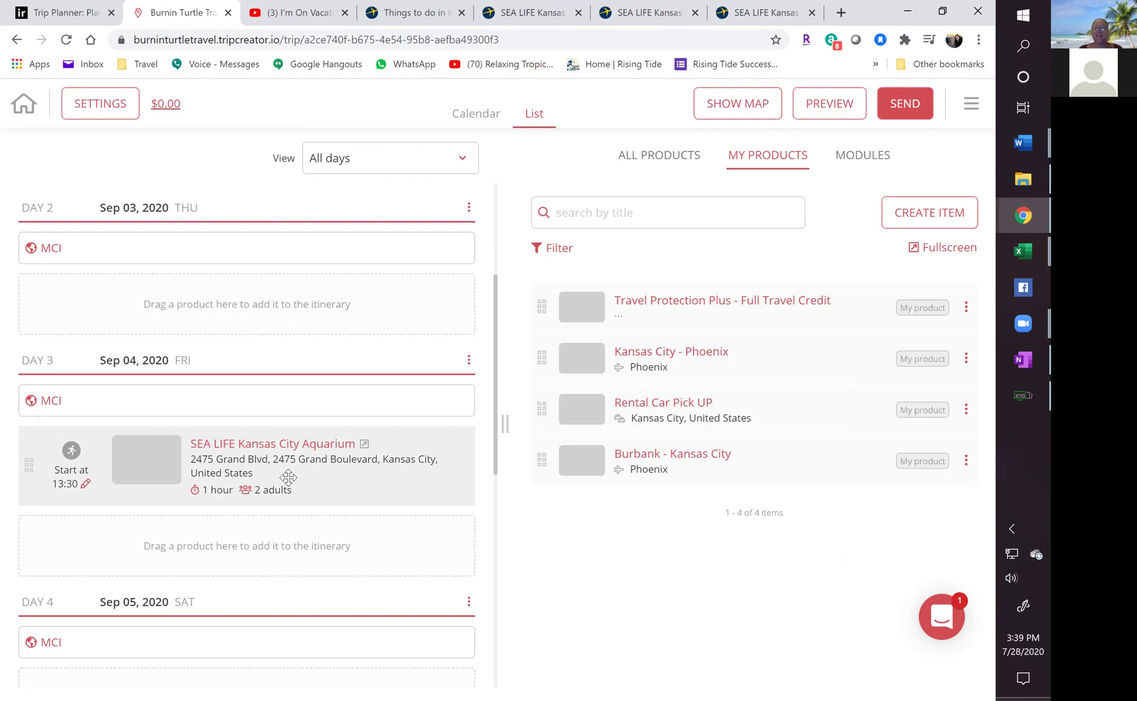
scroll(289, 477, "down", 4)
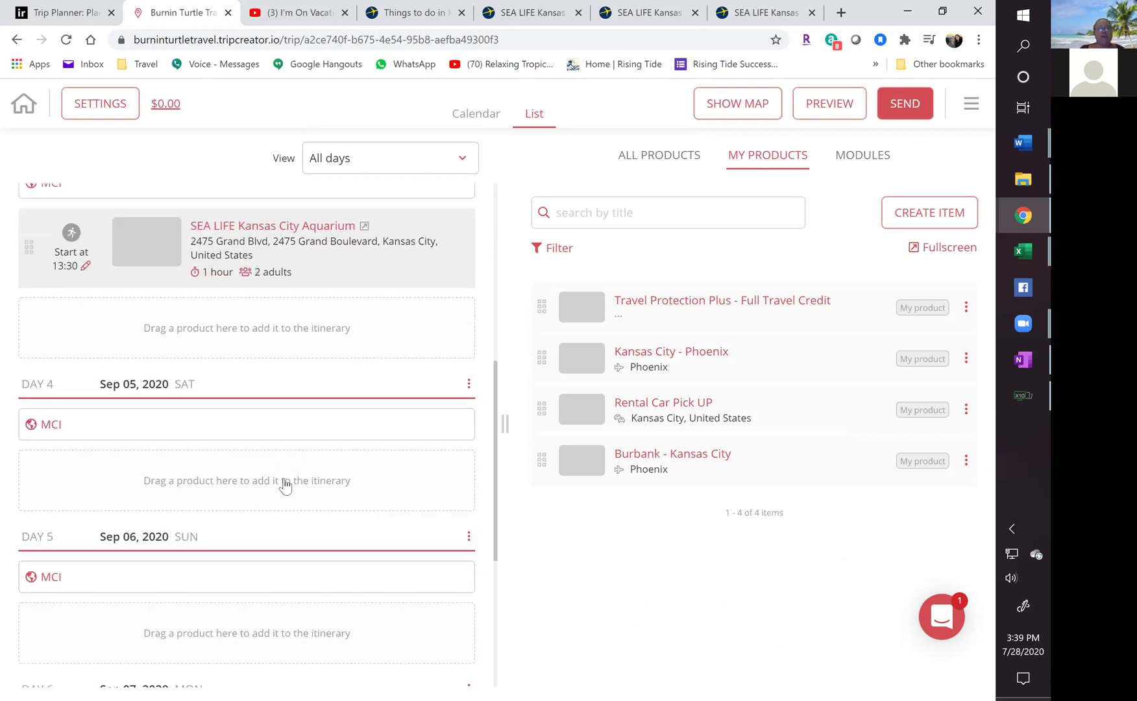
scroll(286, 484, "up", 8)
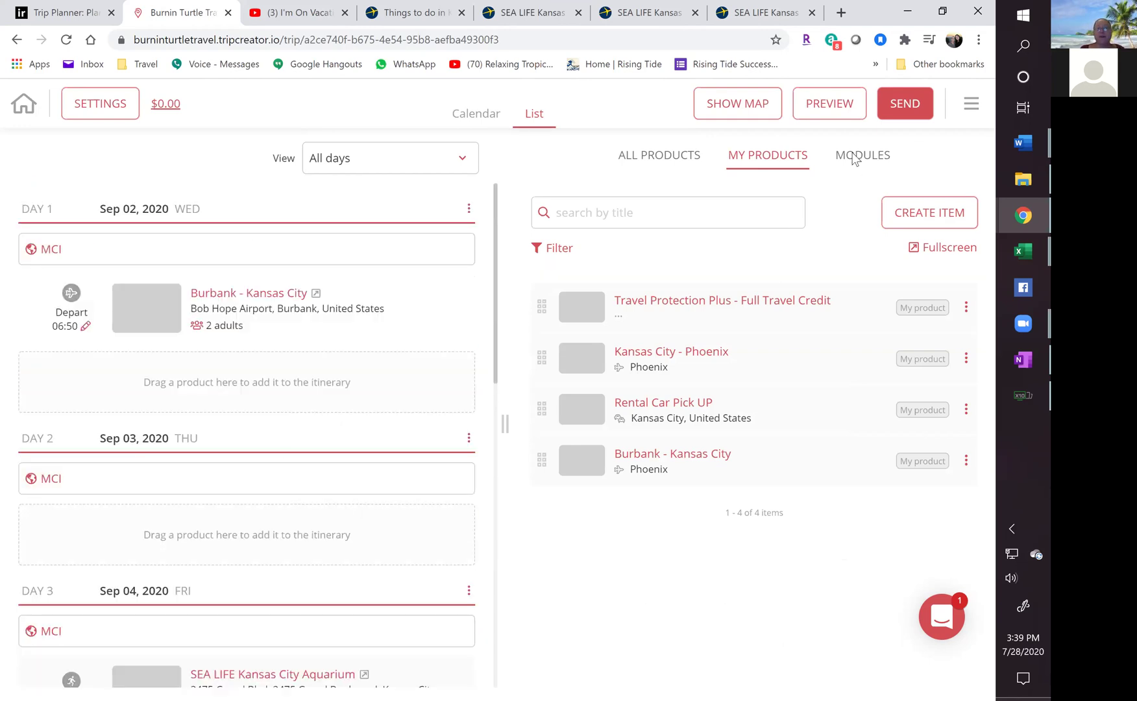
Create a transportation item with subcategory Rental Car and title 'Rental Car'.
left_click(945, 219)
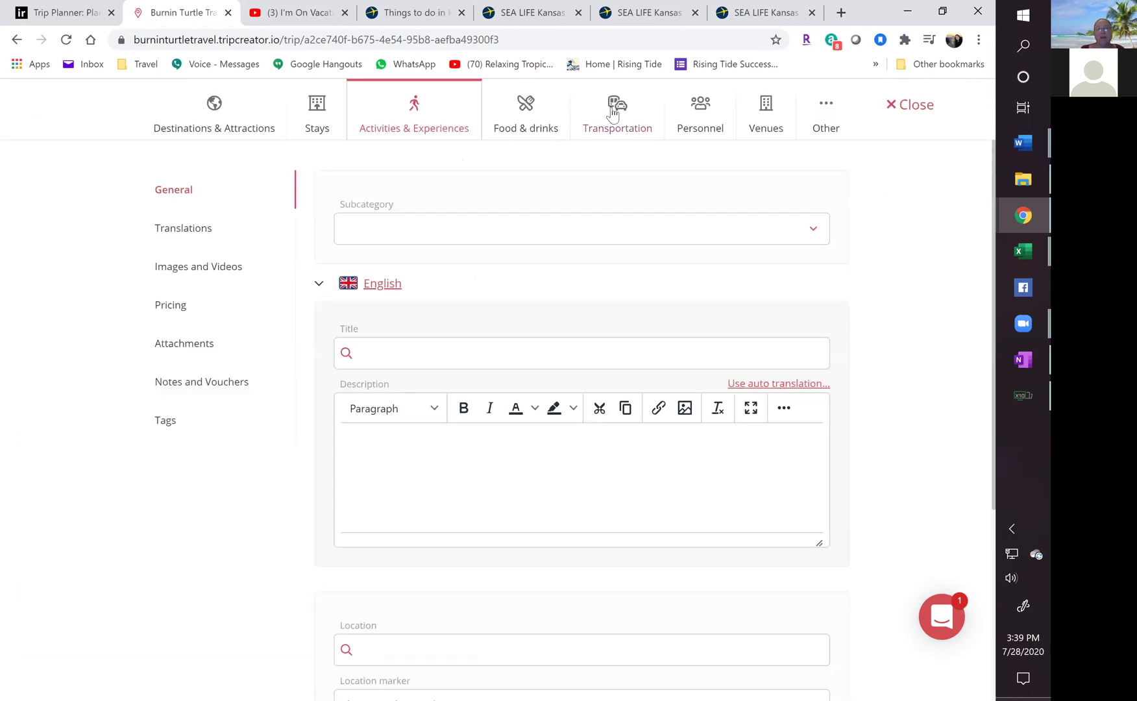
left_click(607, 110)
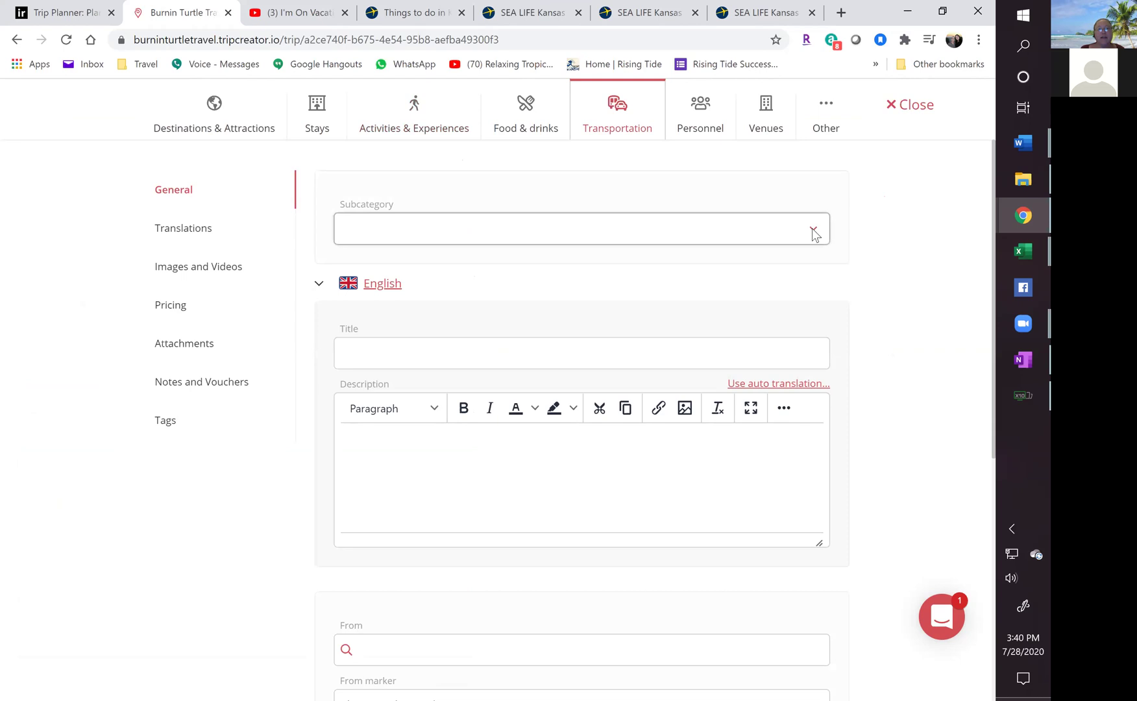
left_click(399, 231)
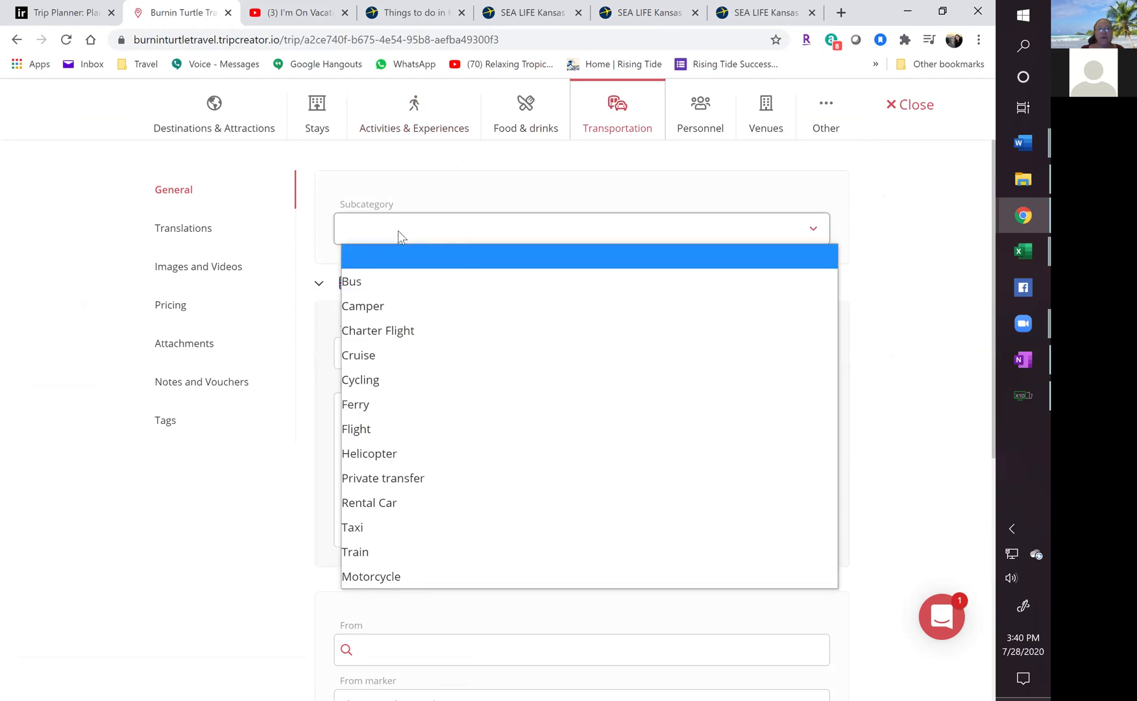
left_click(365, 504)
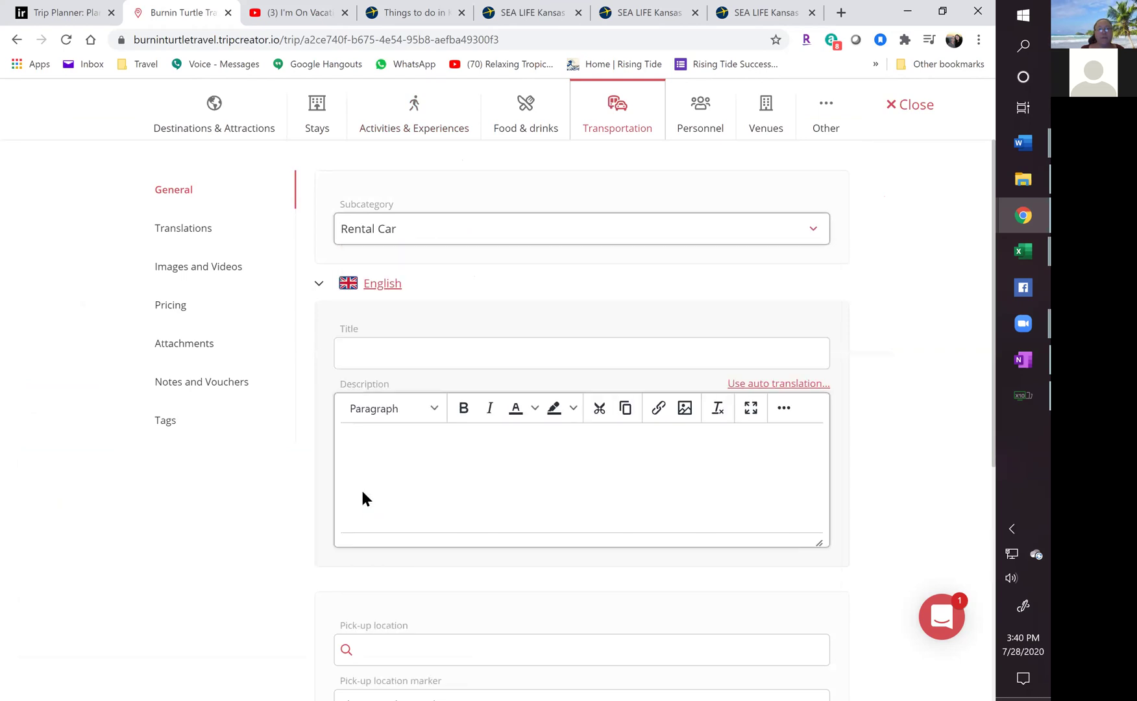
left_click(368, 356)
left_click(374, 389)
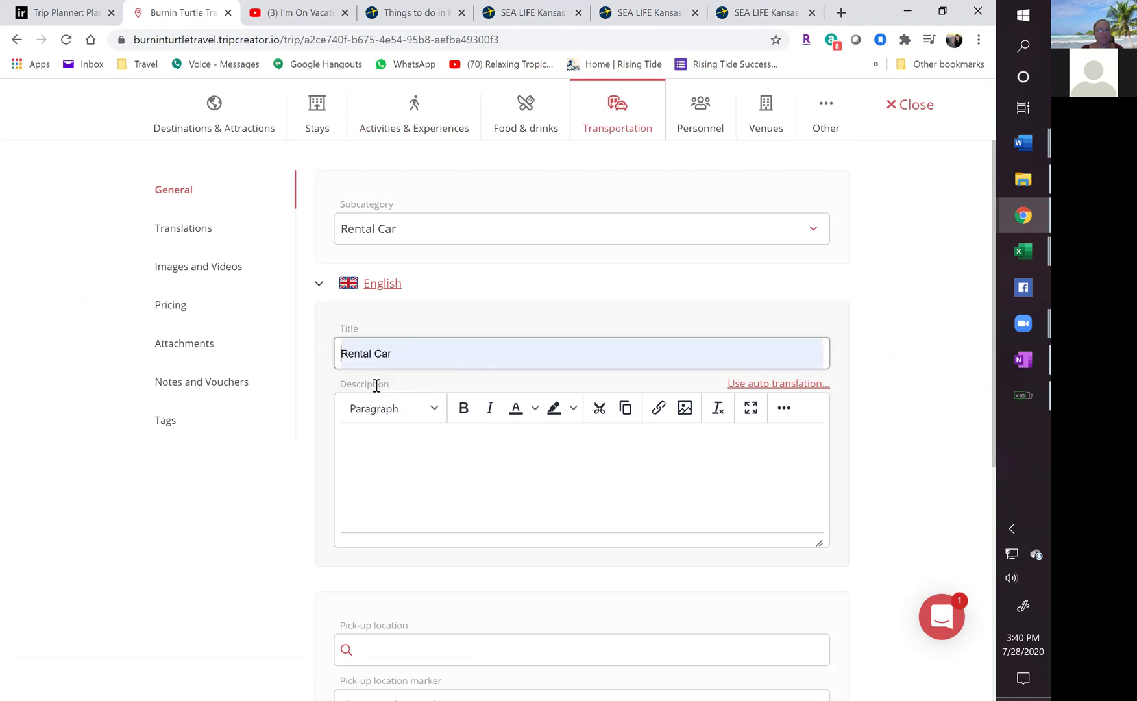
scroll(432, 381, "down", 3)
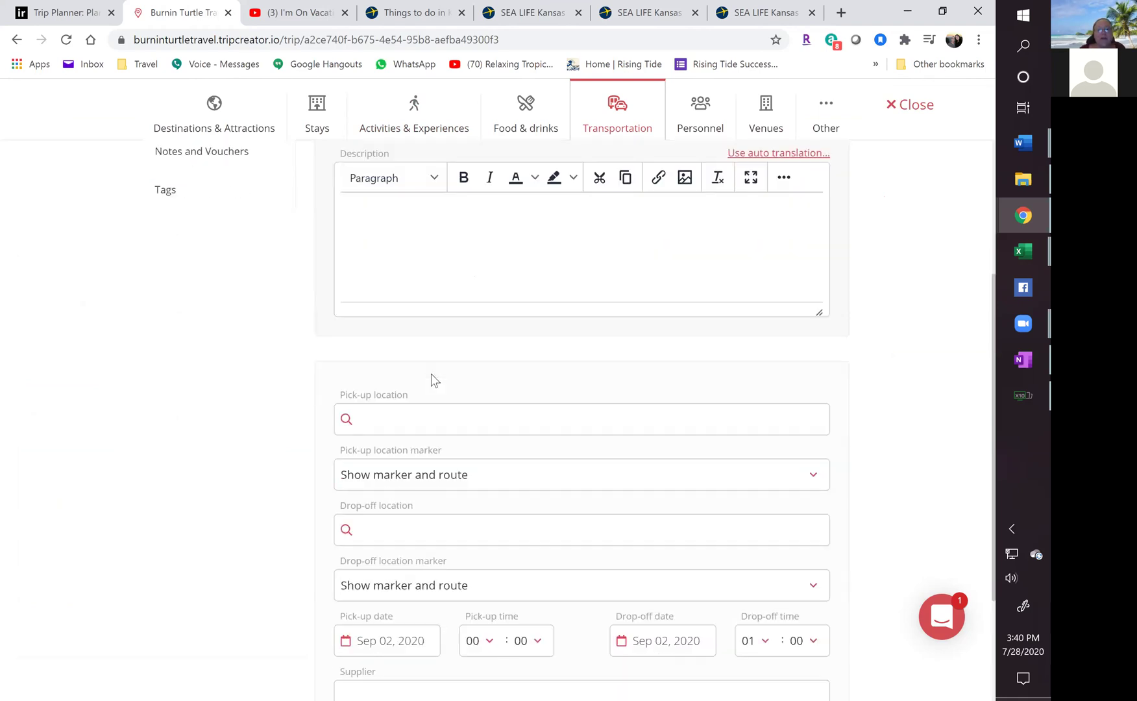
Set both pick-up and drop-off locations to MCI, Kansas City.
left_click(397, 419)
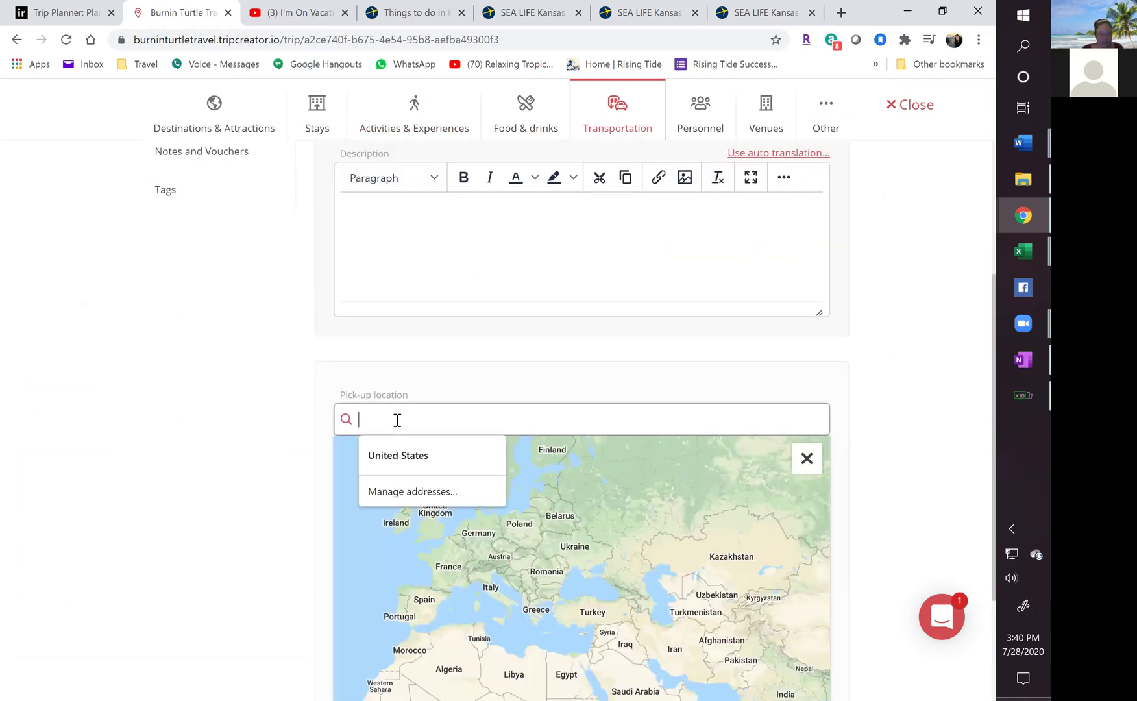
type("MCI")
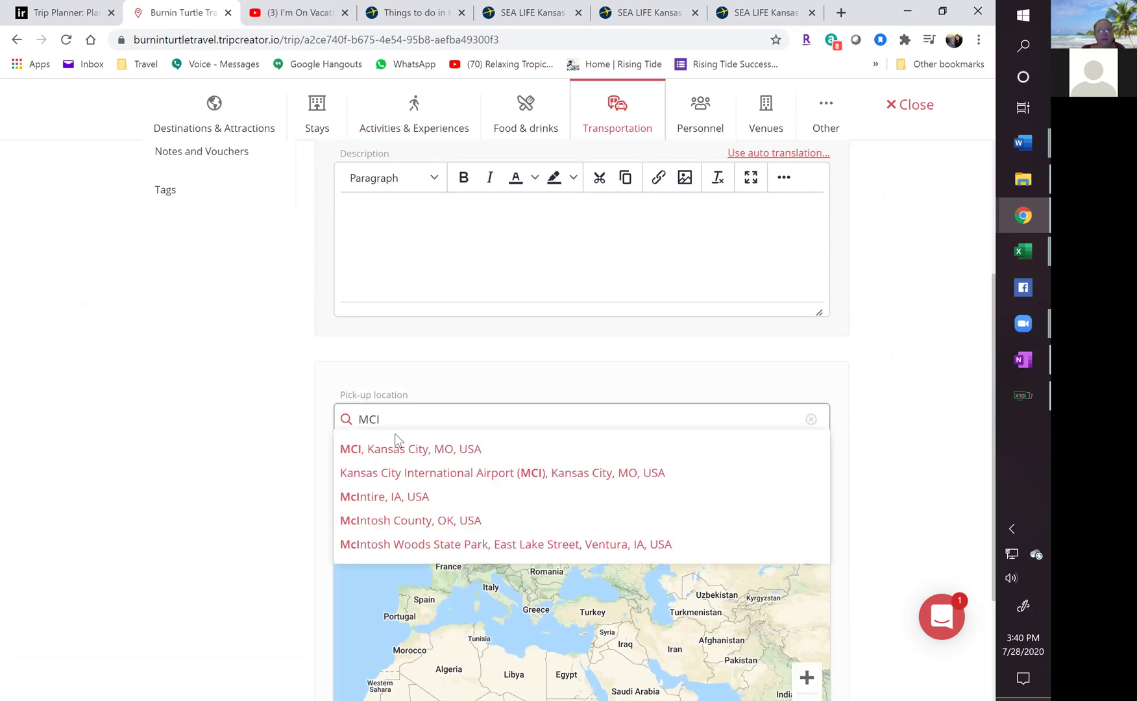
left_click(399, 448)
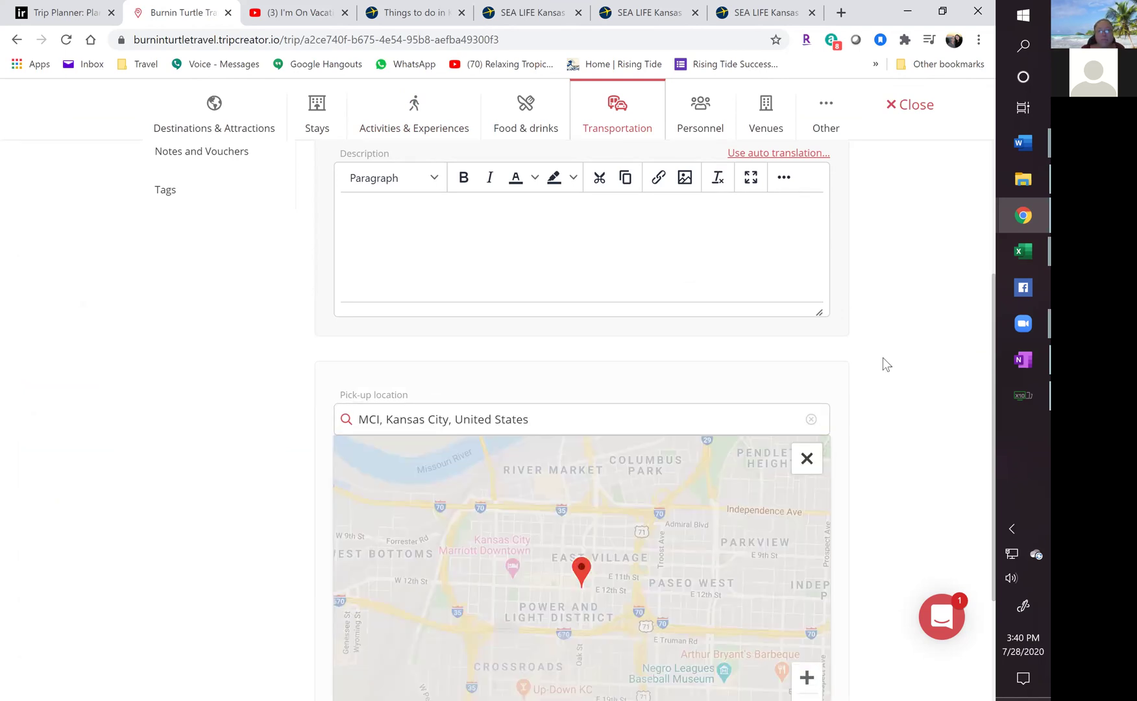
left_click(880, 361)
left_click(380, 356)
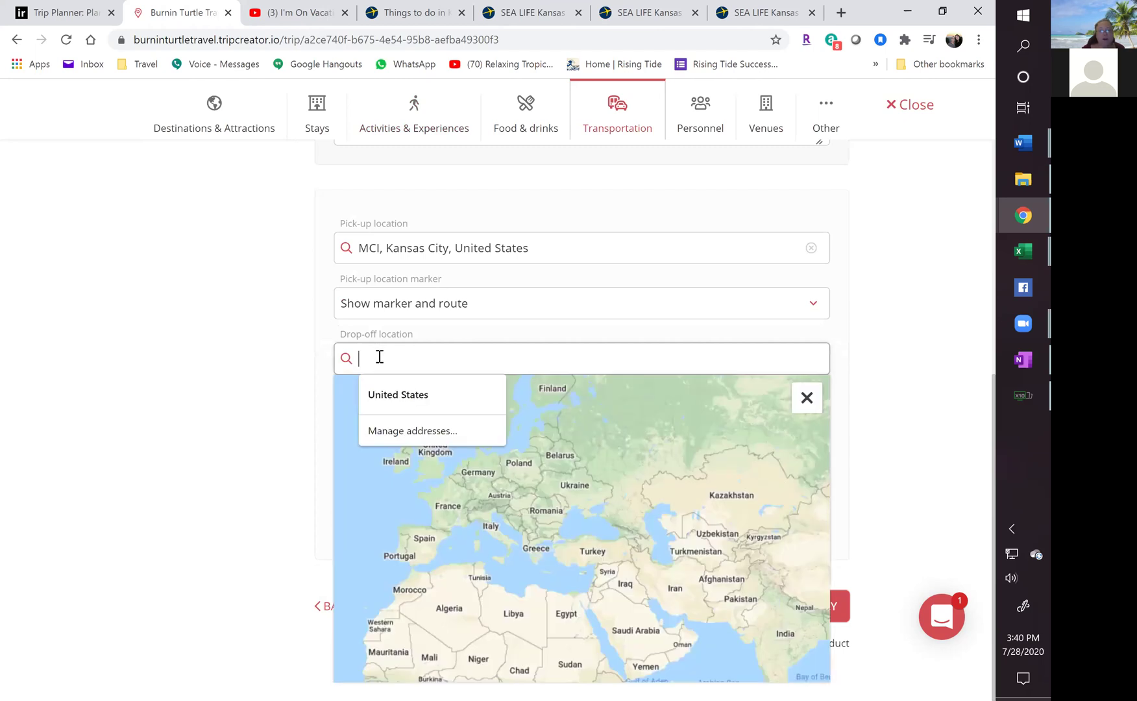
type("MCI")
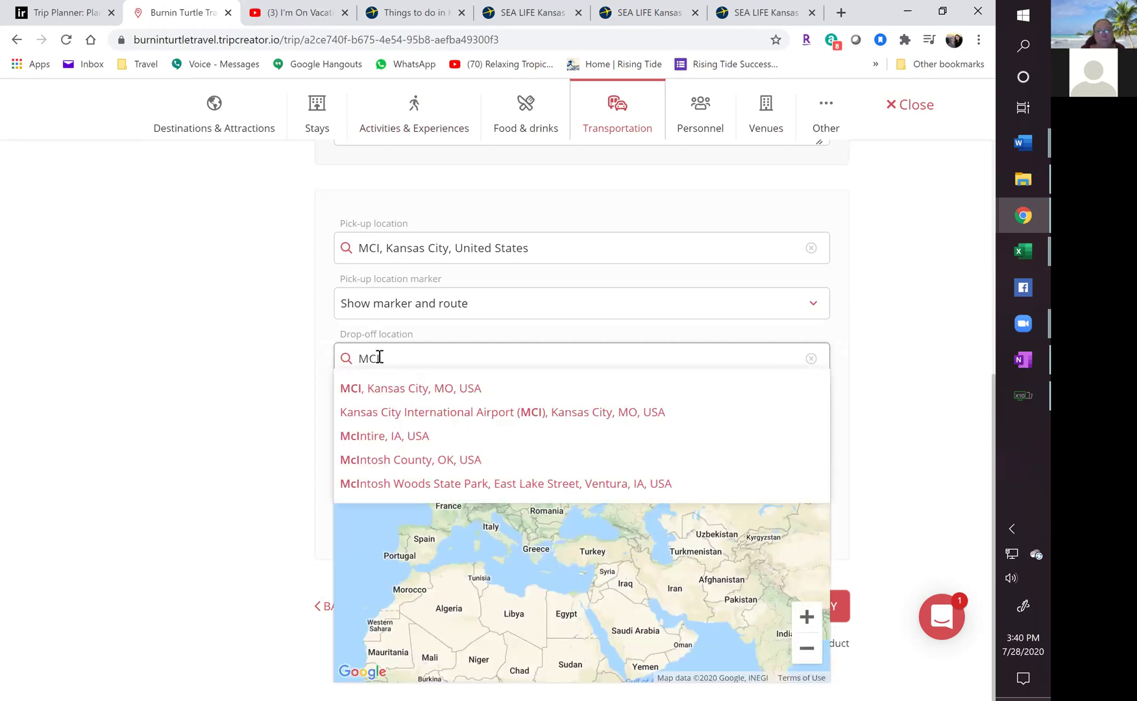
left_click(377, 384)
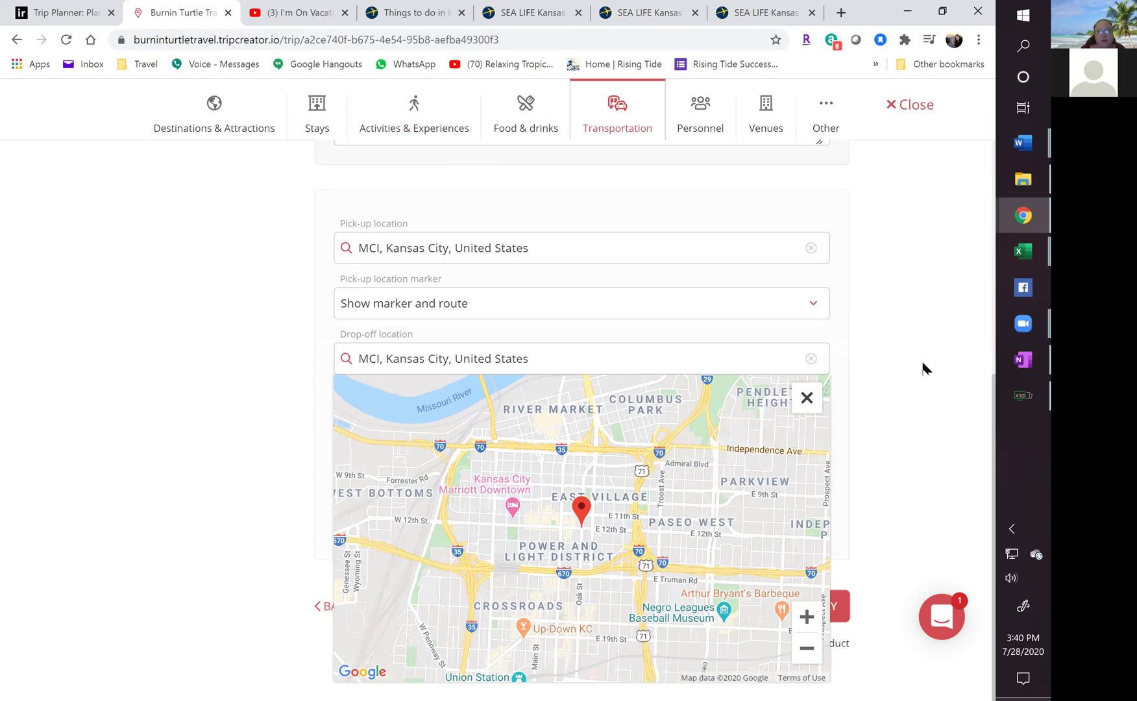
left_click(870, 376)
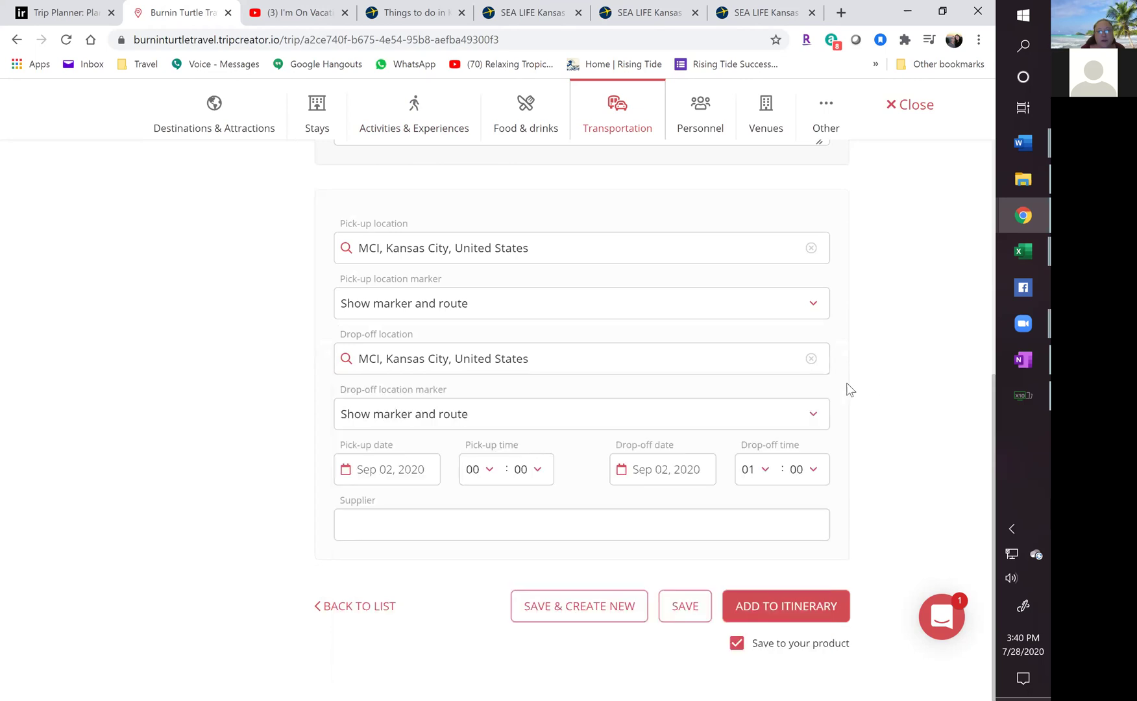
Set the rental car pick-up time to 14:30.
left_click(480, 473)
key("1")
key("4")
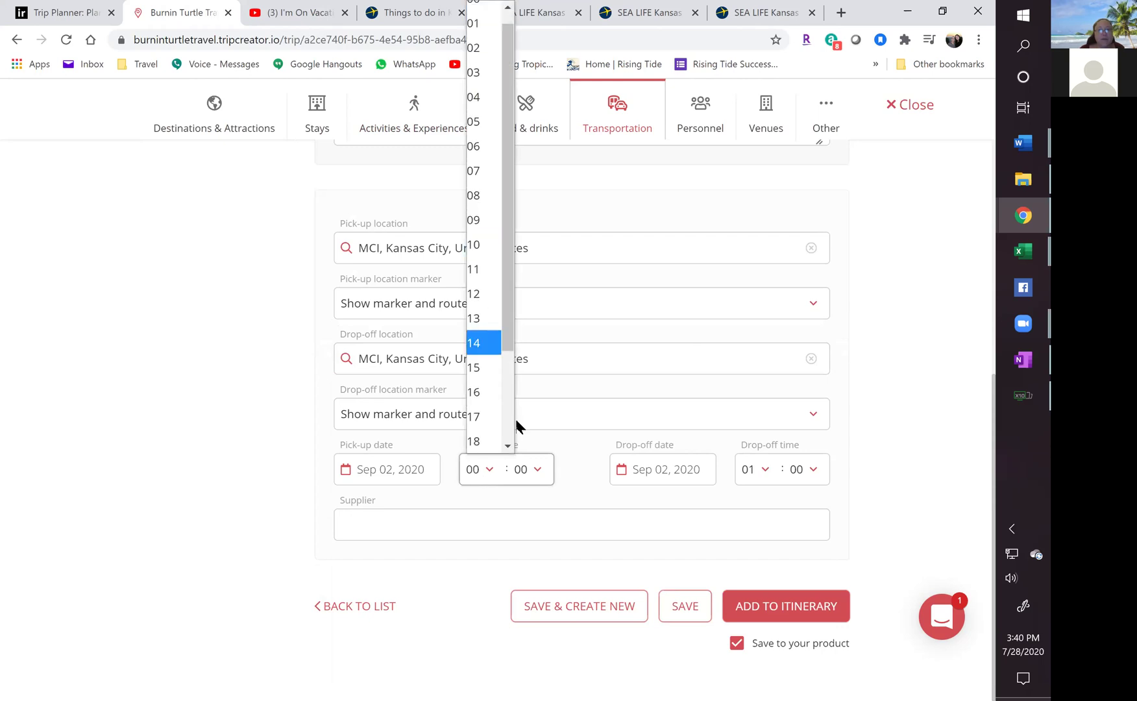
key("Return")
left_click(520, 469)
scroll(526, 396, "down", 5)
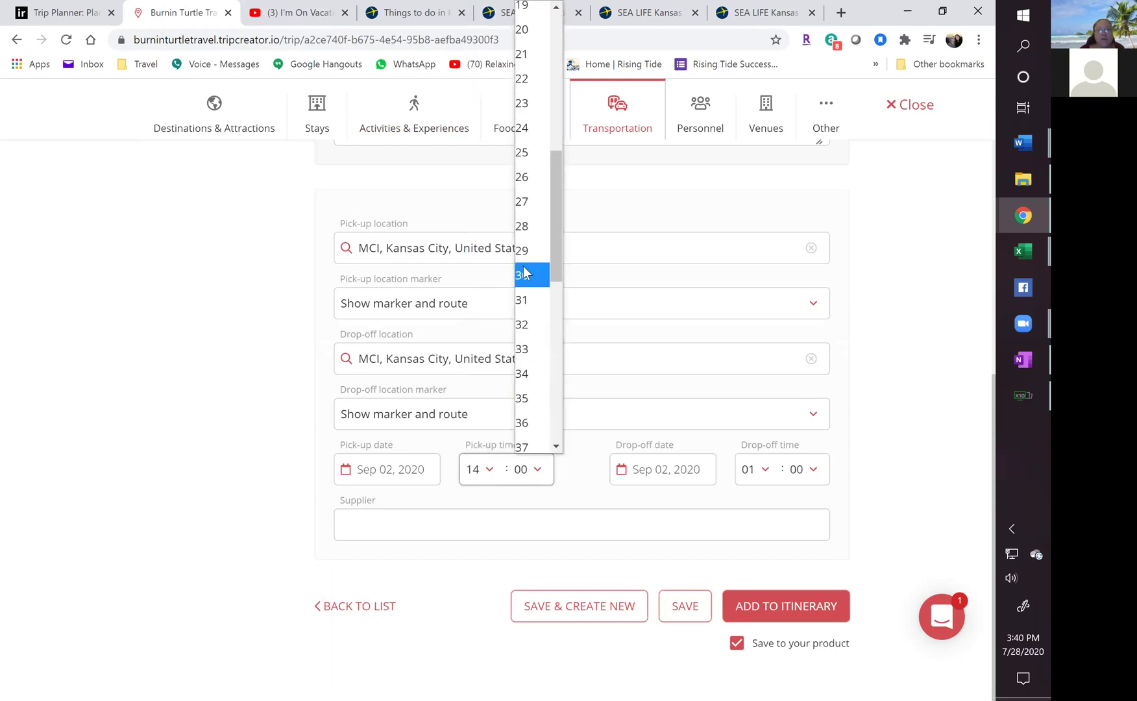
left_click(527, 274)
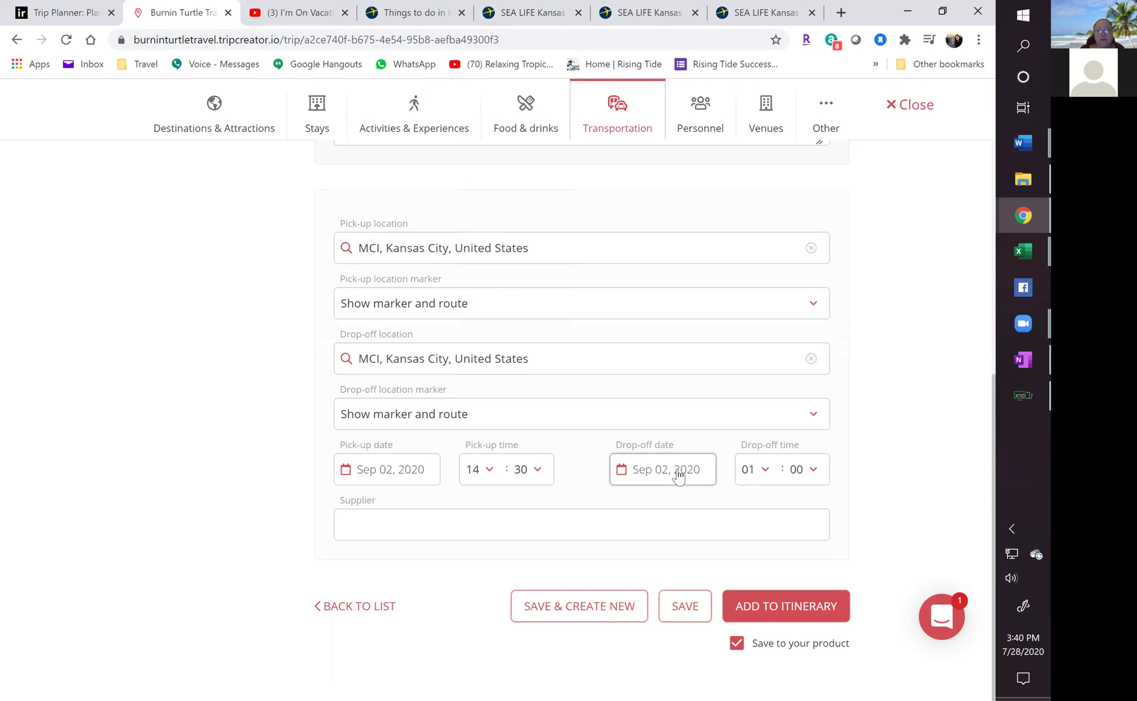
Set the drop-off to Sep 08, 2020 at 07:30.
left_click(680, 477)
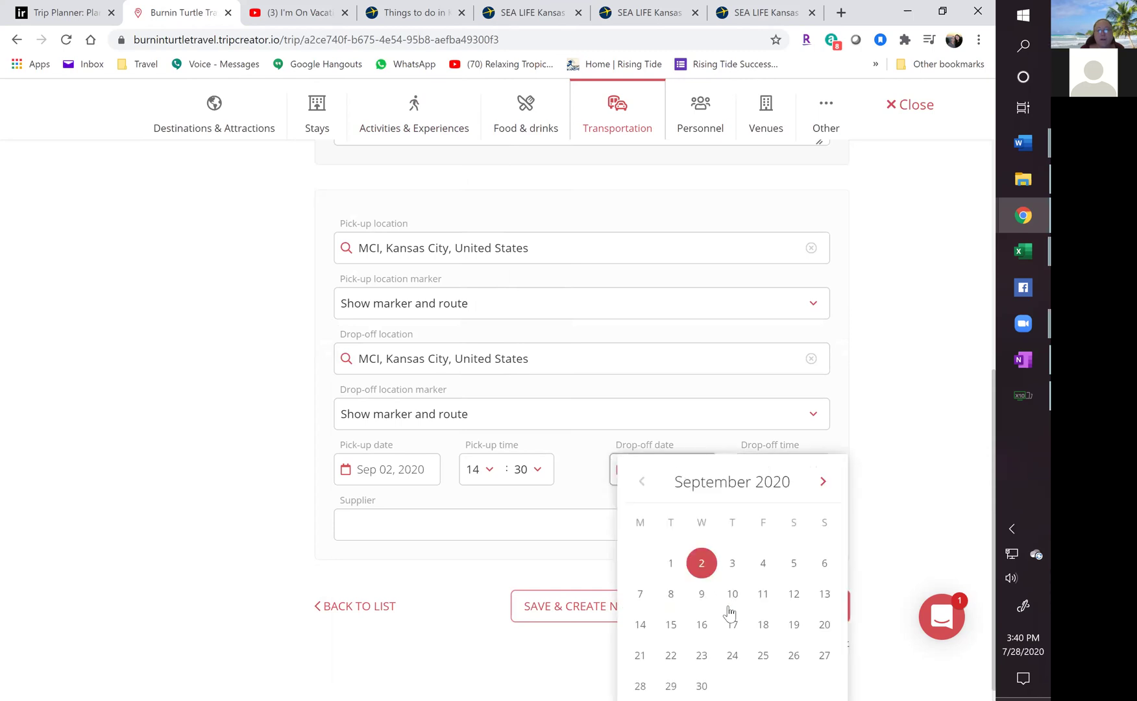
left_click(671, 594)
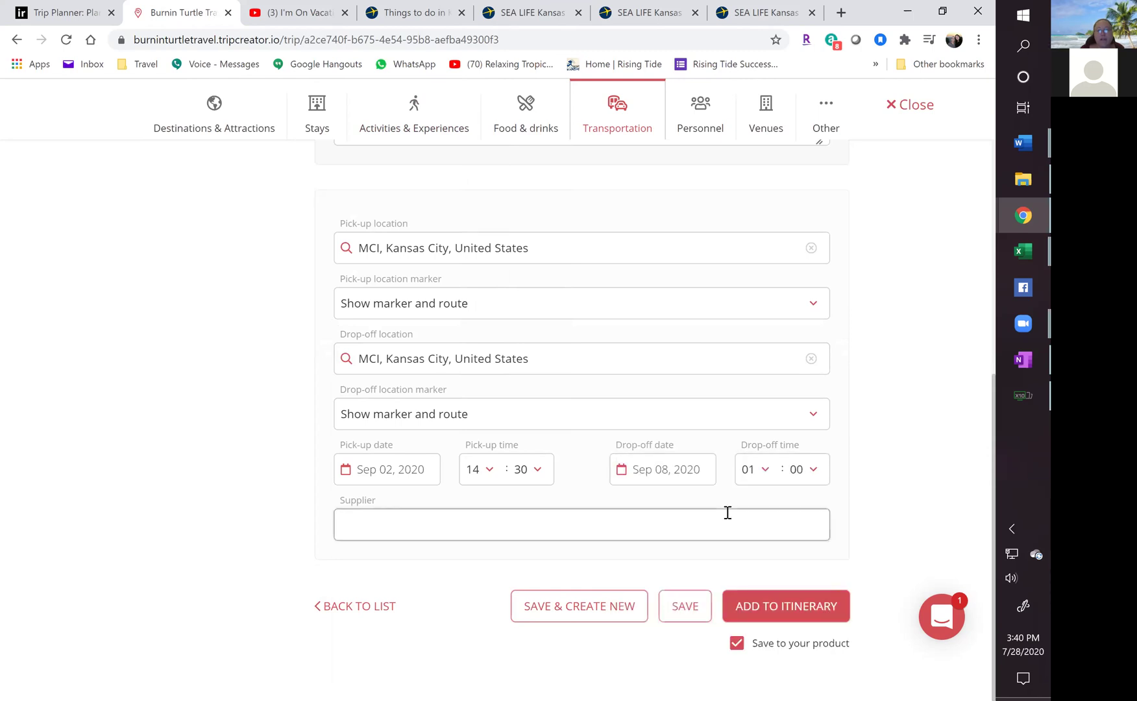
left_click(755, 472)
left_click(753, 171)
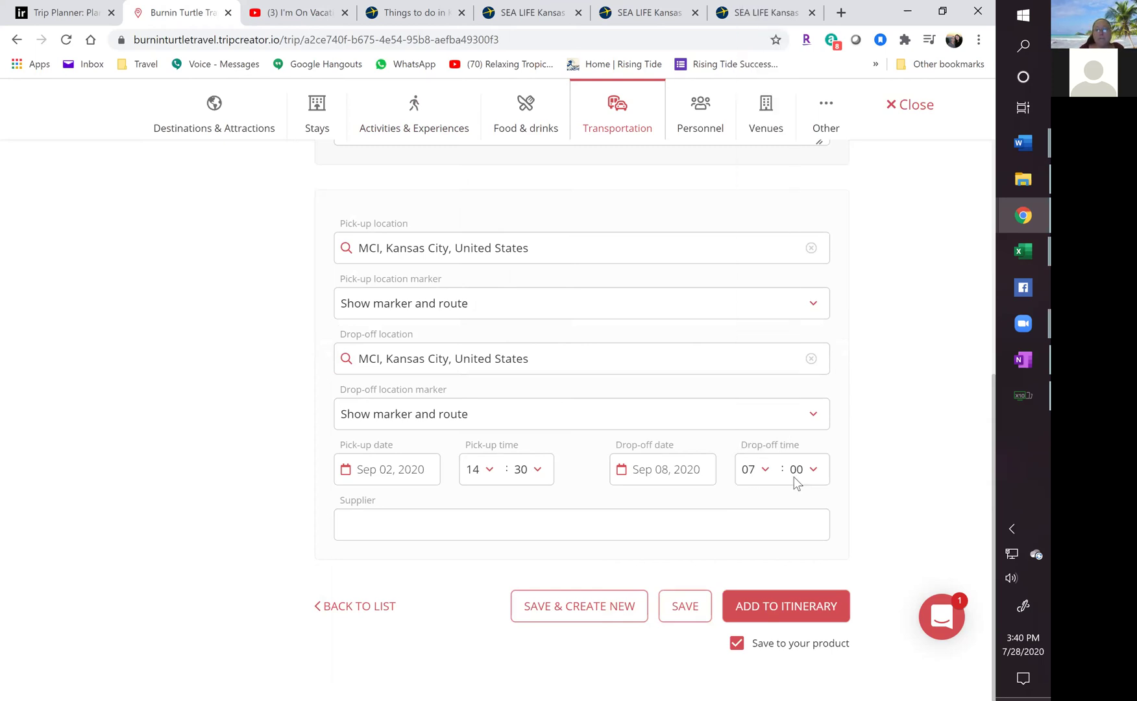
left_click(797, 470)
left_click(788, 318)
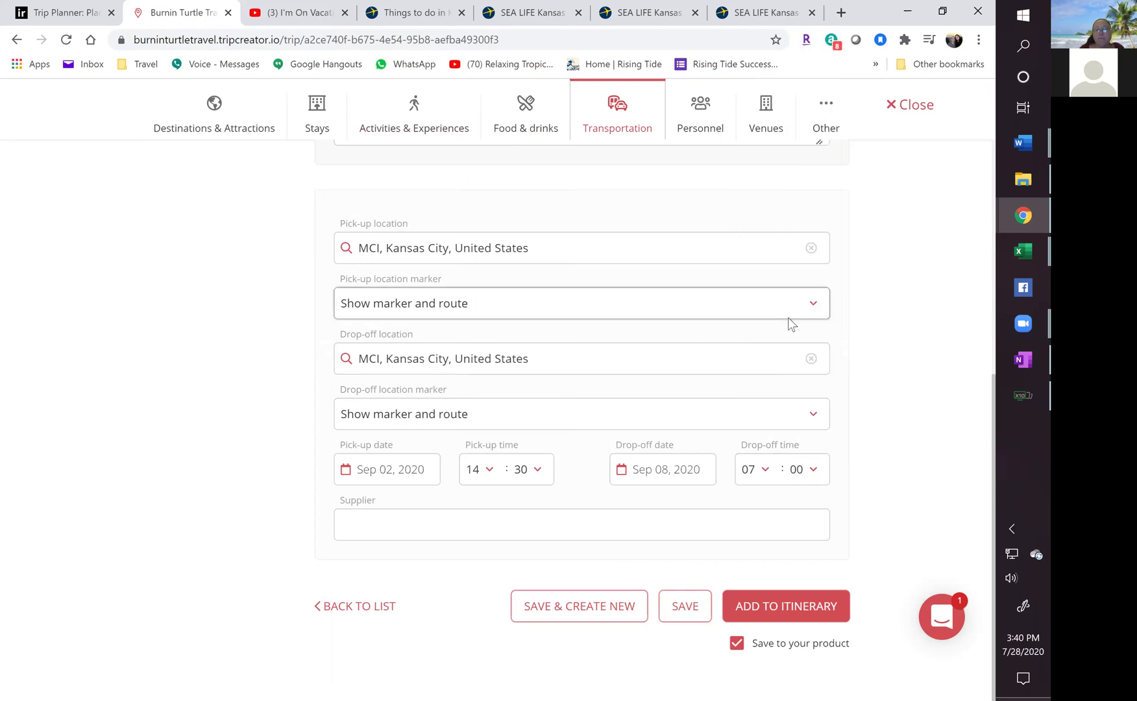
left_click(796, 470)
scroll(809, 401, "down", 7)
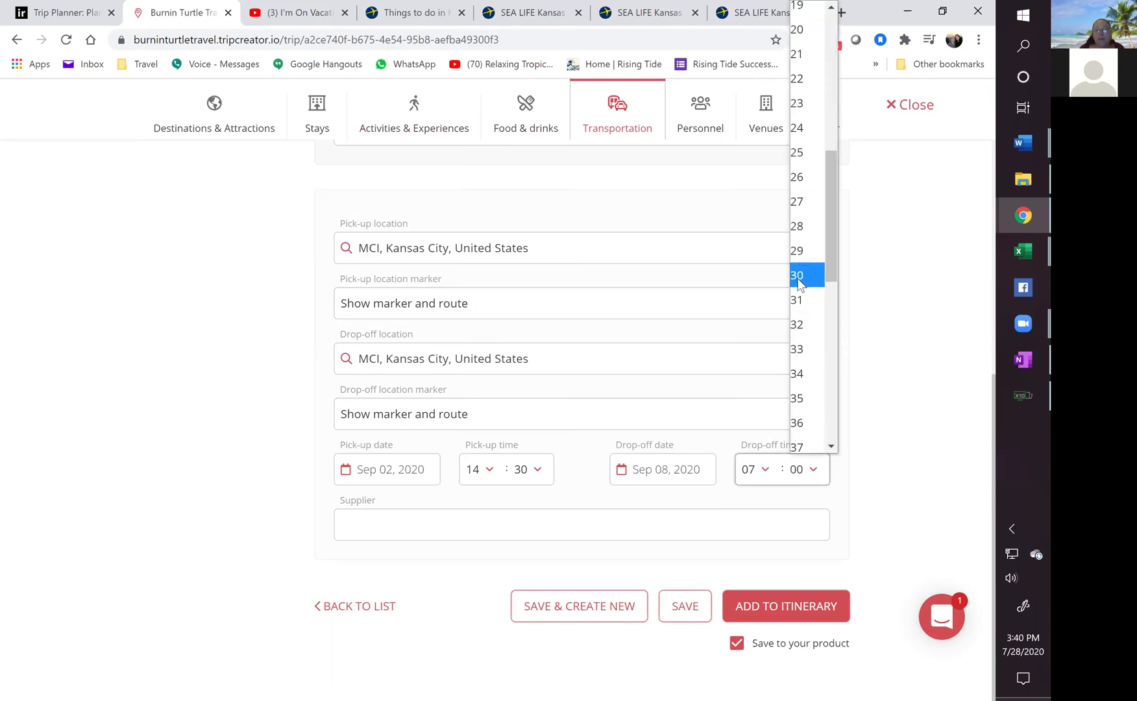
left_click(799, 278)
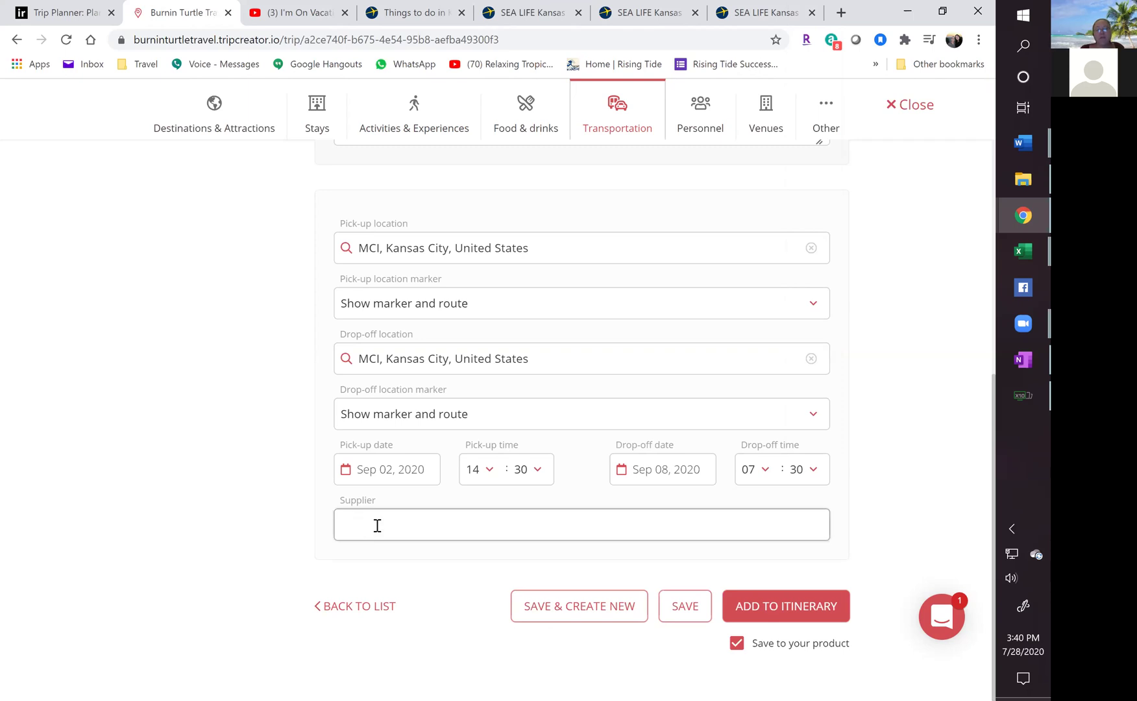
Add the rental car to Day 1 and open the Malmos During Training trip settings.
left_click(771, 610)
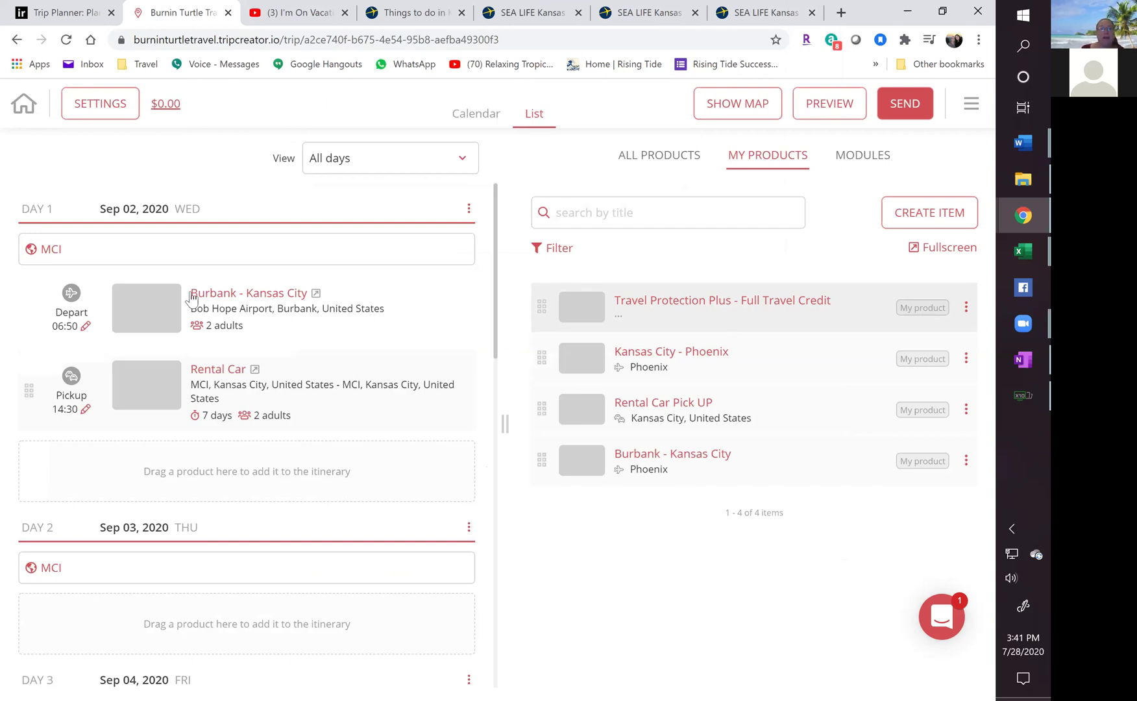
left_click(167, 105)
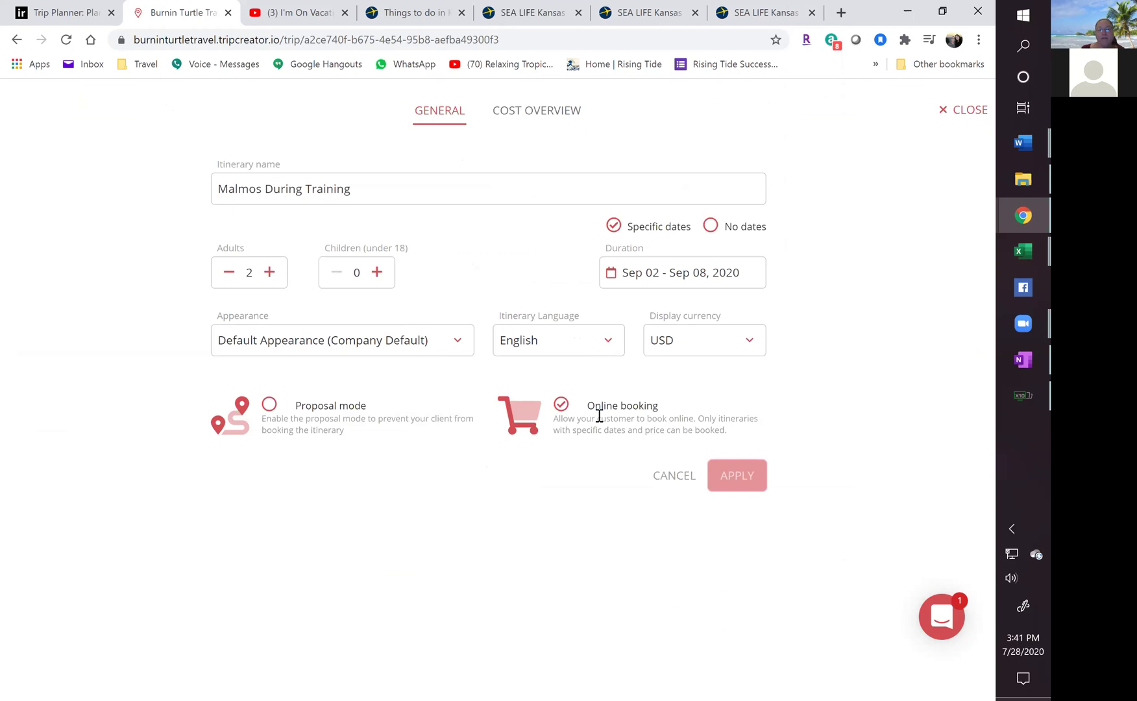
Switch the trip settings to the Cost Overview with its Additionals and Total price.
left_click(531, 118)
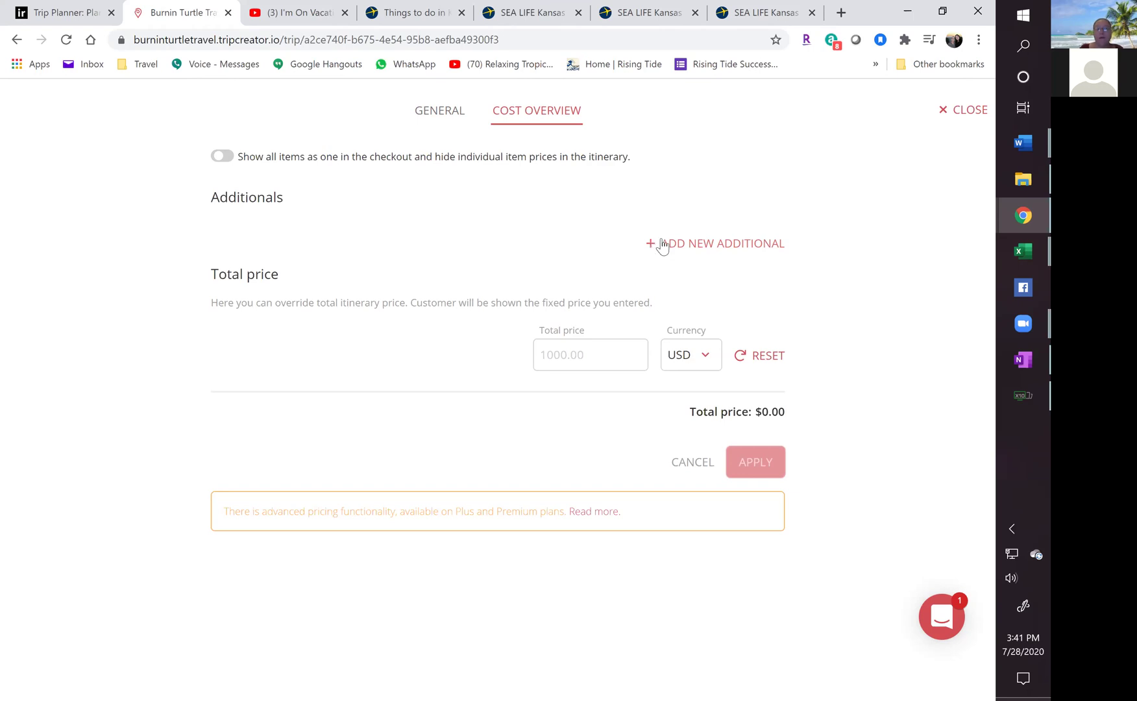
Add a 'Base Trip Includes Taxes and Fees' additional of 1751.19 USD.
left_click(659, 242)
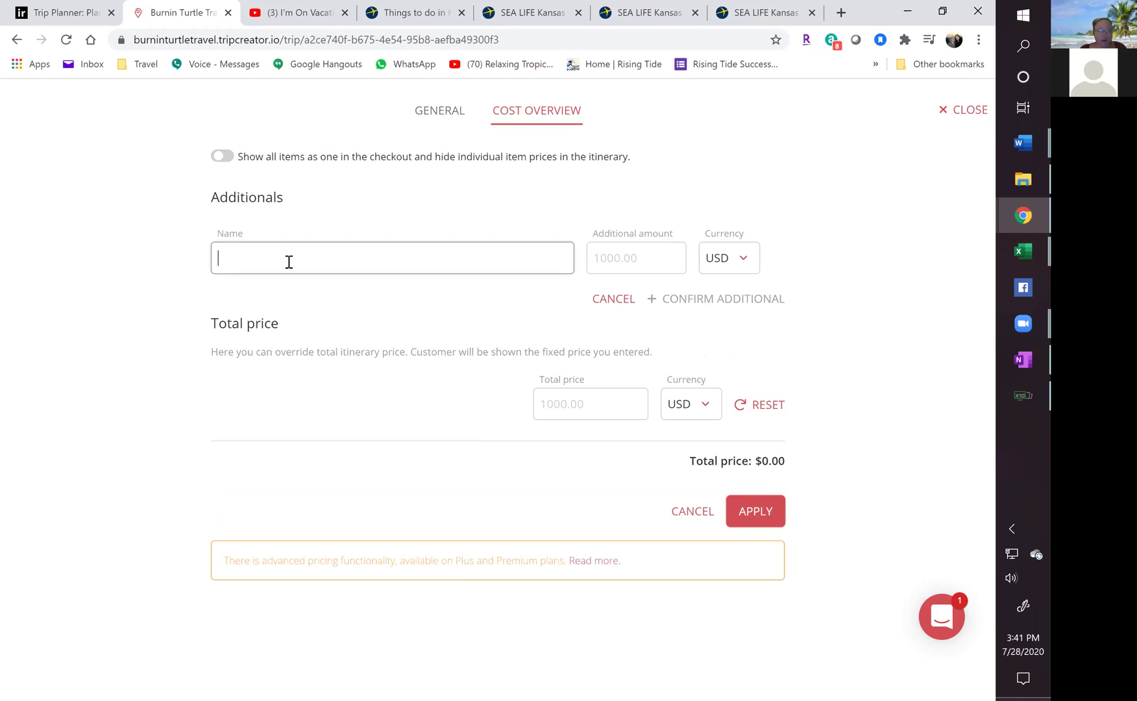
type("Base ")
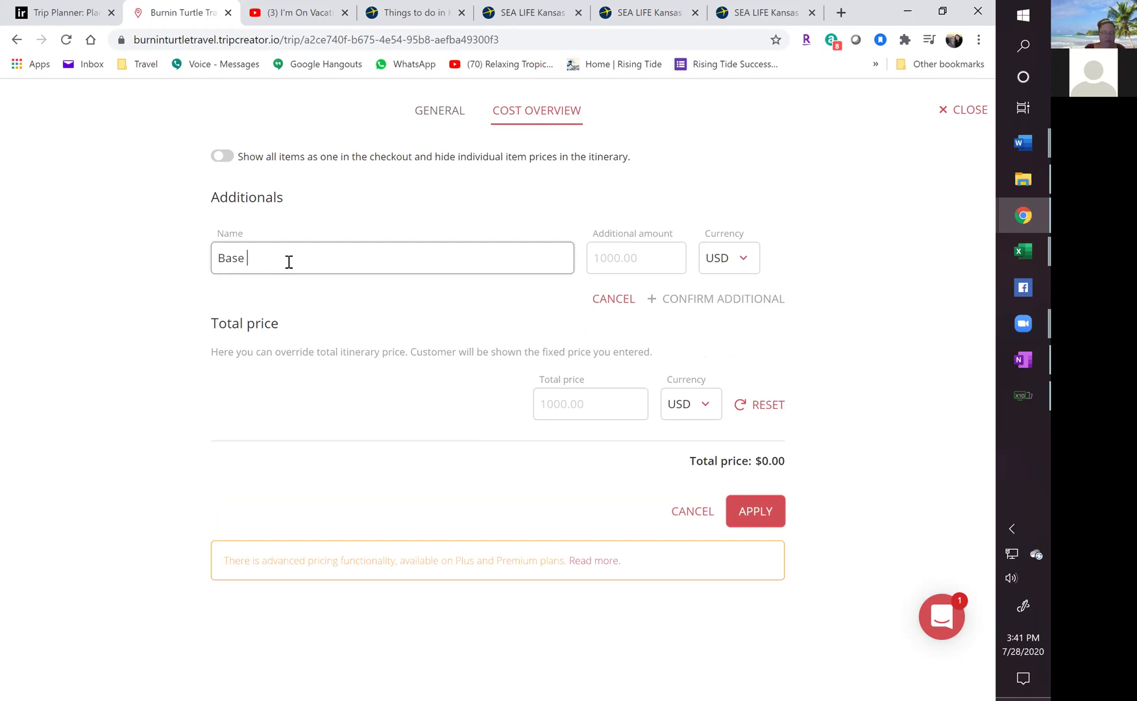
type("Trip Inc")
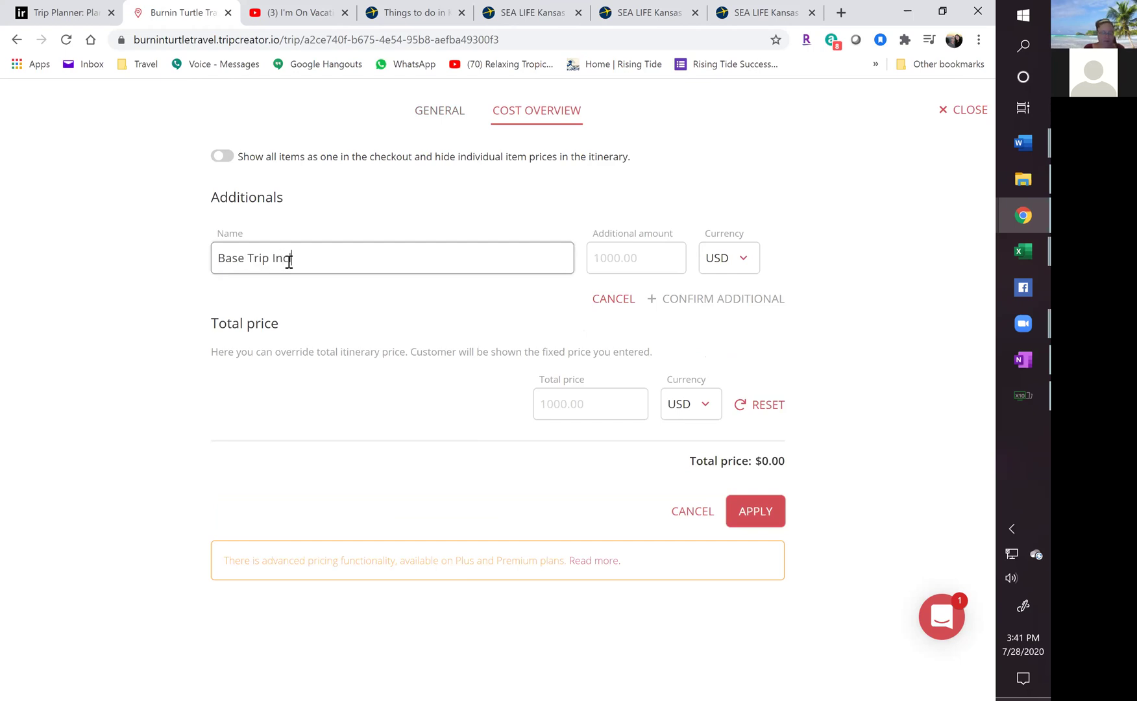
type("ludes Taxes and Fees")
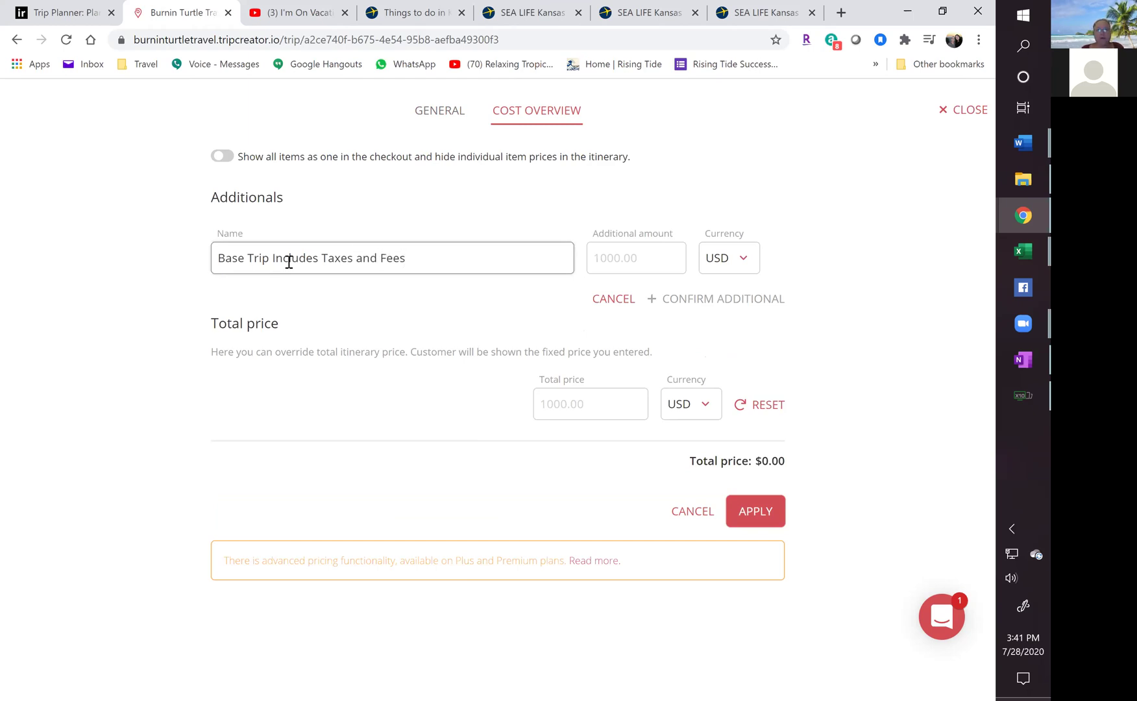
left_click(608, 258)
type("1751.19")
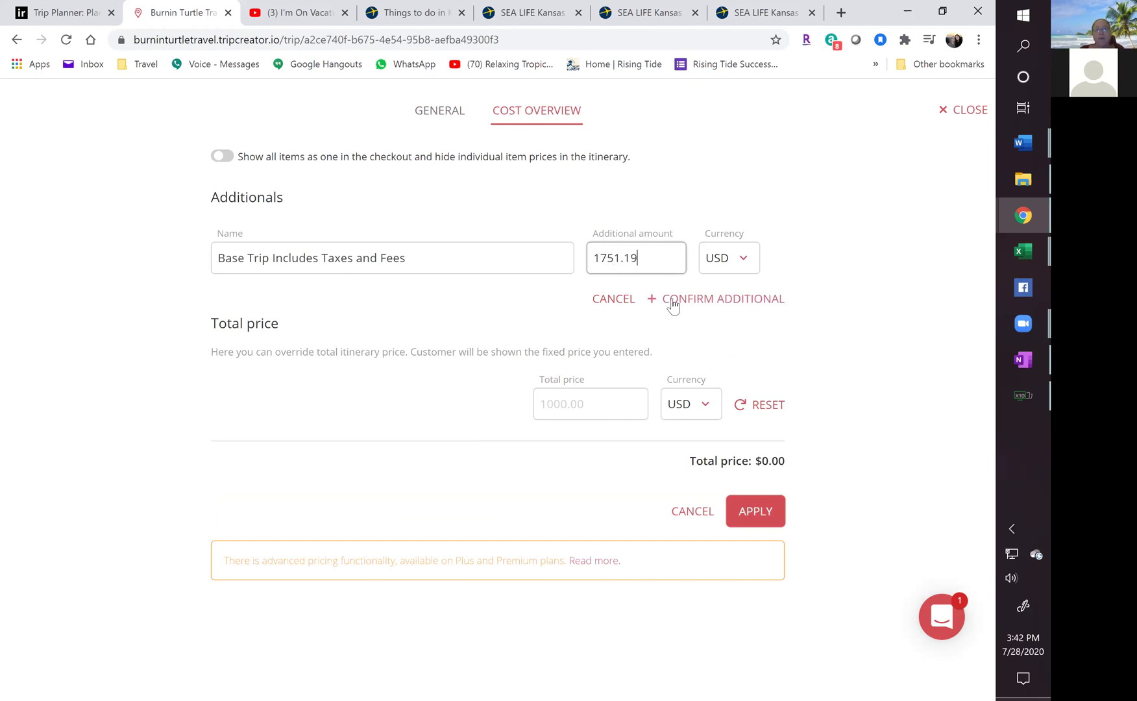
left_click(692, 310)
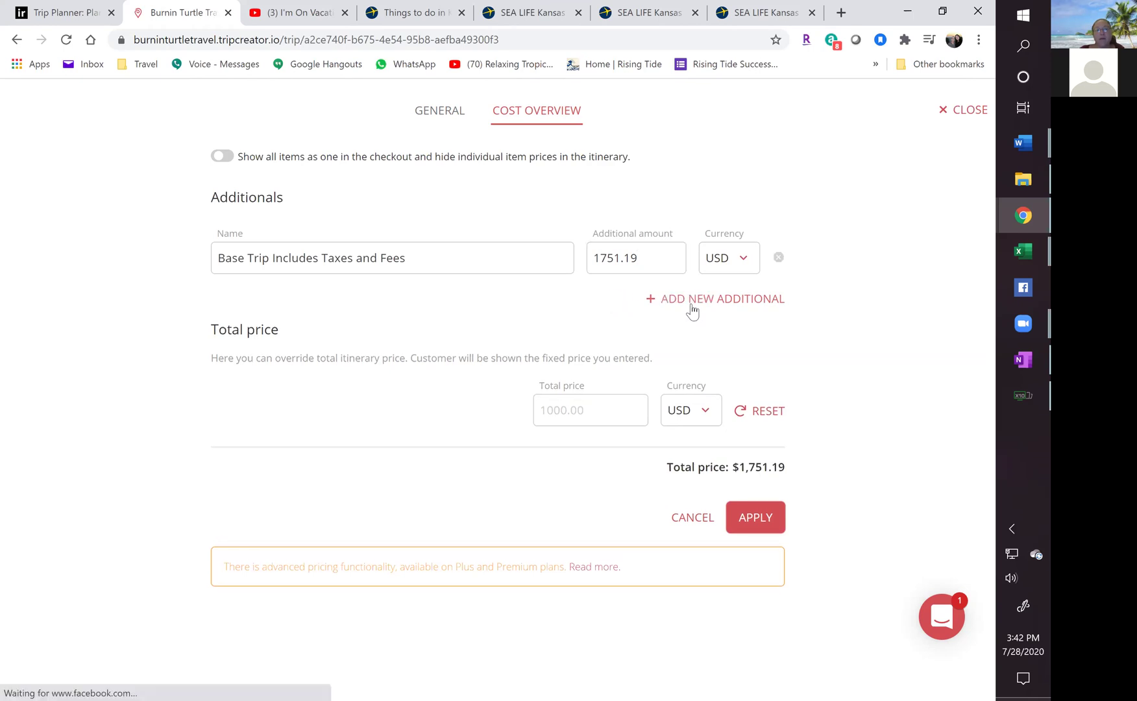
Add a 'Trip Protection Full Travel Credit' additional of 179.84 USD and apply the $1,931.03 total.
left_click(709, 300)
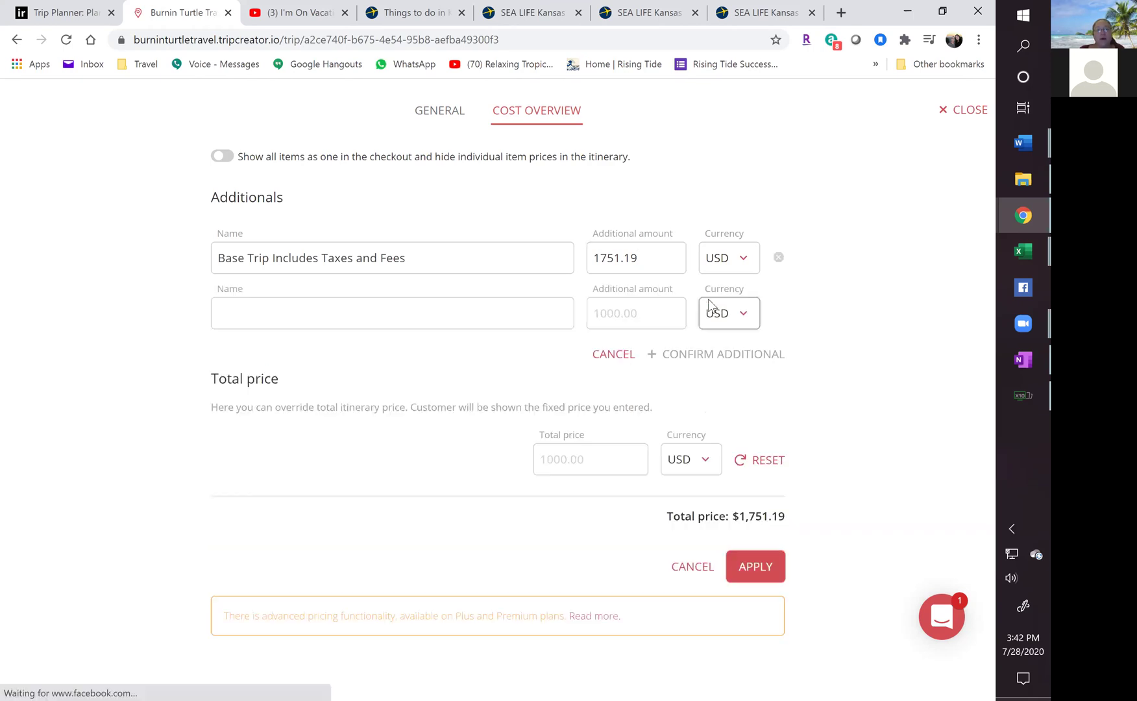
left_click(263, 311)
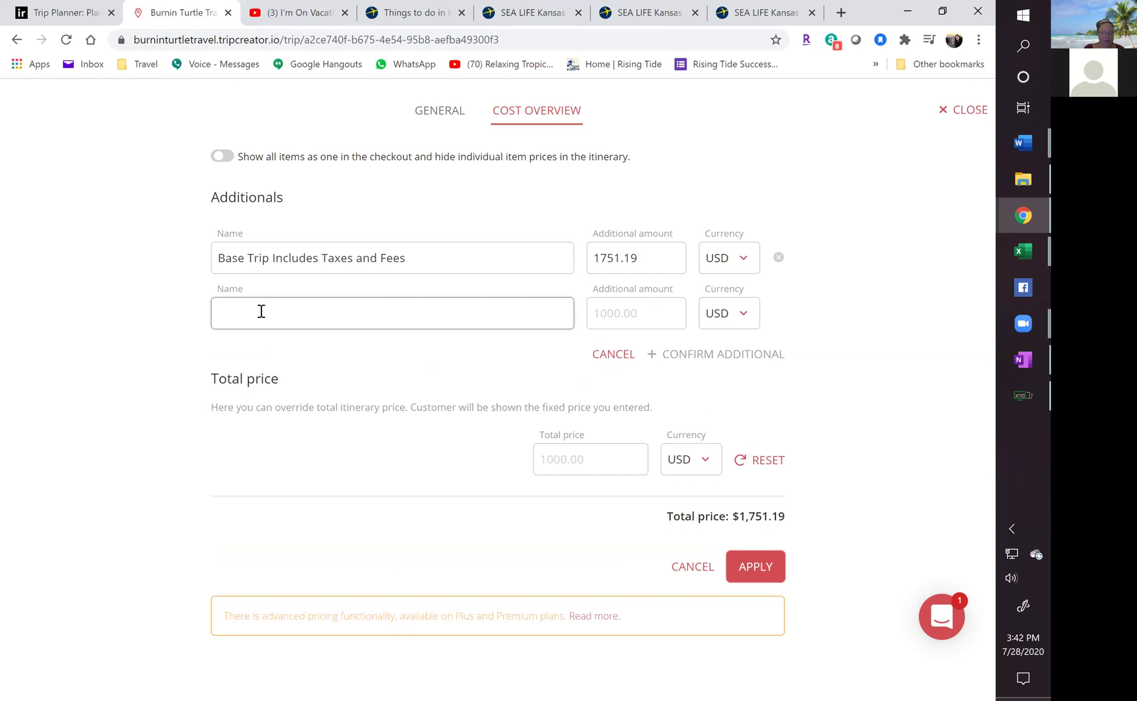
type("Trip Protecx")
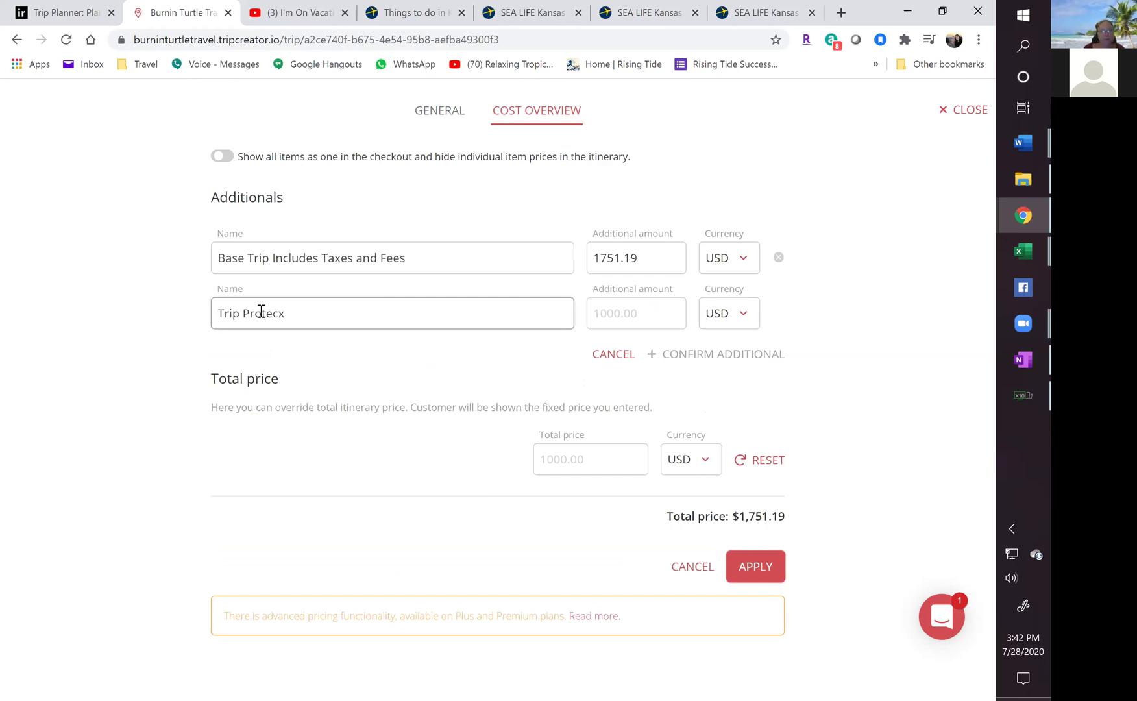
type("ttion")
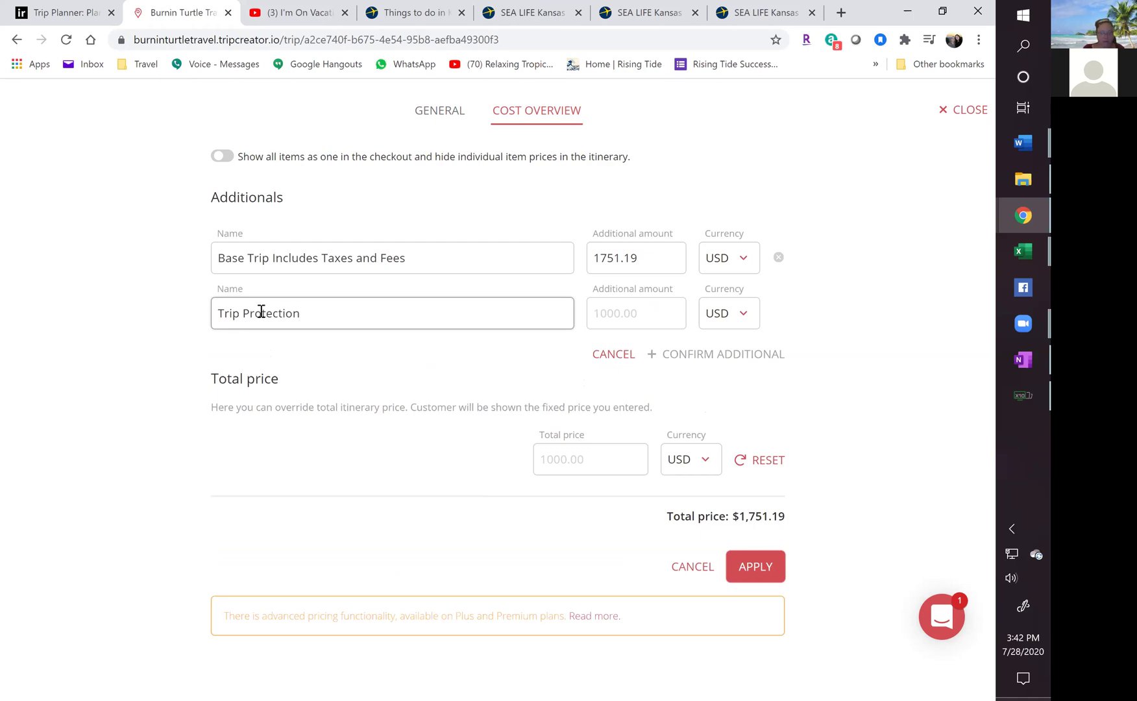
type(" Full Tr")
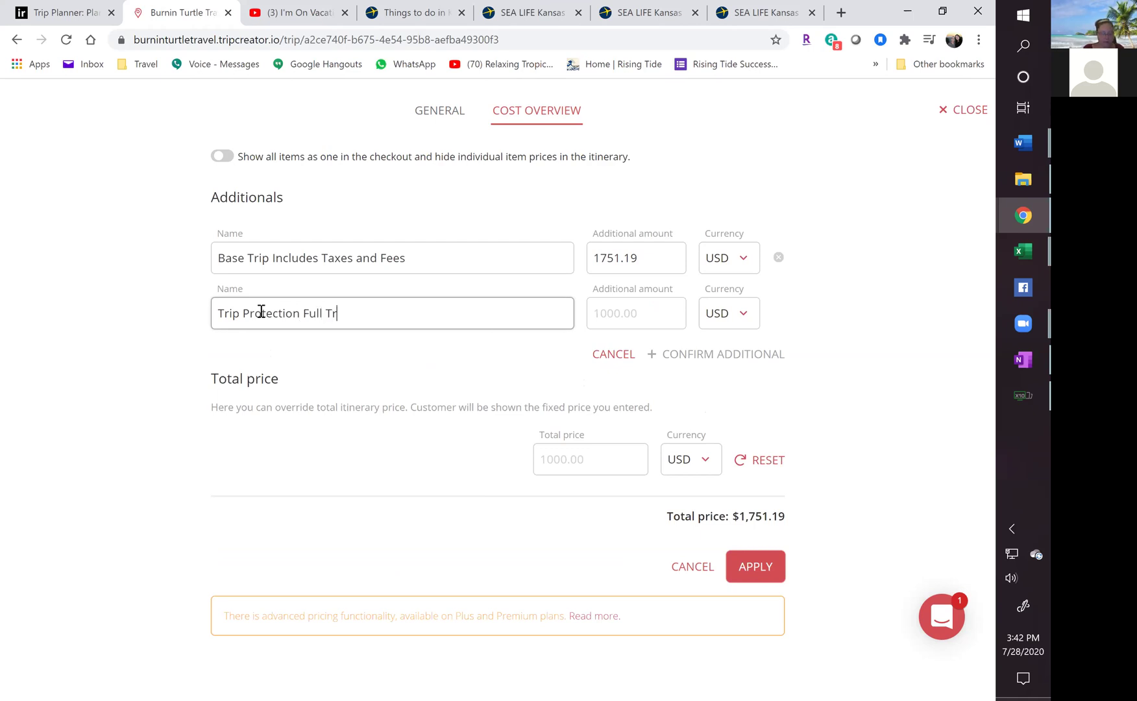
type("avel Credit")
key("Tab")
type("179.")
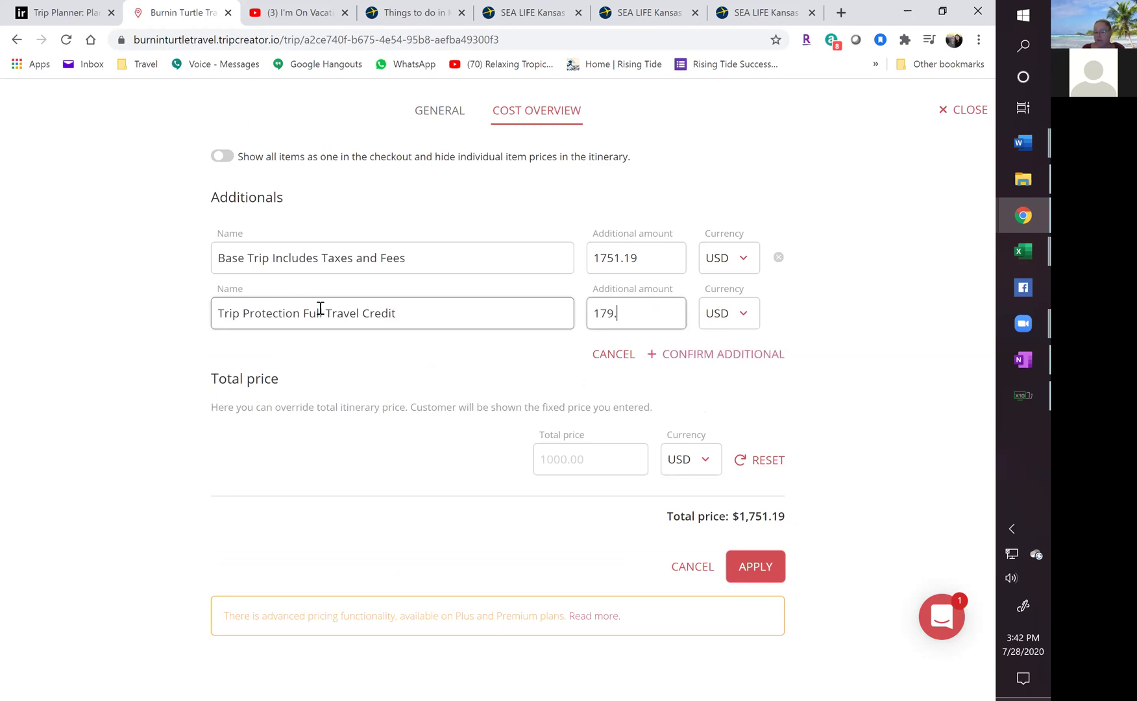
type("84")
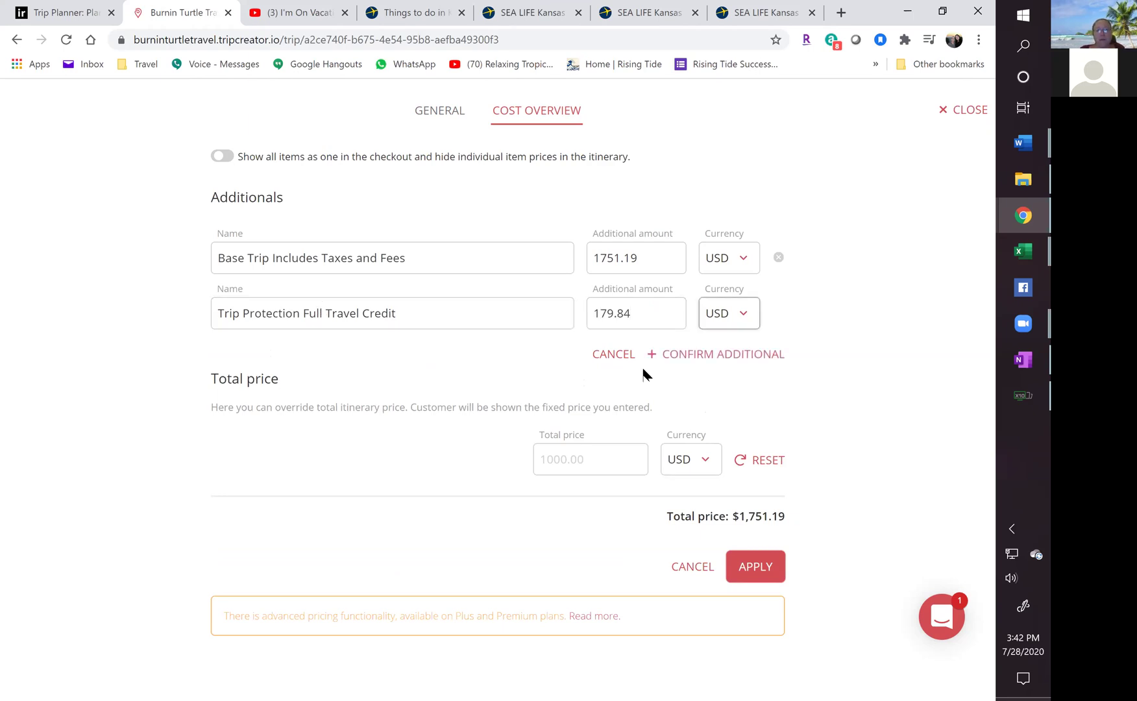
left_click(678, 356)
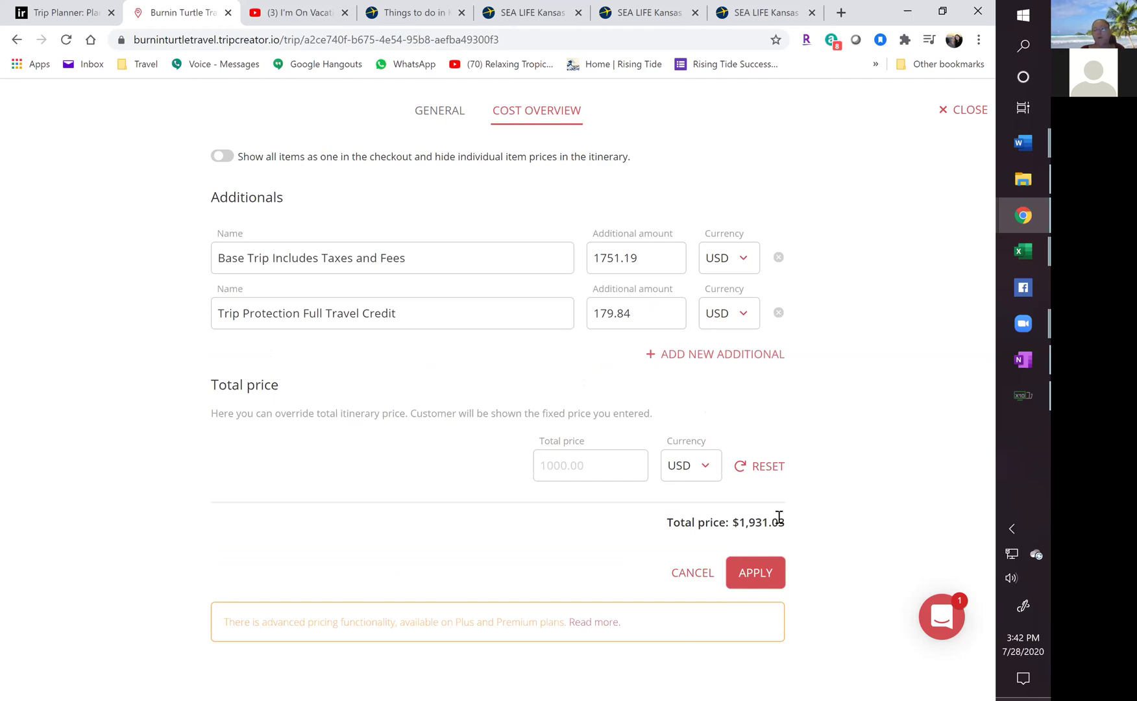
left_click(625, 262)
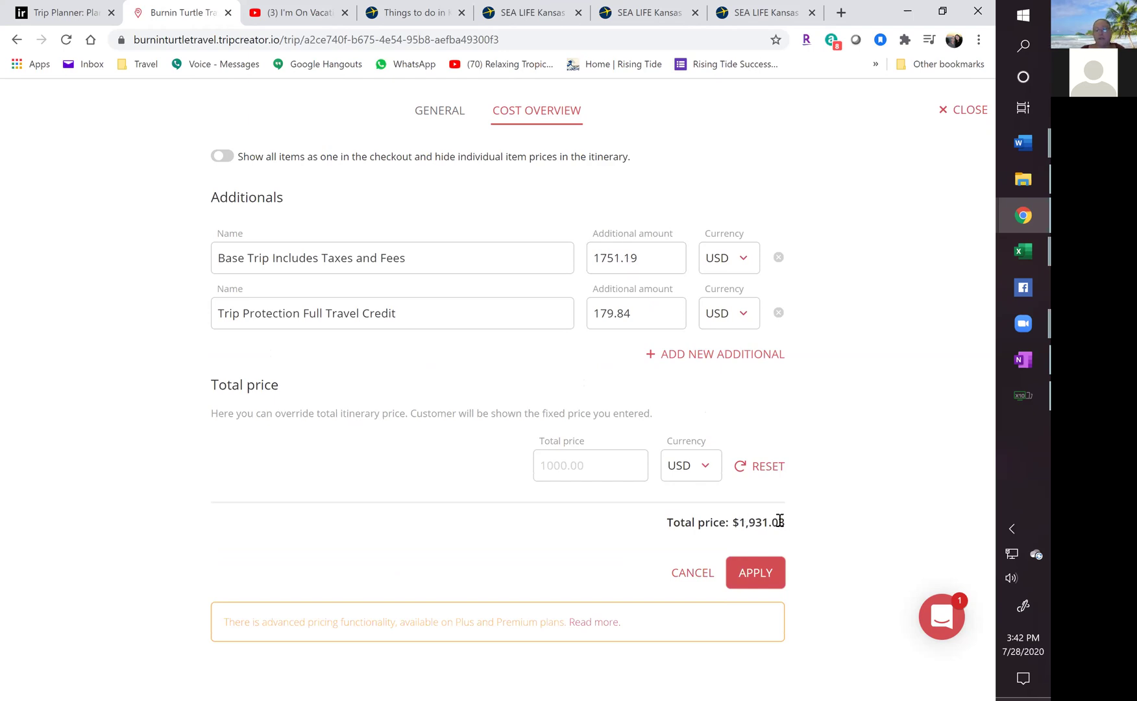
left_click(762, 571)
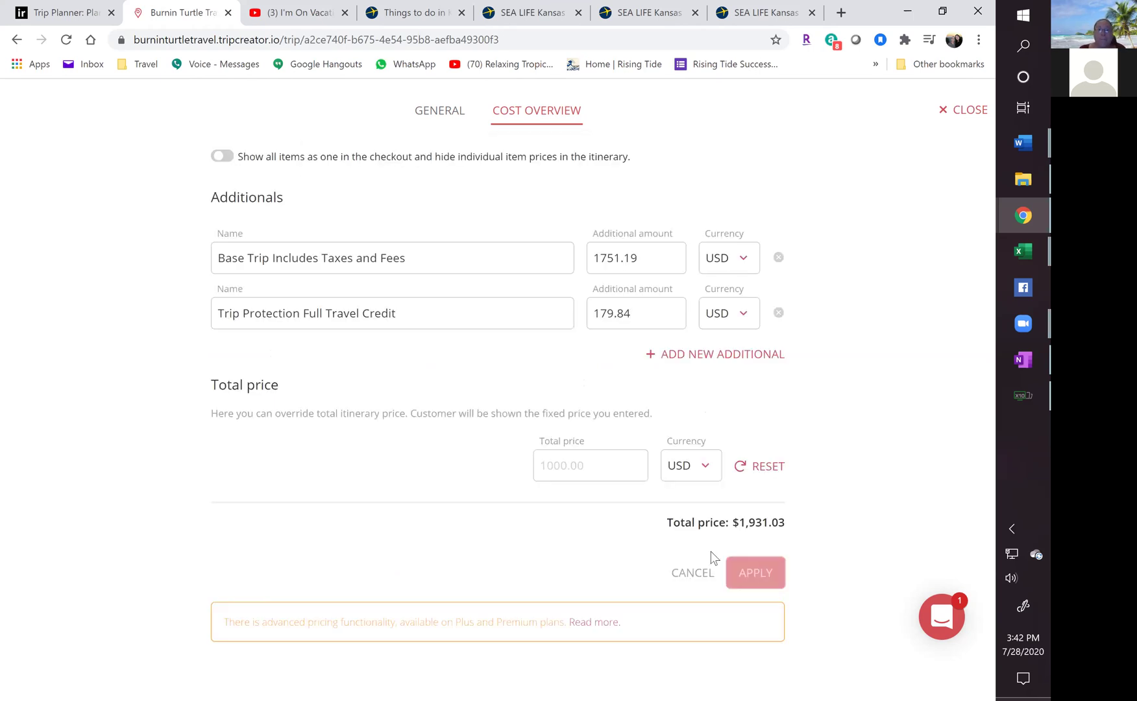
Scroll through the customer preview showing the $1,931.03 total, then return to the itinerary editor.
left_click(955, 112)
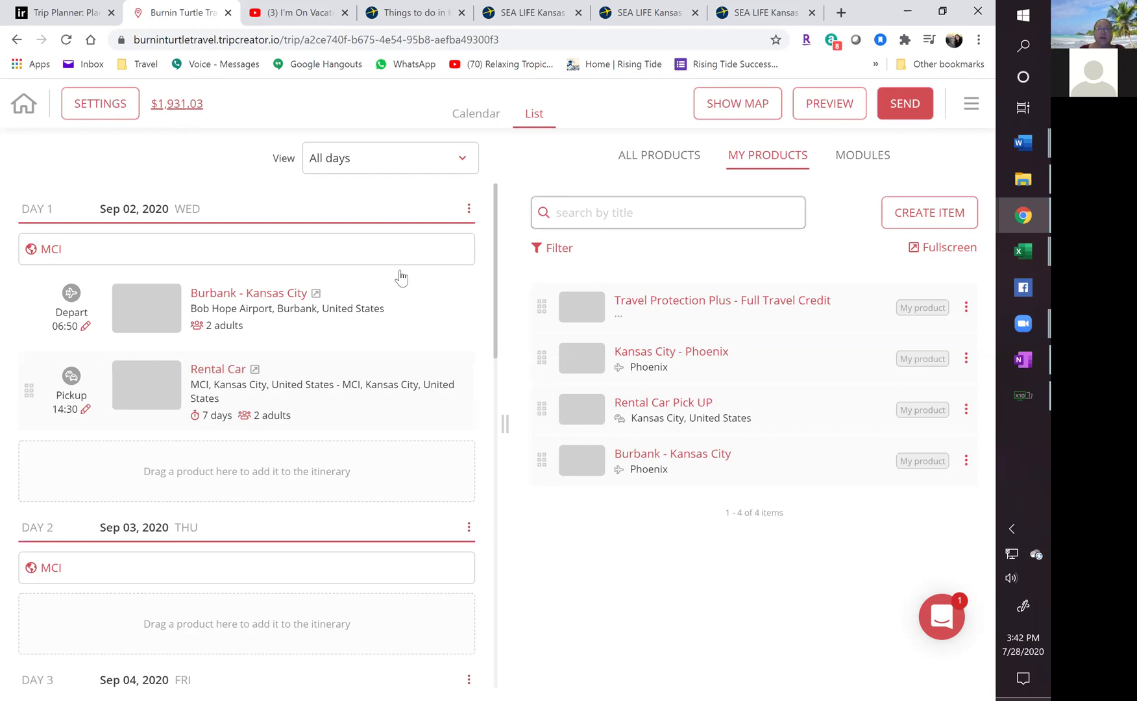
left_click(824, 105)
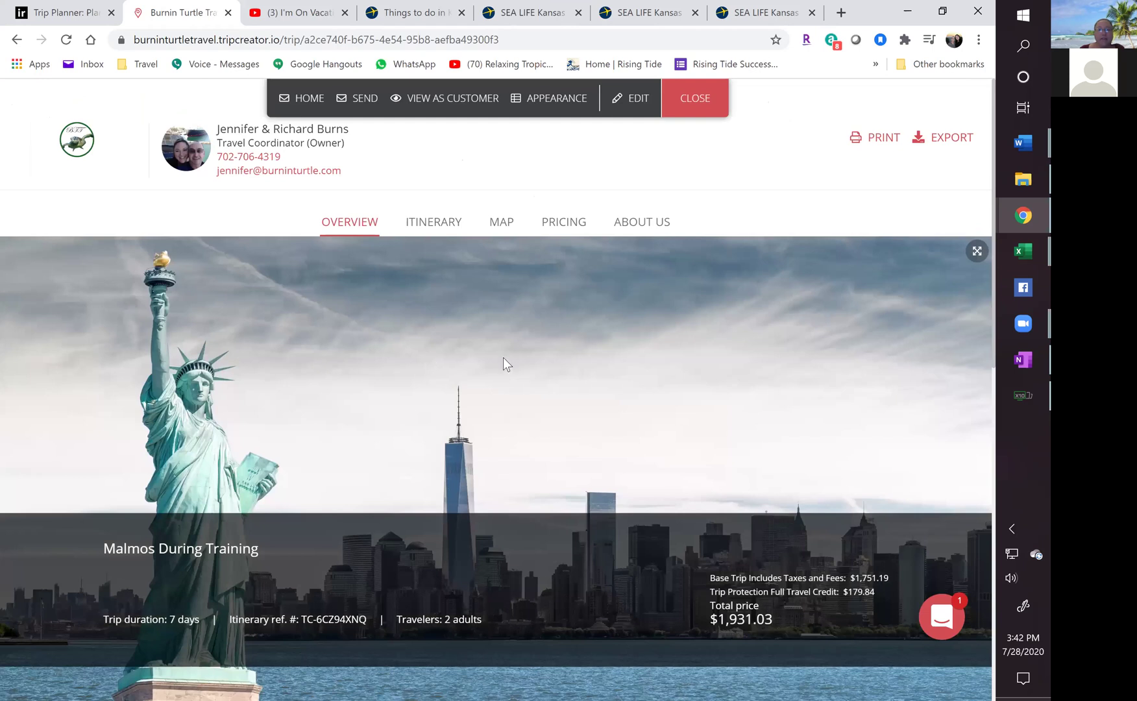
scroll(495, 356, "down", 3)
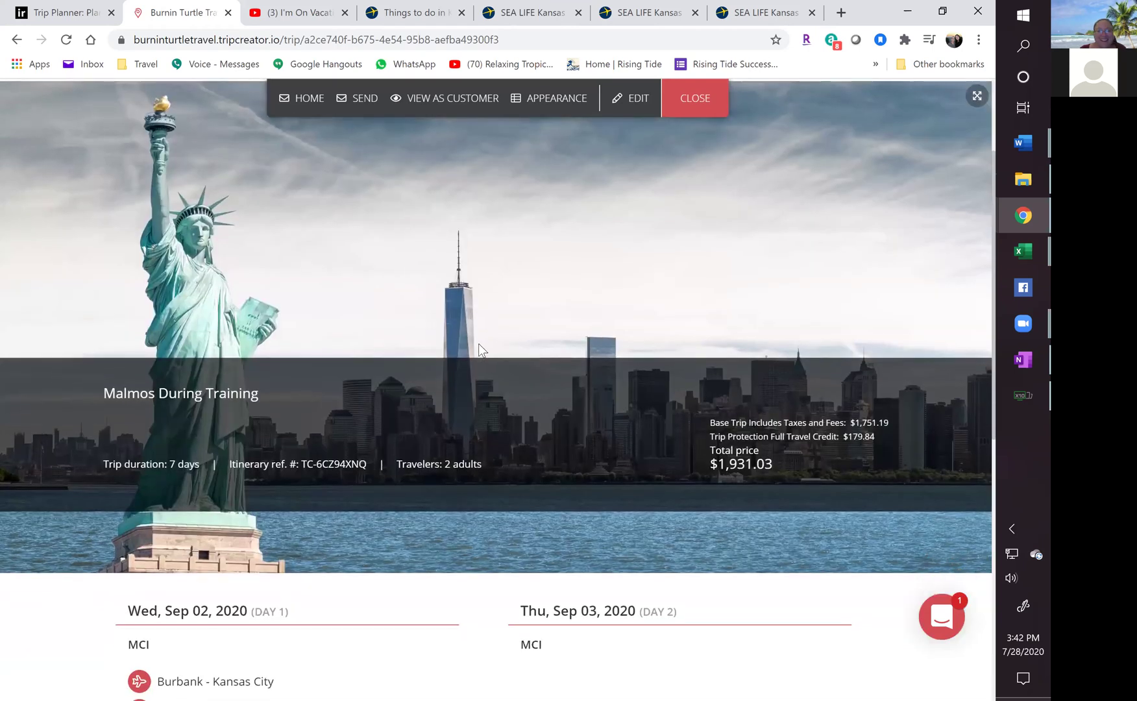
scroll(478, 343, "down", 6)
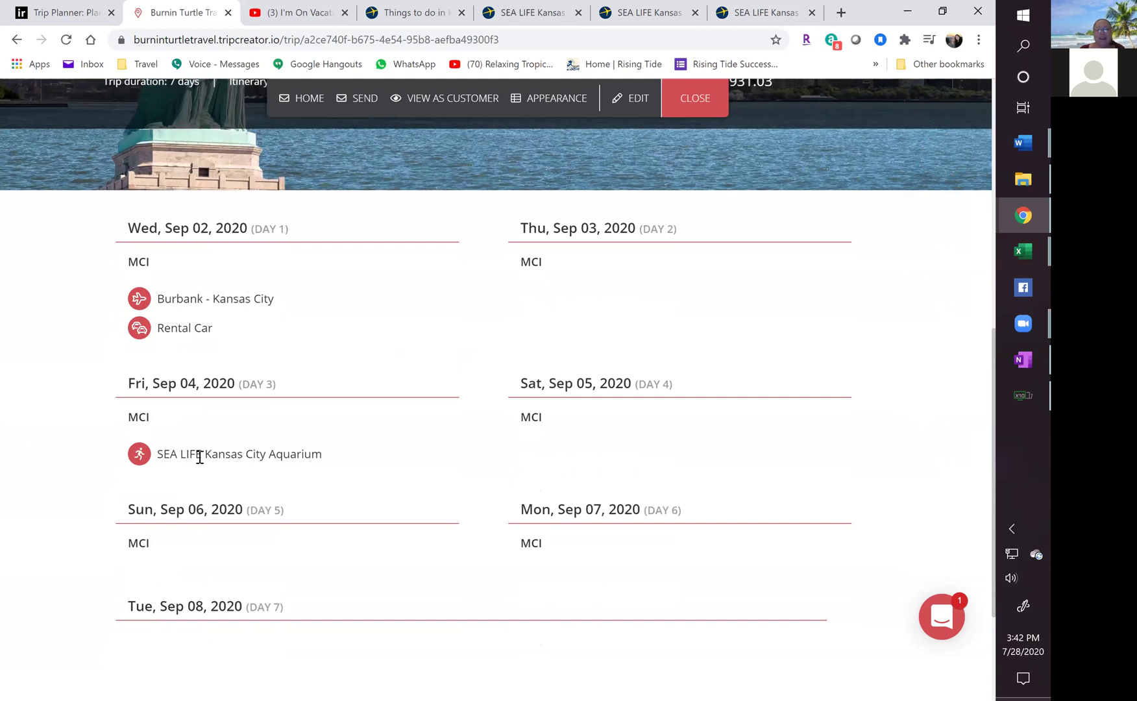
scroll(287, 457, "down", 3)
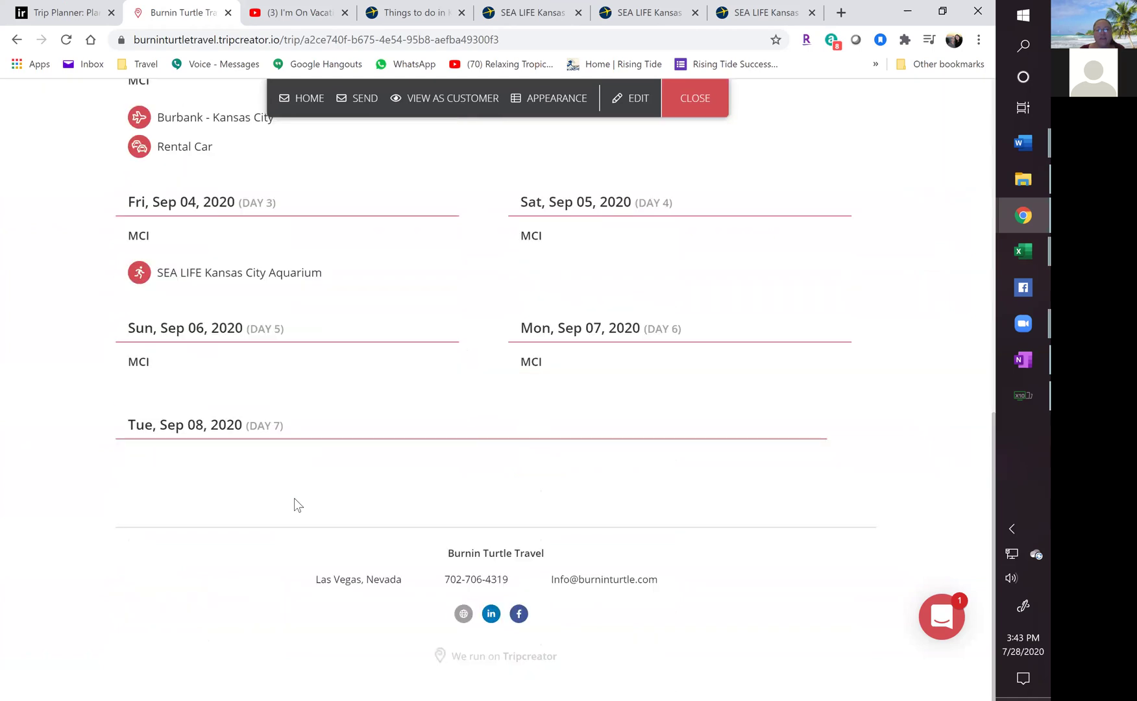
scroll(332, 448, "up", 1)
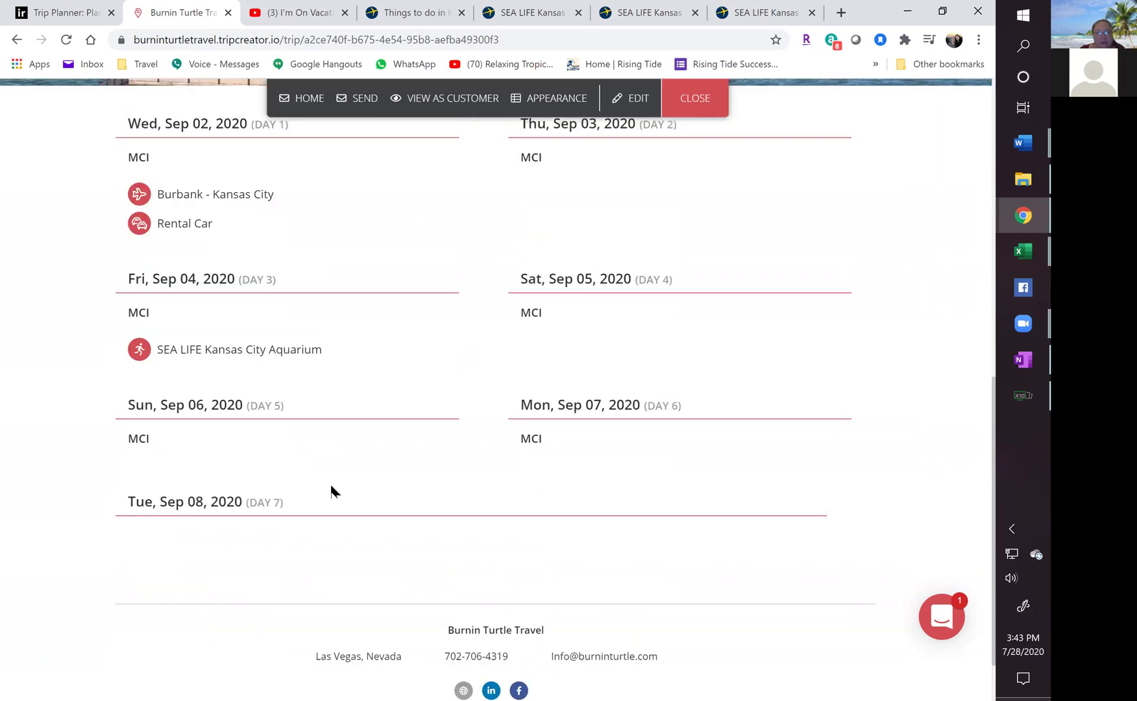
scroll(319, 494, "down", 1)
scroll(318, 485, "up", 7)
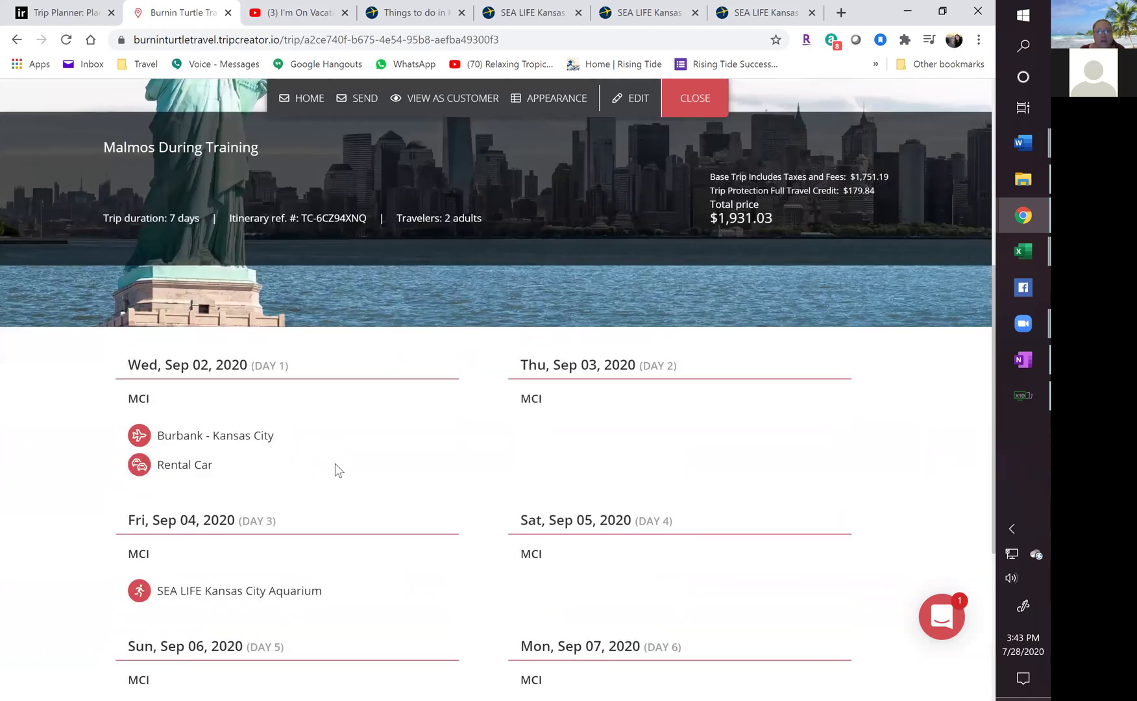
left_click(687, 107)
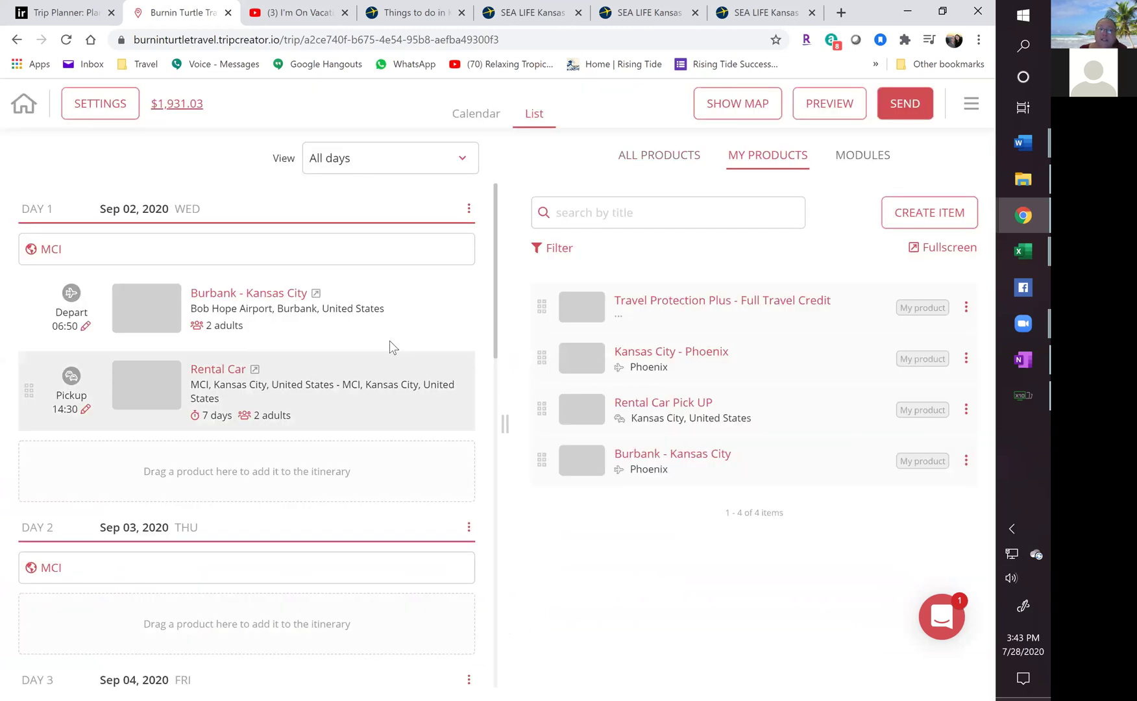
Place the Kansas City - Phoenix flight on Day 7 (Sep 08), after the rental car drop-off.
scroll(363, 328, "down", 5)
scroll(340, 330, "down", 7)
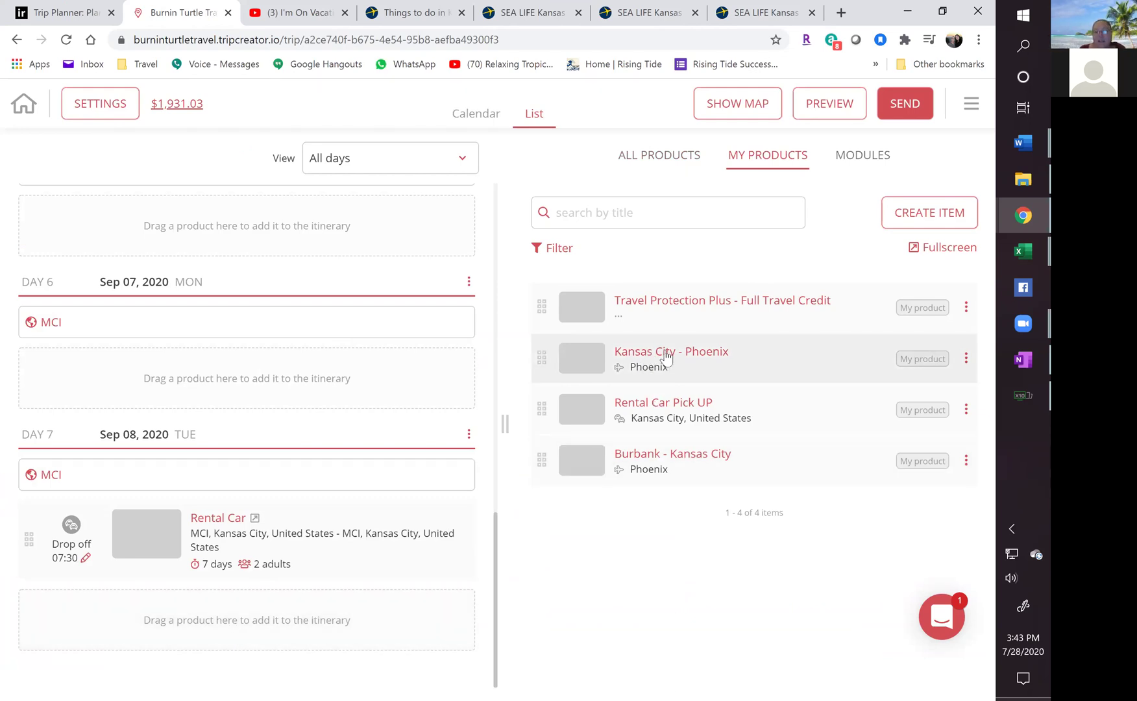
left_click_drag(651, 356, 166, 646)
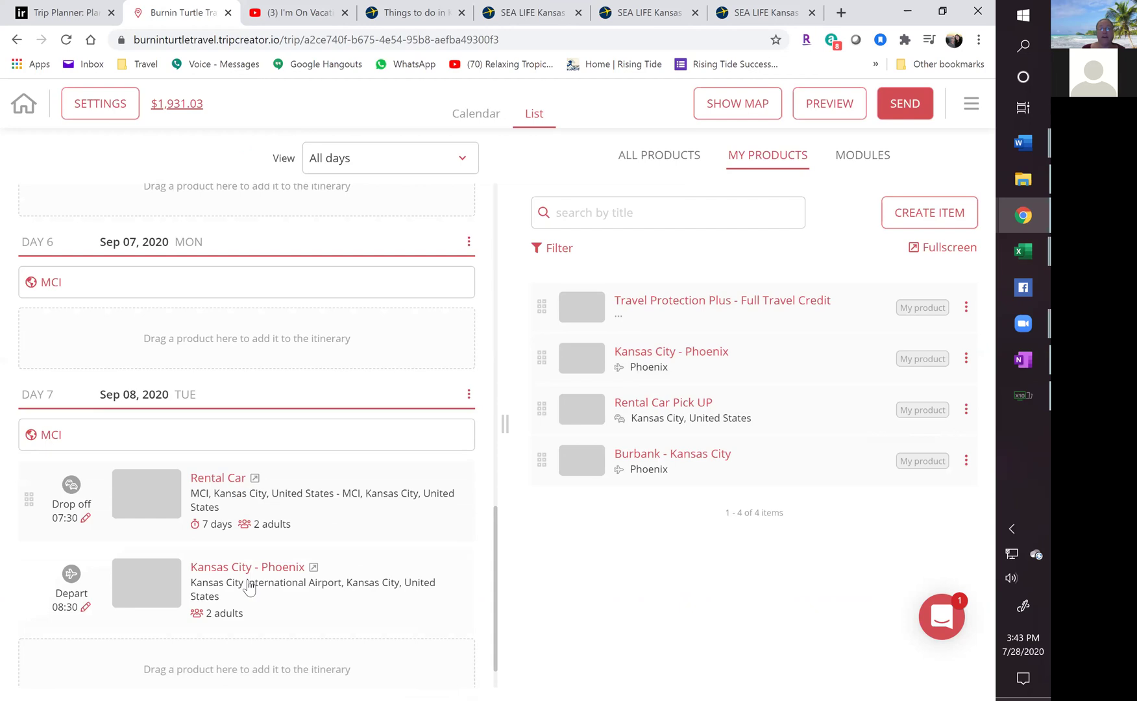
left_click(818, 107)
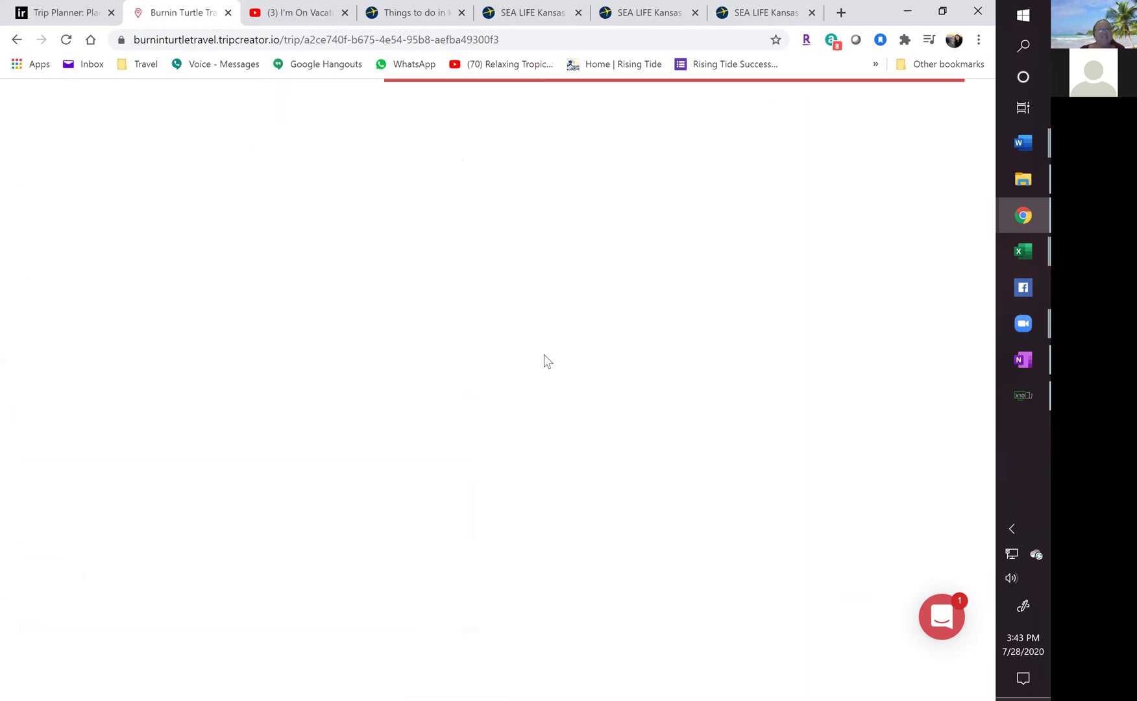
scroll(448, 359, "down", 10)
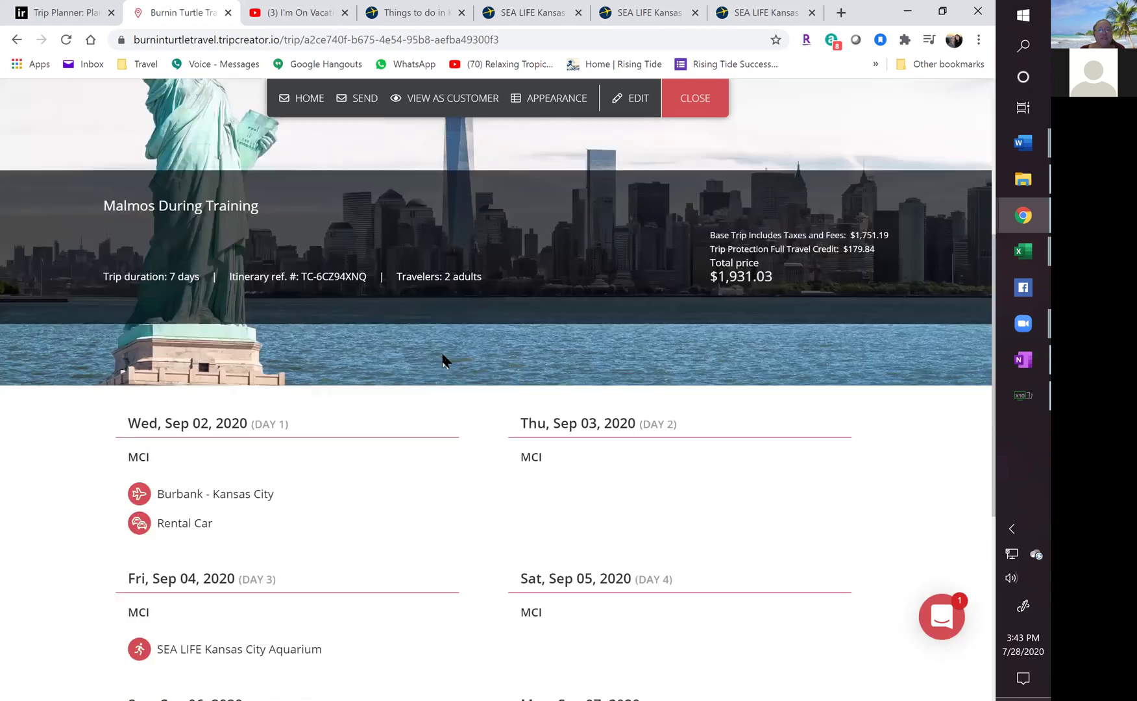
scroll(437, 363, "down", 1)
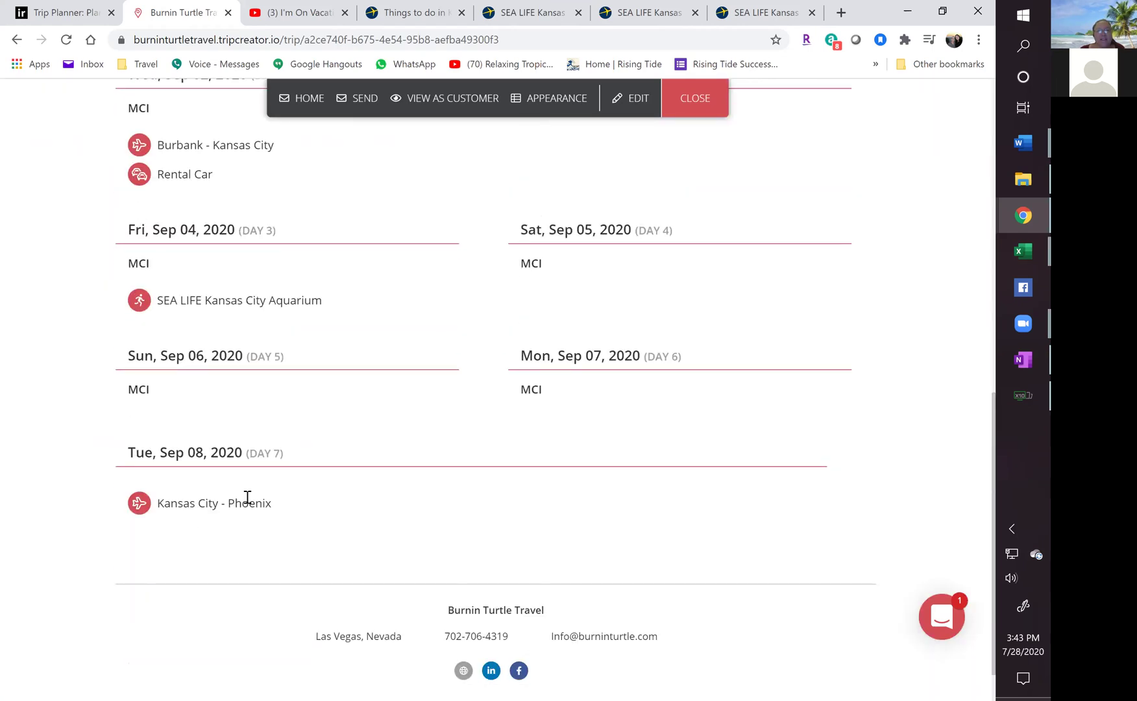
scroll(481, 489, "up", 4)
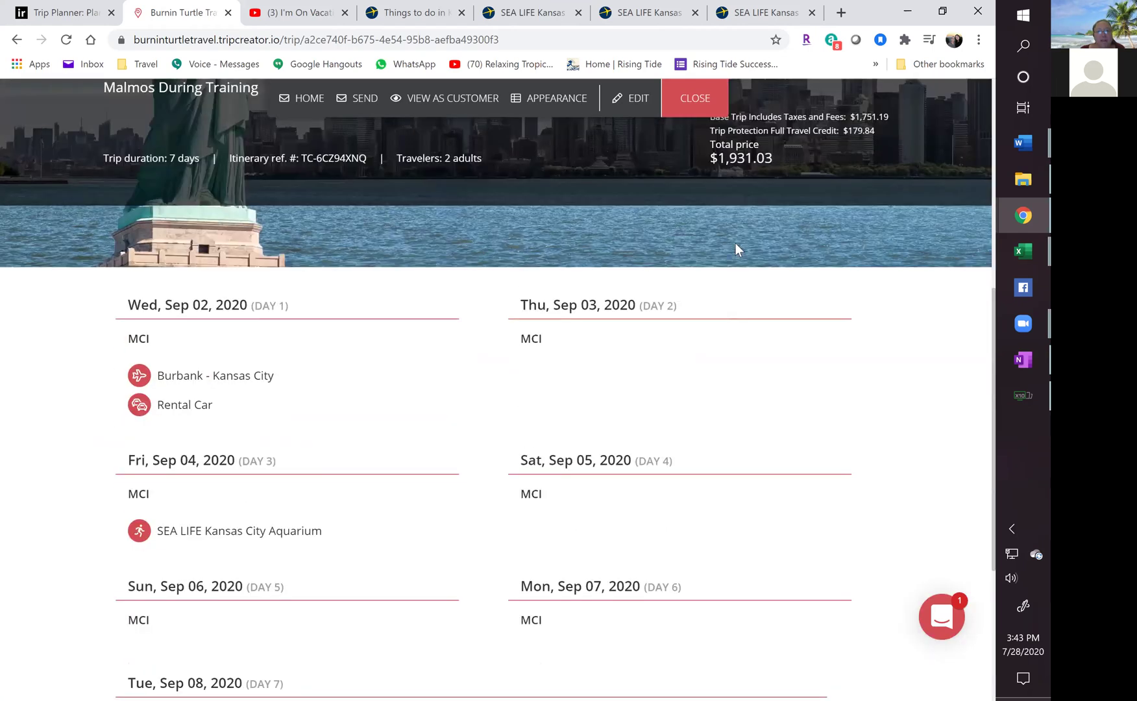
left_click(694, 103)
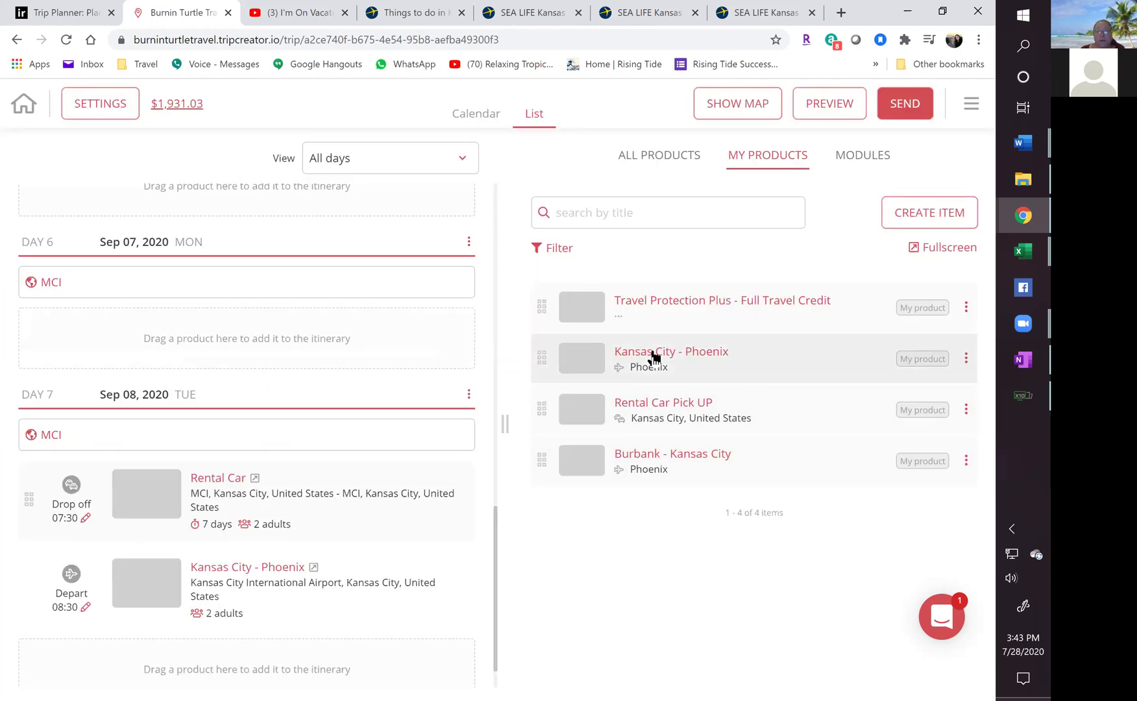
scroll(352, 475, "down", 1)
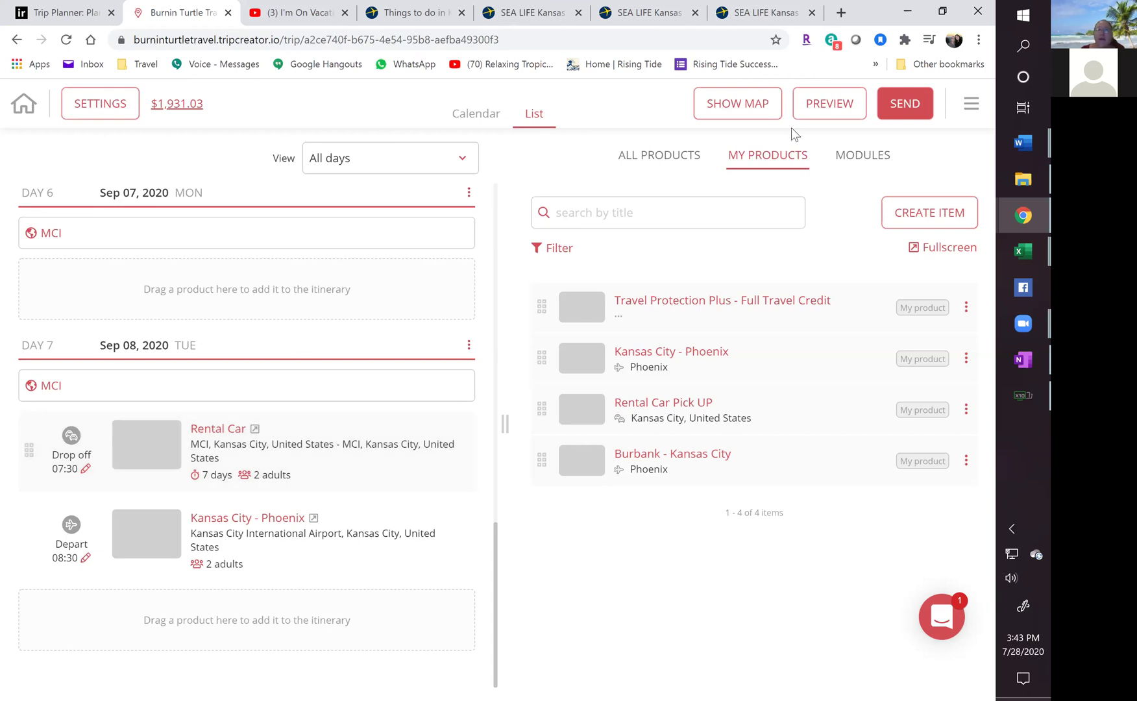
Open the customer preview's detailed itinerary and scroll through to Day 7 and the footer.
left_click(823, 107)
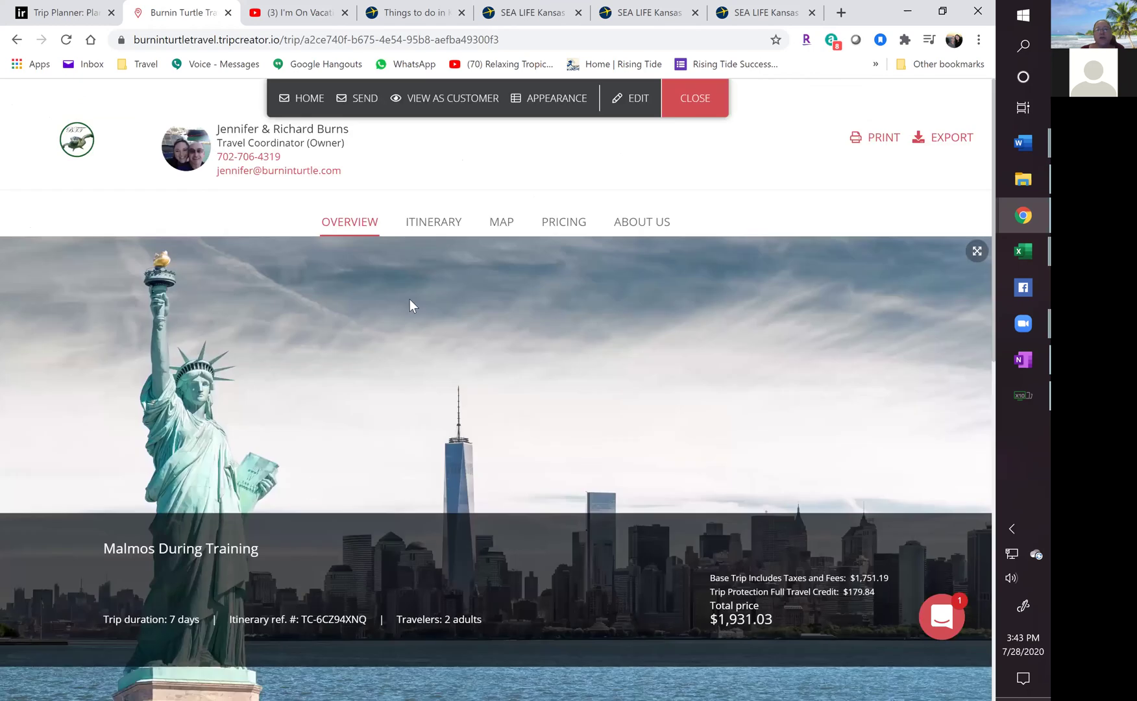
left_click(432, 224)
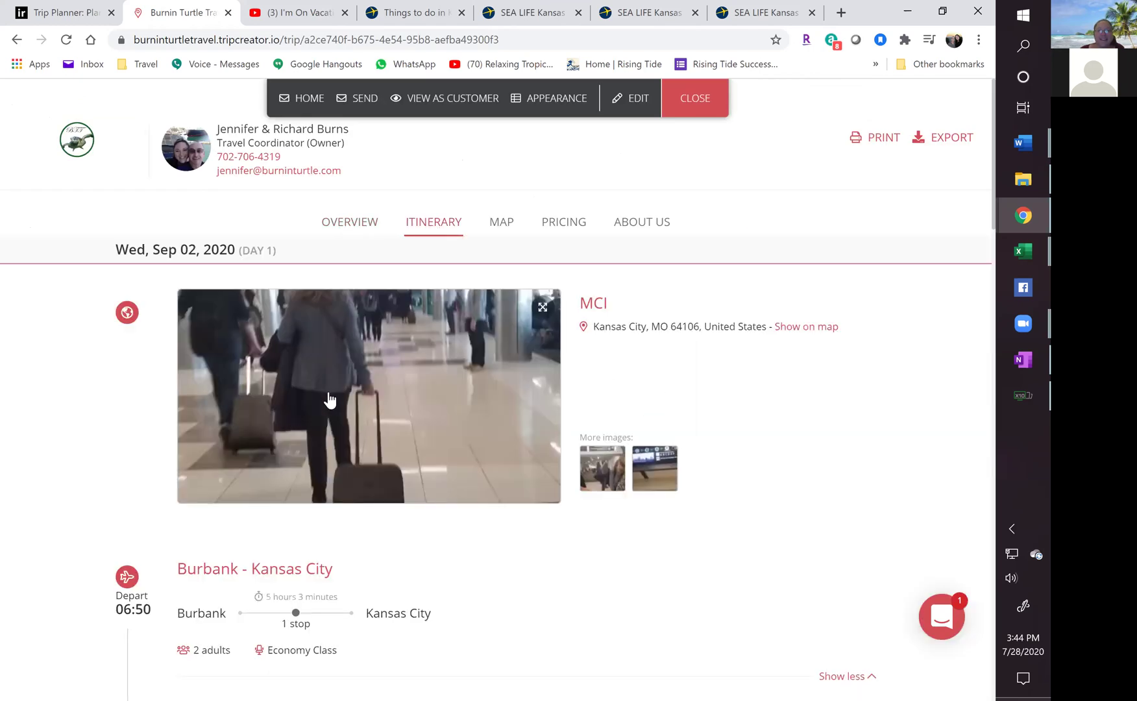
scroll(330, 399, "down", 5)
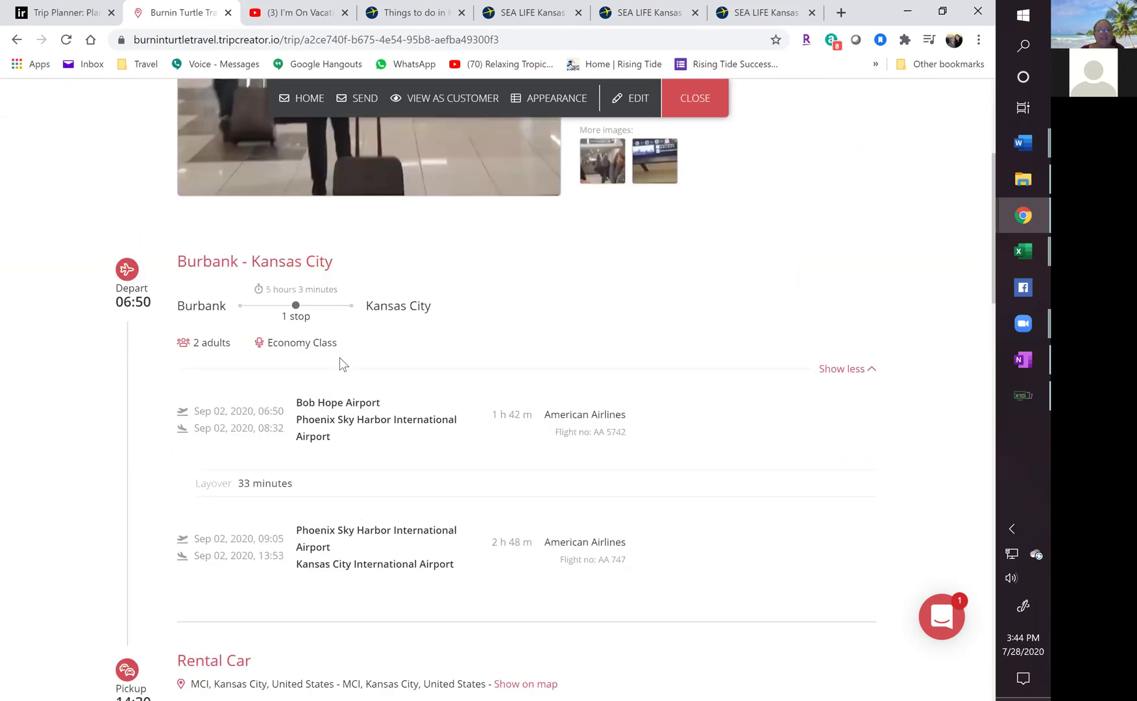
scroll(379, 367, "down", 5)
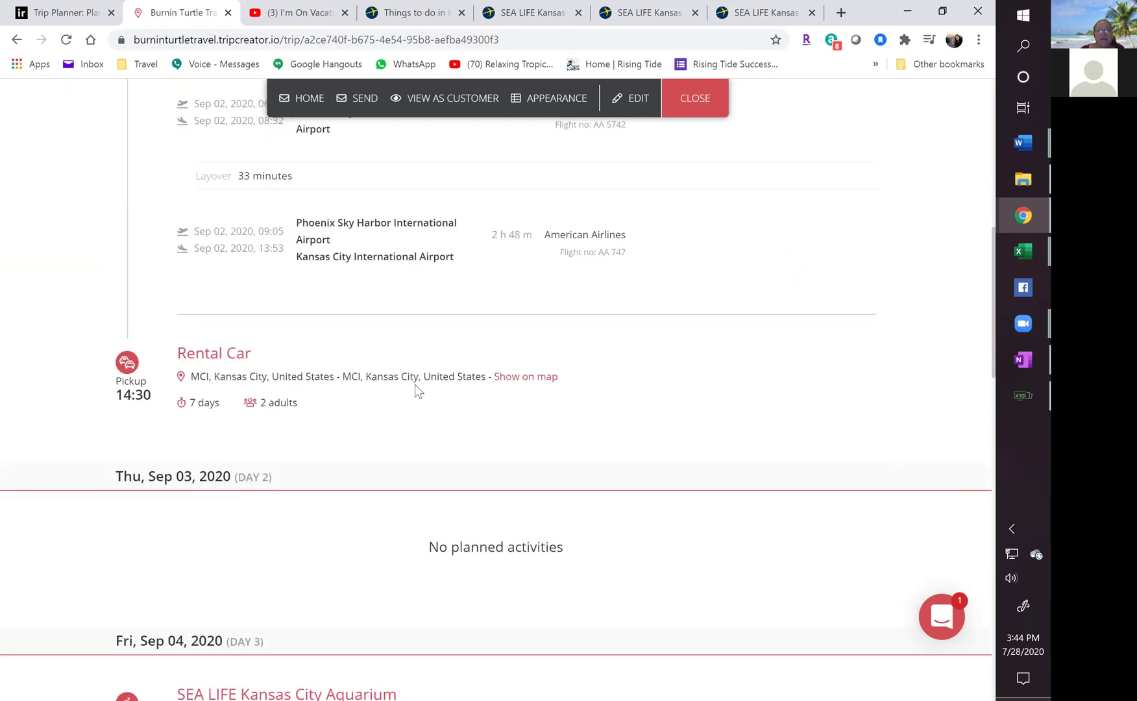
scroll(343, 384, "down", 4)
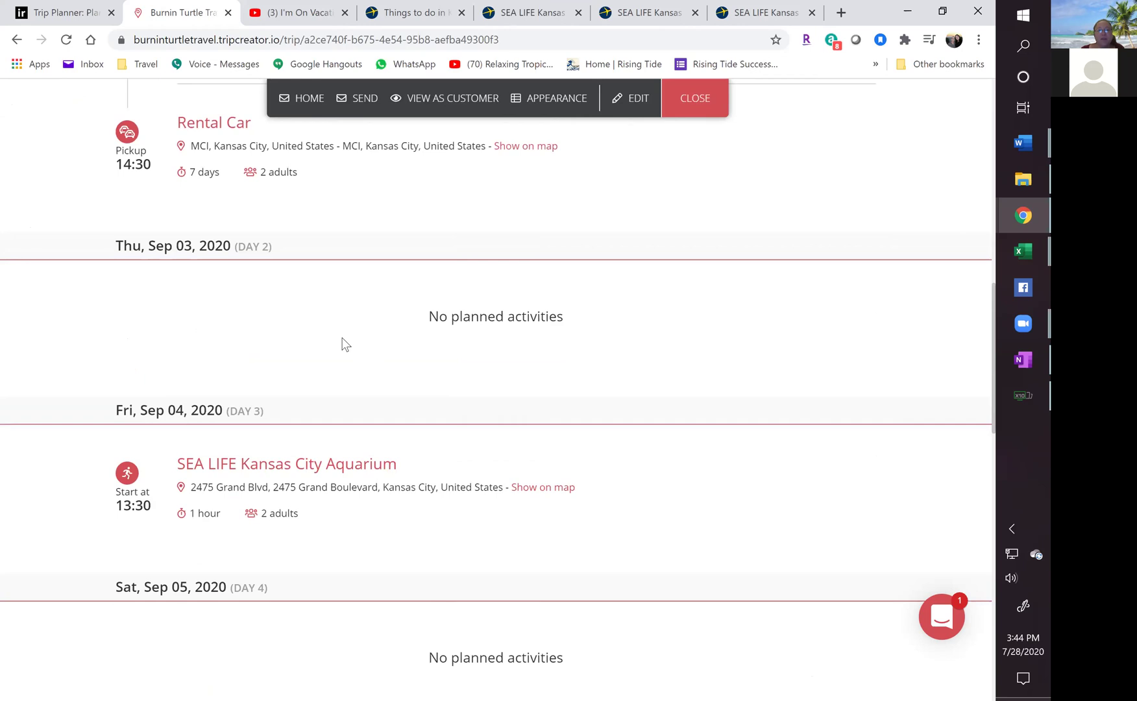
scroll(334, 361, "down", 4)
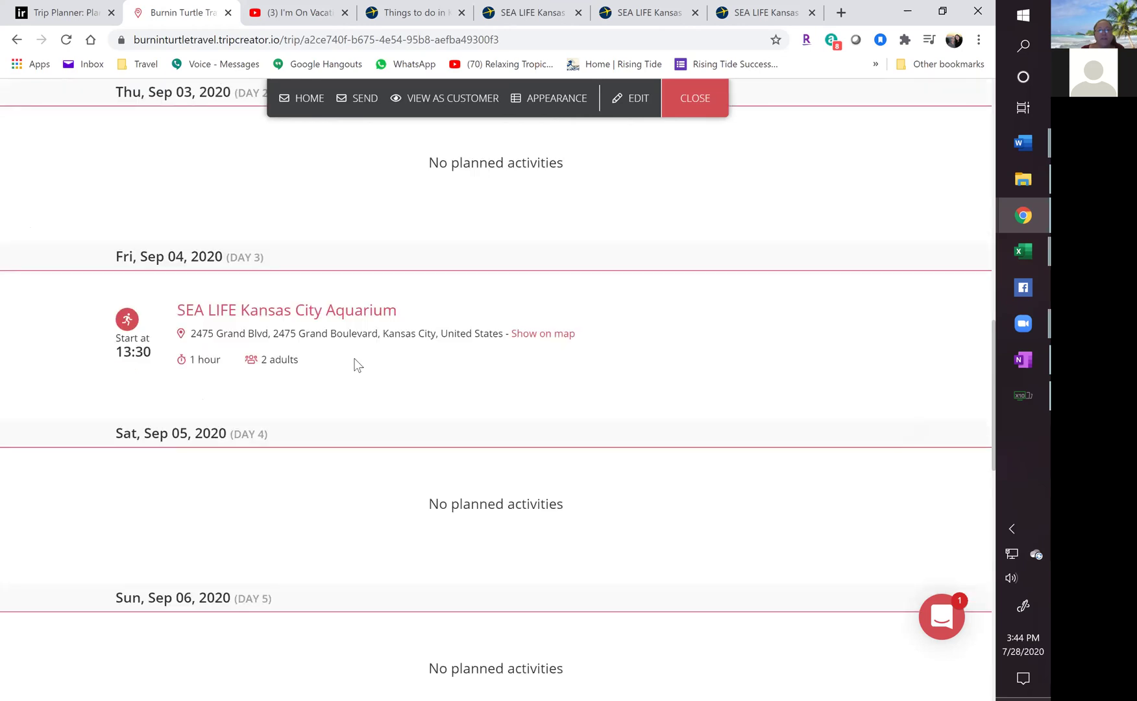
scroll(356, 363, "down", 4)
scroll(354, 365, "down", 4)
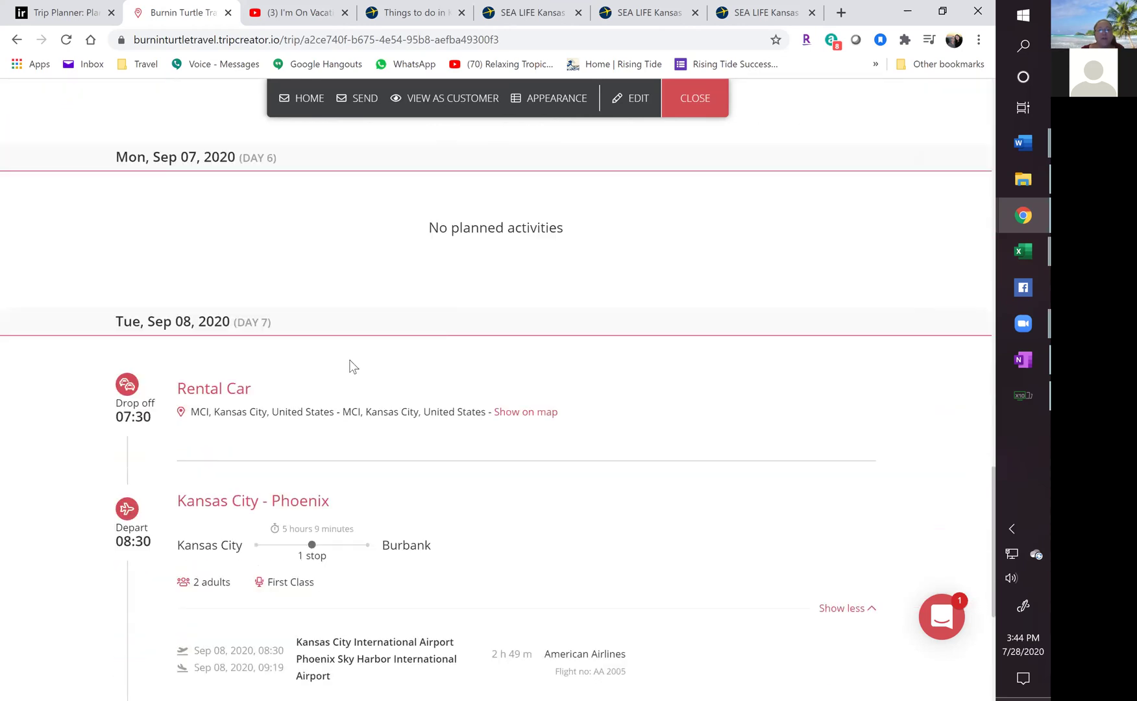
scroll(293, 392, "down", 5)
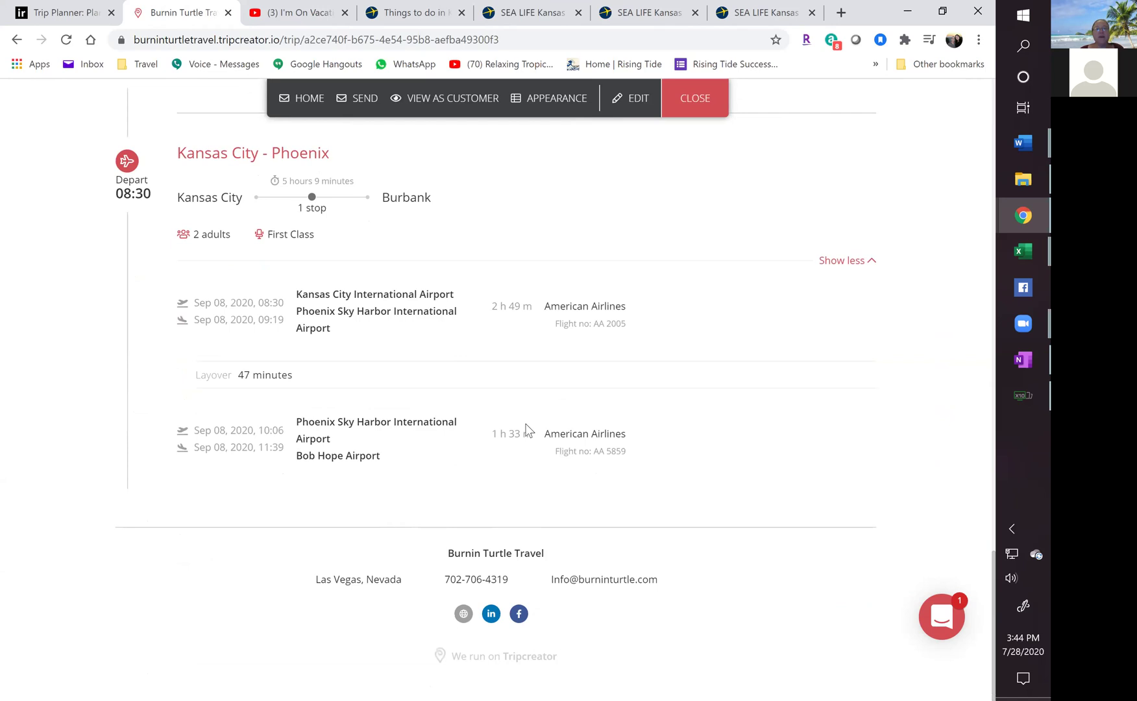
Return to the top of the preview and display the trip's route map.
scroll(527, 429, "up", 14)
scroll(527, 429, "up", 4)
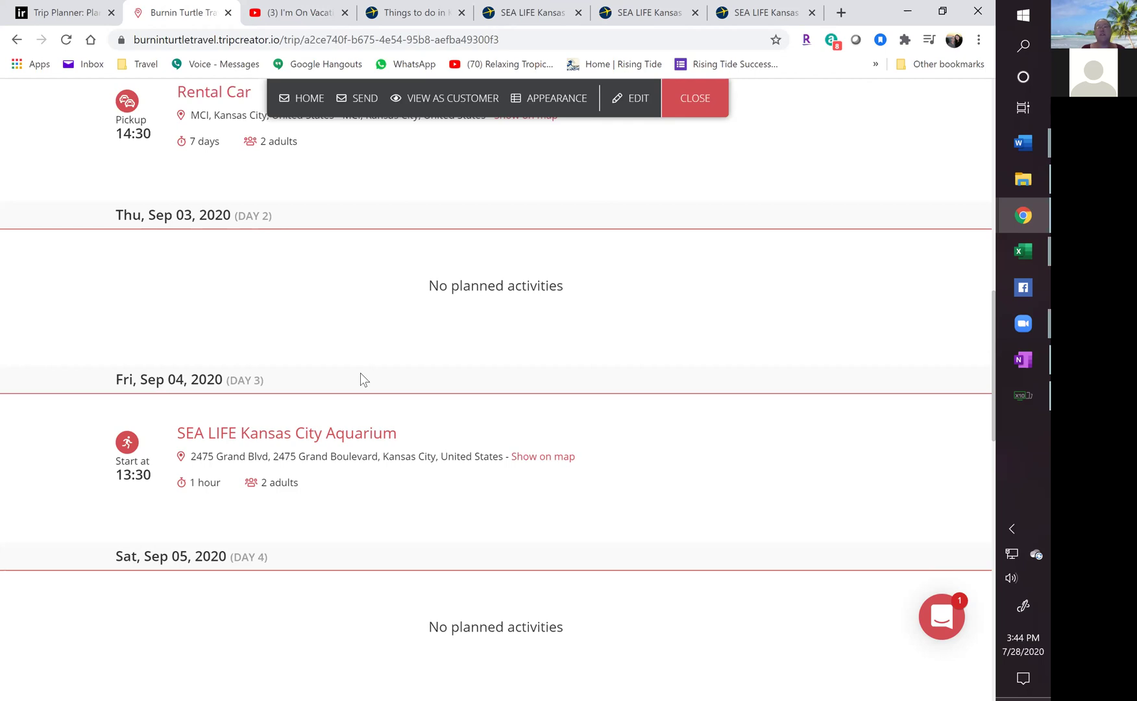
scroll(751, 358, "up", 10)
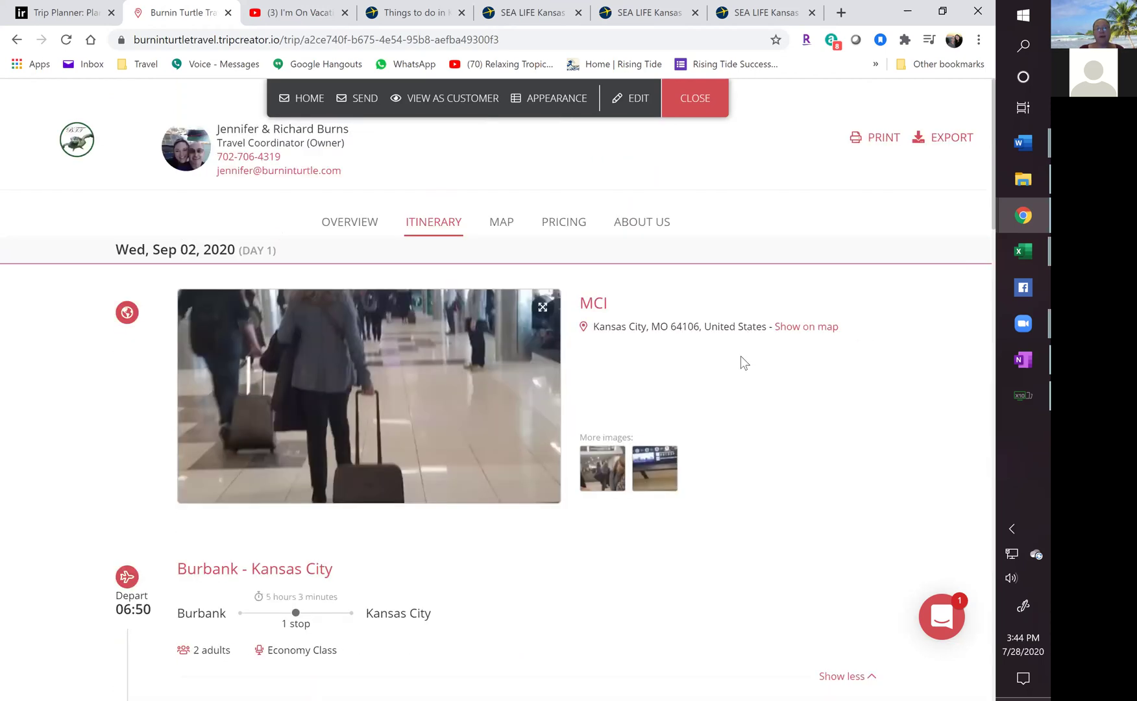
left_click(497, 224)
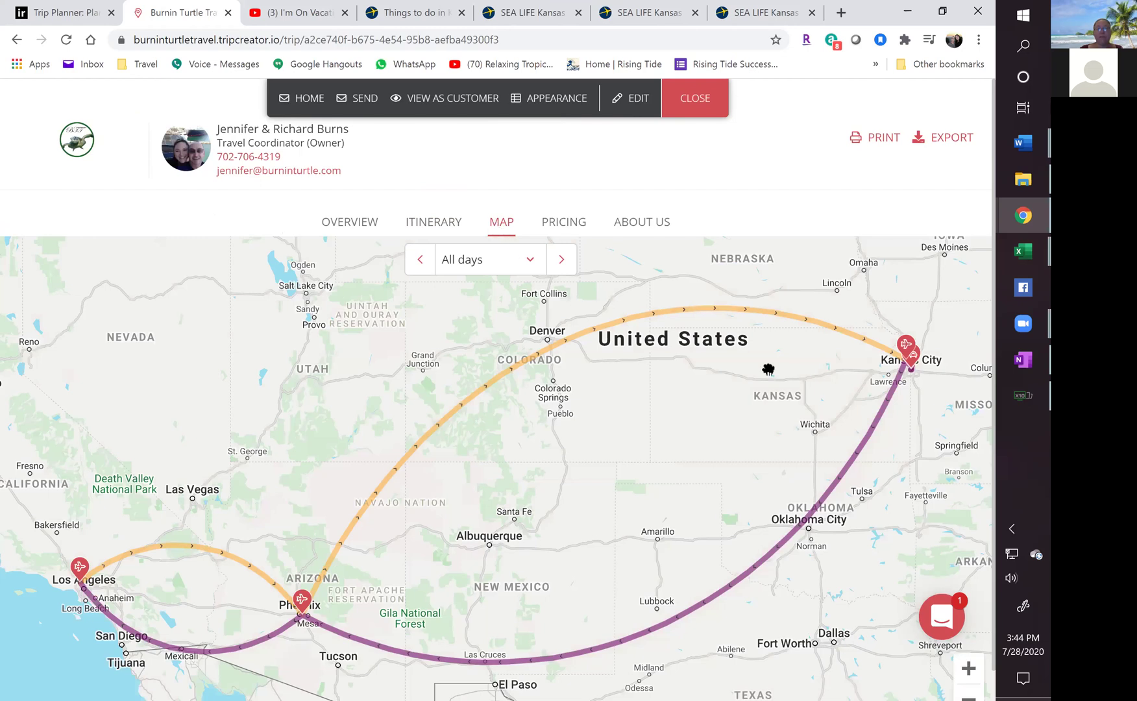
Zoom the route map in closely around Kansas City.
left_click(909, 370)
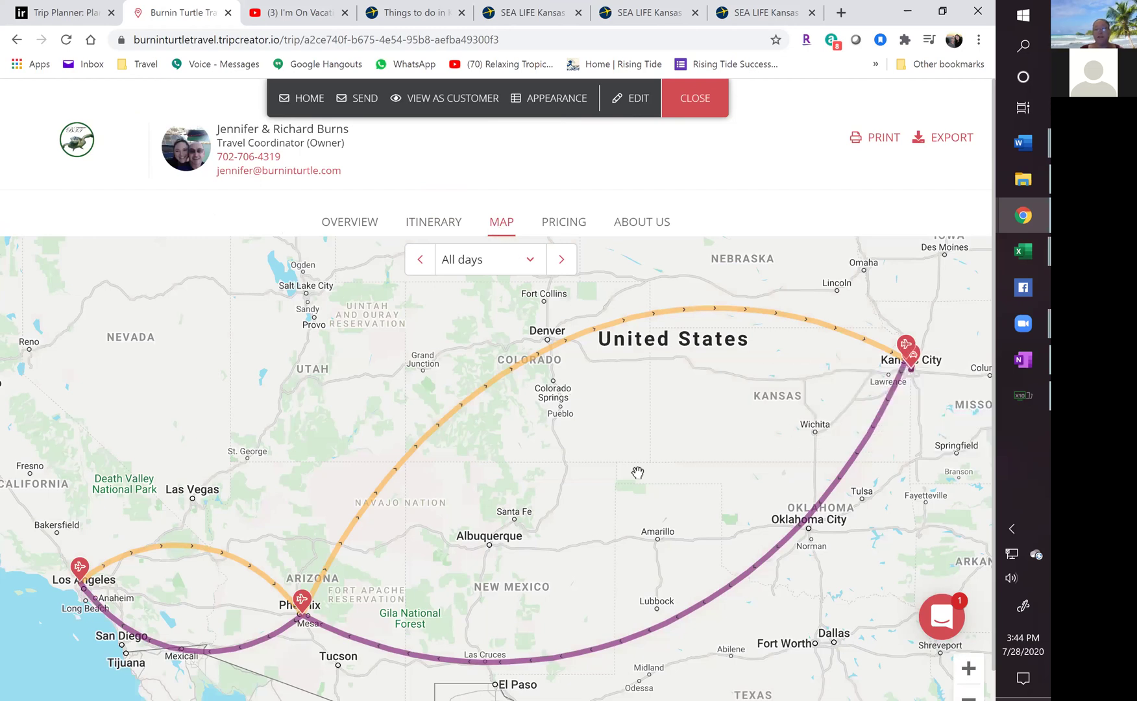
mouse_move(299, 596)
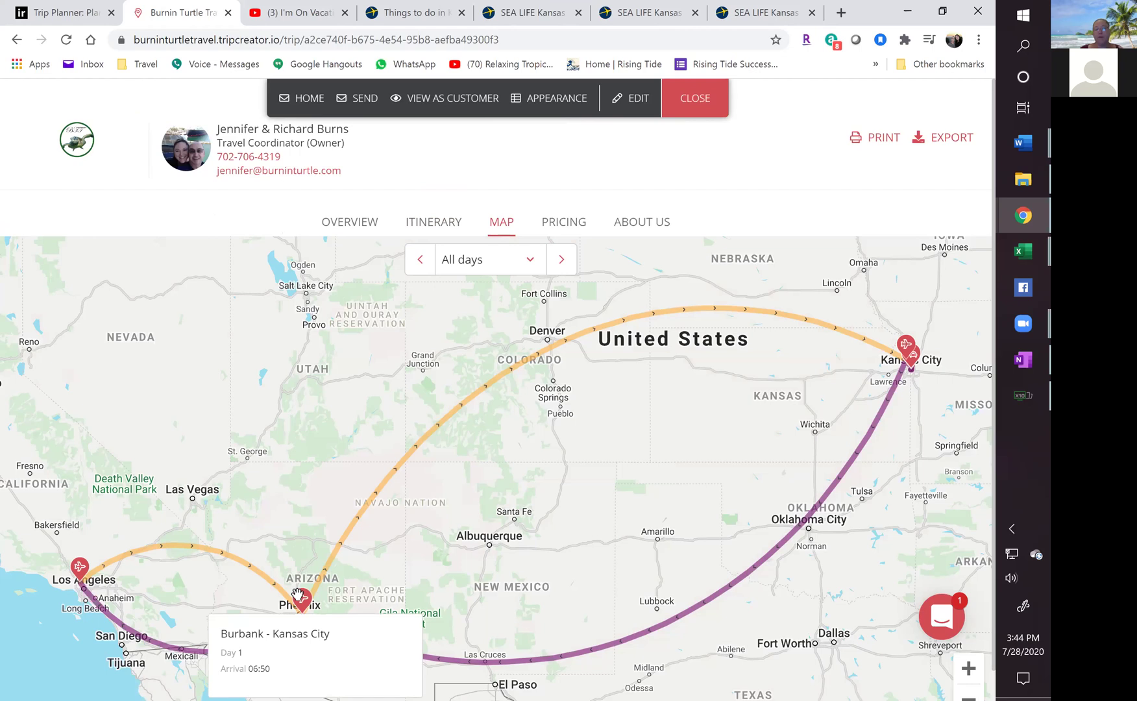
mouse_move(914, 367)
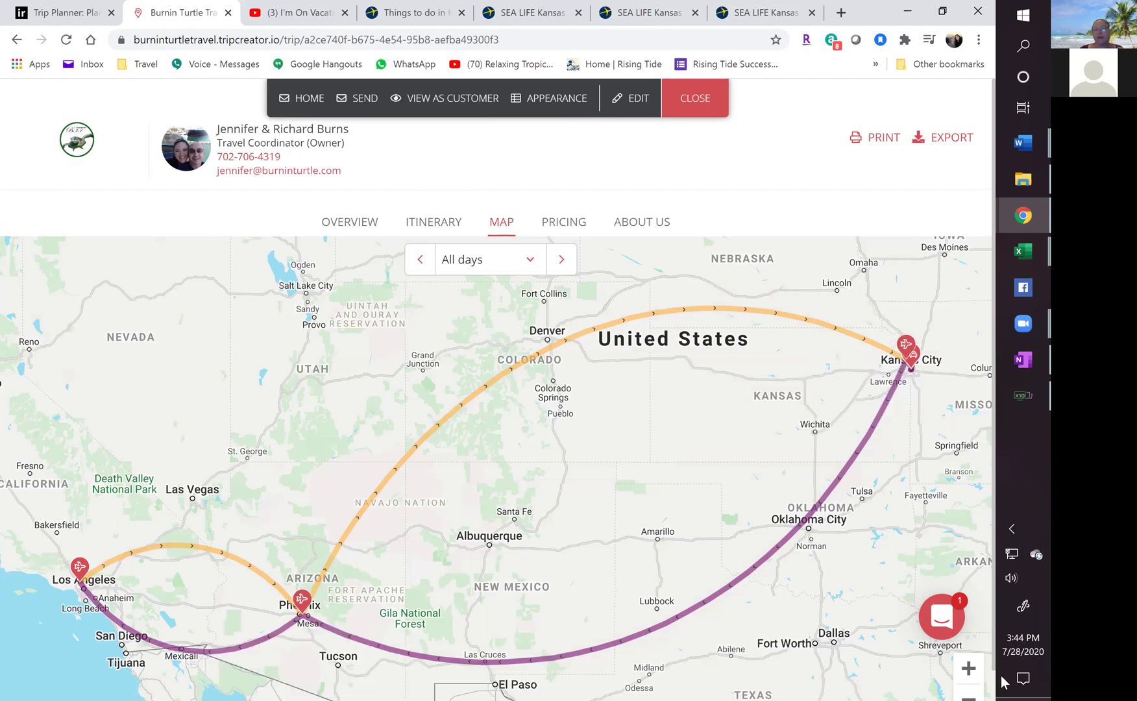
left_click(969, 670)
left_click_drag(564, 523, 116, 564)
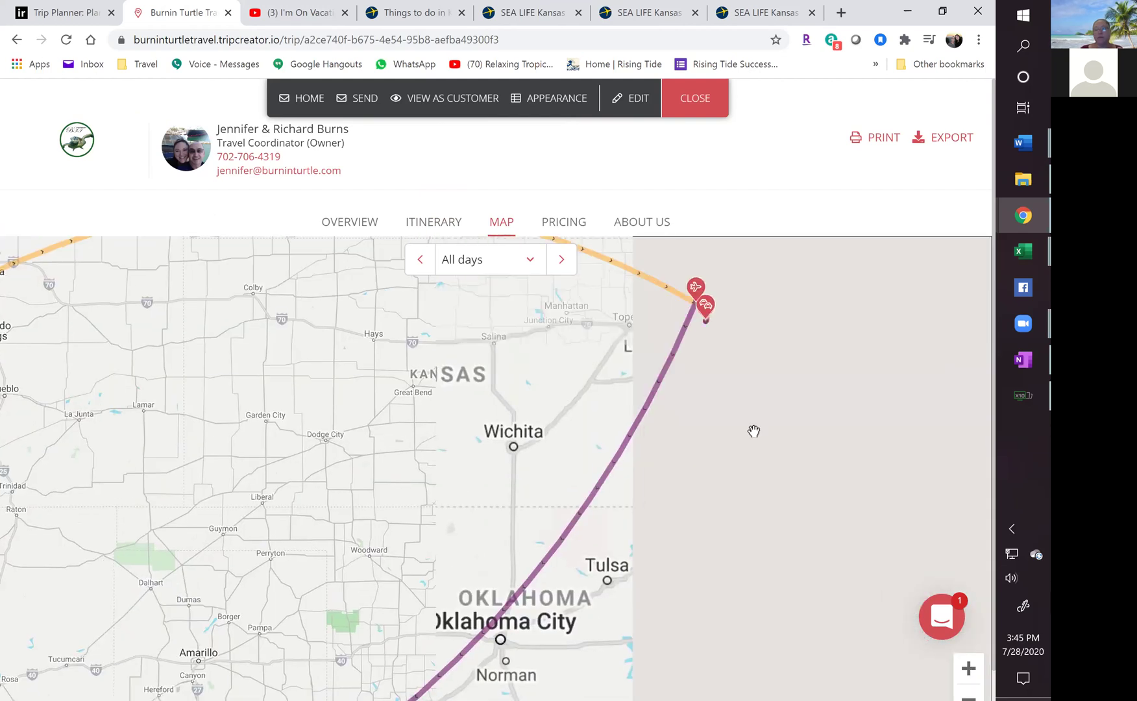
left_click(969, 669)
scroll(779, 347, "up", 3)
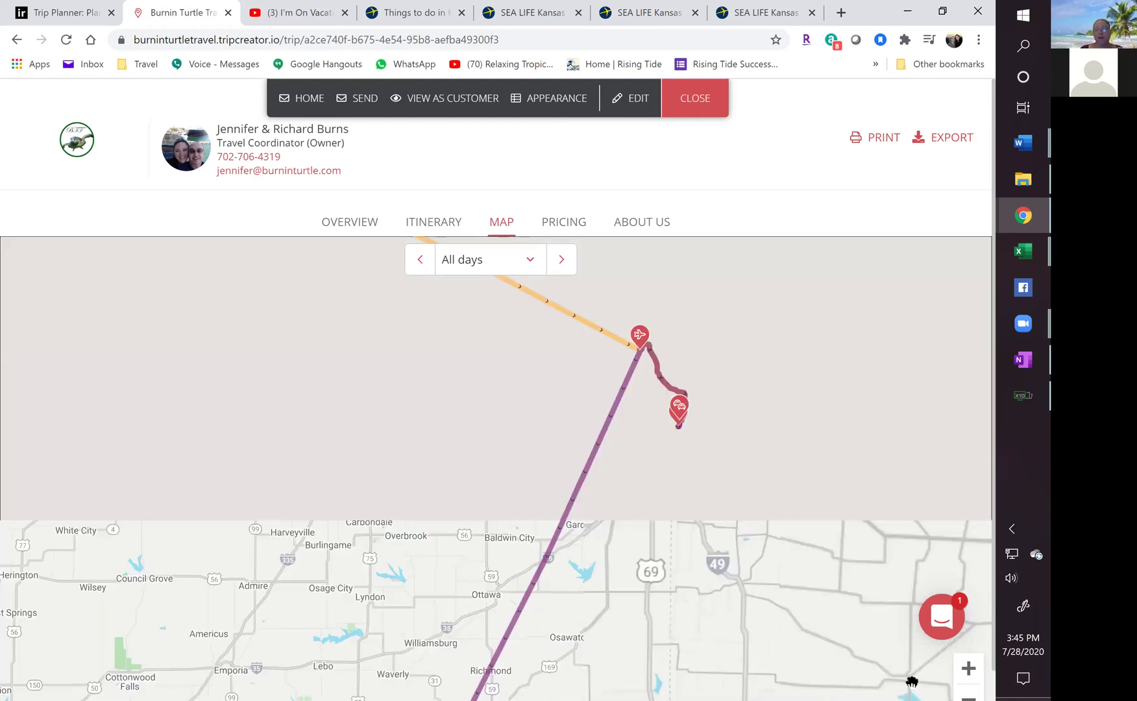
double_click(969, 671)
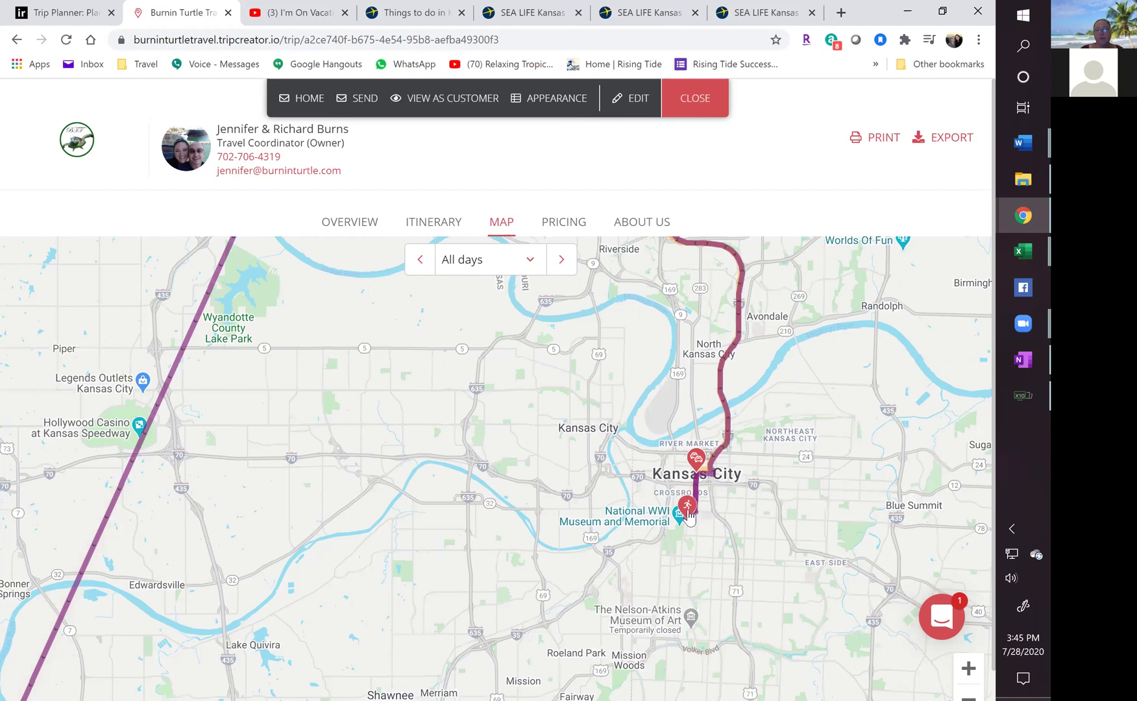
Check the SEA LIFE Kansas City Aquarium stop, then show the $1,931.03 pricing summary.
left_click(688, 506)
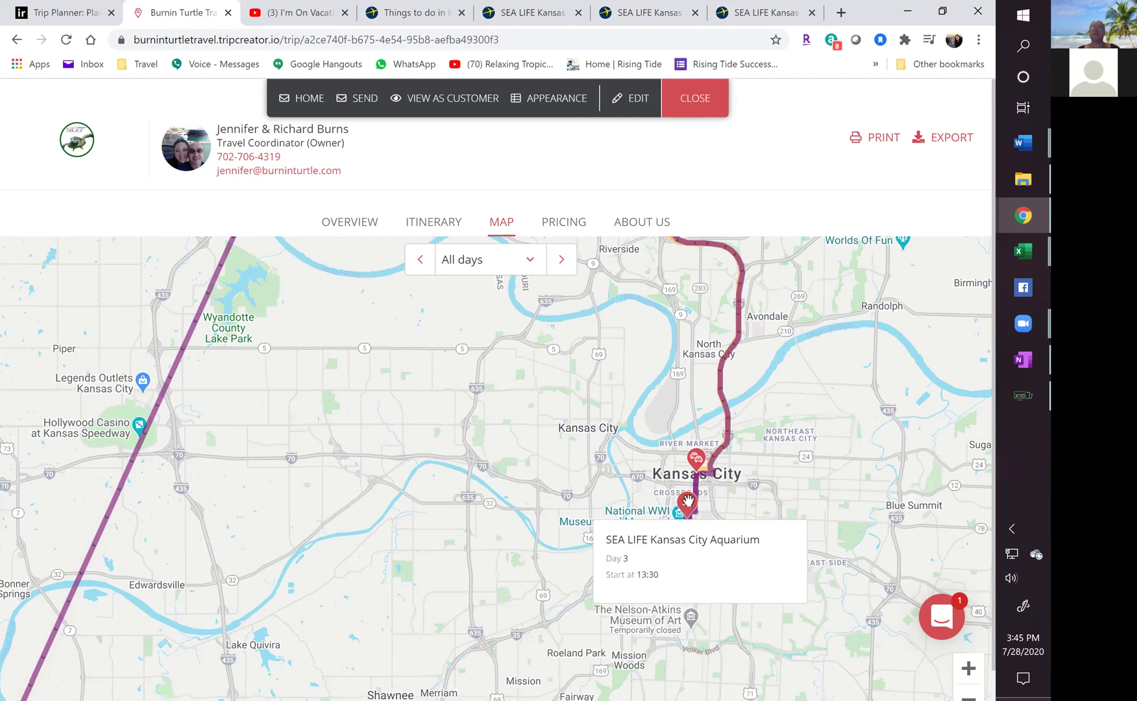
left_click(609, 344)
left_click(570, 222)
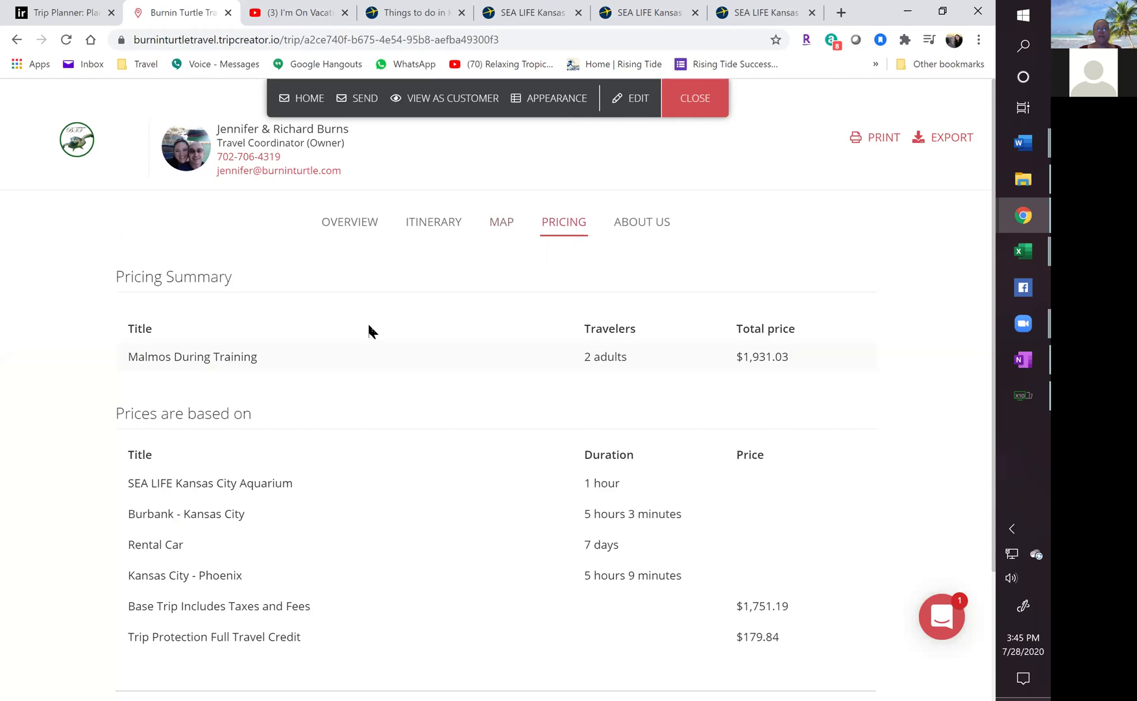
Highlight the Burnin Turtle Travel name, phone number and e-mail in the pricing page footer.
scroll(520, 475, "down", 3)
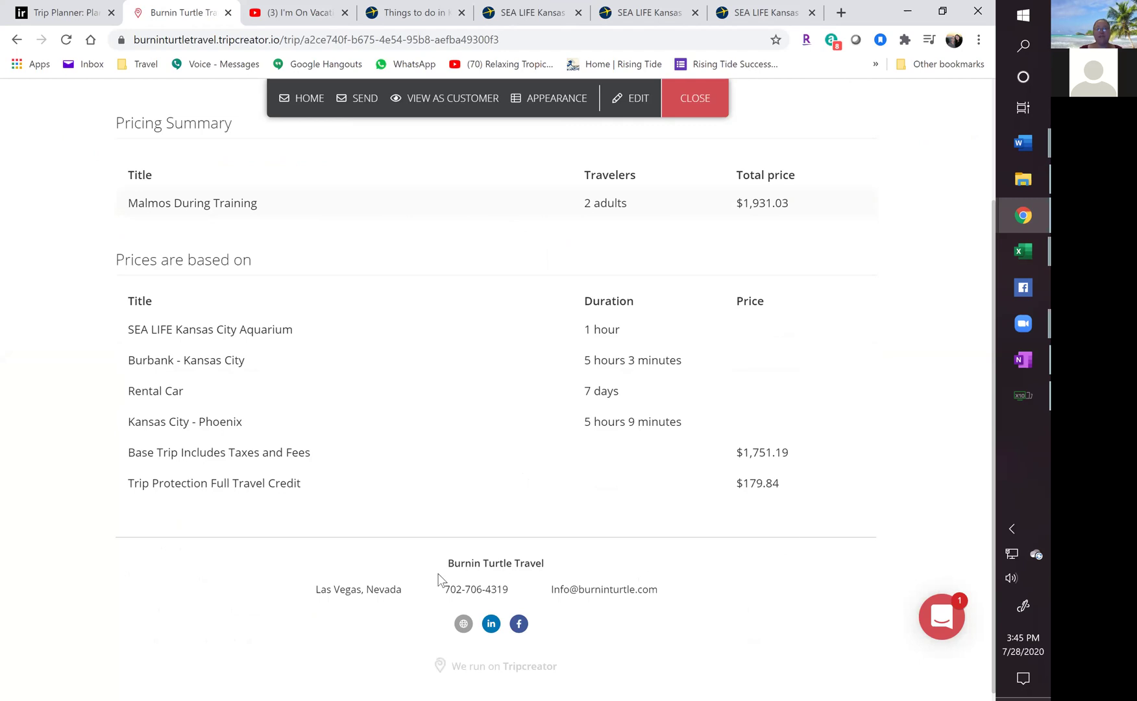
left_click_drag(436, 563, 556, 563)
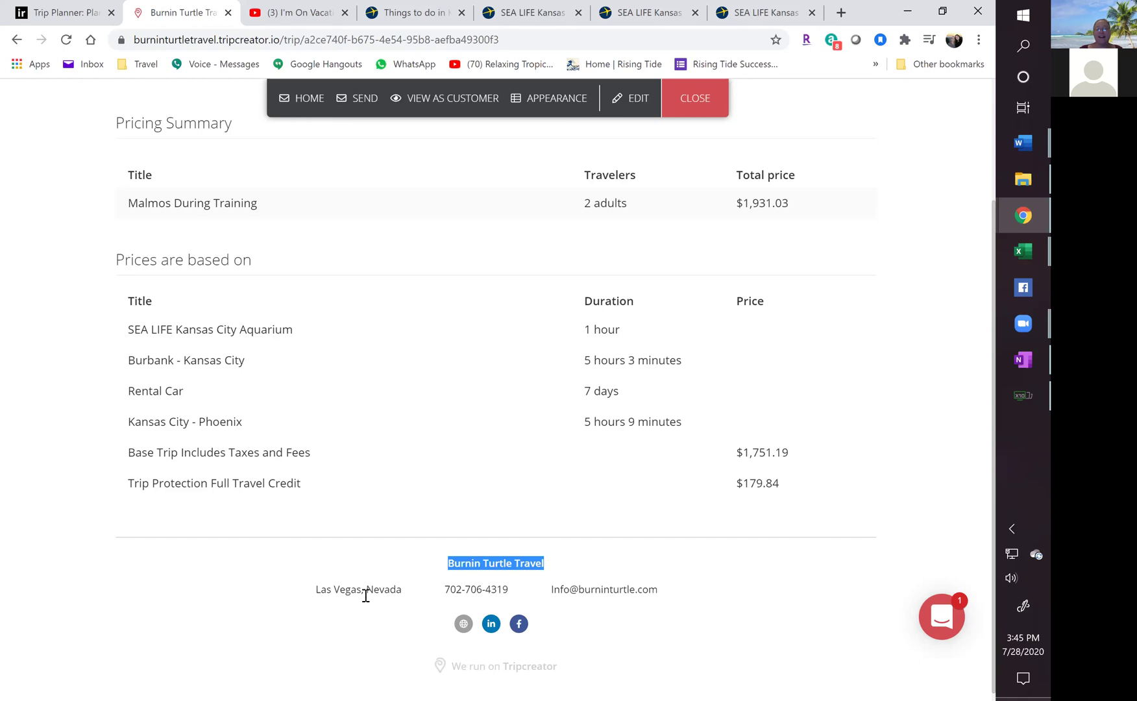
left_click_drag(457, 589, 585, 595)
triple_click(584, 595)
Go to the About Us section and highlight Burnin Turtle Travel's company description.
scroll(733, 568, "up", 2)
scroll(423, 606, "down", 2)
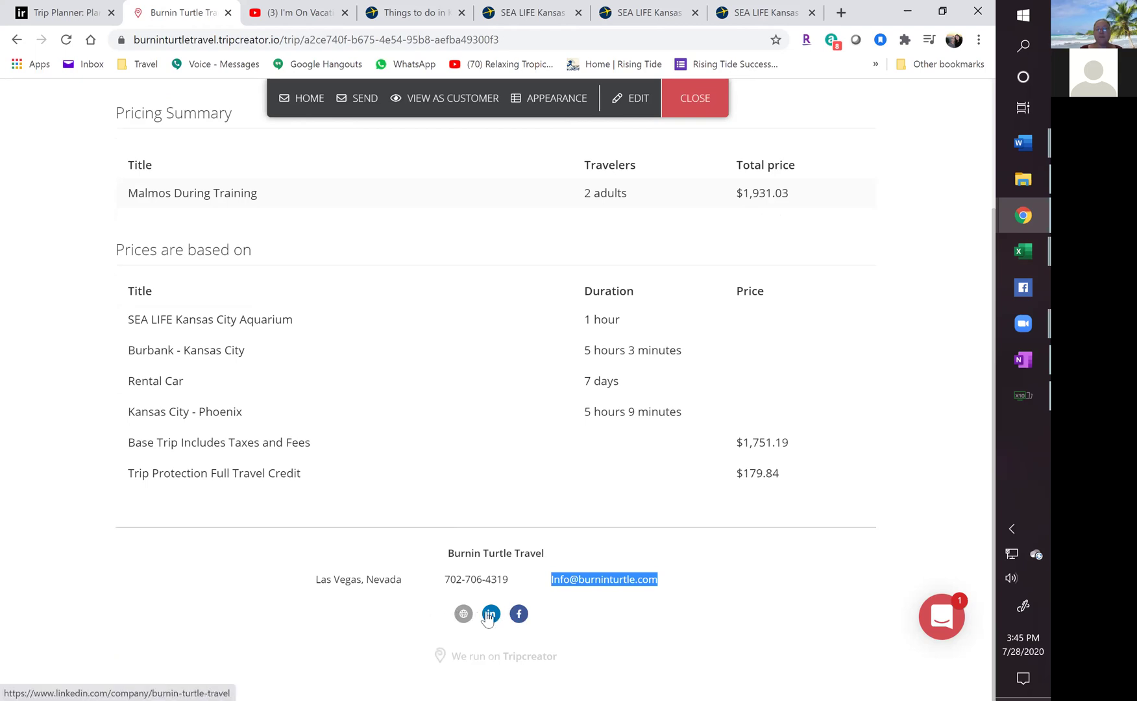
scroll(314, 626, "up", 3)
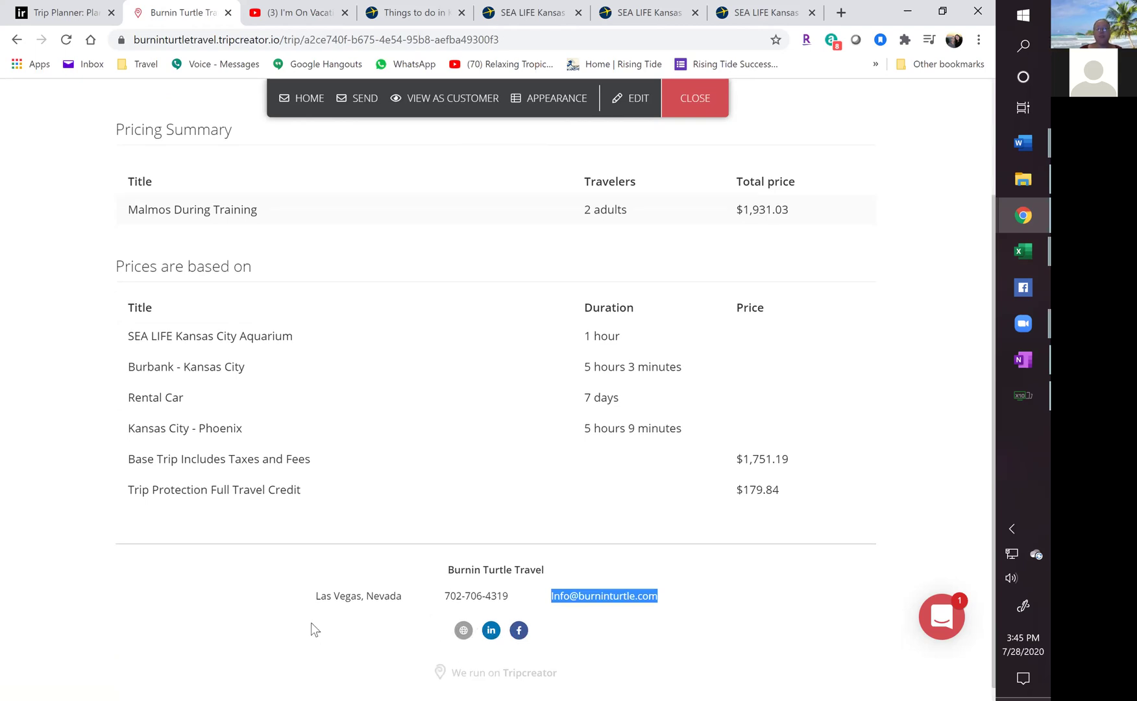
left_click(646, 225)
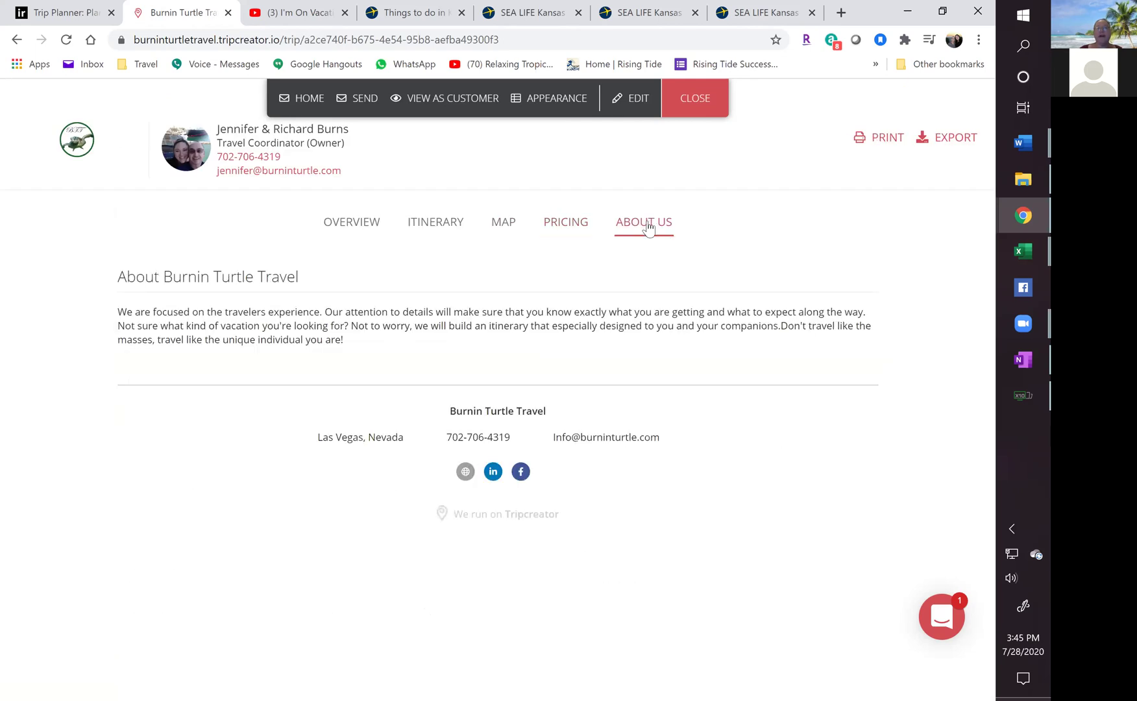
left_click_drag(117, 313, 346, 338)
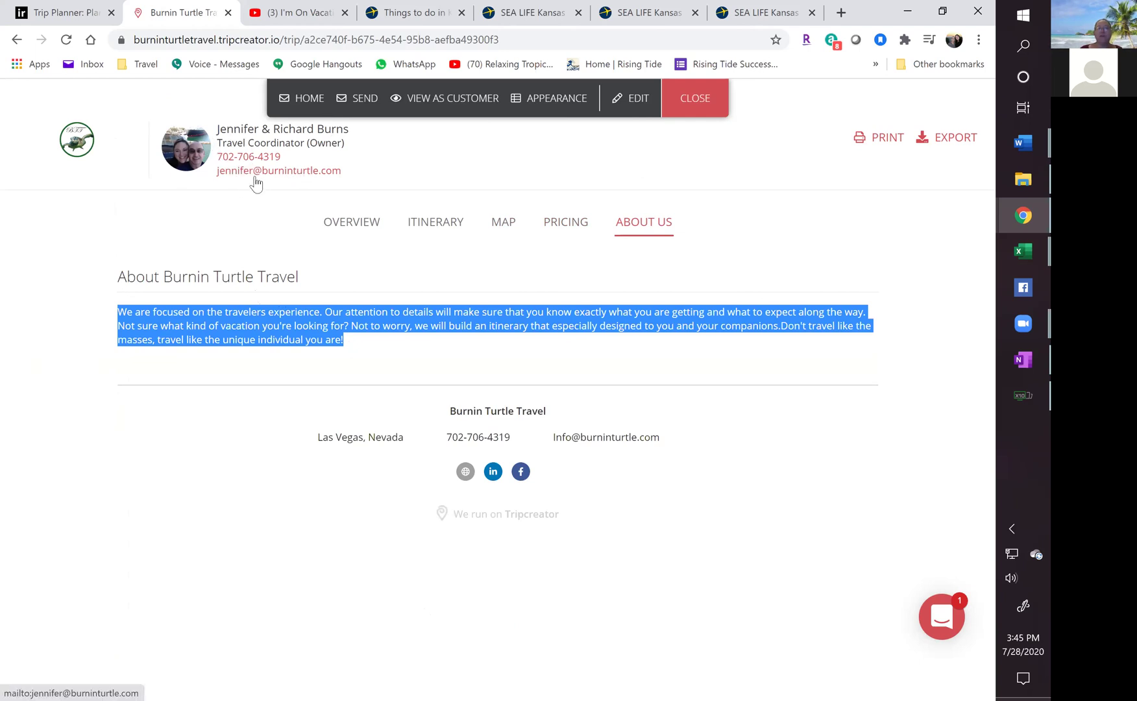
Check the export formats, then preview the printable itinerary as a two-page Save as PDF.
left_click(947, 144)
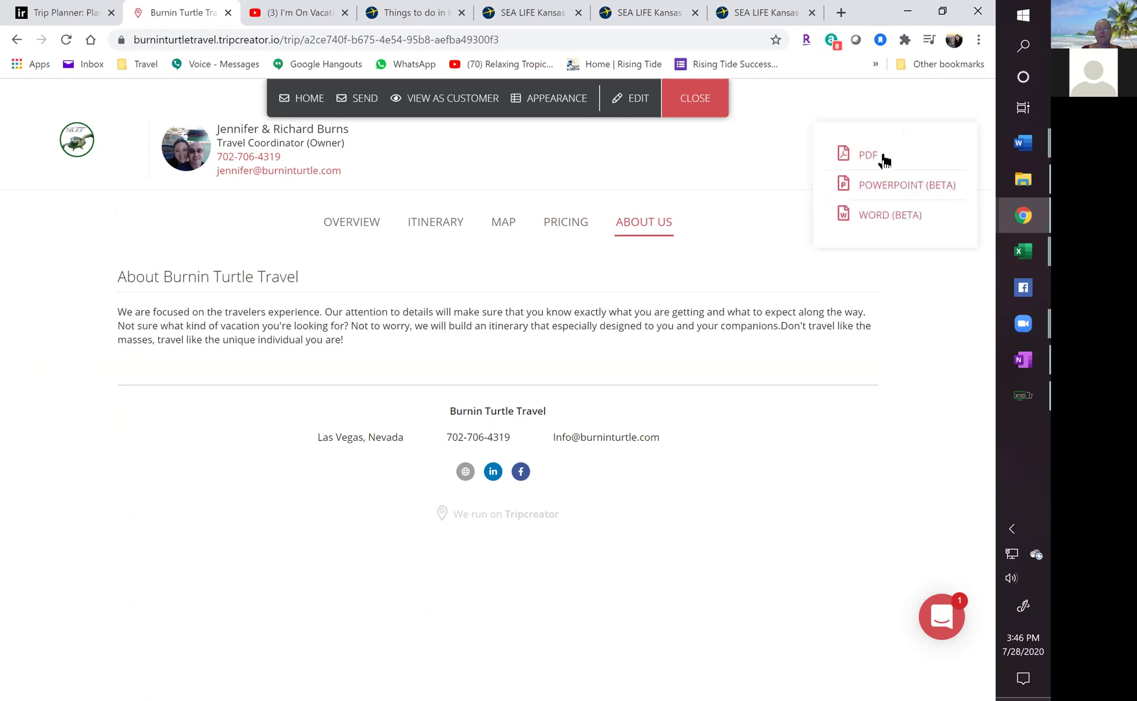
left_click(699, 182)
left_click(890, 143)
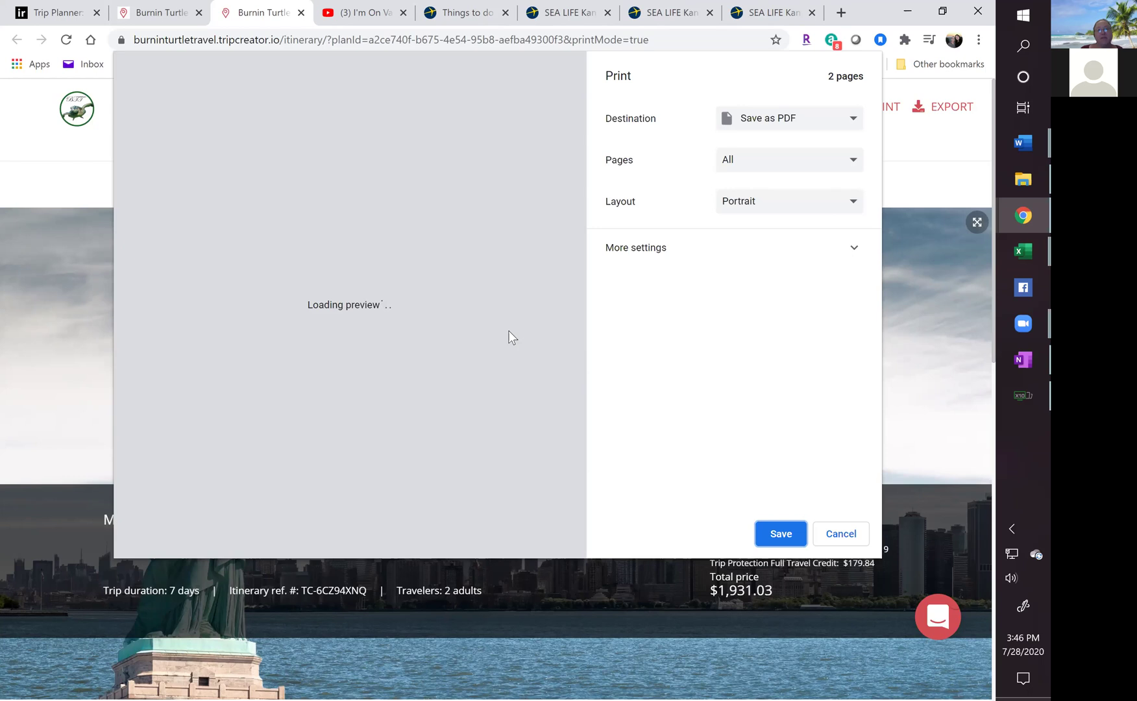
left_click(853, 120)
left_click(768, 191)
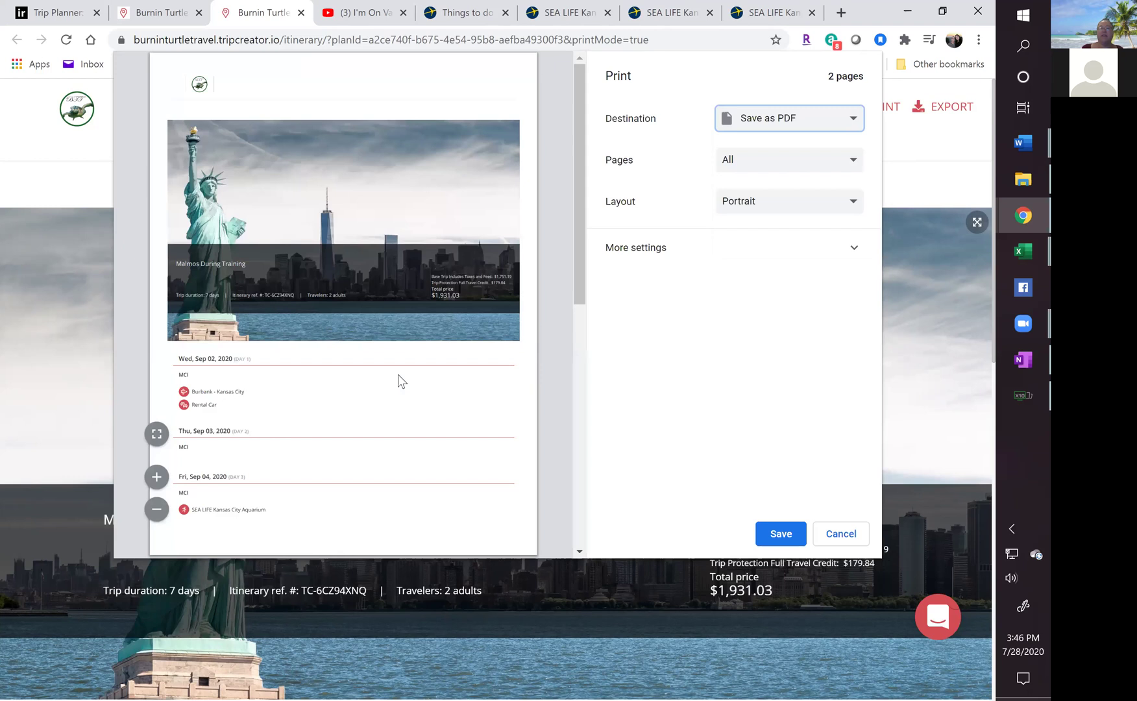
scroll(329, 374, "down", 10)
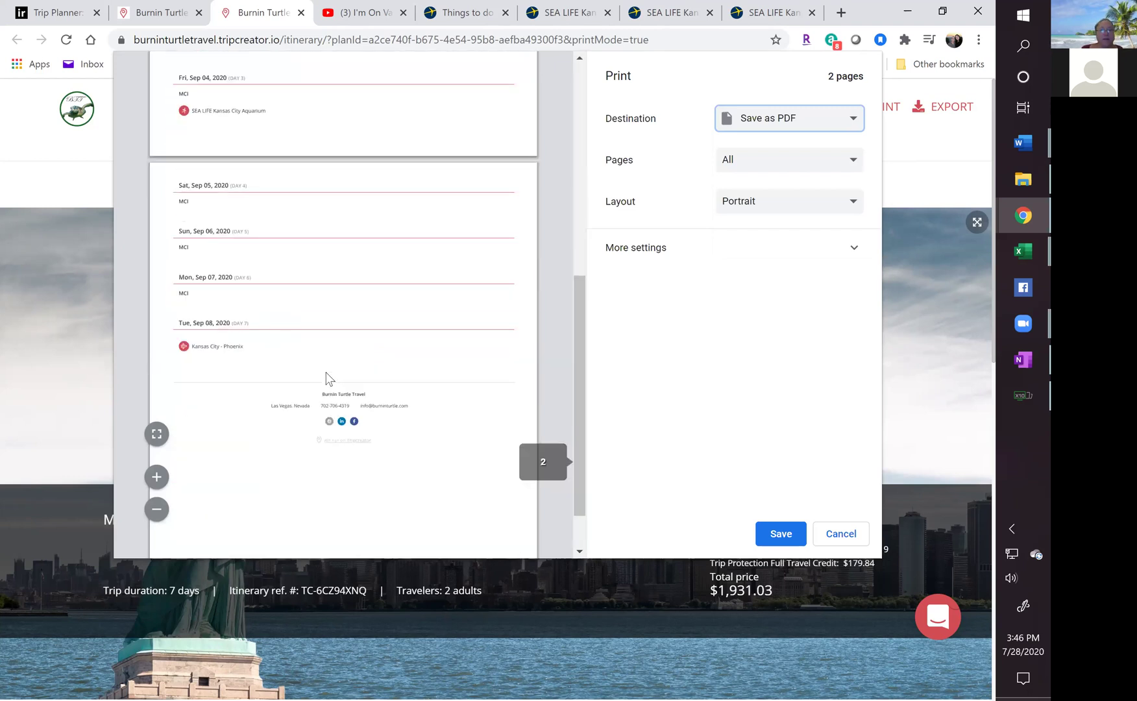
scroll(328, 379, "up", 10)
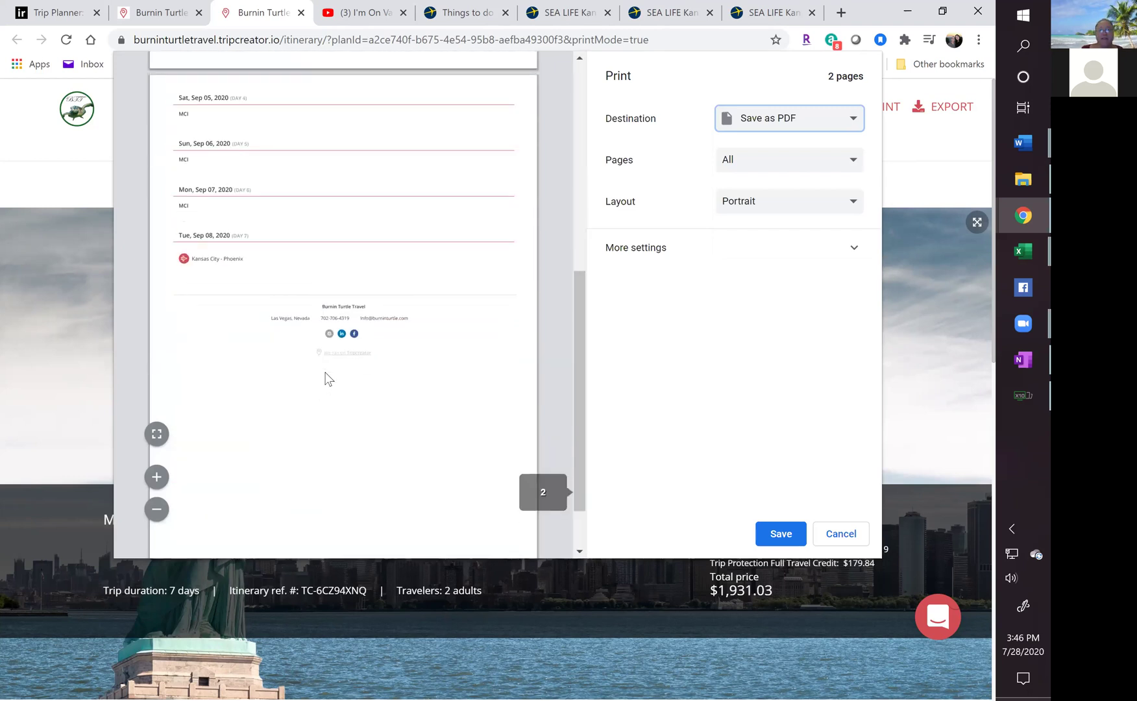
left_click(823, 534)
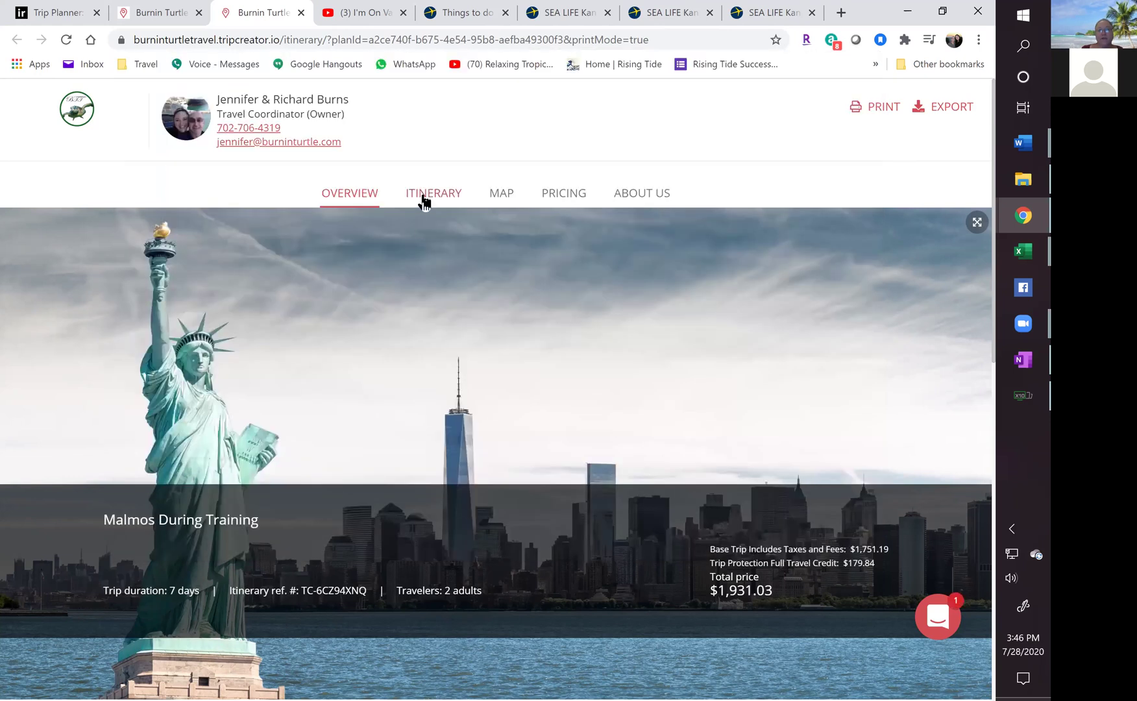
Show the day-by-day Itinerary section starting Wed, Sep 02.
left_click(422, 201)
scroll(494, 506, "down", 8)
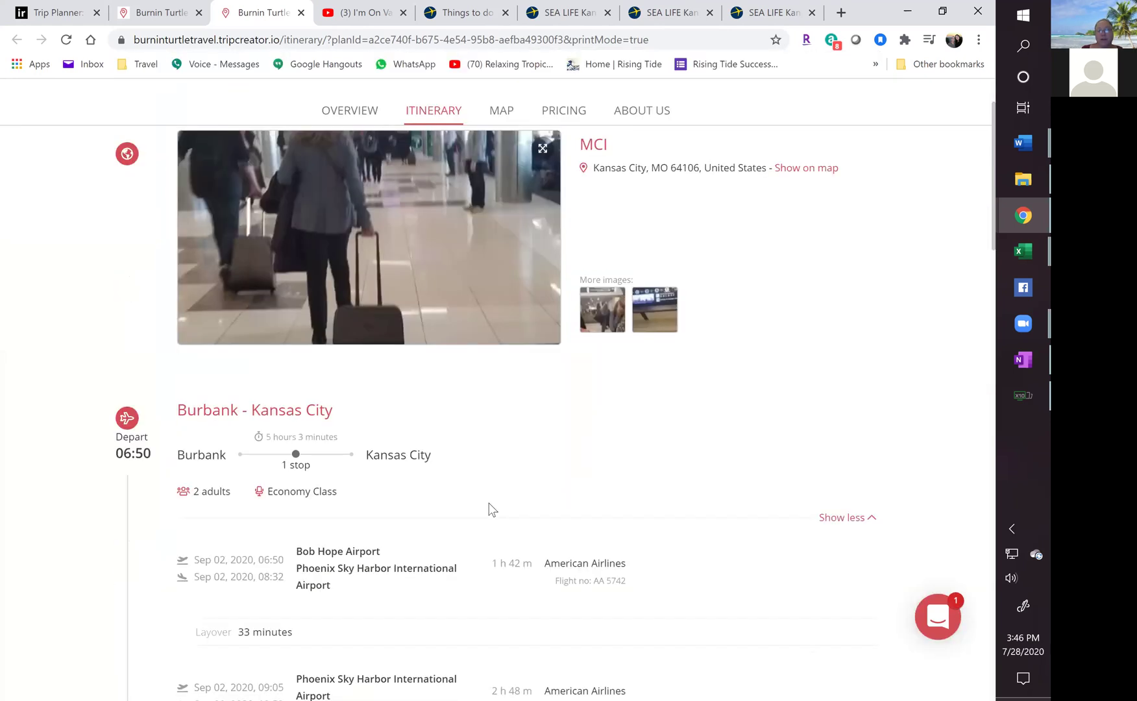
scroll(487, 503, "up", 10)
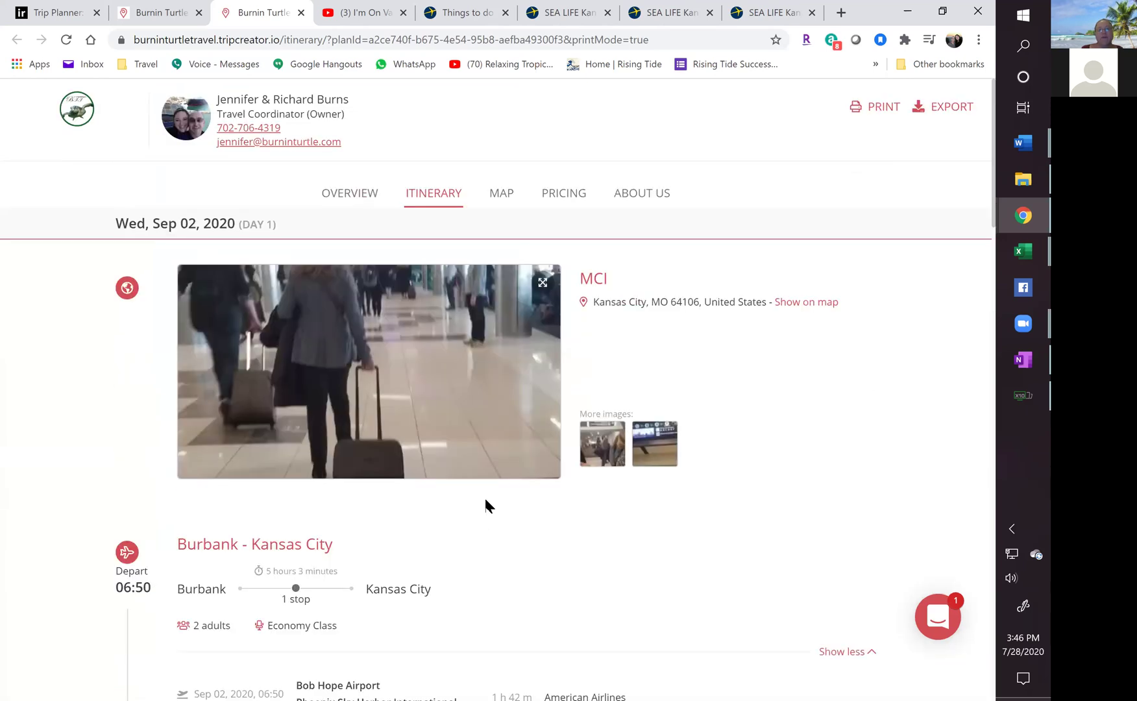
Close the printable tab and reopen Malmos During Training from the dashboard's itineraries table.
left_click(302, 13)
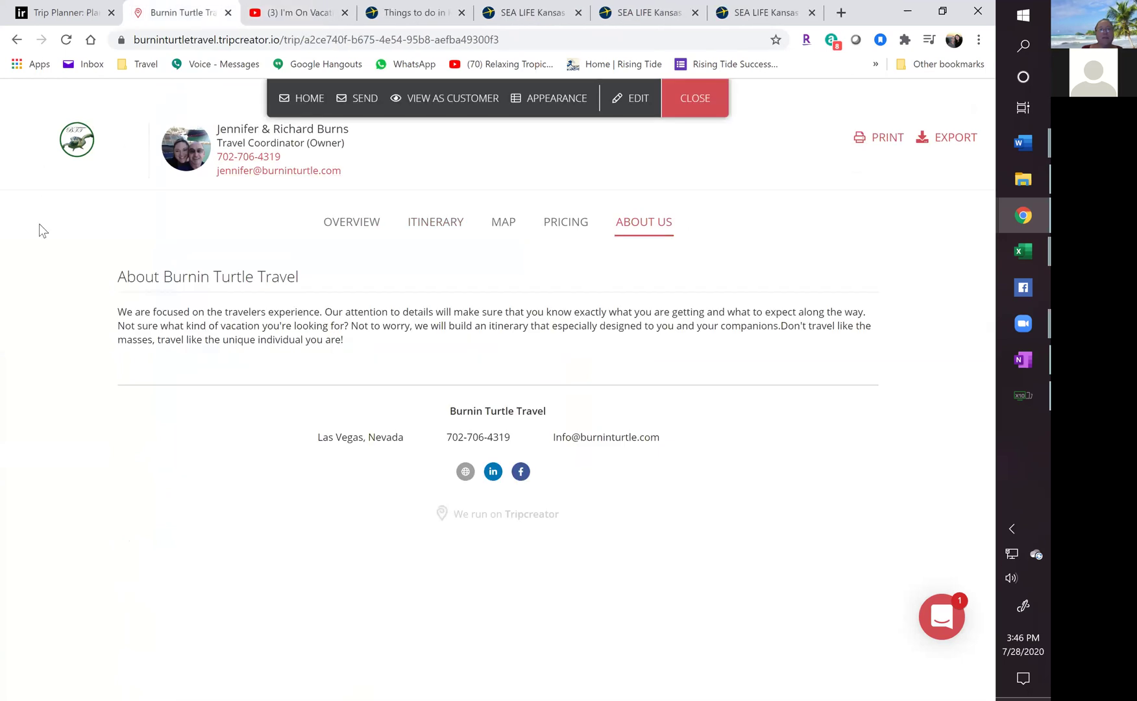
left_click(18, 40)
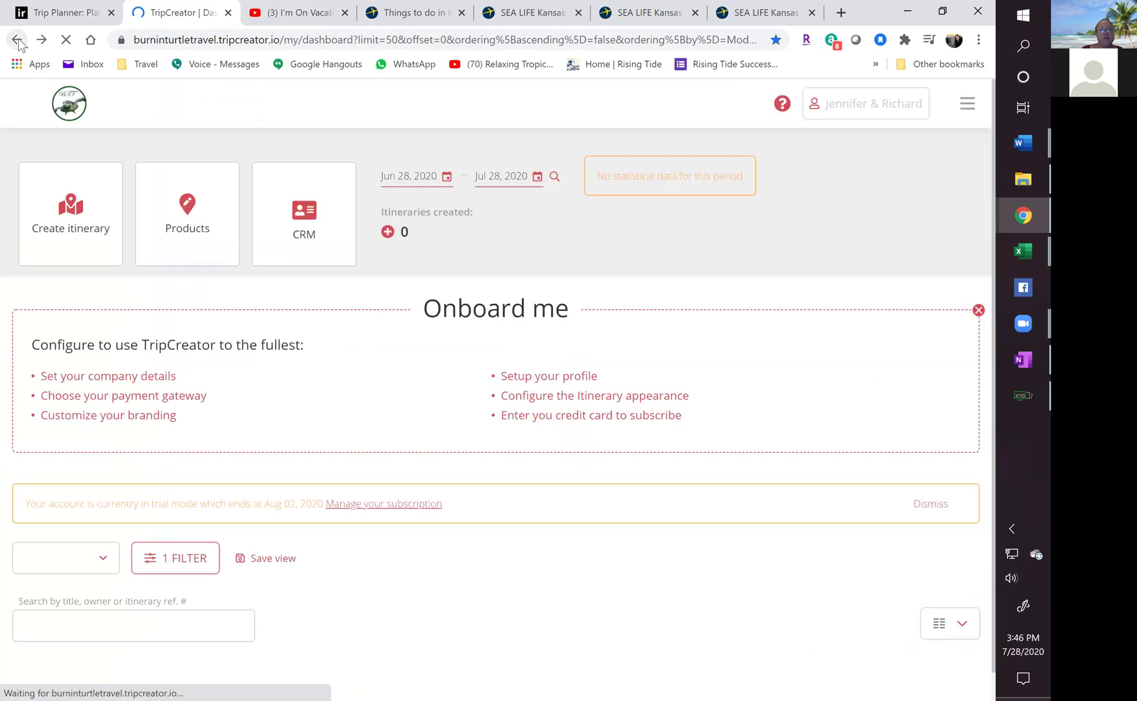
scroll(352, 338, "down", 3)
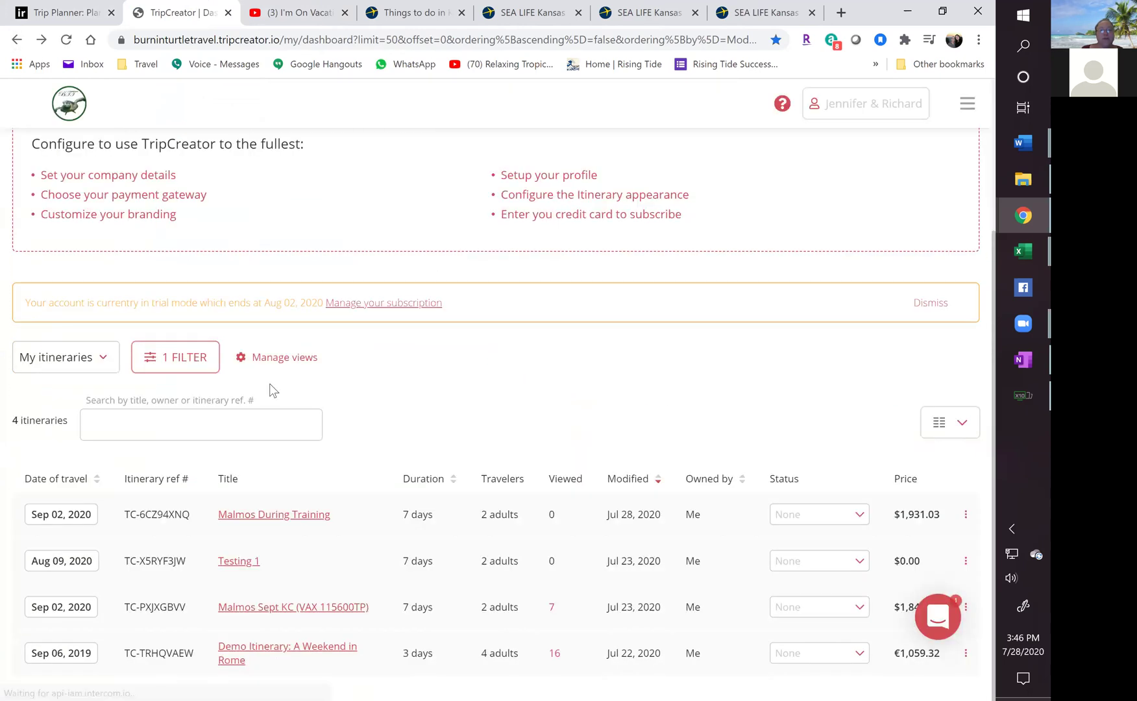
left_click(235, 519)
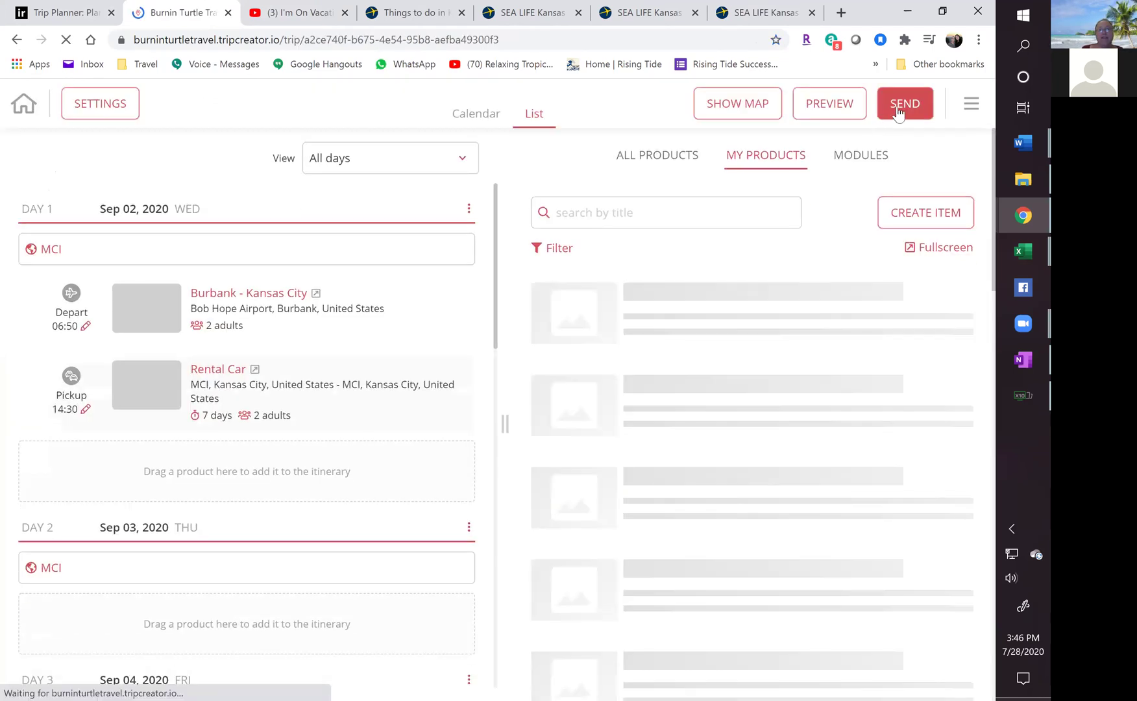
Open sharing for Malmos During Training and show its two customer URL links.
left_click(899, 112)
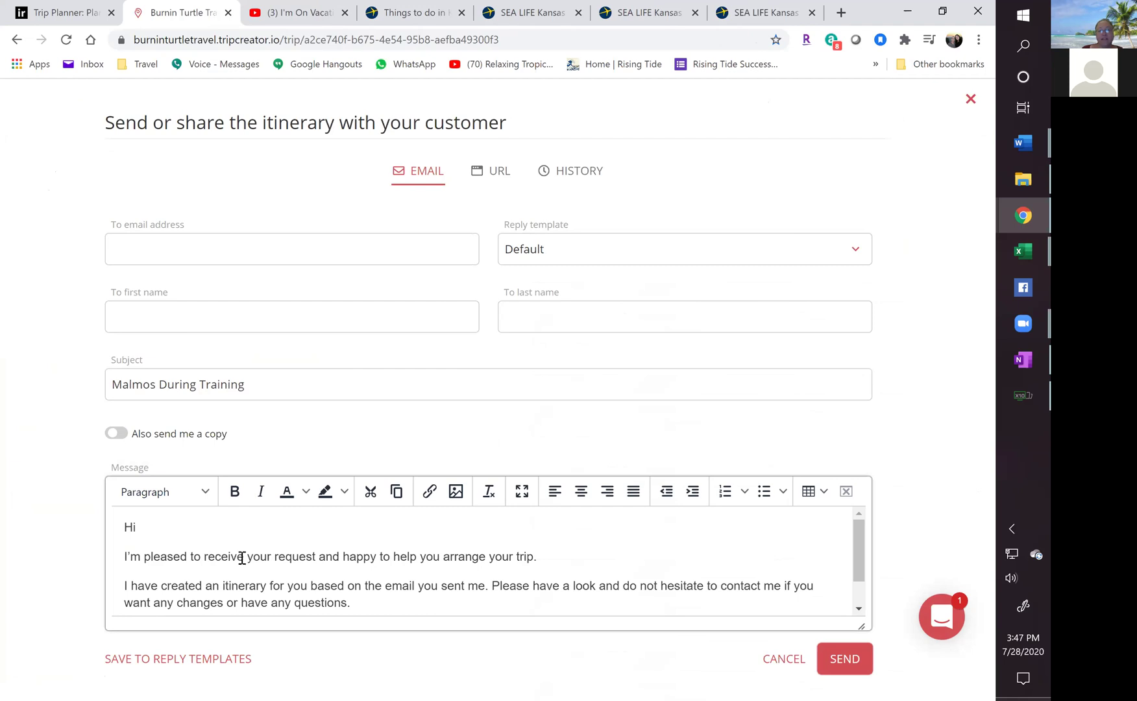
scroll(243, 558, "down", 1)
scroll(247, 558, "up", 1)
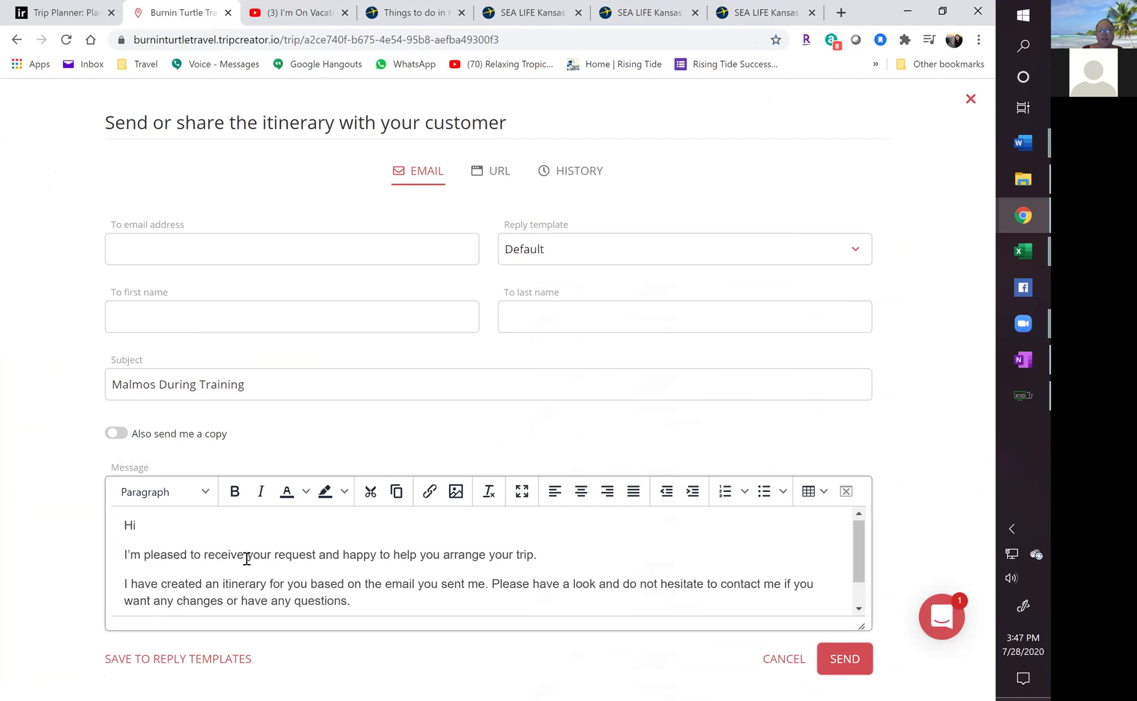
left_click(504, 174)
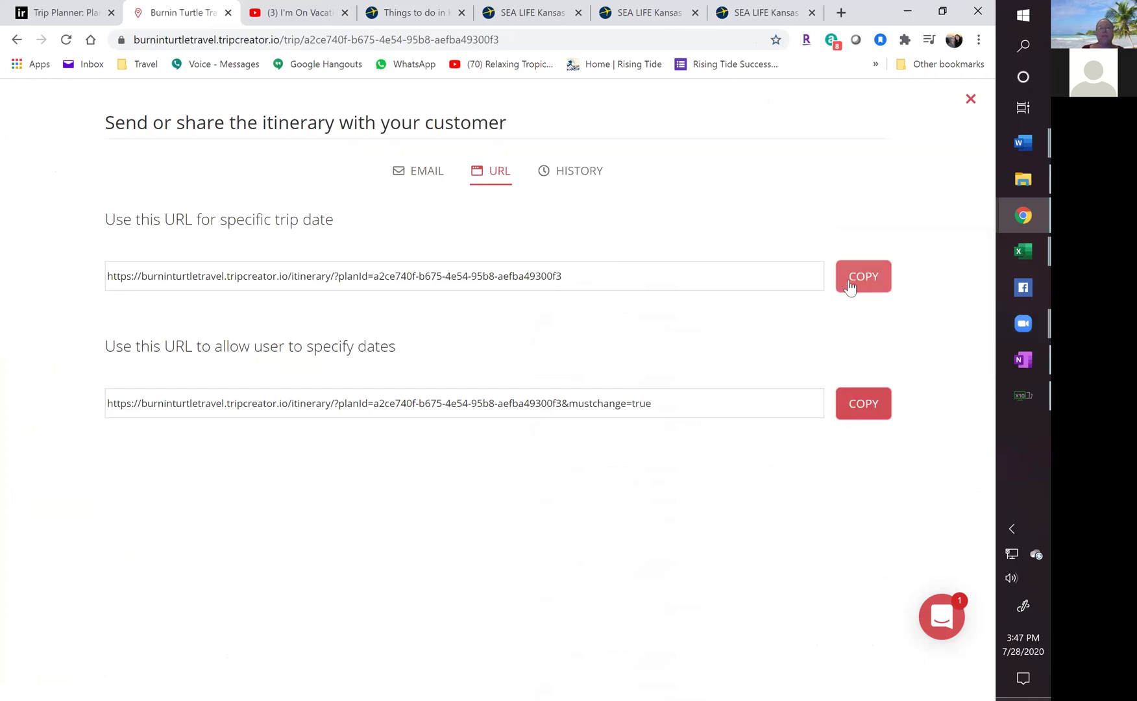
left_click(841, 13)
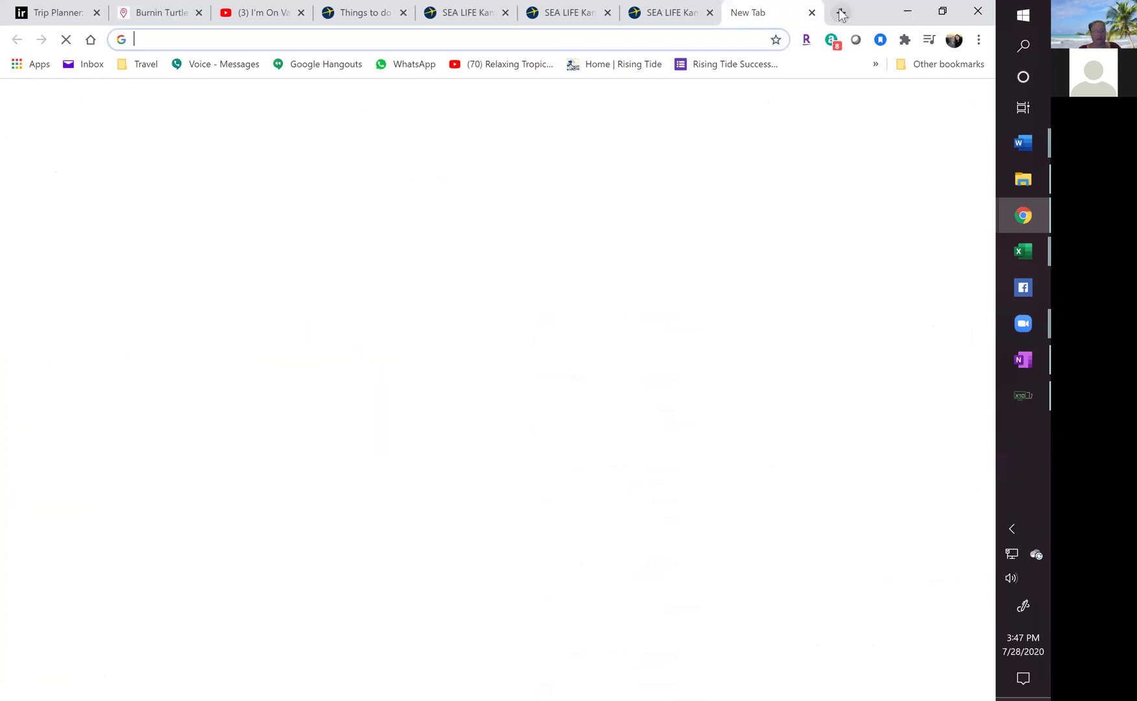
key("Return")
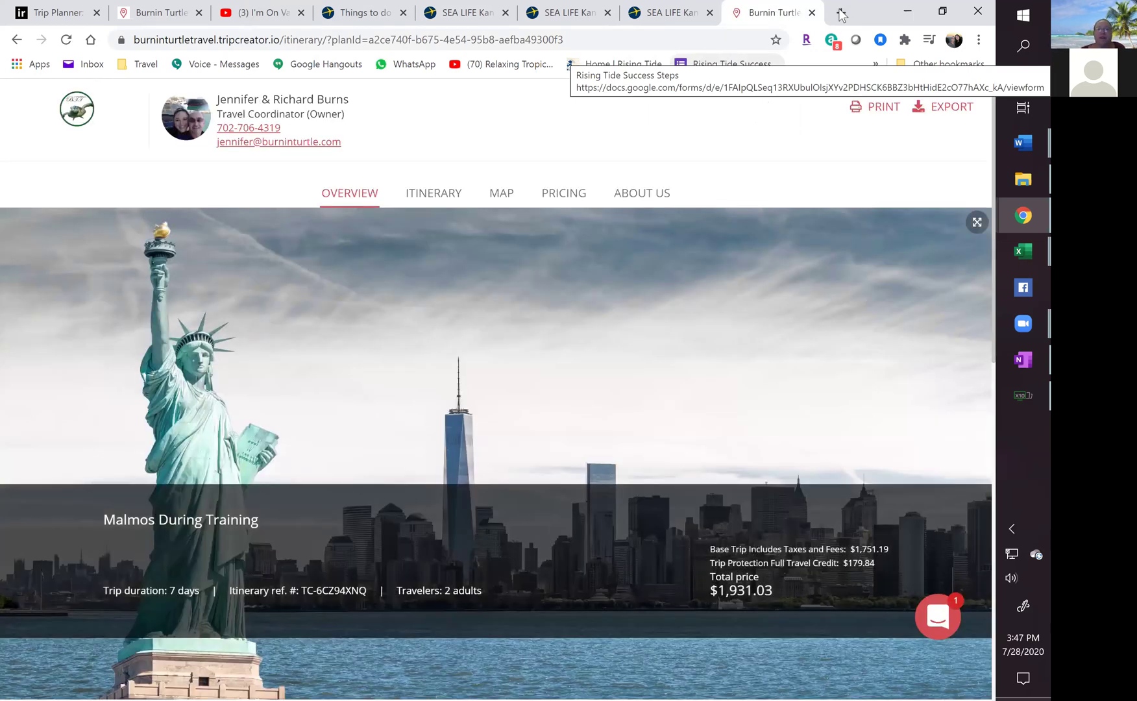
scroll(712, 284, "down", 10)
scroll(707, 293, "down", 1)
scroll(706, 294, "up", 12)
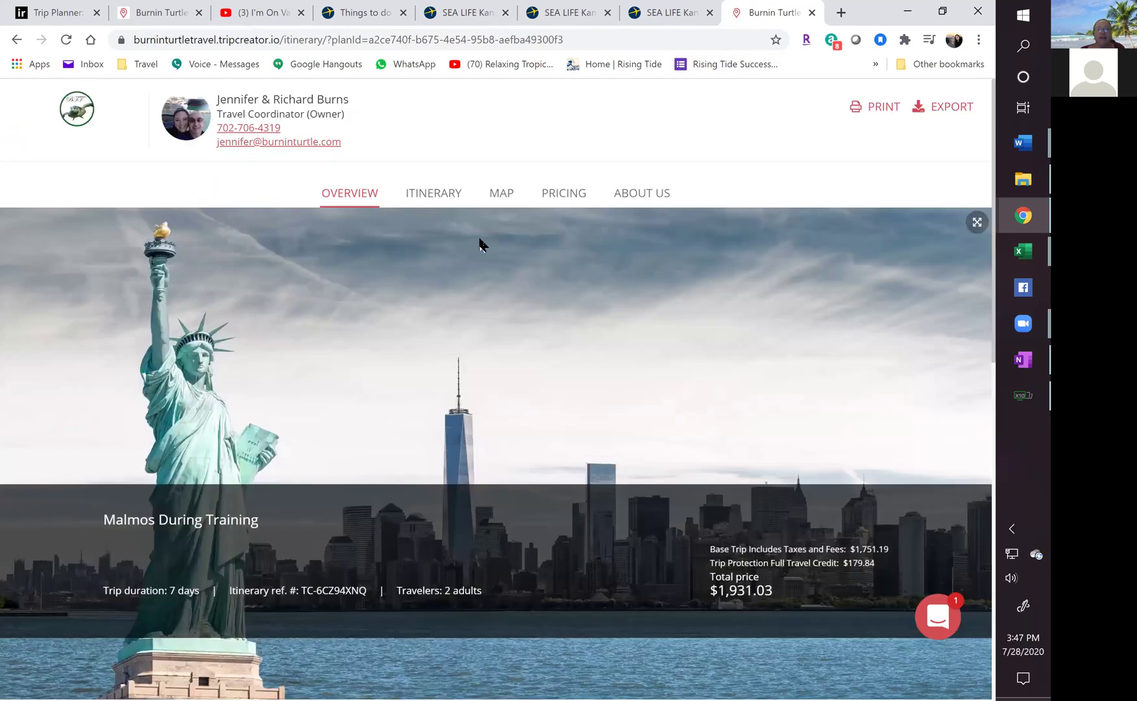
left_click(441, 198)
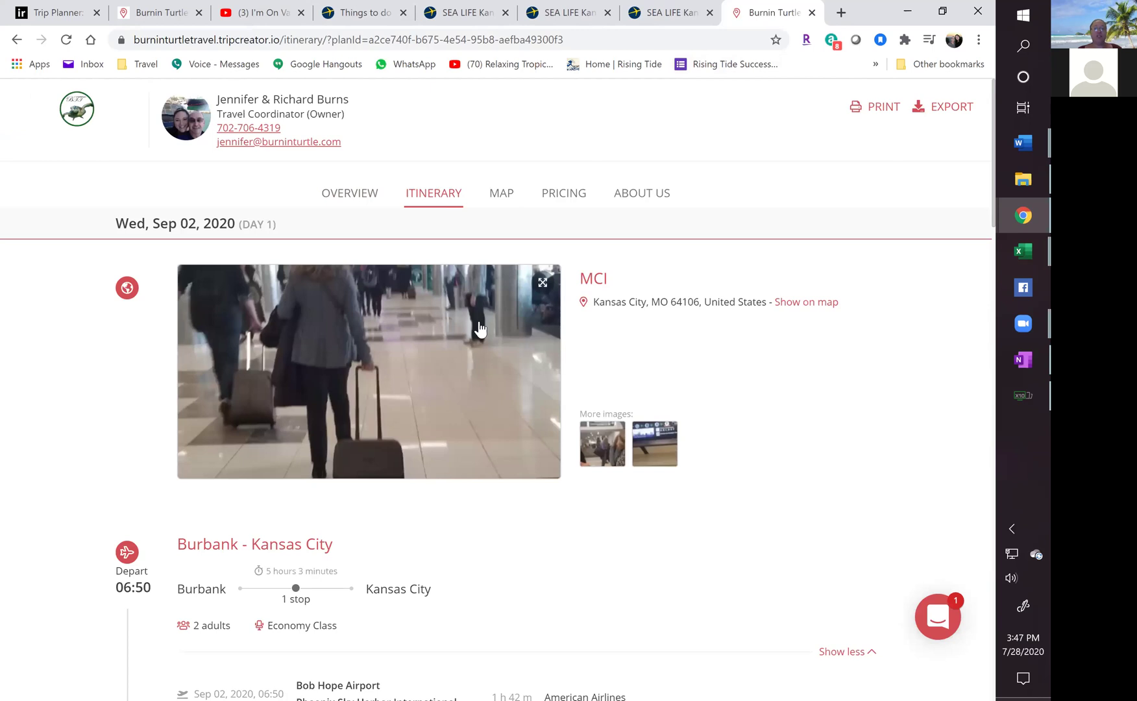
scroll(512, 381, "down", 8)
scroll(511, 387, "down", 8)
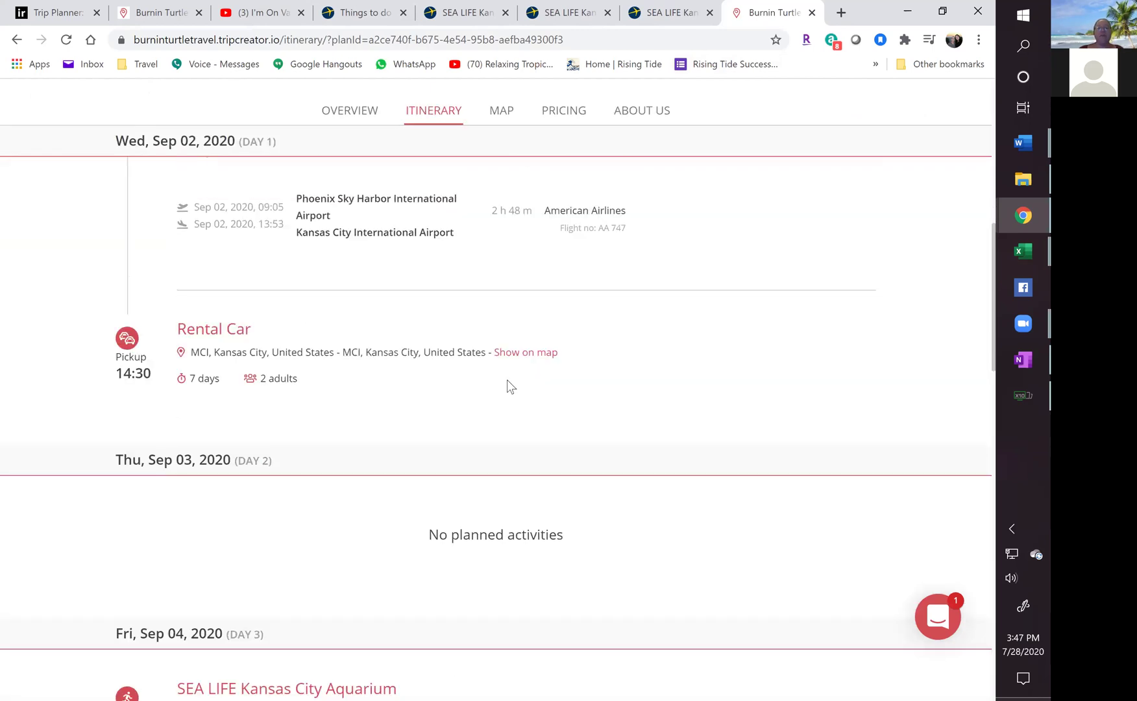
scroll(503, 391, "down", 7)
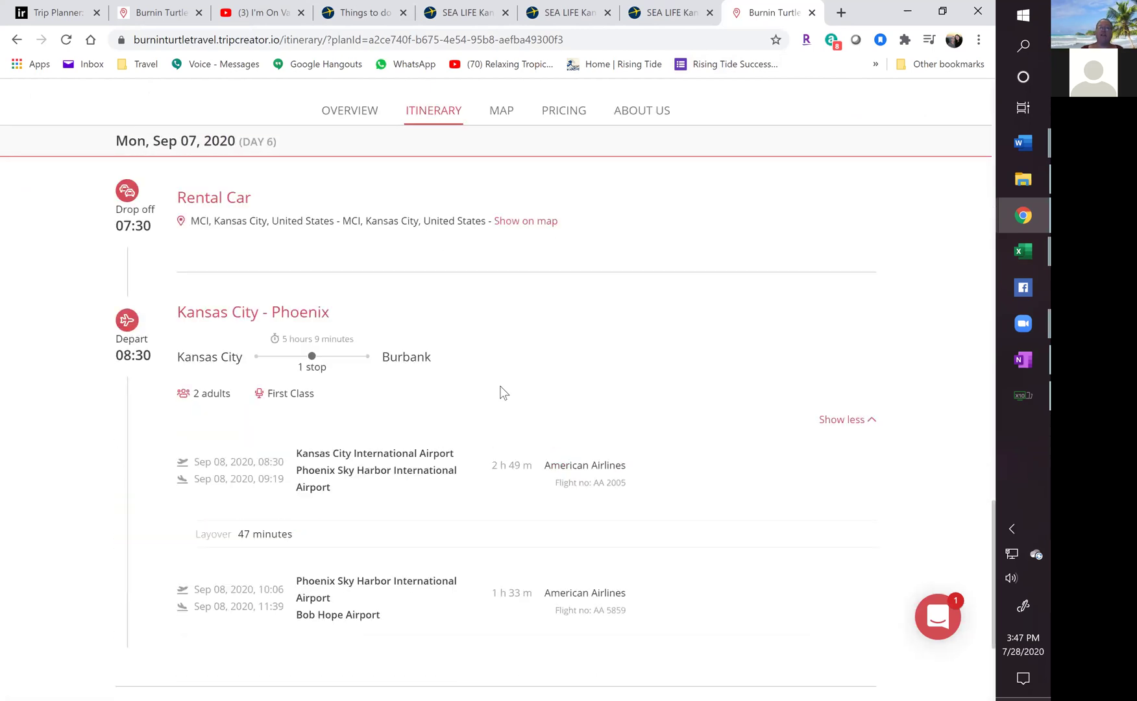
scroll(500, 390, "up", 15)
scroll(500, 391, "up", 10)
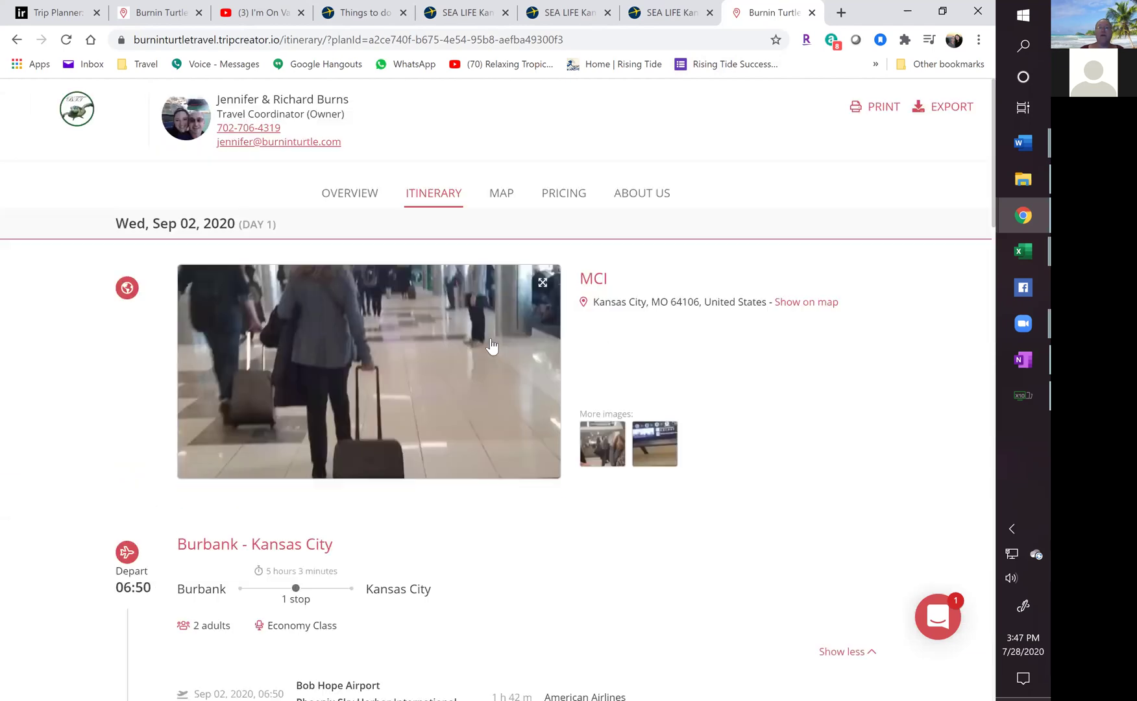
left_click(499, 203)
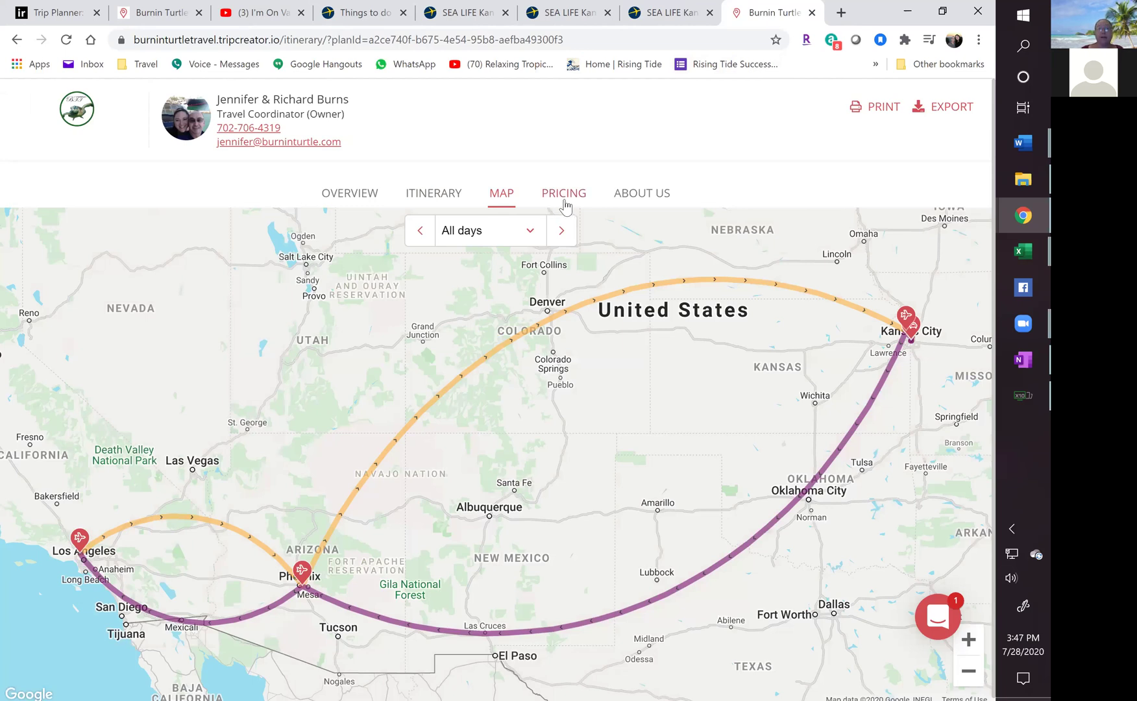
left_click(565, 206)
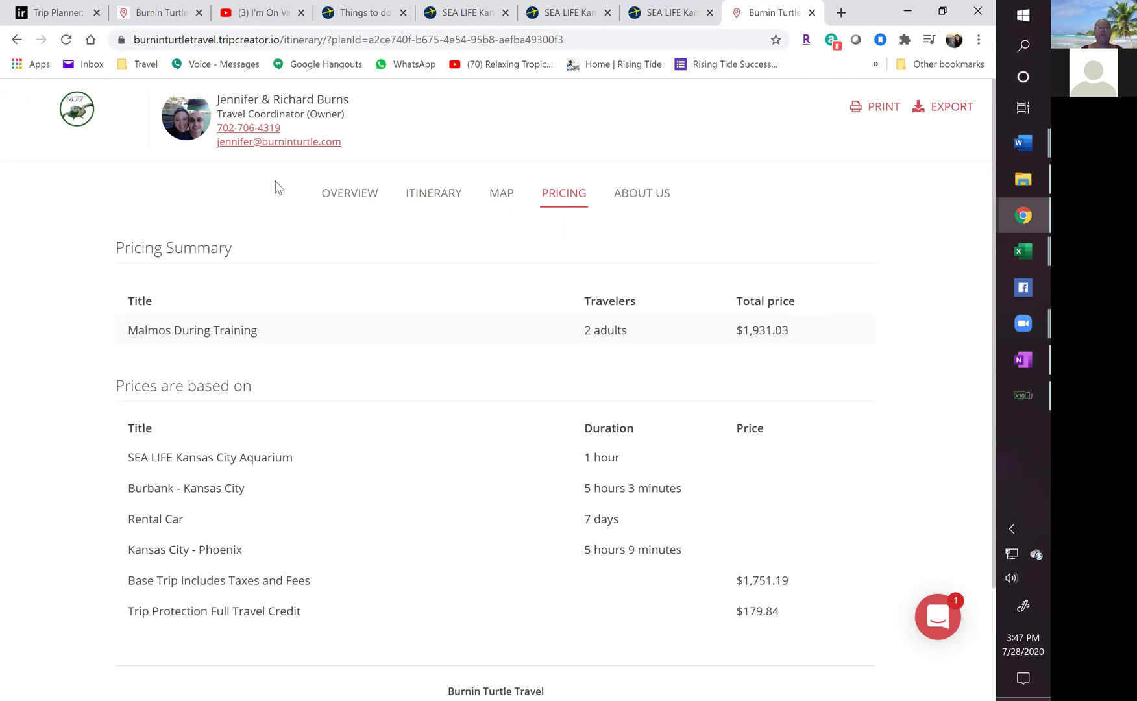
left_click(811, 12)
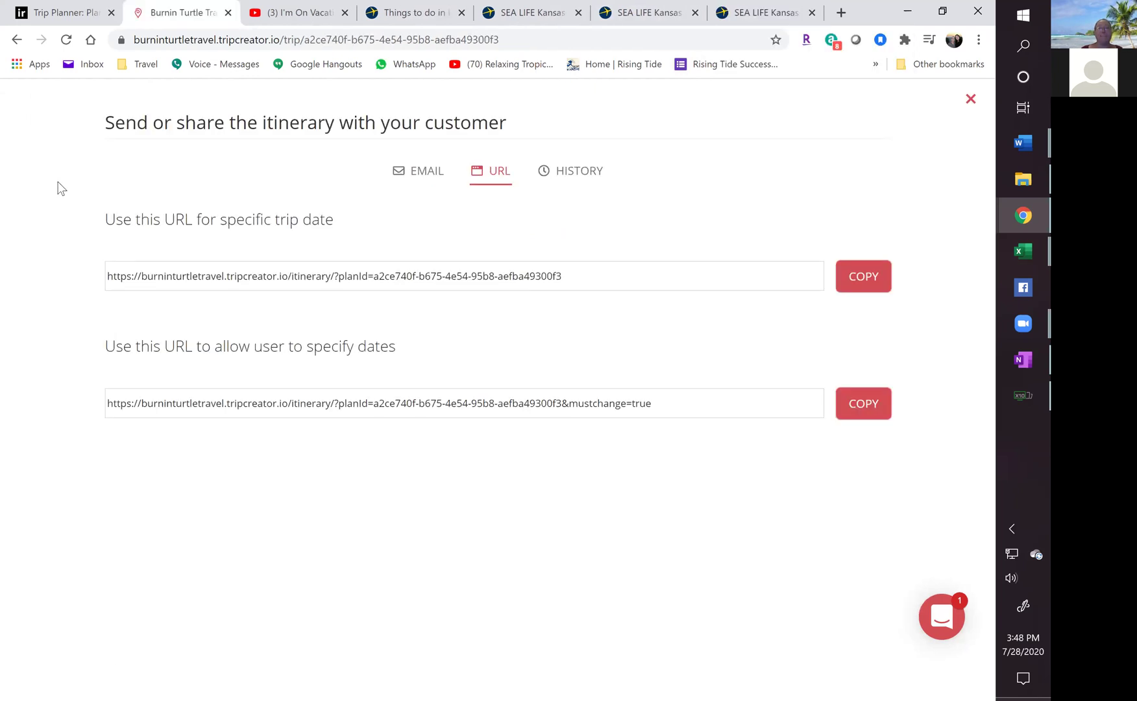
Go back to the dashboard and scroll to the table listing the 4 itineraries.
left_click(16, 40)
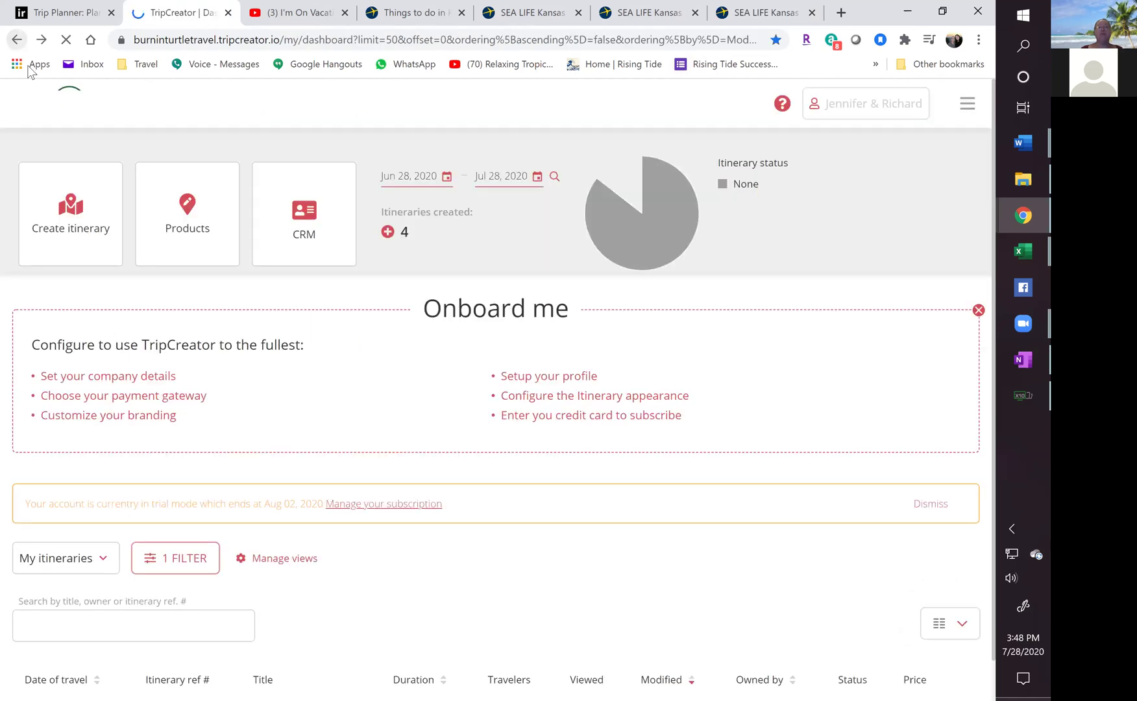
scroll(58, 125, "down", 3)
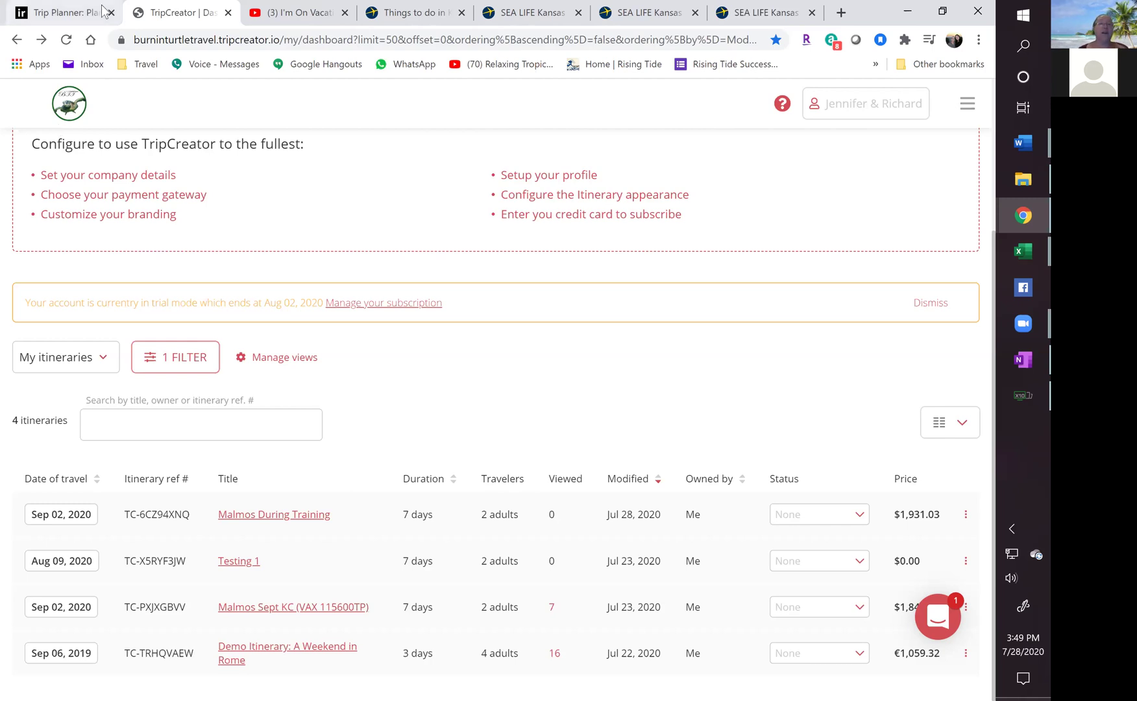
Switch to the Inspirock tab showing the 7-day Kansas City plan for Sep 2–8, 2020.
left_click(64, 13)
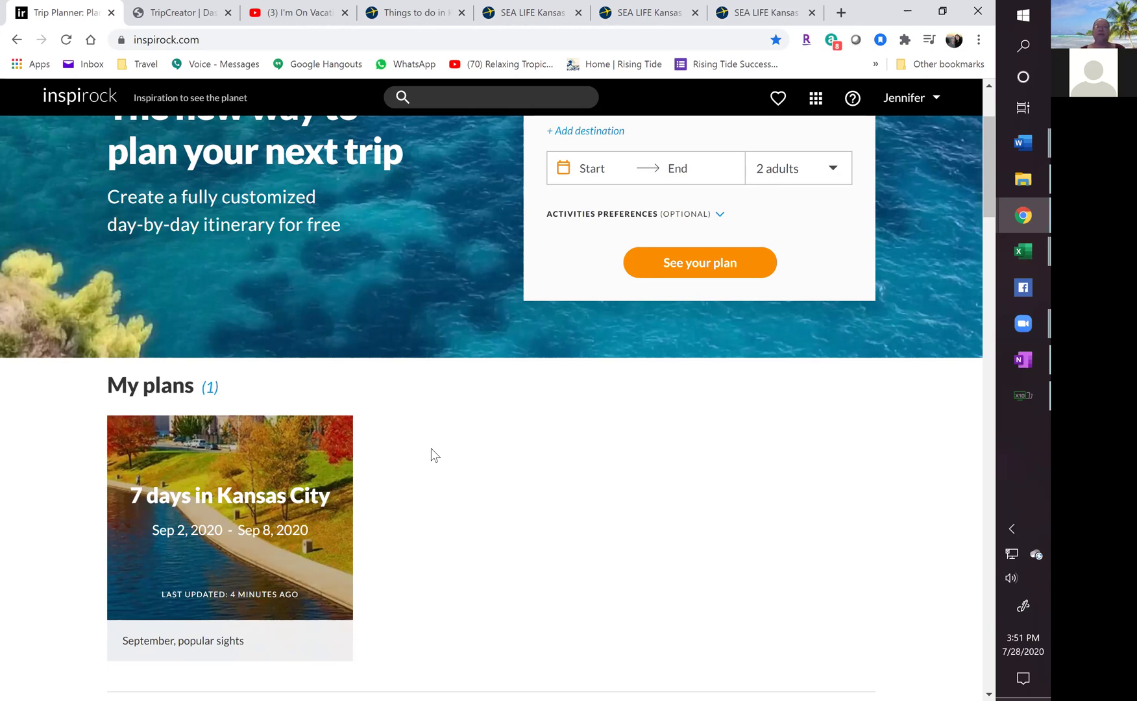
Show the top of the TripCreator dashboard, recheck the Inspirock plan, then return.
left_click(187, 16)
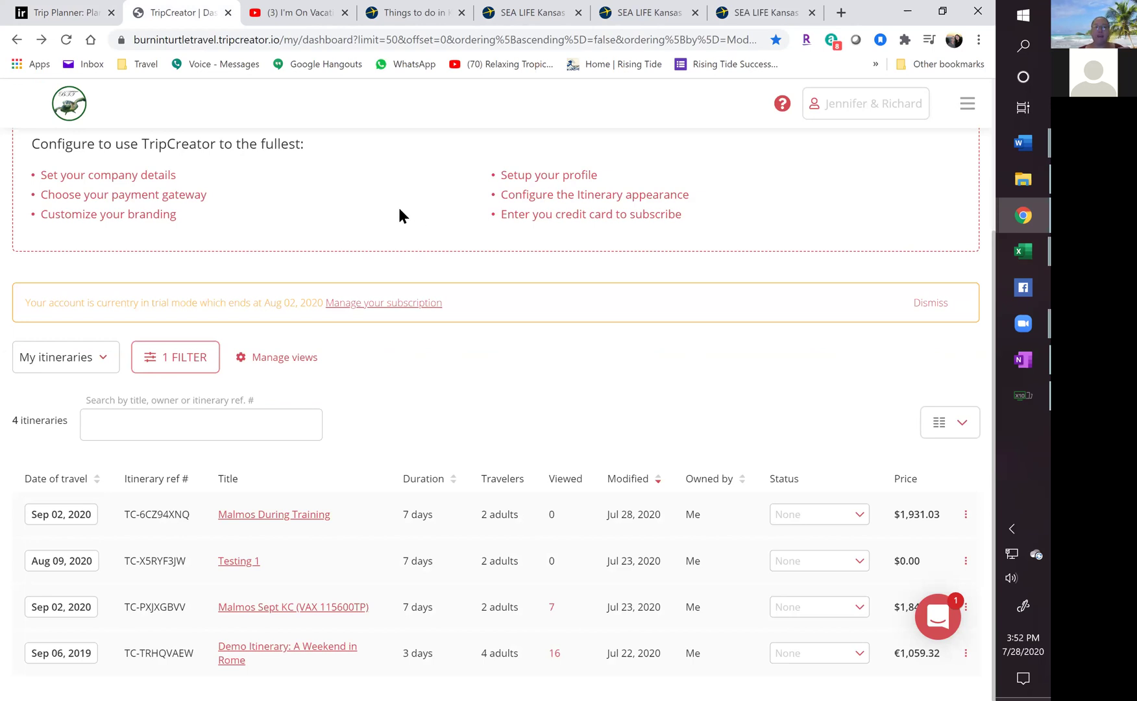
scroll(396, 213, "up", 3)
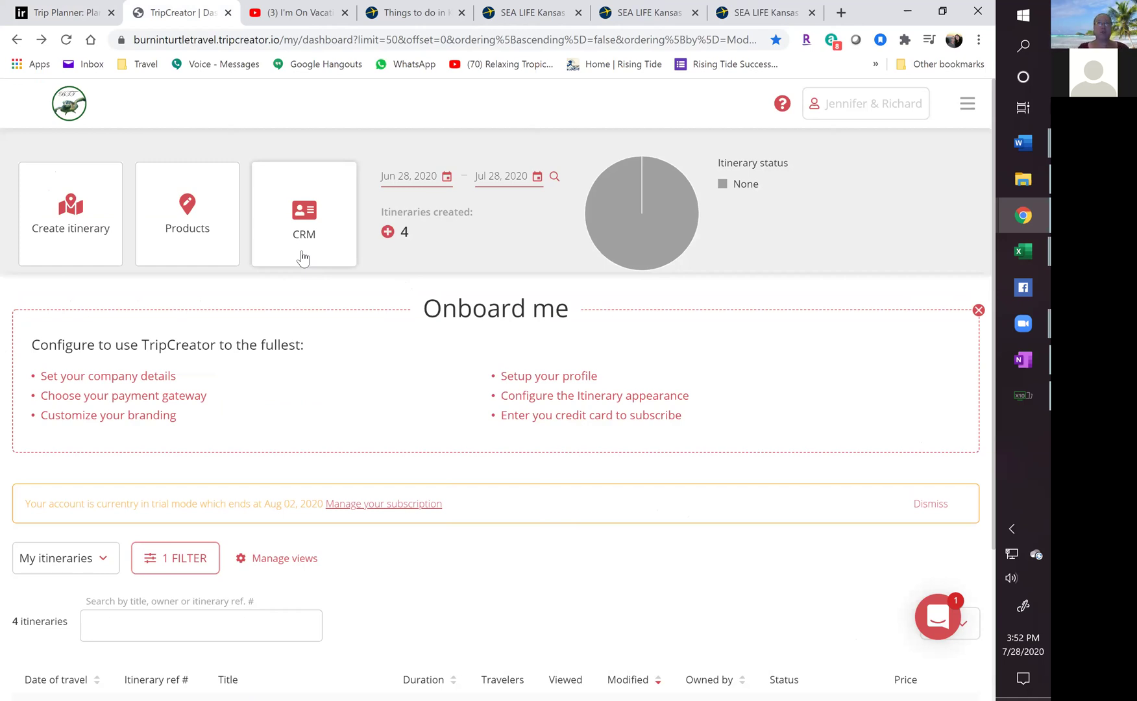
left_click(72, 12)
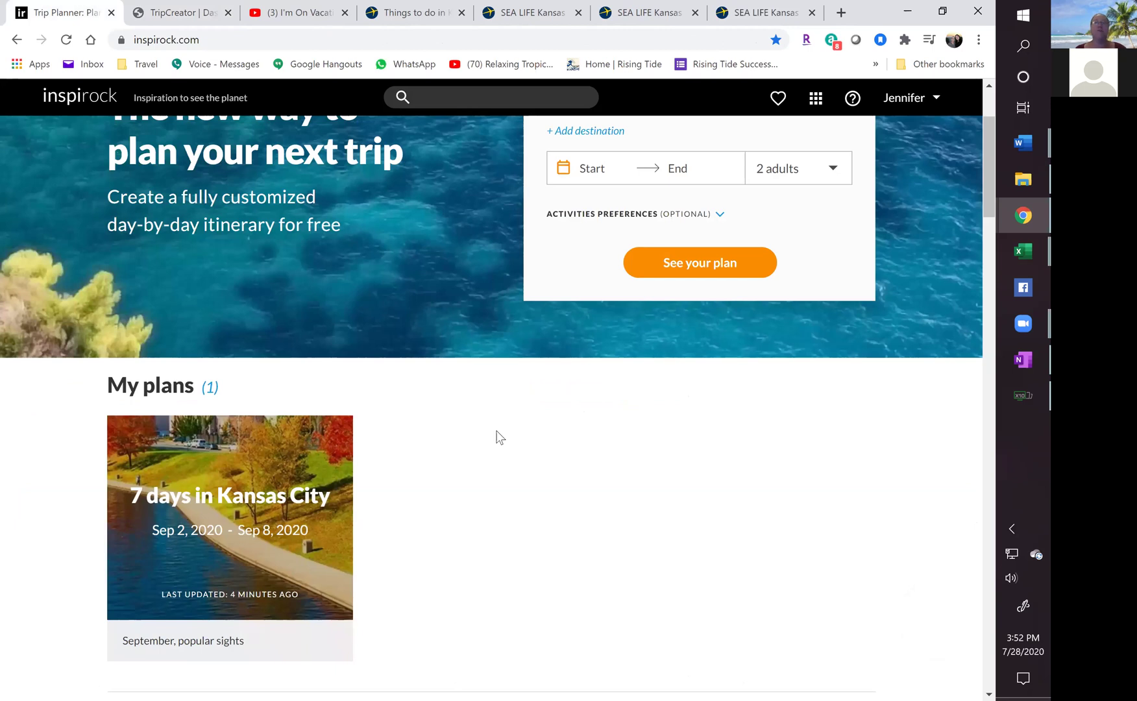
left_click(185, 9)
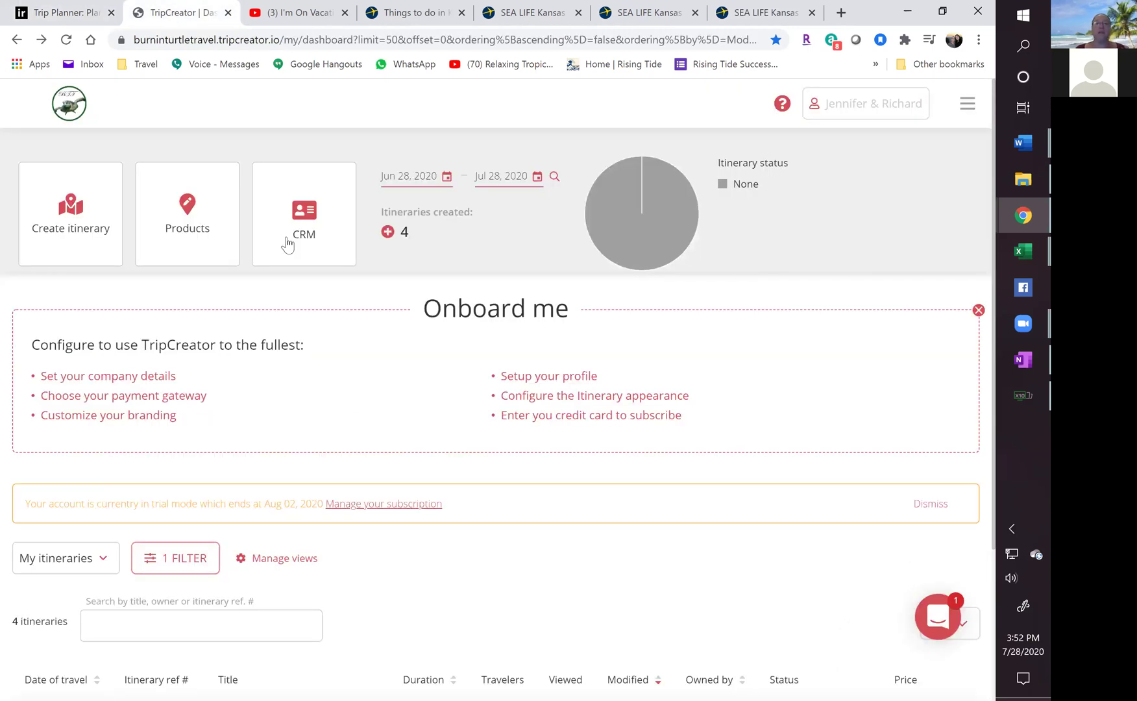